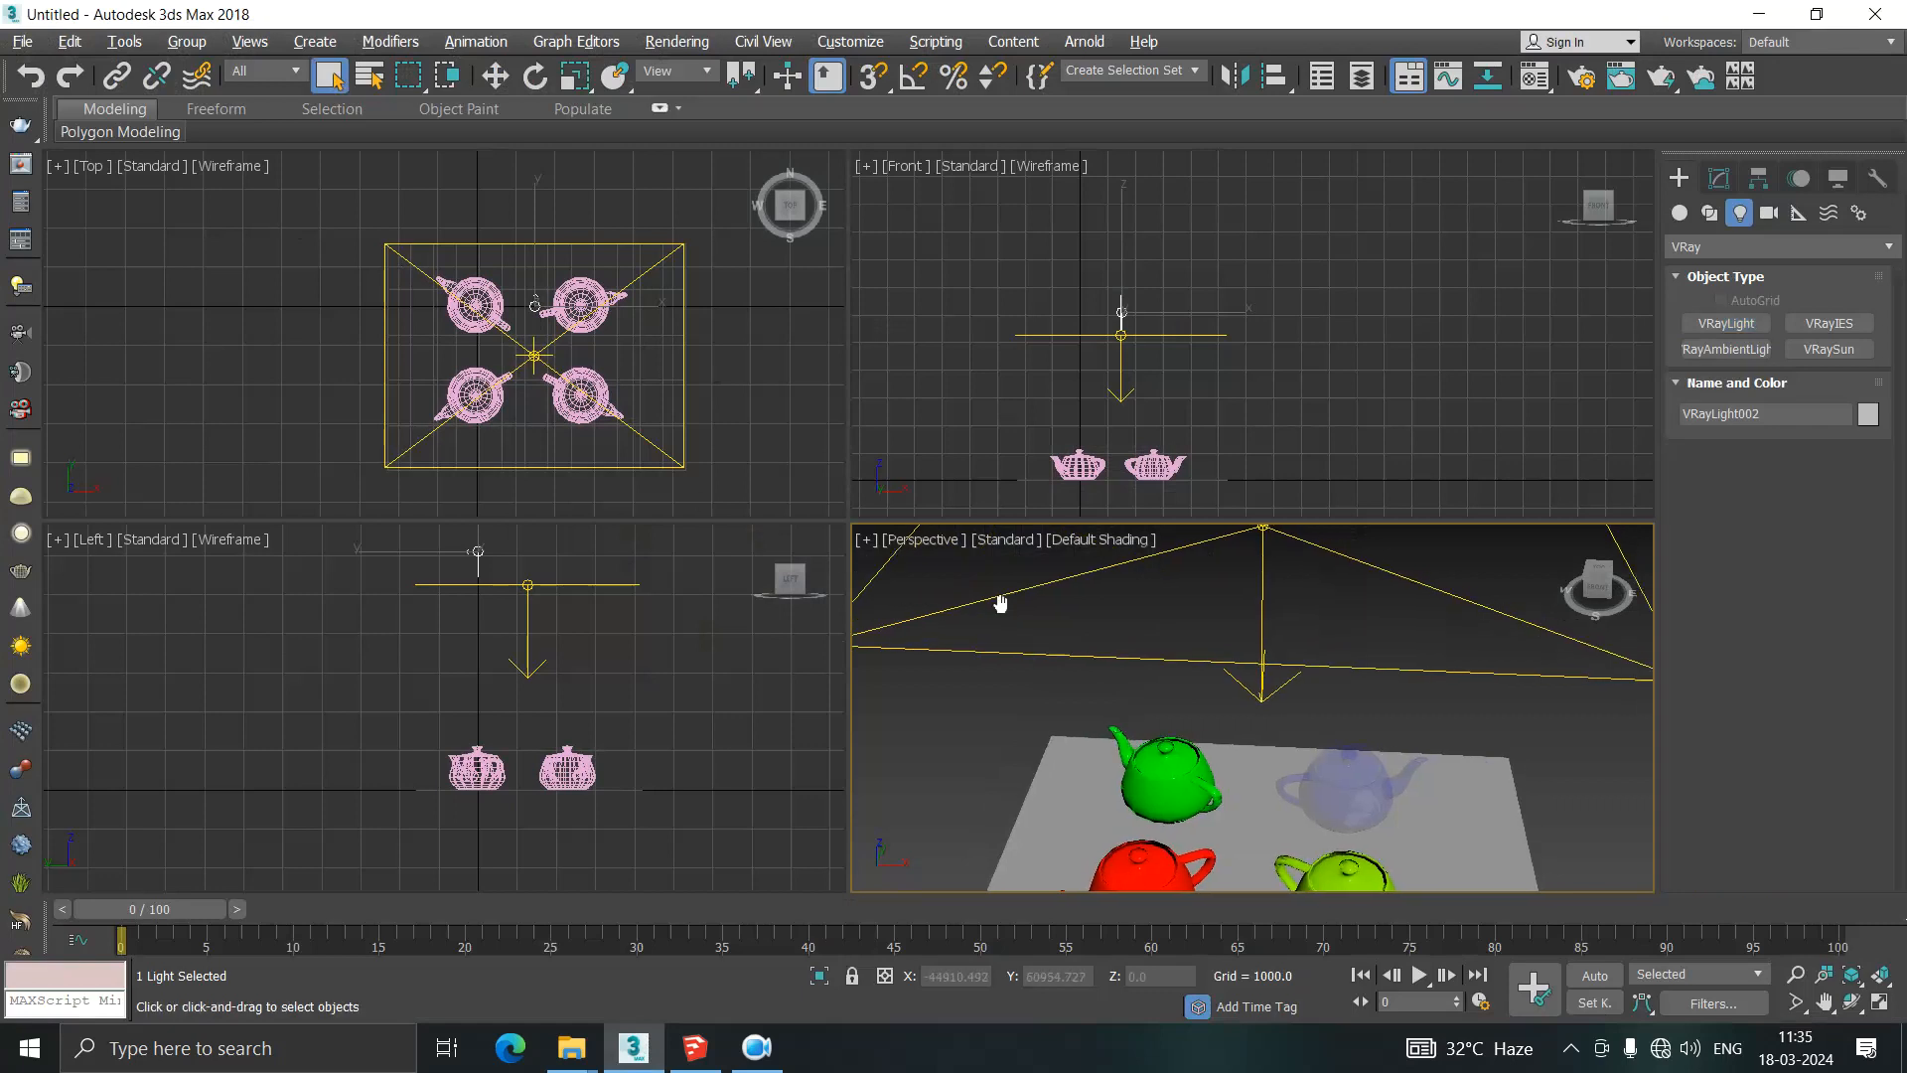
Step: Start a new empty scene with the New All option, clearing the teapots and the light
scroll(1166, 686, down, 10)
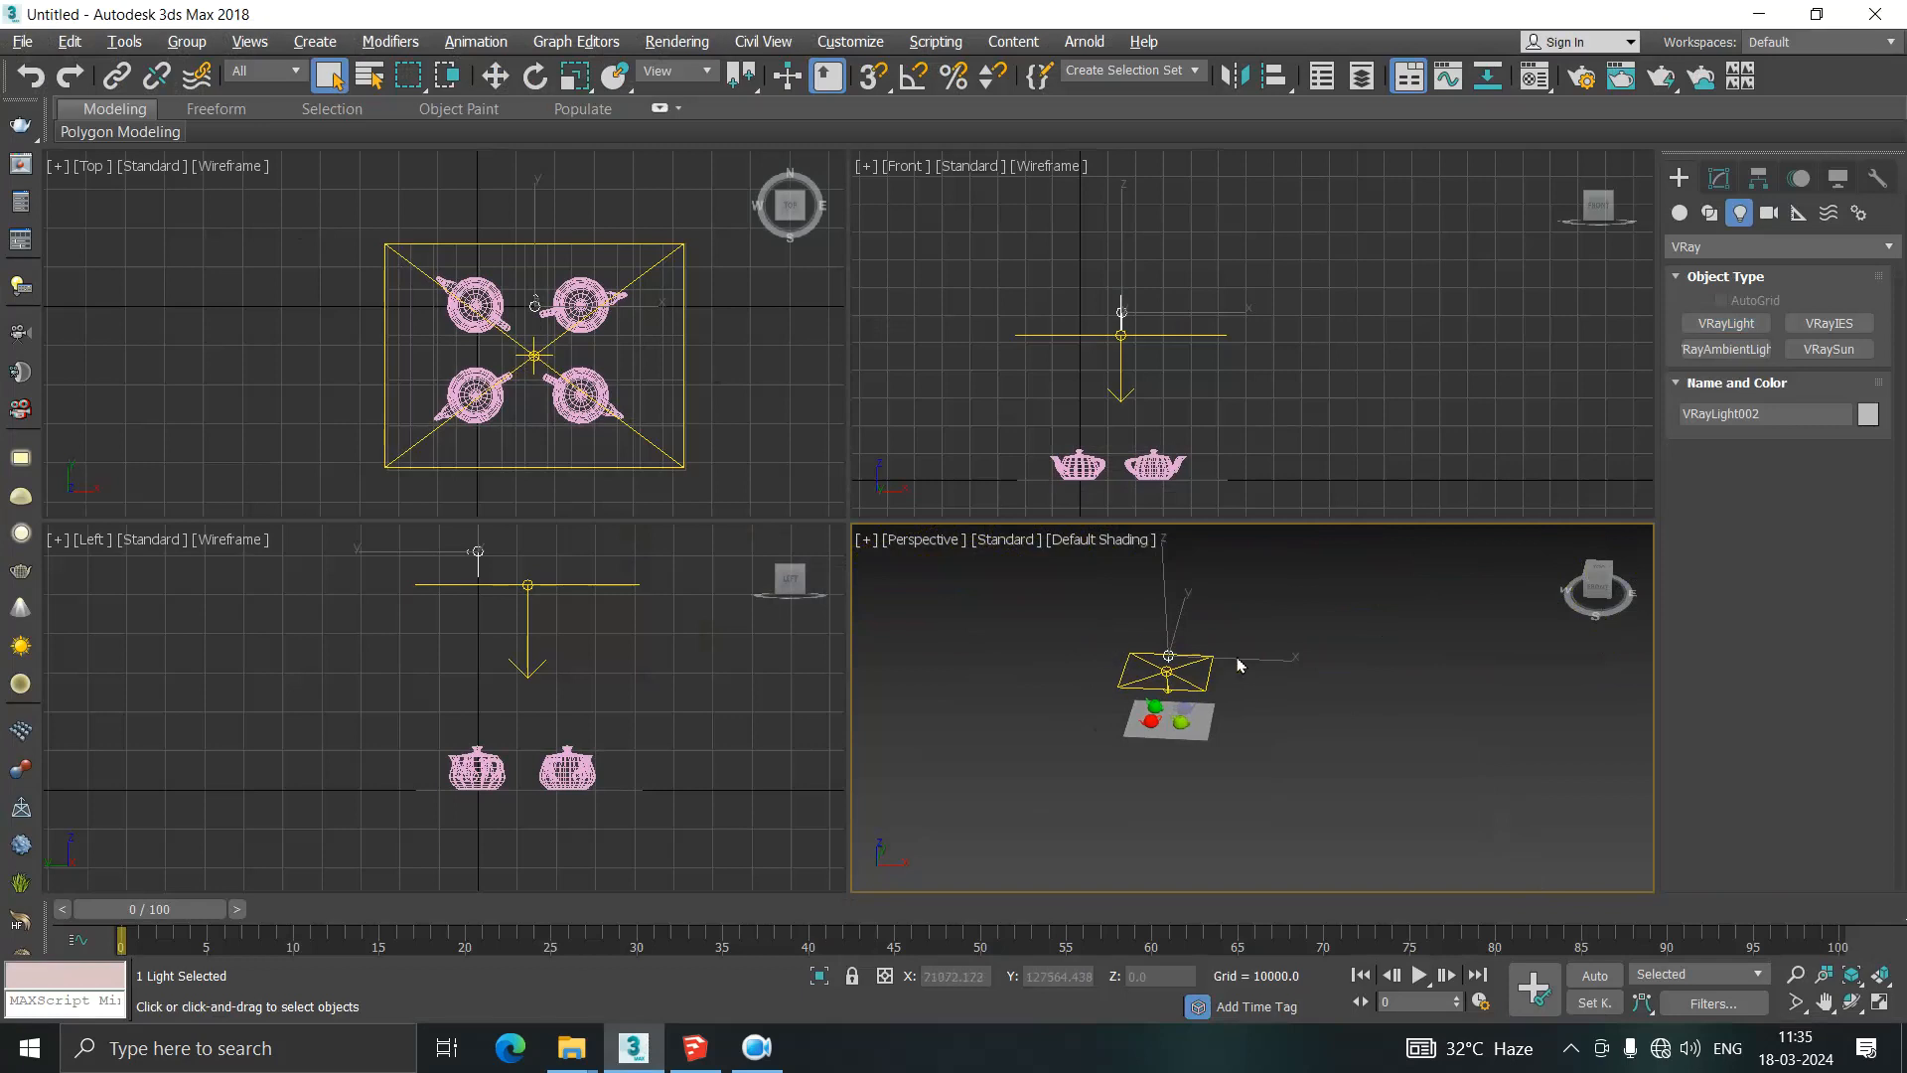
scroll(1238, 660, up, 8)
alt+middle_drag(1277, 743, 1268, 707)
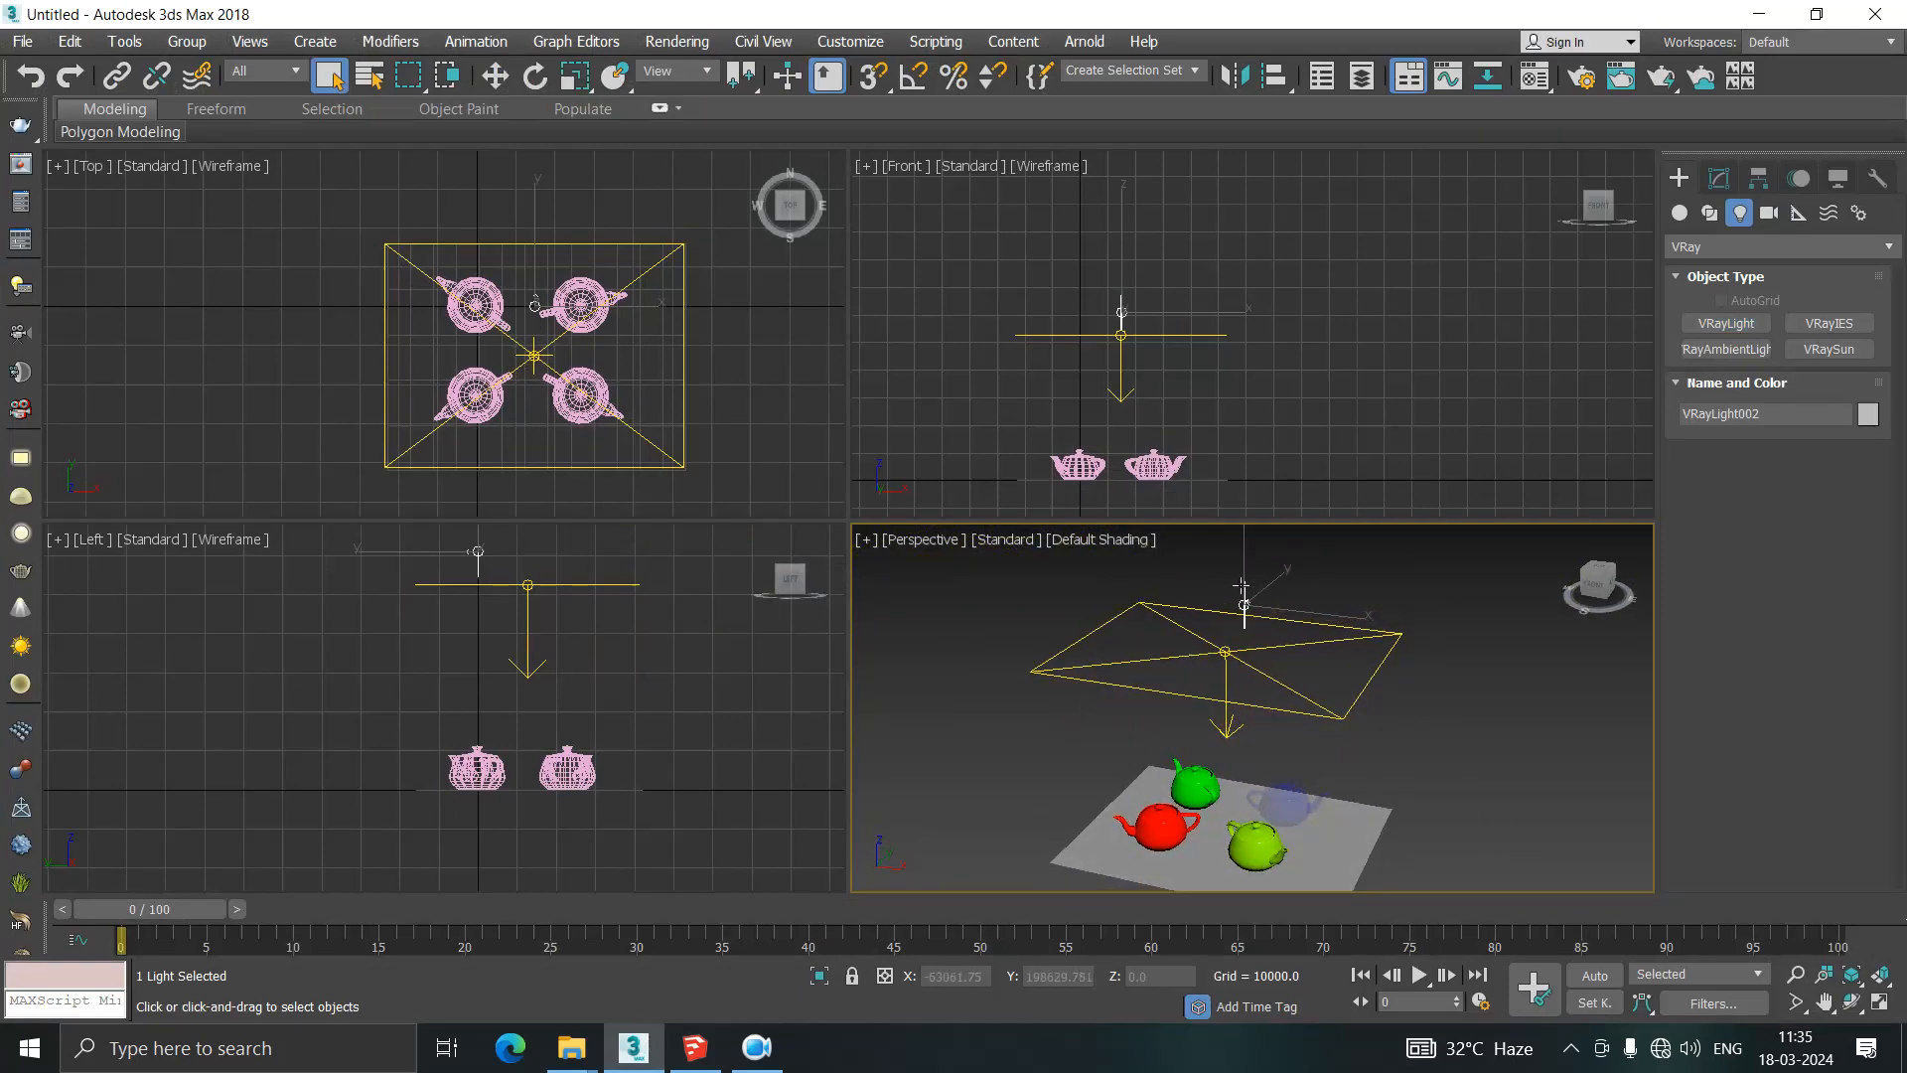
key(ctrl+n)
click(951, 562)
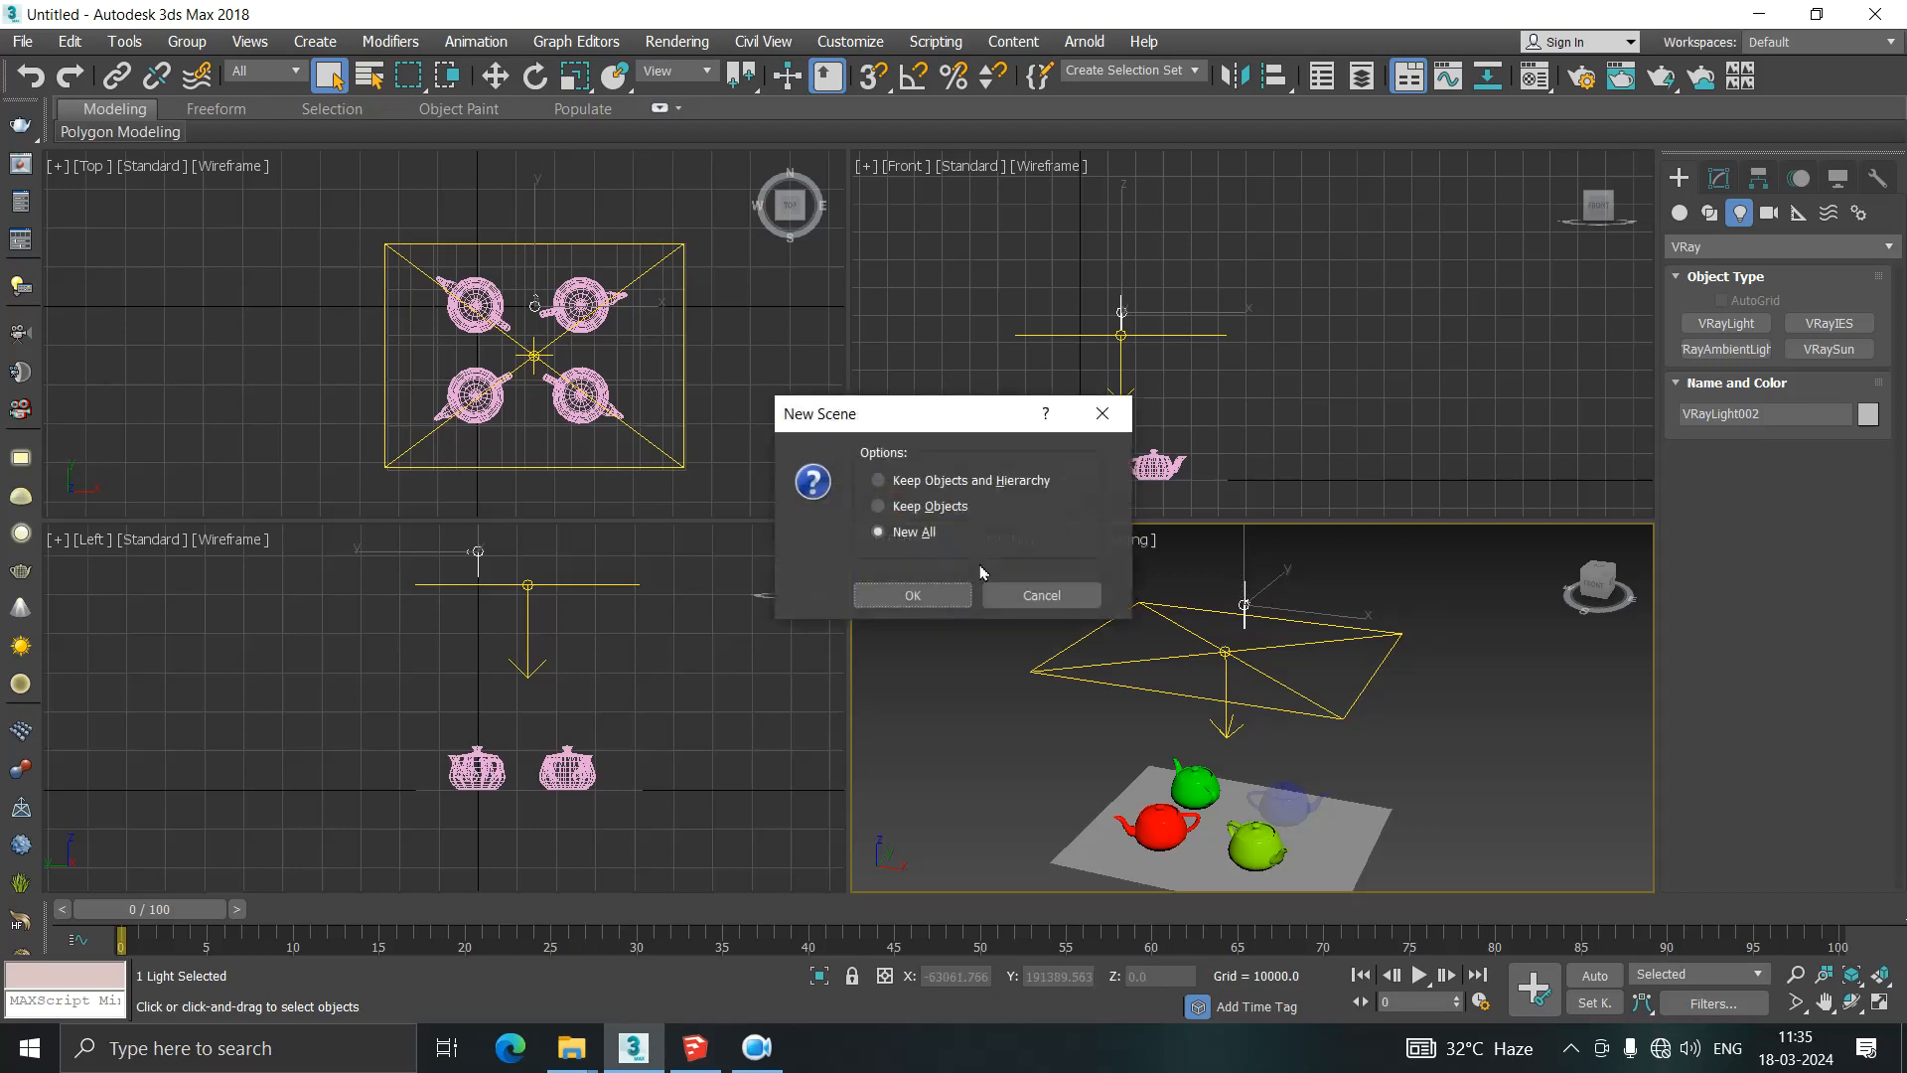
click(934, 598)
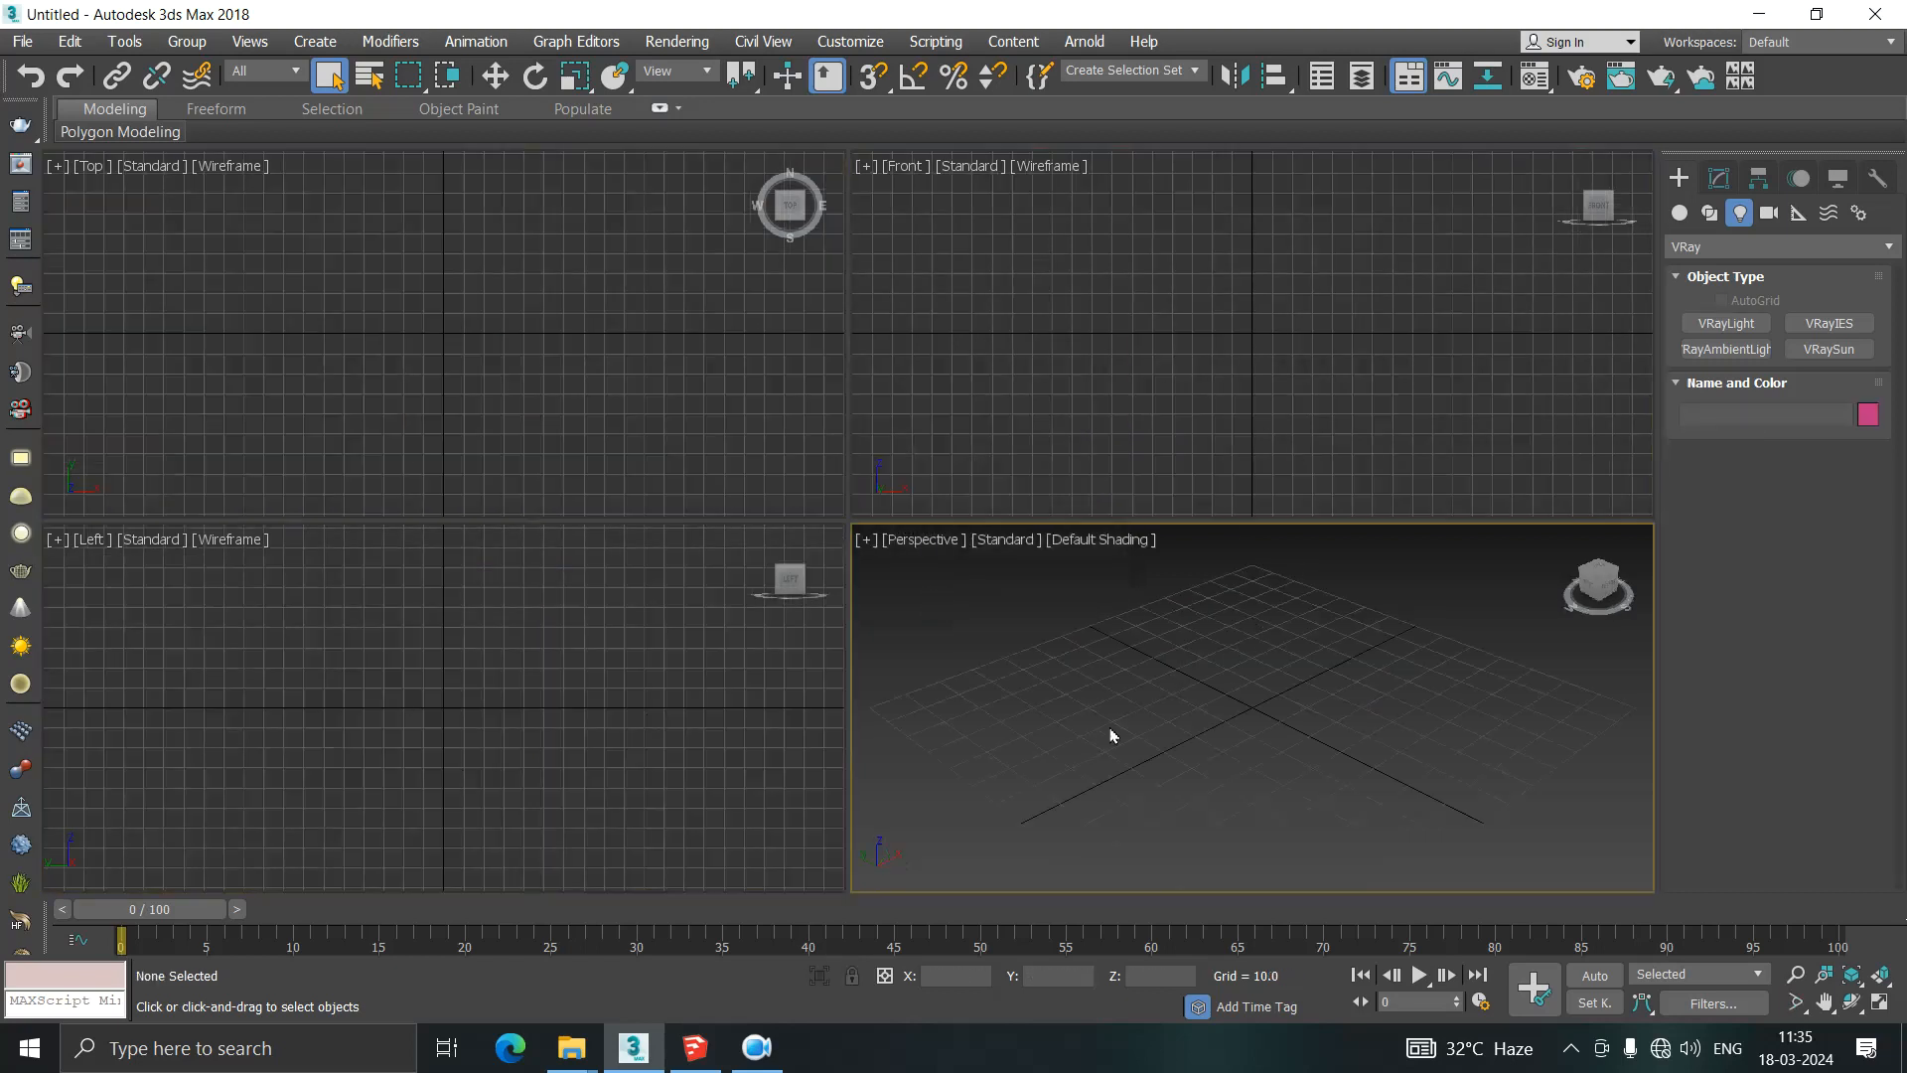
Step: Switch to SketchUp and examine the 13march house model from the front and the side
click(695, 1045)
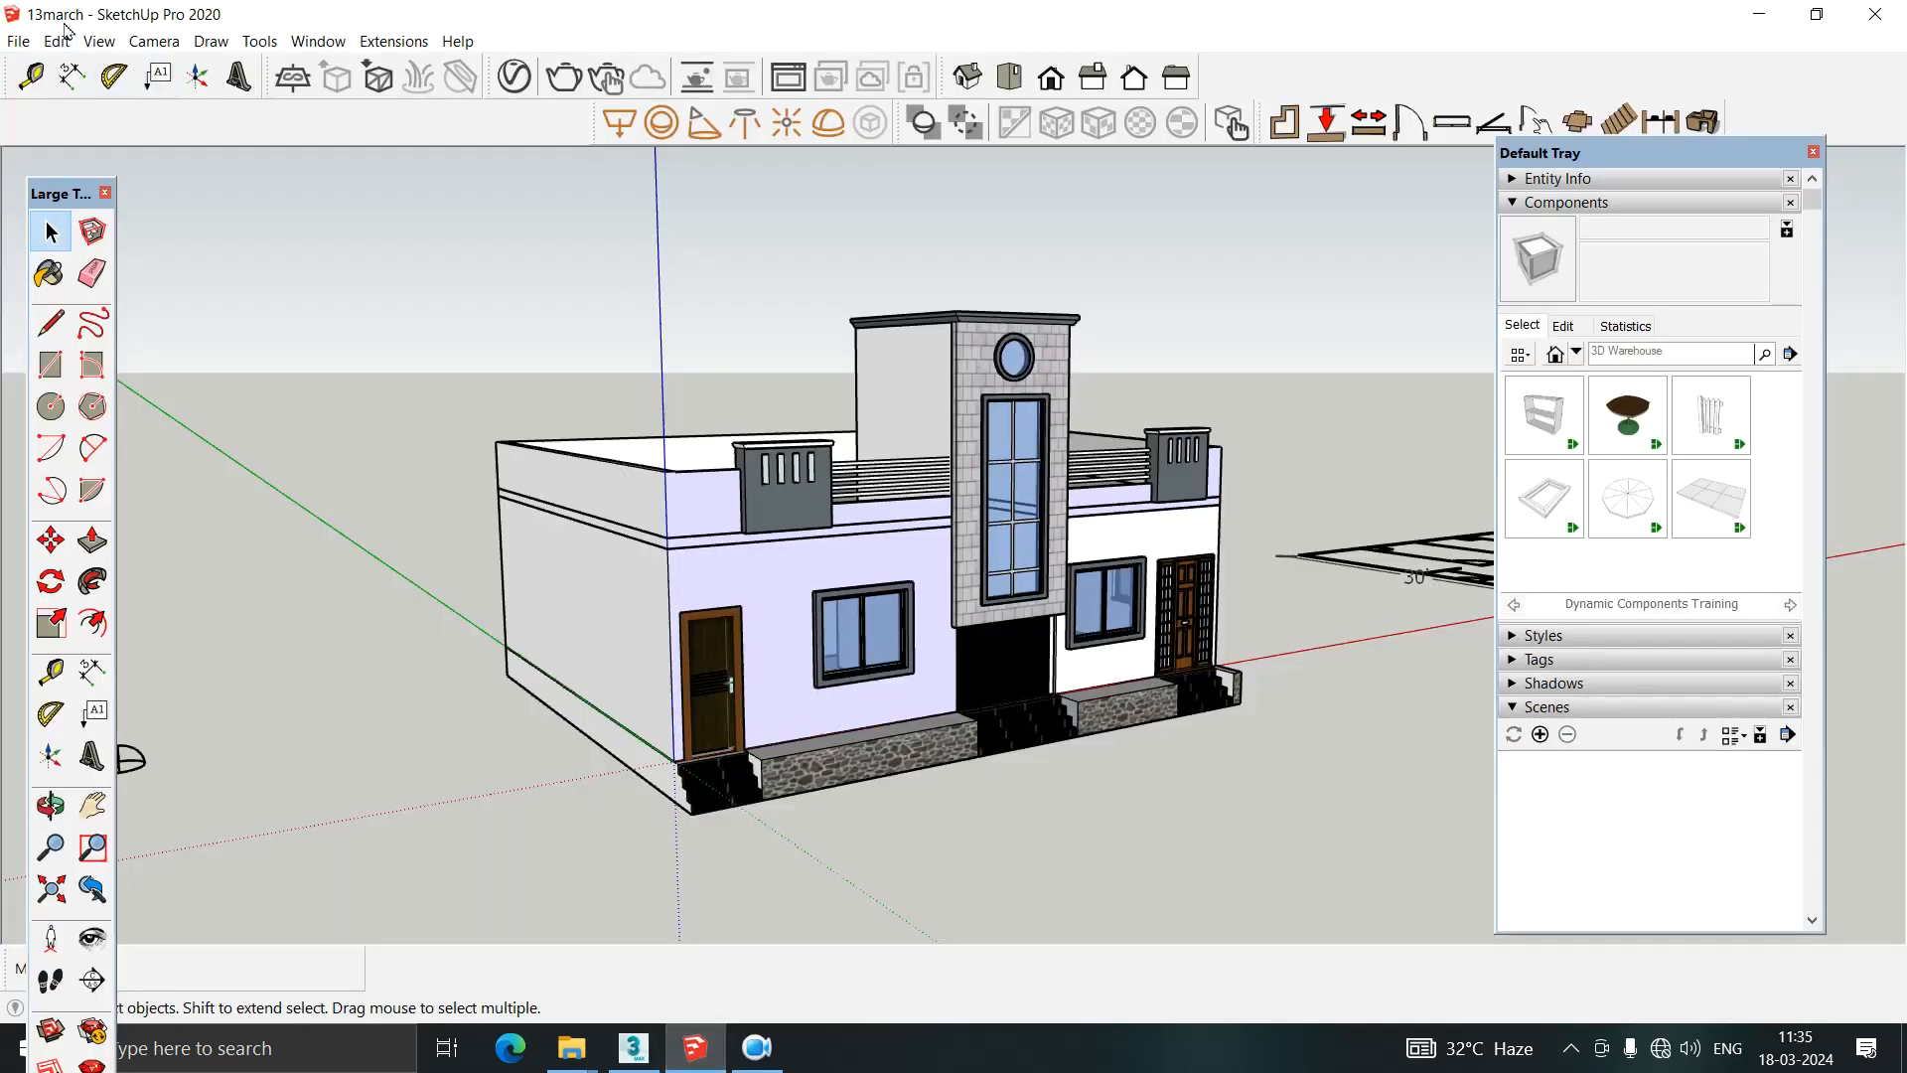
middle_drag(753, 671, 784, 567)
scroll(789, 566, down, 1)
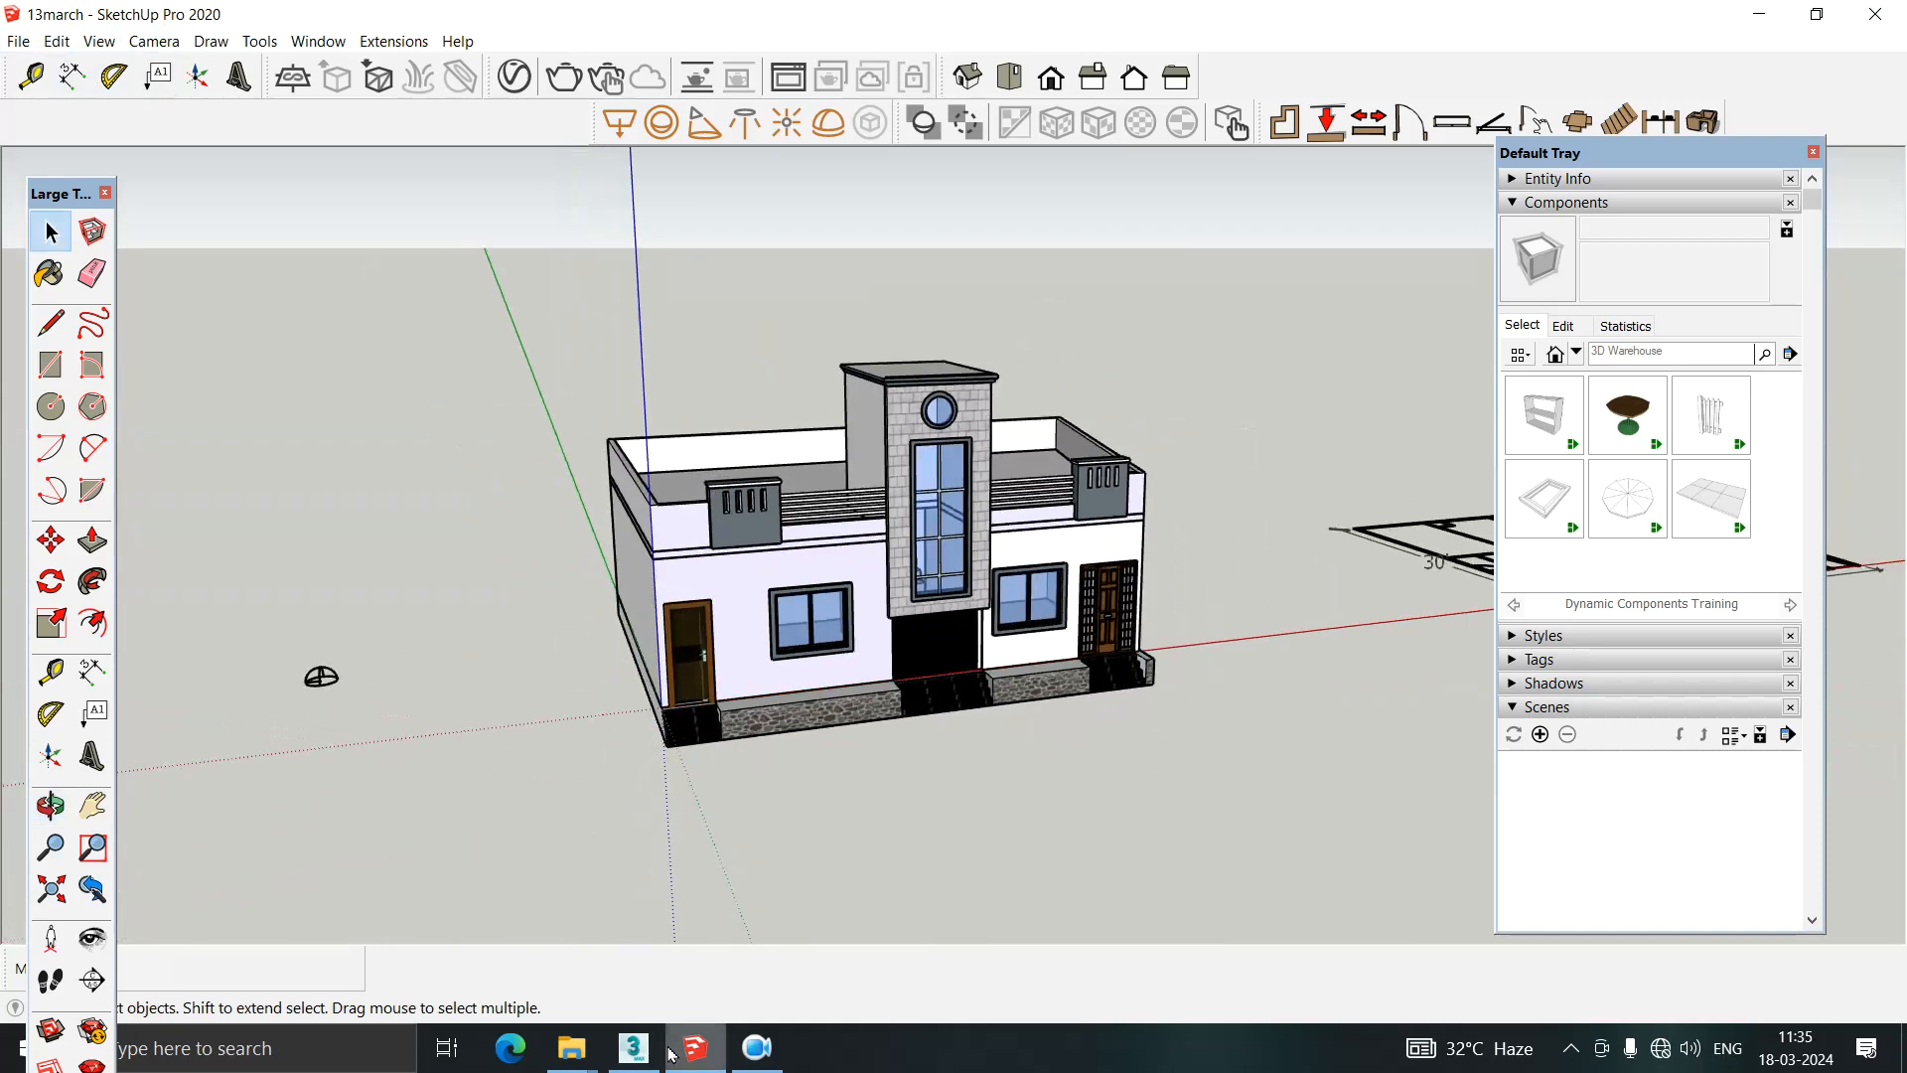
middle_drag(856, 221, 954, 311)
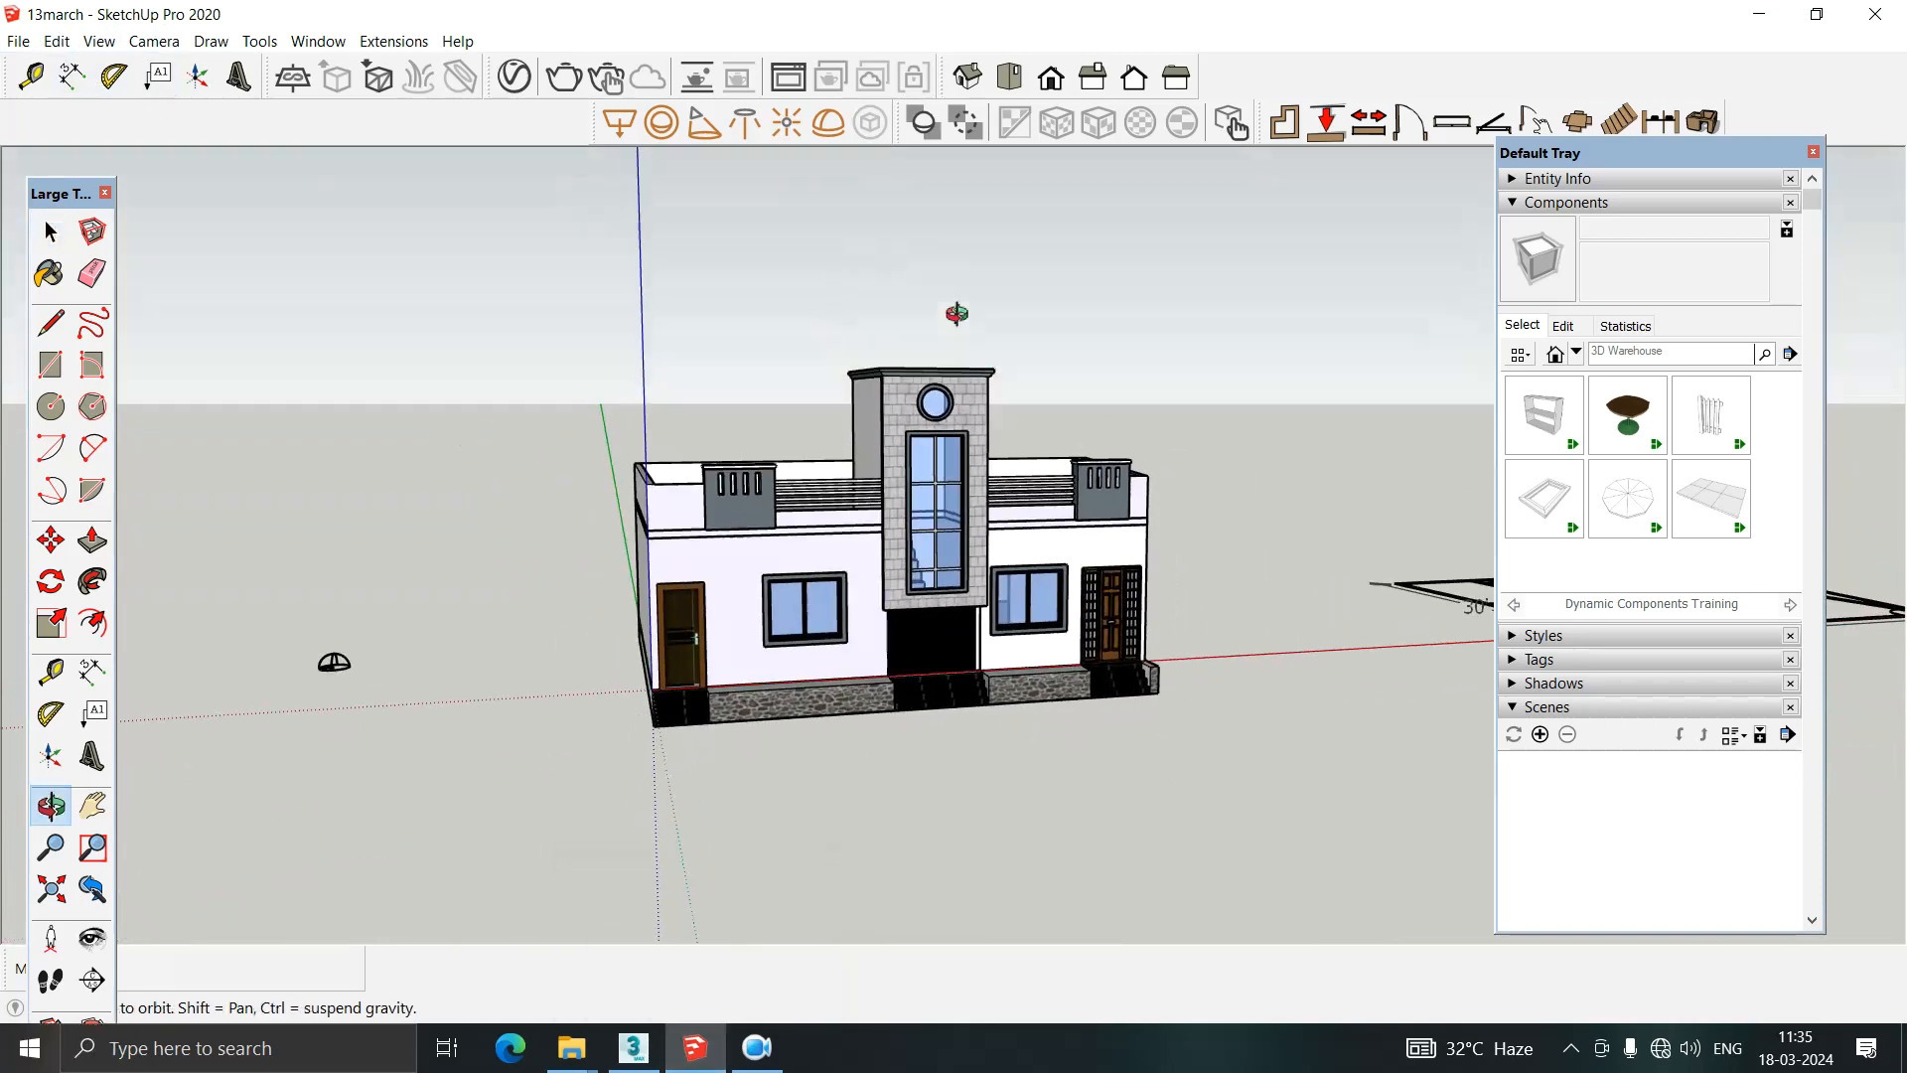
scroll(673, 370, up, 2)
scroll(753, 363, down, 2)
middle_drag(753, 363, 448, 574)
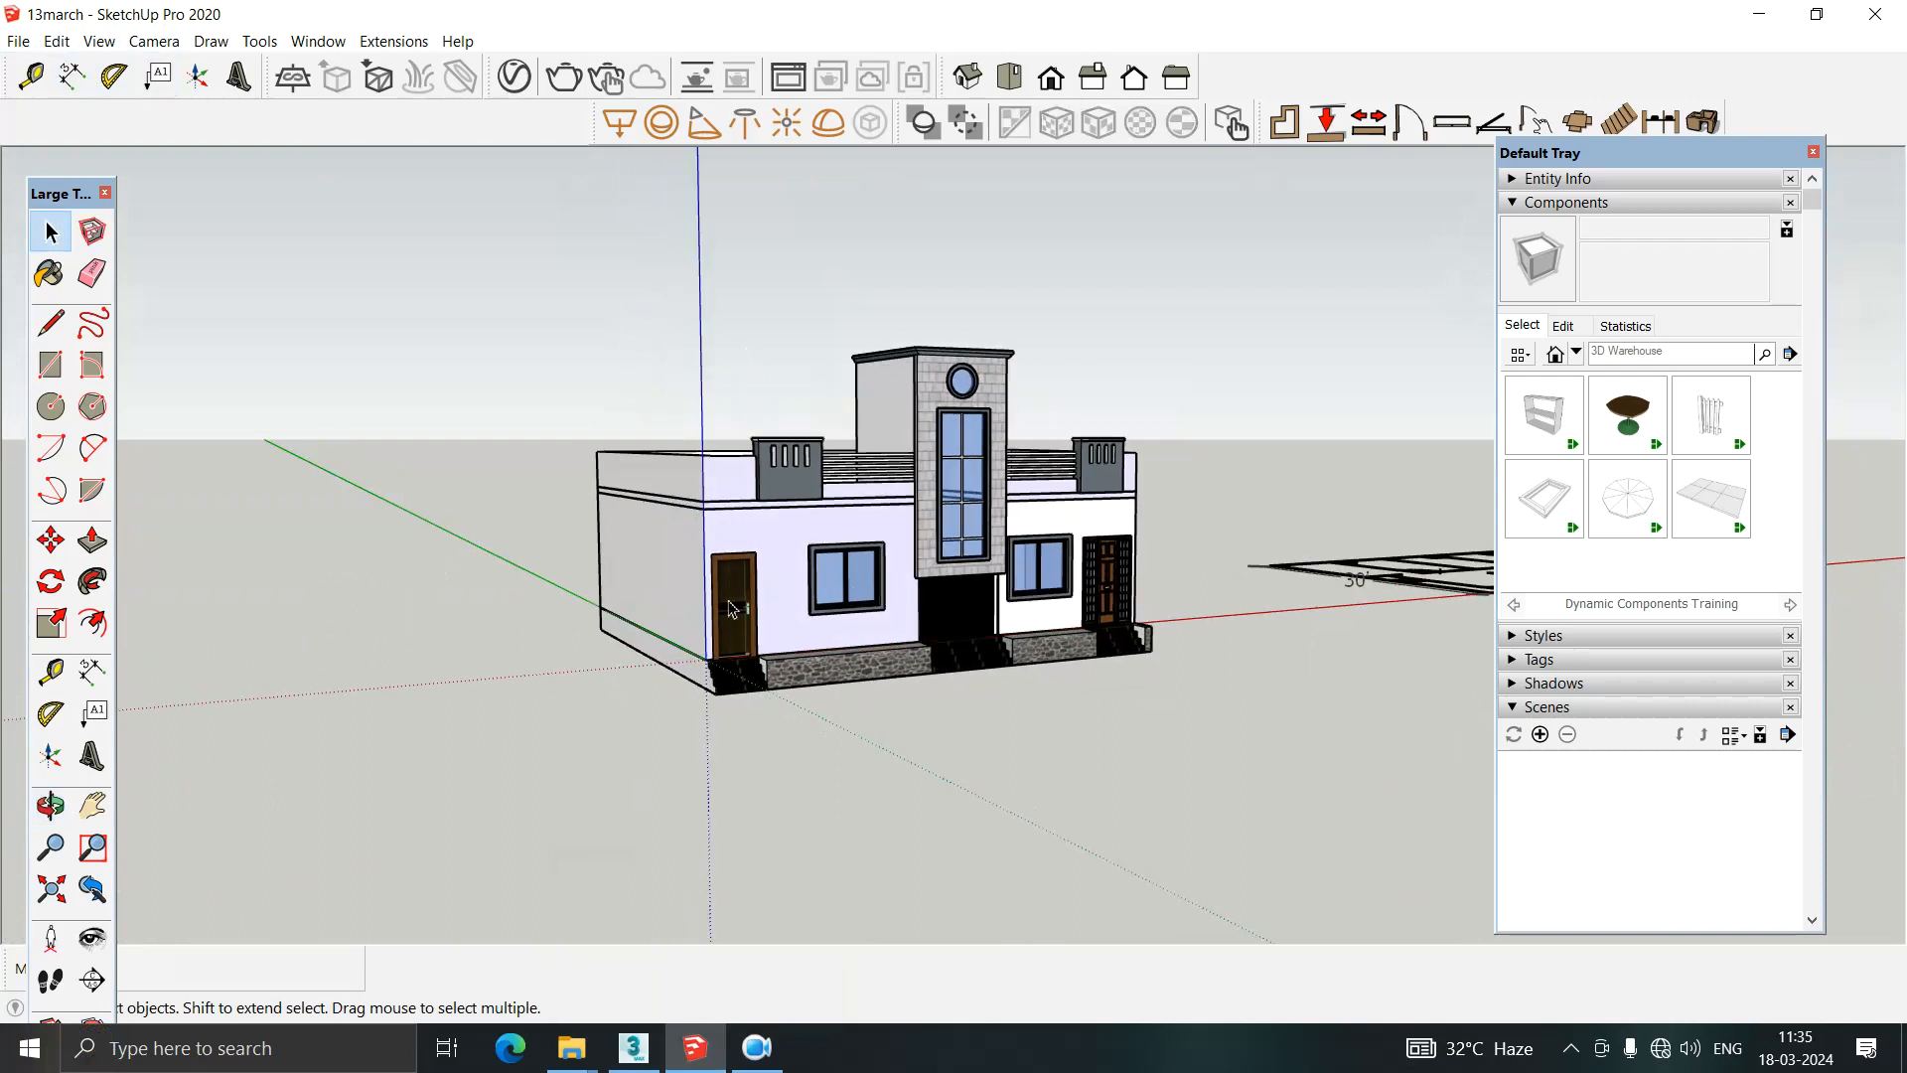
middle_drag(579, 535, 982, 668)
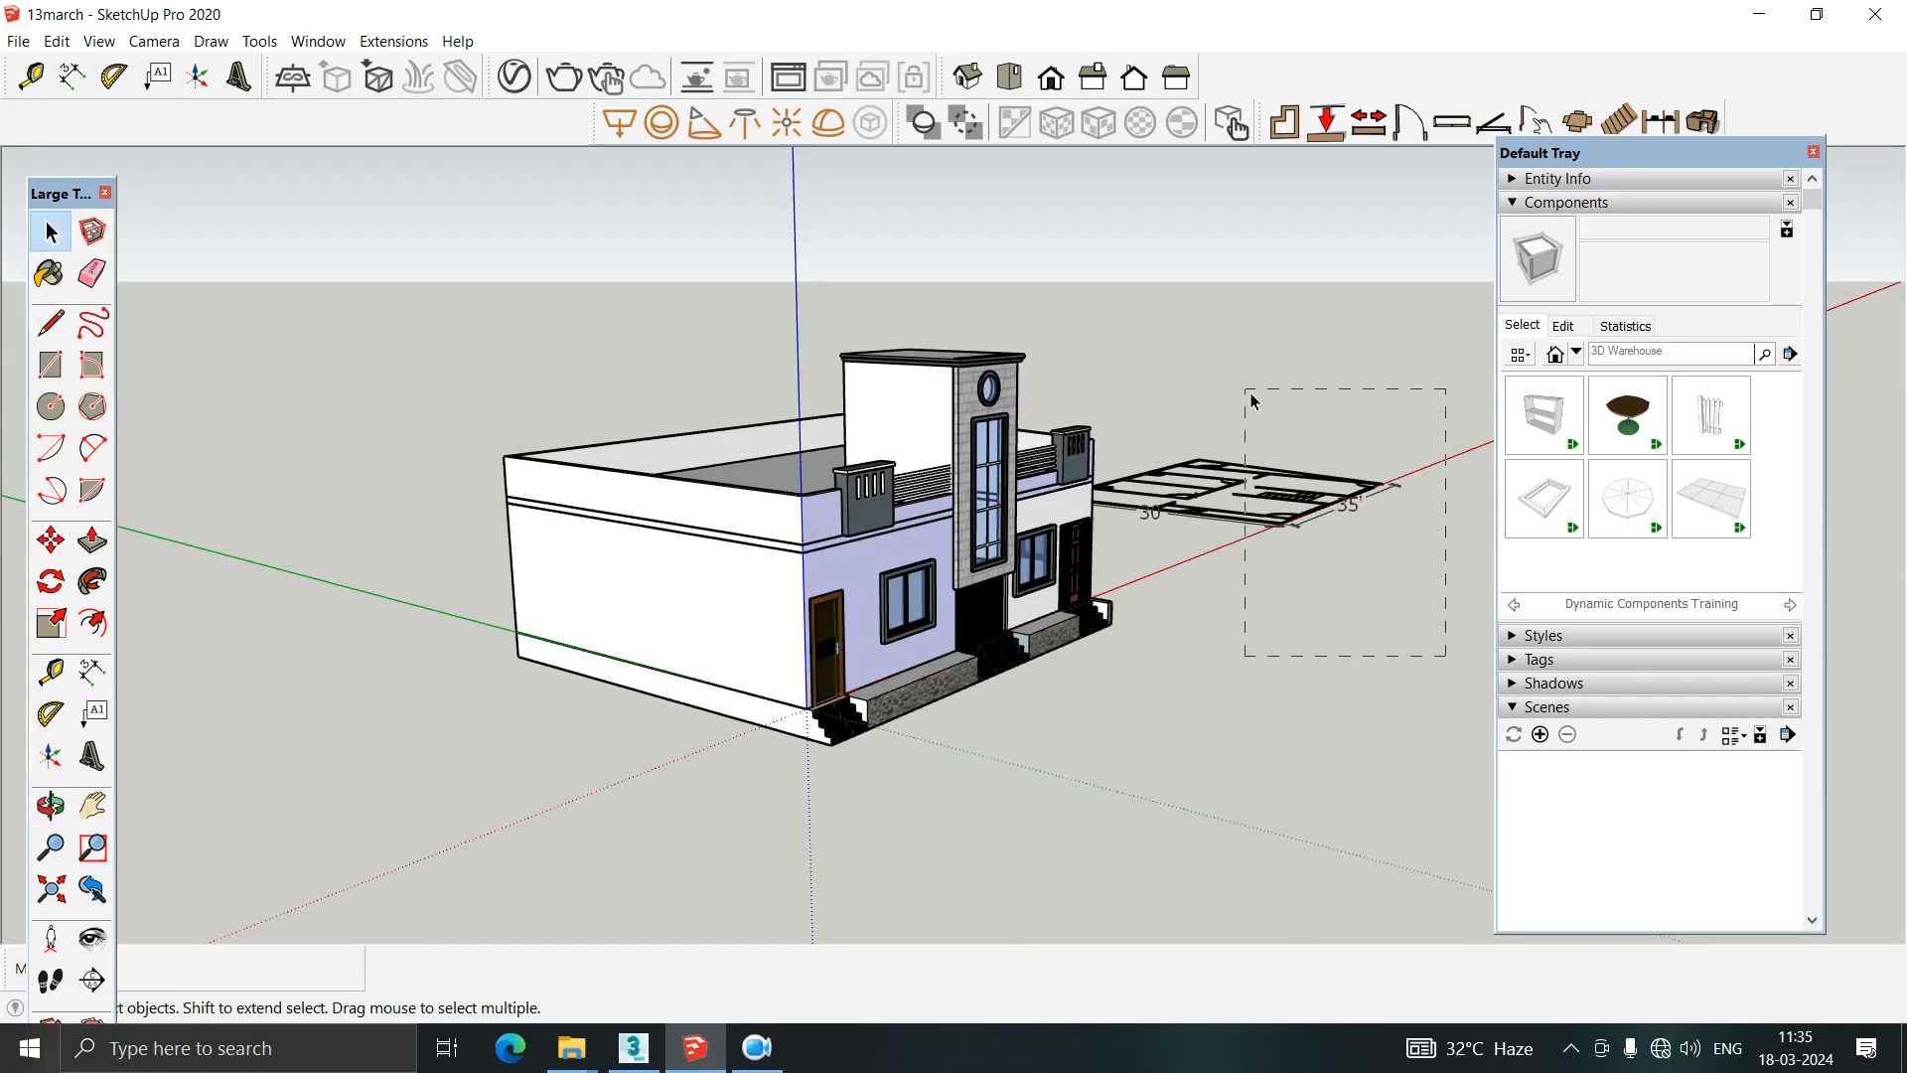
Step: Select the flat floor plan lying beside the house and delete it
drag(1252, 394, 1246, 389)
scroll(1273, 486, up, 3)
middle_drag(1273, 485, 1066, 533)
key(Delete)
scroll(965, 561, down, 3)
middle_drag(1101, 641, 565, 686)
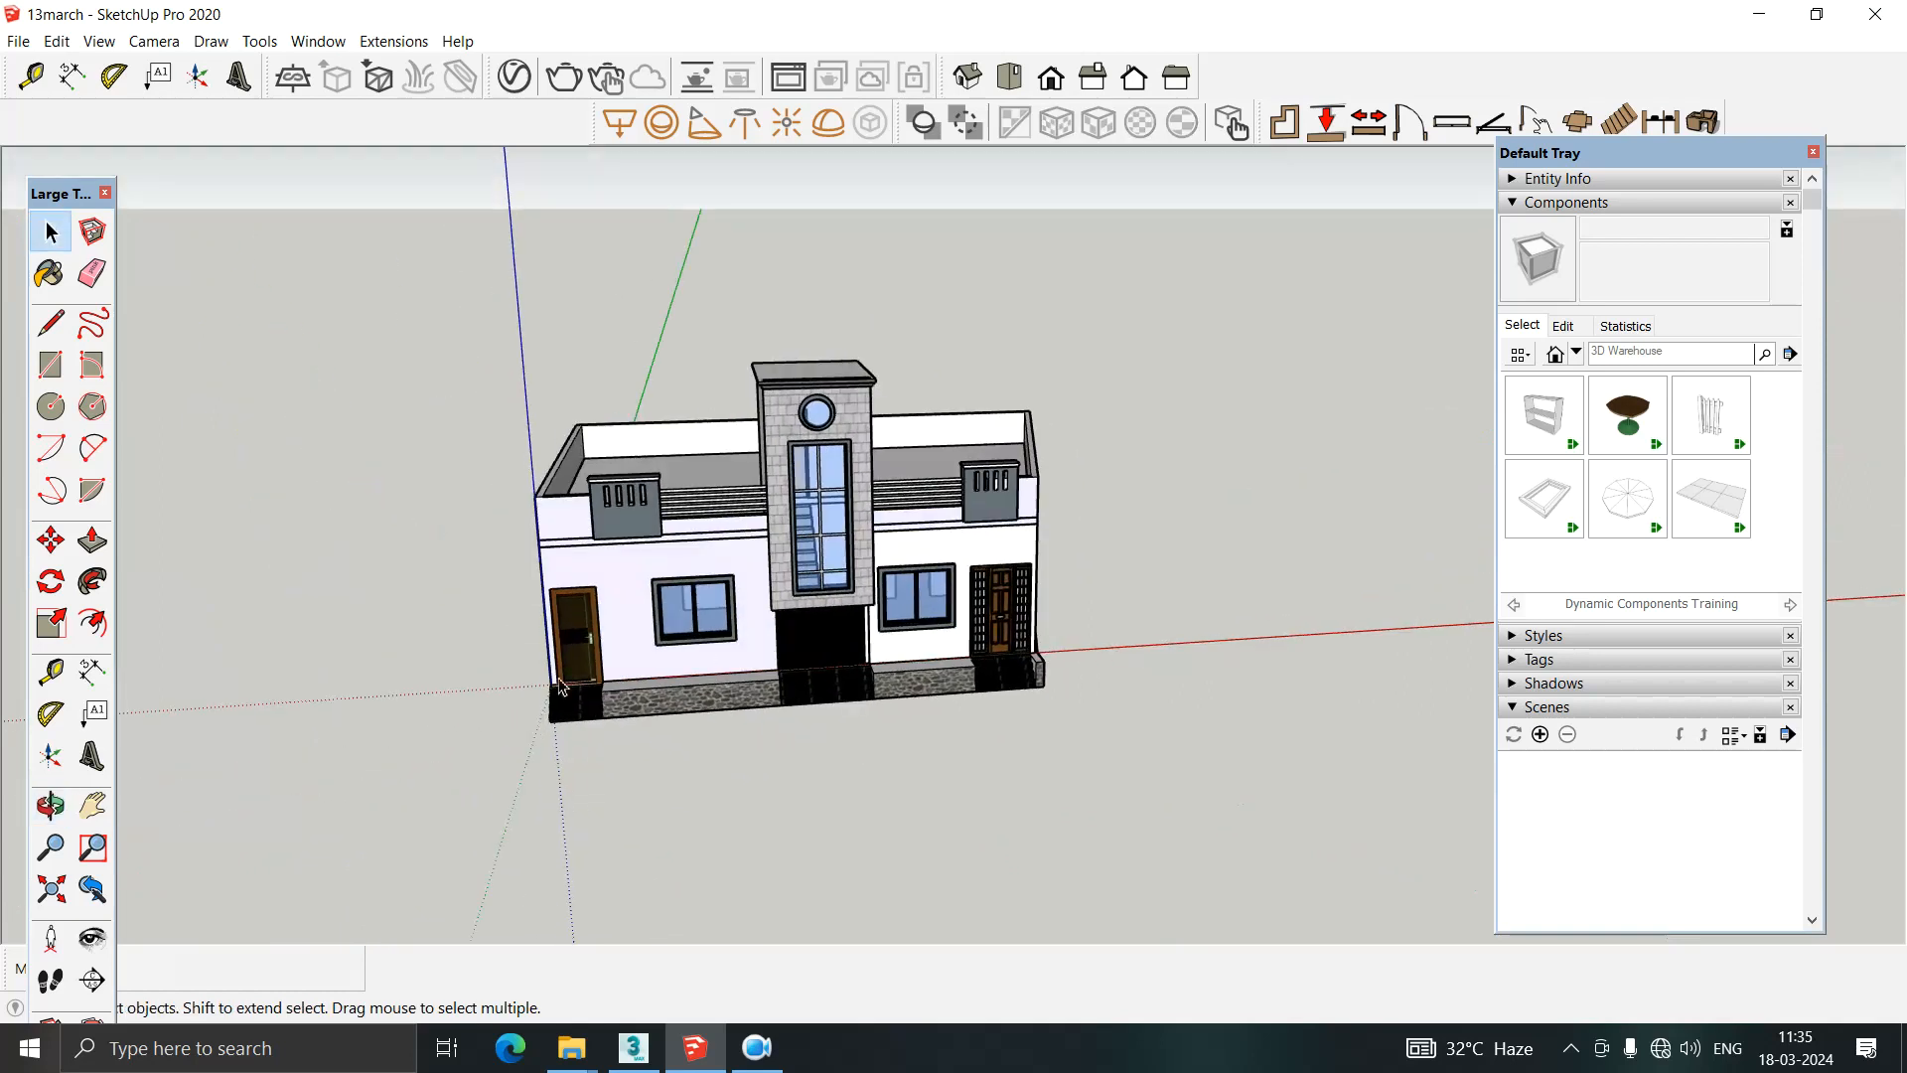
Step: Try to relocate the drawing axes to the outer bottom corner of the steps by the single door, with red along the front edge
click(54, 768)
scroll(476, 775, up, 1)
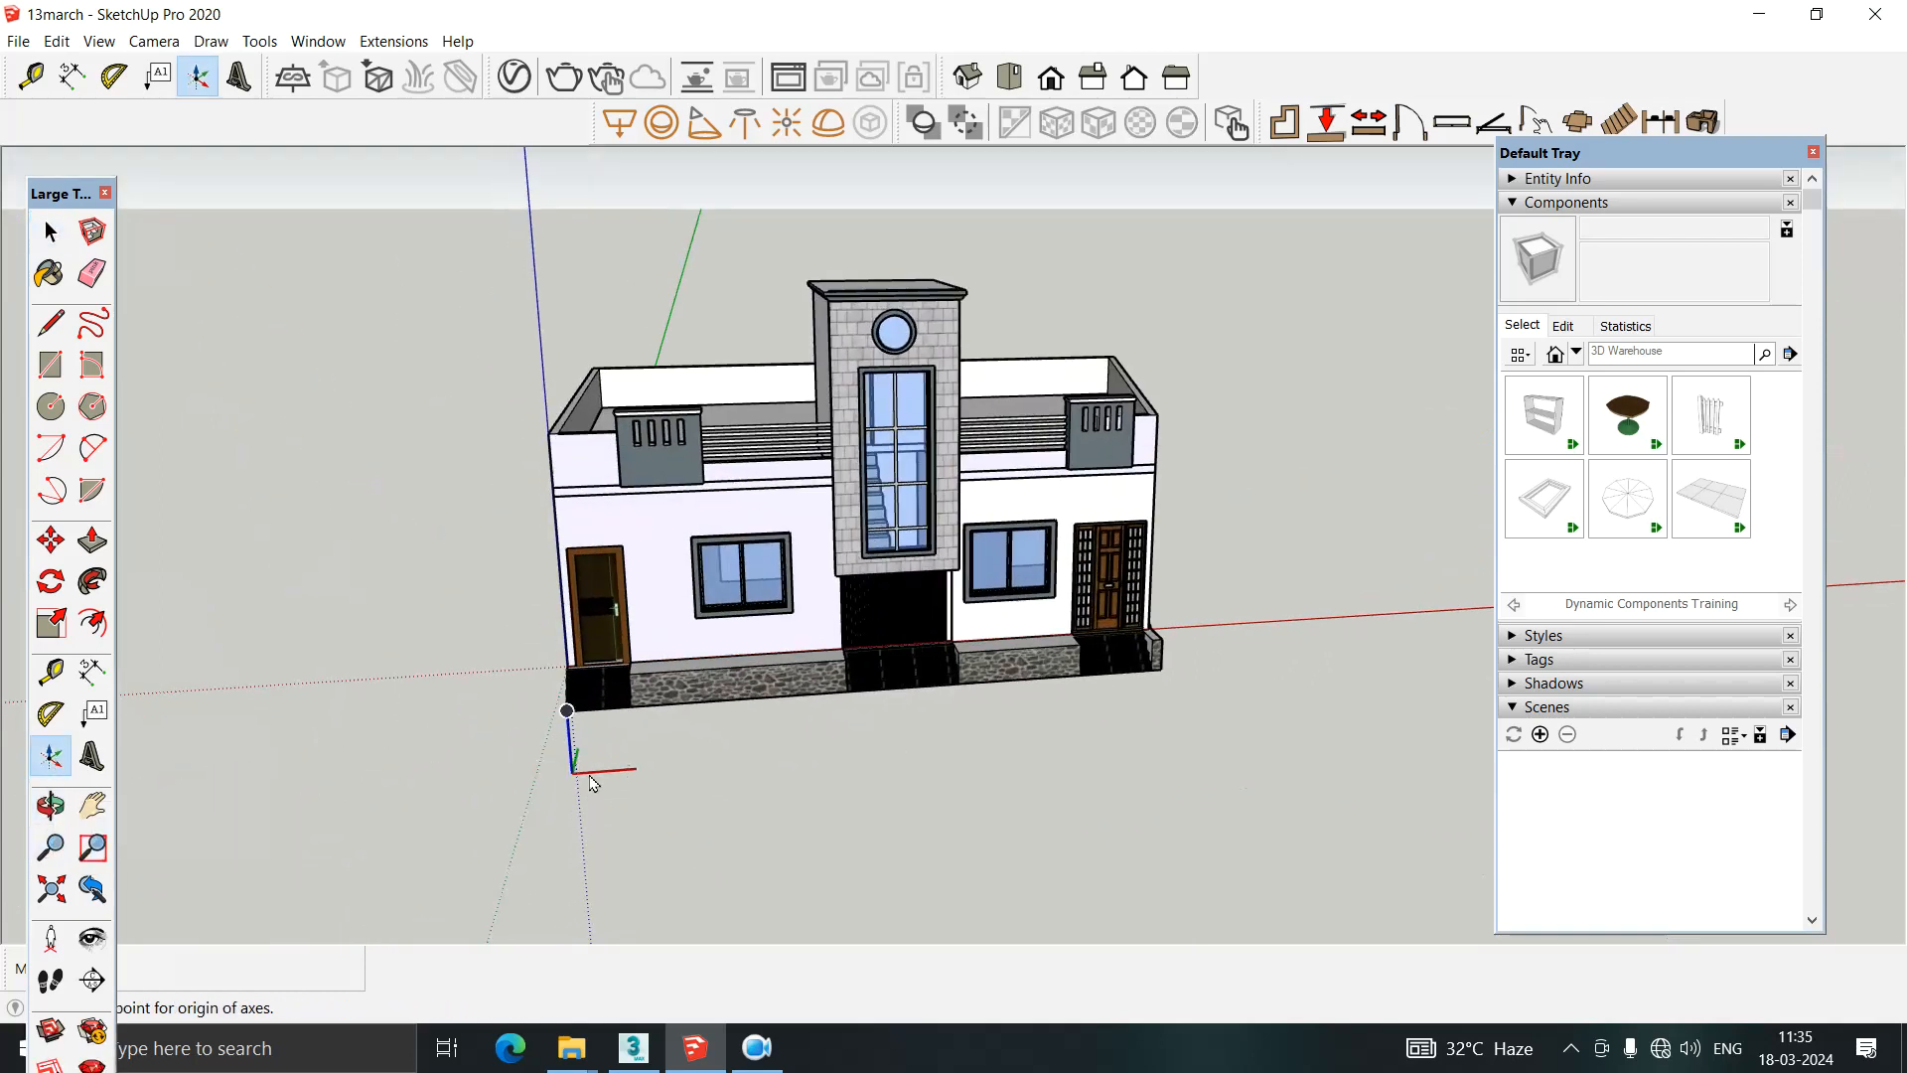
scroll(581, 735, up, 5)
click(487, 658)
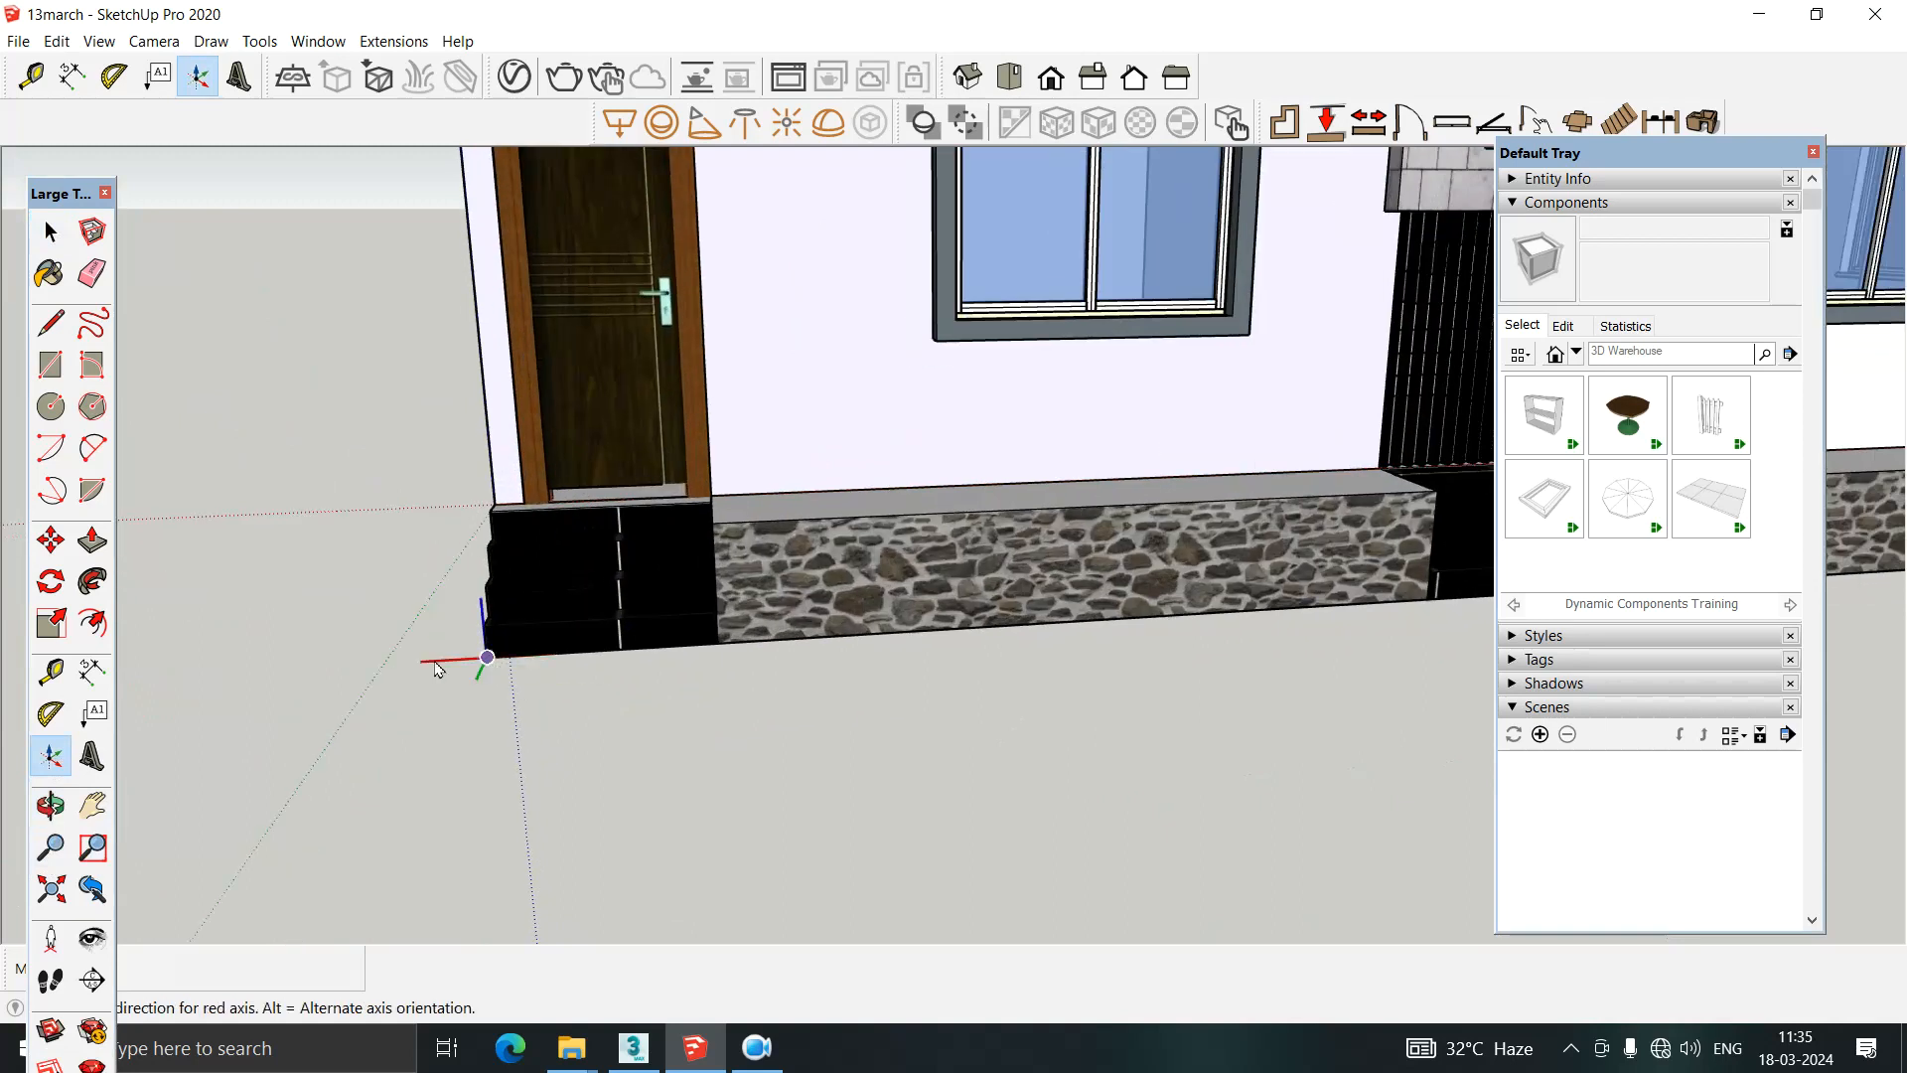
scroll(438, 670, down, 5)
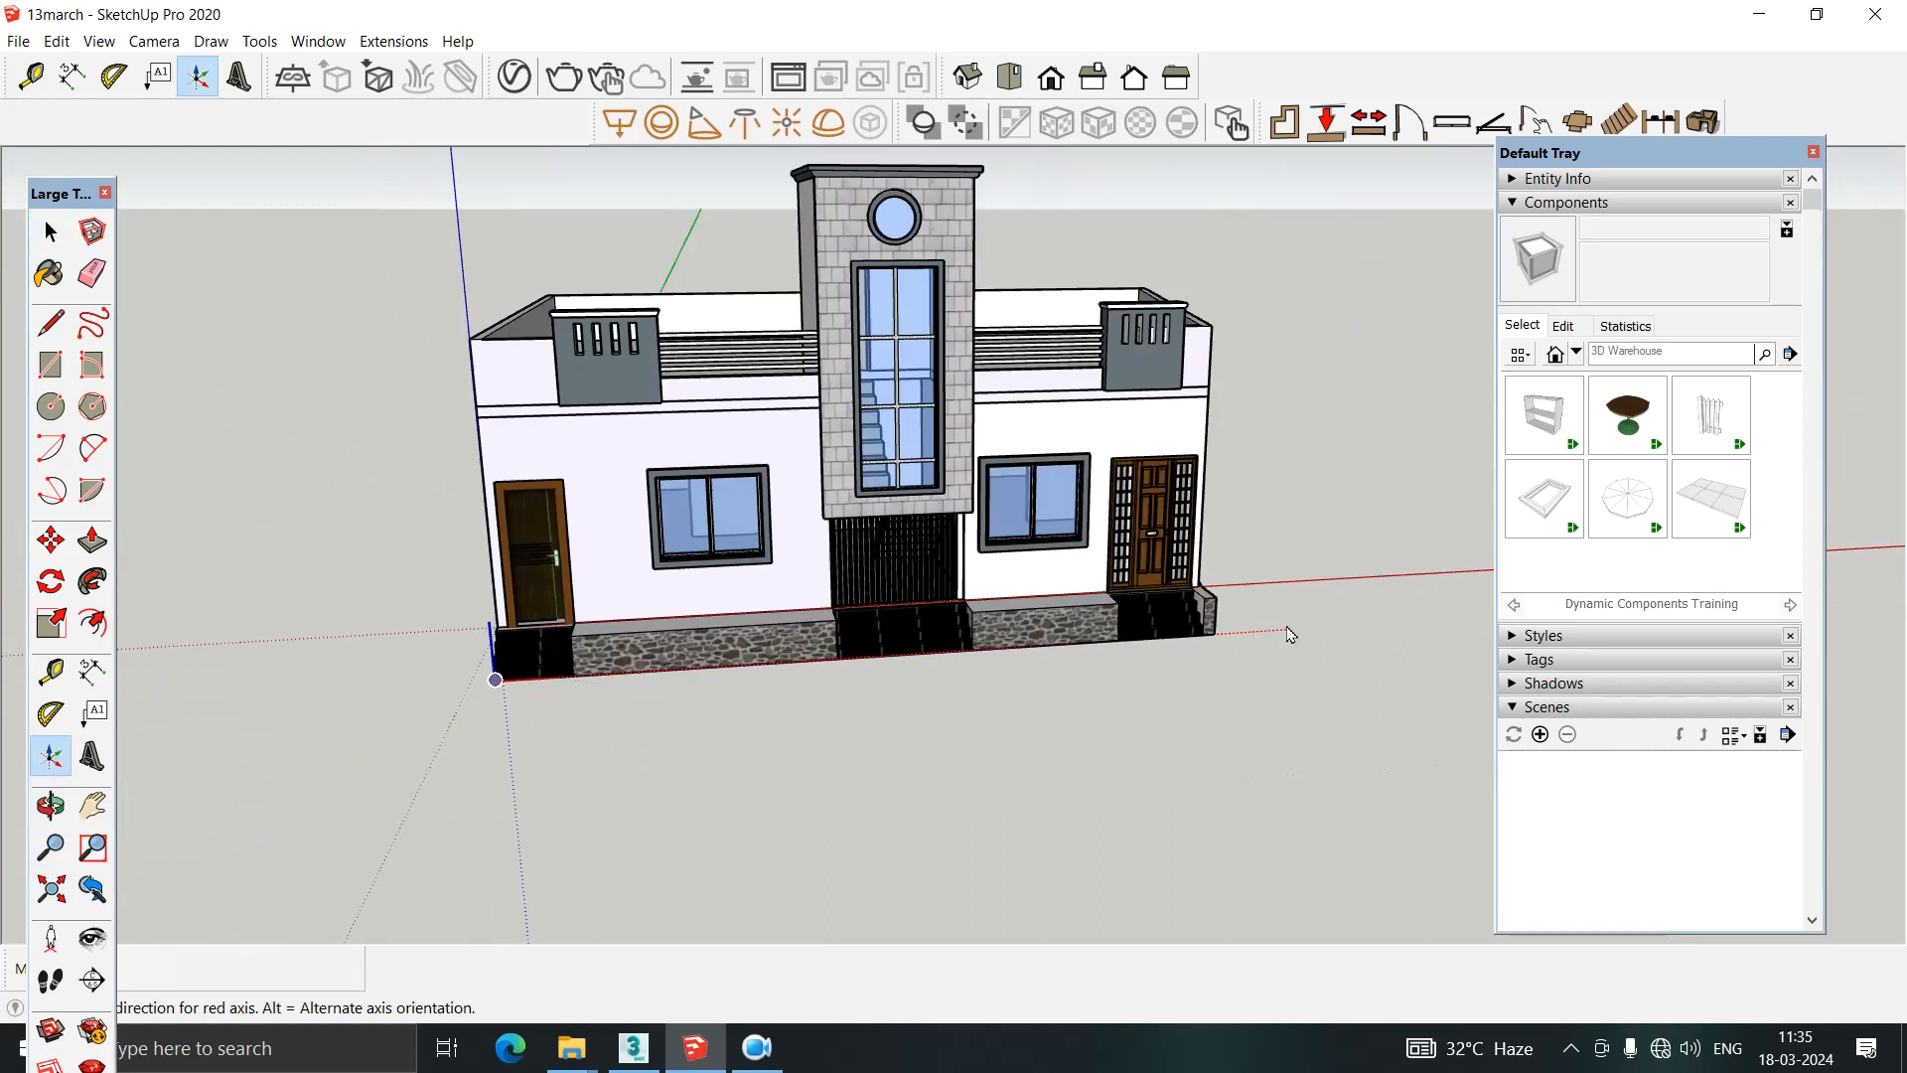
click(1291, 634)
middle_drag(636, 618, 596, 723)
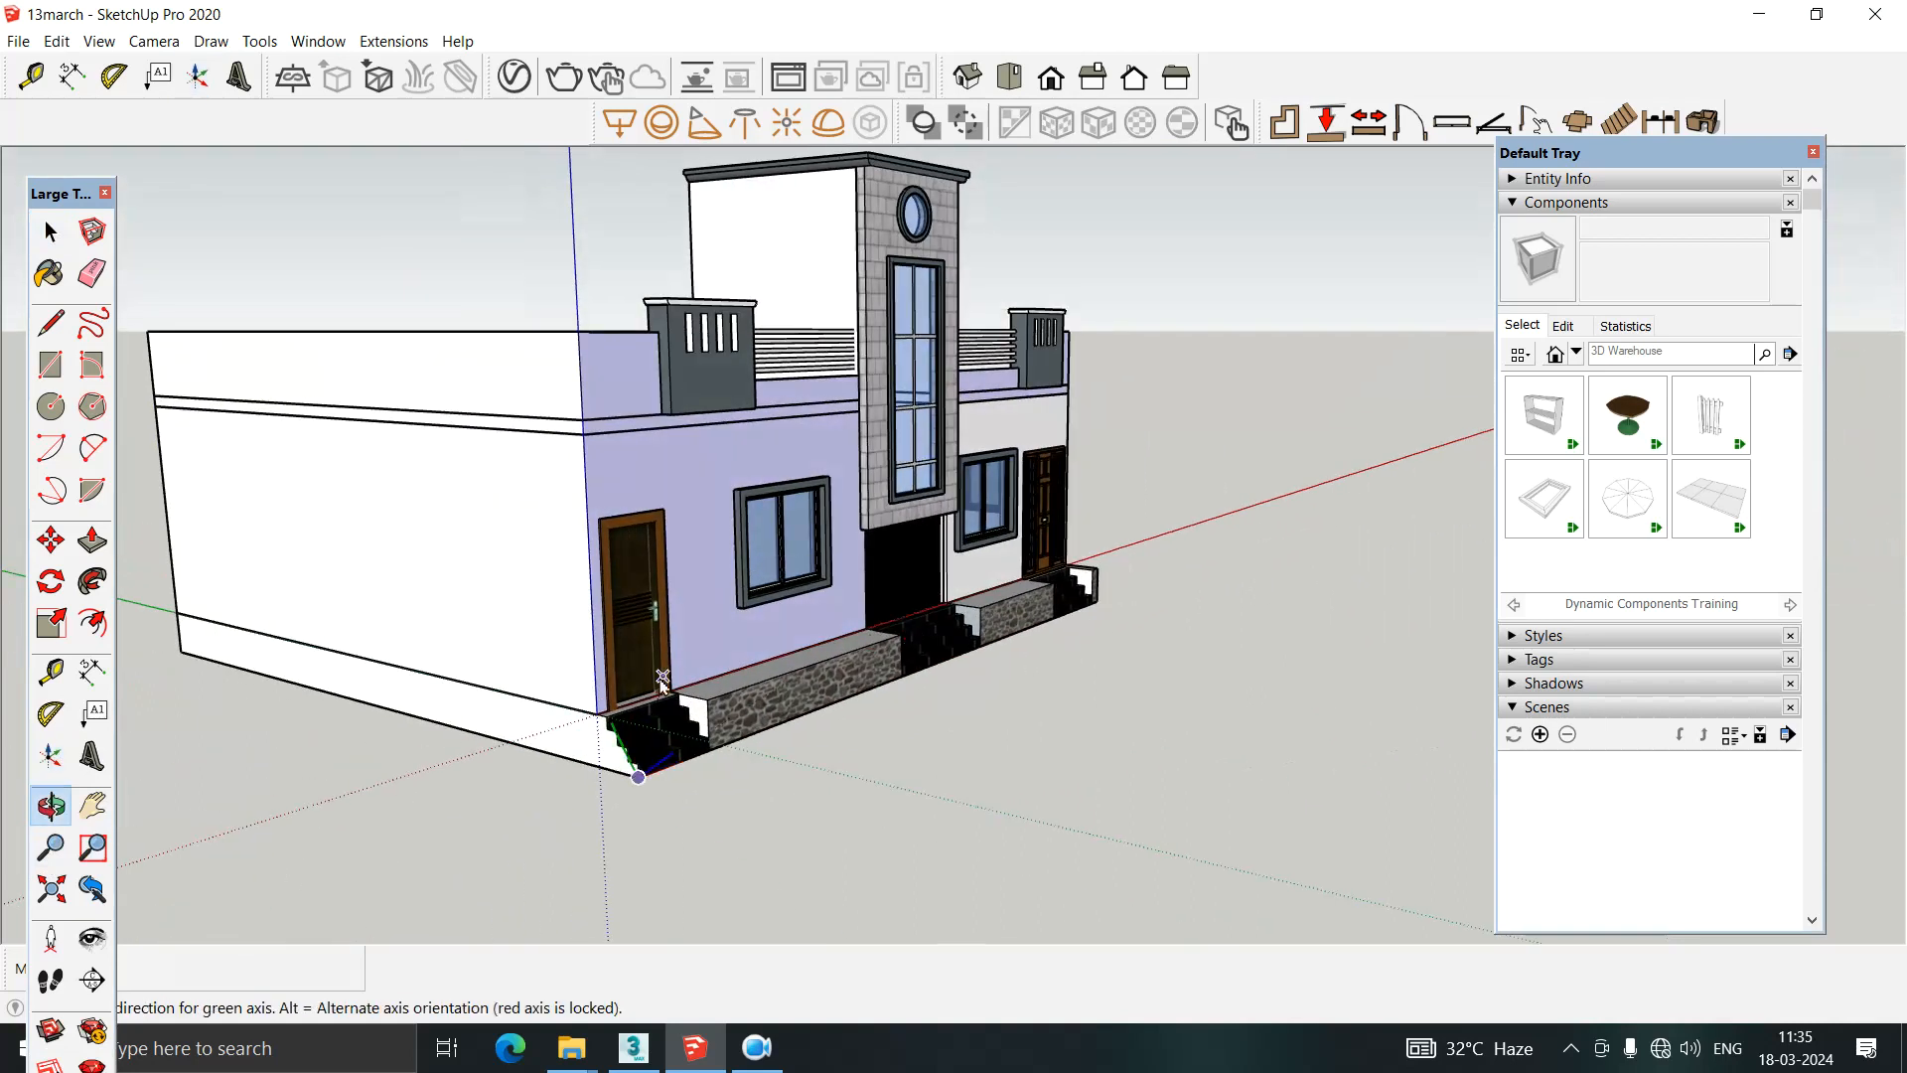
click(597, 723)
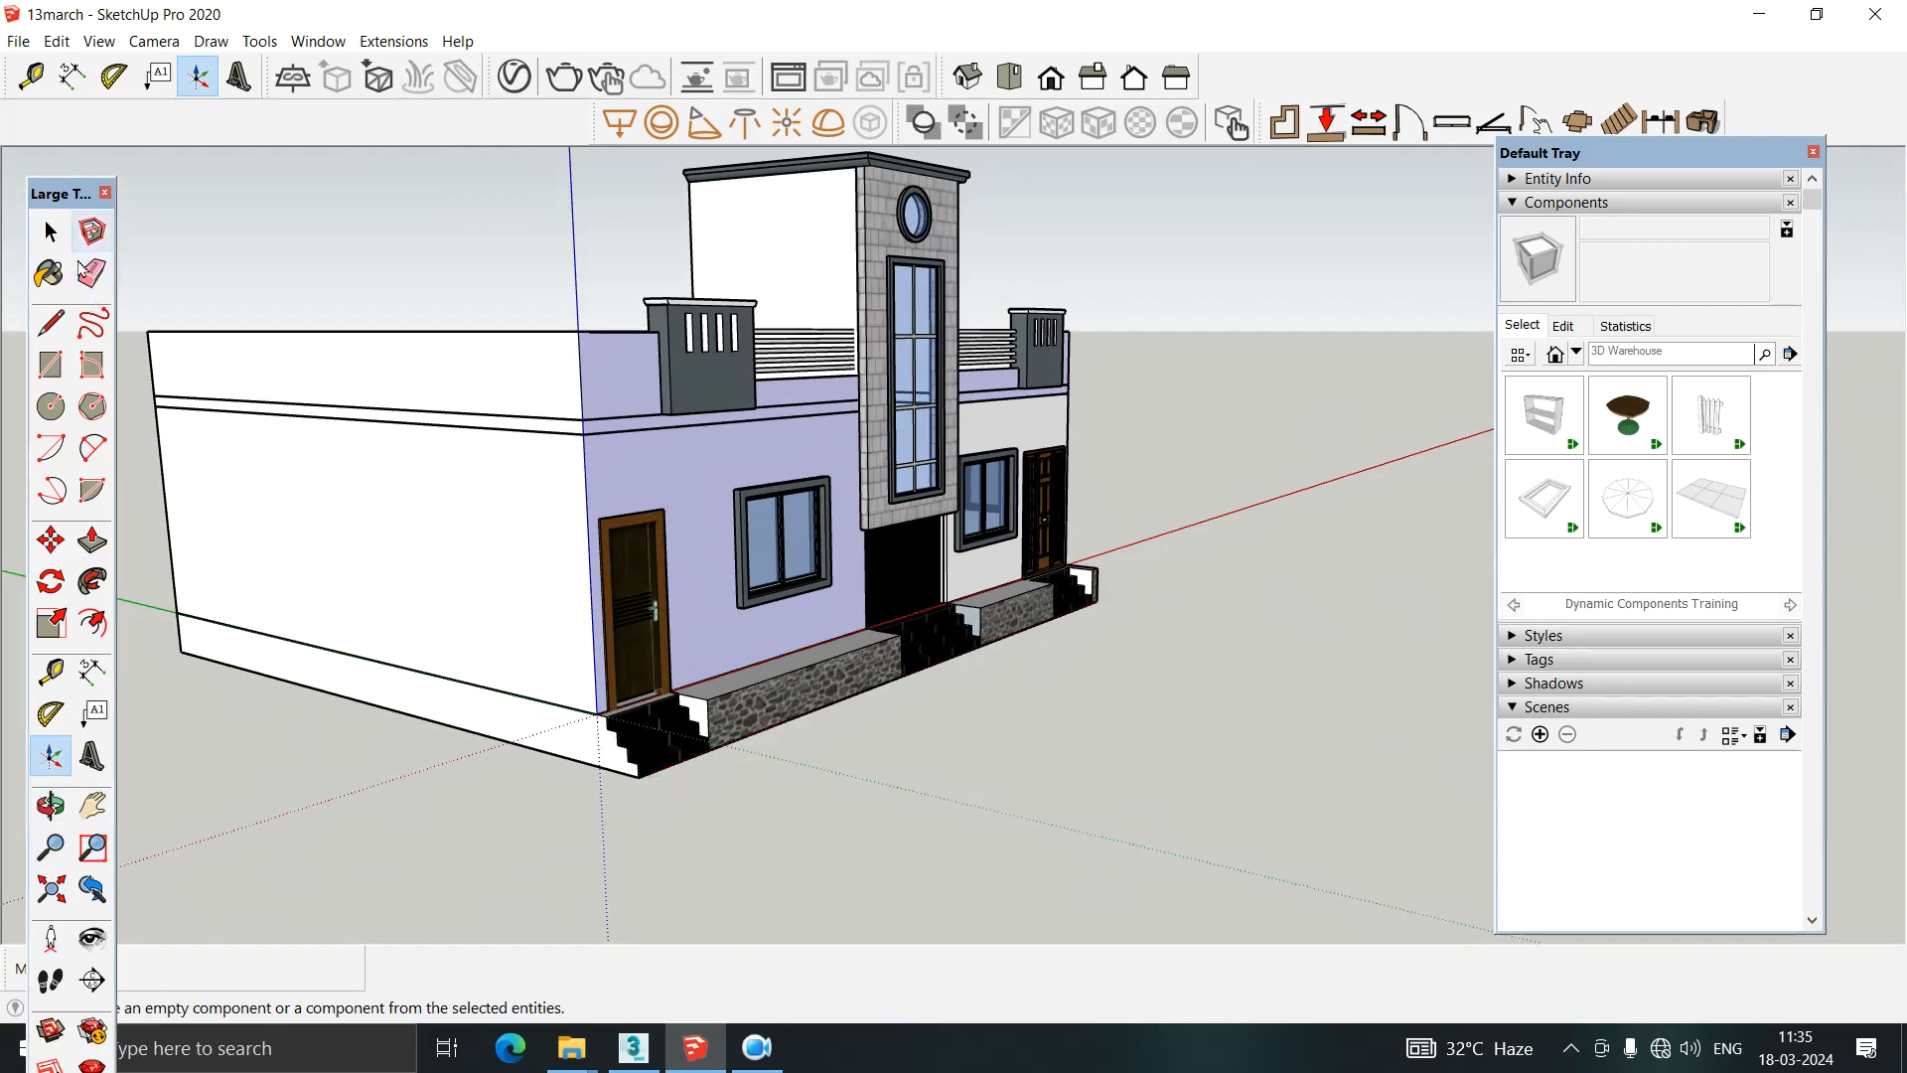
Step: Place the axes origin at the house's front bottom corner, keeping the red axis along the front
click(50, 757)
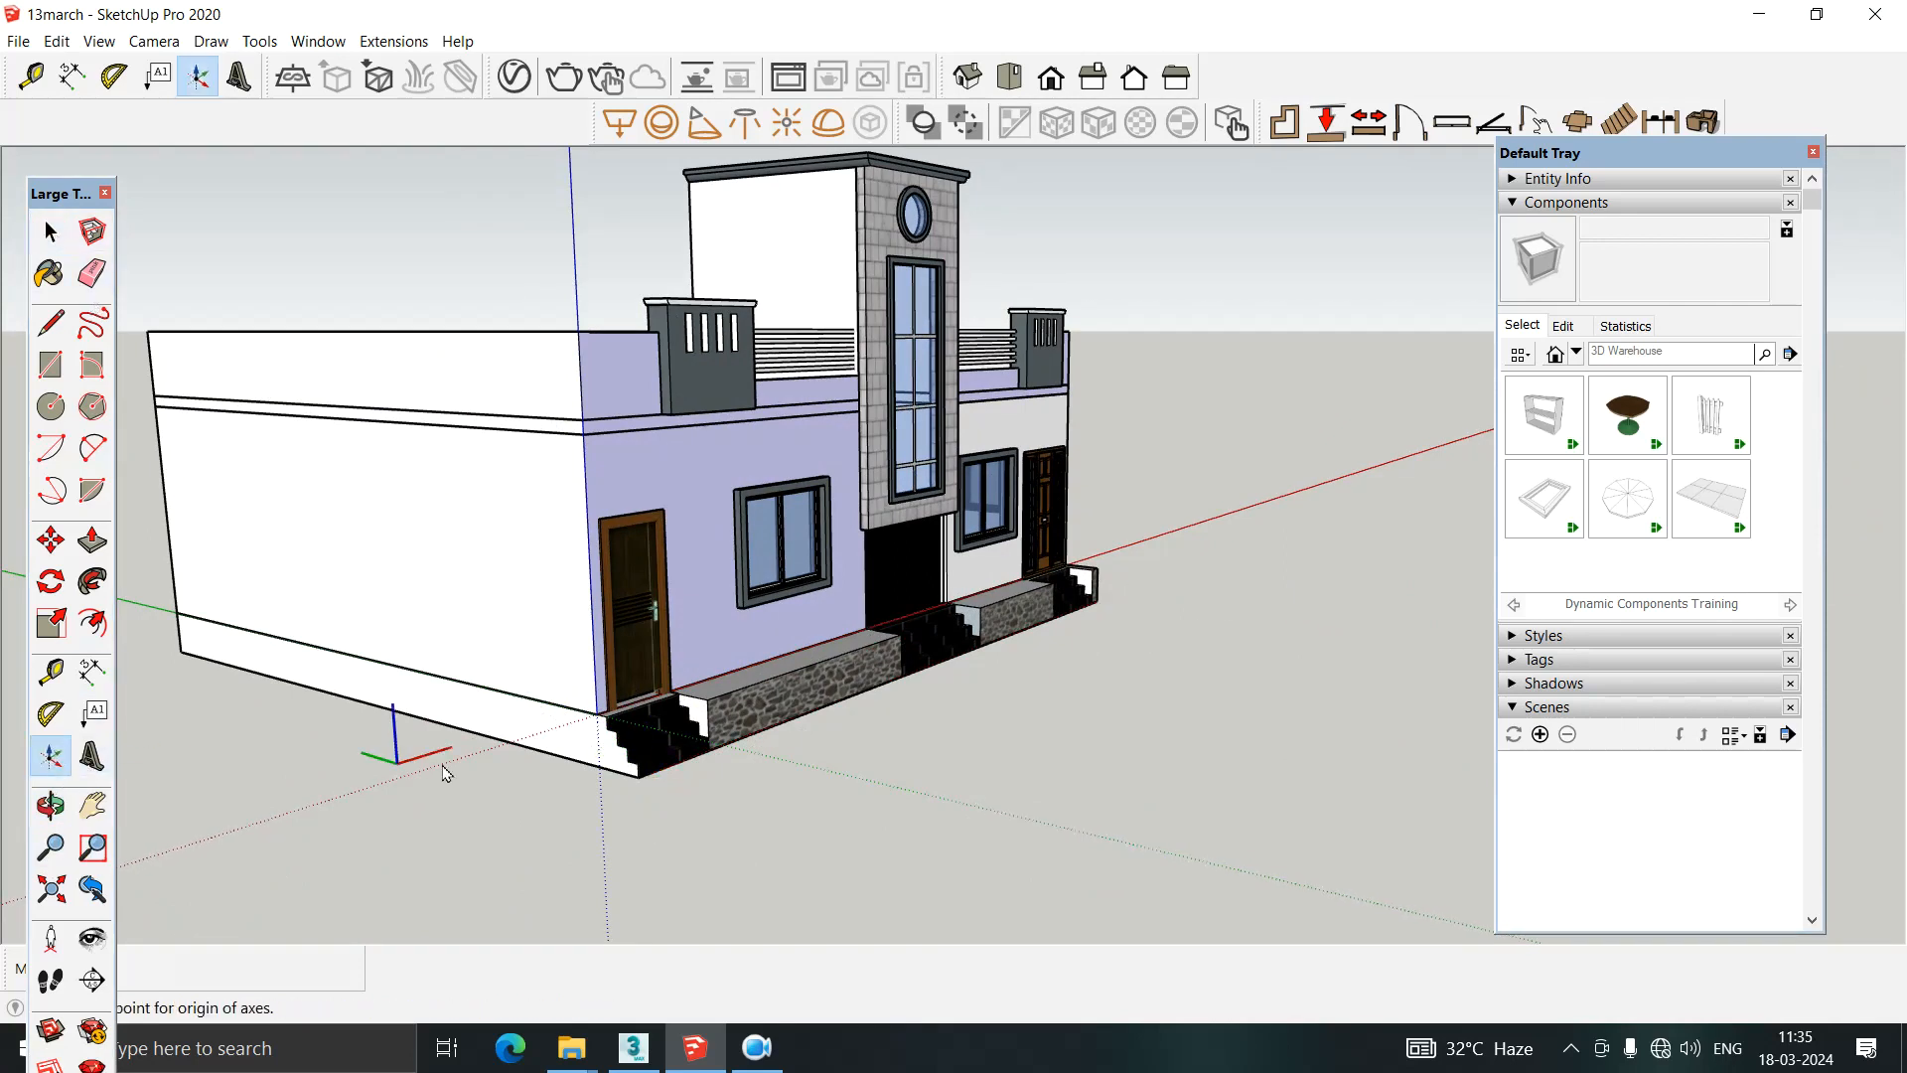
click(639, 777)
click(1266, 535)
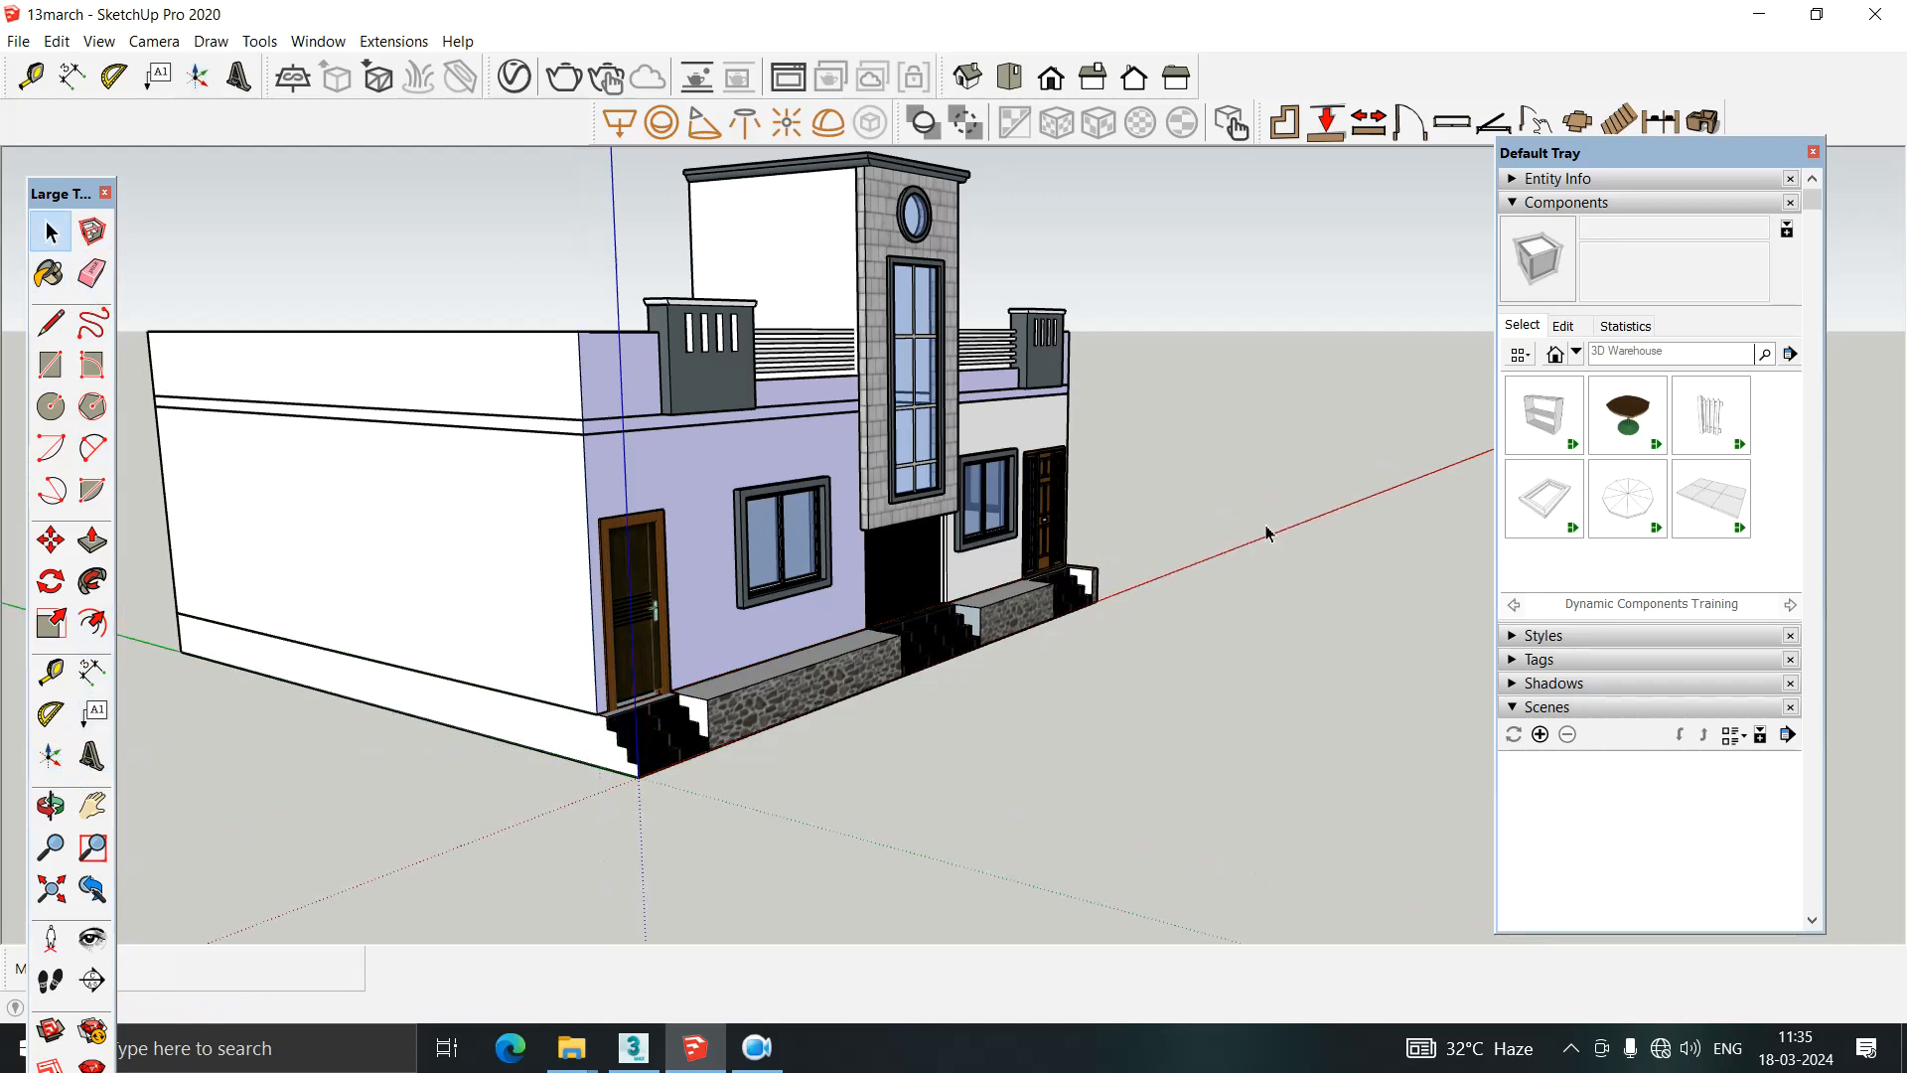
Step: Relocate the axes origin to an open ground point in front of the house, beyond its single-door corner
middle_drag(1345, 541, 554, 725)
scroll(553, 724, up, 3)
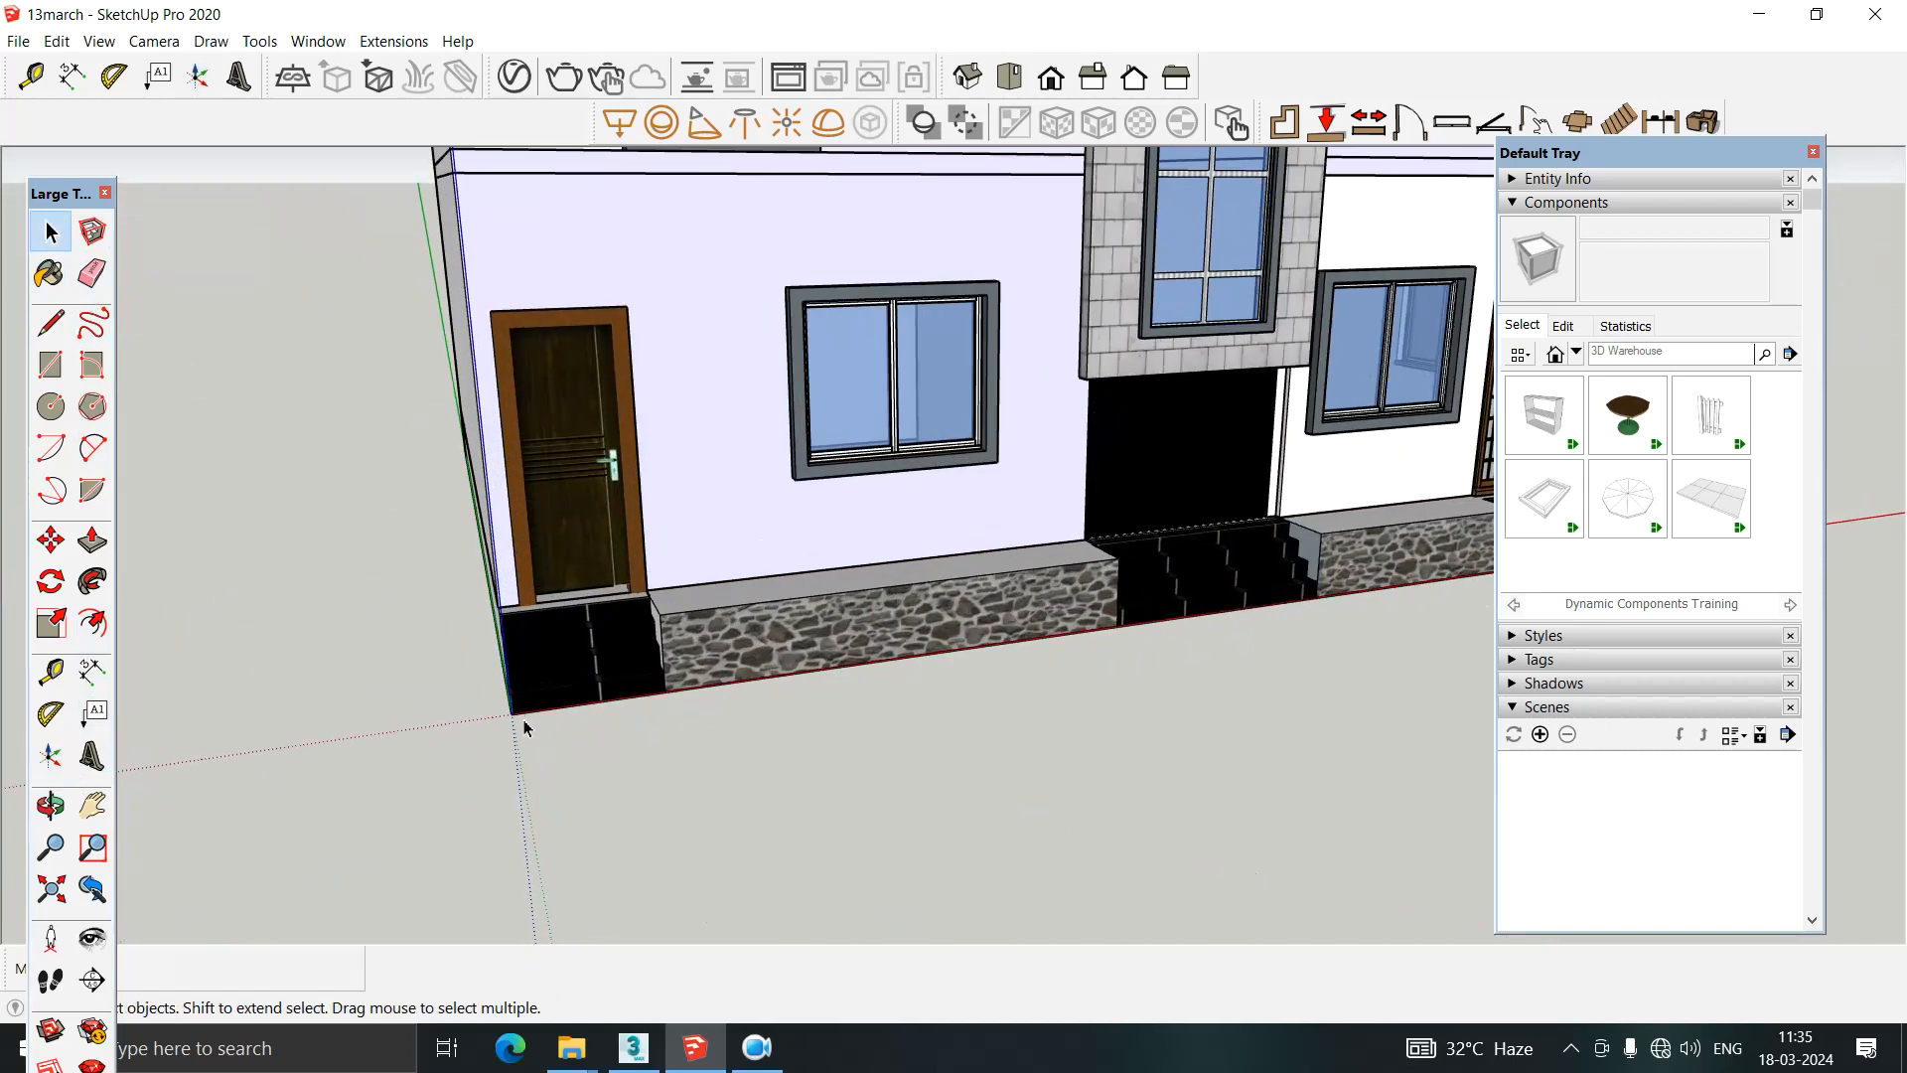
scroll(537, 720, down, 5)
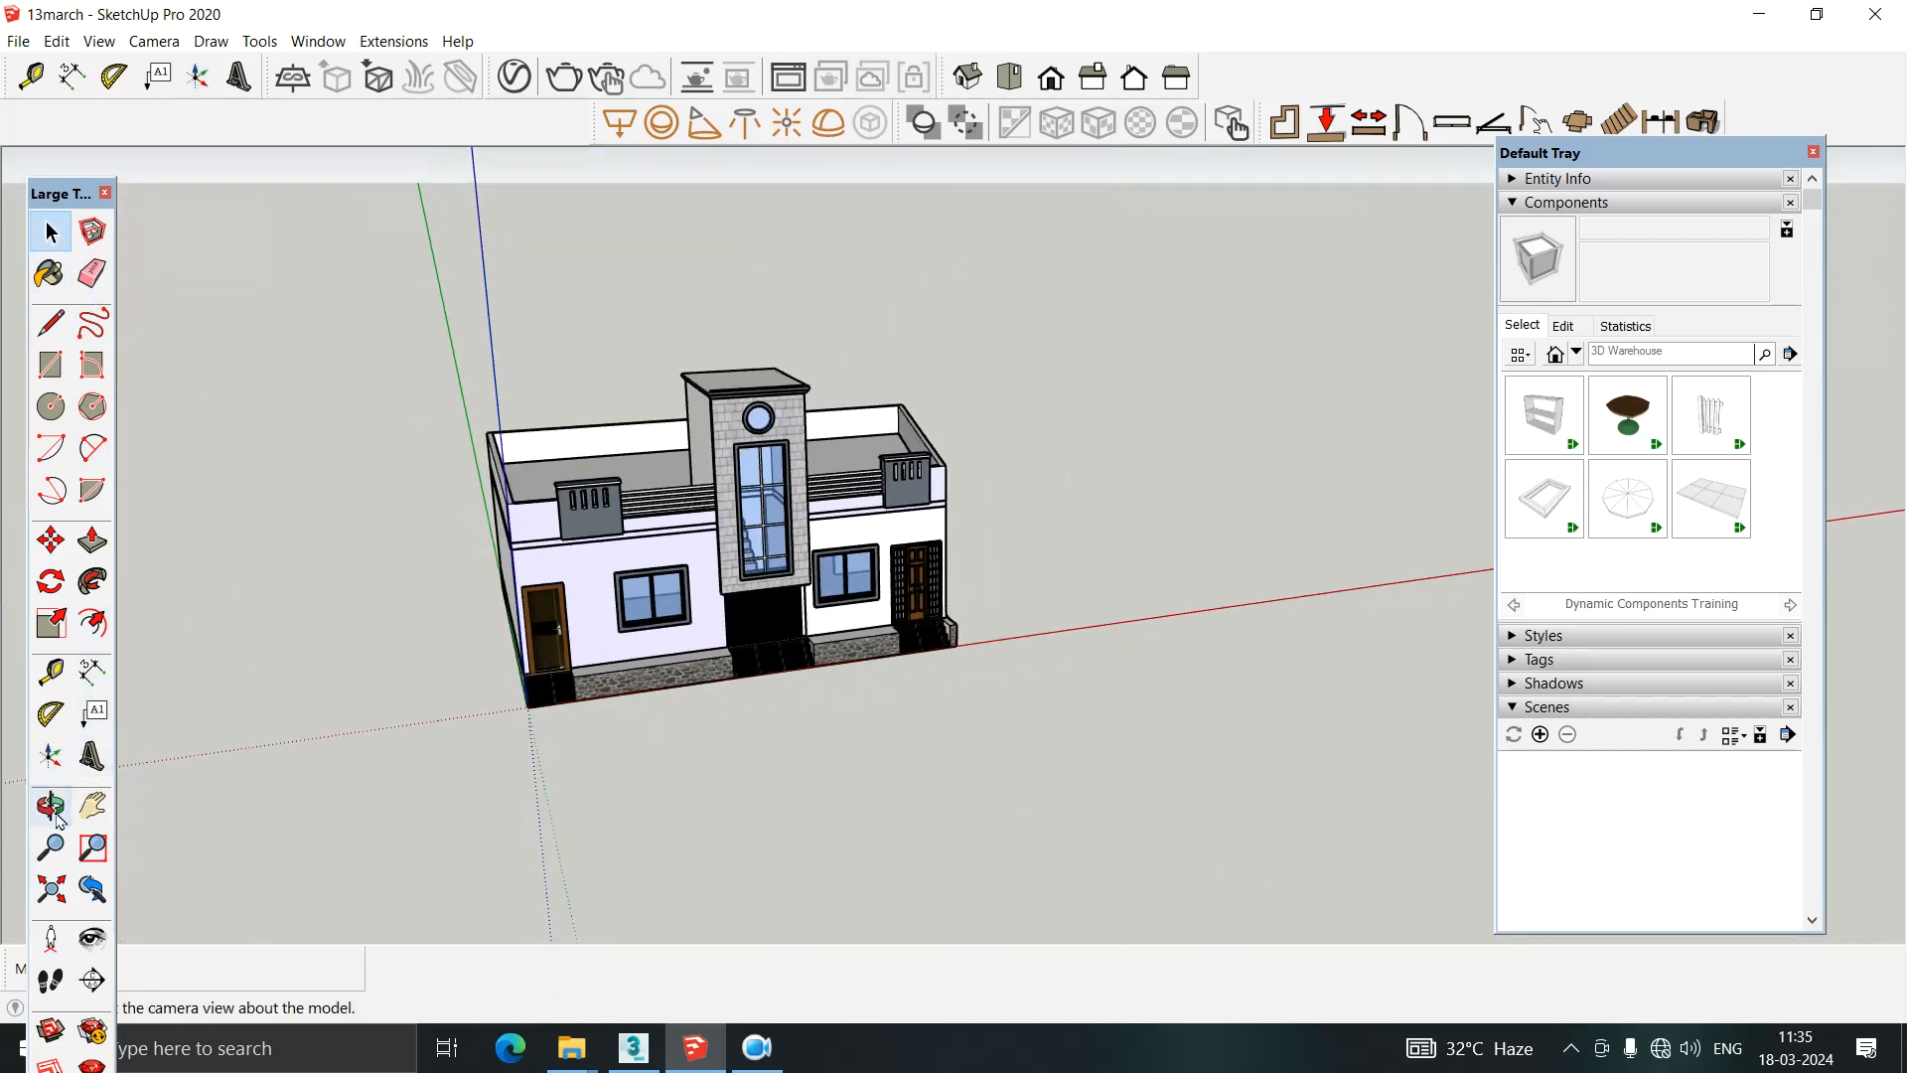
click(51, 757)
click(360, 798)
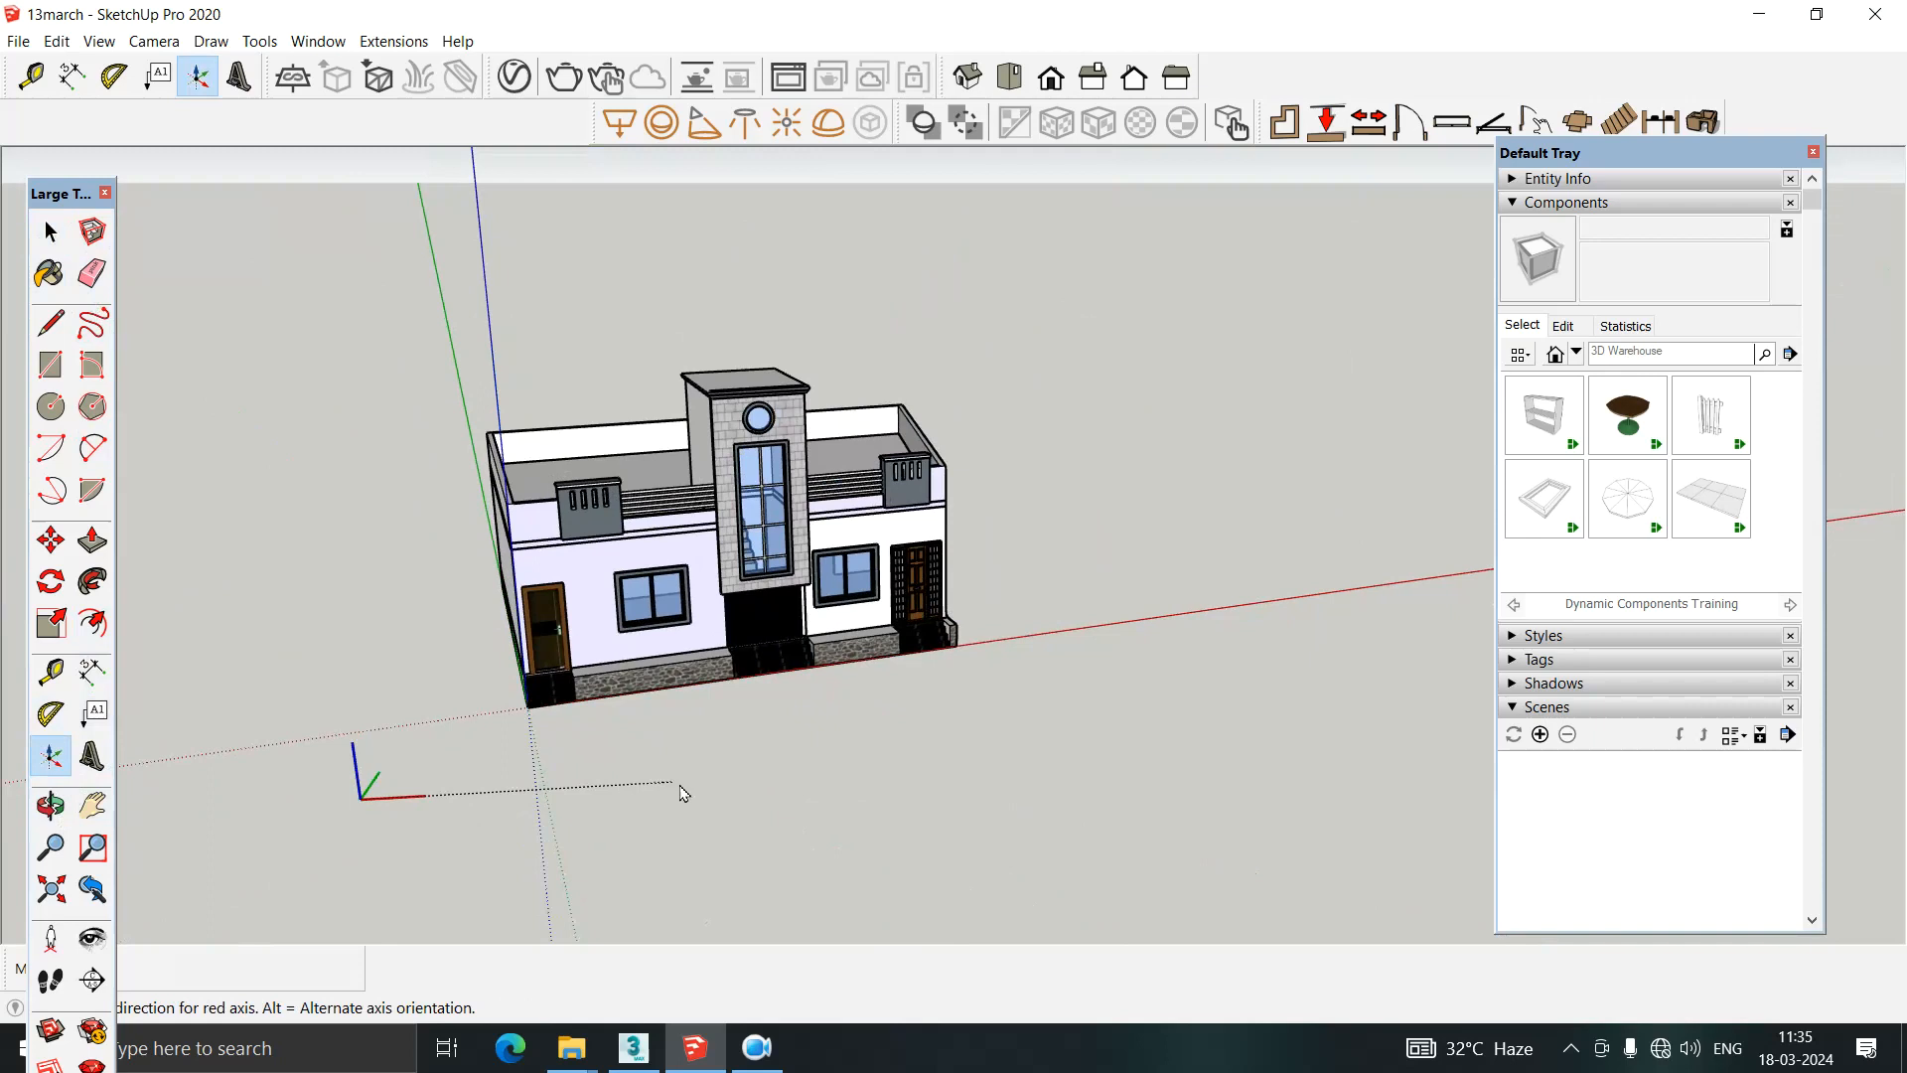
click(751, 742)
click(838, 752)
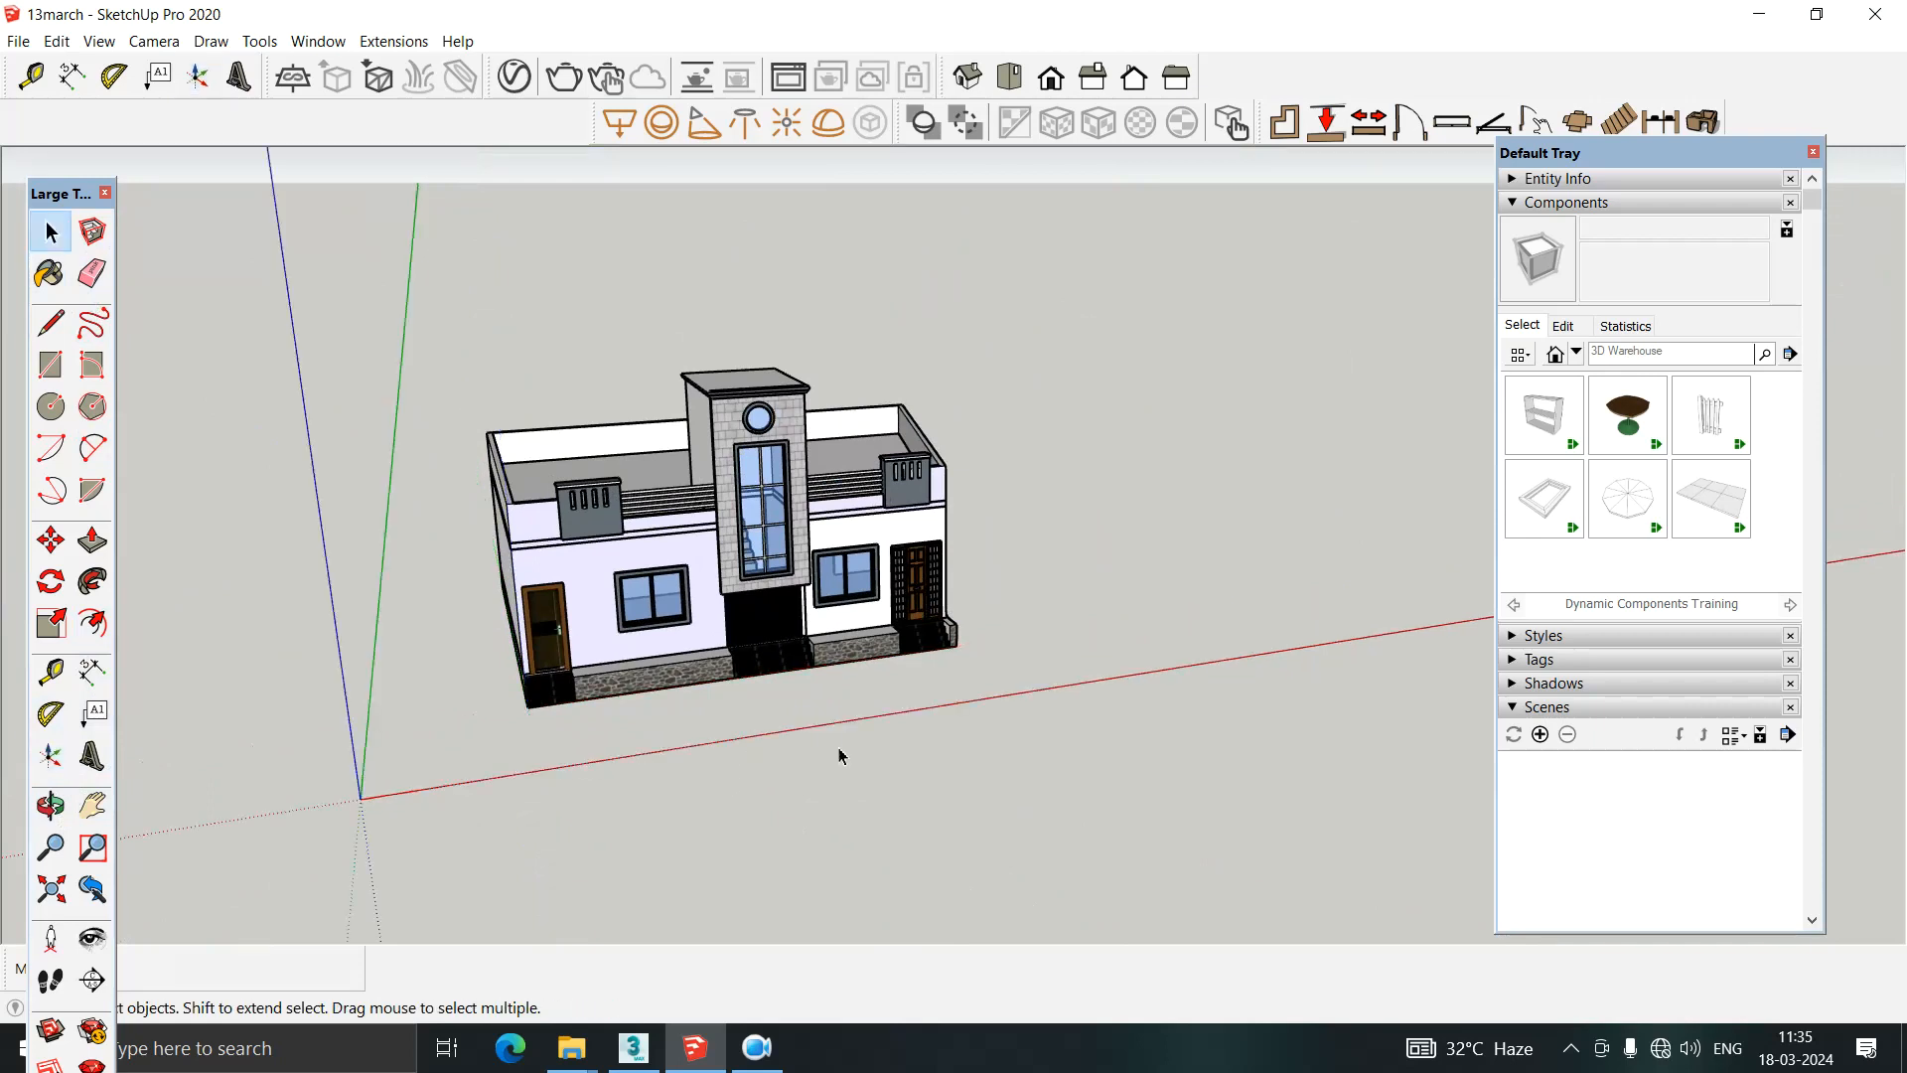
middle_drag(838, 752, 243, 669)
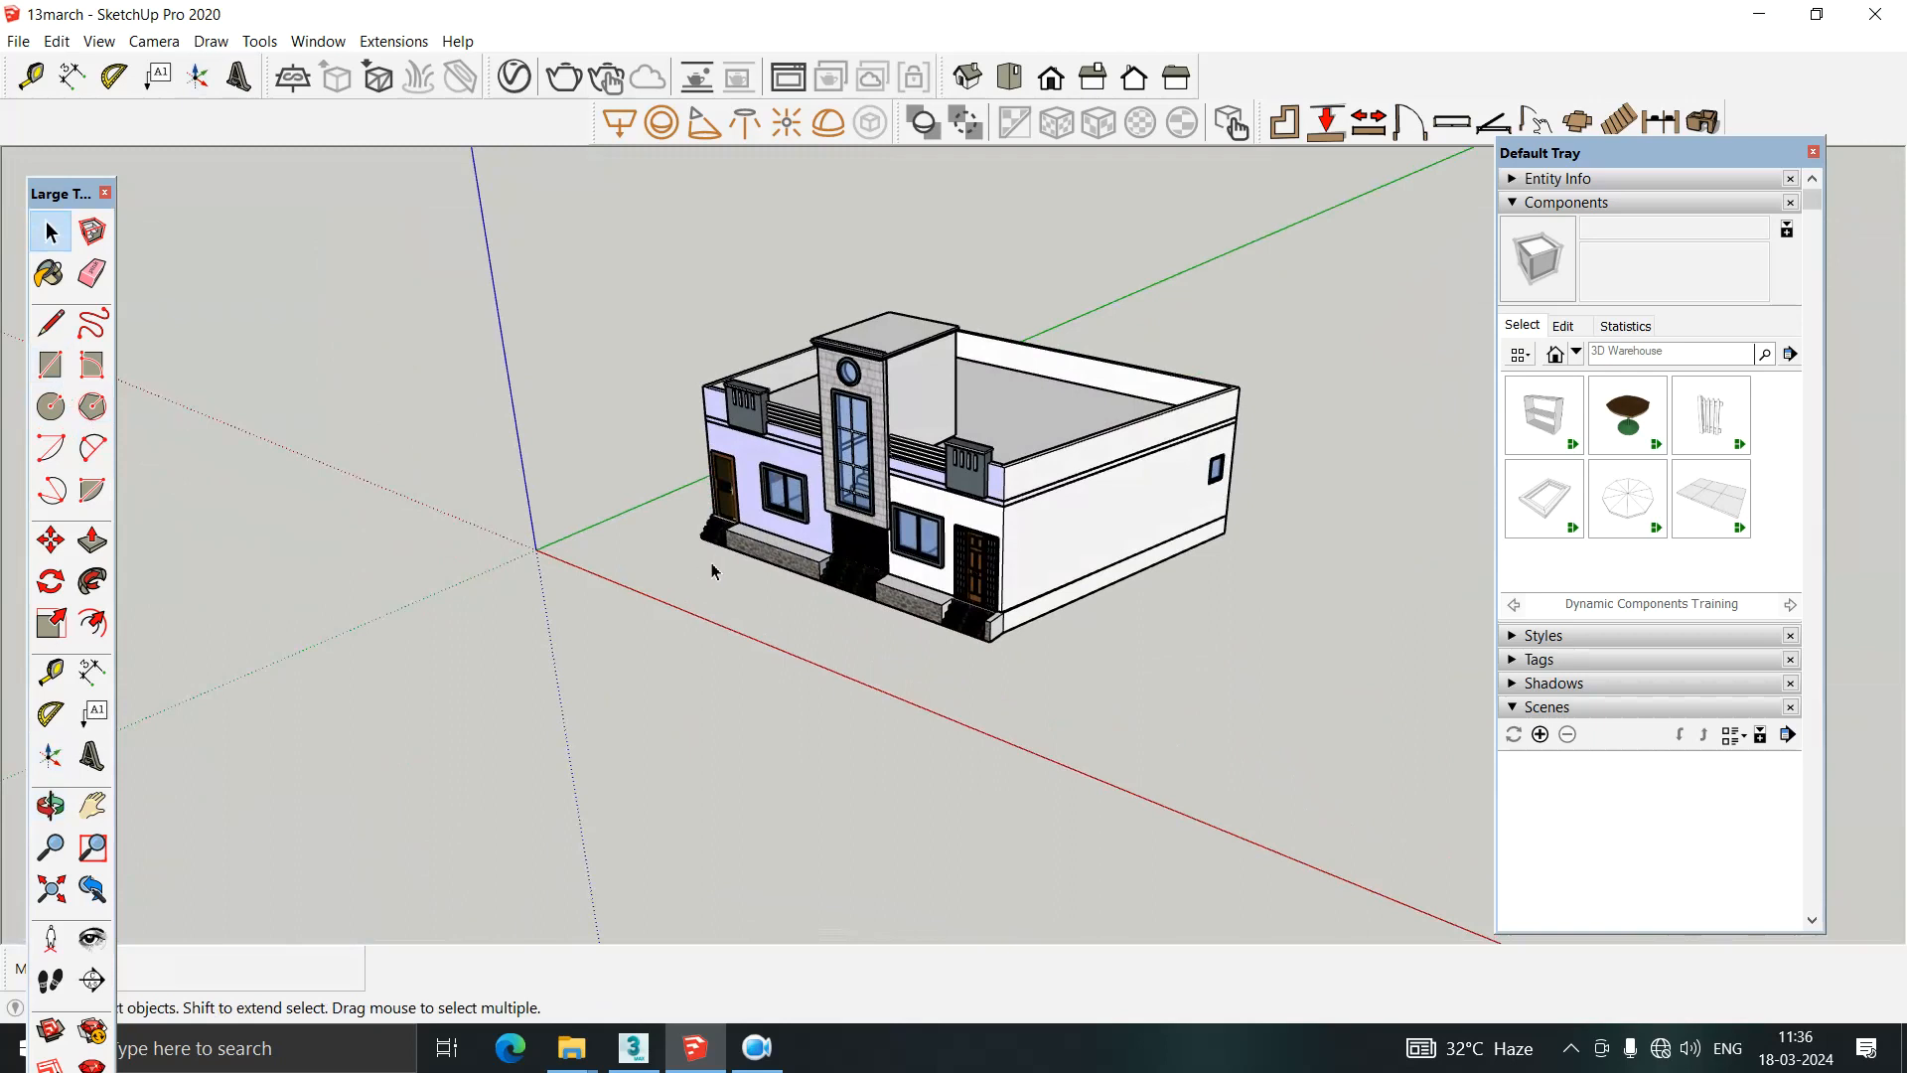
Step: Switch to File Explorer and create a folder named "sketchup to 3ds max export" in the open Music subfolder
mouse_move(571, 1045)
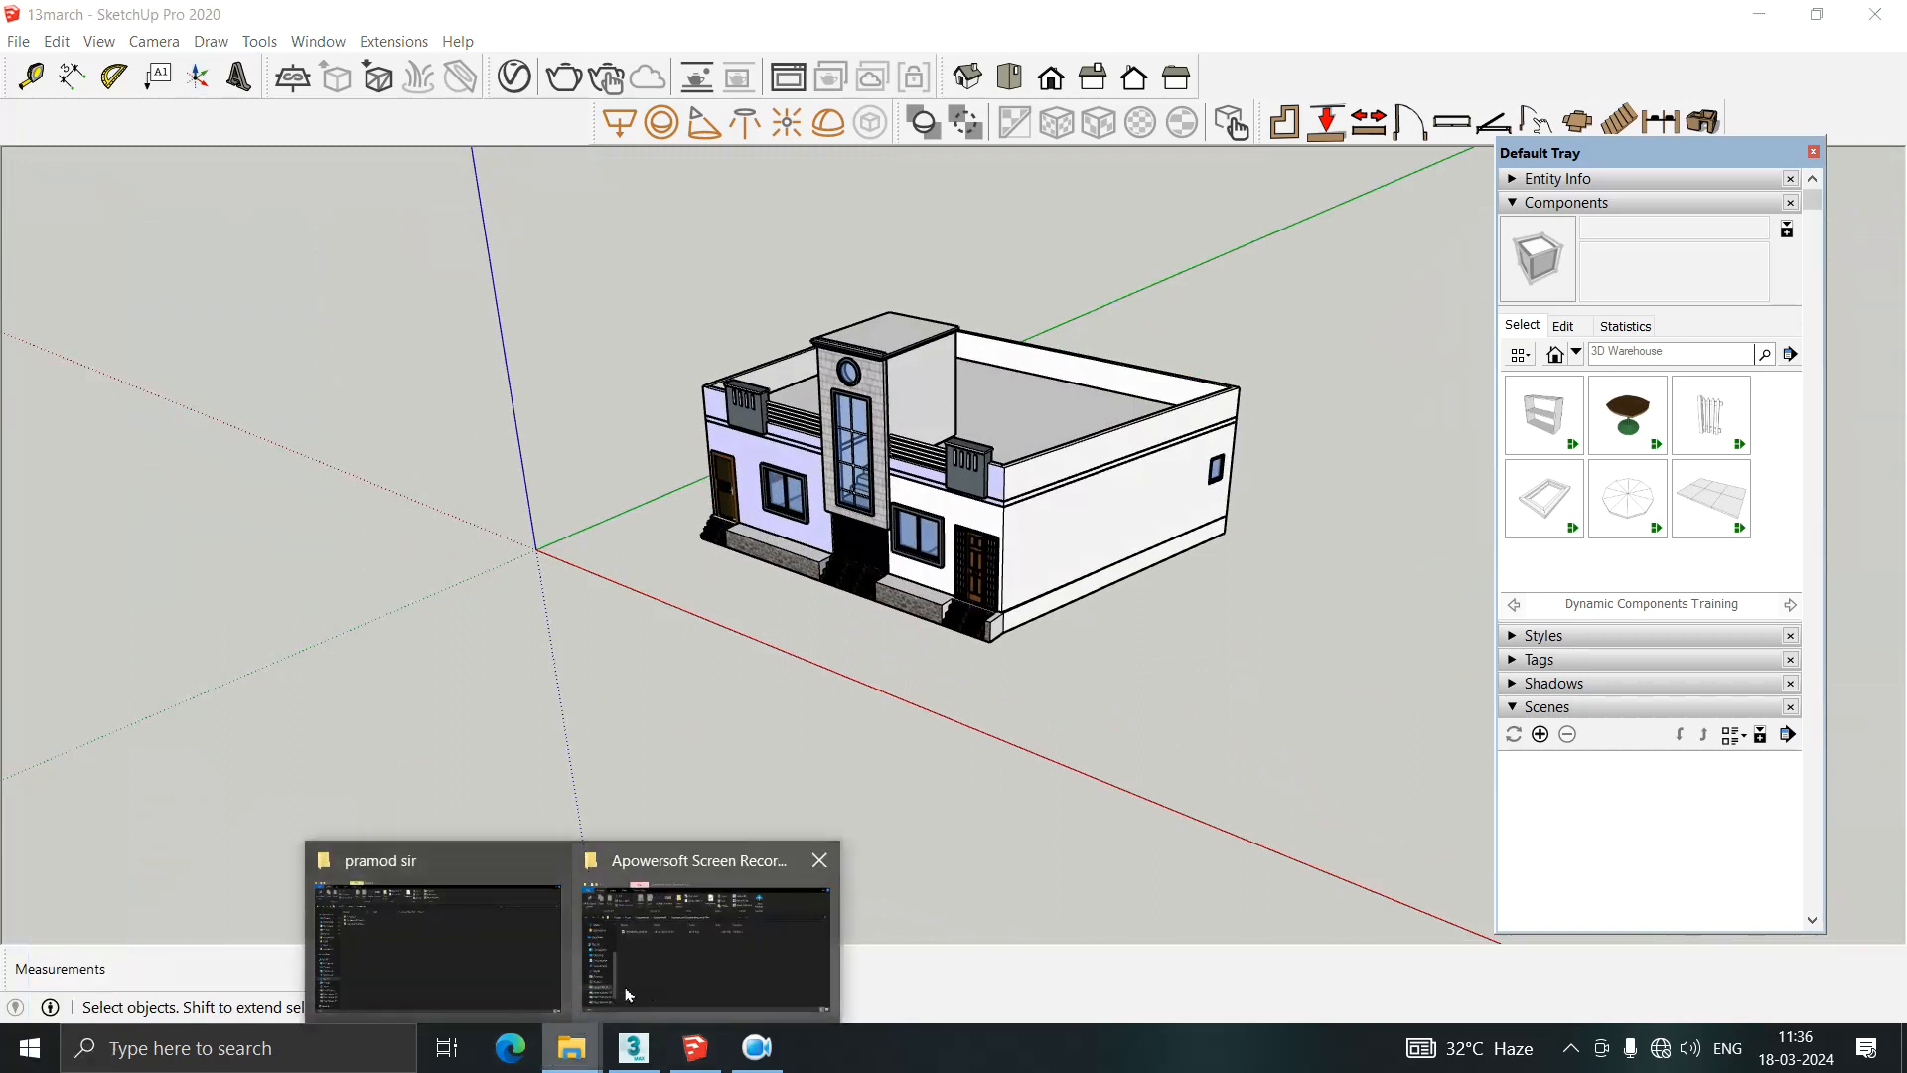
click(408, 926)
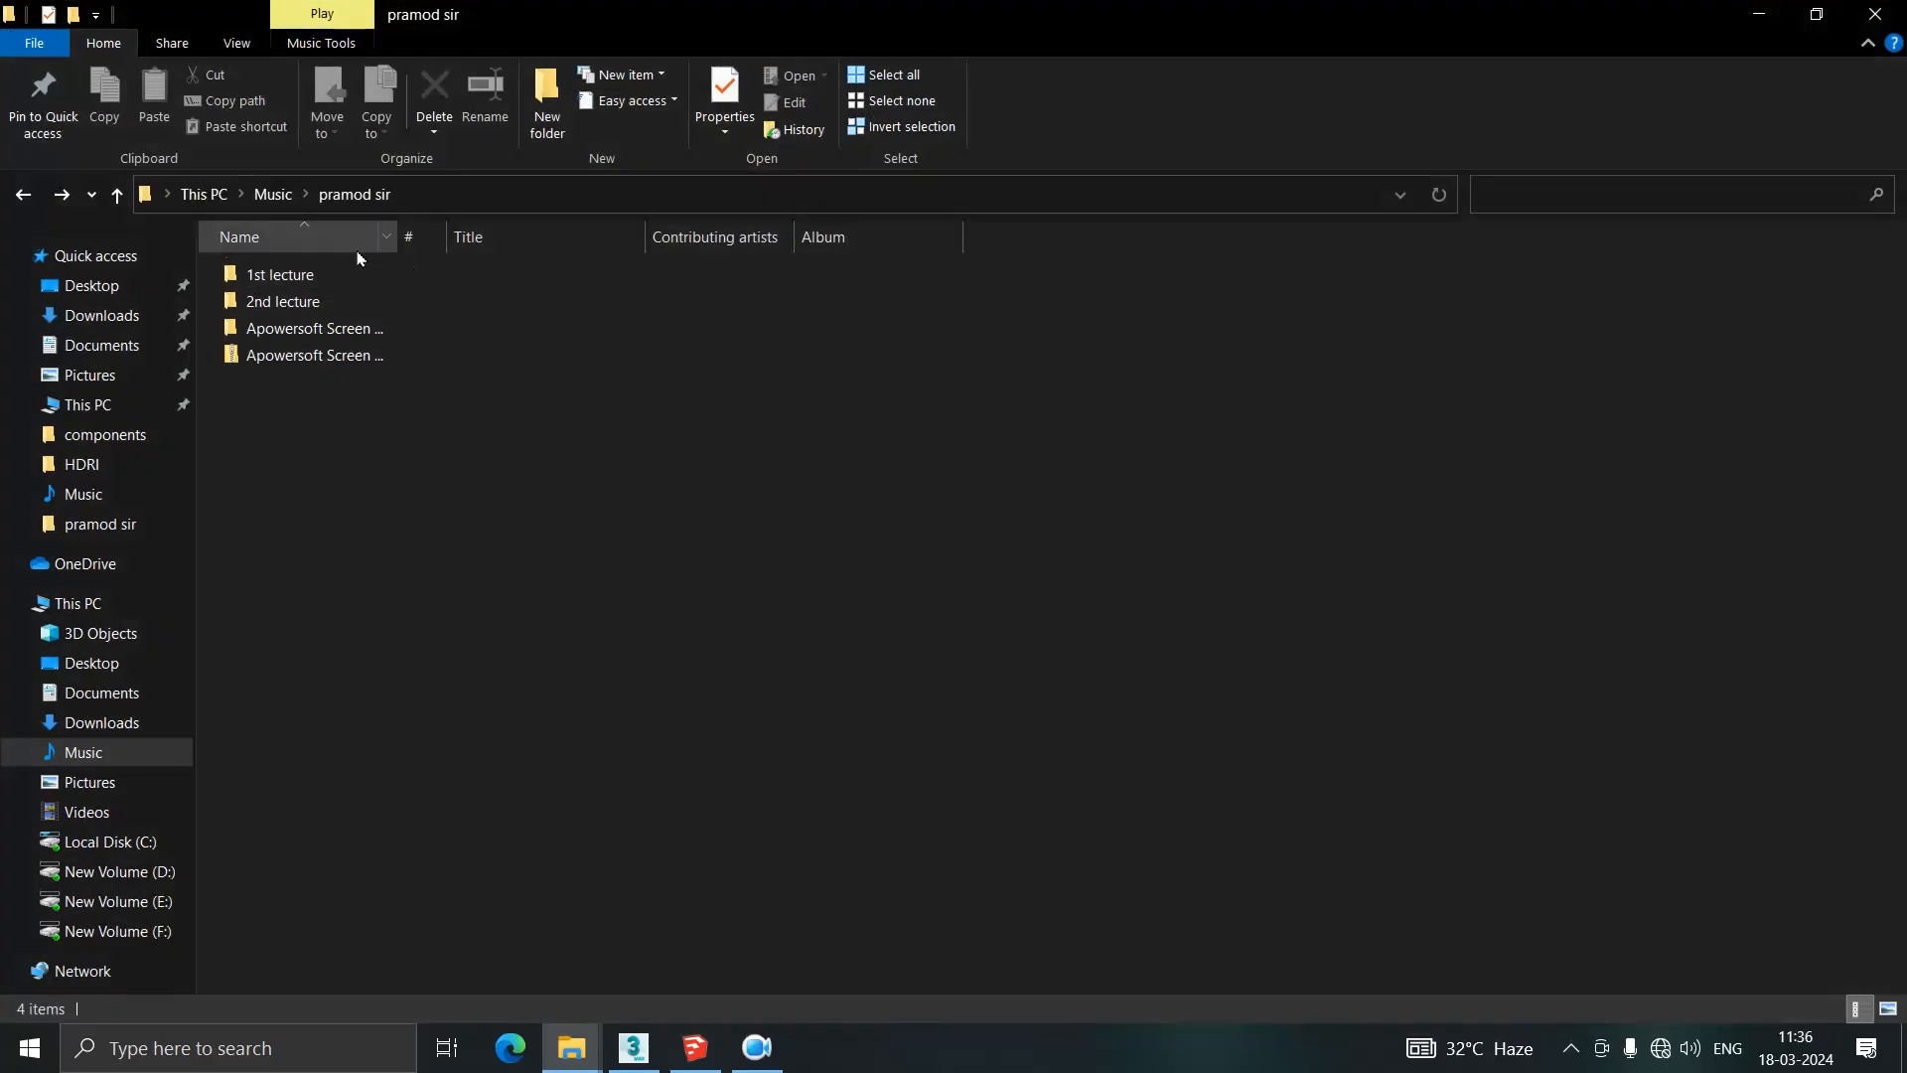
right_click(348, 450)
mouse_move(411, 828)
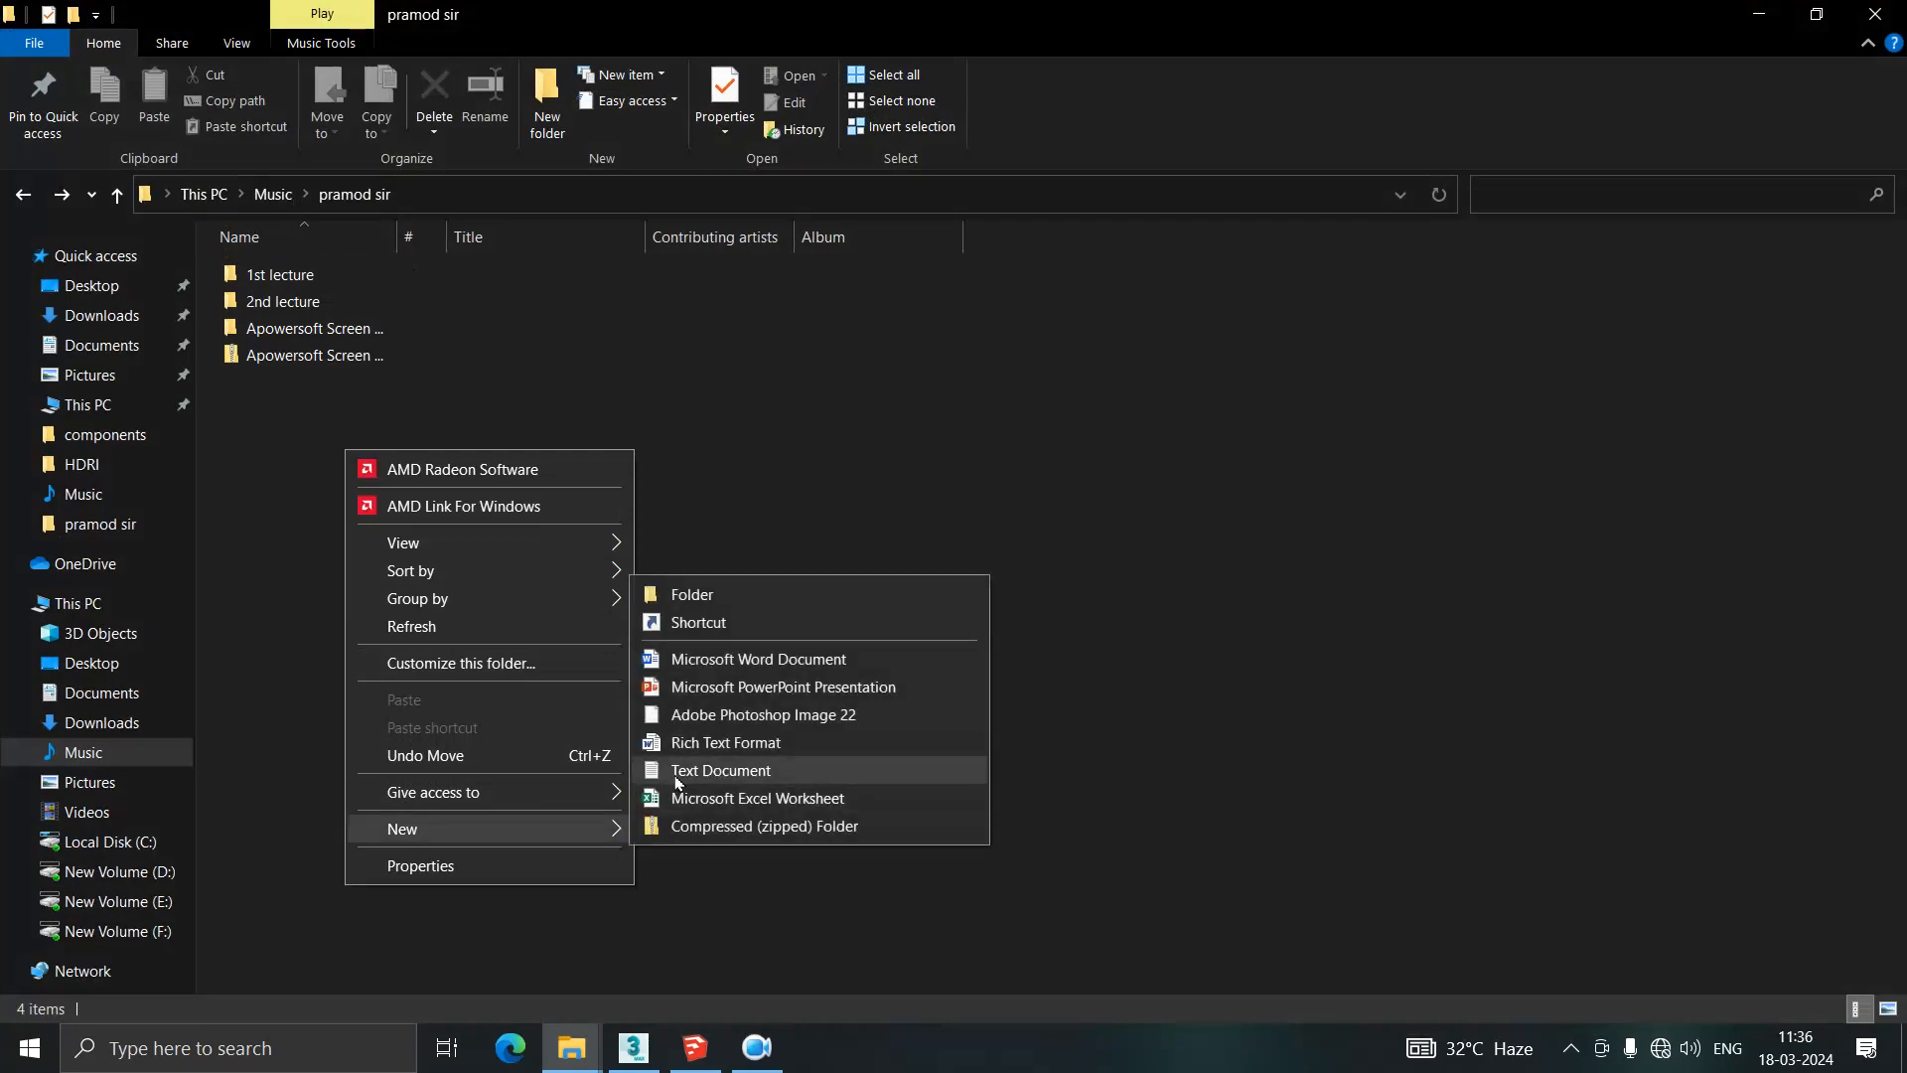
click(745, 593)
text(sketchup to)
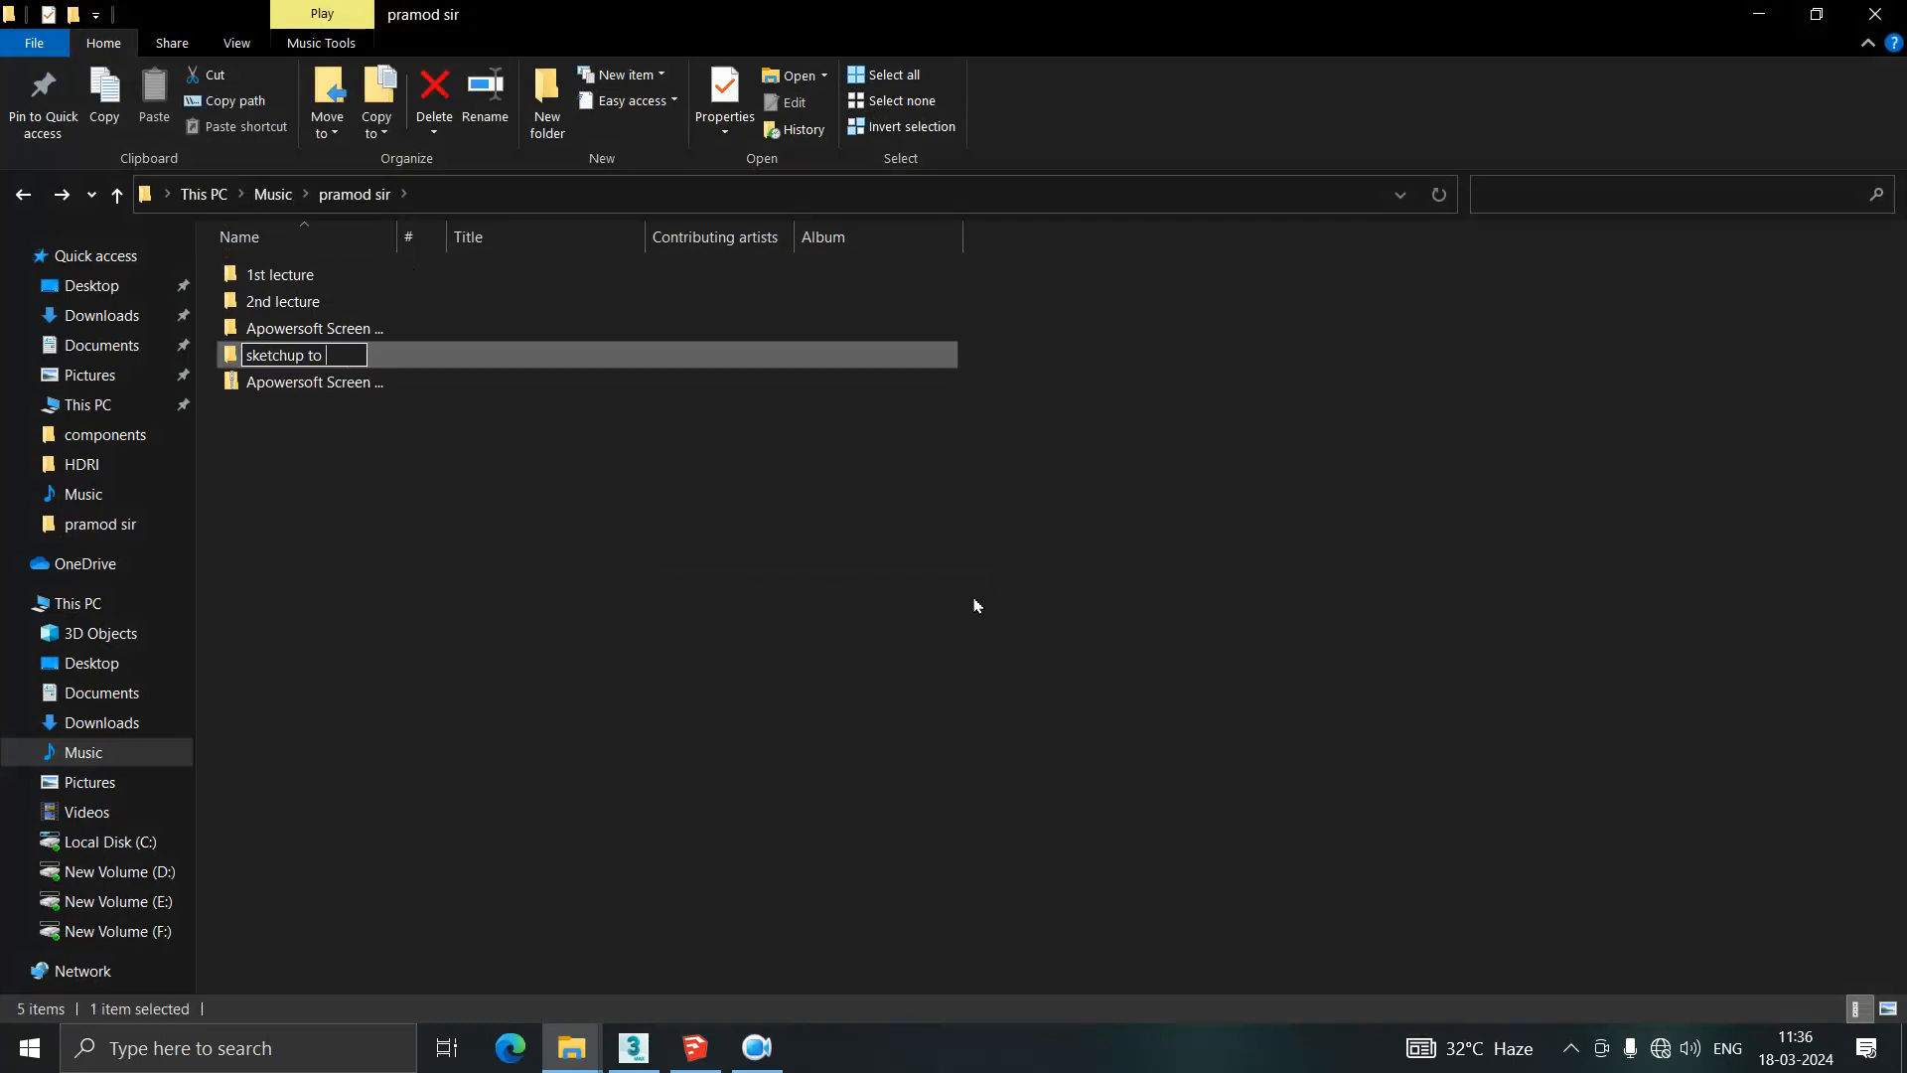
text( 3ds max export)
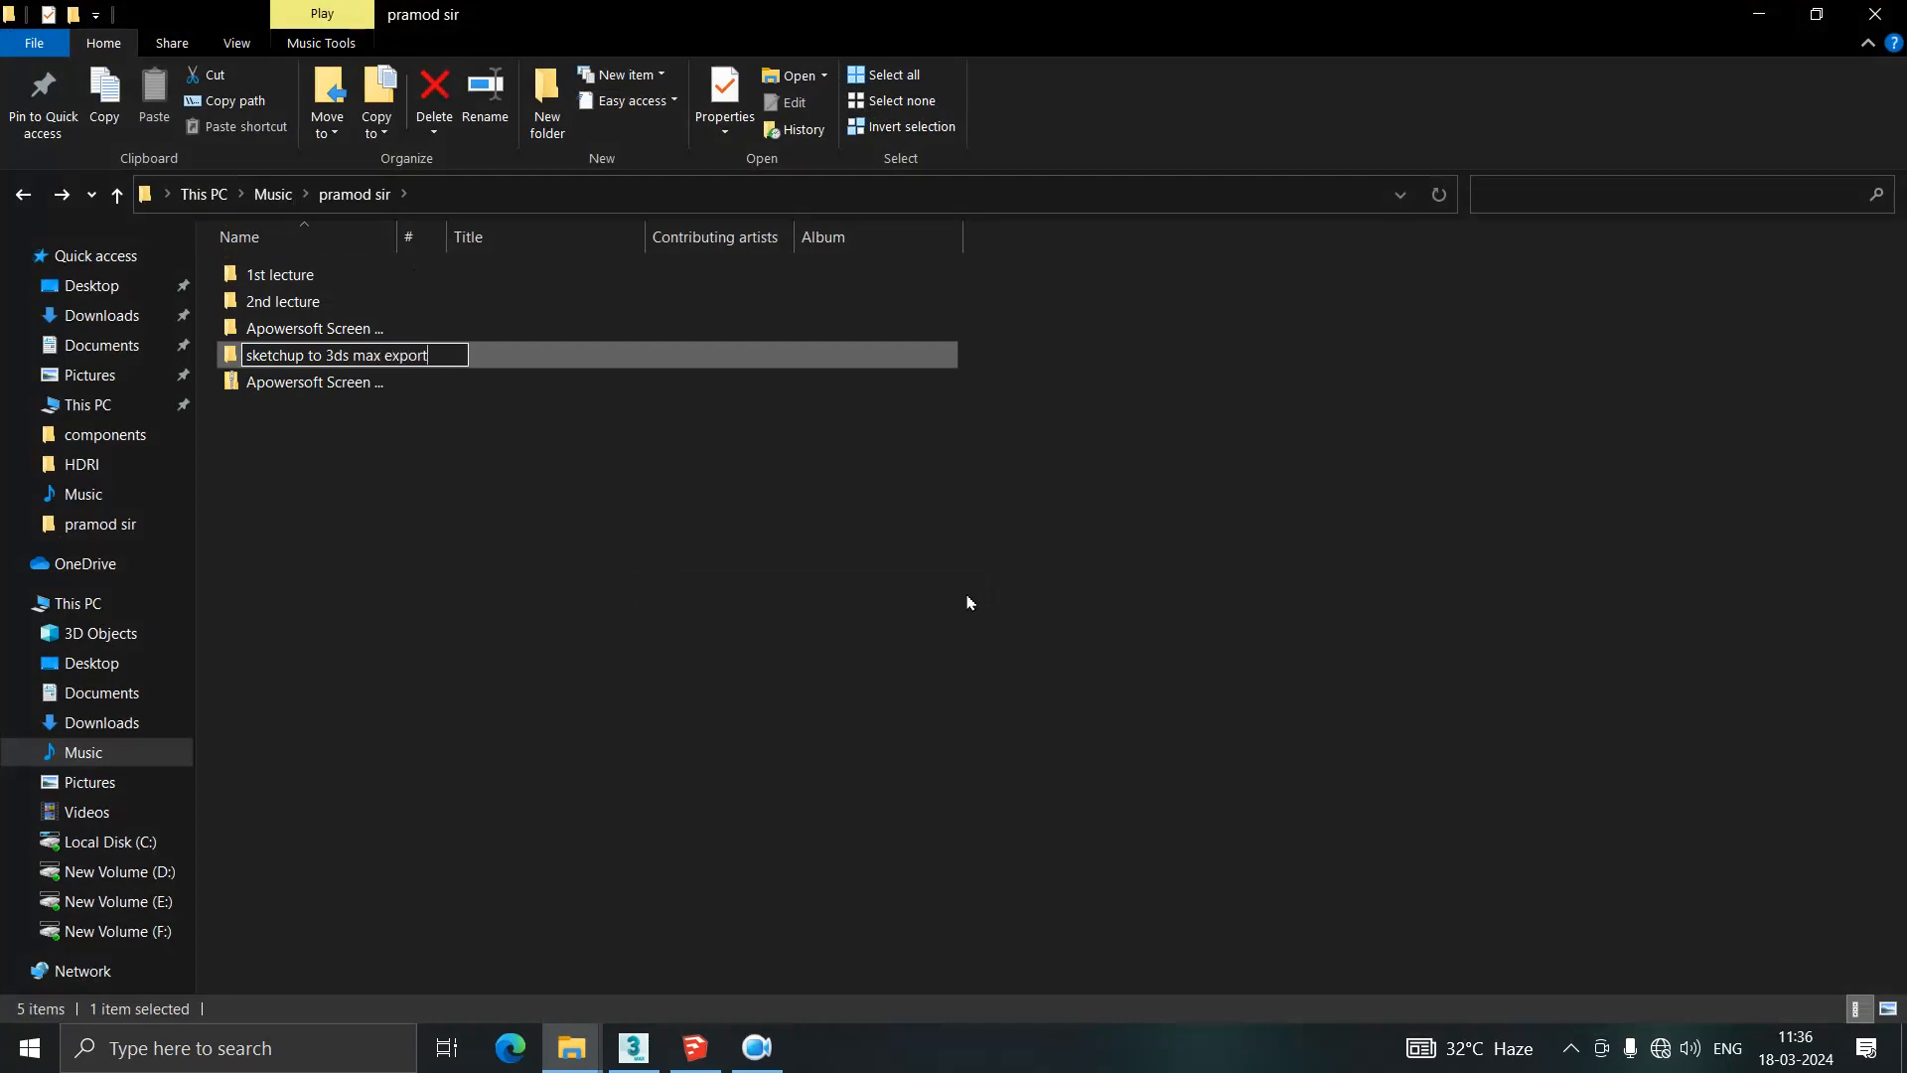
click(875, 591)
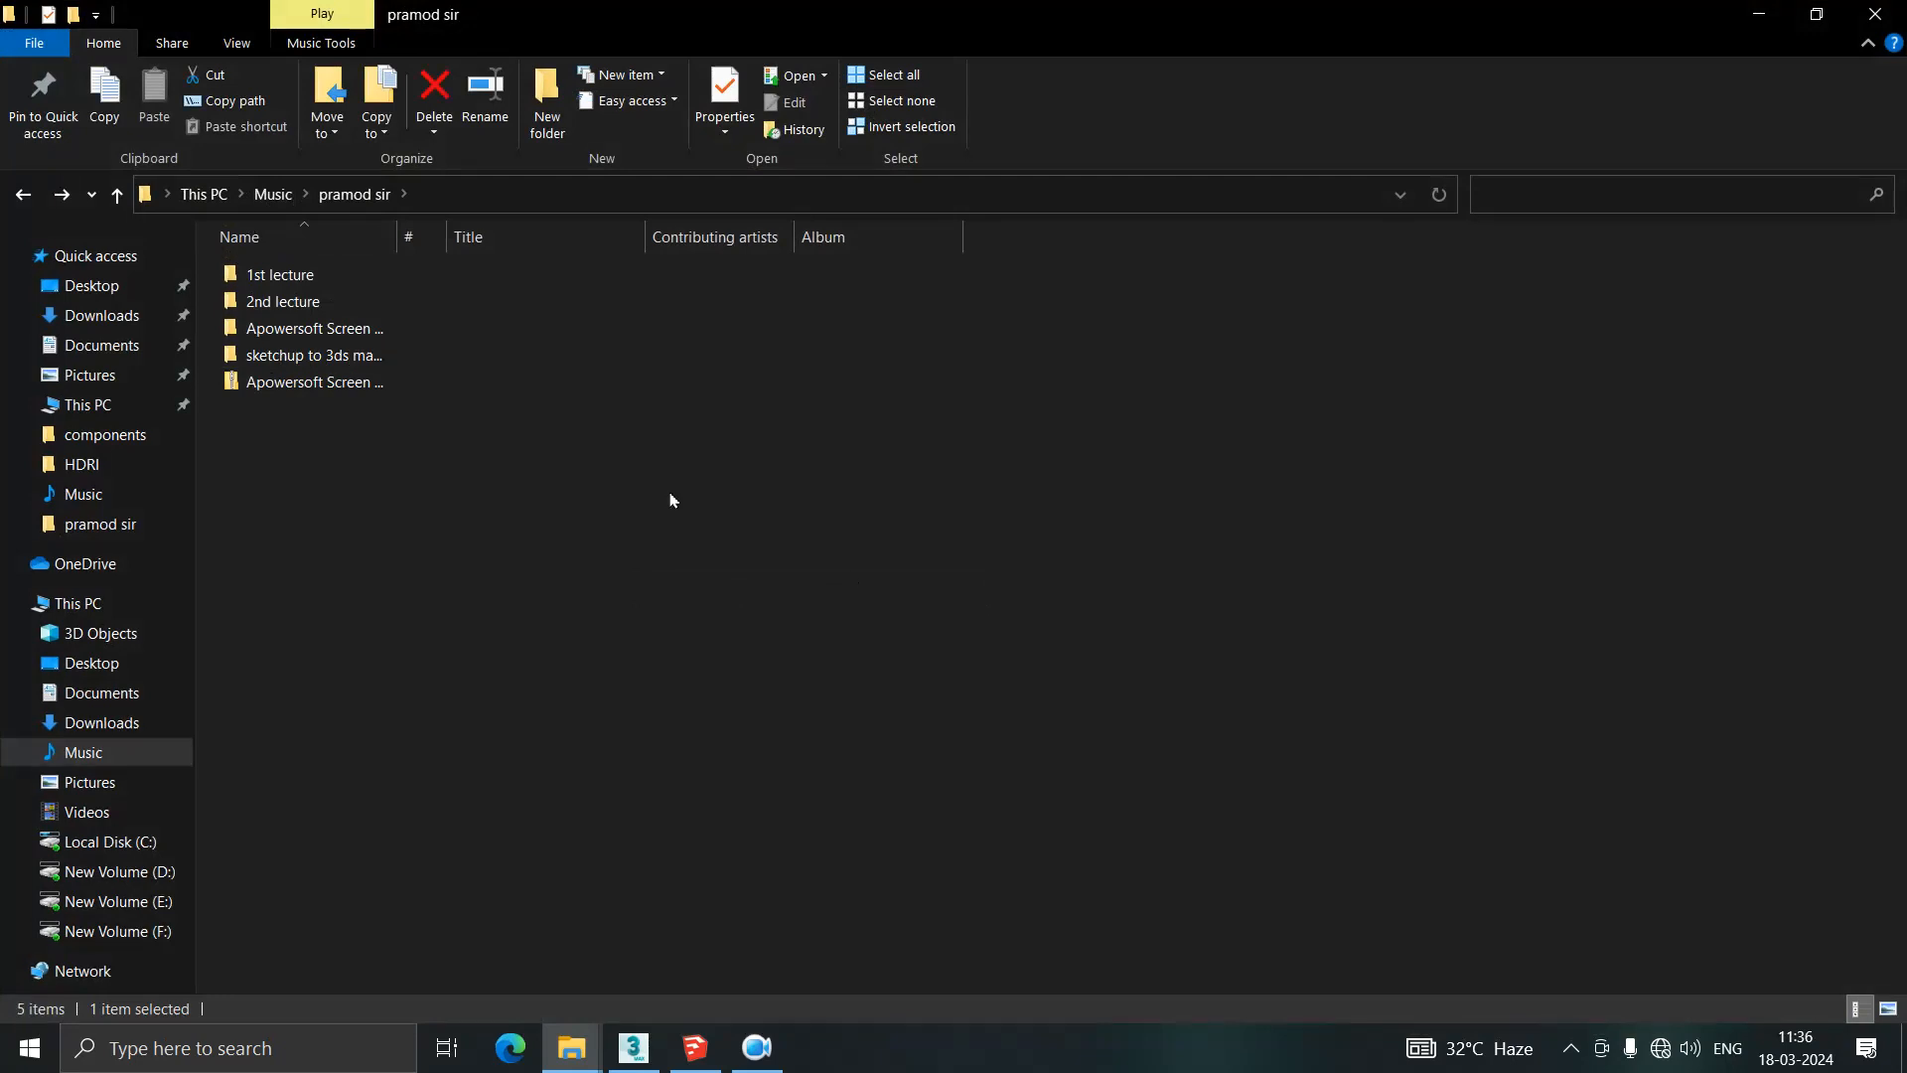
Step: Open the "sketchup to 3ds max export" folder and copy its full path
double_click(372, 355)
click(670, 196)
key(ctrl+c)
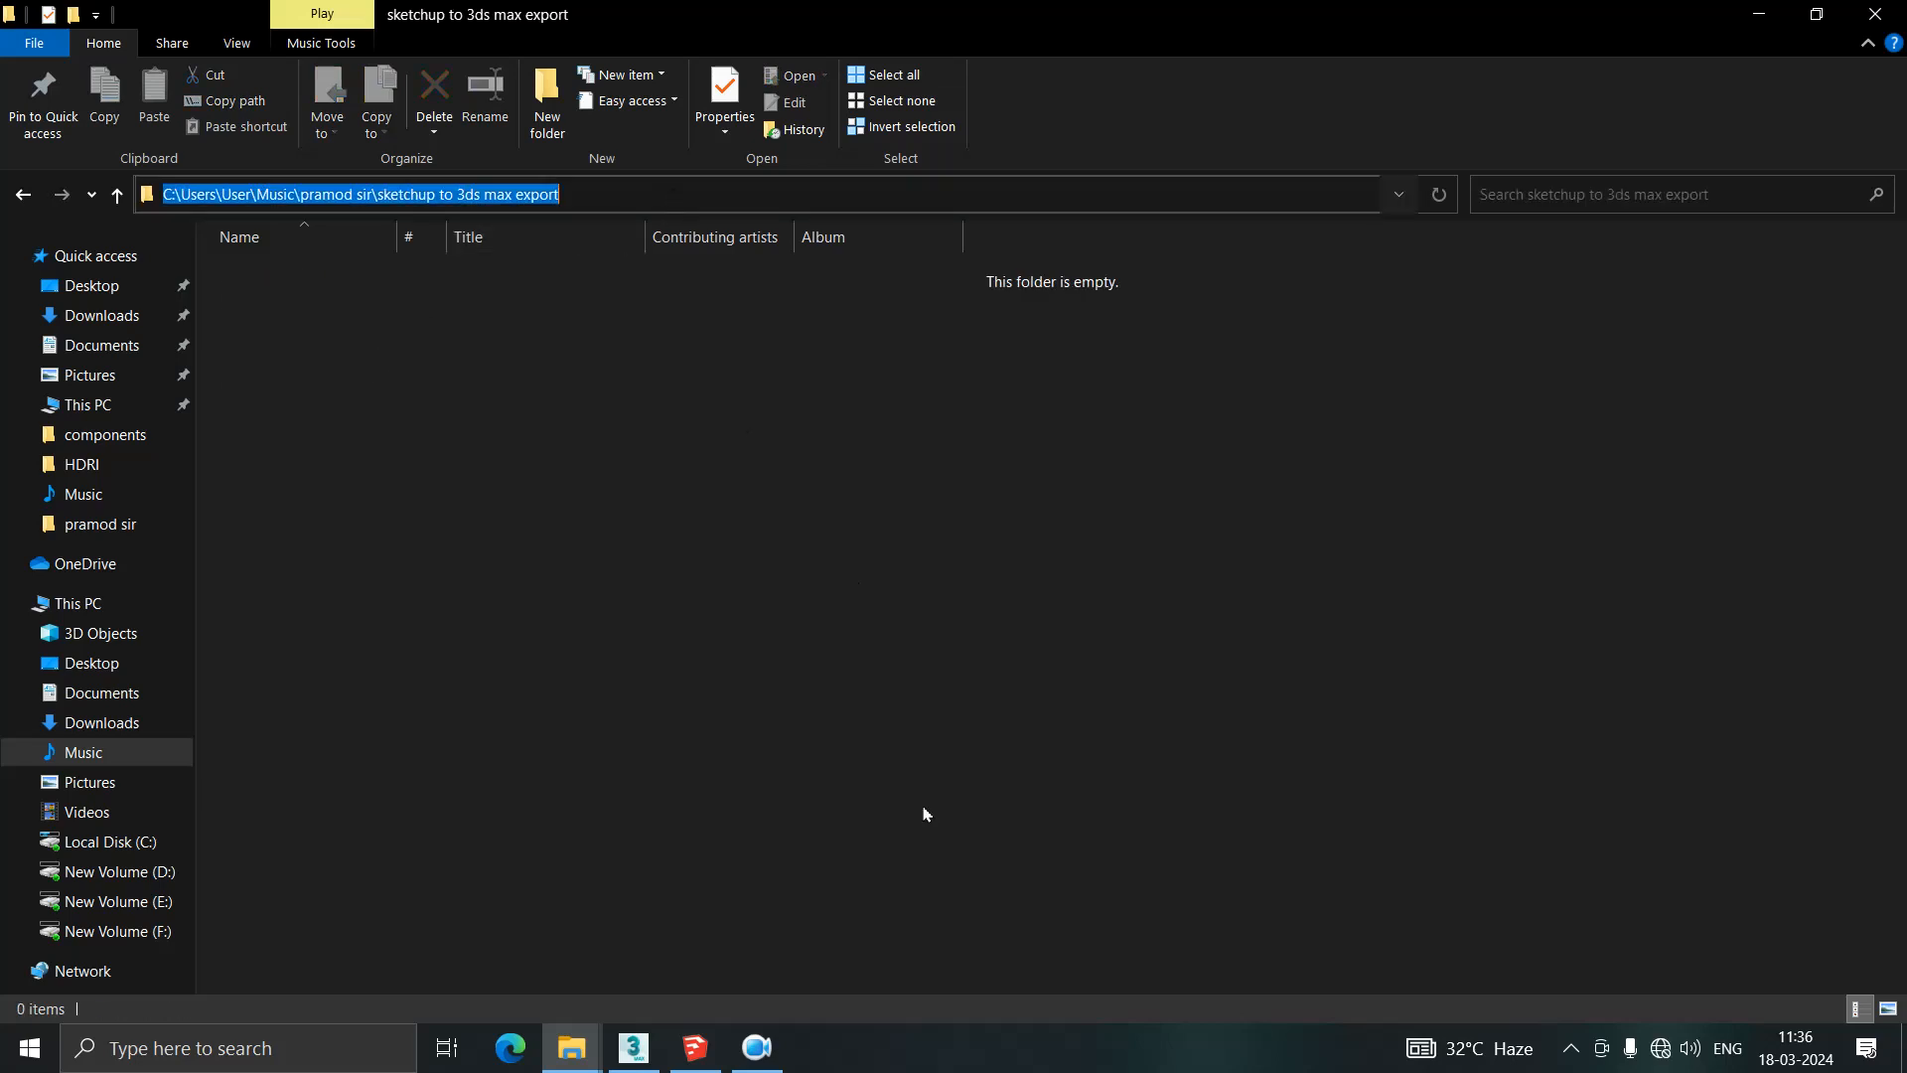
click(923, 916)
Step: Switch to SketchUp, start a 3D model export and direct it to the copied "sketchup to 3ds max export" folder path
click(695, 1048)
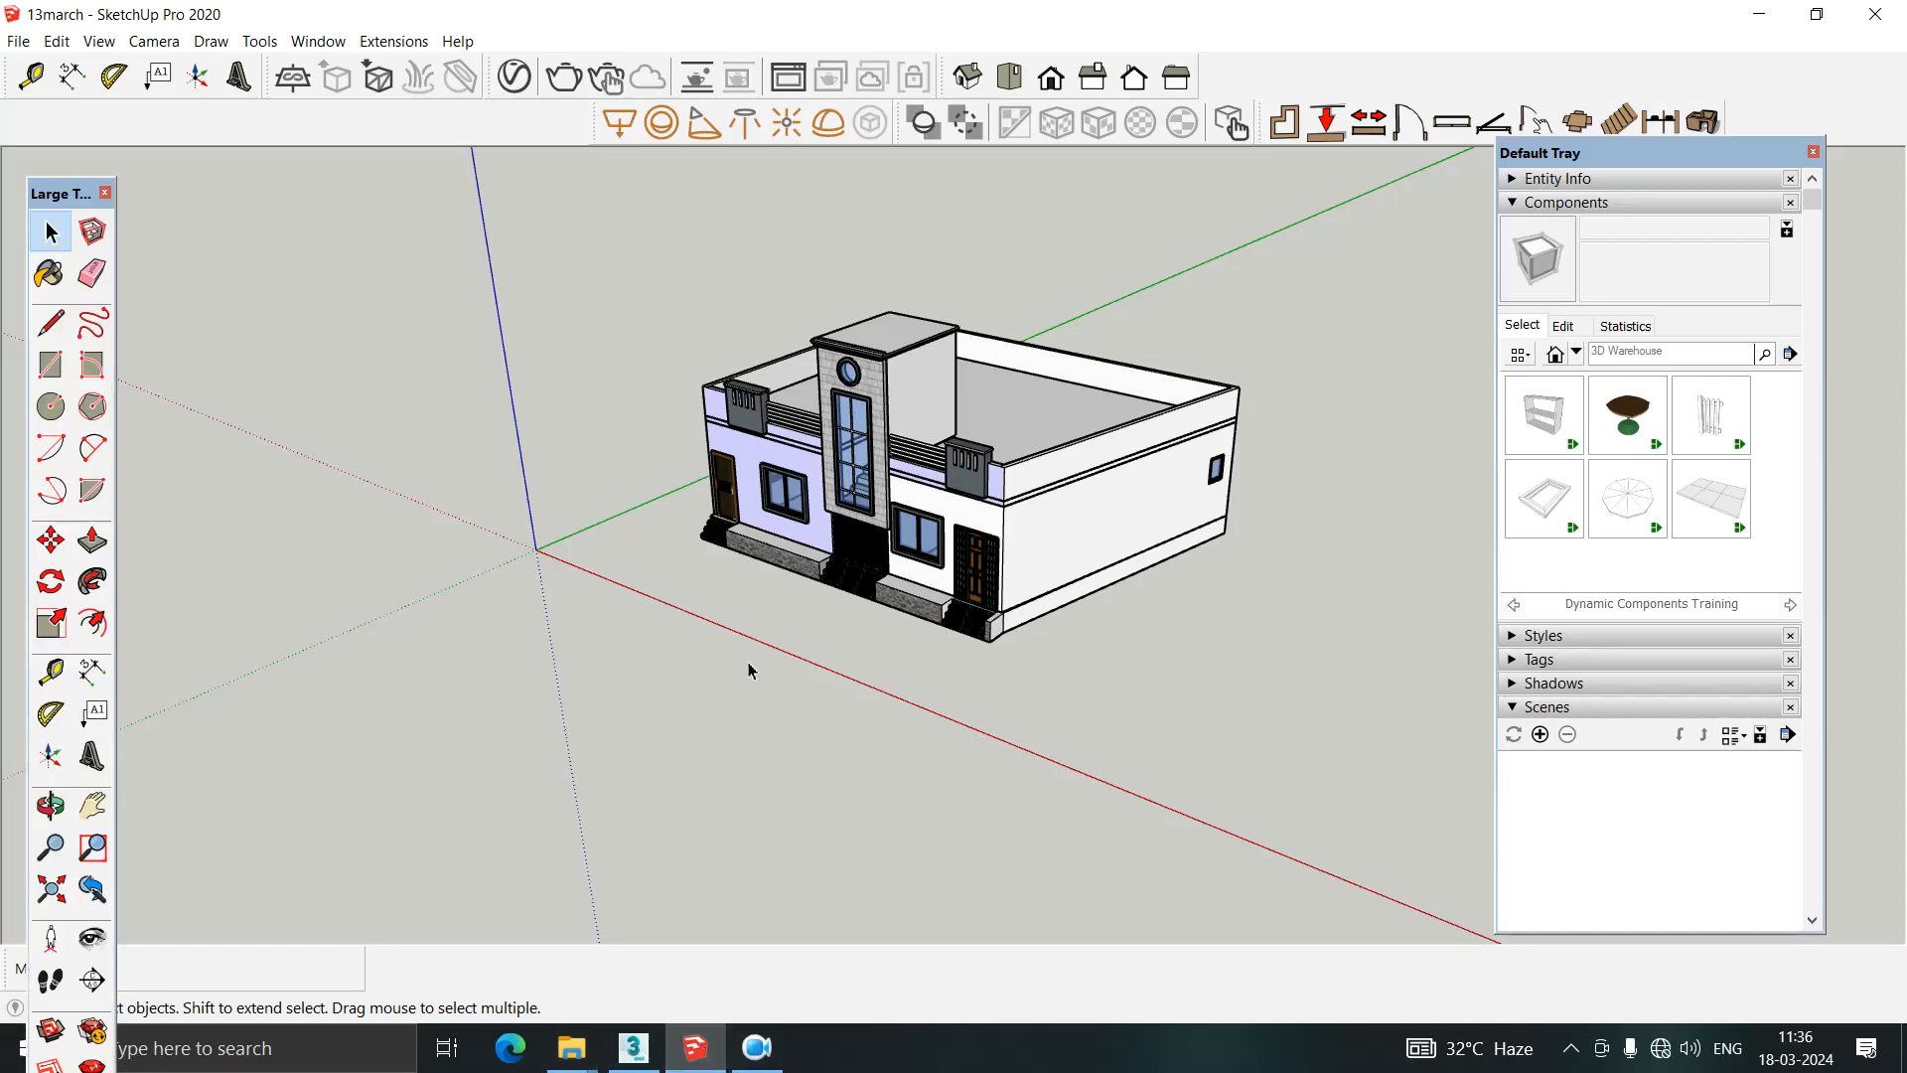
middle_drag(751, 671, 1090, 600)
scroll(911, 487, up, 3)
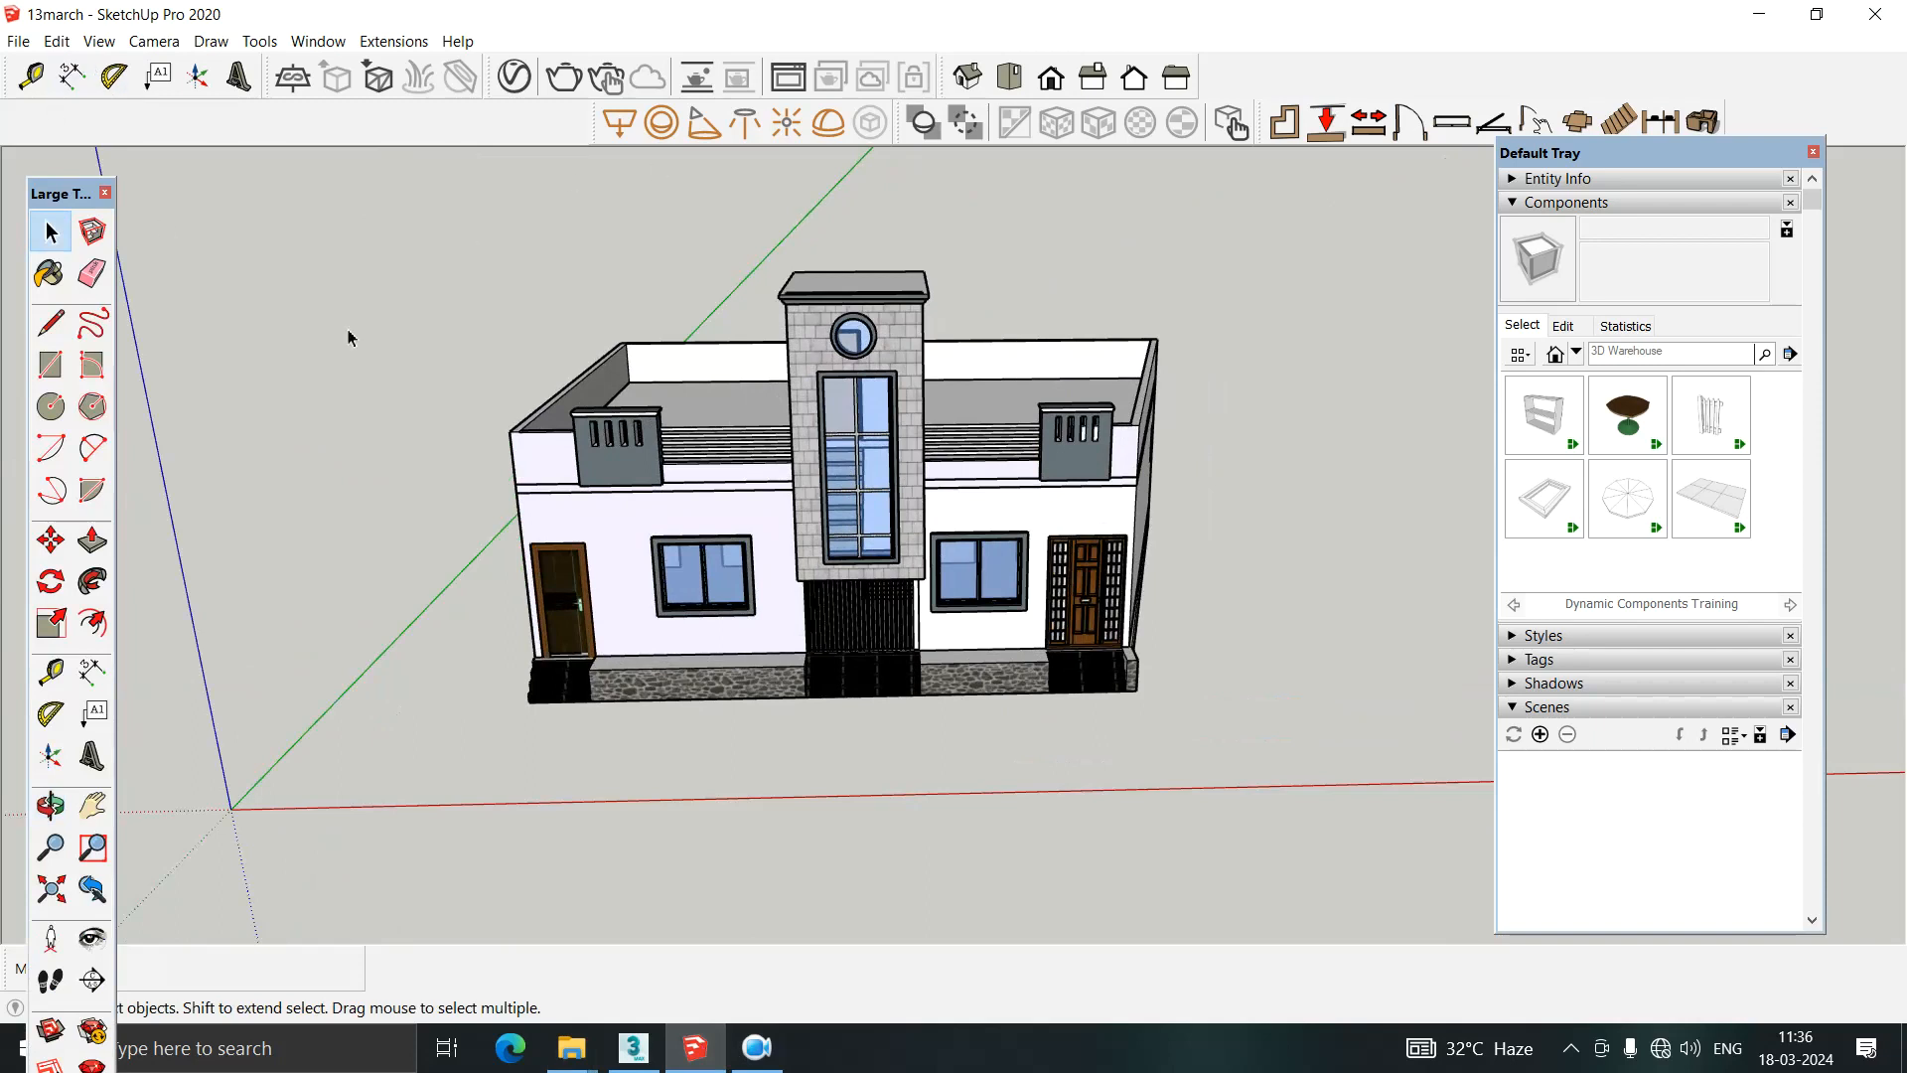
middle_drag(347, 338, 582, 458)
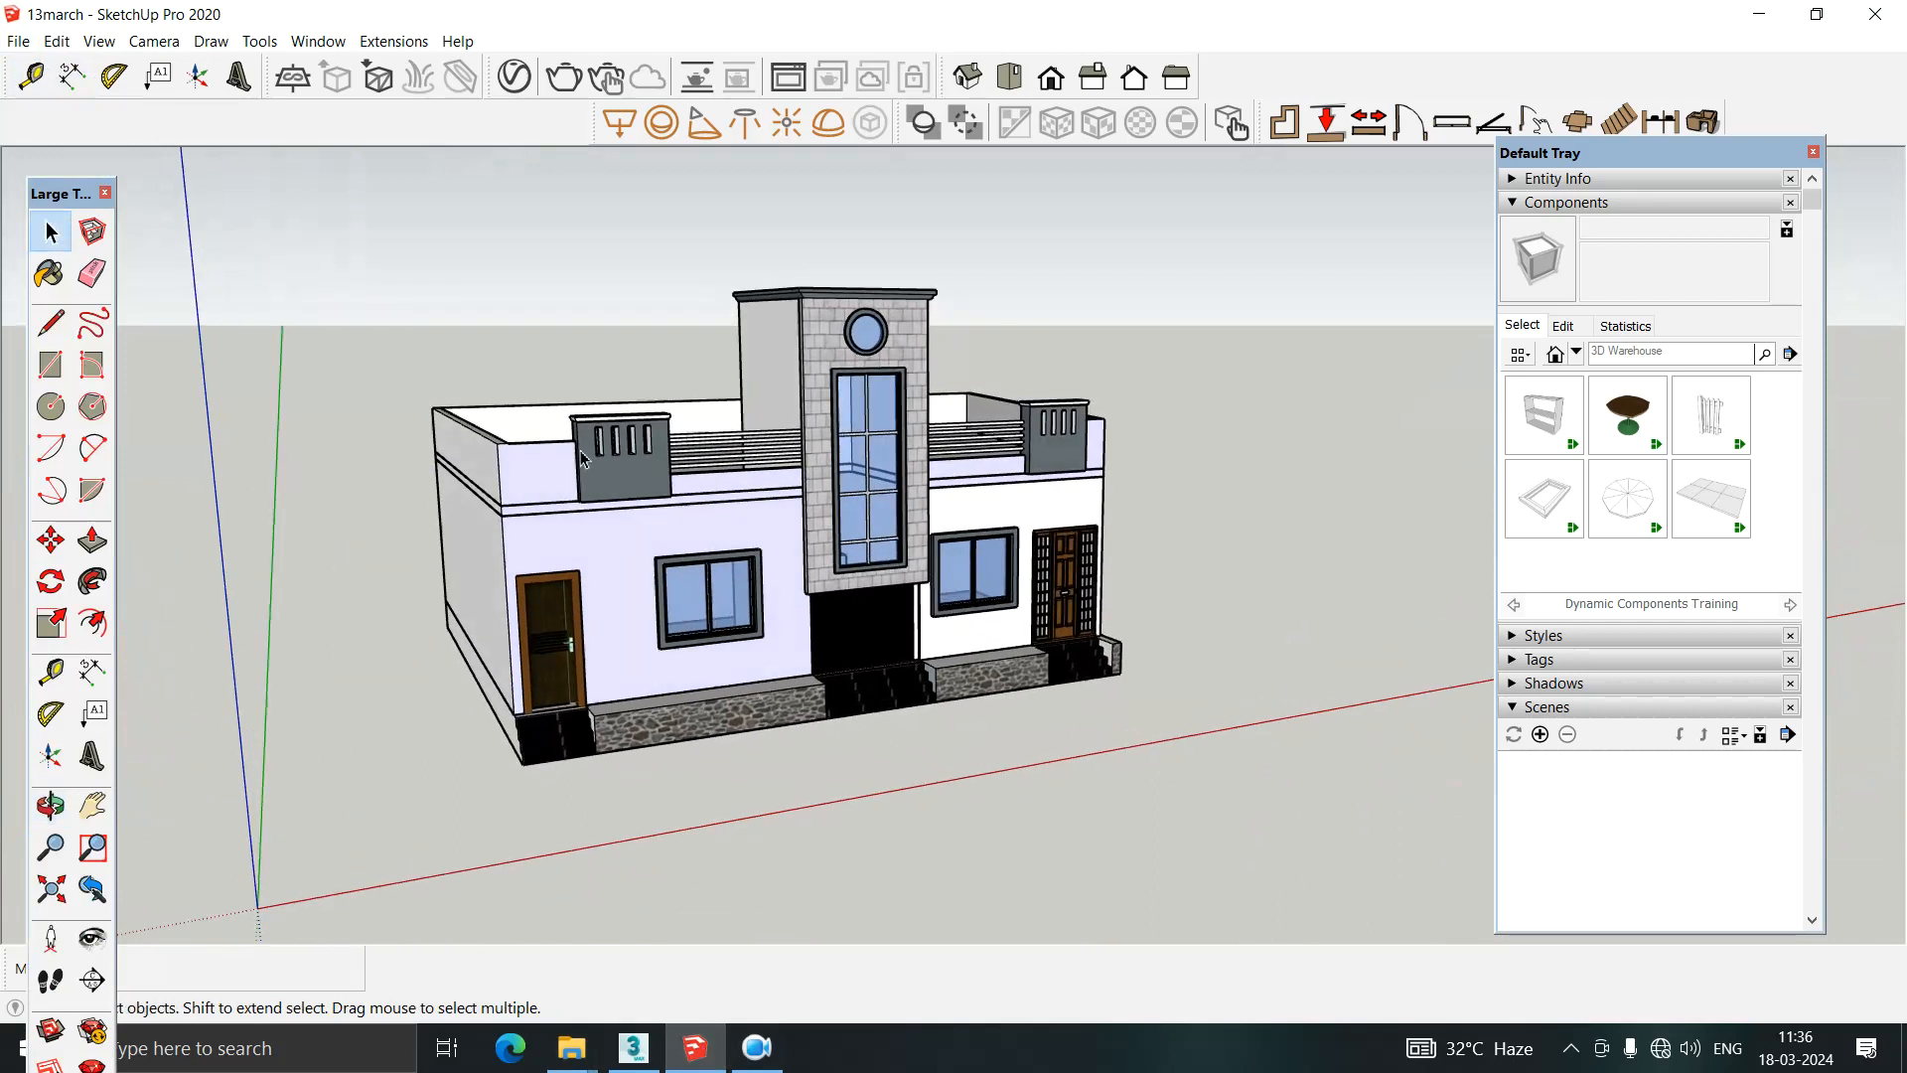
click(19, 41)
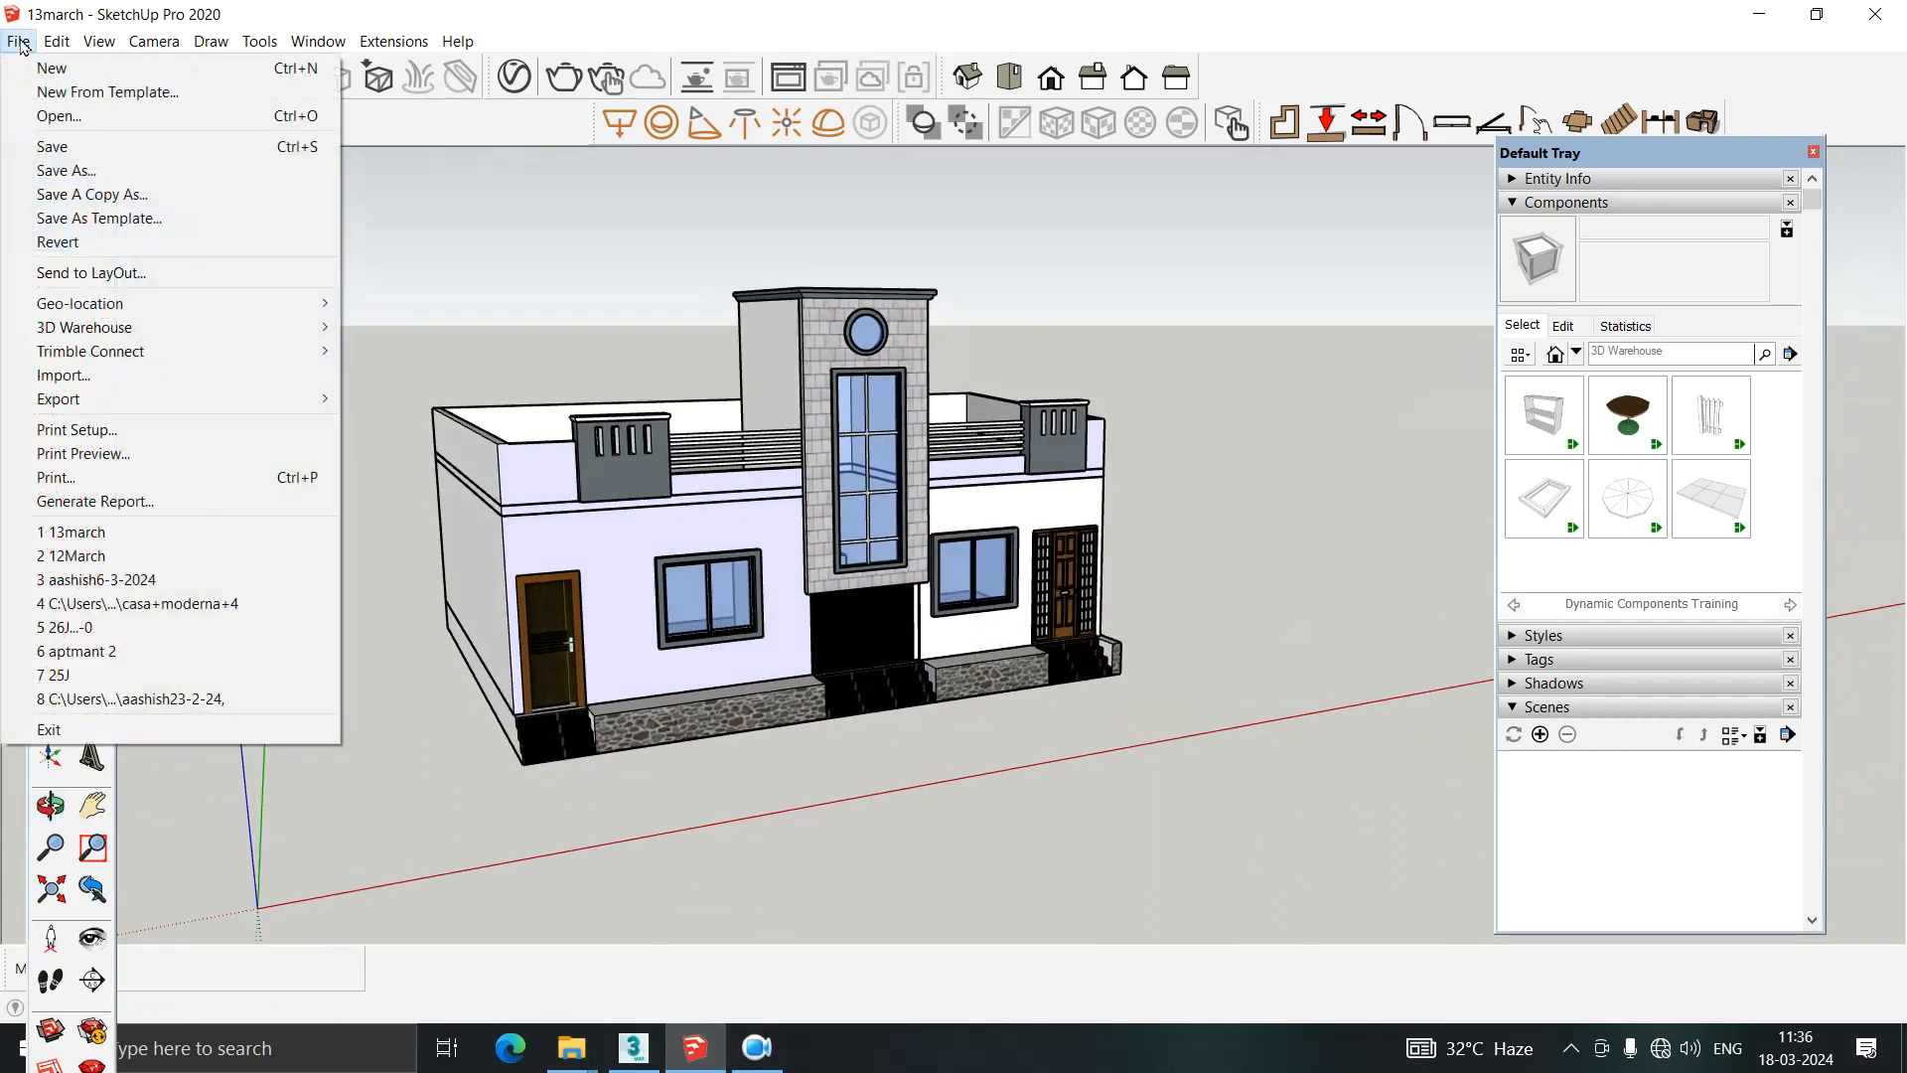
mouse_move(104, 399)
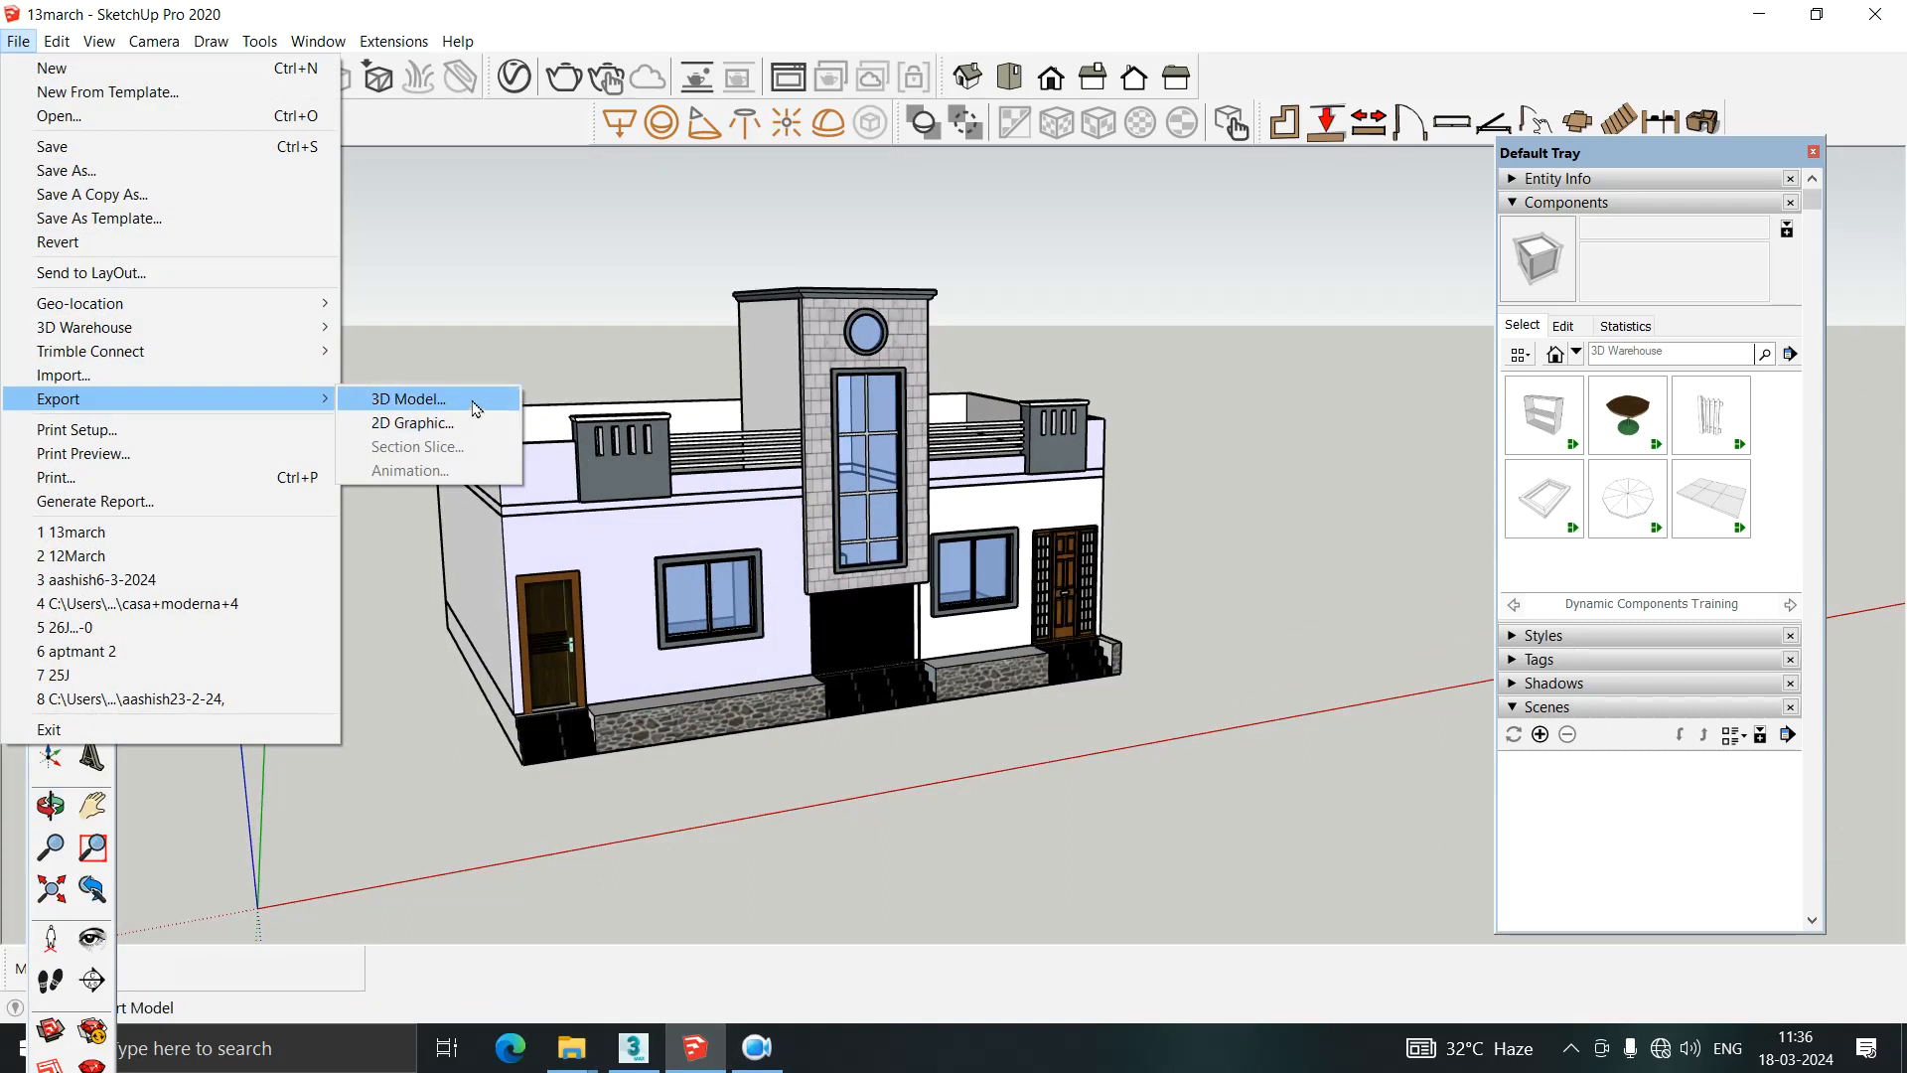
click(407, 399)
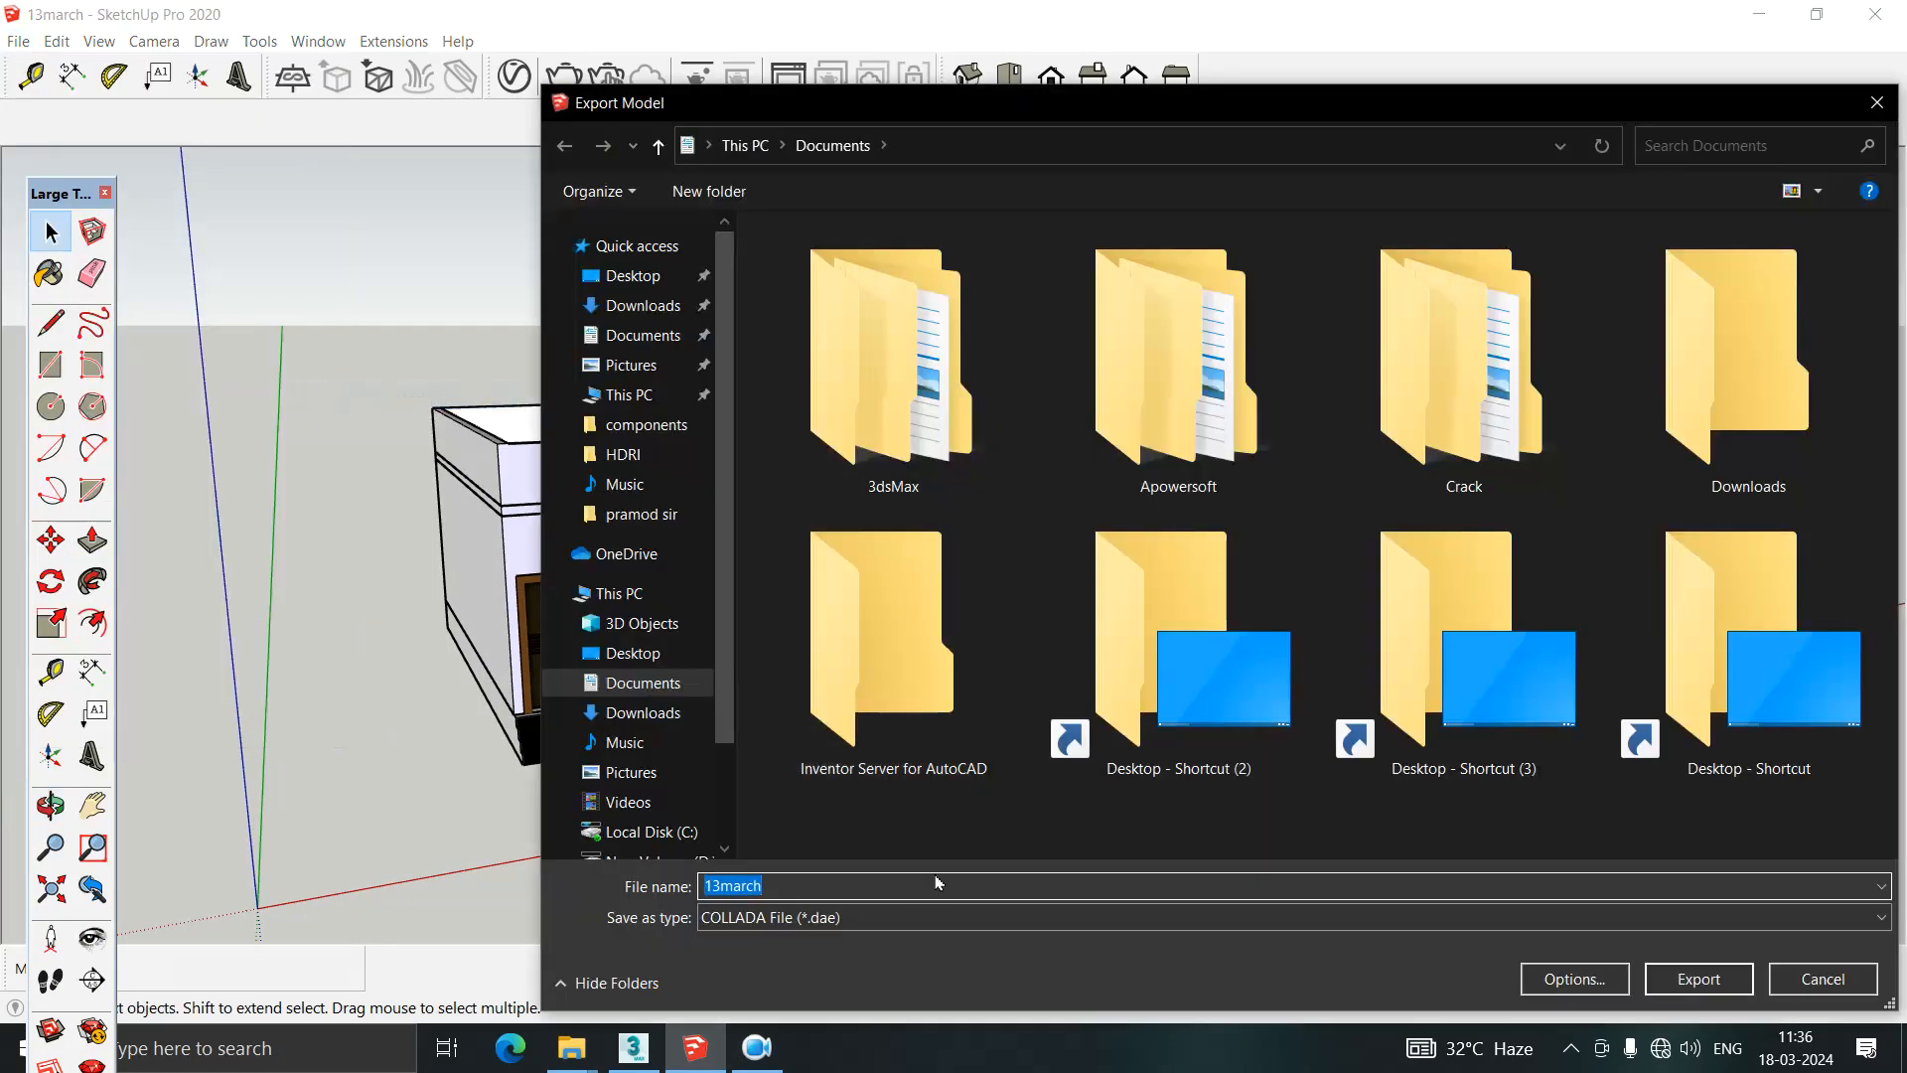
key(ctrl+v)
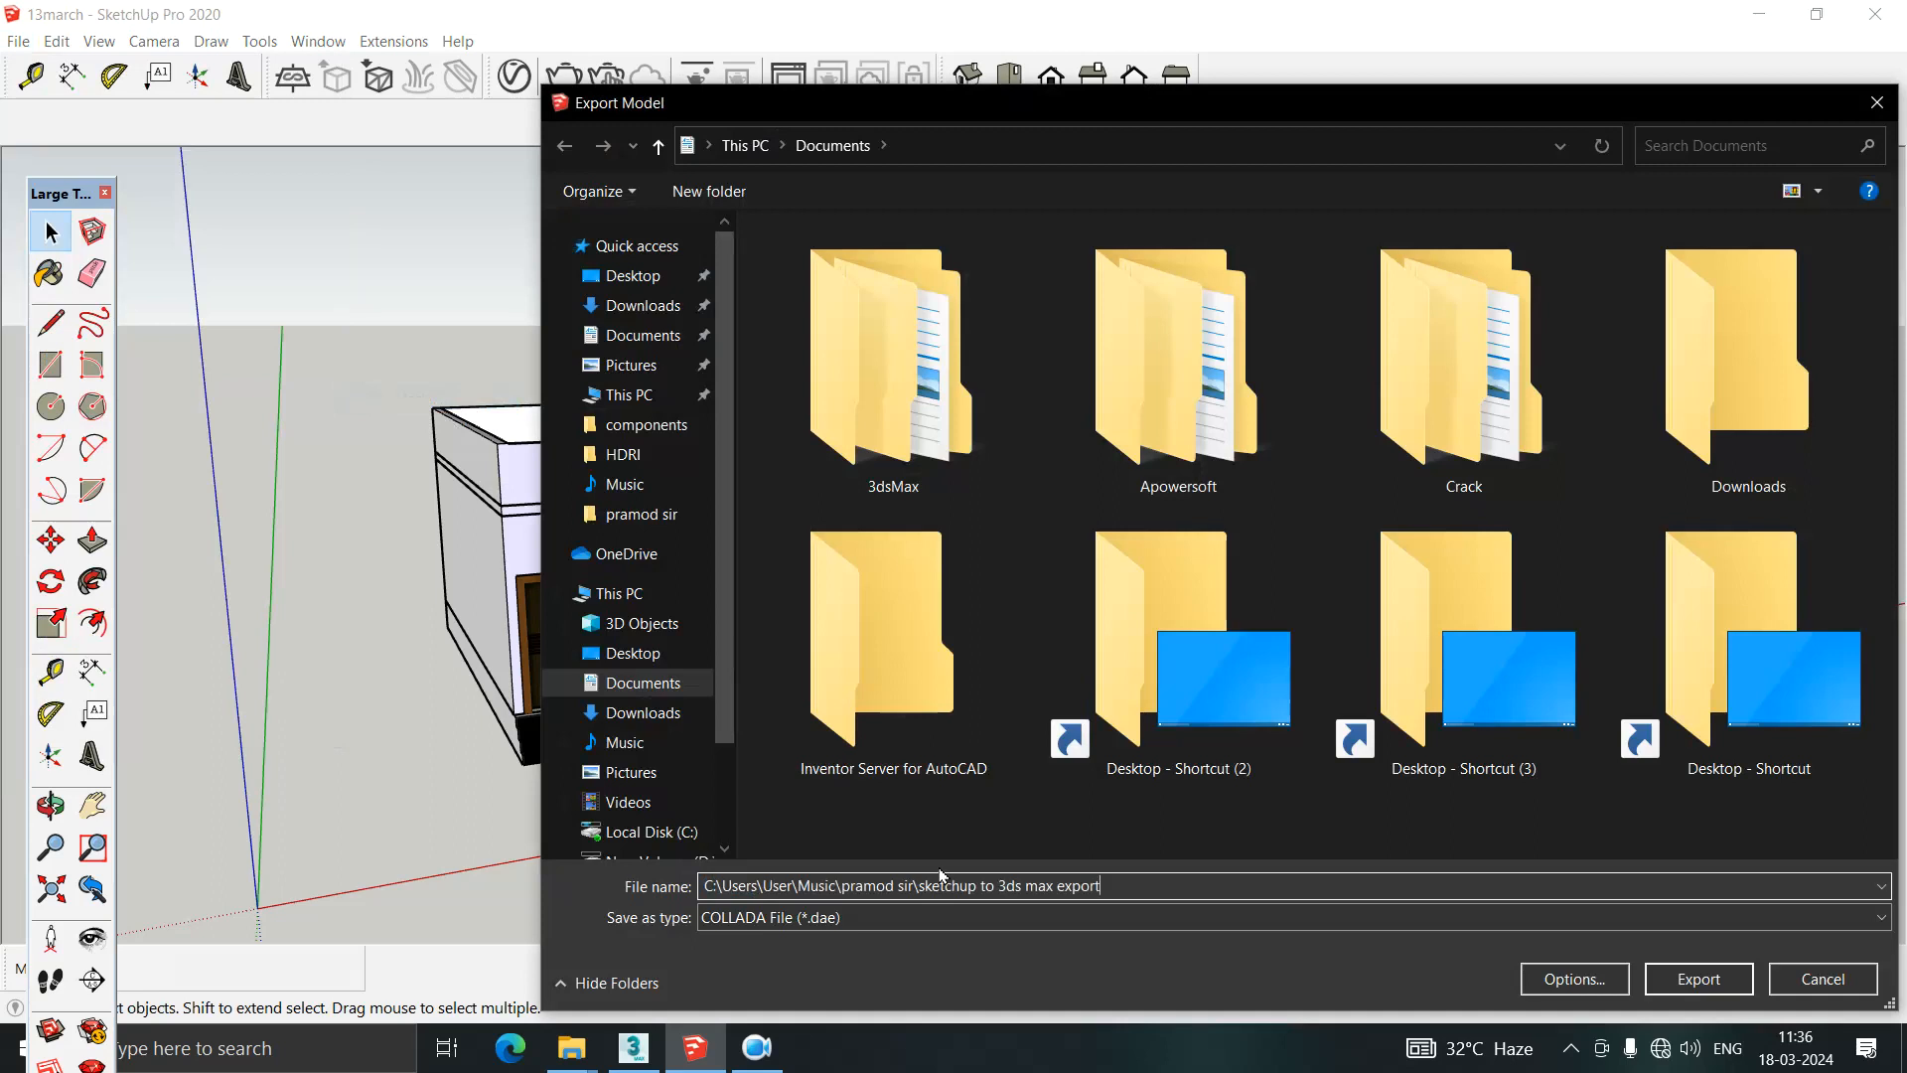
click(1698, 981)
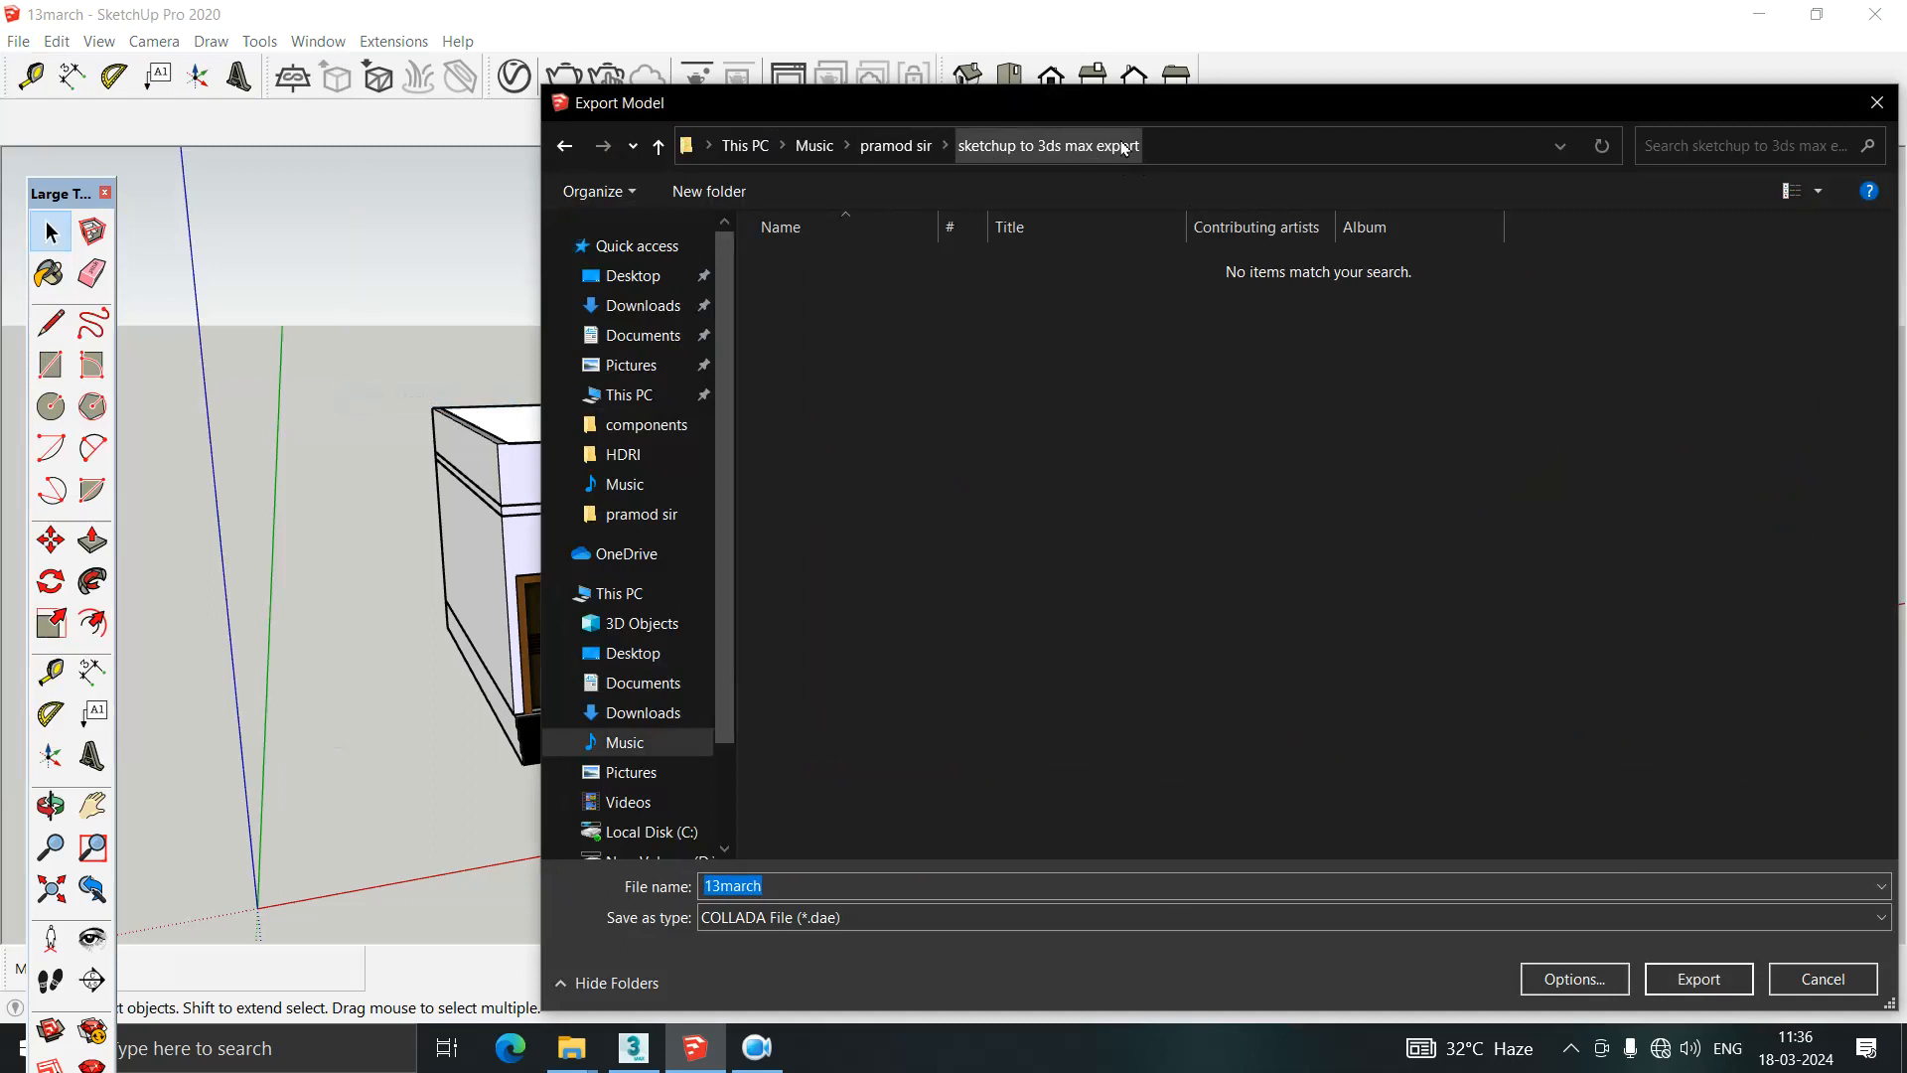
Step: Export the house model as 13march in the 3DS File (*.3ds) format
click(885, 917)
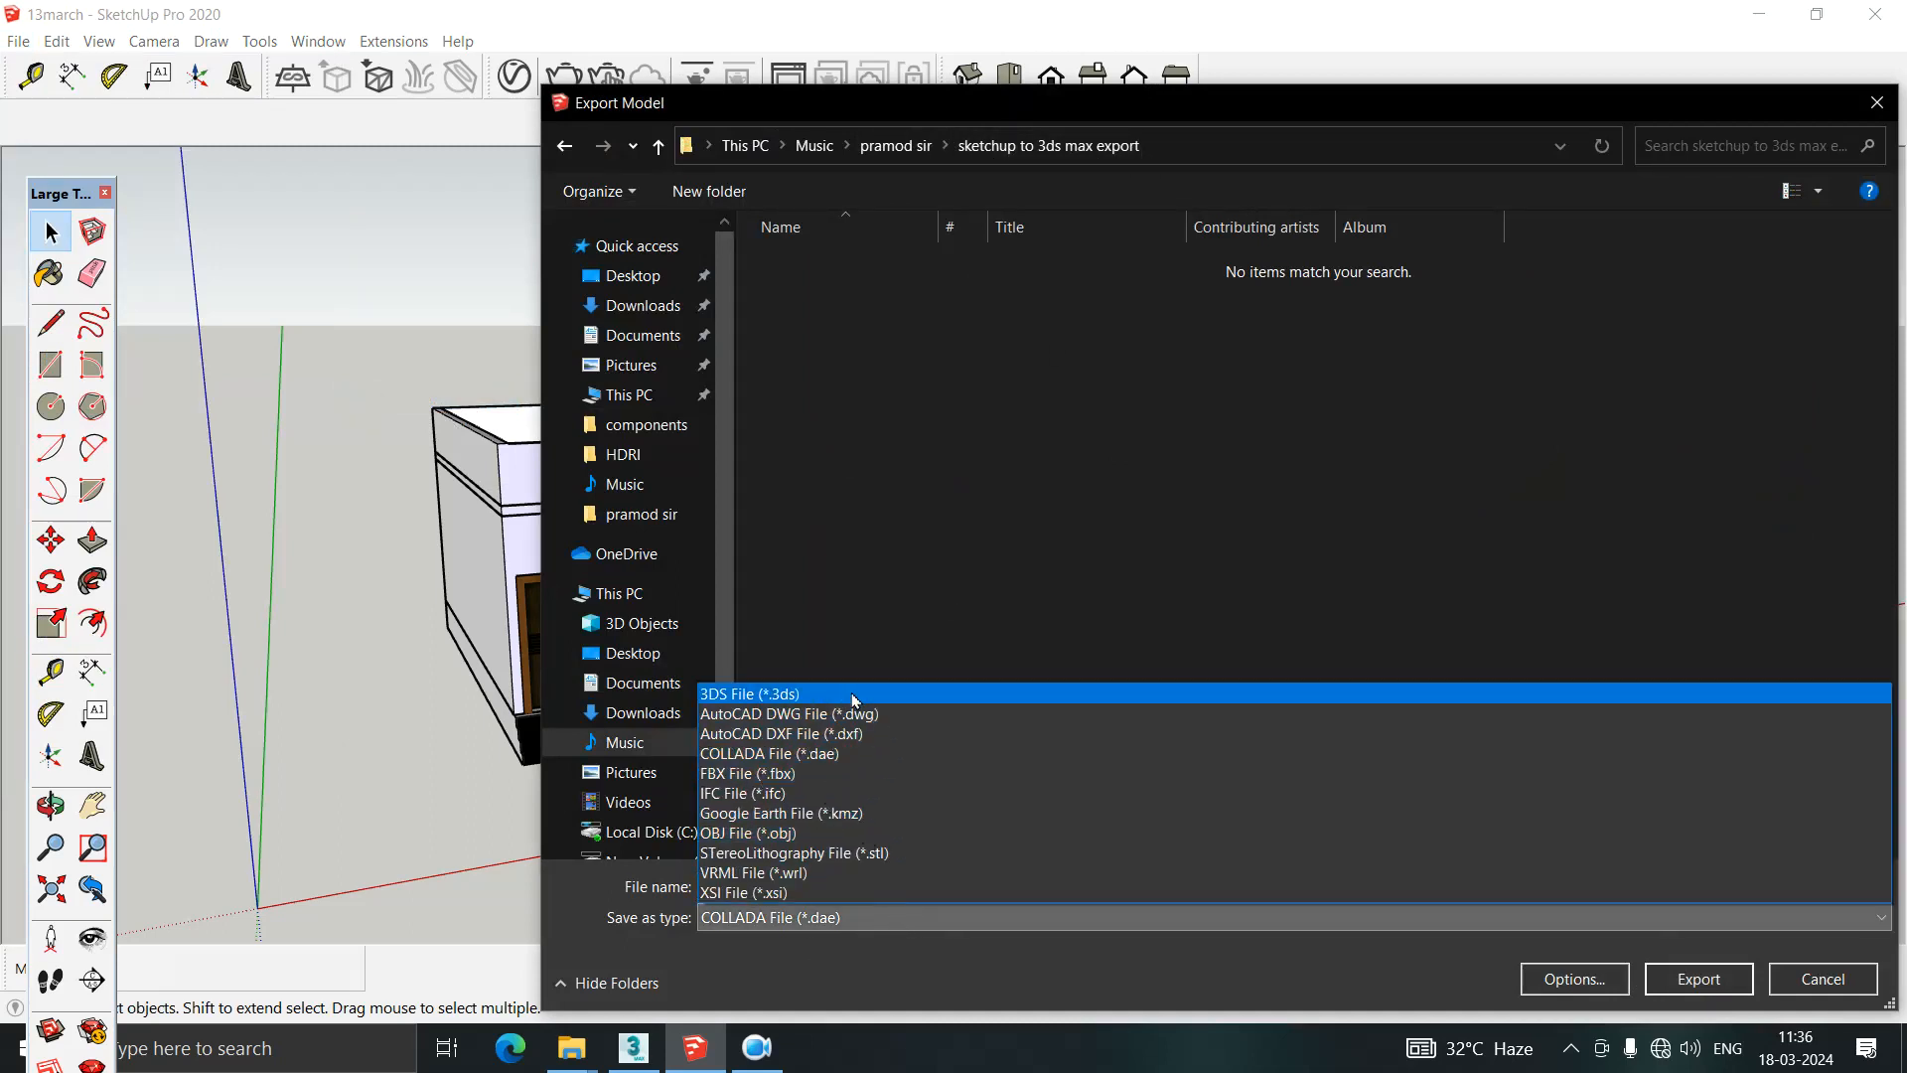
click(775, 694)
click(1695, 979)
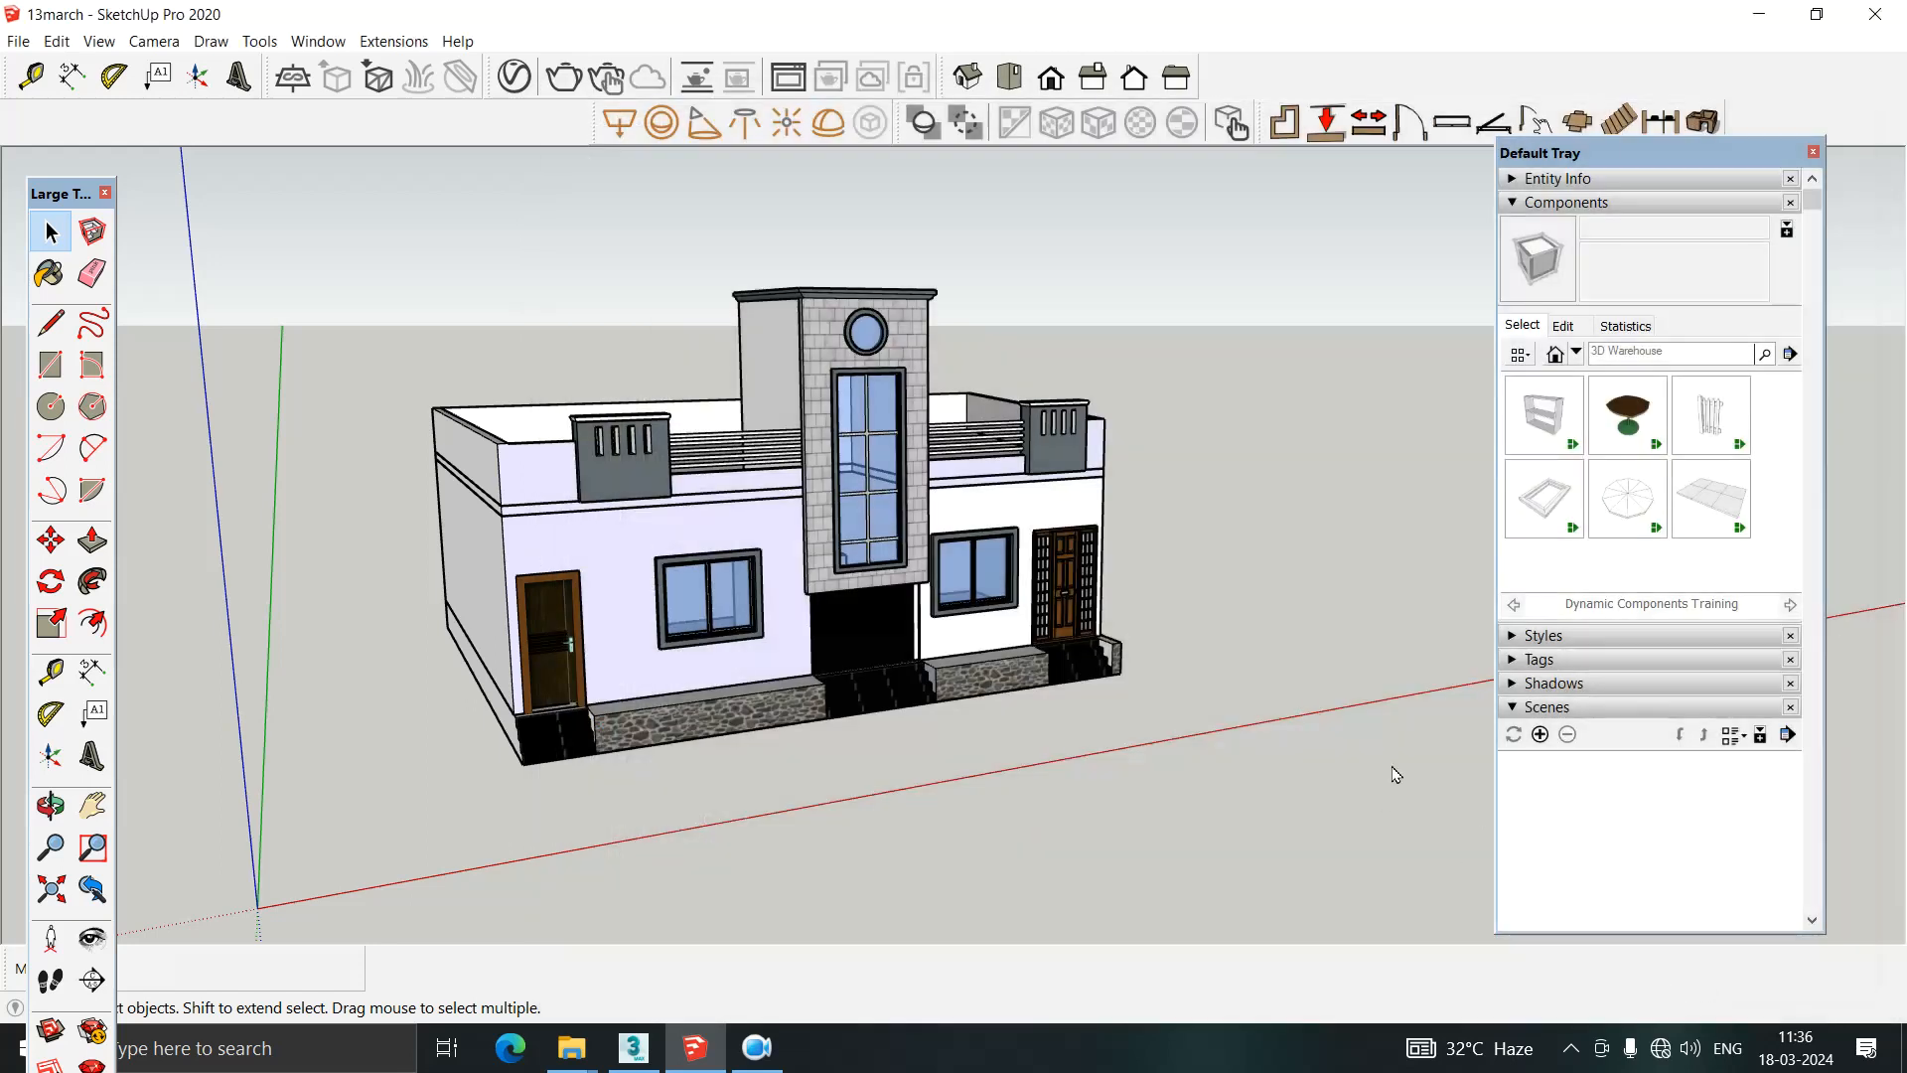
click(757, 1047)
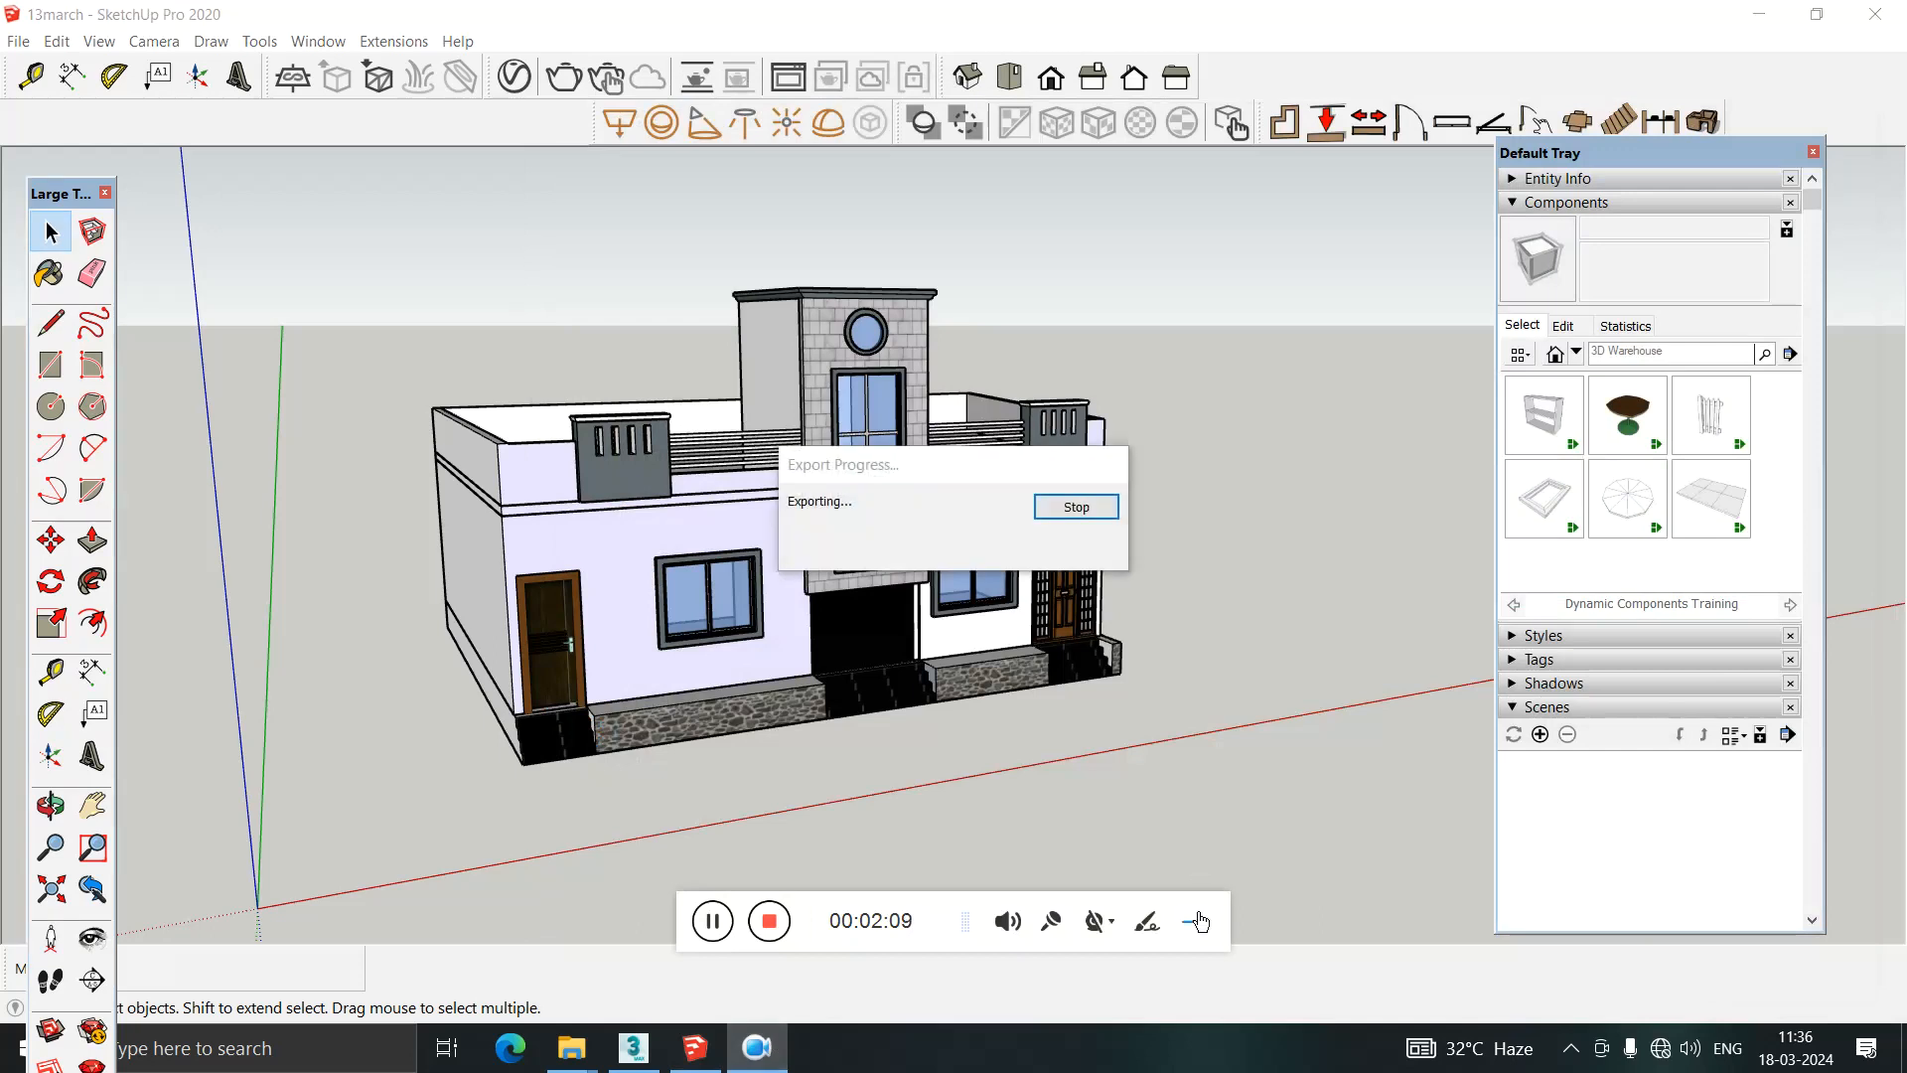
click(1192, 924)
drag(916, 486, 907, 643)
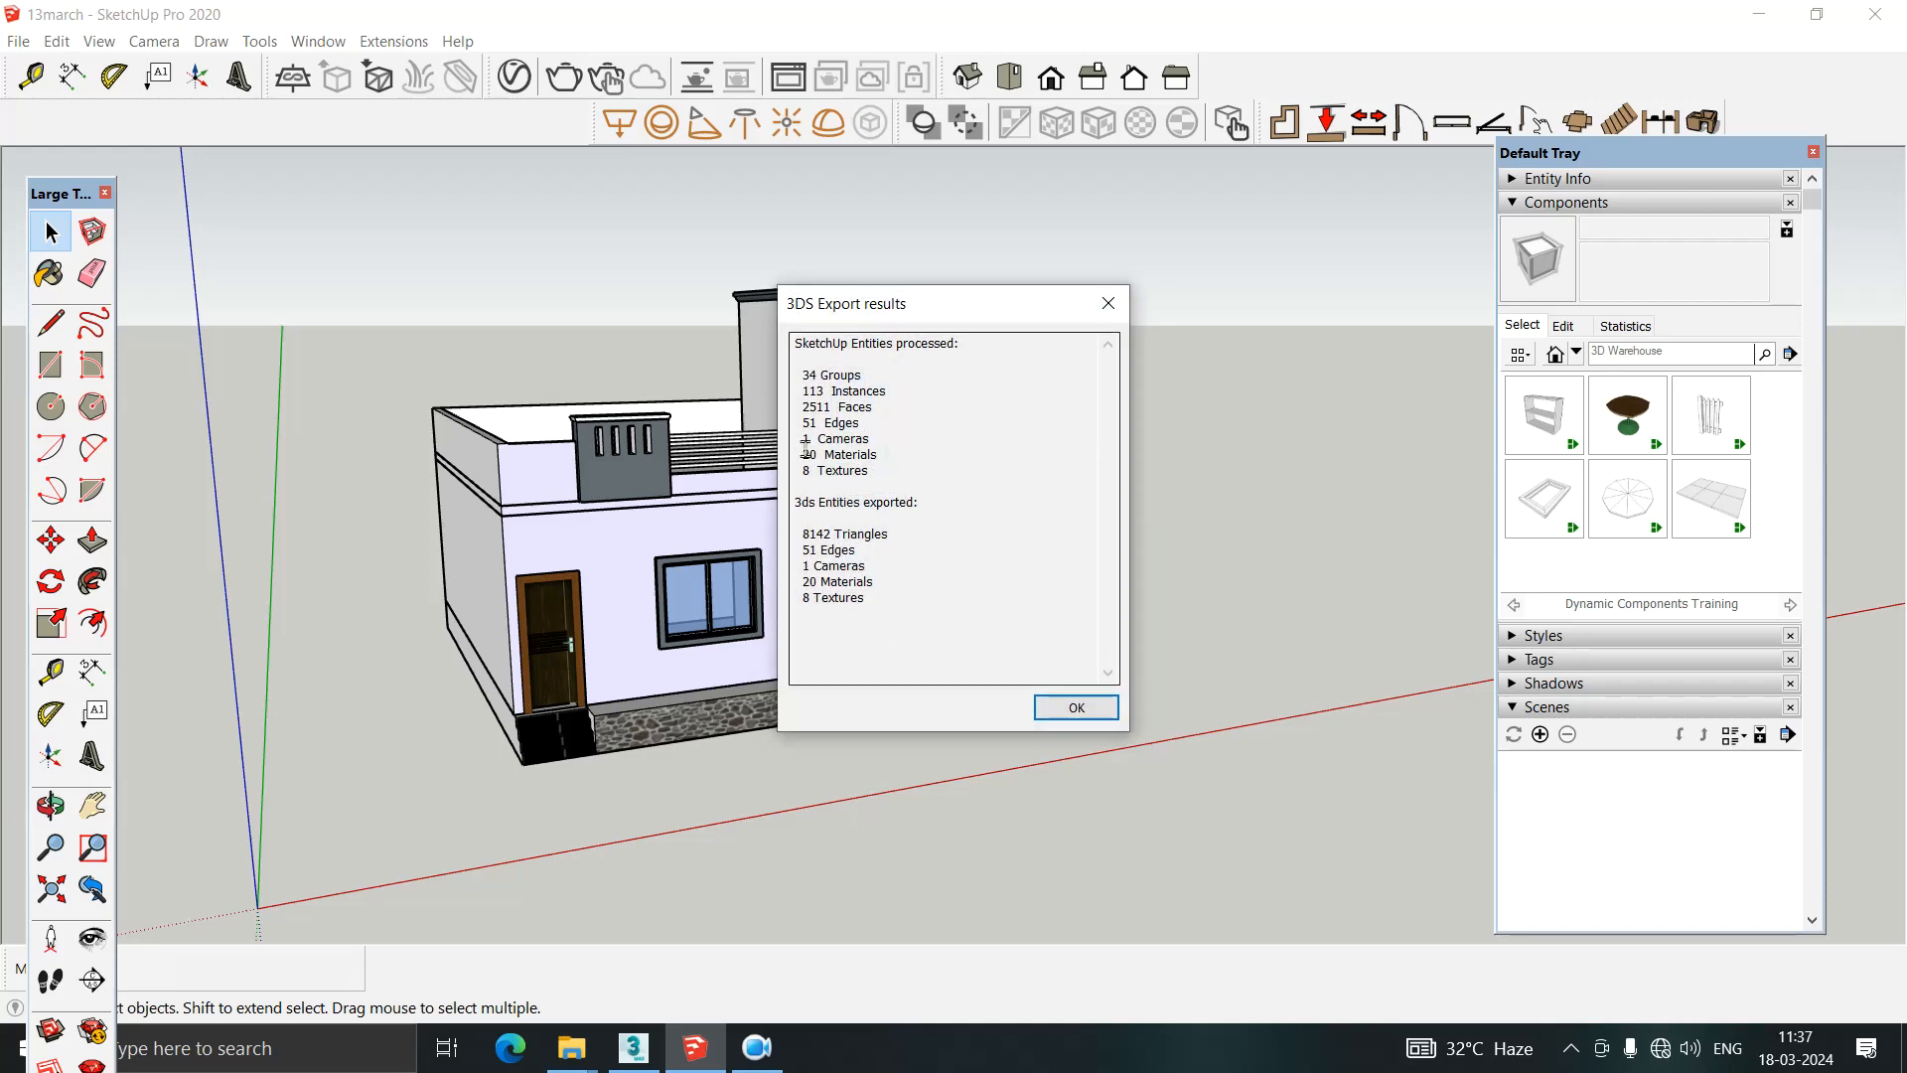
Step: Review the 3DS export results report and close it
drag(856, 305, 789, 278)
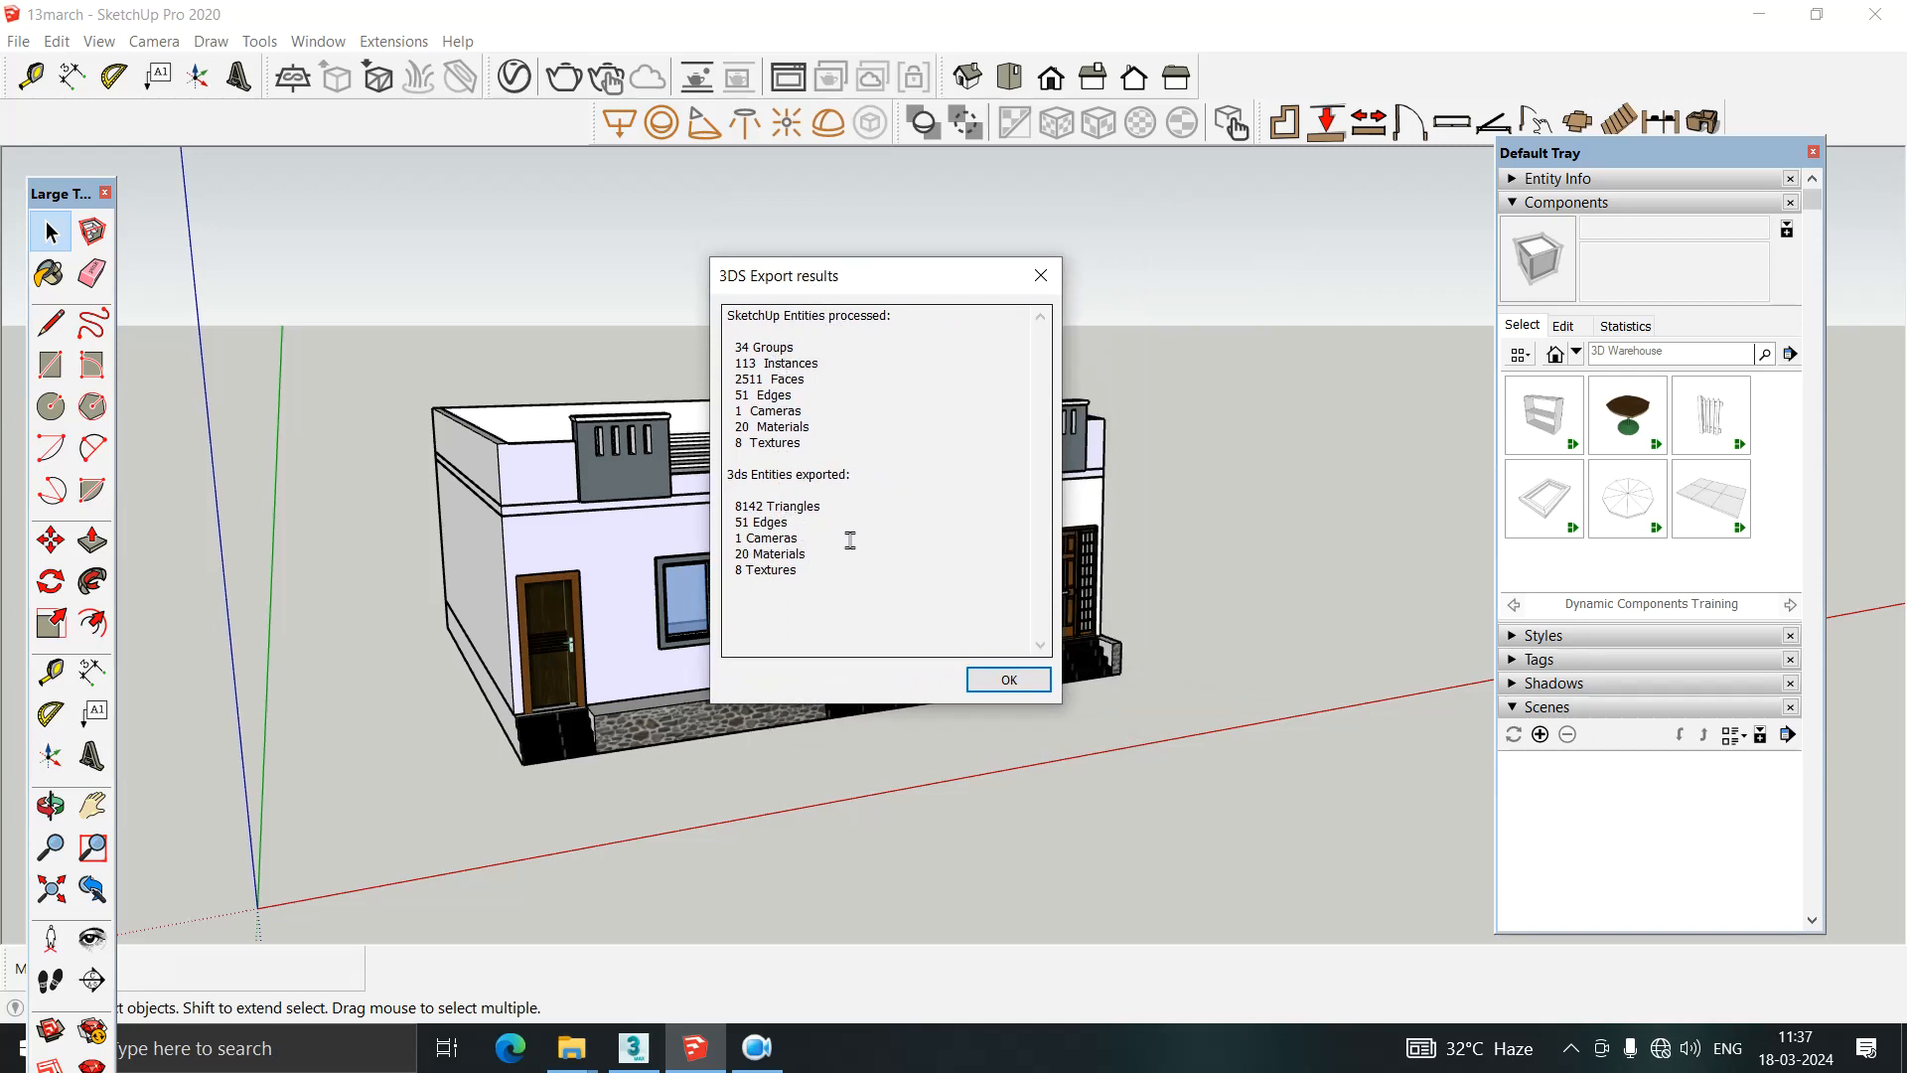
click(812, 572)
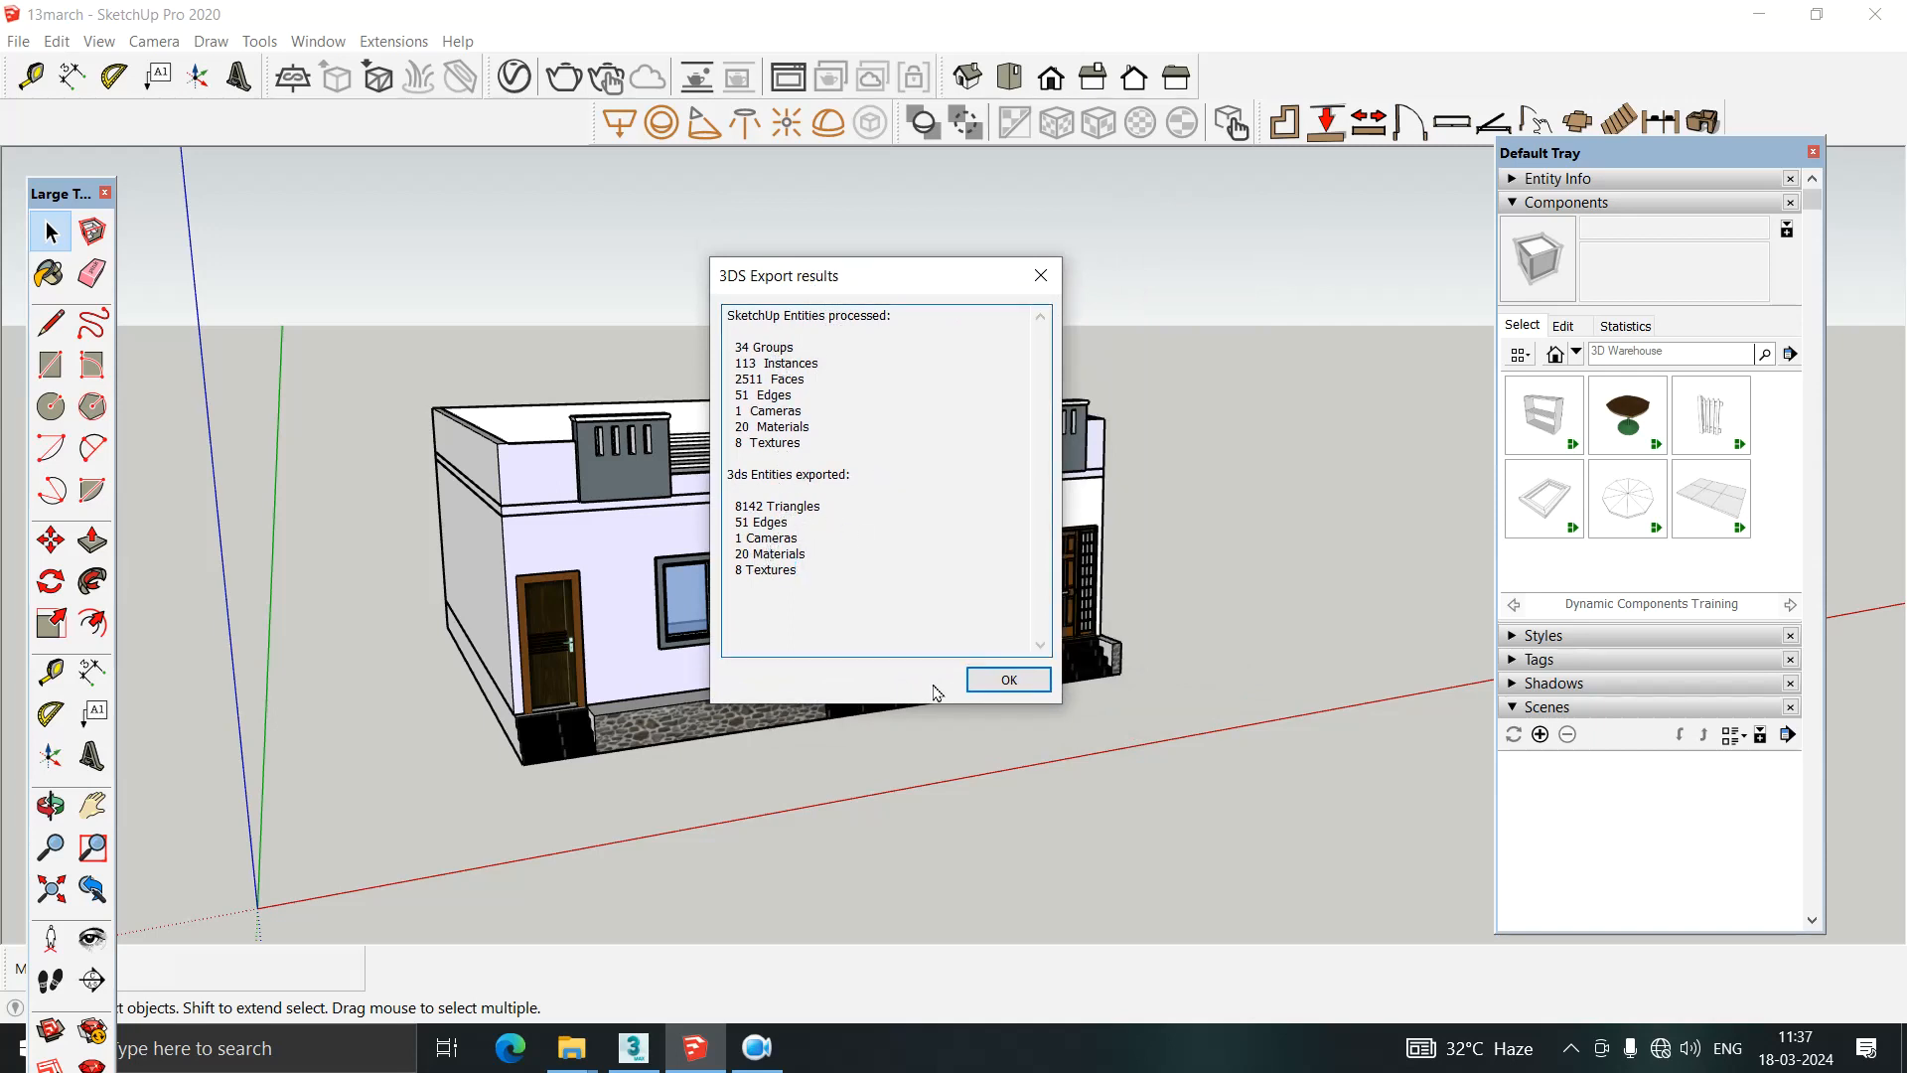
click(995, 681)
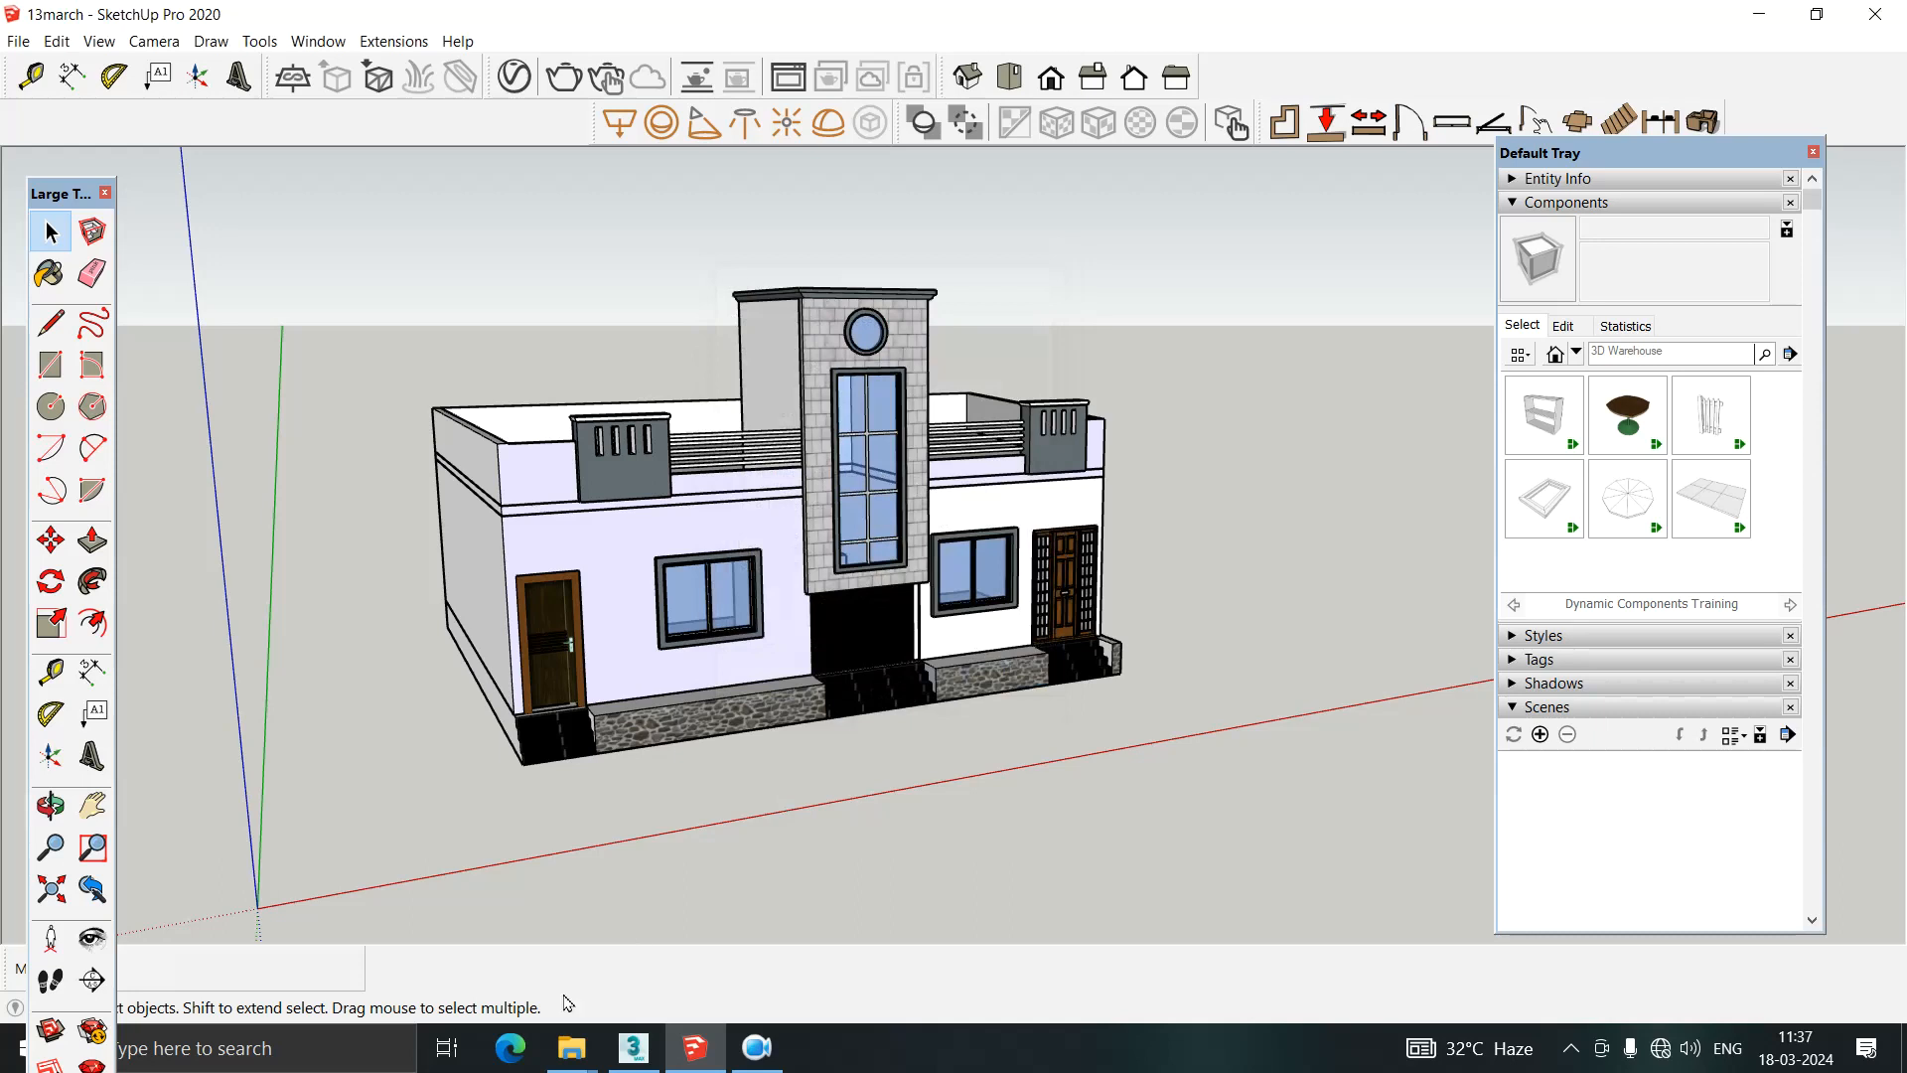
Step: Switch to File Explorer and inspect the exported 13march file and its texture images as large thumbnails
click(571, 1047)
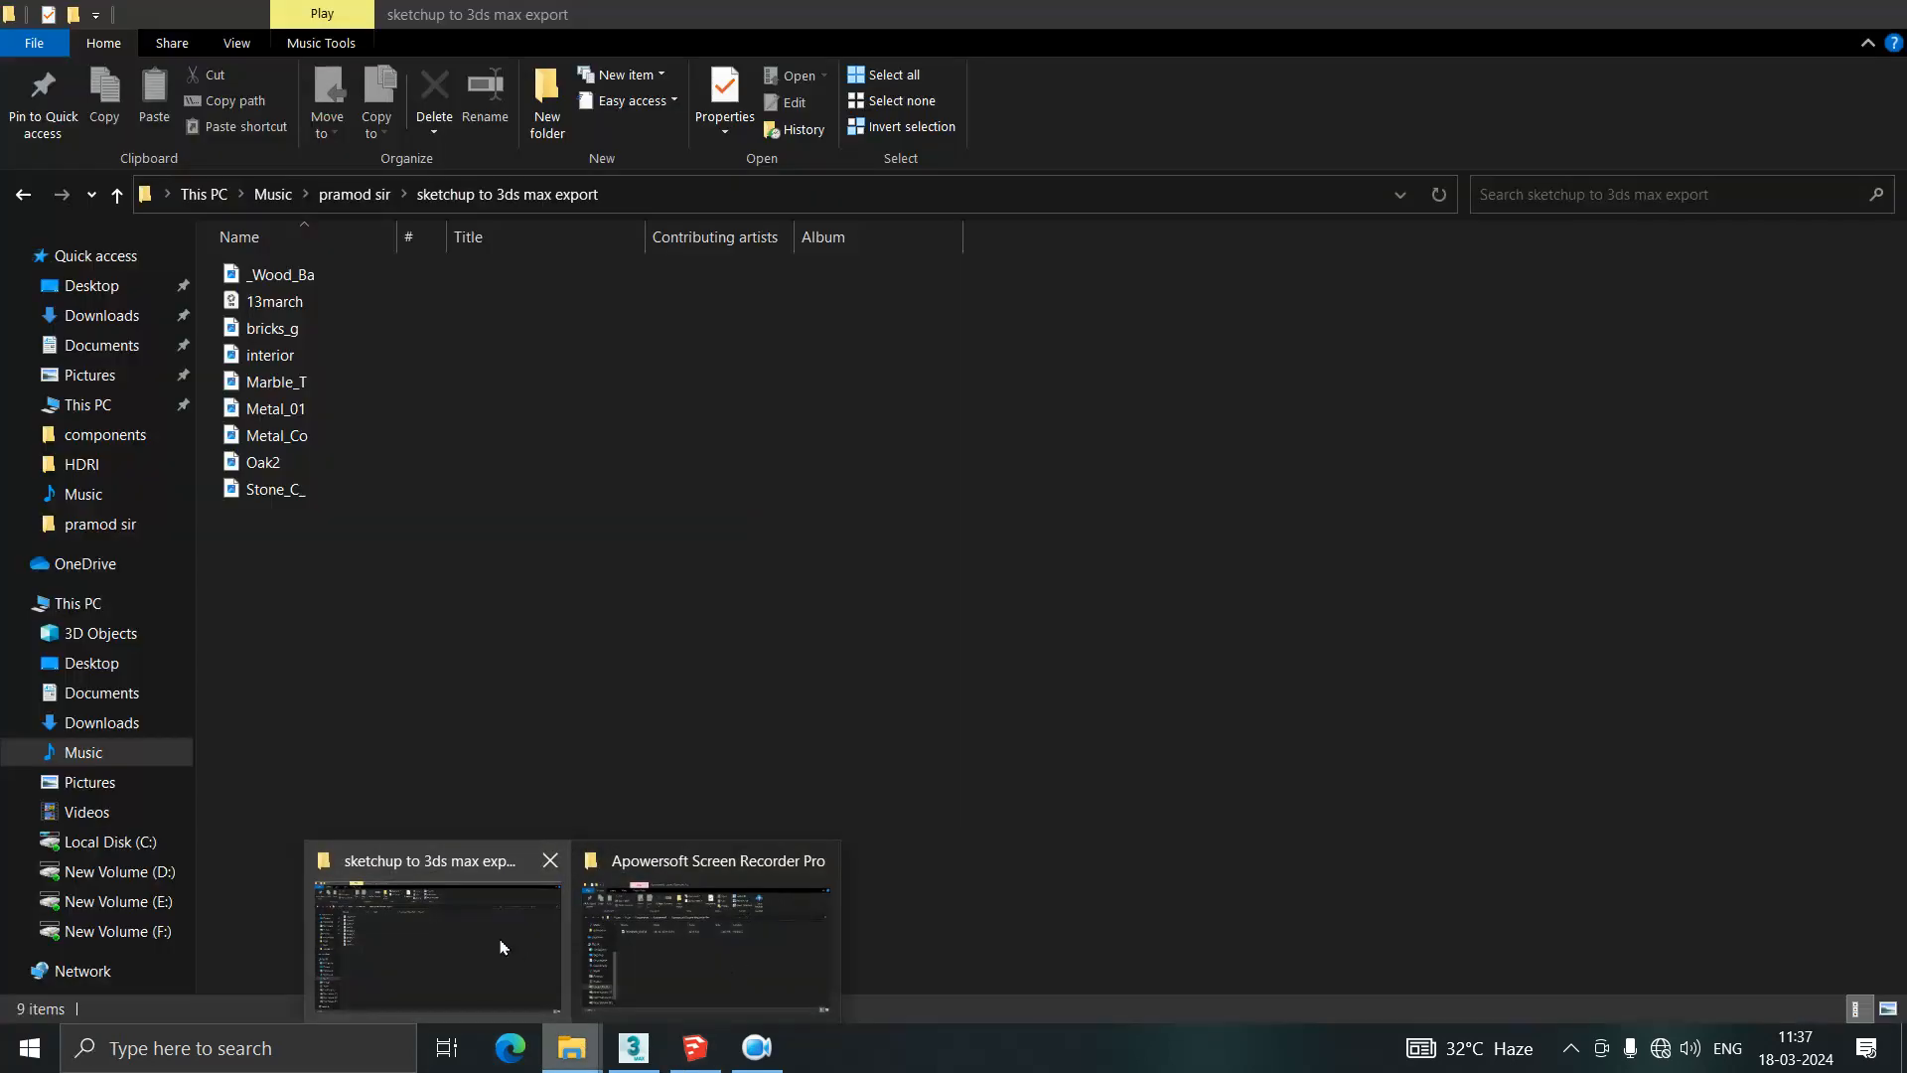
click(501, 946)
ctrl+scroll(527, 580, up, 3)
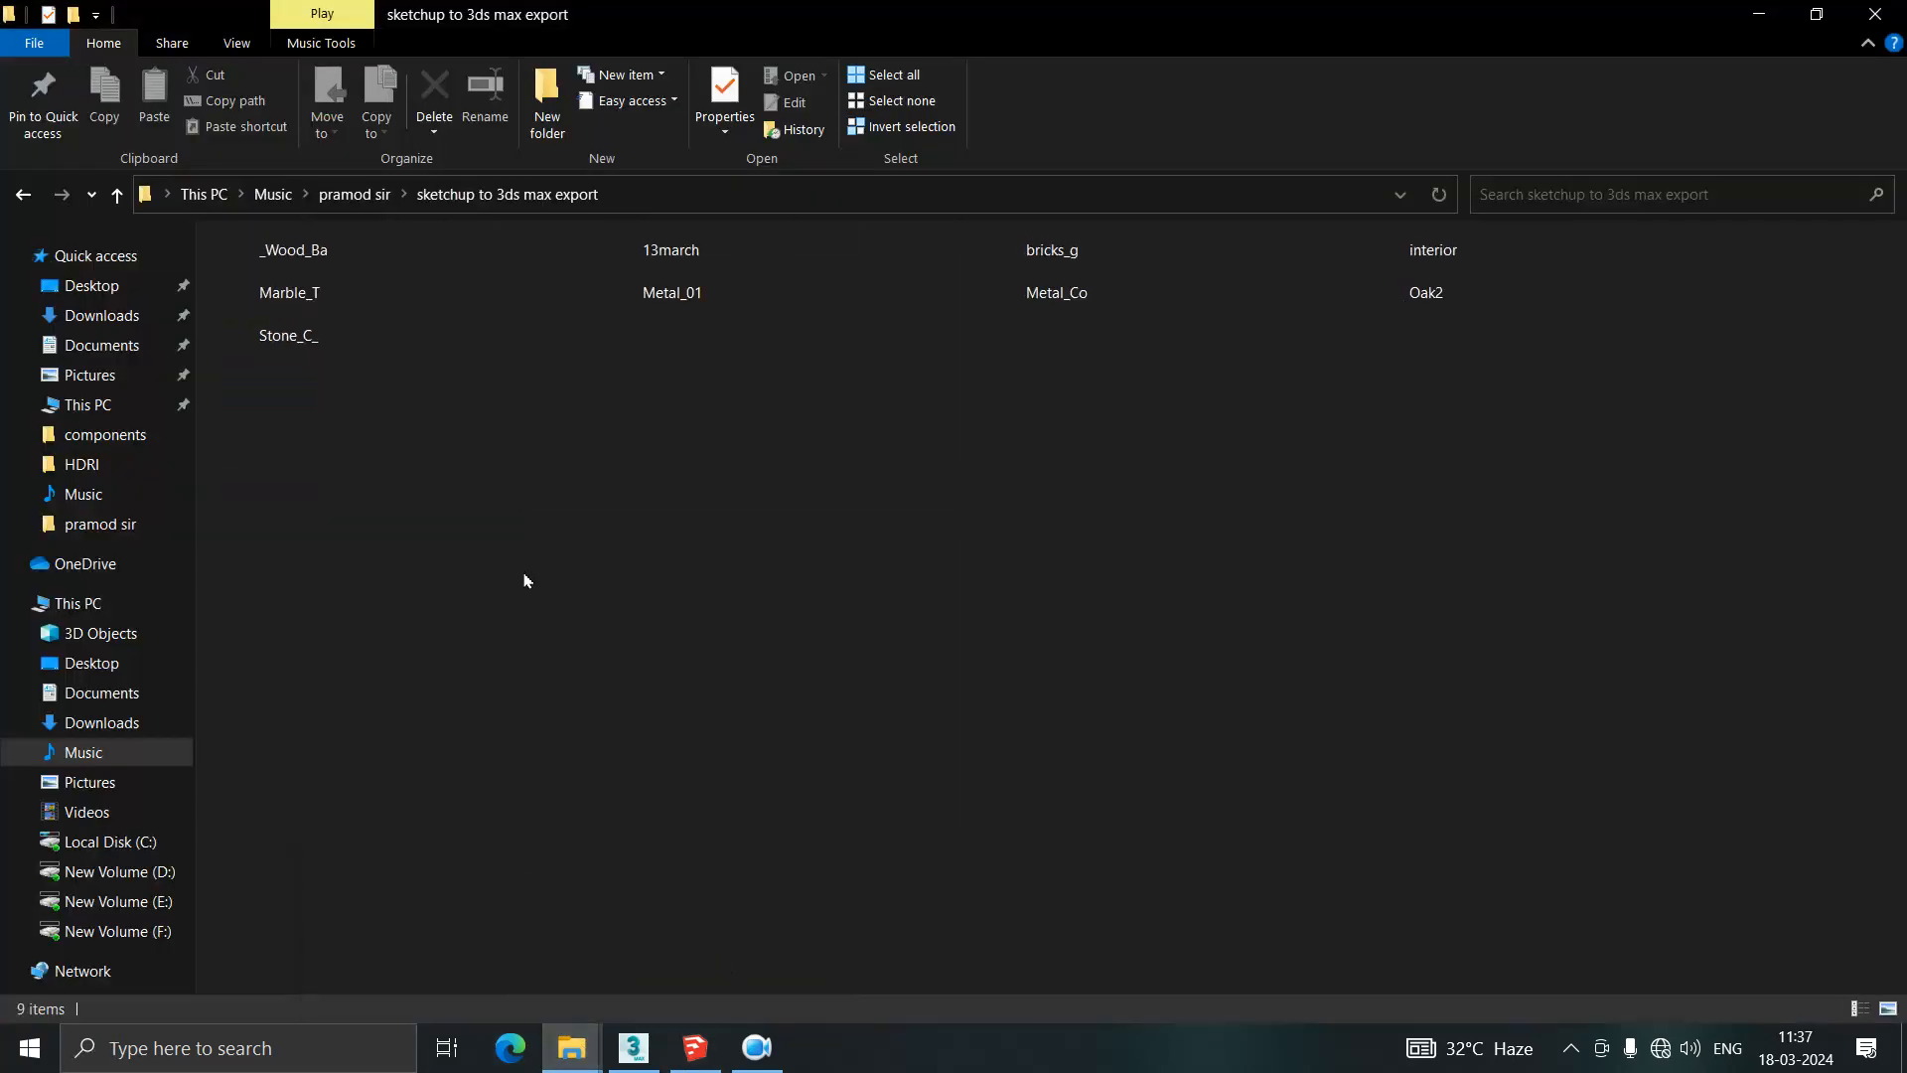
ctrl+scroll(588, 562, up, 4)
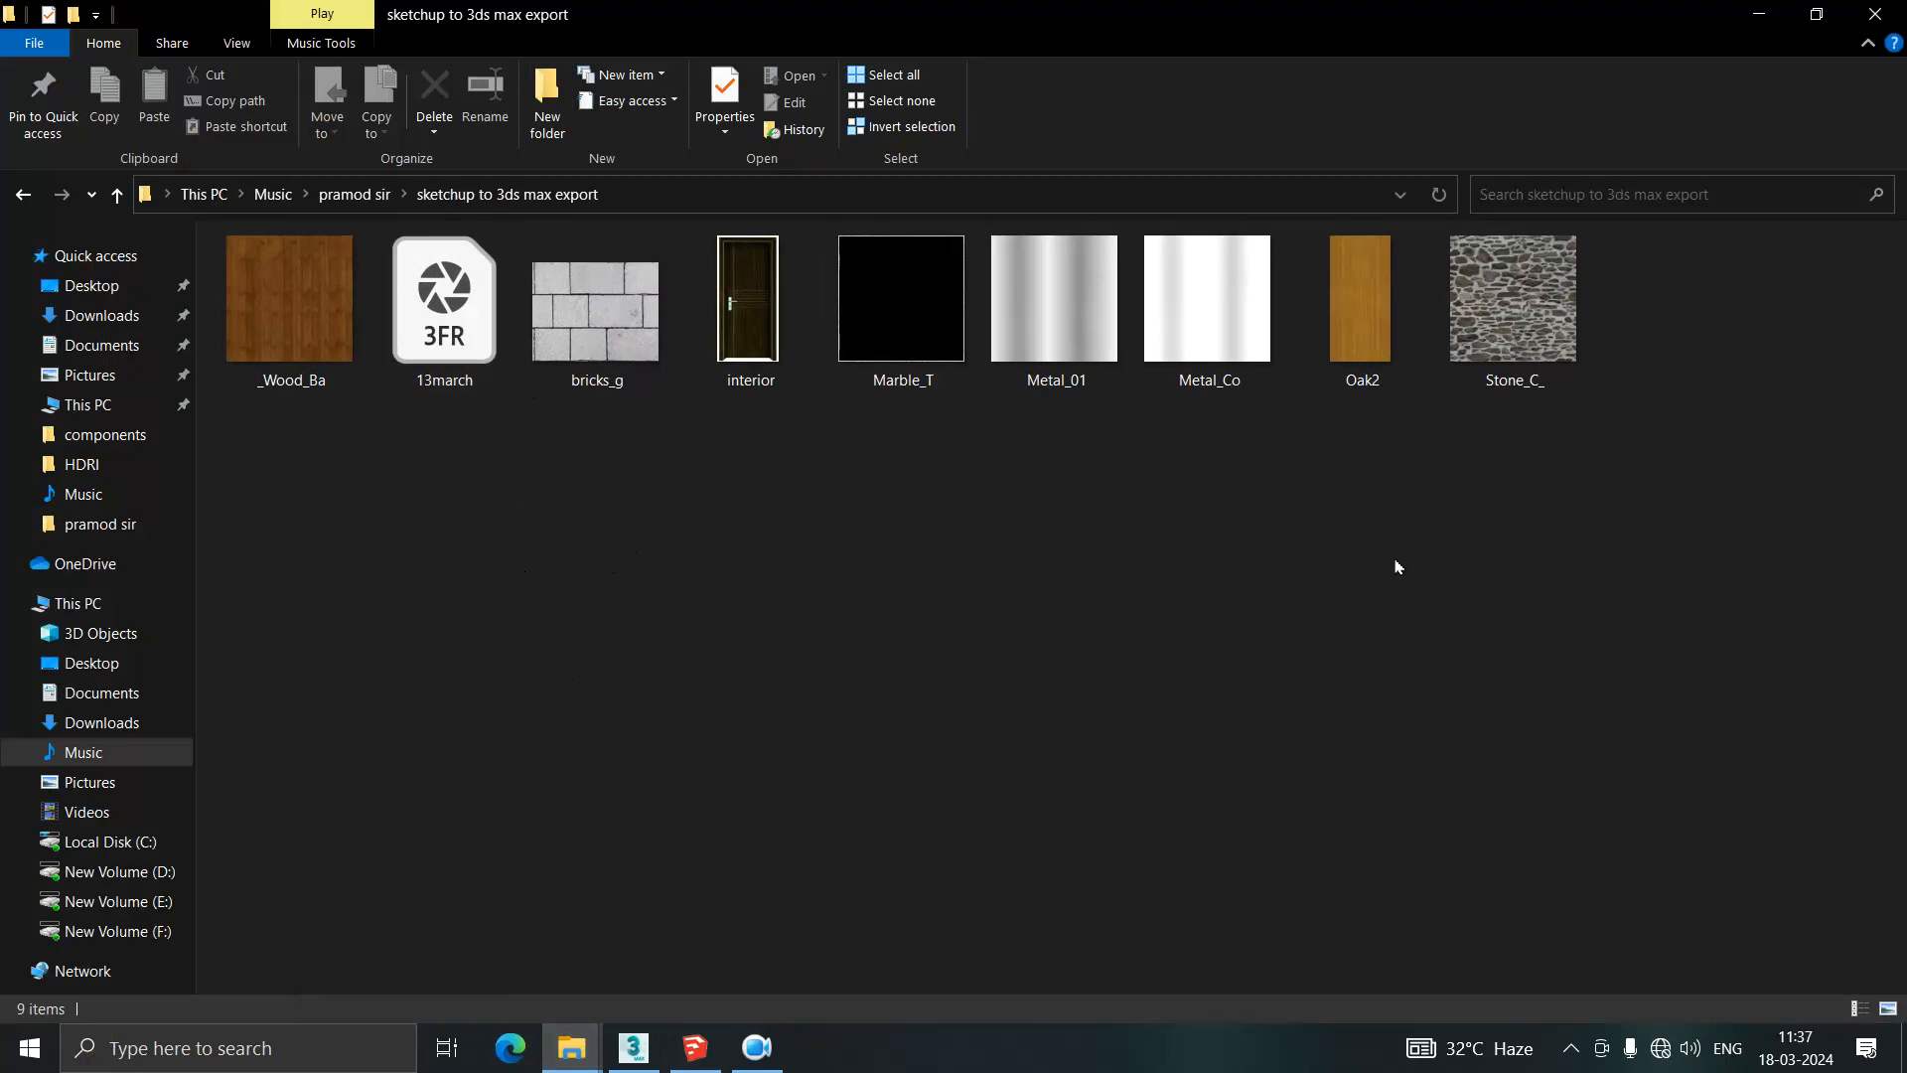
click(479, 316)
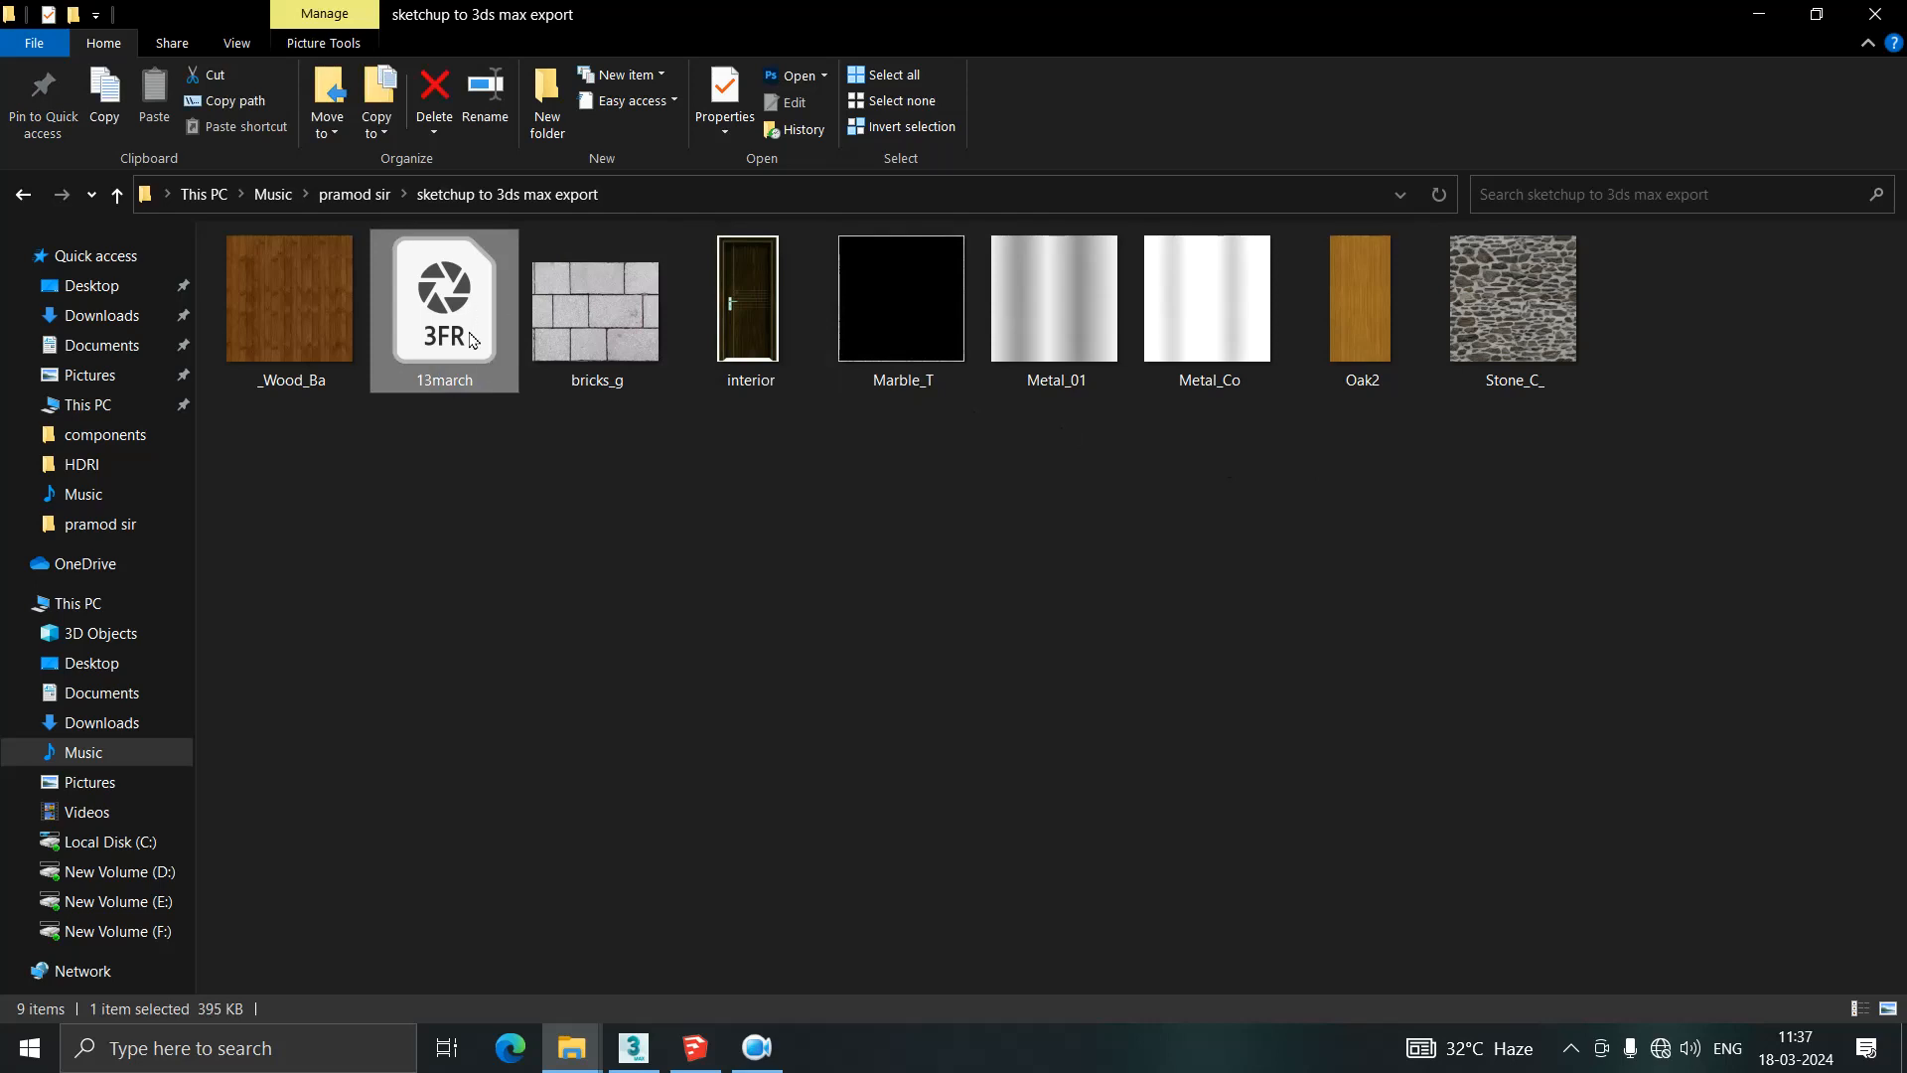
click(624, 654)
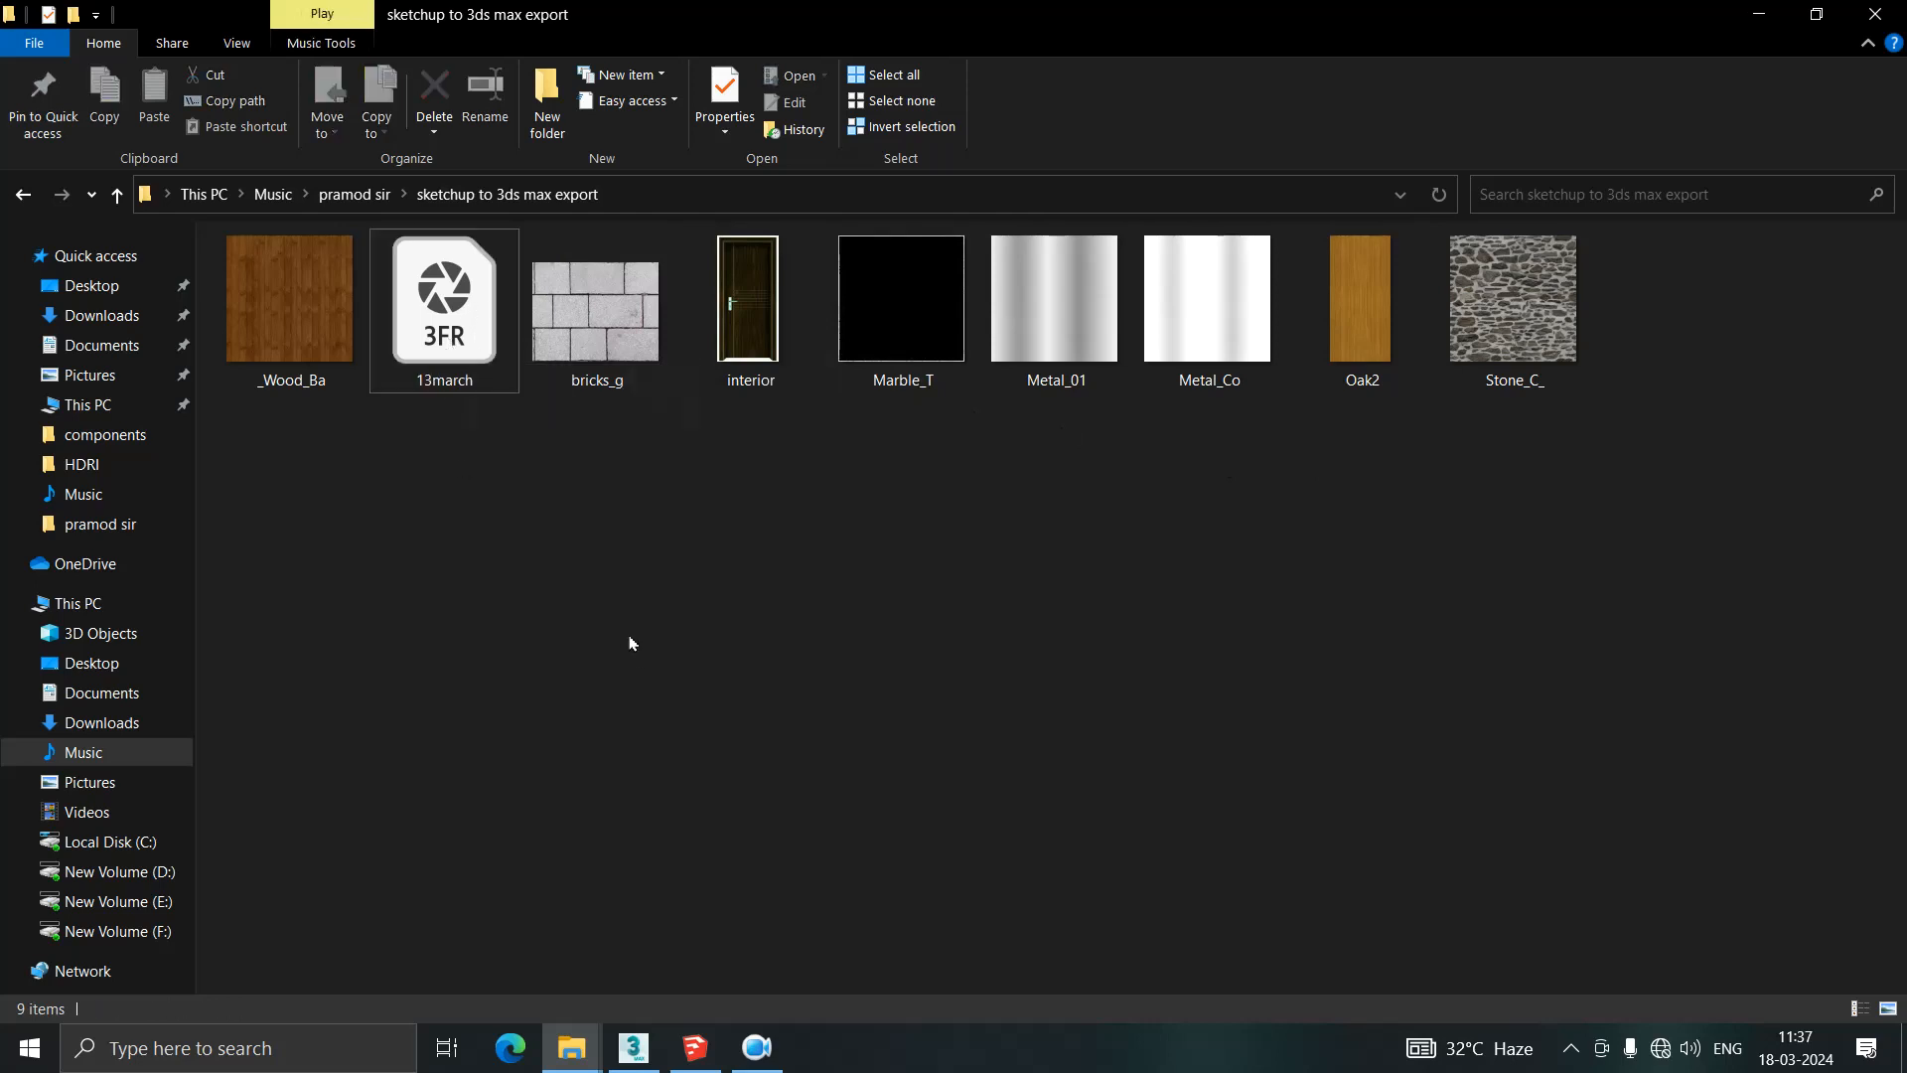
Step: Switch to 3ds Max, start a file merge and open the "sketchup to 3ds max export" folder with all file types listed
click(636, 1045)
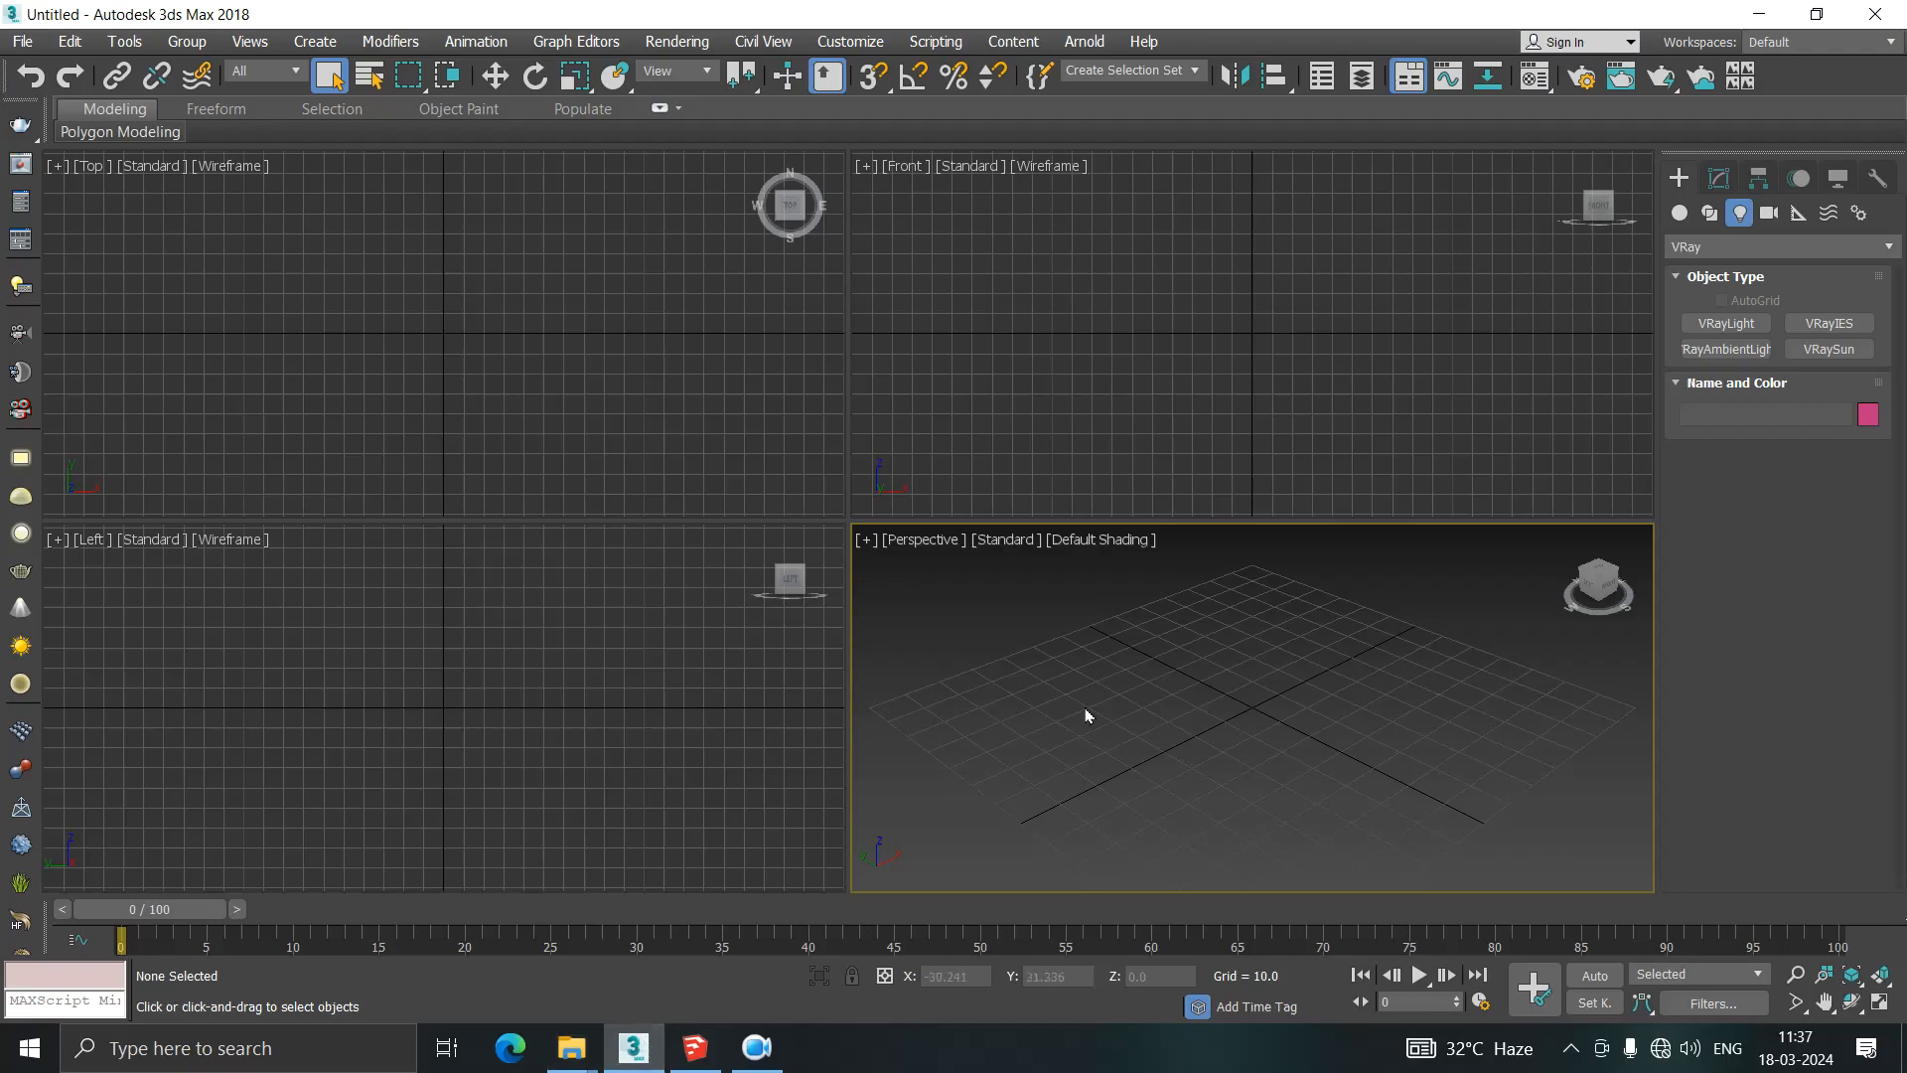
click(277, 311)
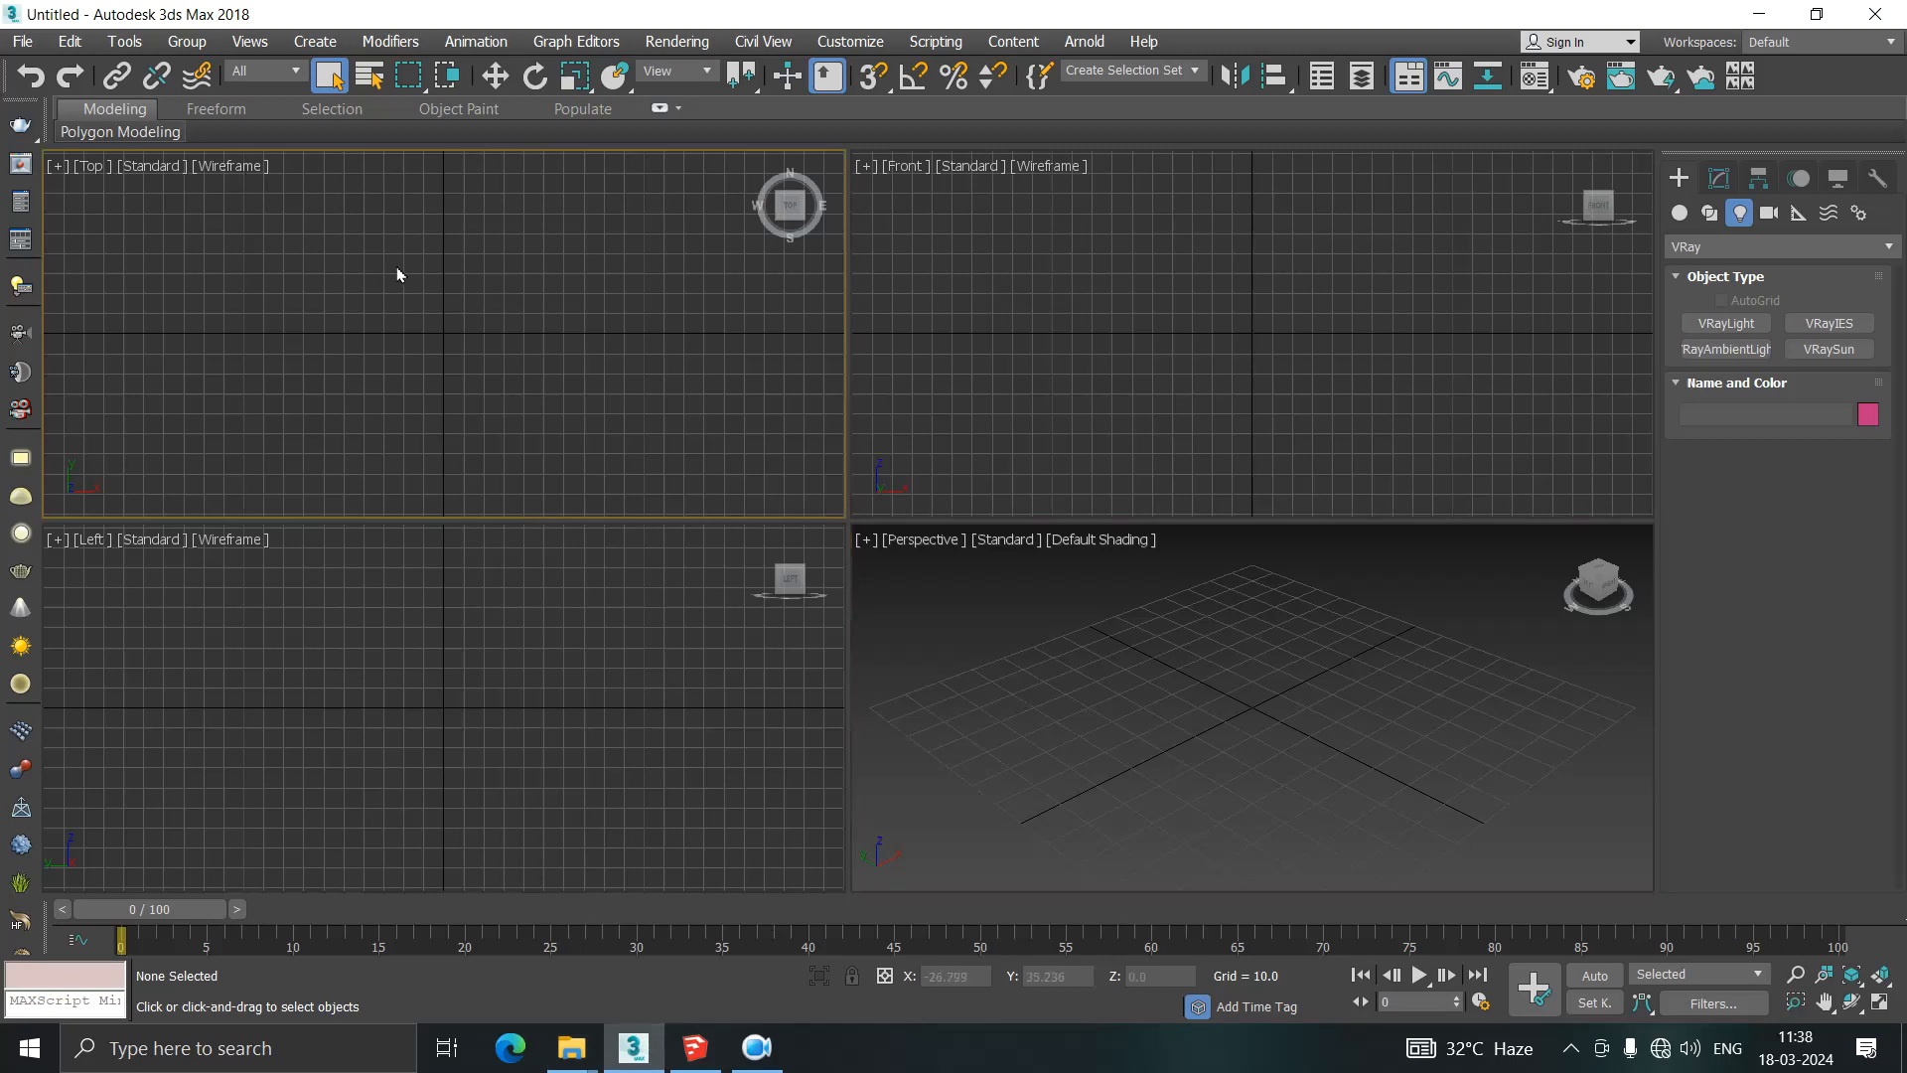
click(22, 41)
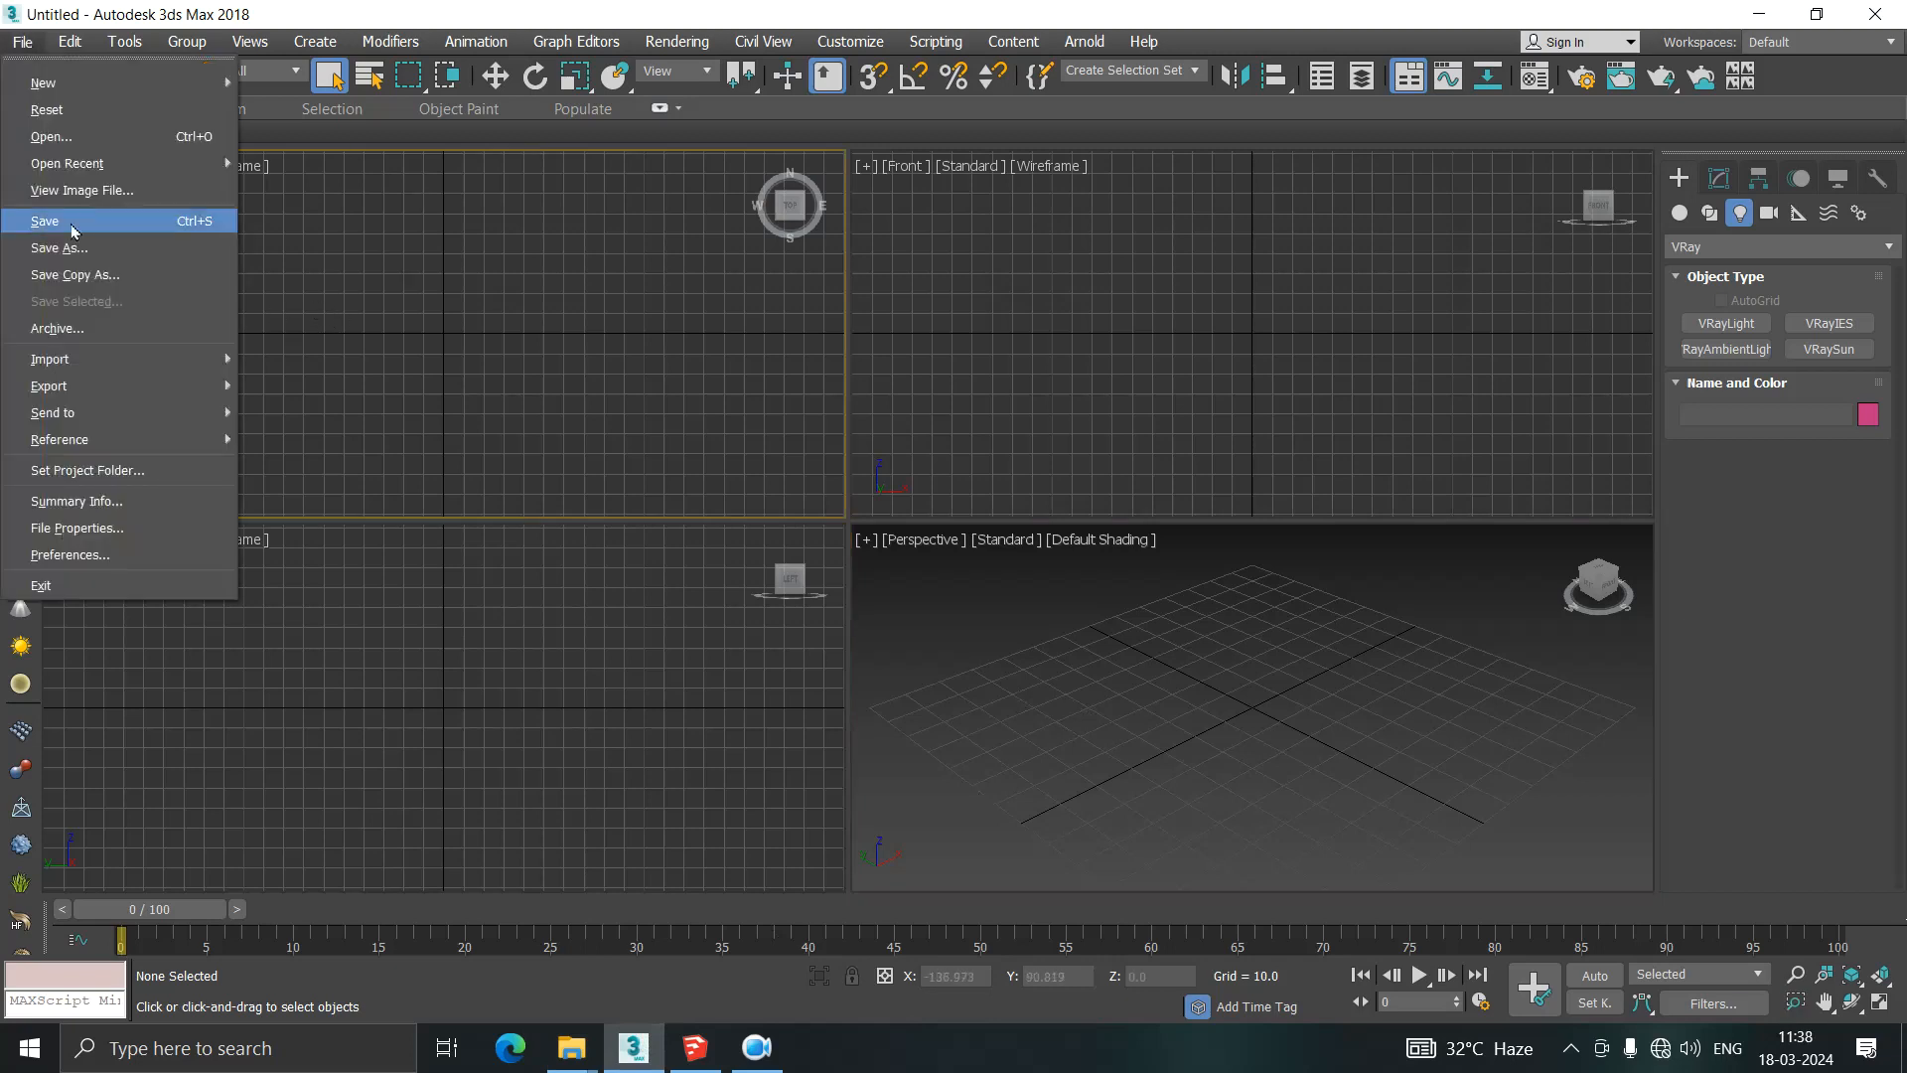
mouse_move(79, 372)
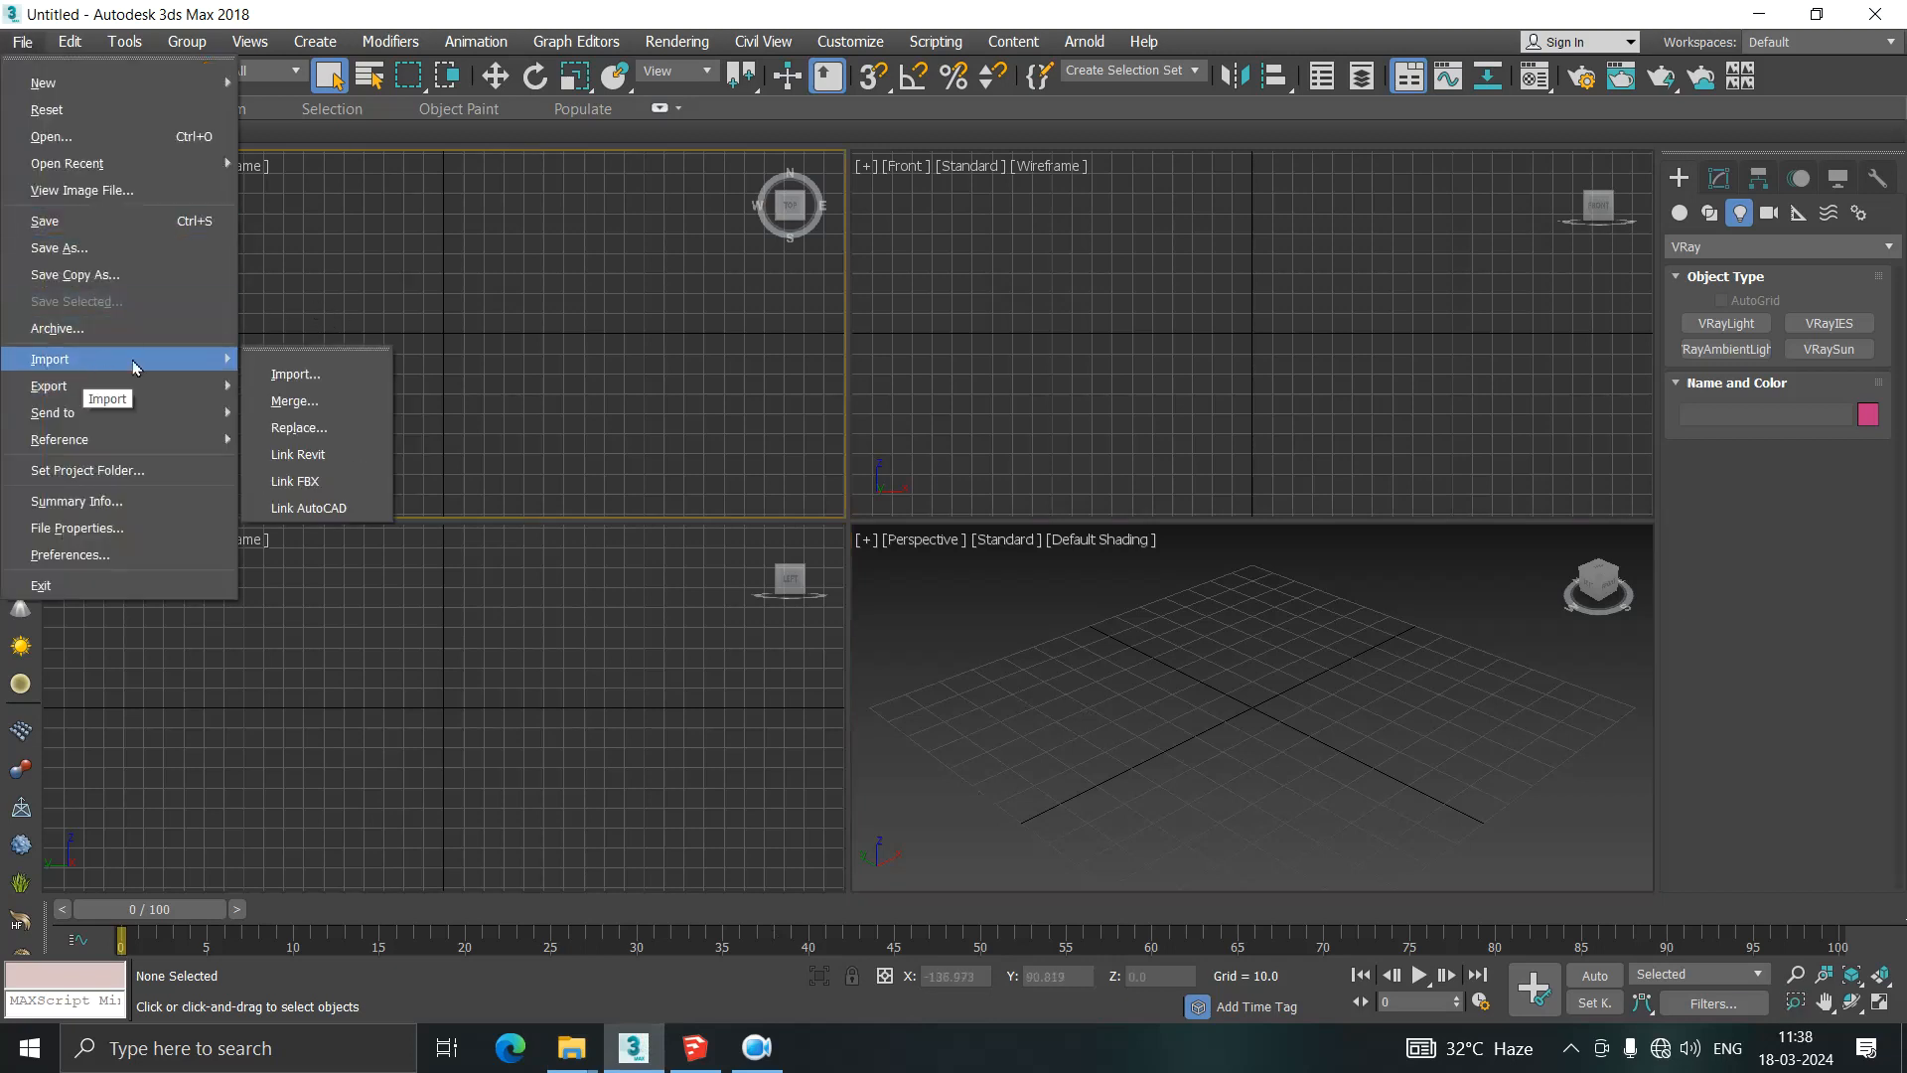
click(339, 404)
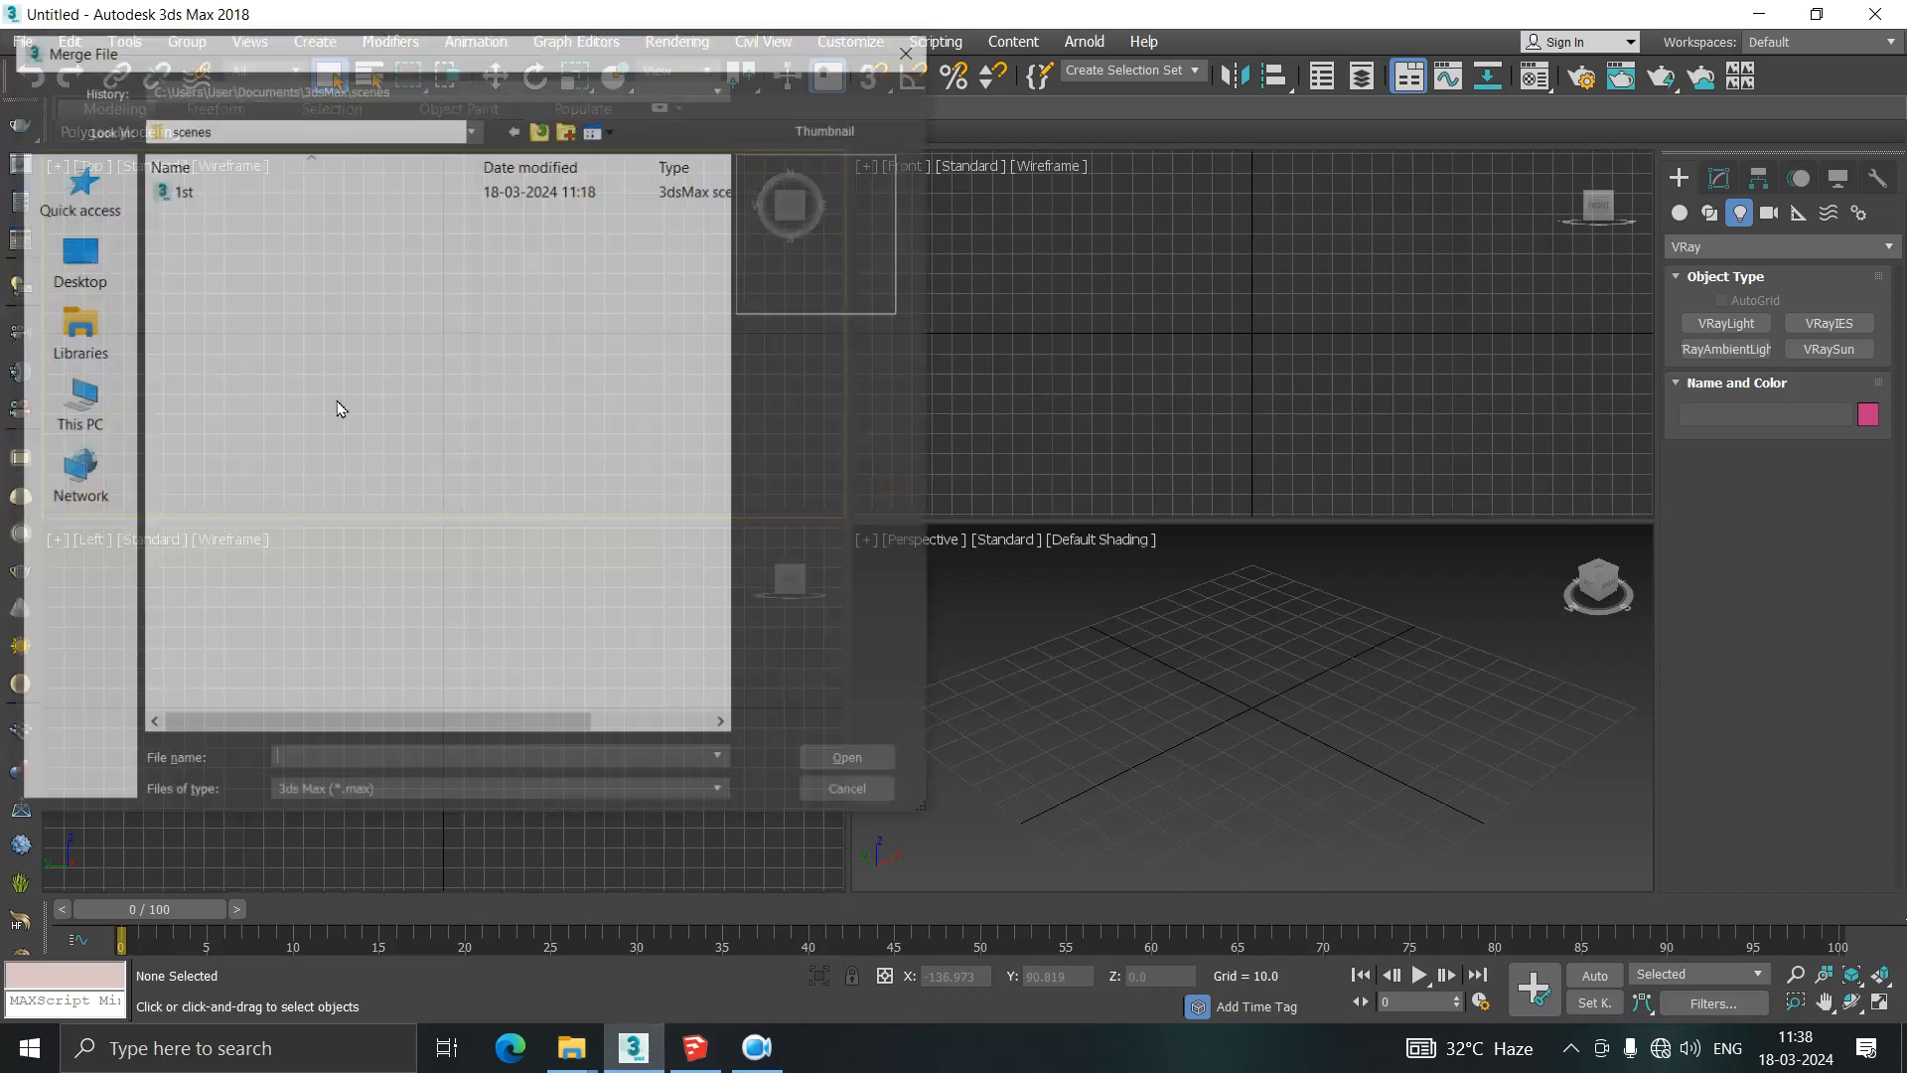
right_click(361, 763)
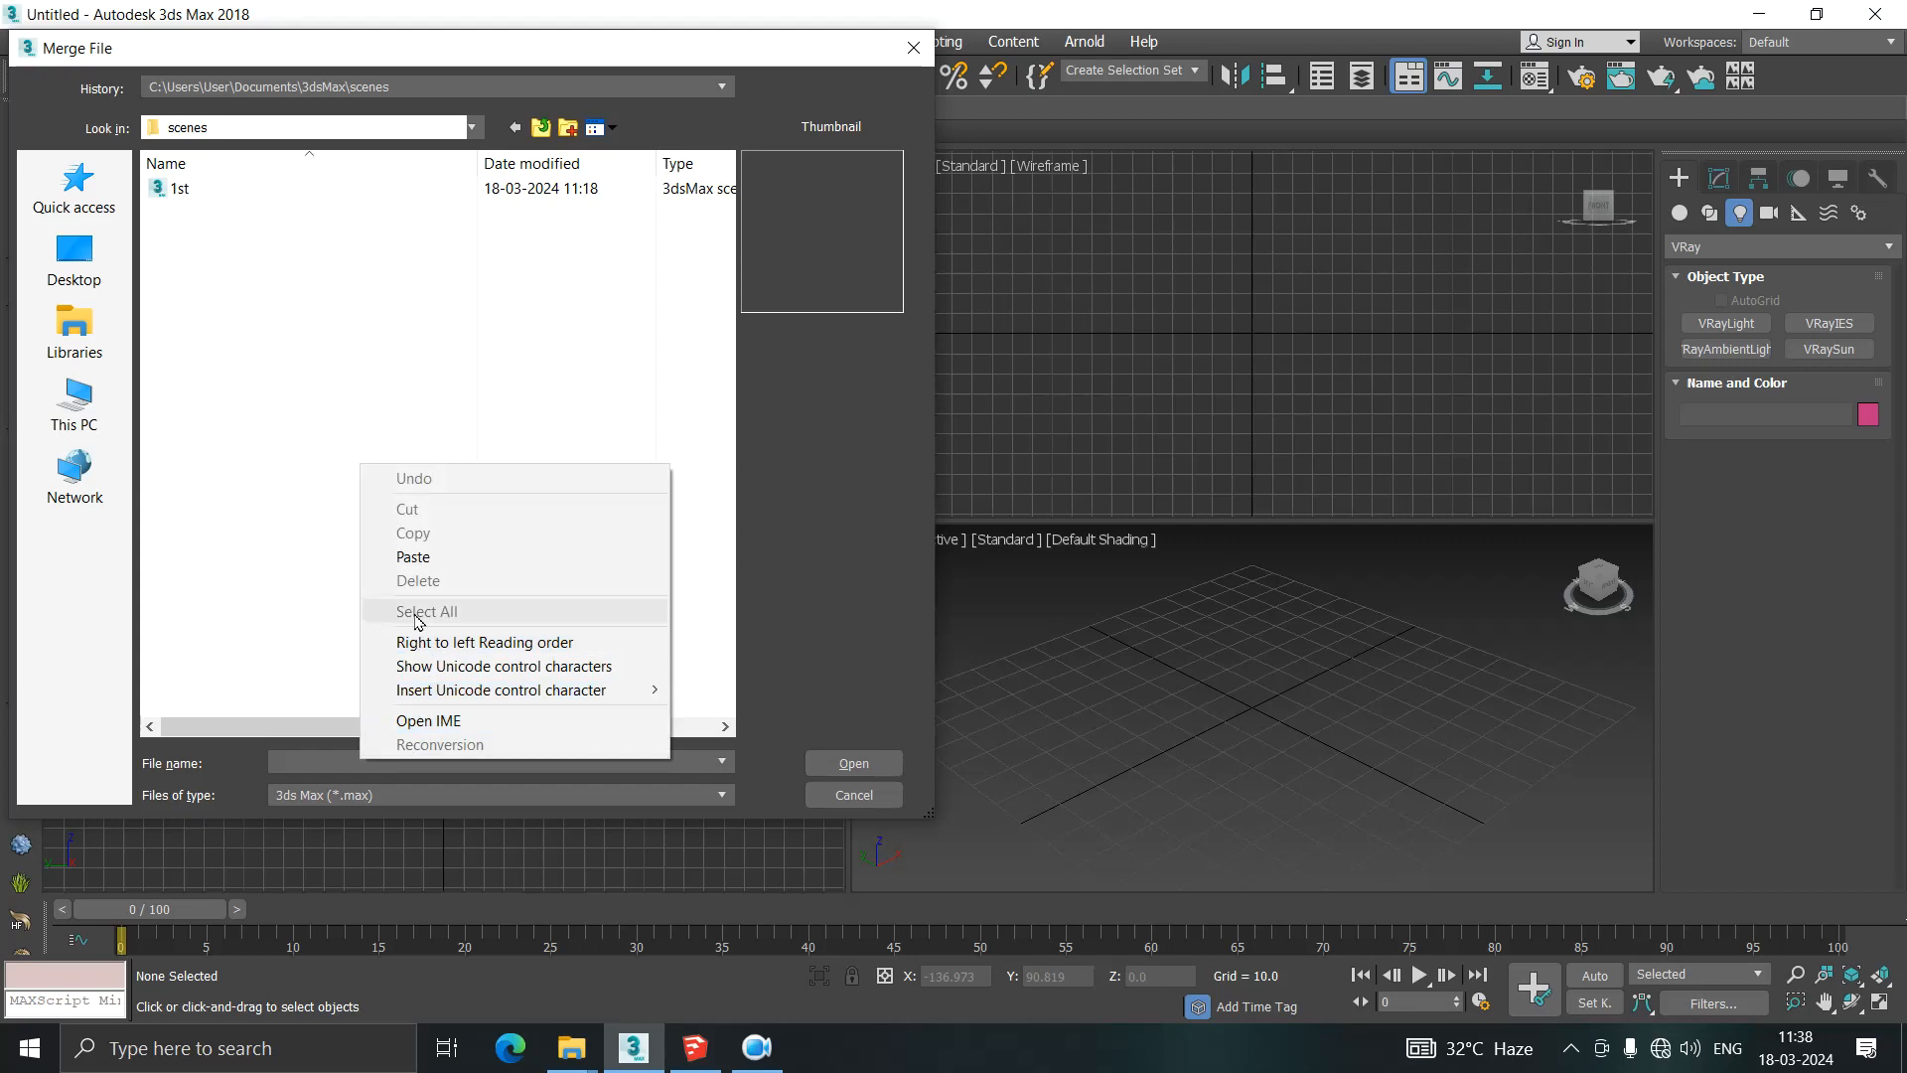
click(452, 559)
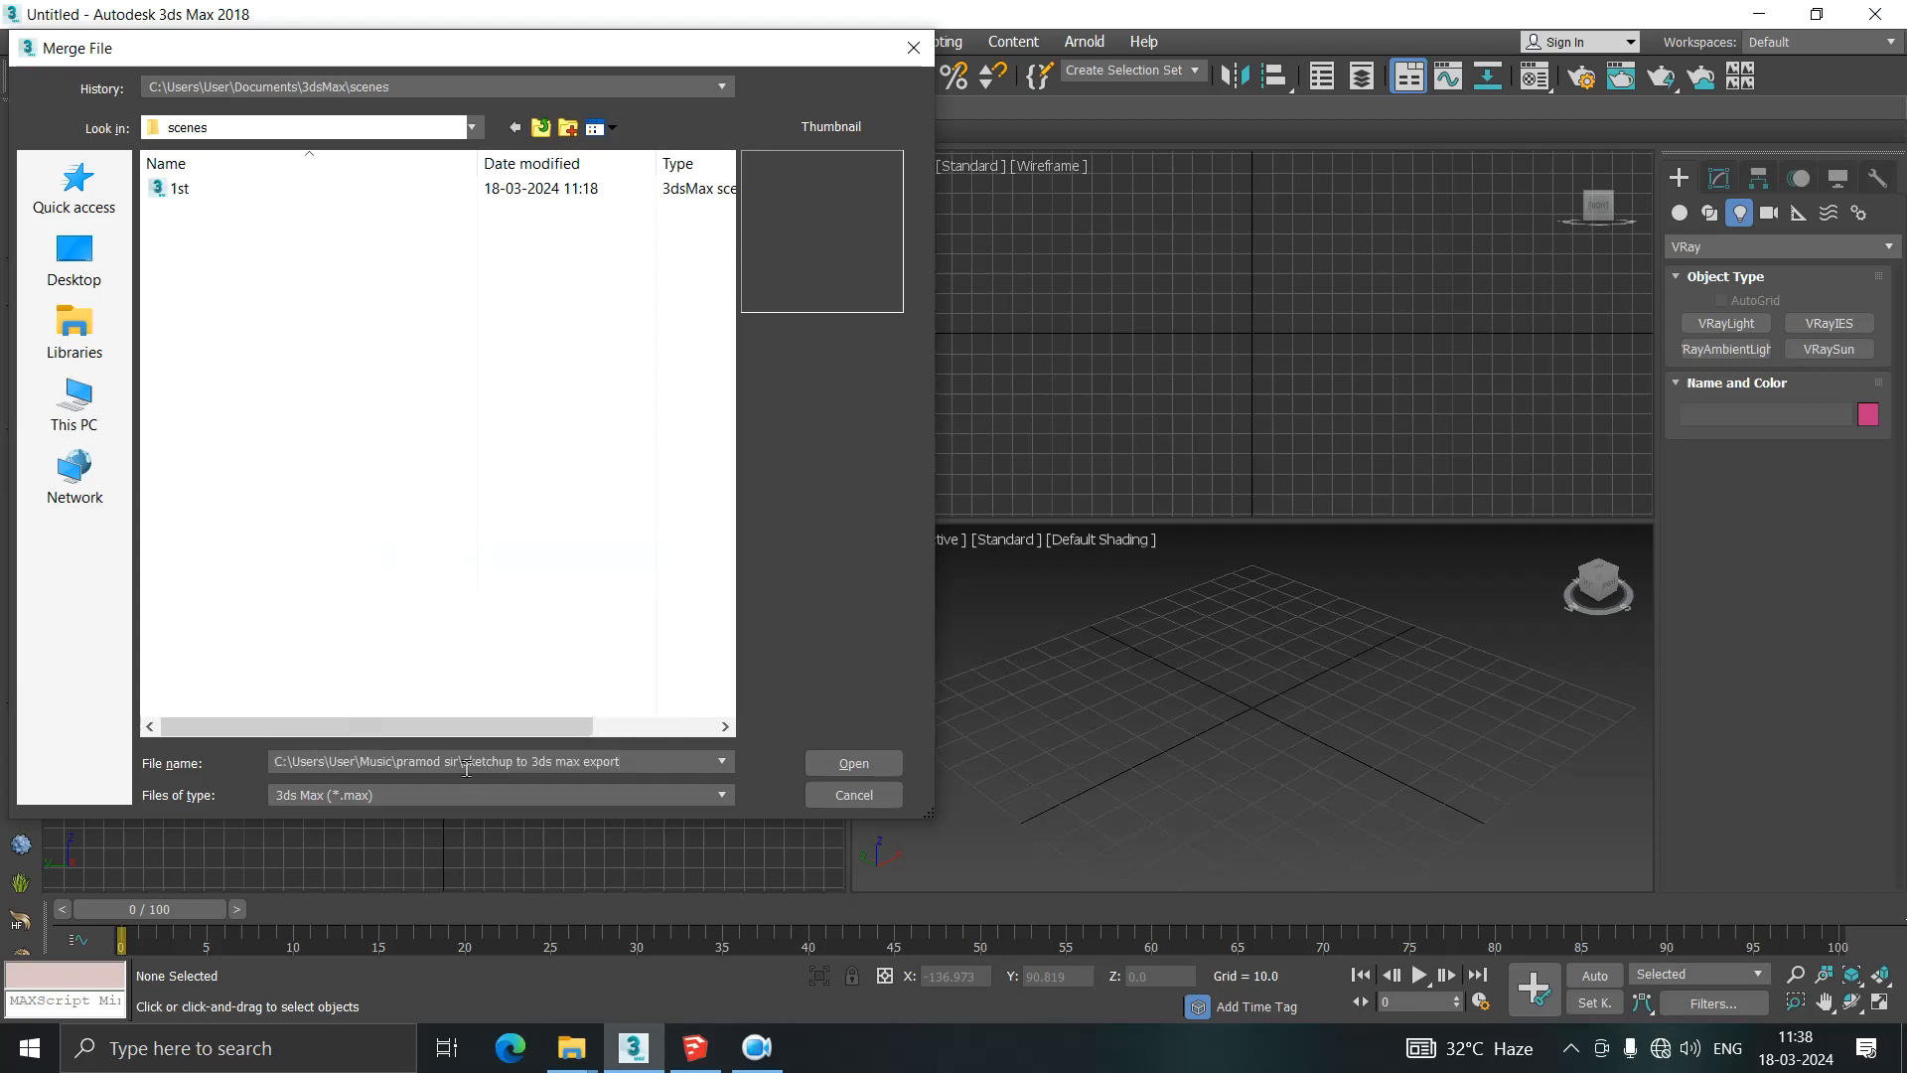
click(840, 764)
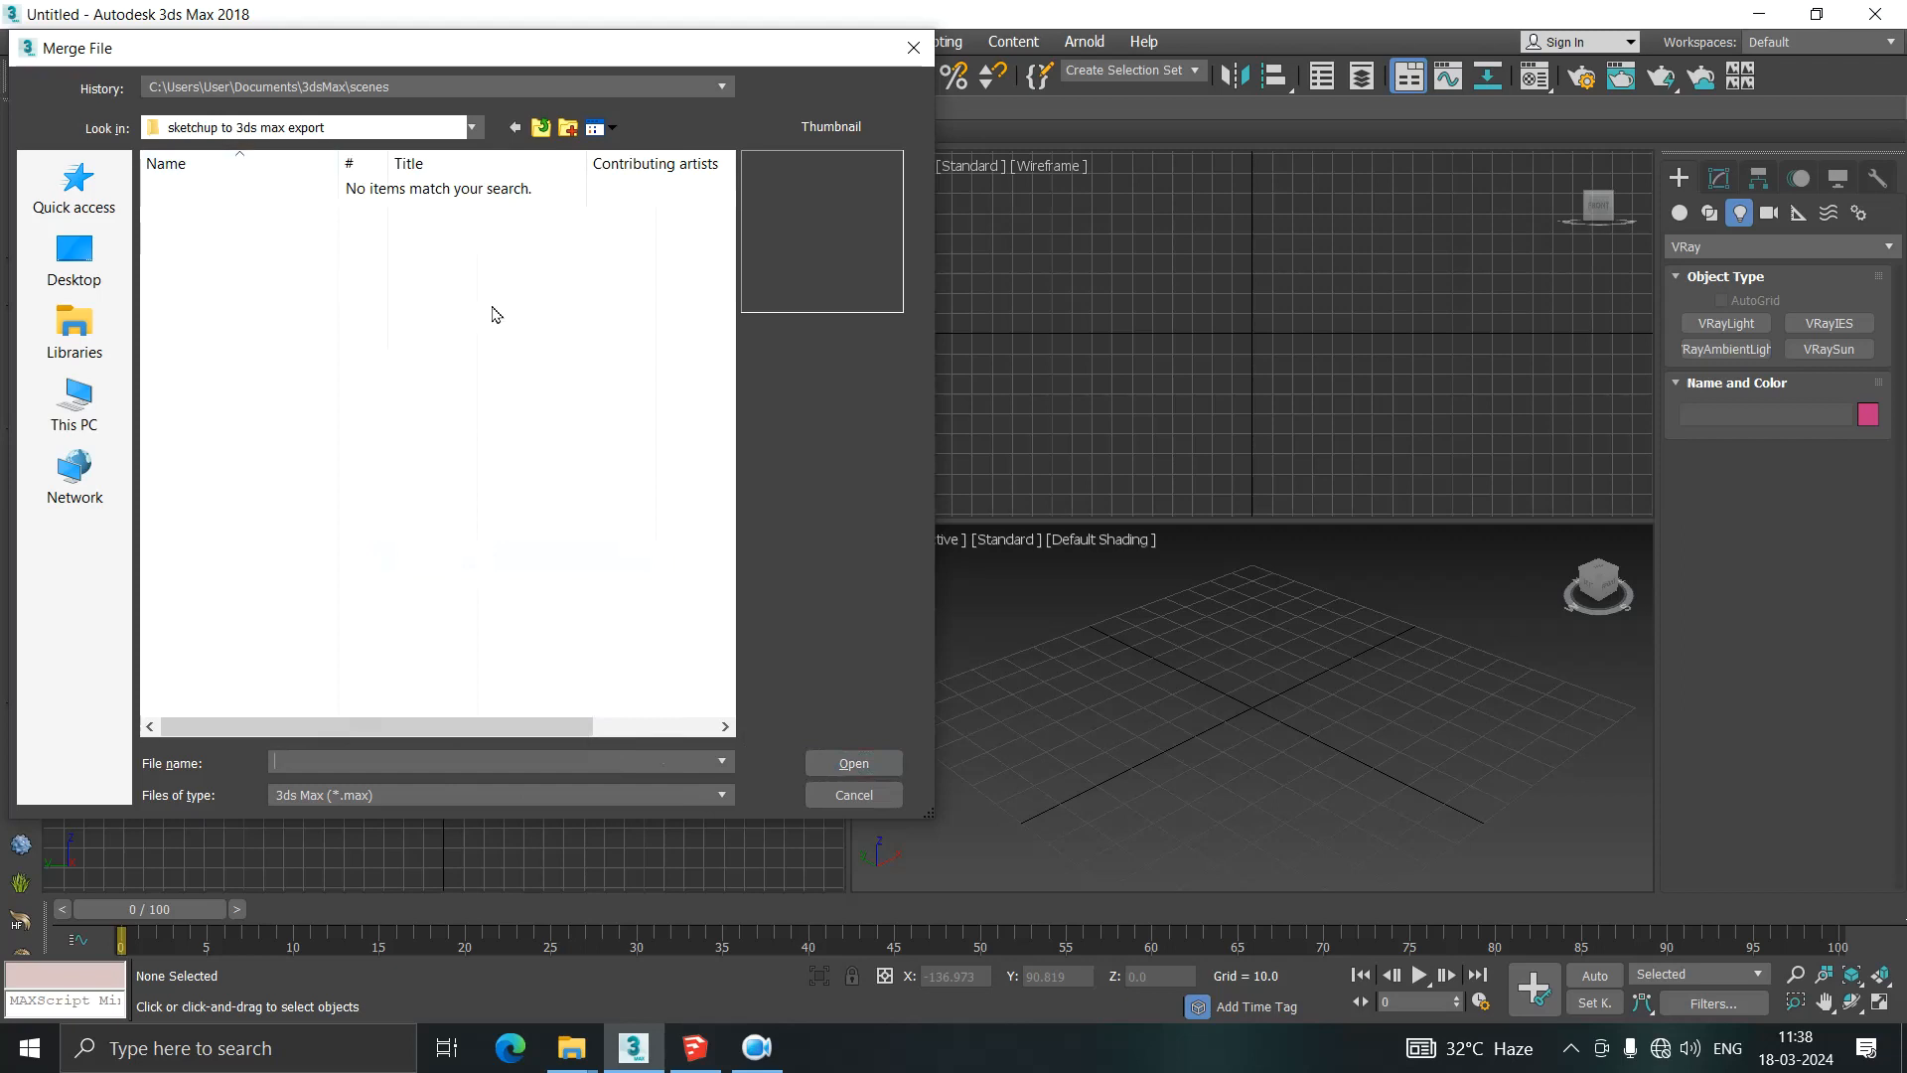
click(372, 797)
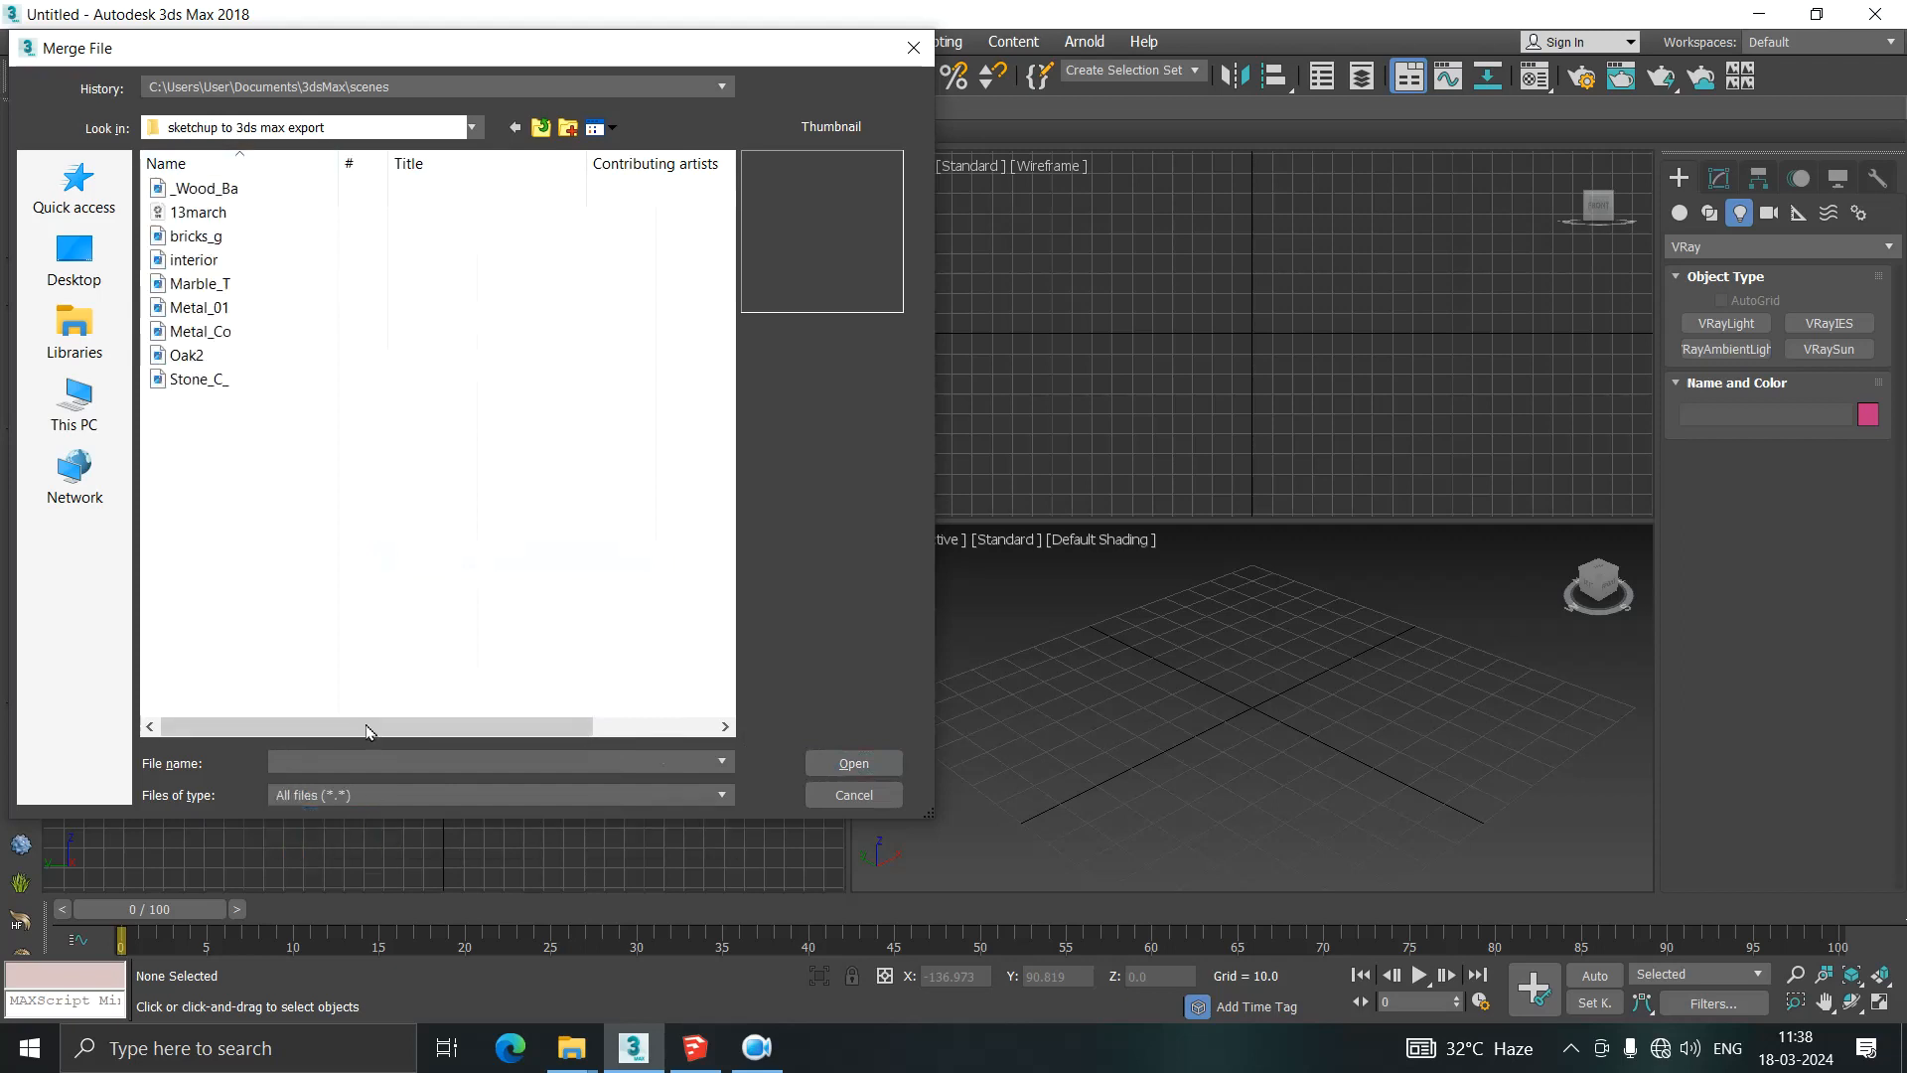
Step: Import the 13march file, merging its objects with the current scene and converting units
click(209, 214)
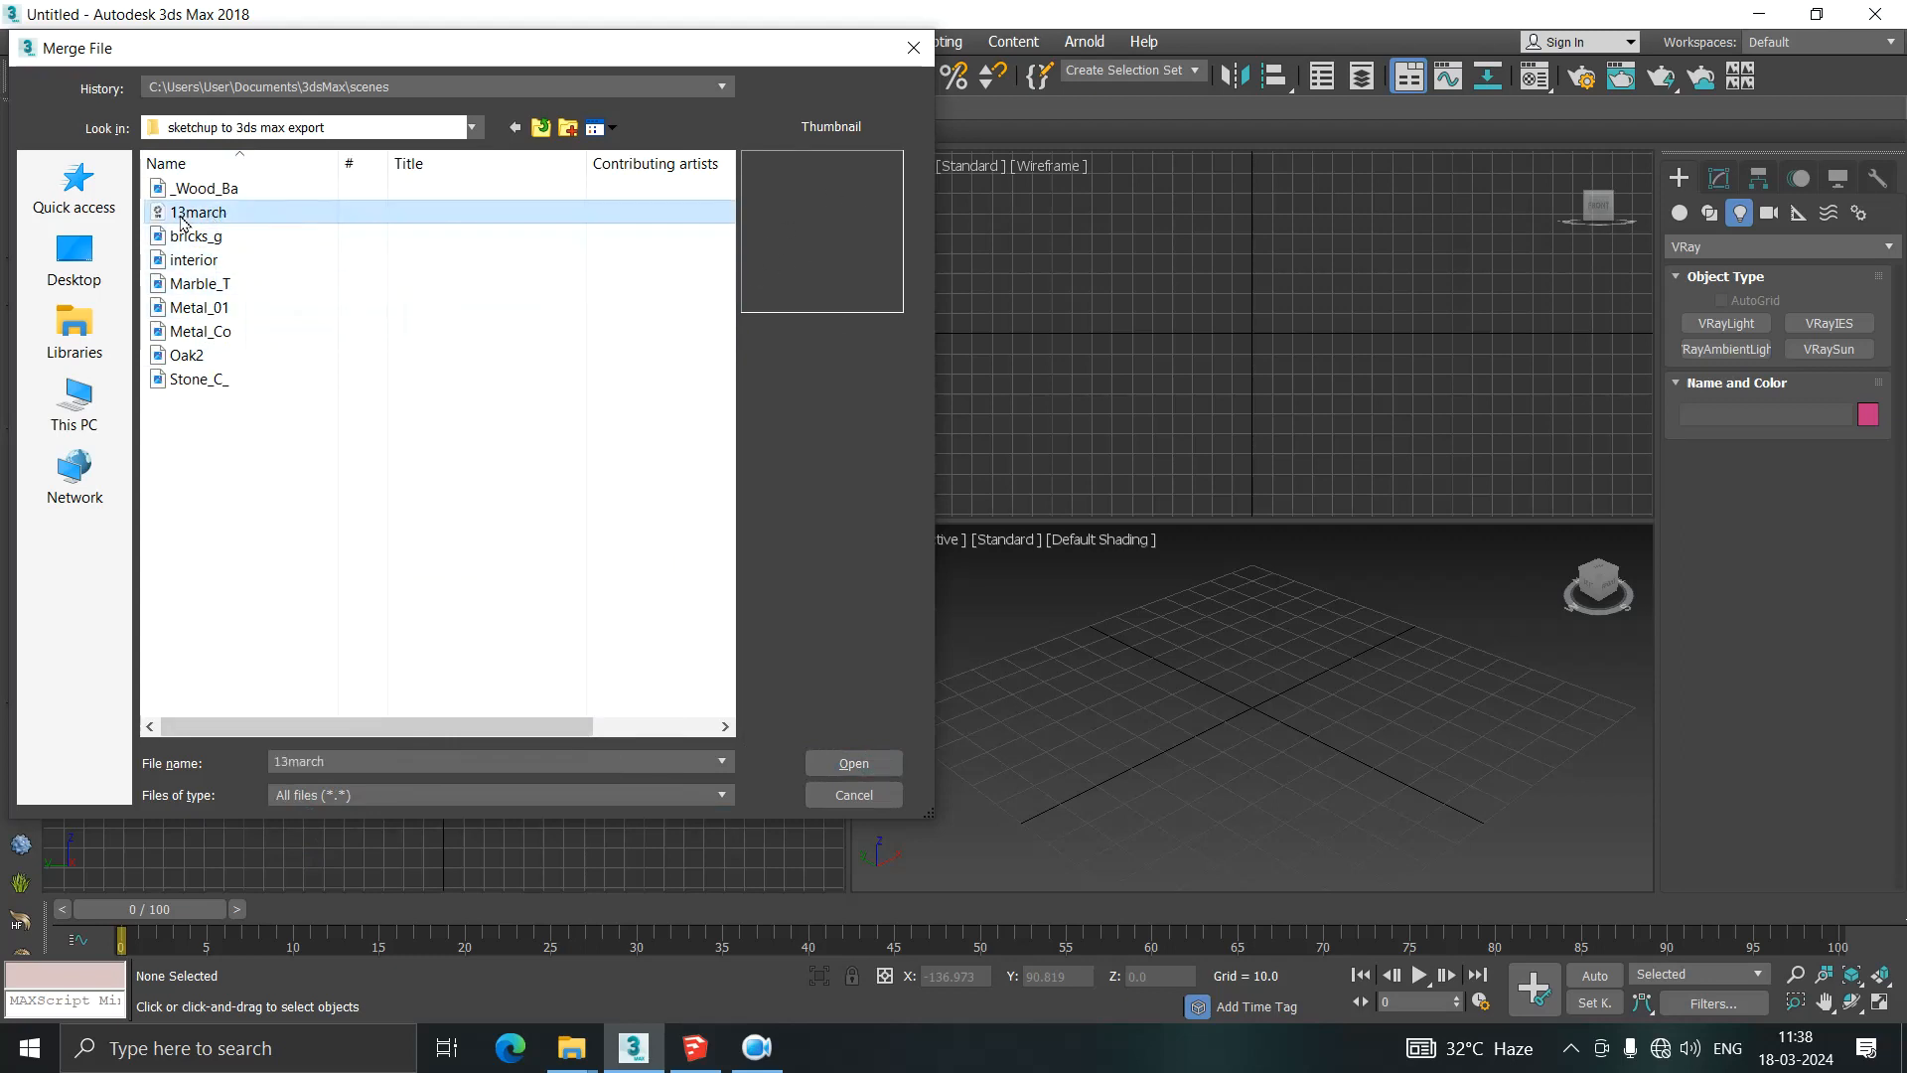
click(695, 1048)
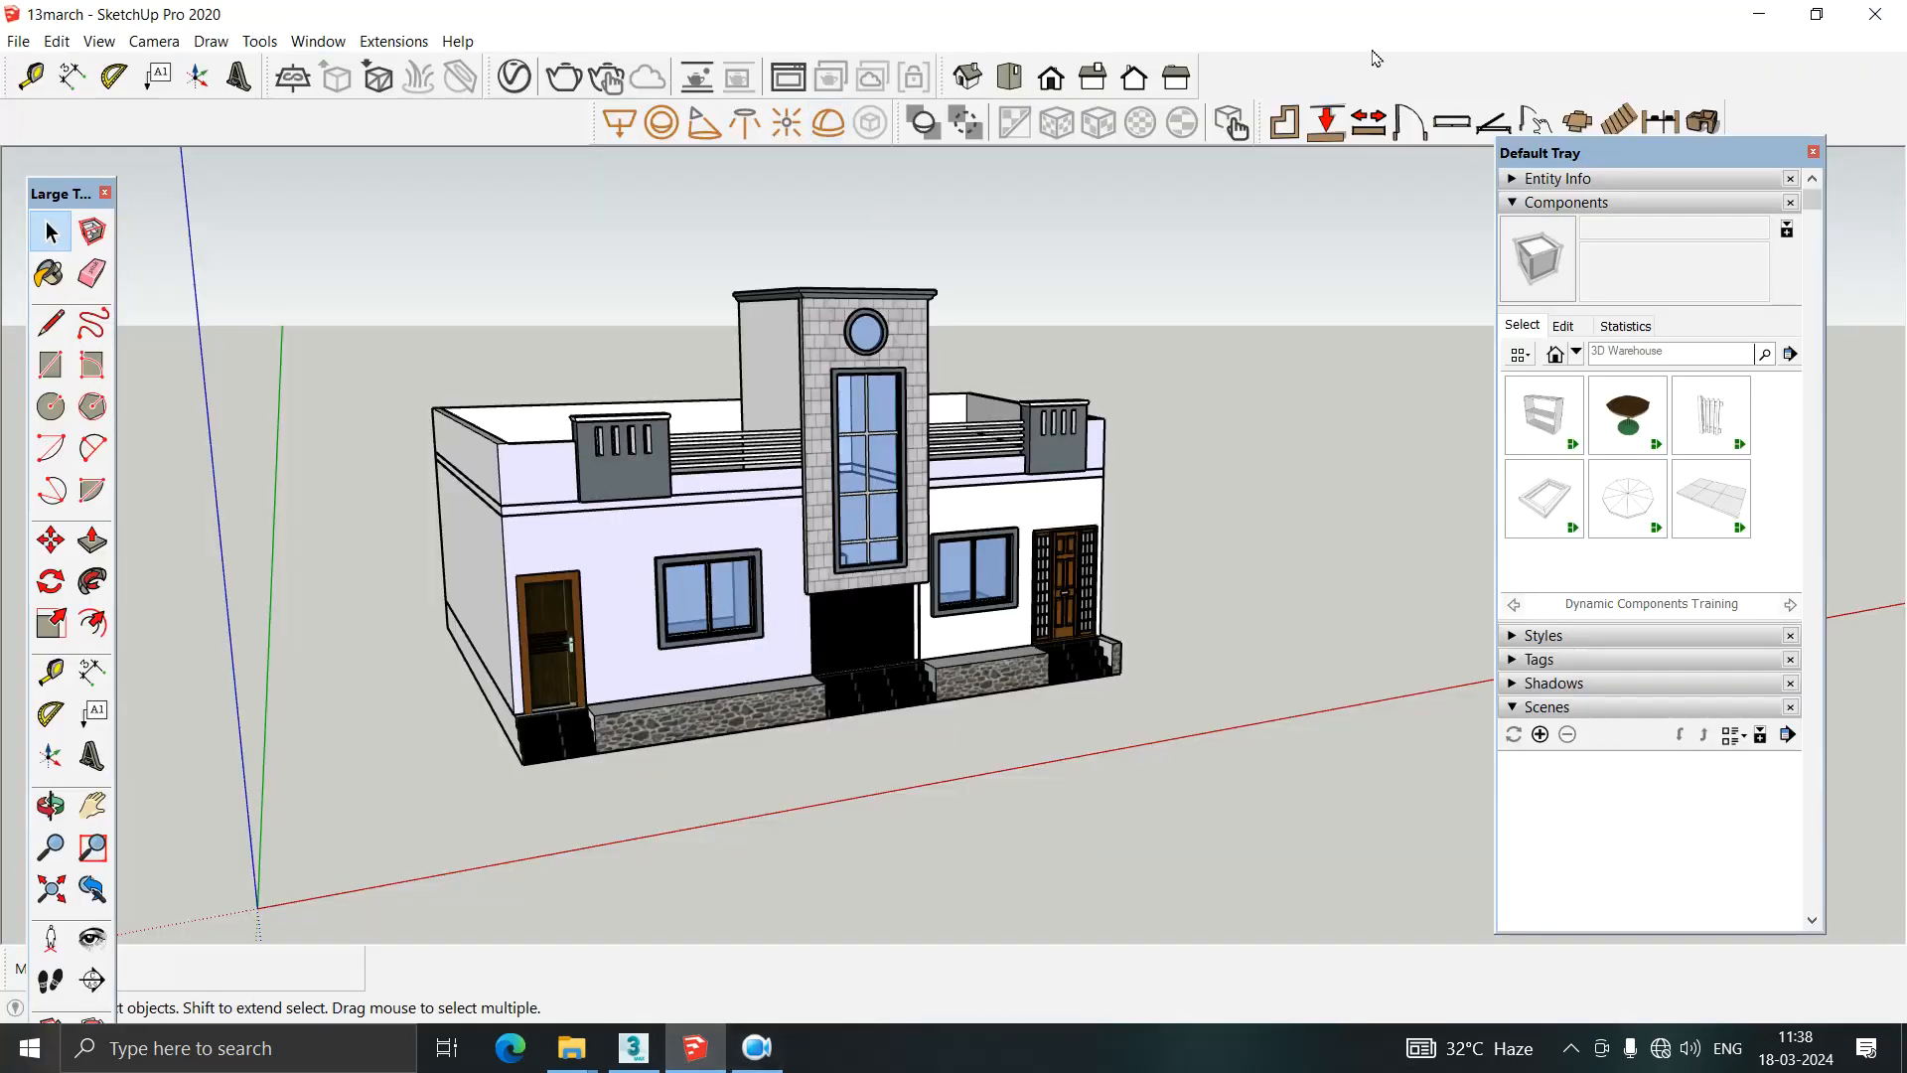
click(1738, 16)
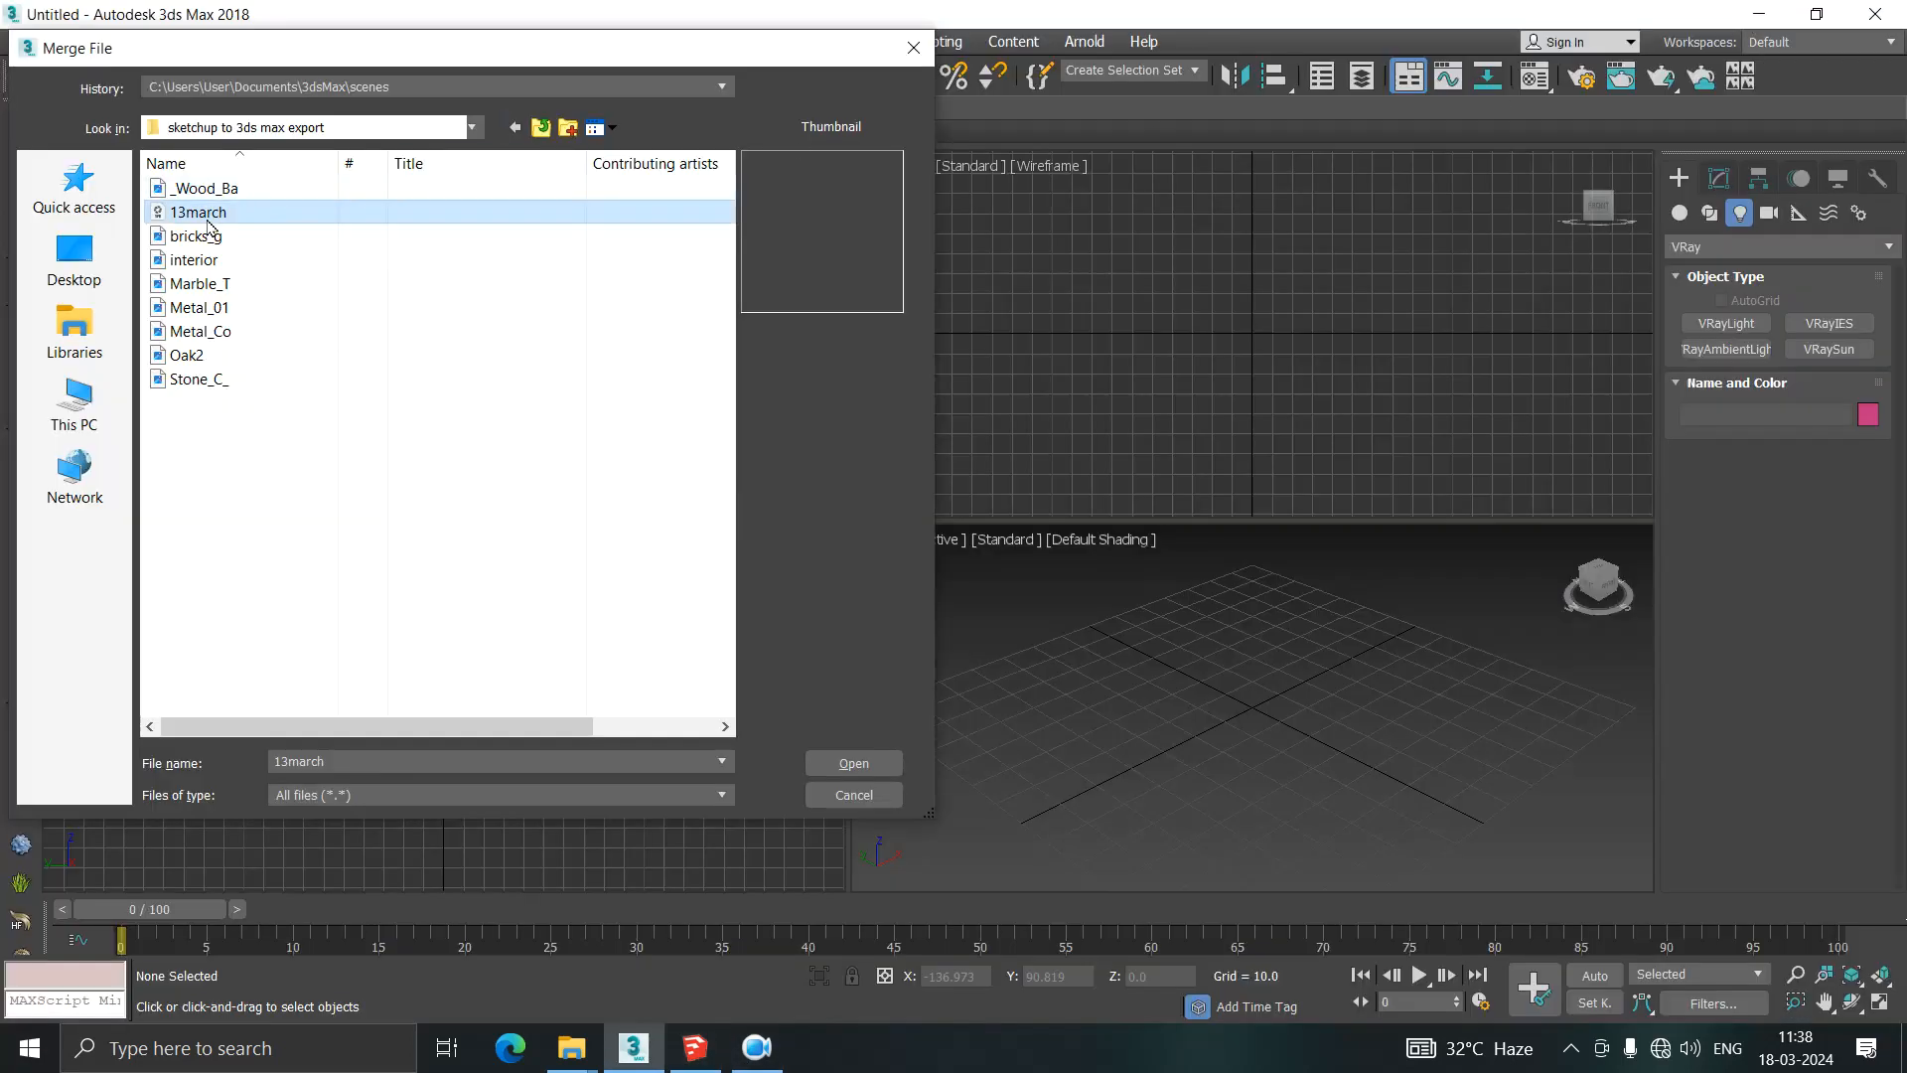
click(854, 763)
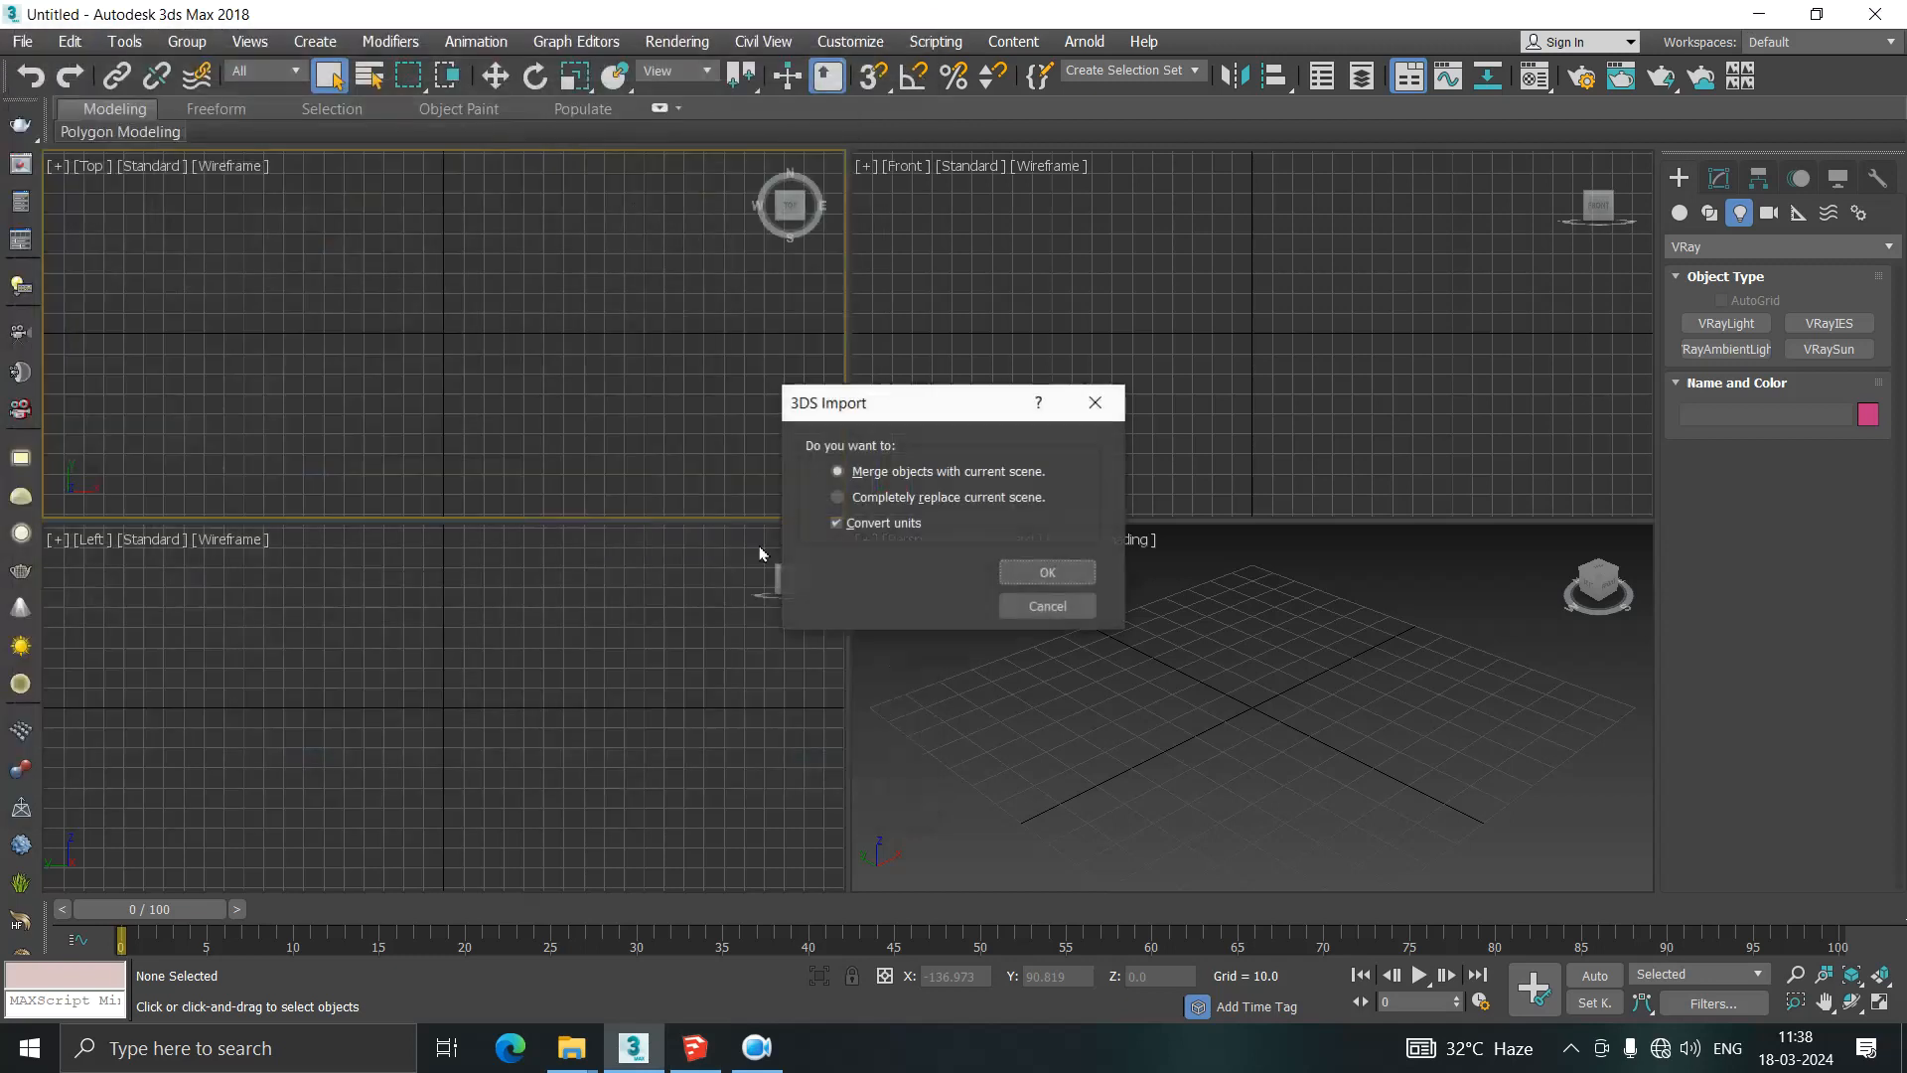
drag(962, 431, 889, 300)
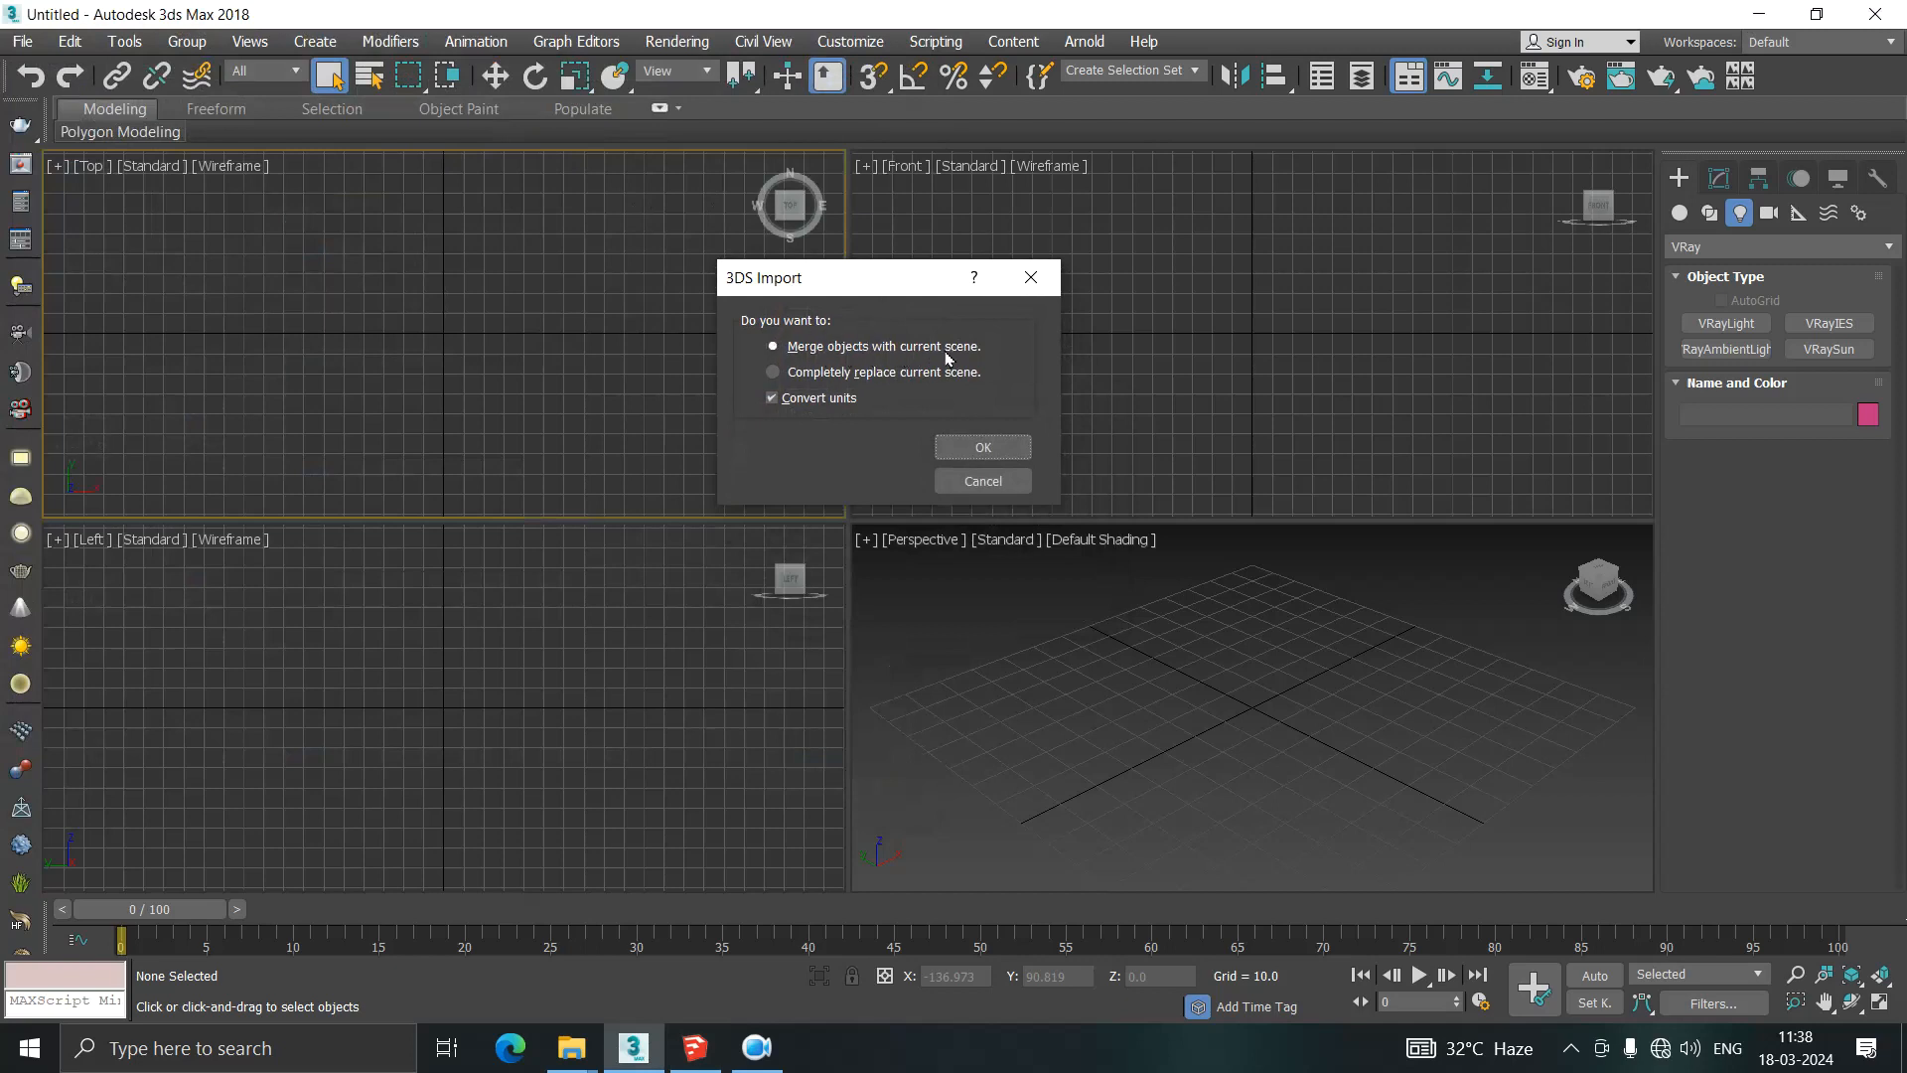
click(1028, 447)
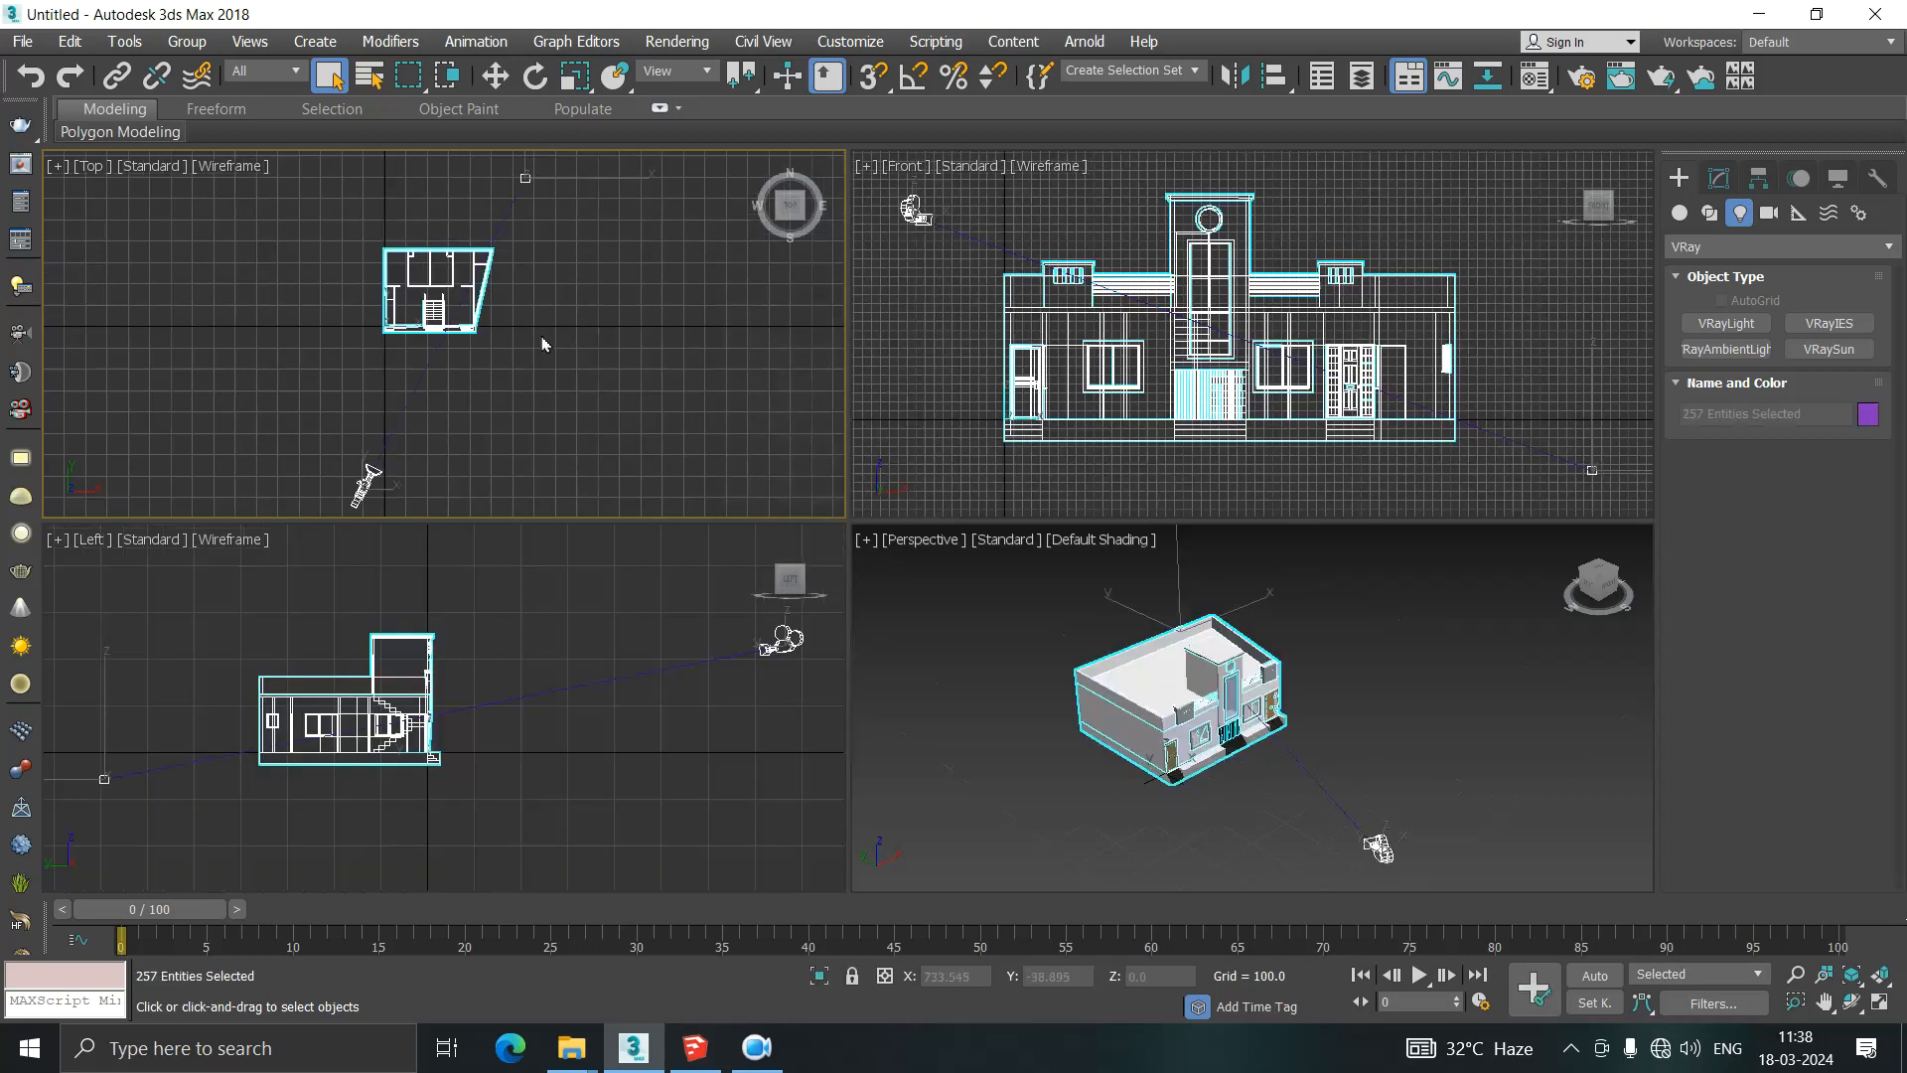
Step: Examine the imported house and its camera in the top, front, left and perspective views
scroll(474, 384, up, 6)
scroll(473, 383, down, 3)
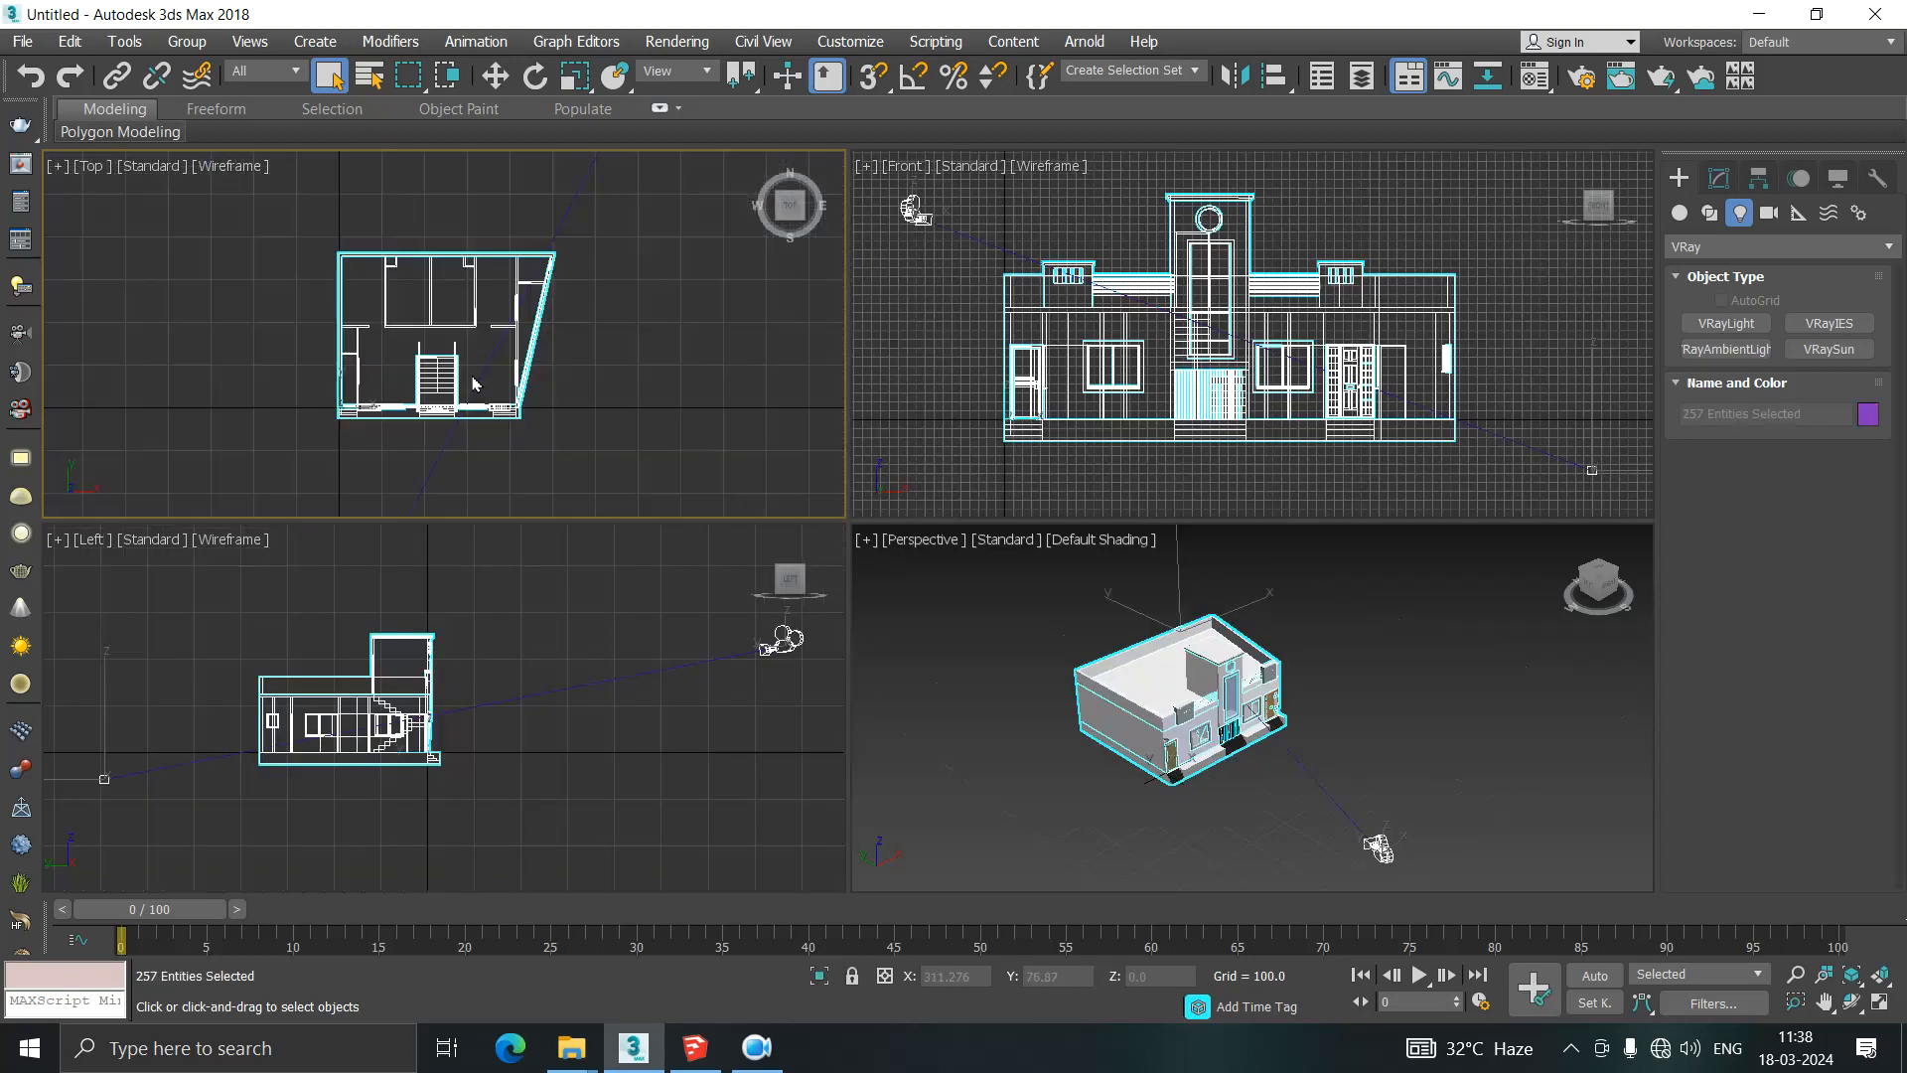
scroll(1214, 300, up, 2)
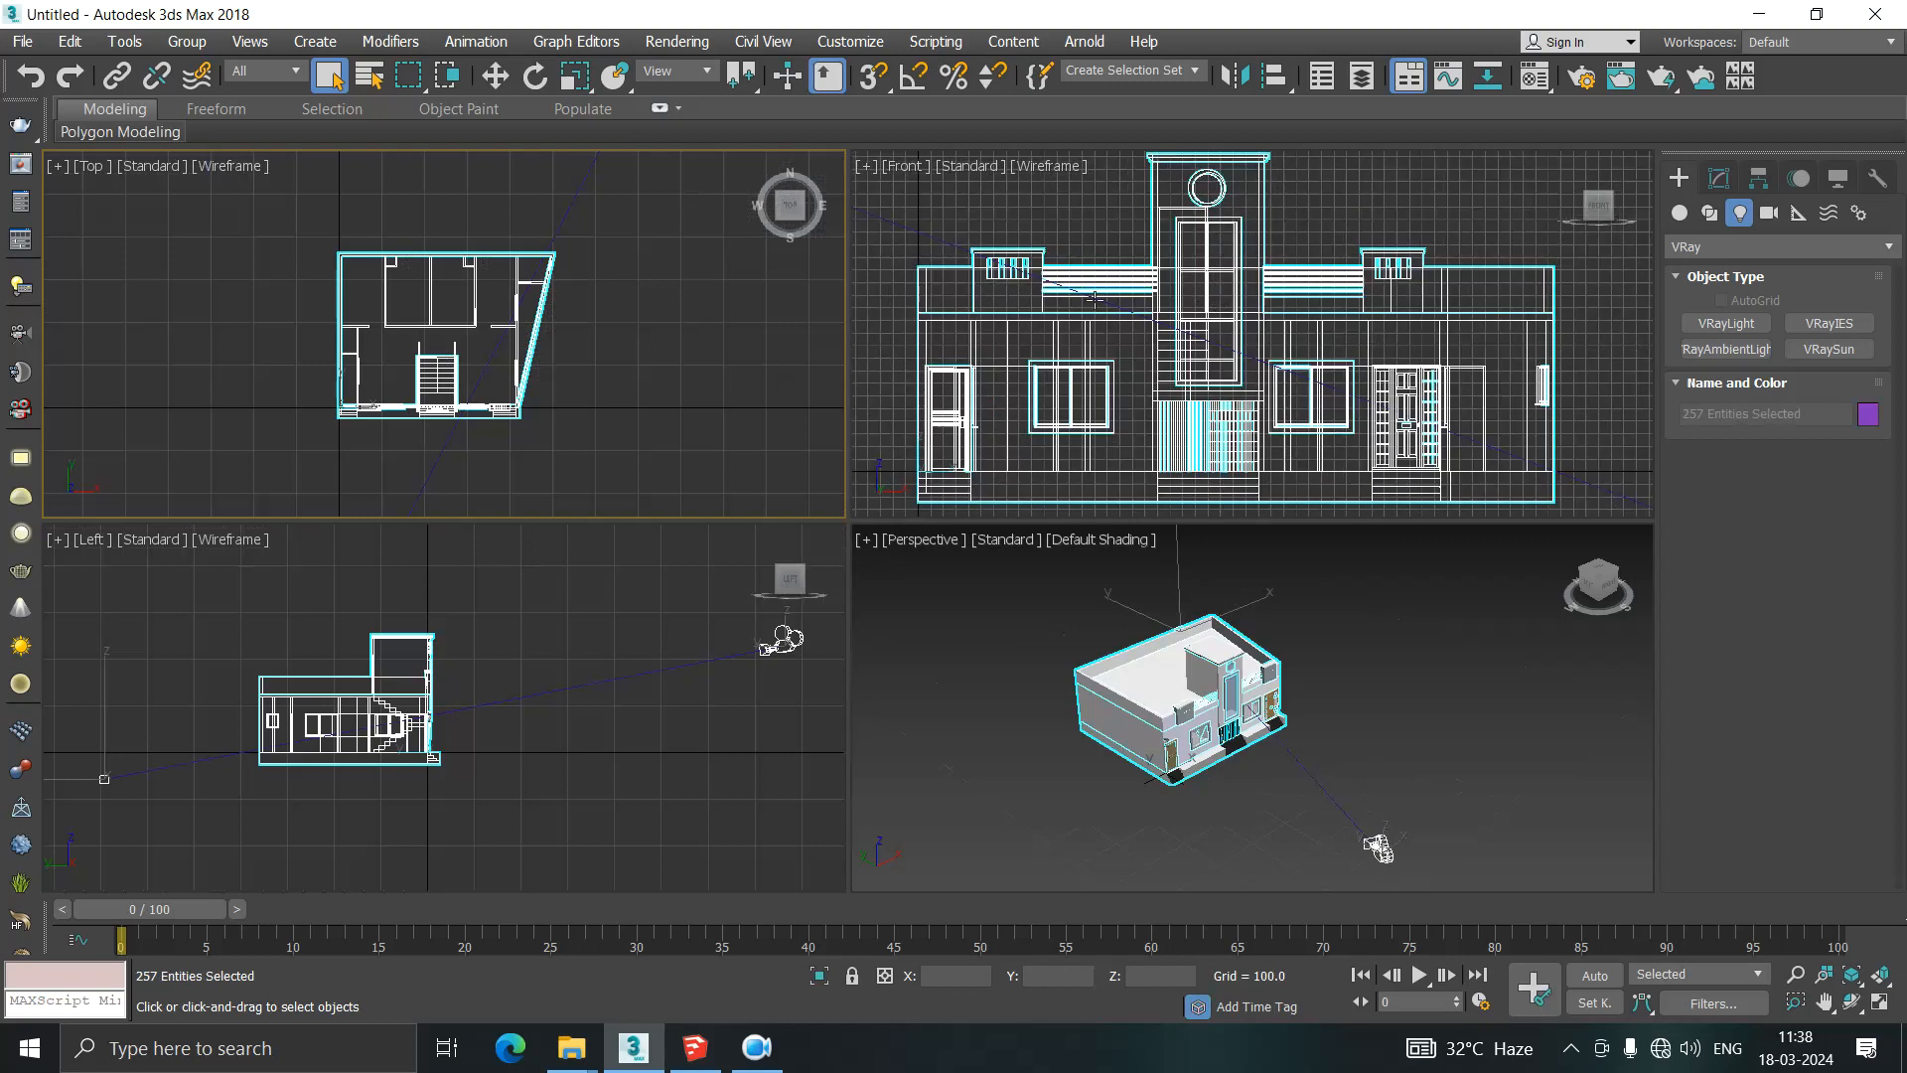
middle_drag(262, 614, 247, 672)
middle_drag(1113, 681, 1111, 722)
scroll(1175, 707, up, 5)
scroll(1192, 720, down, 6)
scroll(1173, 672, up, 1)
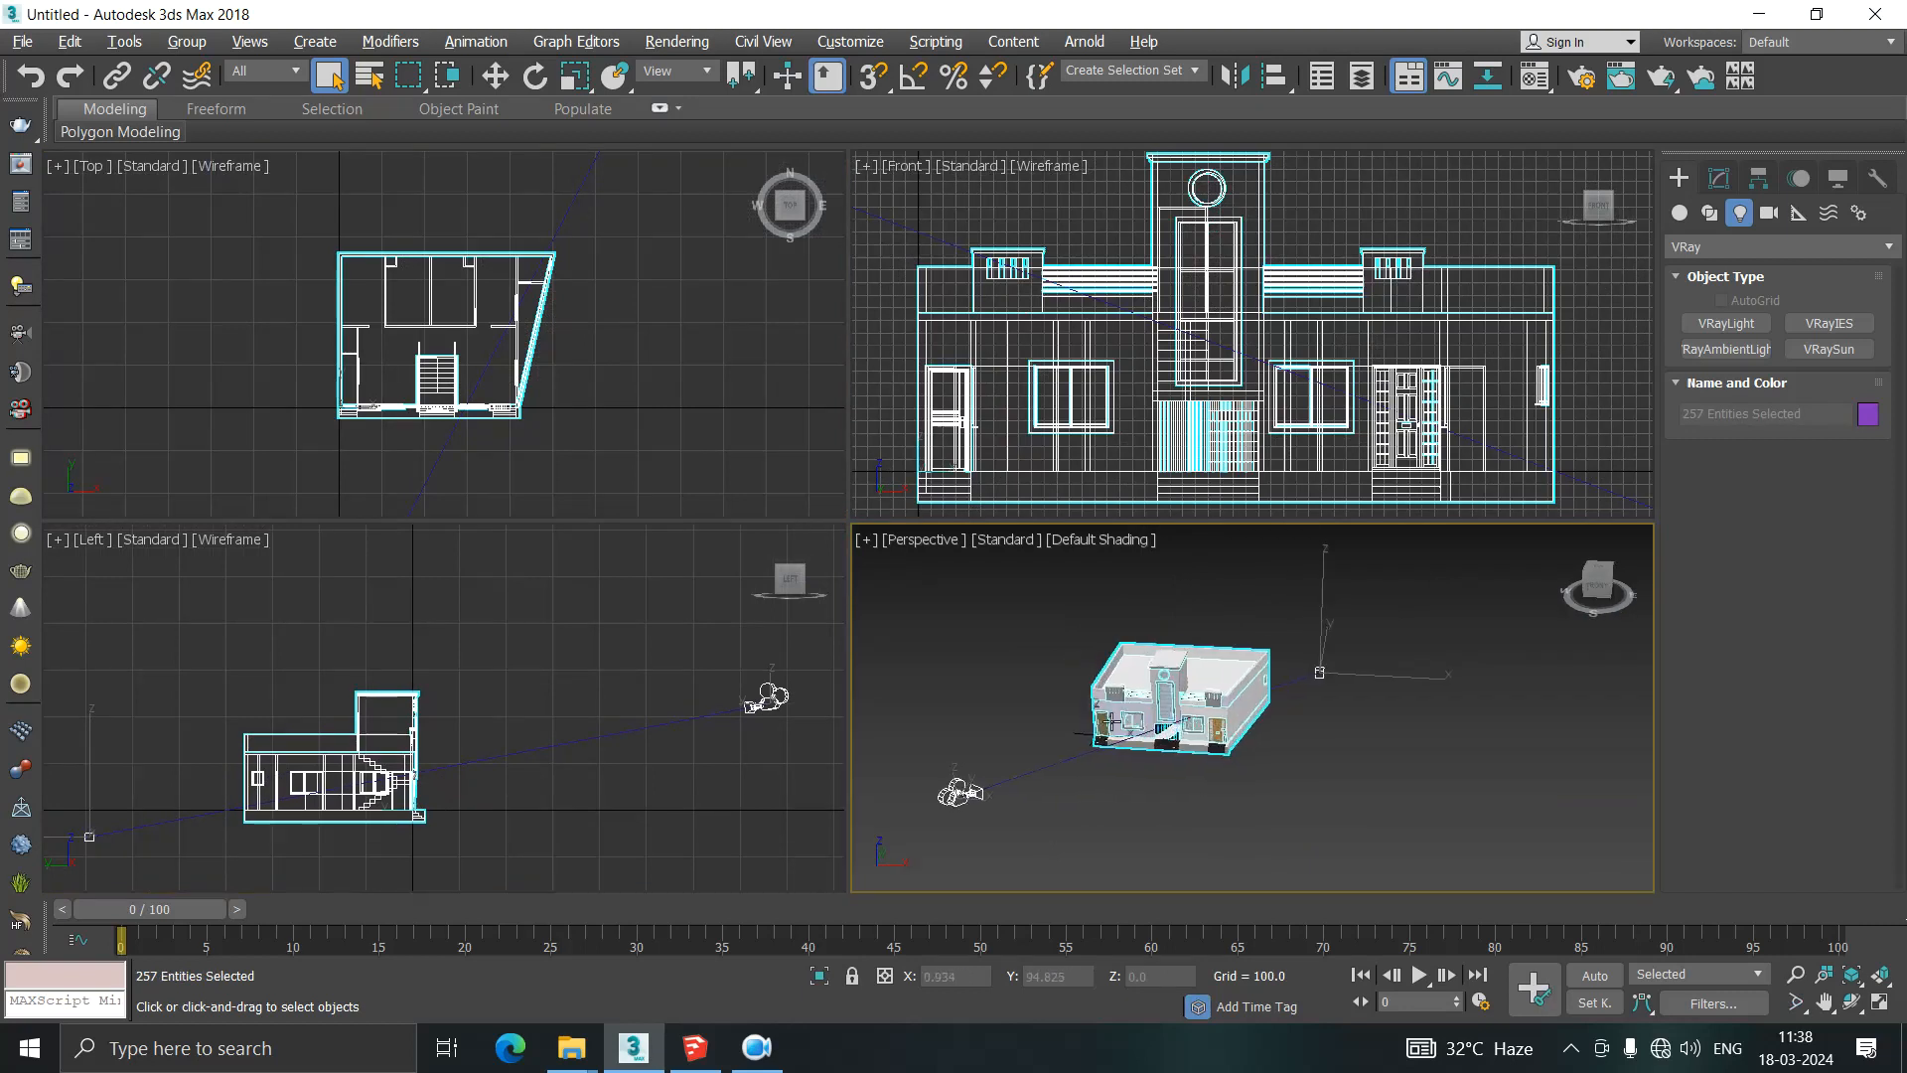
Step: Select the camera imported with the house model and delete it from the scene
click(957, 794)
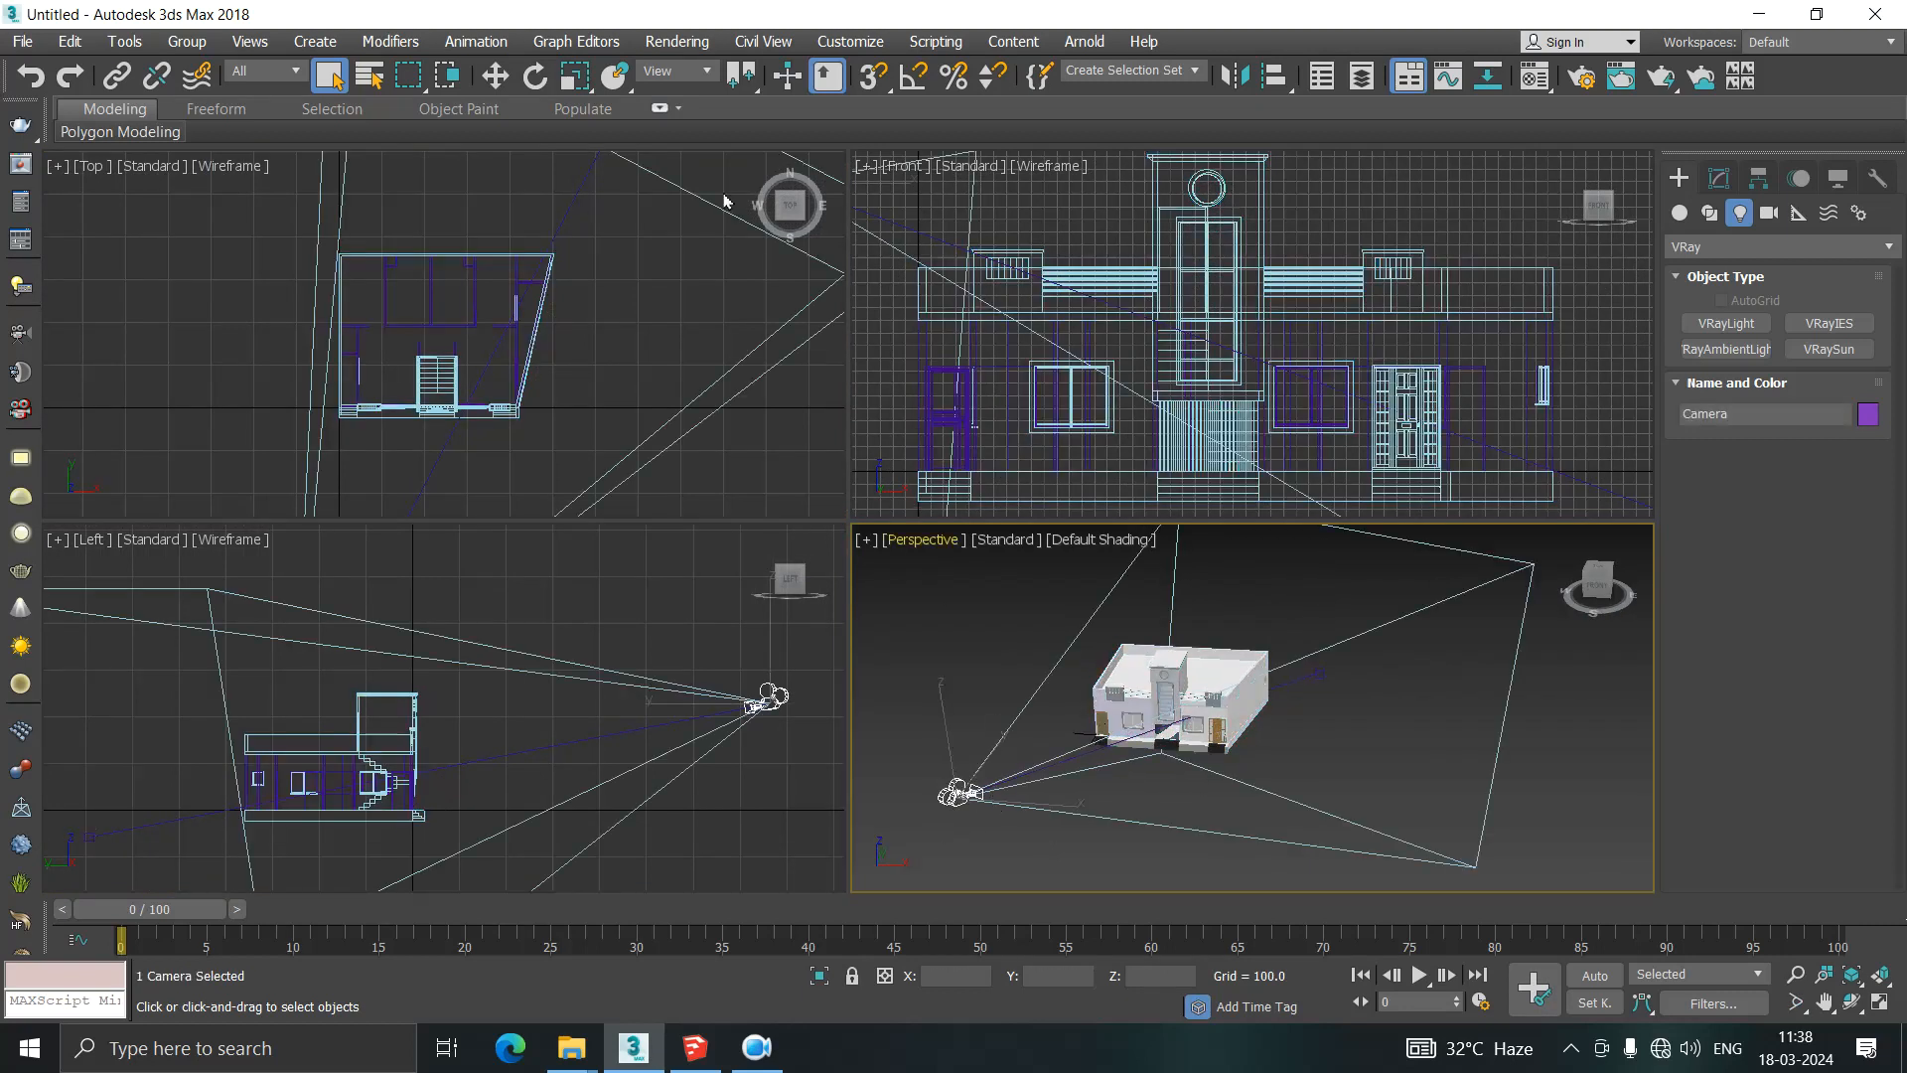
click(504, 81)
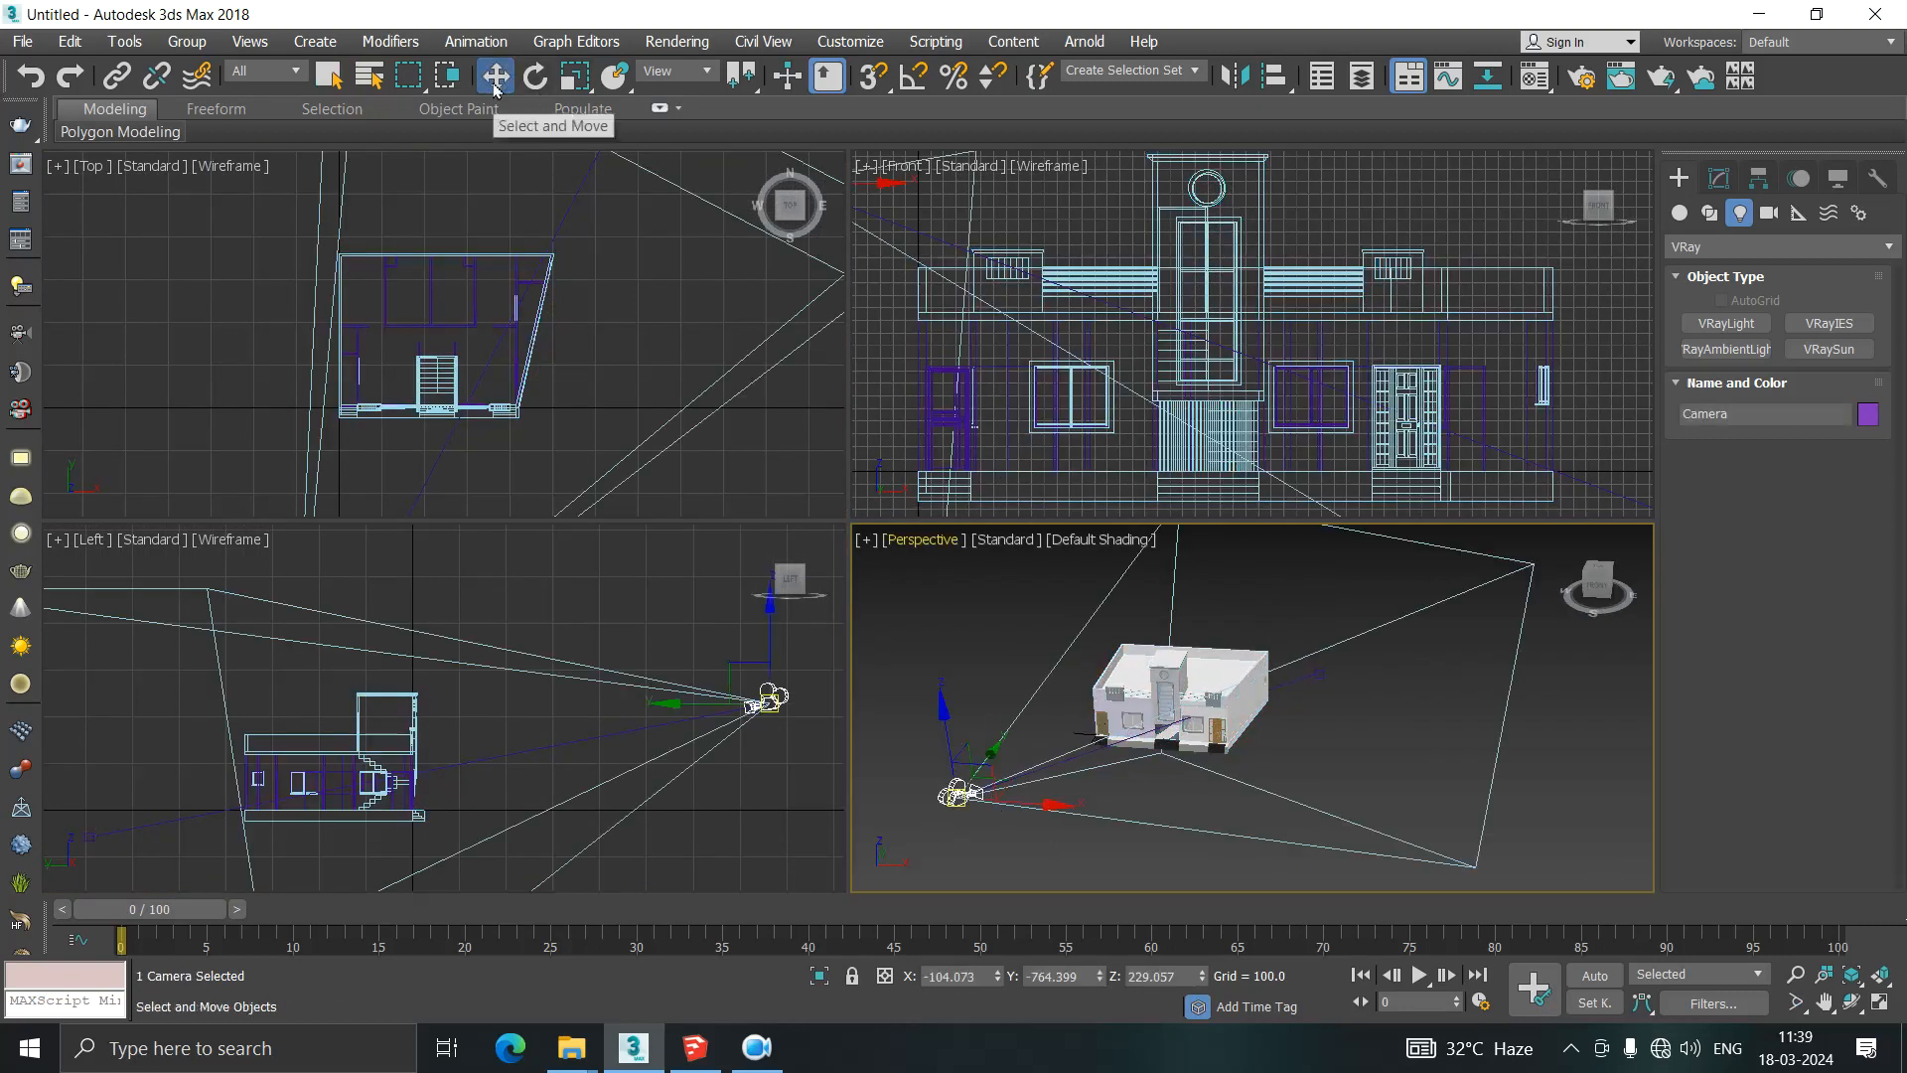
key(Delete)
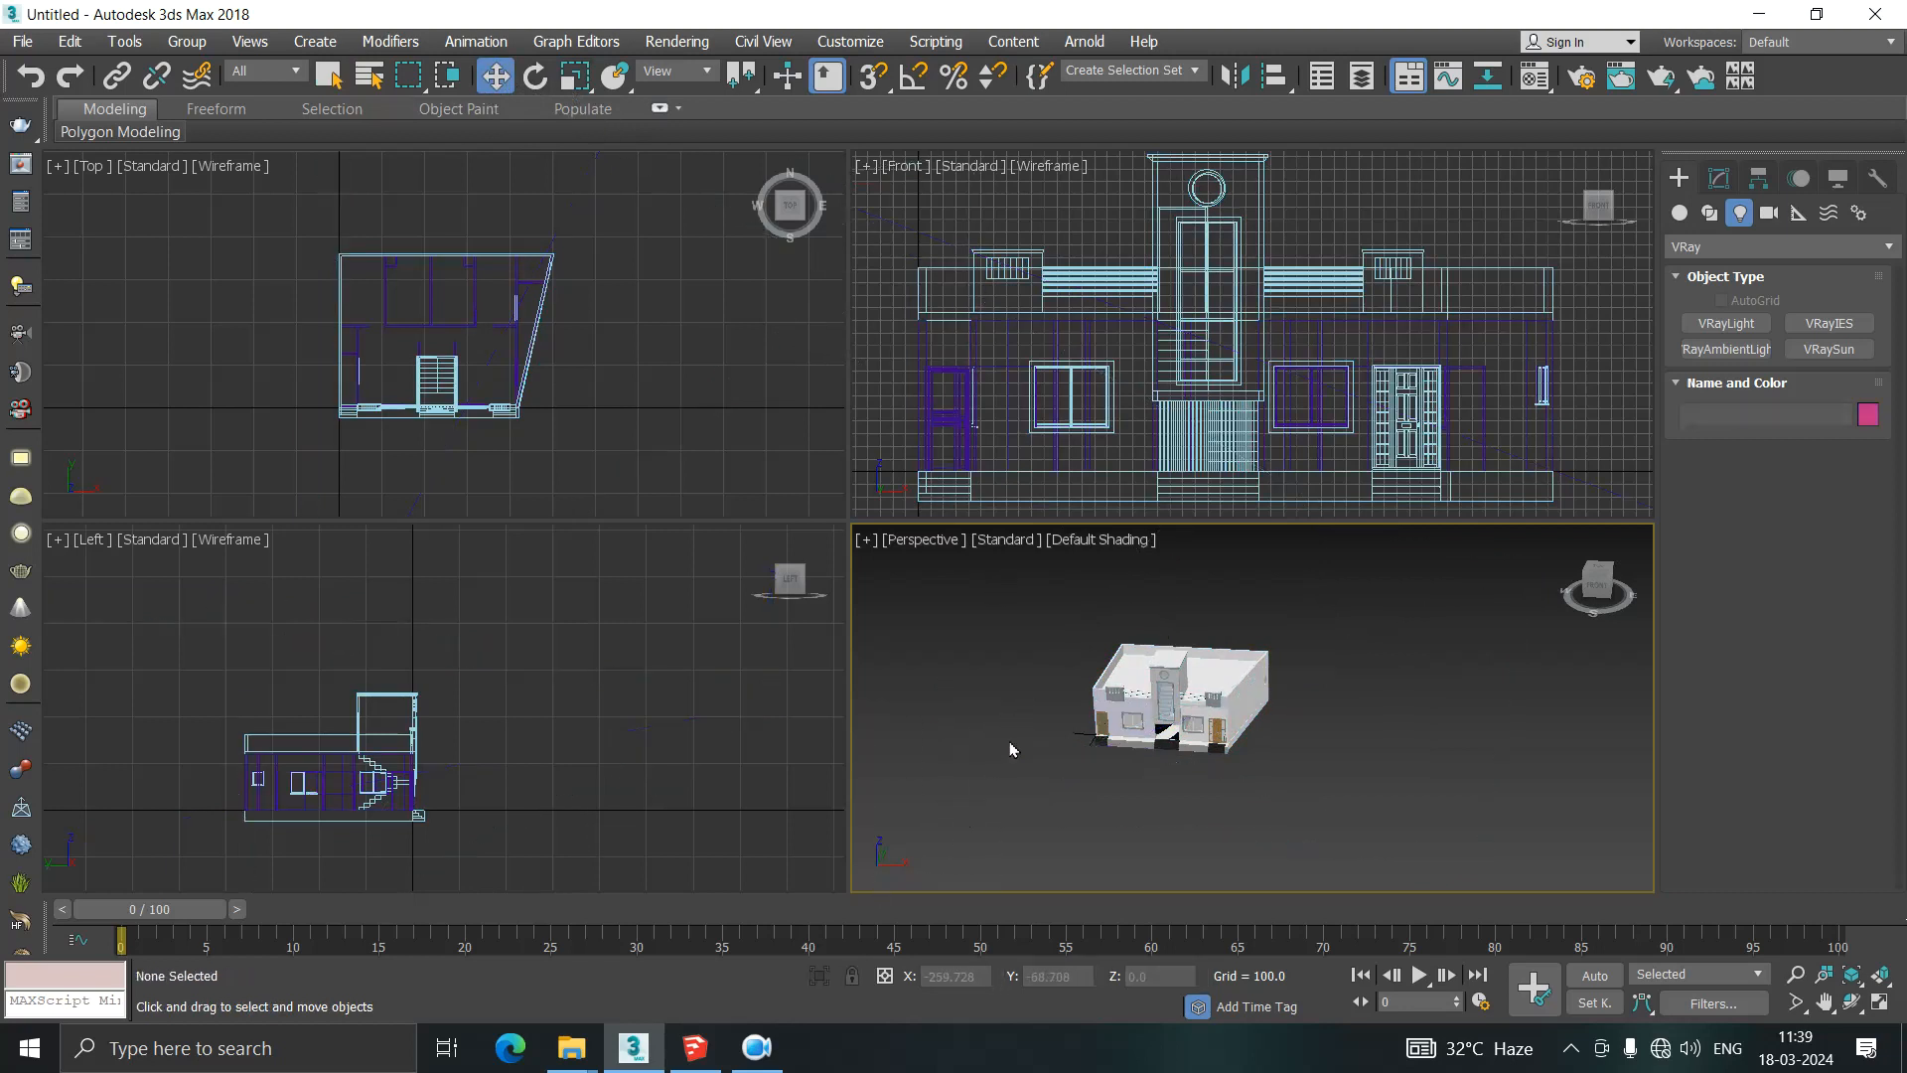
Step: Select all house objects and move them up in the front view until the plinth's bottom edge sits on the ground line
middle_drag(1085, 440, 1165, 345)
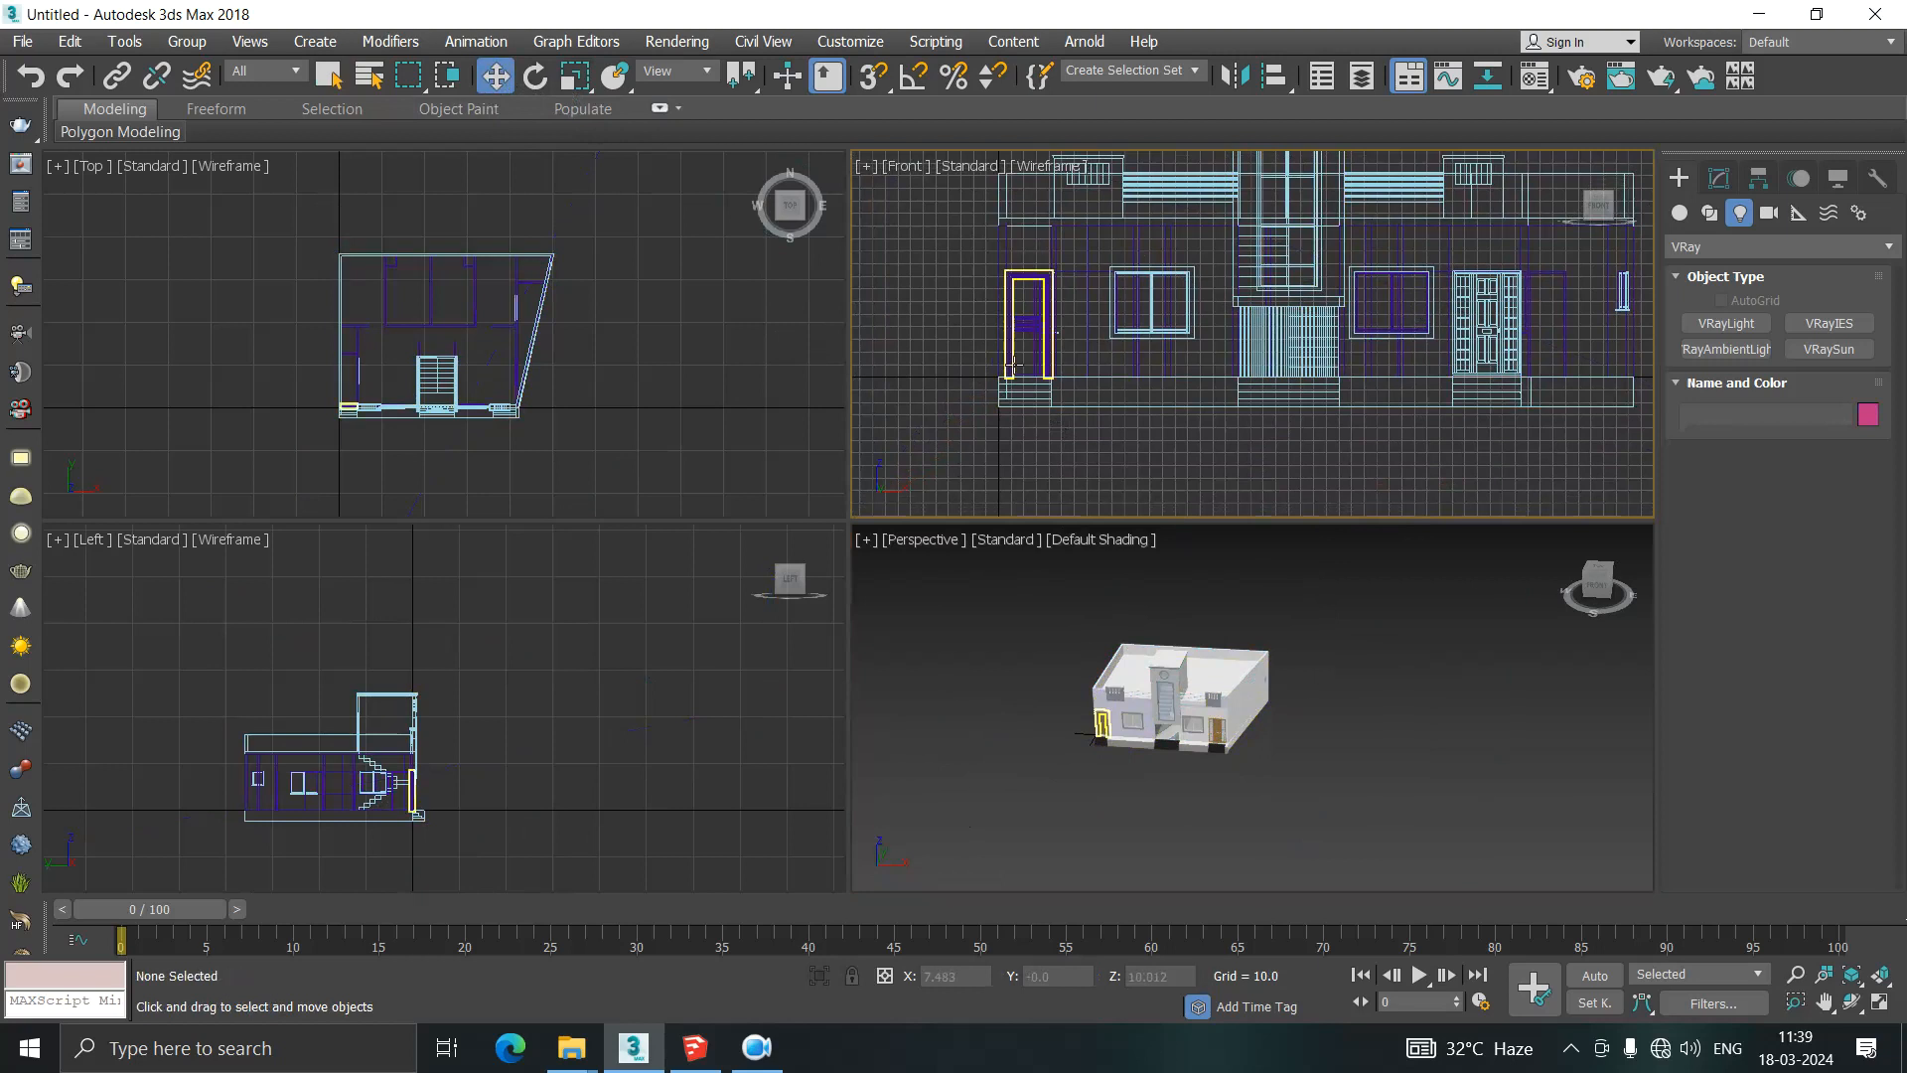
scroll(997, 391, down, 4)
drag(958, 227, 956, 223)
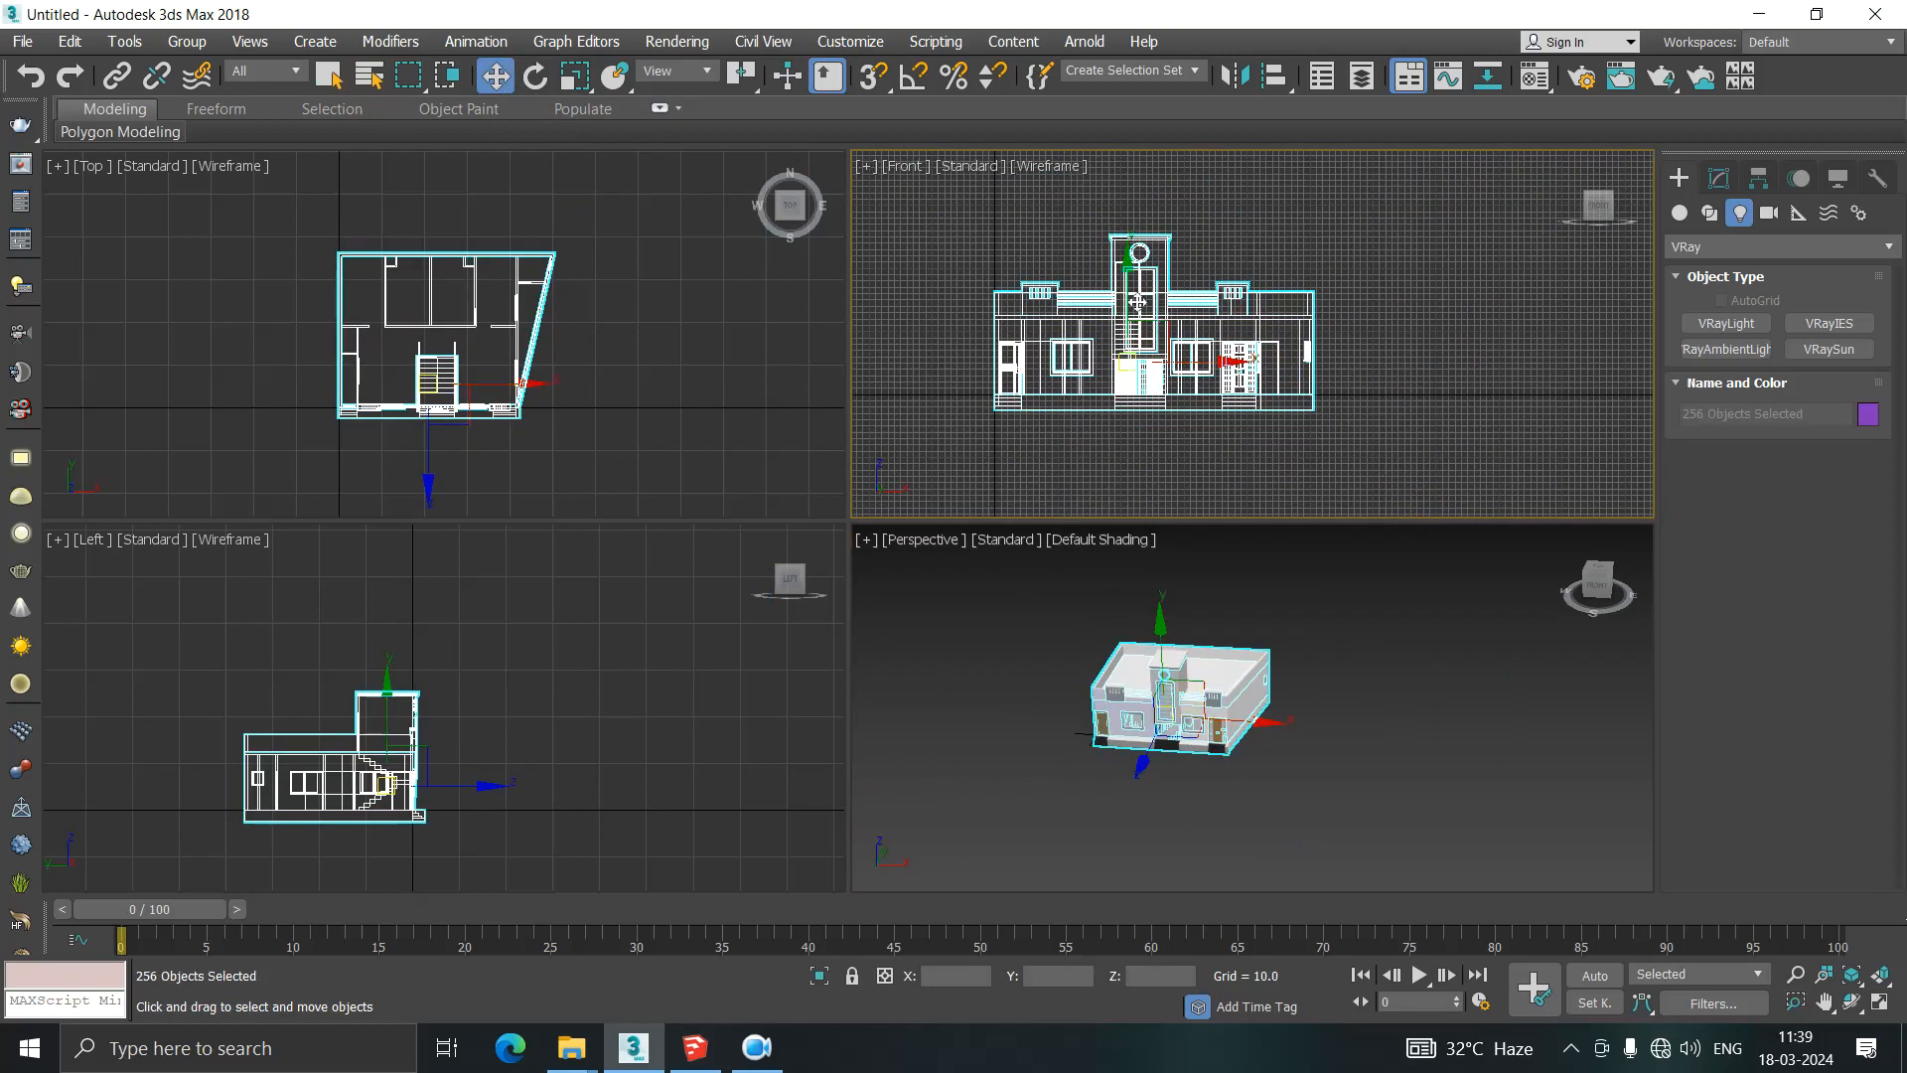
scroll(1128, 323, up, 4)
drag(1133, 328, 1136, 296)
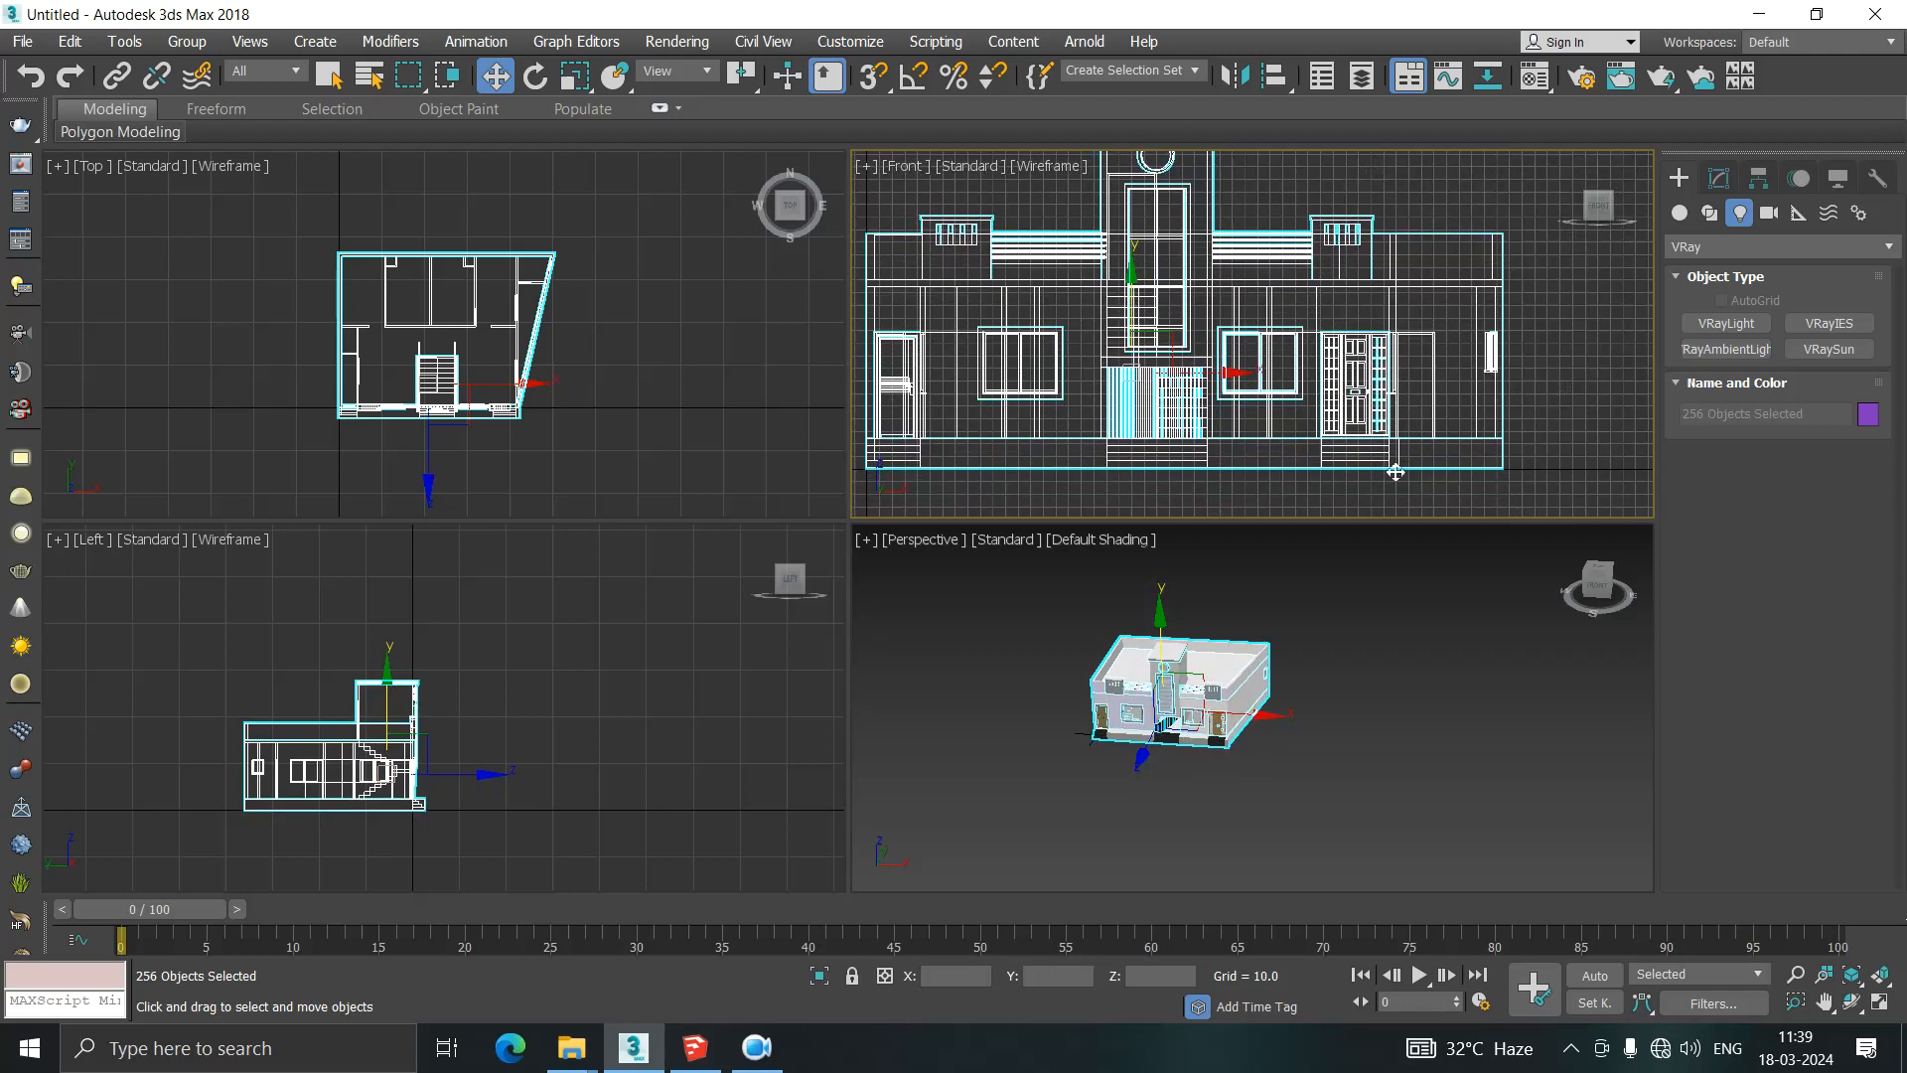
scroll(1503, 467, up, 5)
scroll(1503, 468, down, 3)
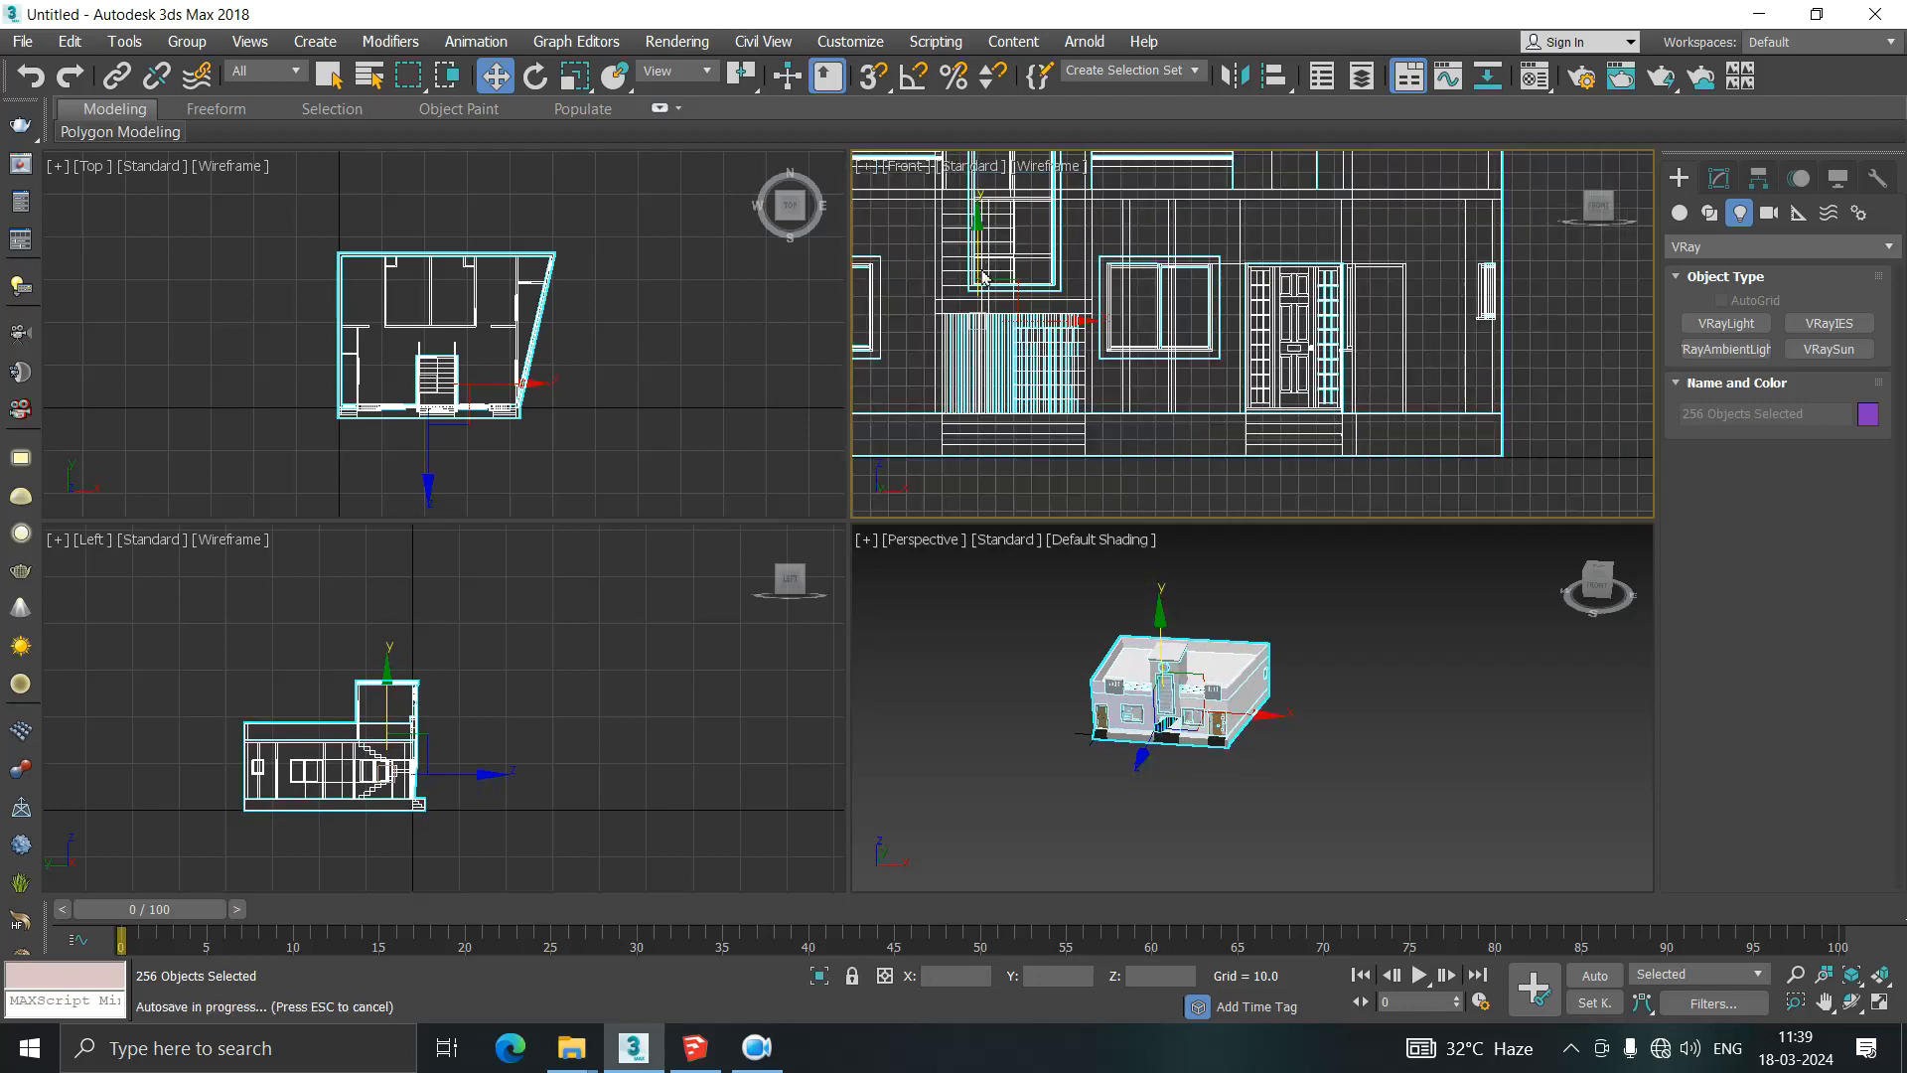
drag(982, 264, 982, 265)
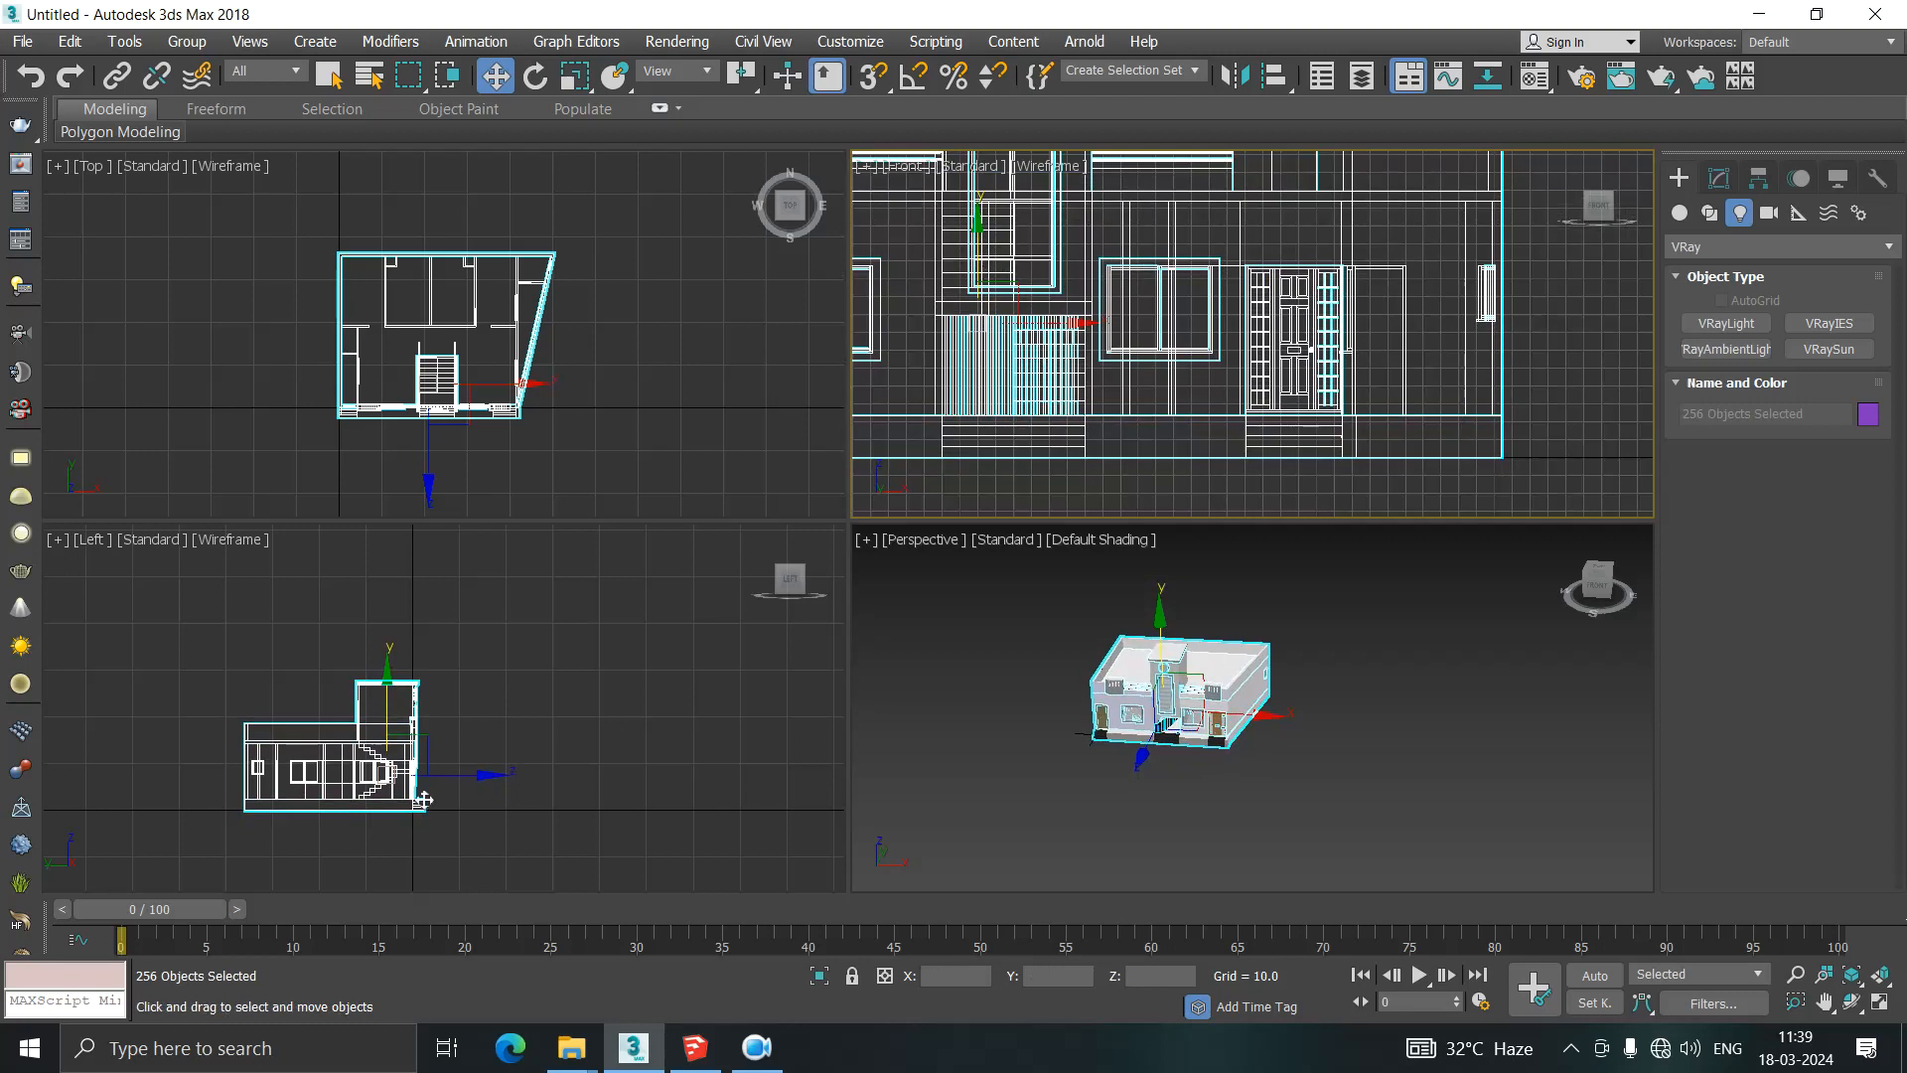
Step: Check the base alignment at the entrance steps in the left view, deselect the house and inspect its facade in perspective
scroll(421, 810, up, 9)
middle_drag(519, 825, 562, 779)
scroll(778, 791, down, 1)
click(1354, 835)
scroll(1152, 736, up, 3)
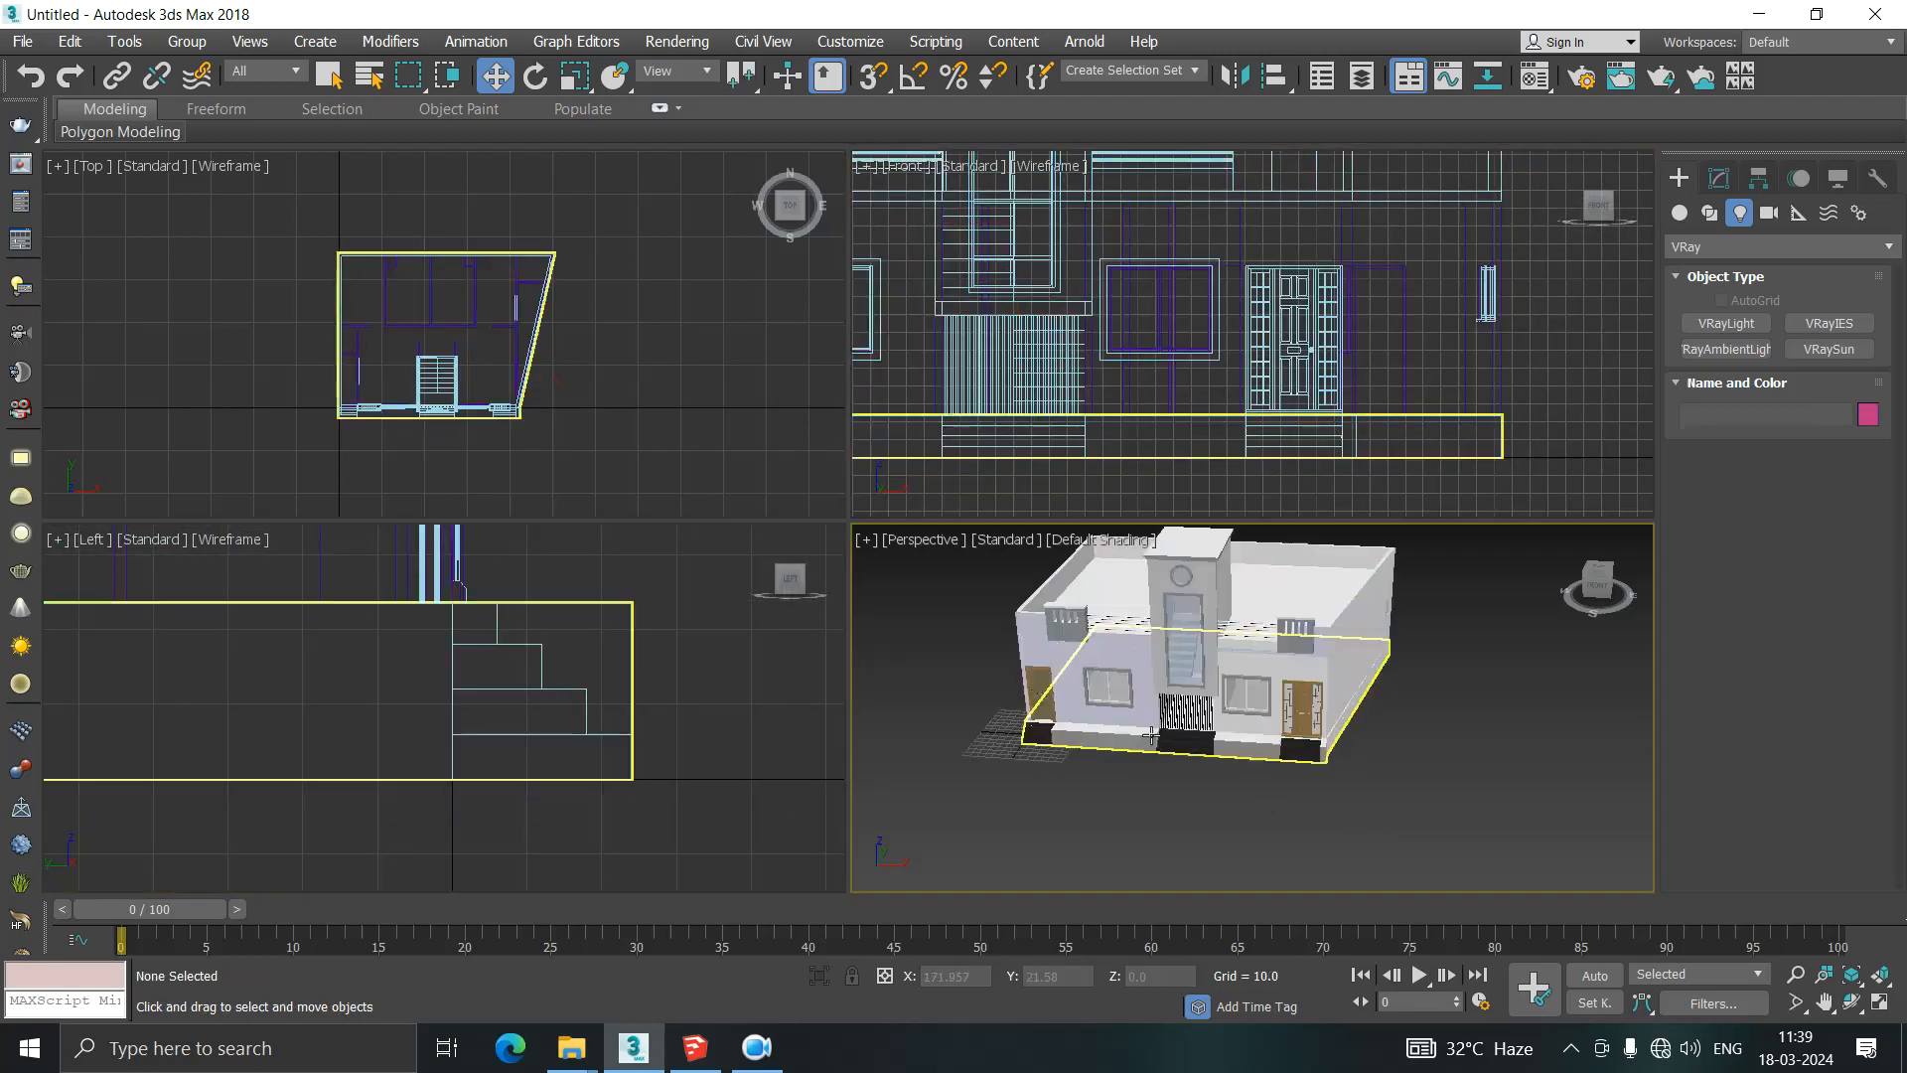
scroll(1152, 736, up, 2)
scroll(1222, 764, down, 6)
scroll(1276, 792, up, 5)
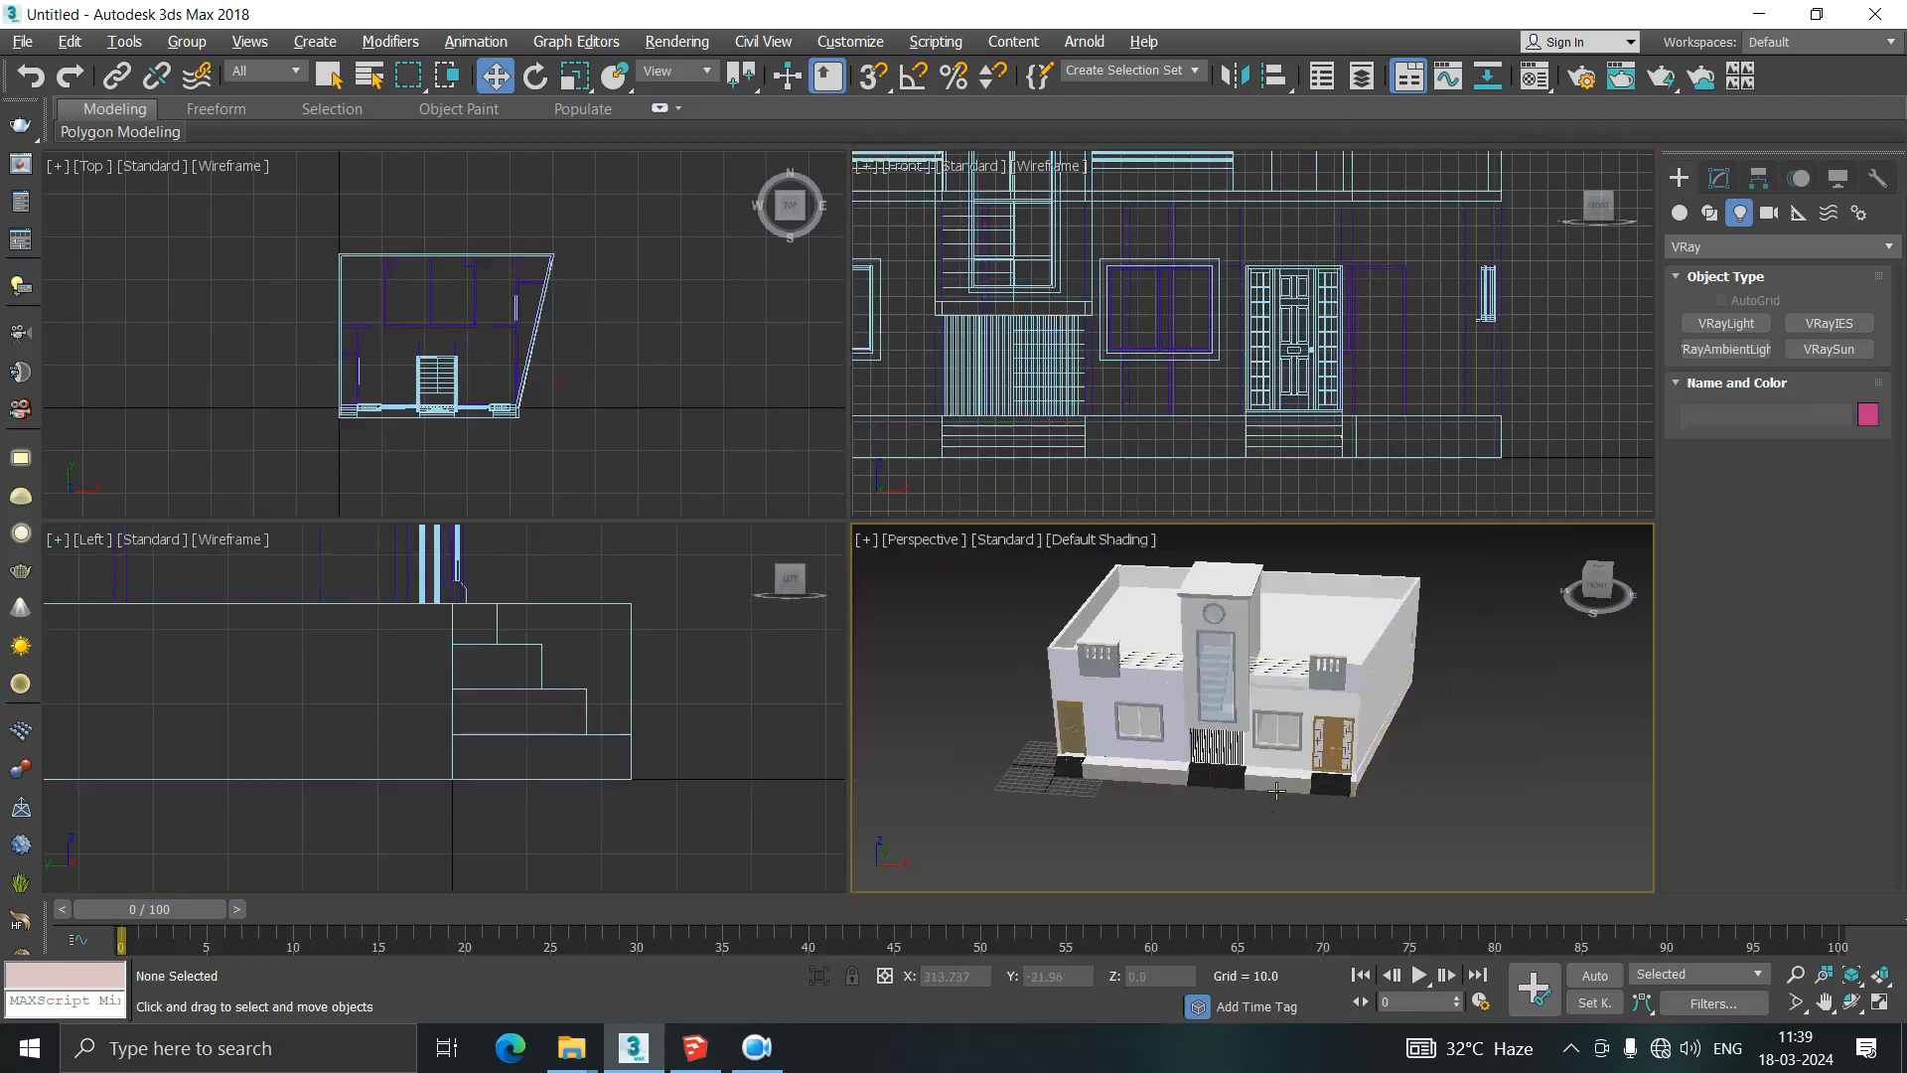
alt+middle_drag(1276, 792, 1407, 769)
scroll(1254, 730, up, 4)
scroll(1316, 741, down, 5)
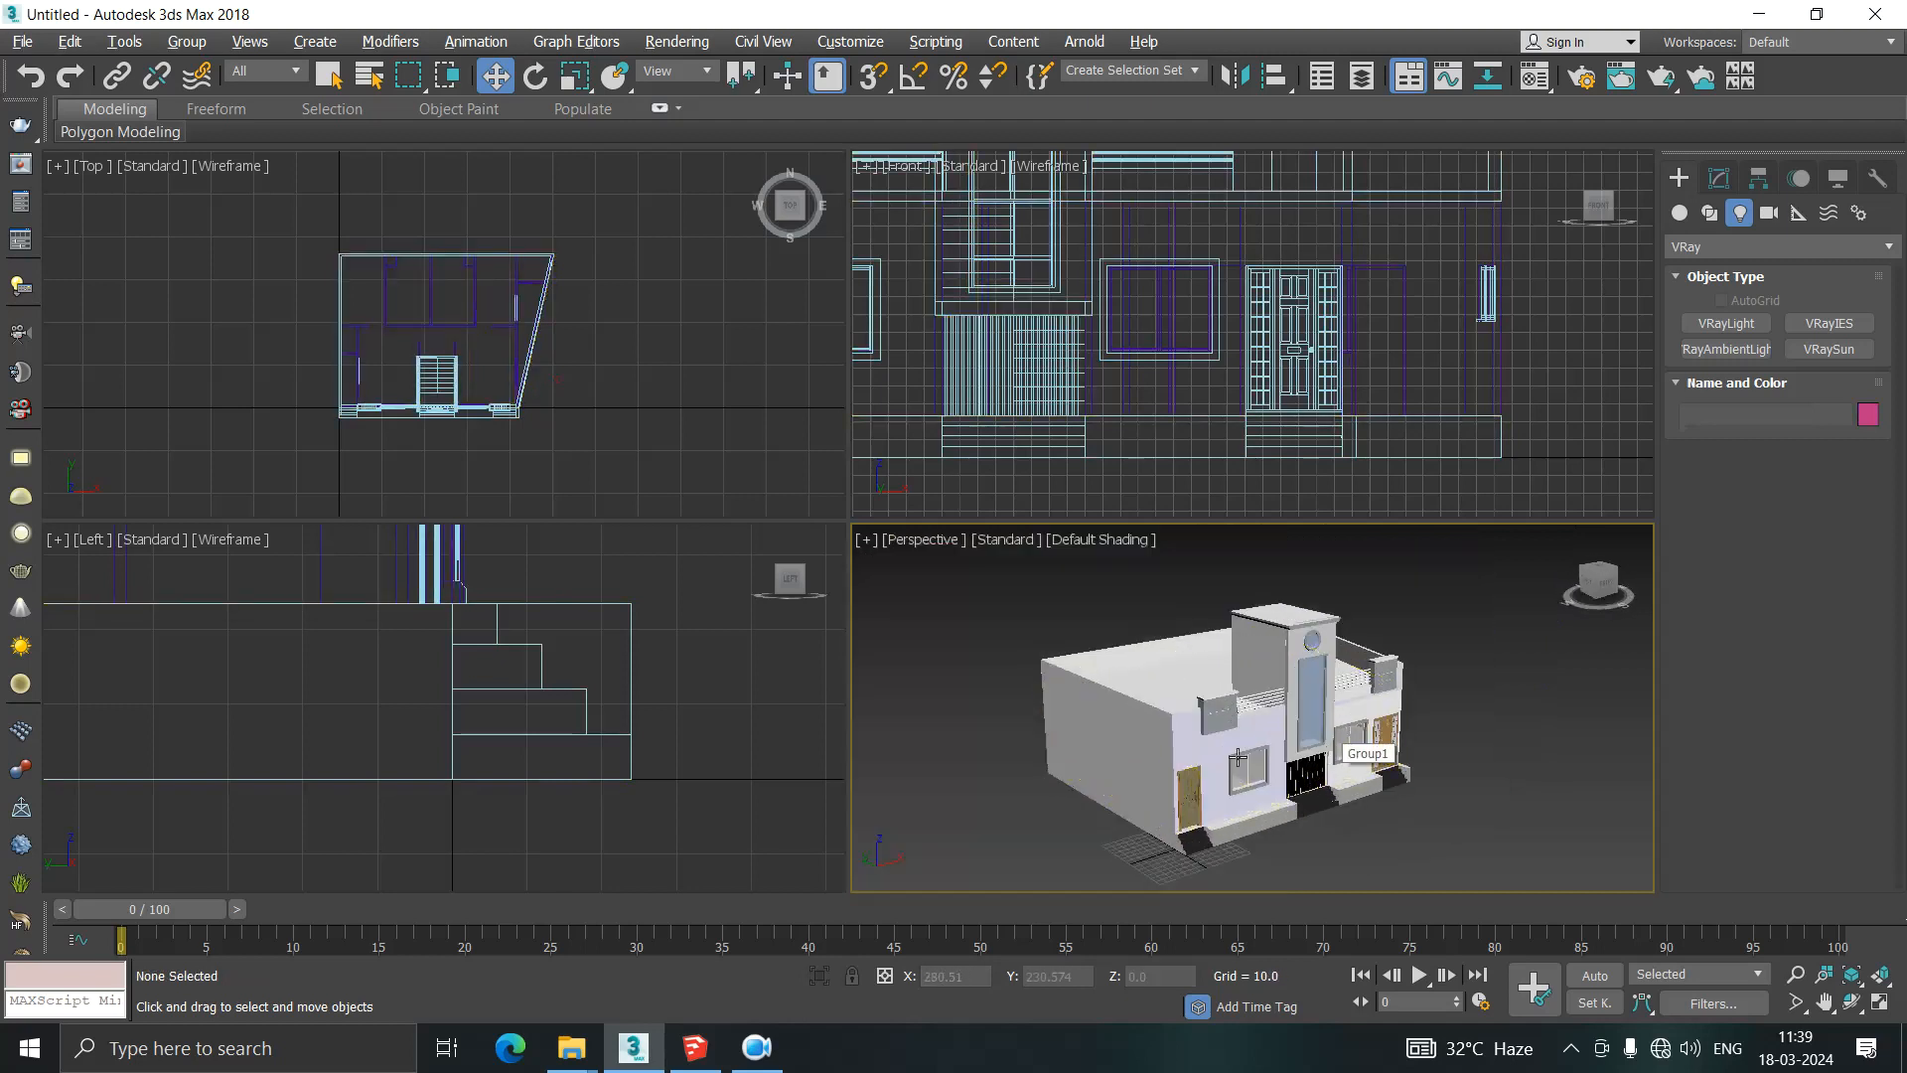
Step: Switch to File Explorer, select all files in the "sketchup to 3ds max export" folder to review them, and return to 3ds Max
mouse_move(571, 1048)
click(460, 940)
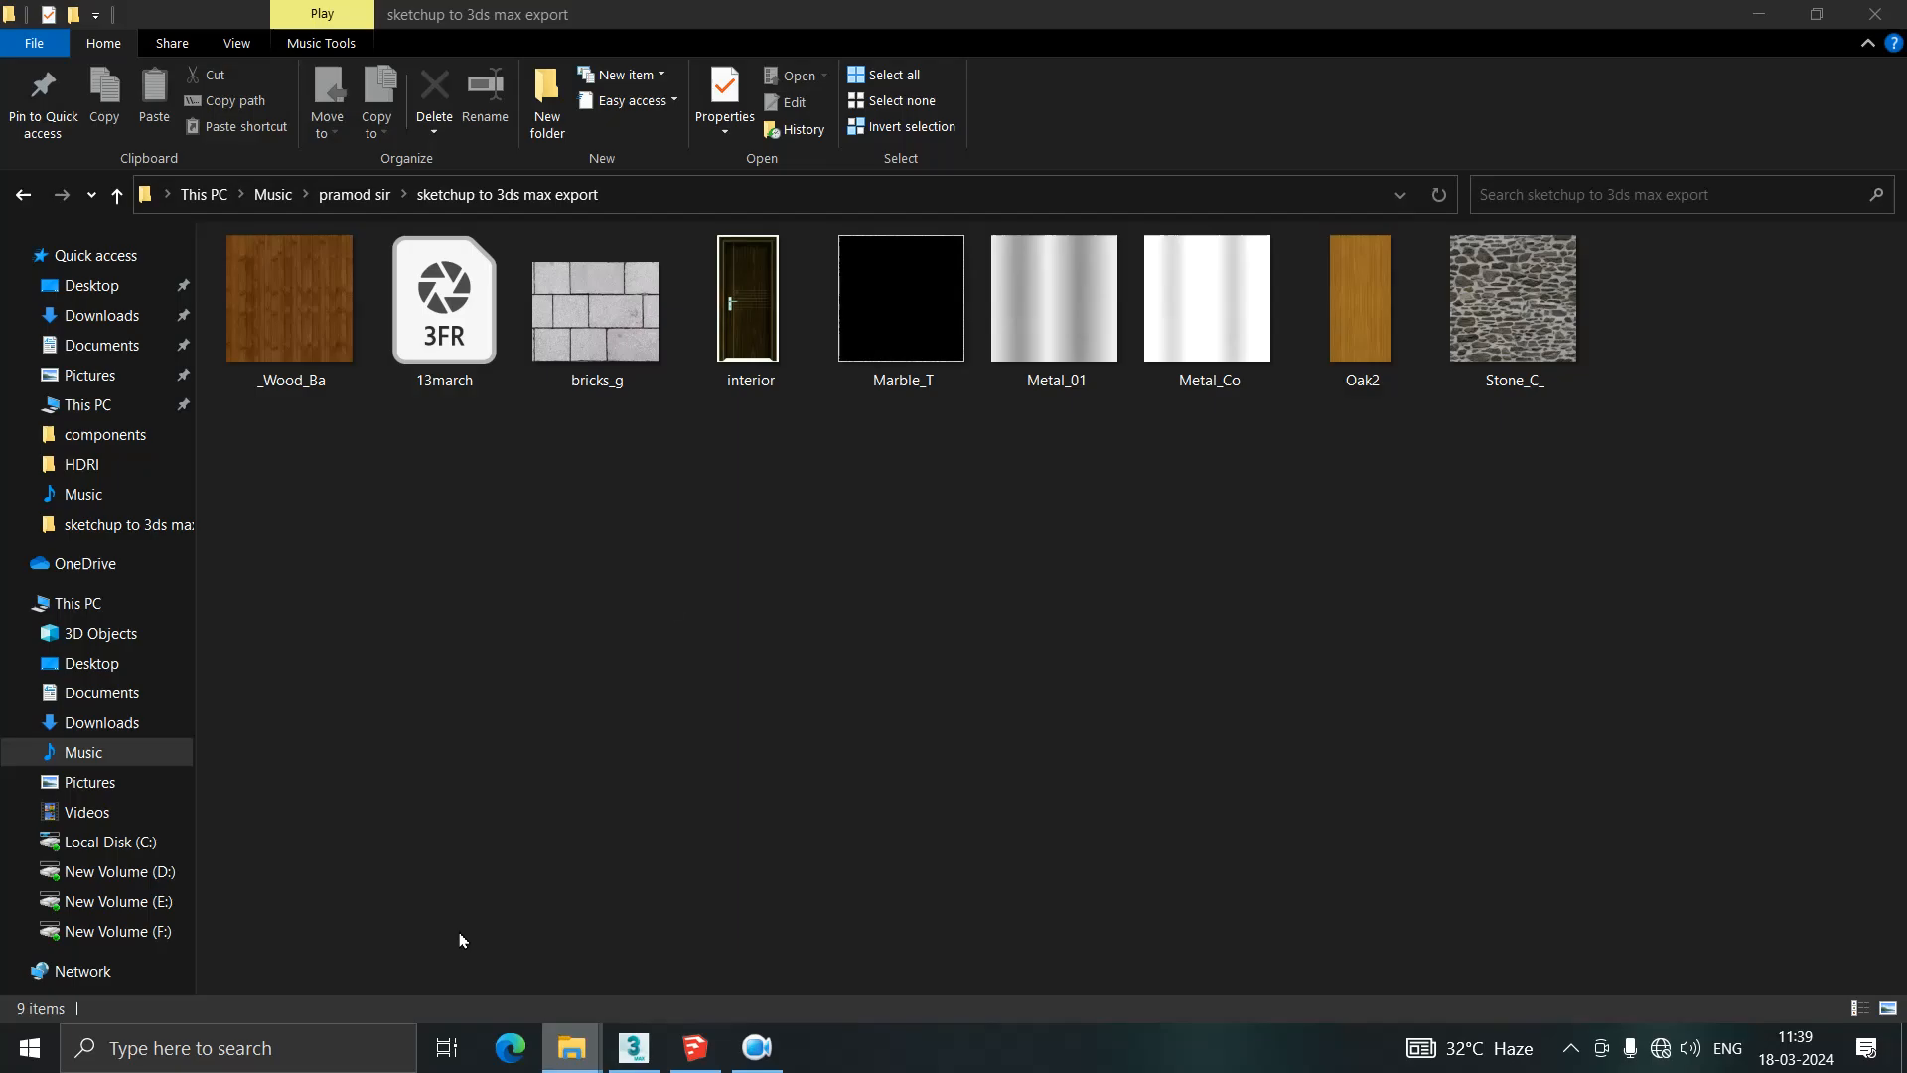
drag(1632, 541, 382, 383)
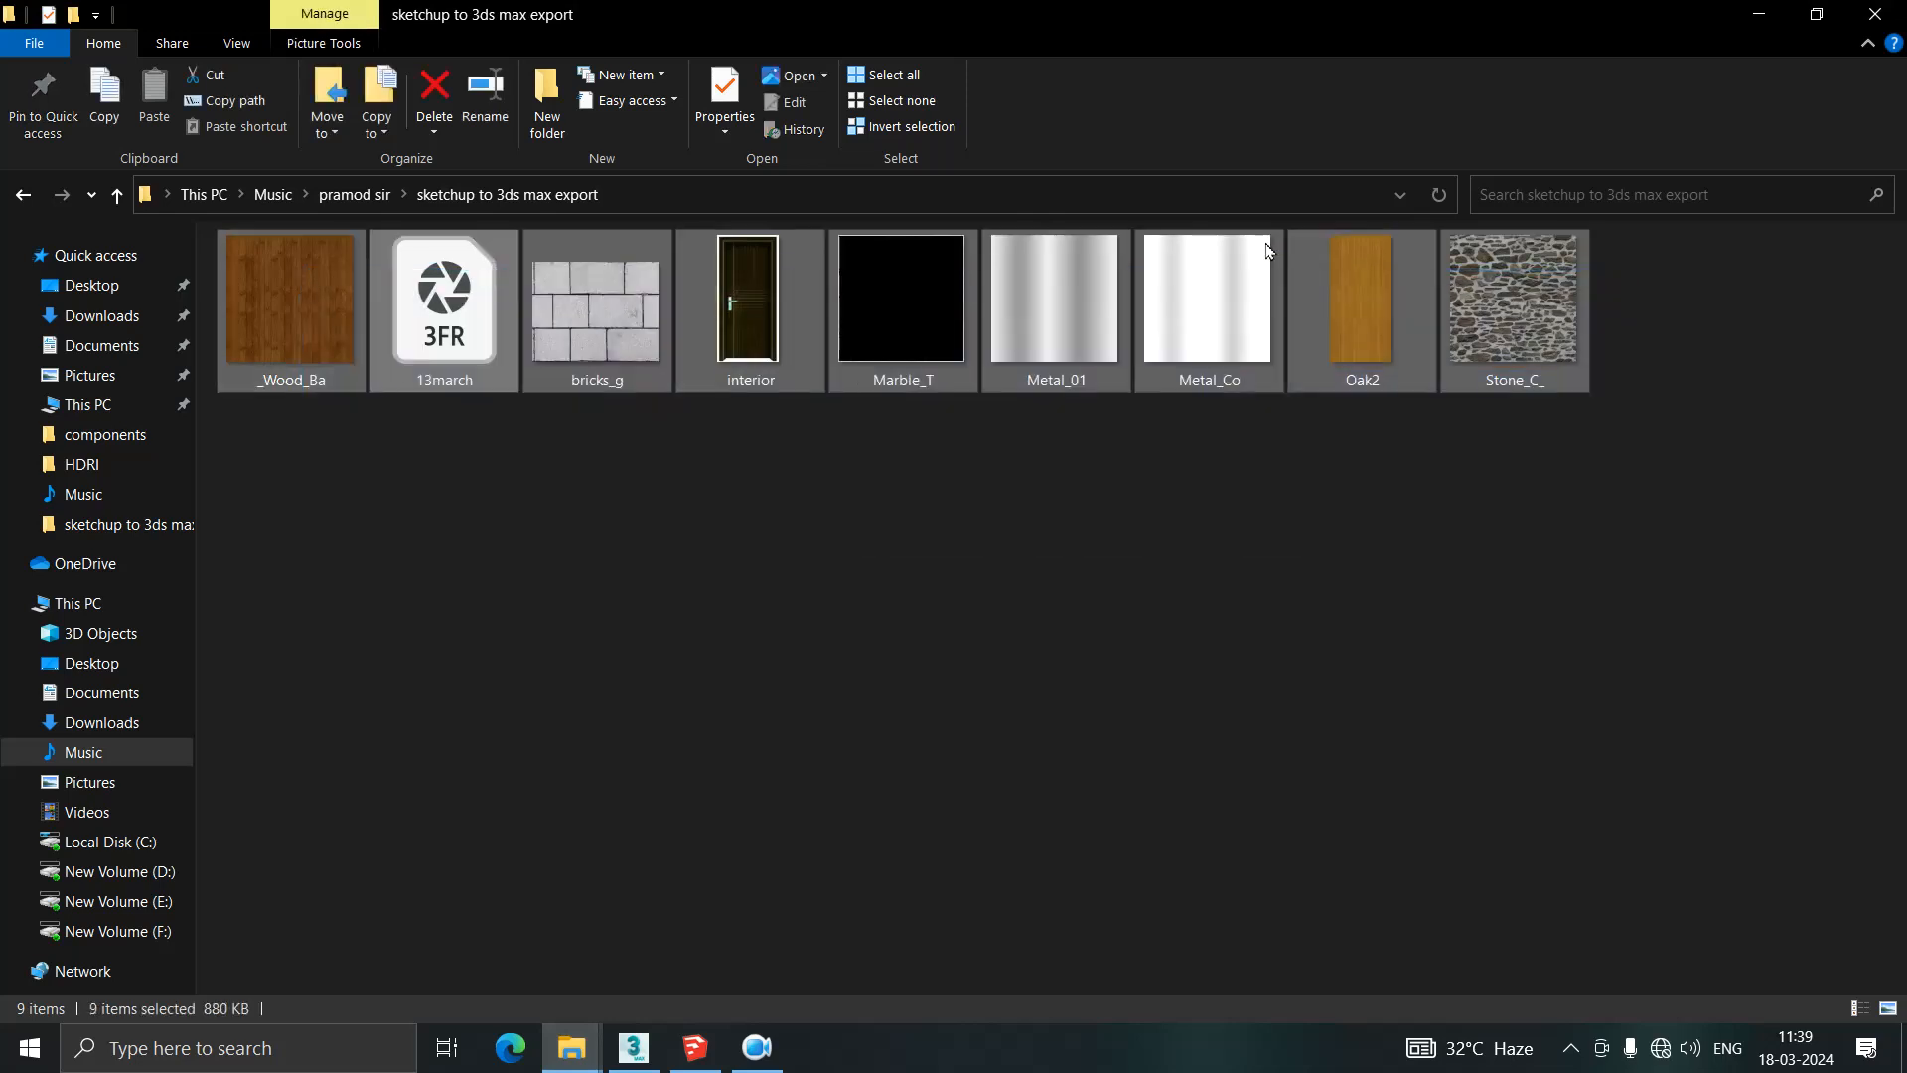
click(1759, 14)
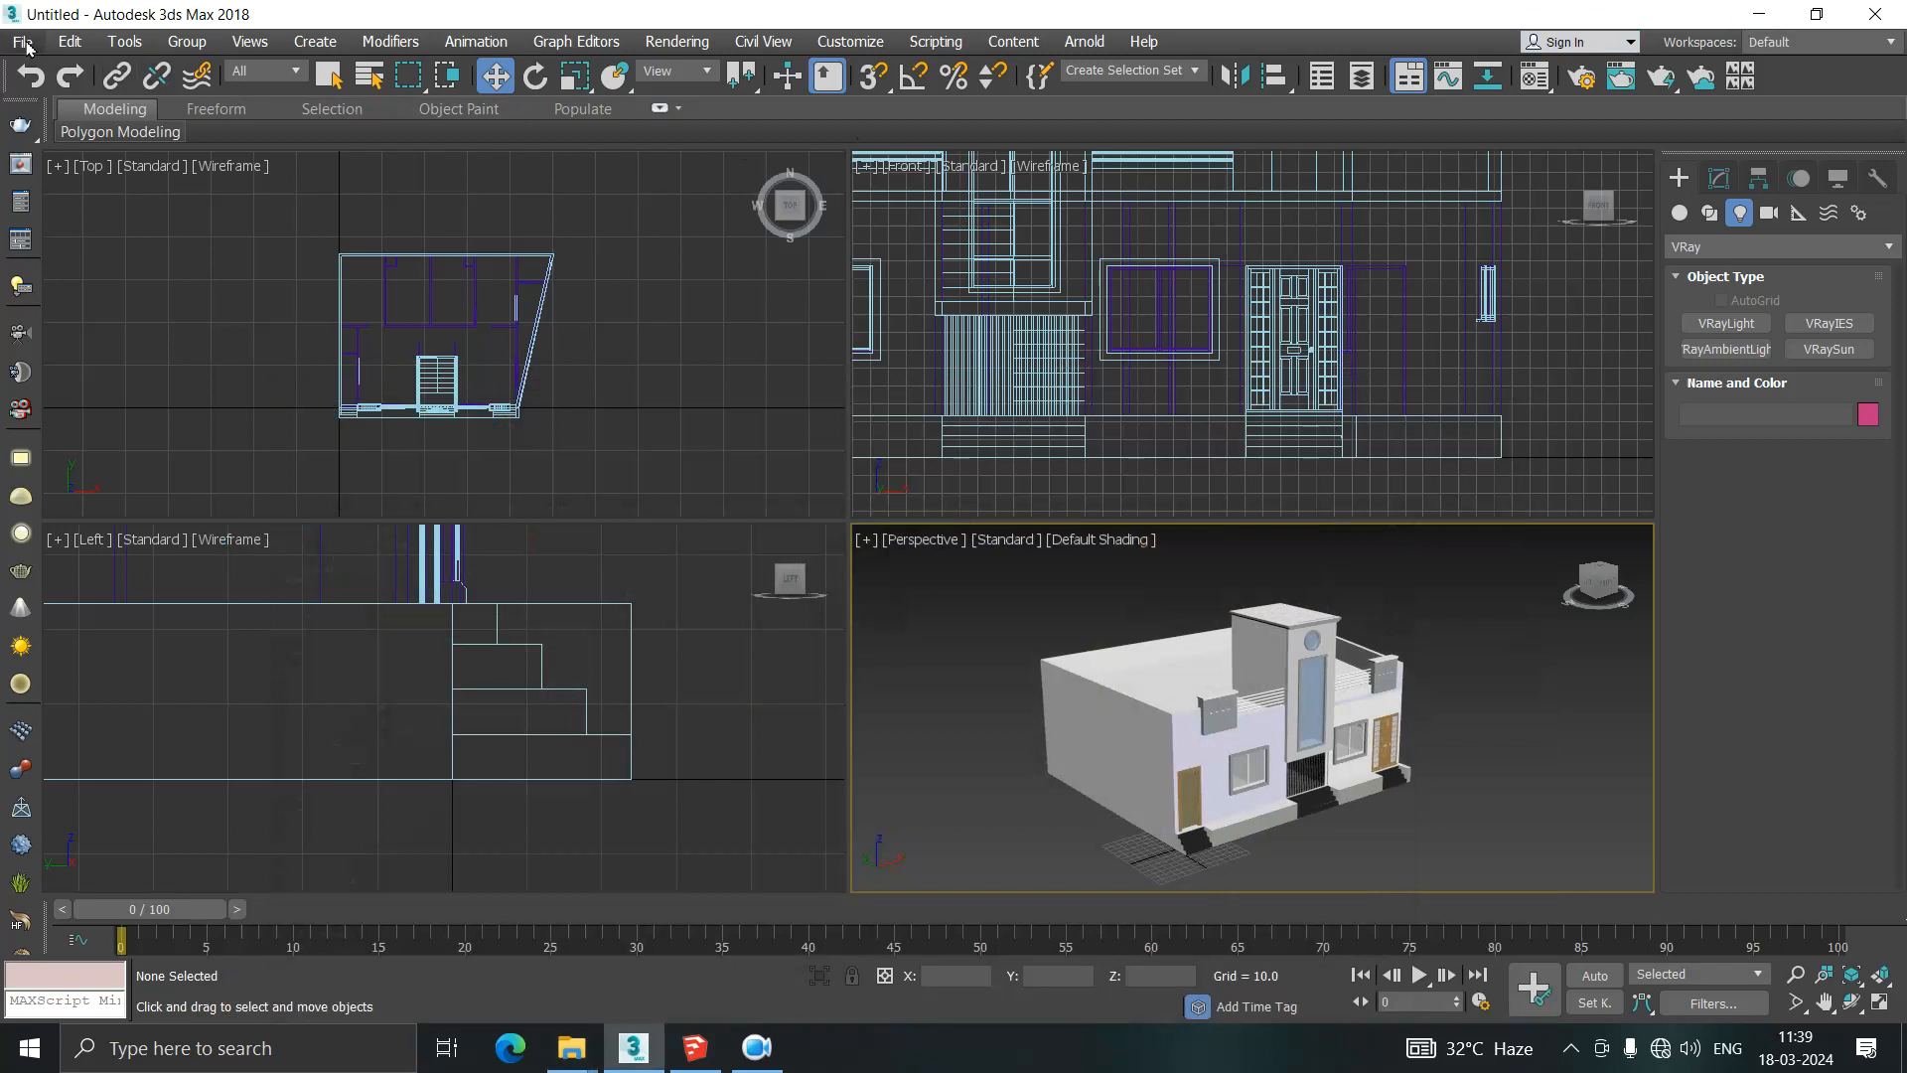
click(24, 44)
mouse_move(70, 450)
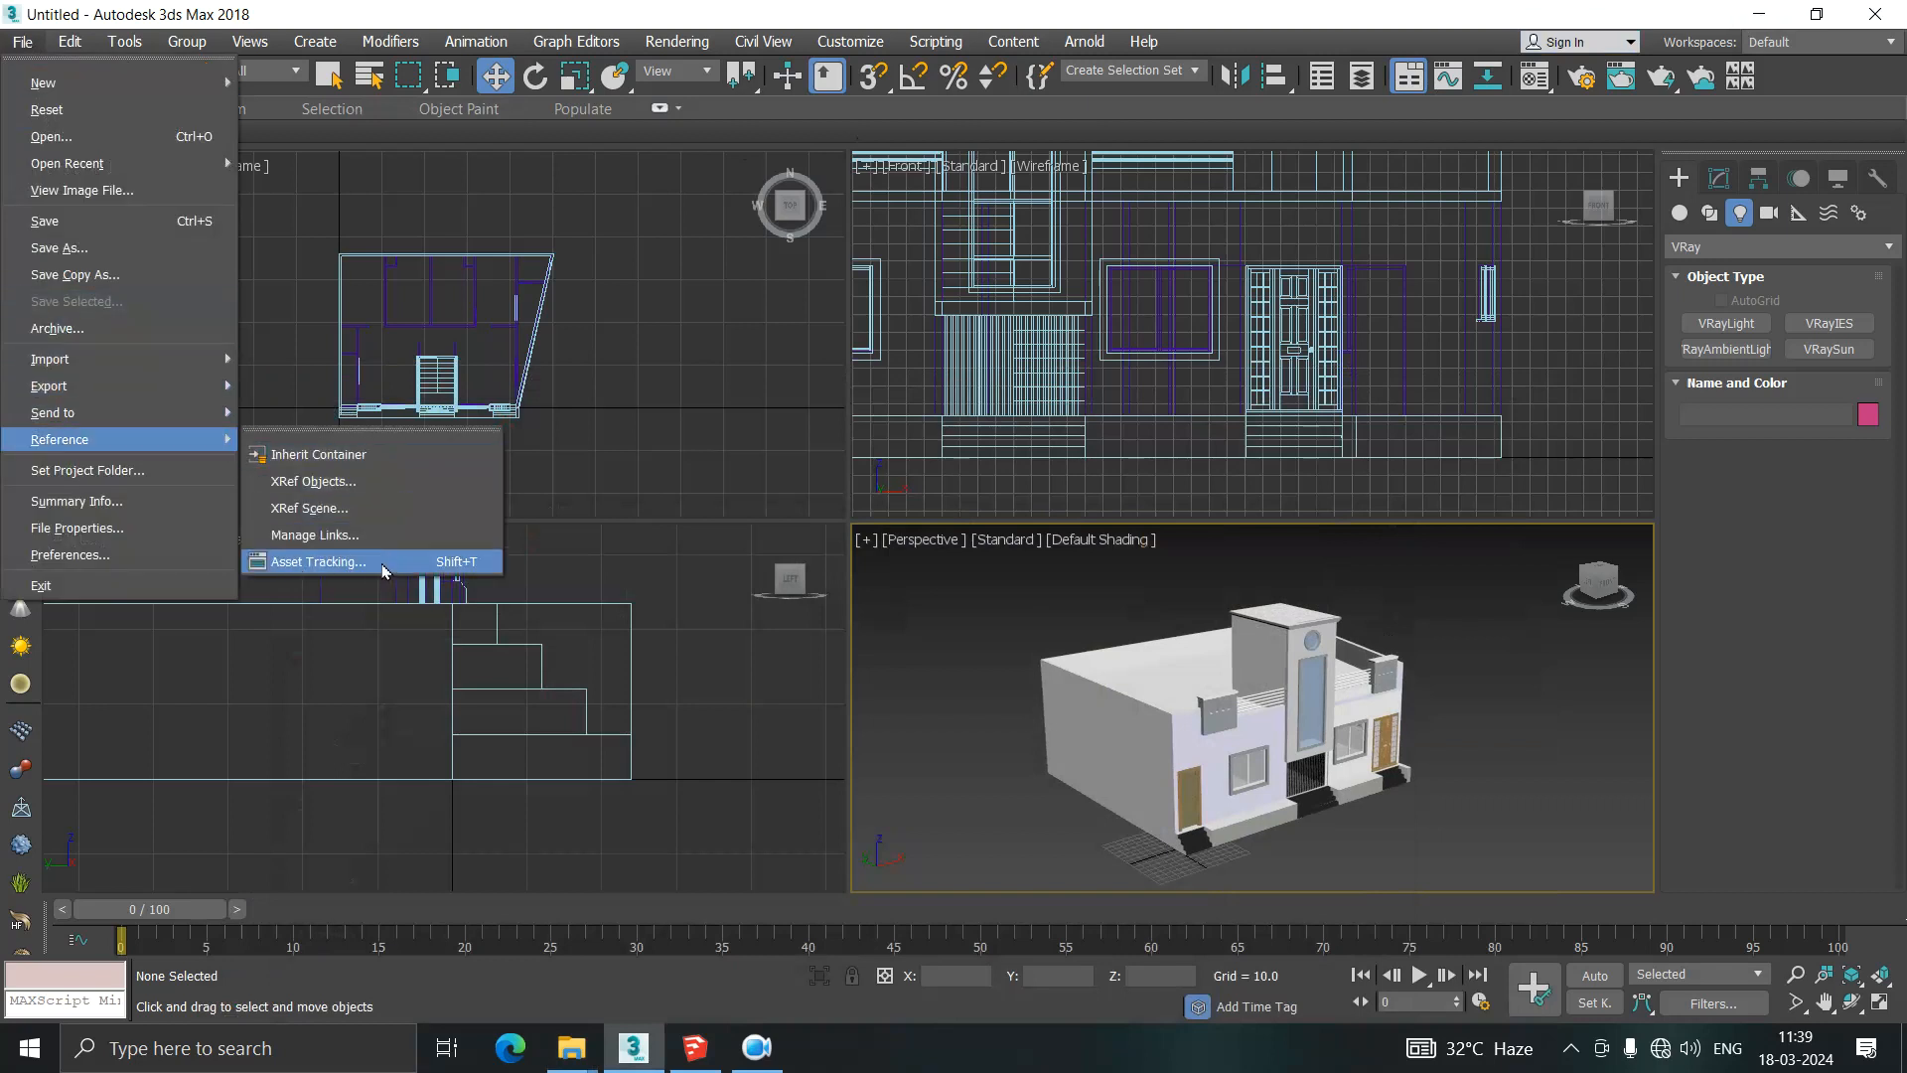
click(456, 562)
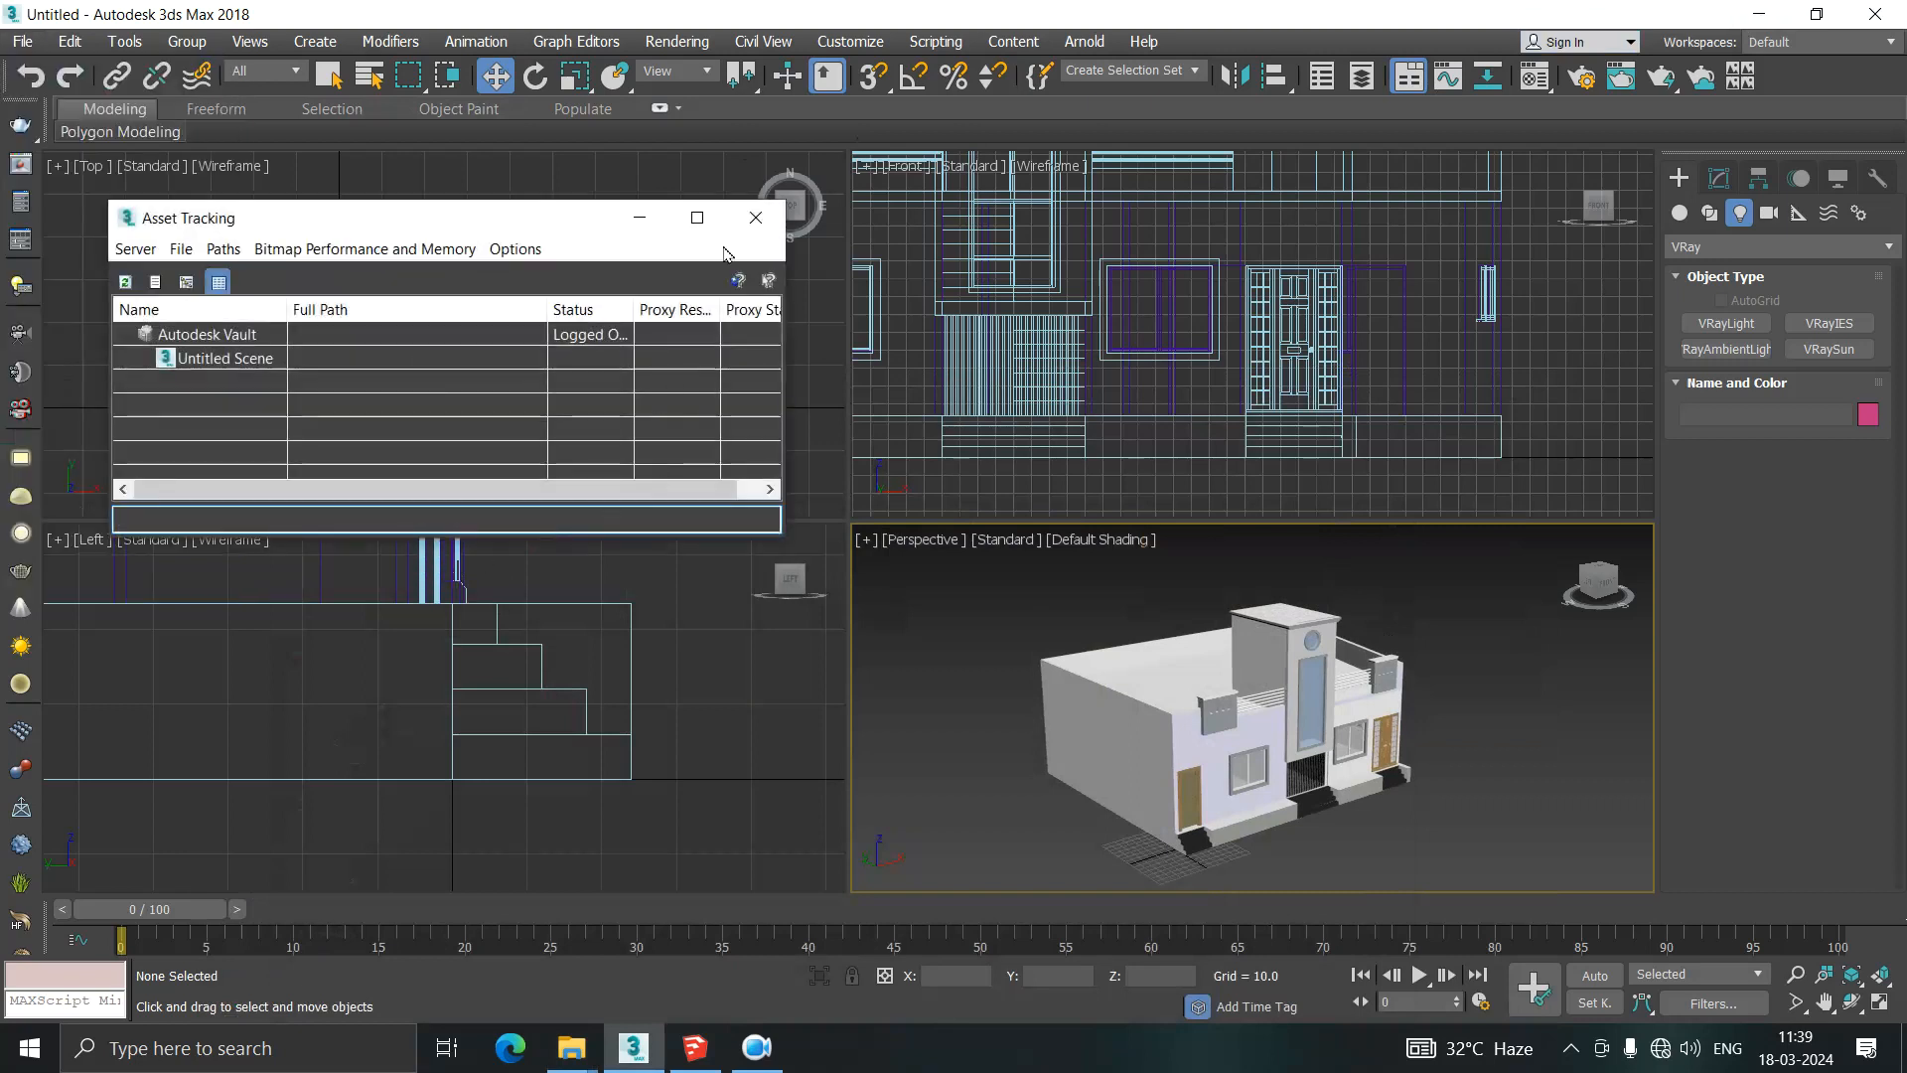
click(752, 212)
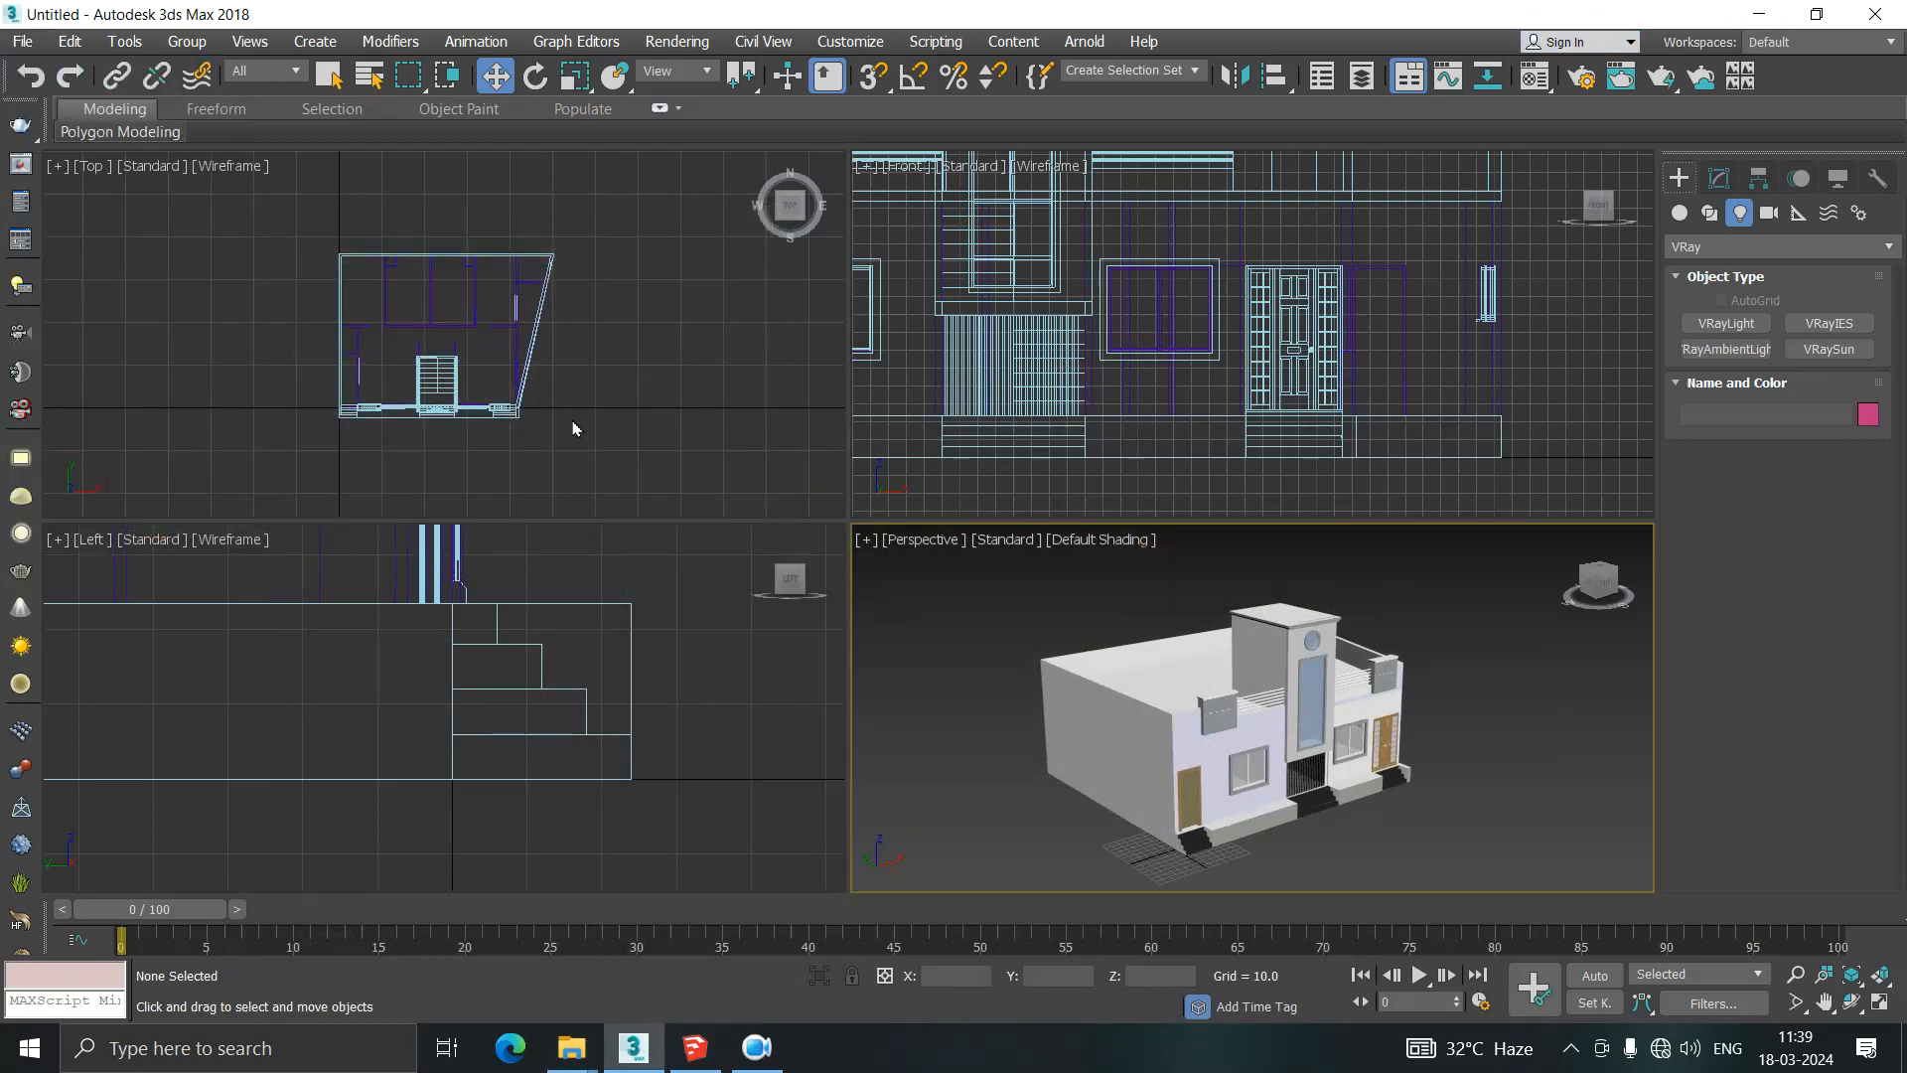
Step: Open Asset Tracking full screen, refresh the list of scene maps and widen the Status column
click(573, 429)
key(shift+t)
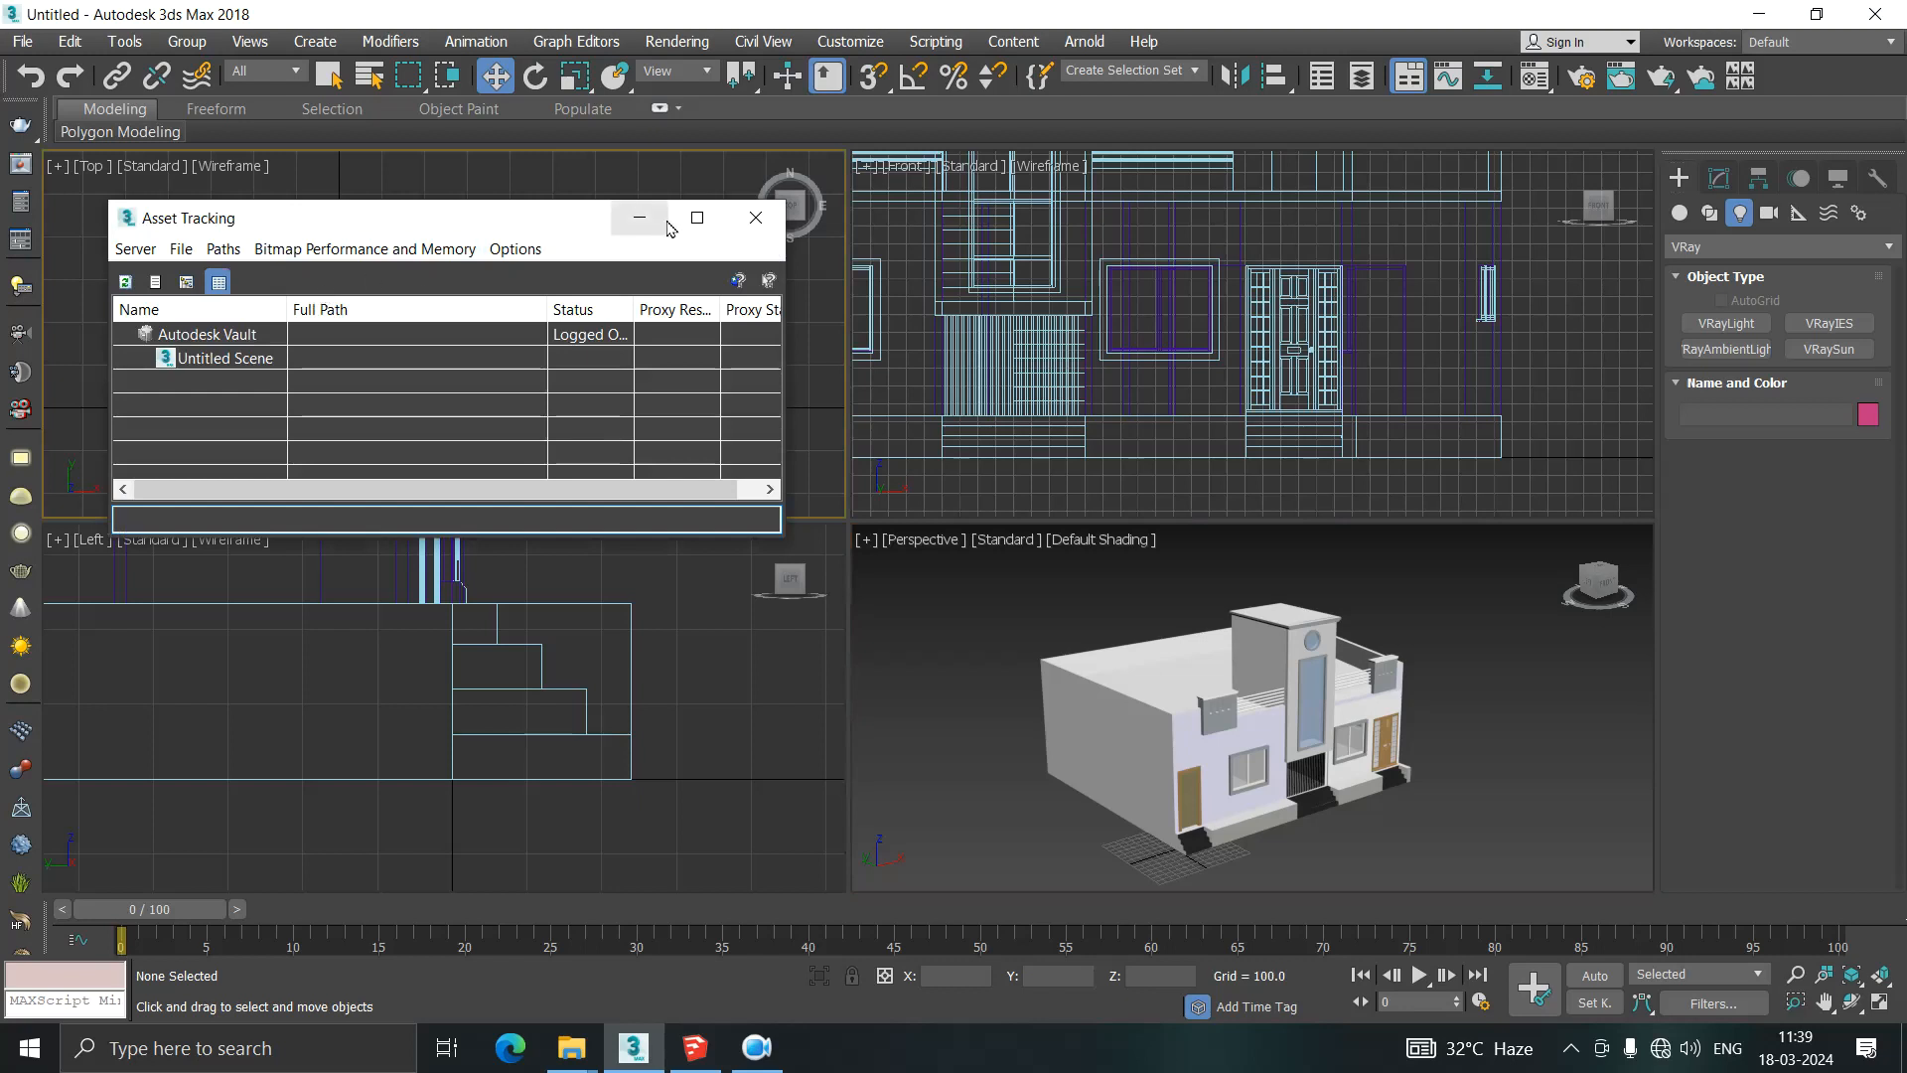
click(710, 228)
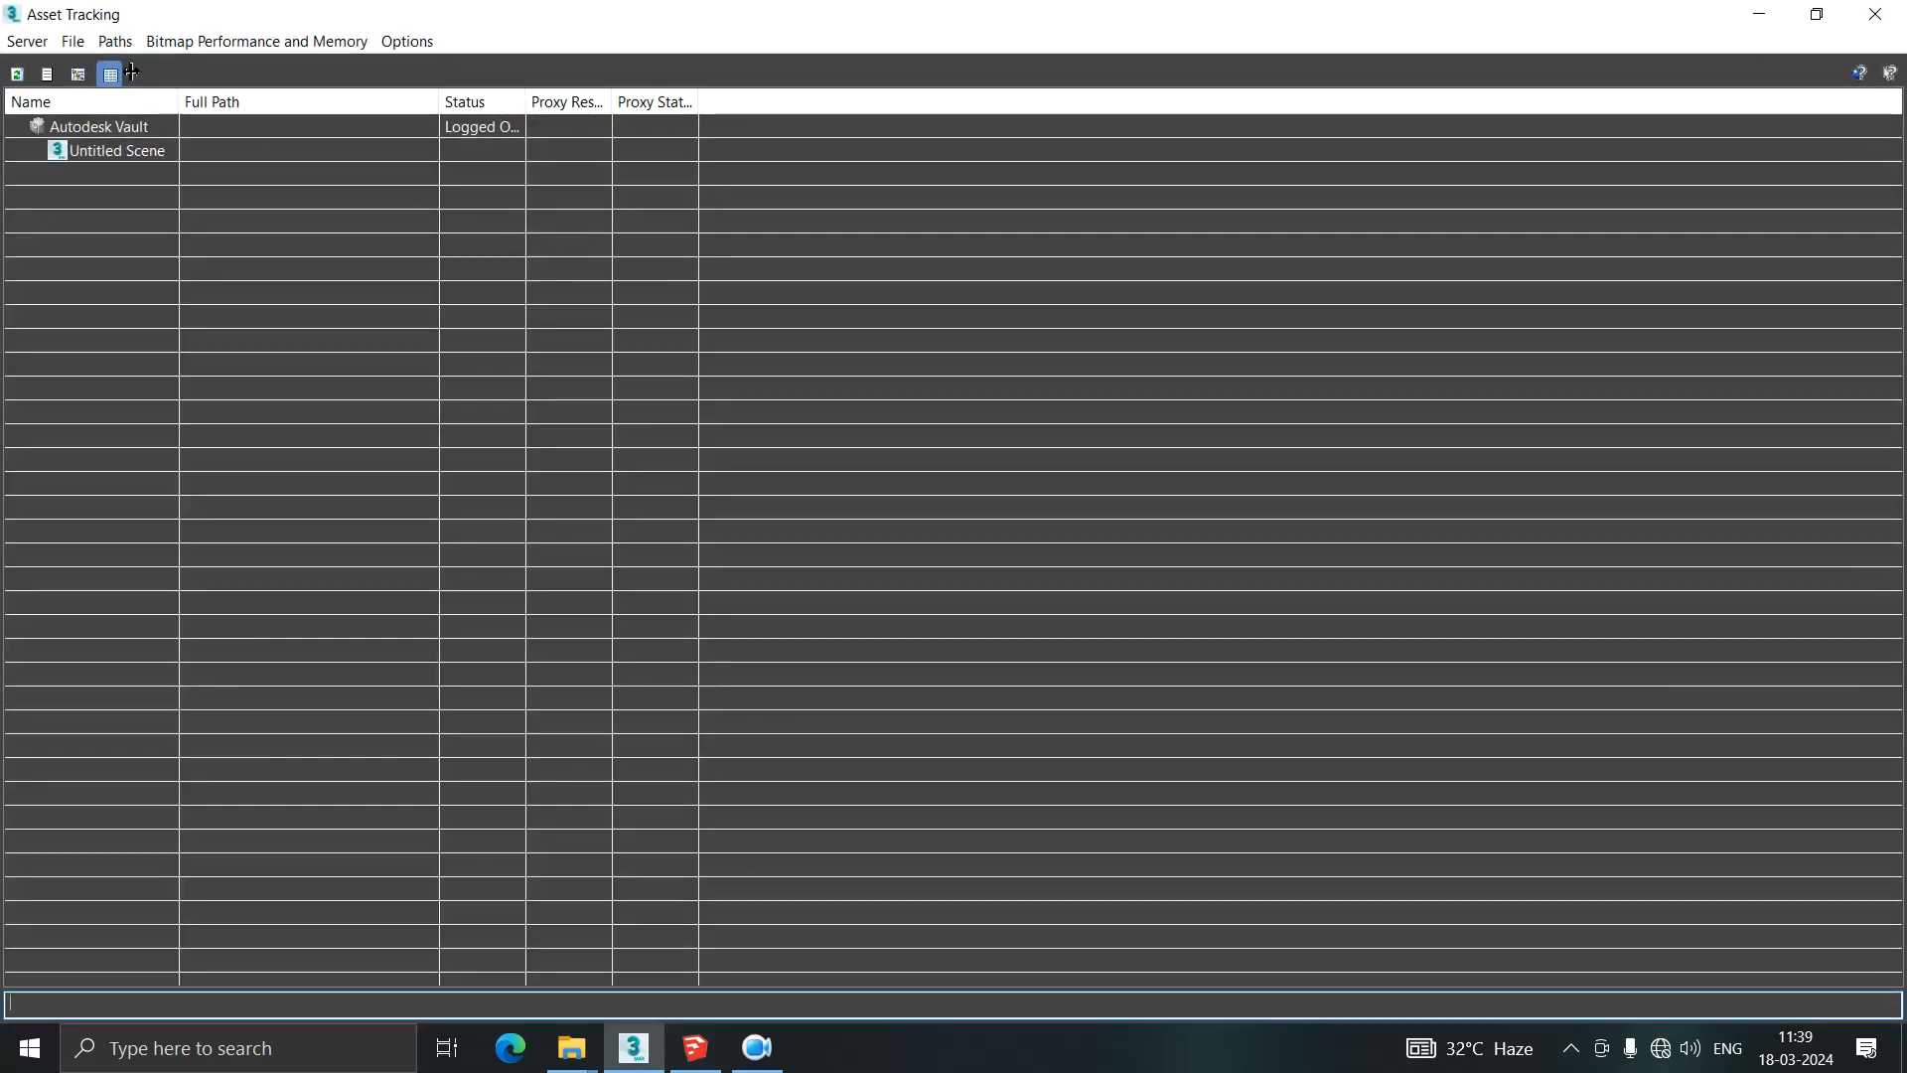
click(17, 77)
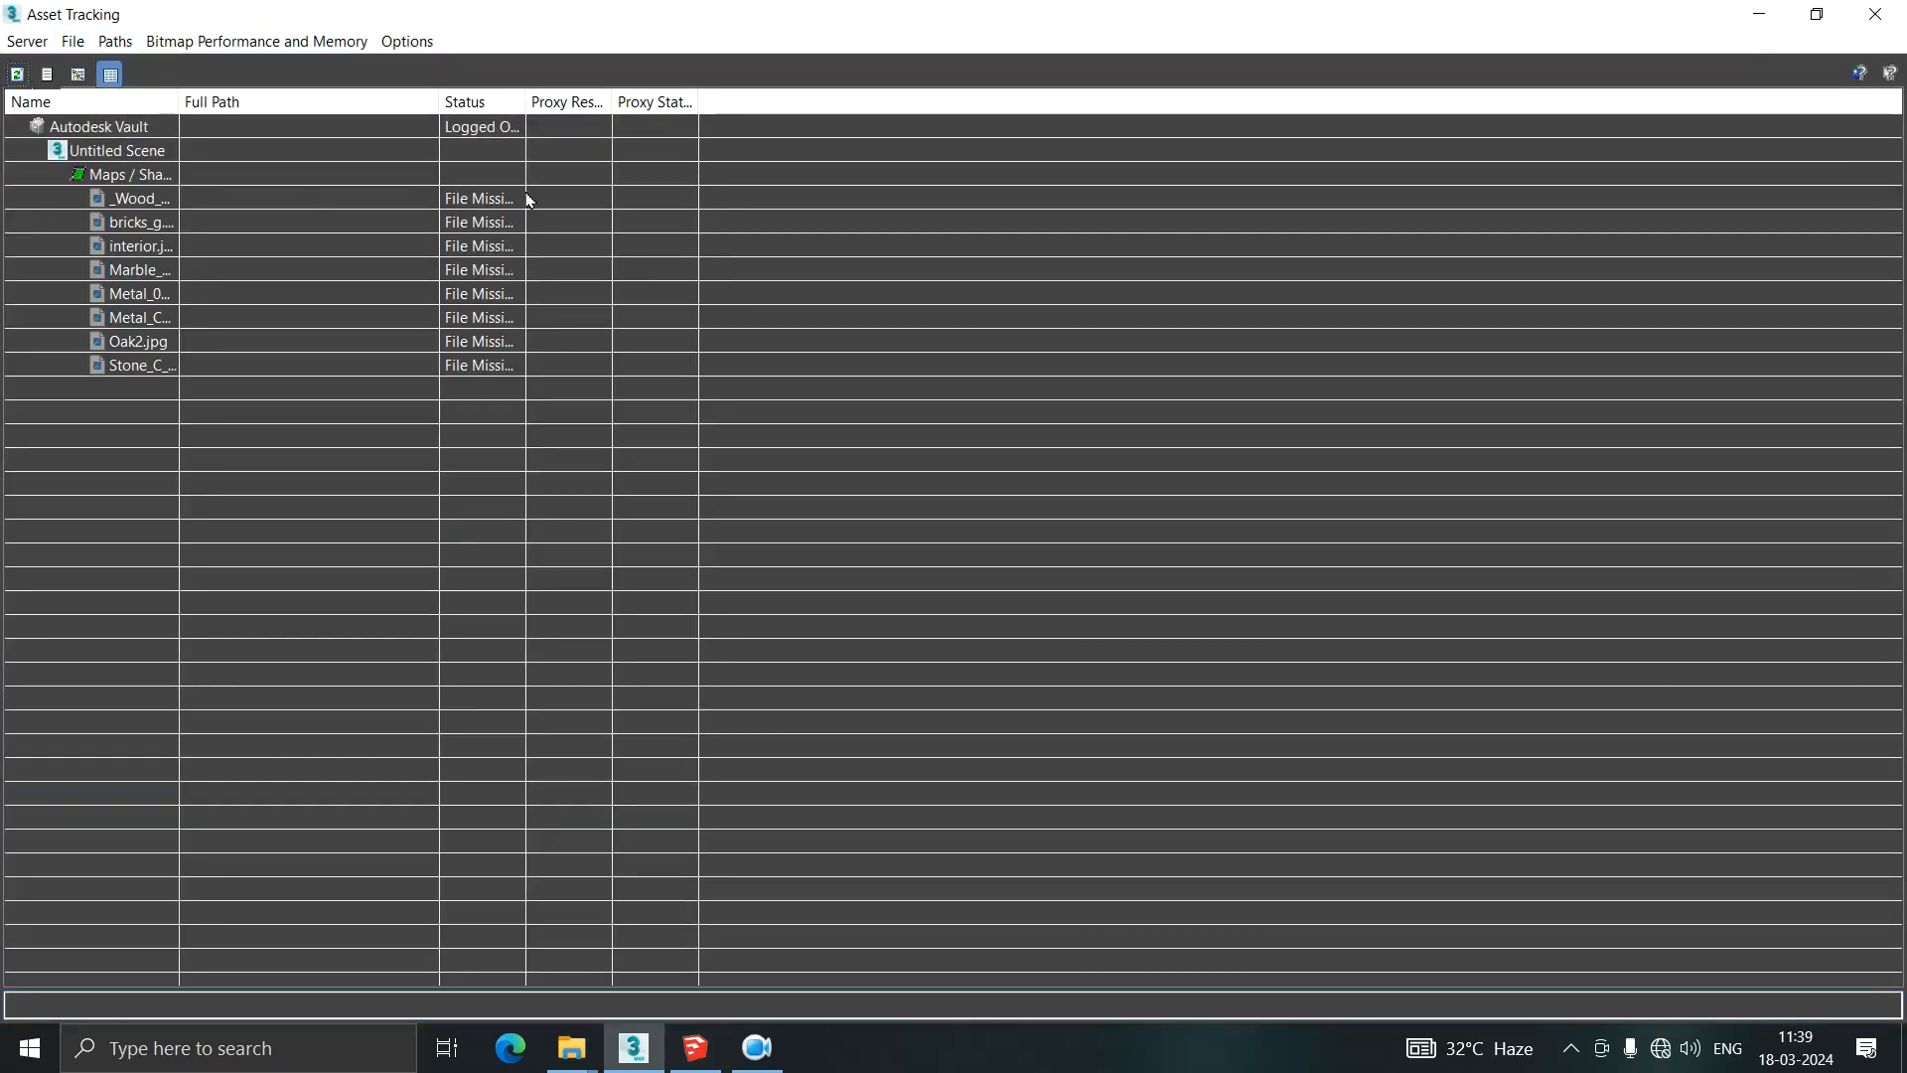
drag(525, 103, 680, 104)
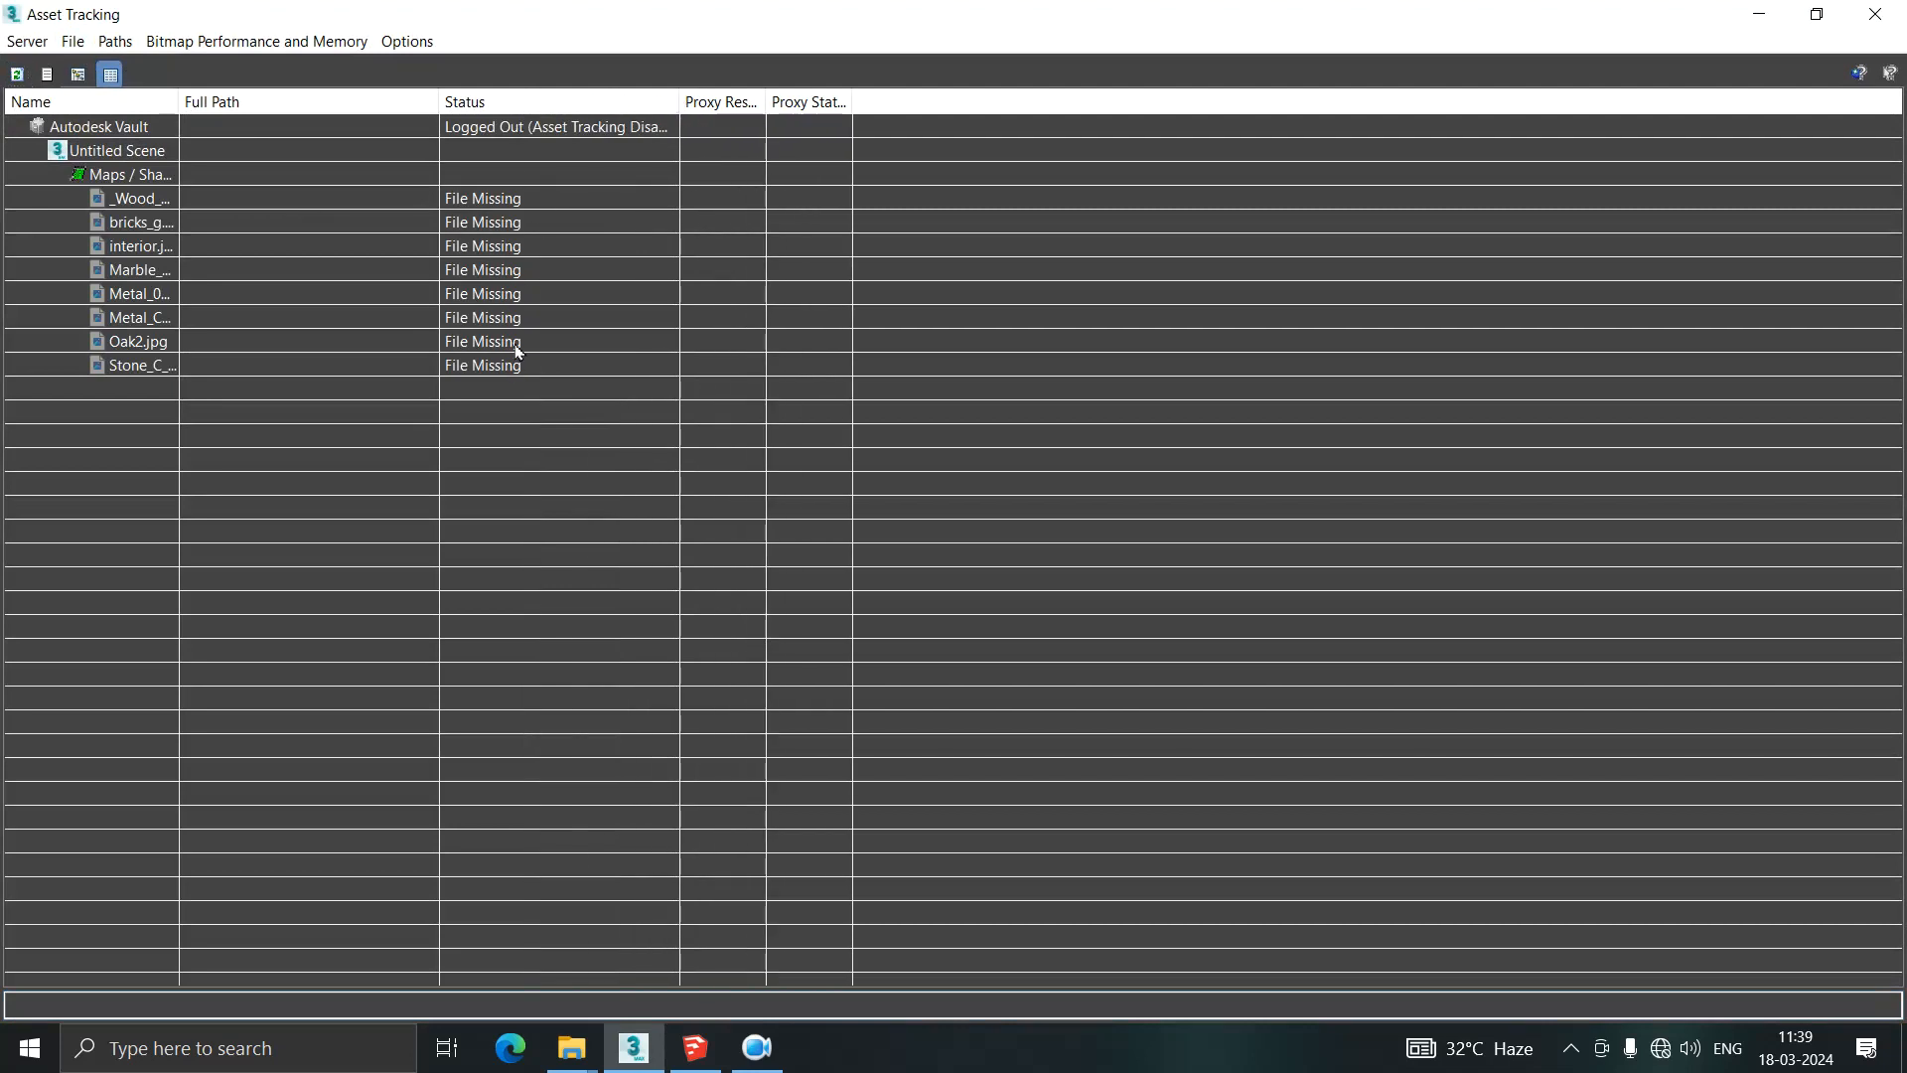
Step: Switch to File Explorer to check the exported texture images against the listed maps, and return to Asset Tracking
mouse_move(571, 1048)
click(462, 939)
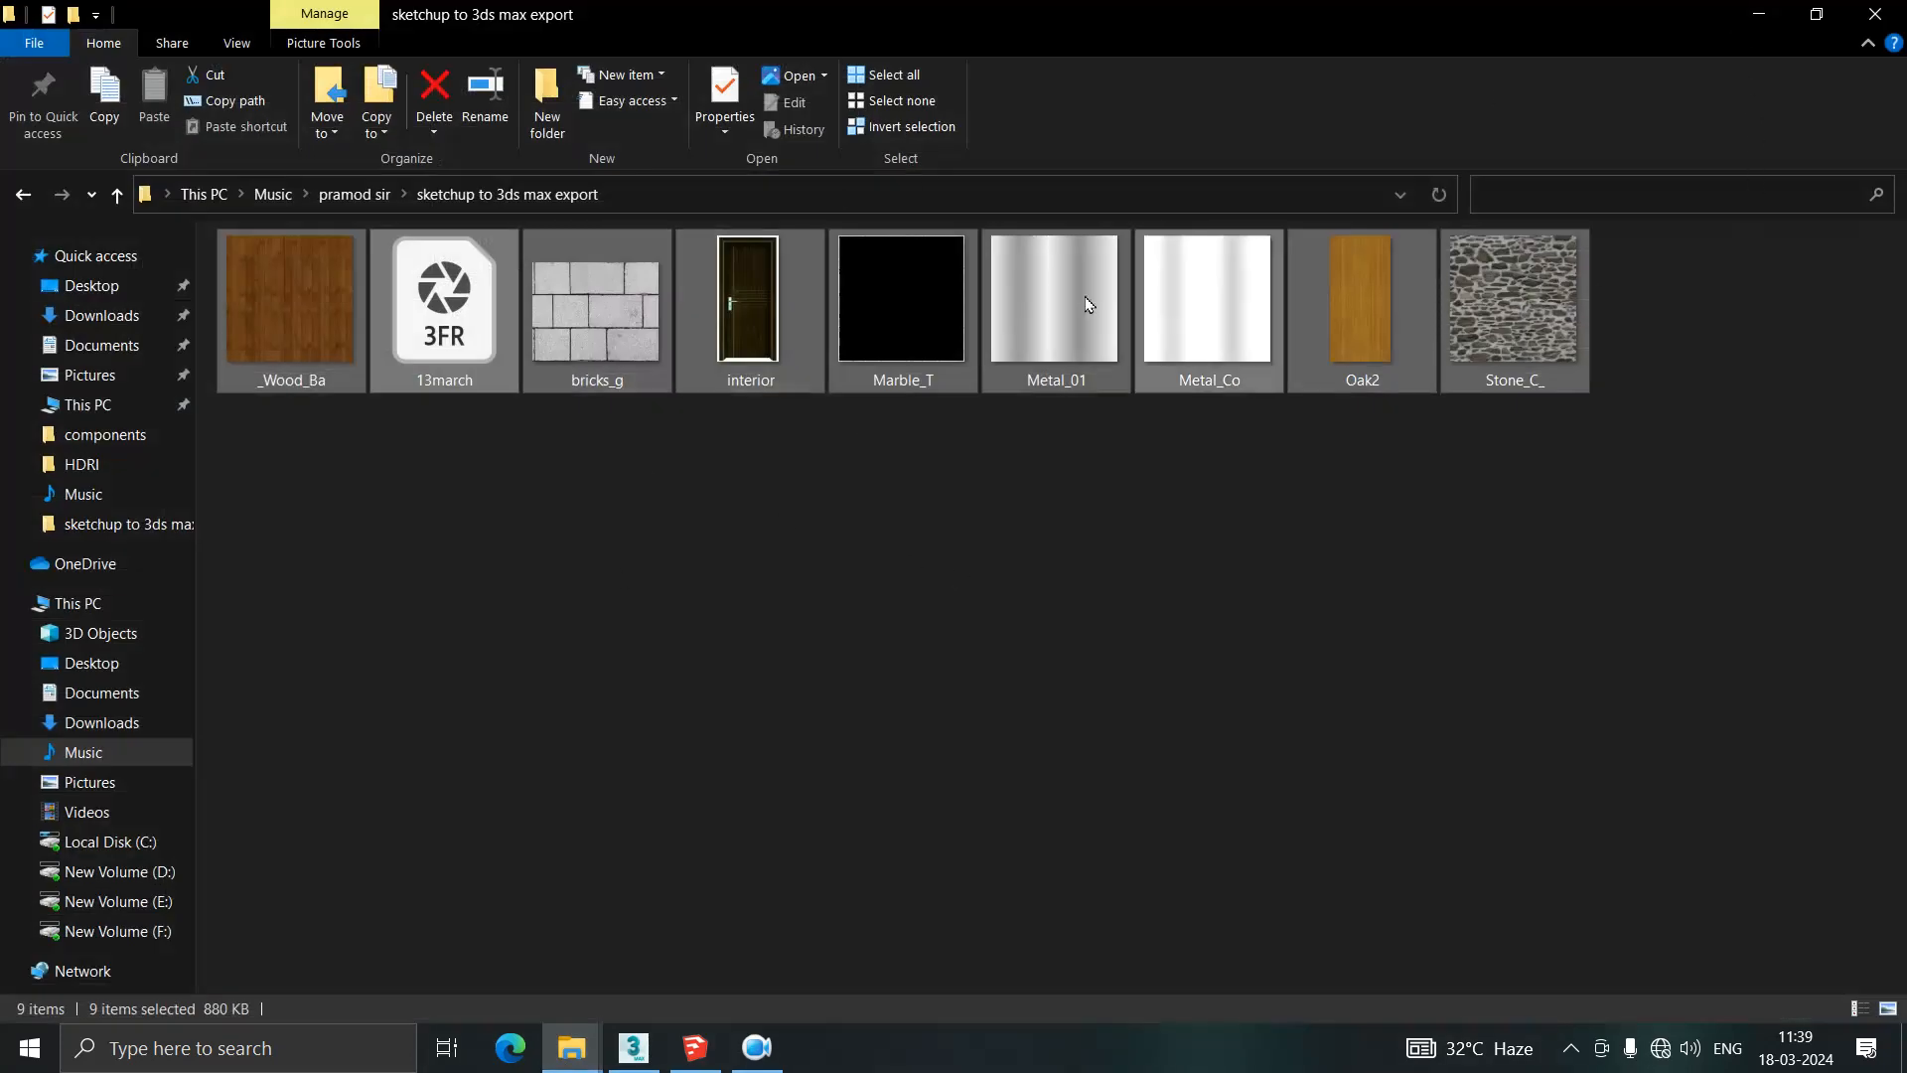
click(1761, 14)
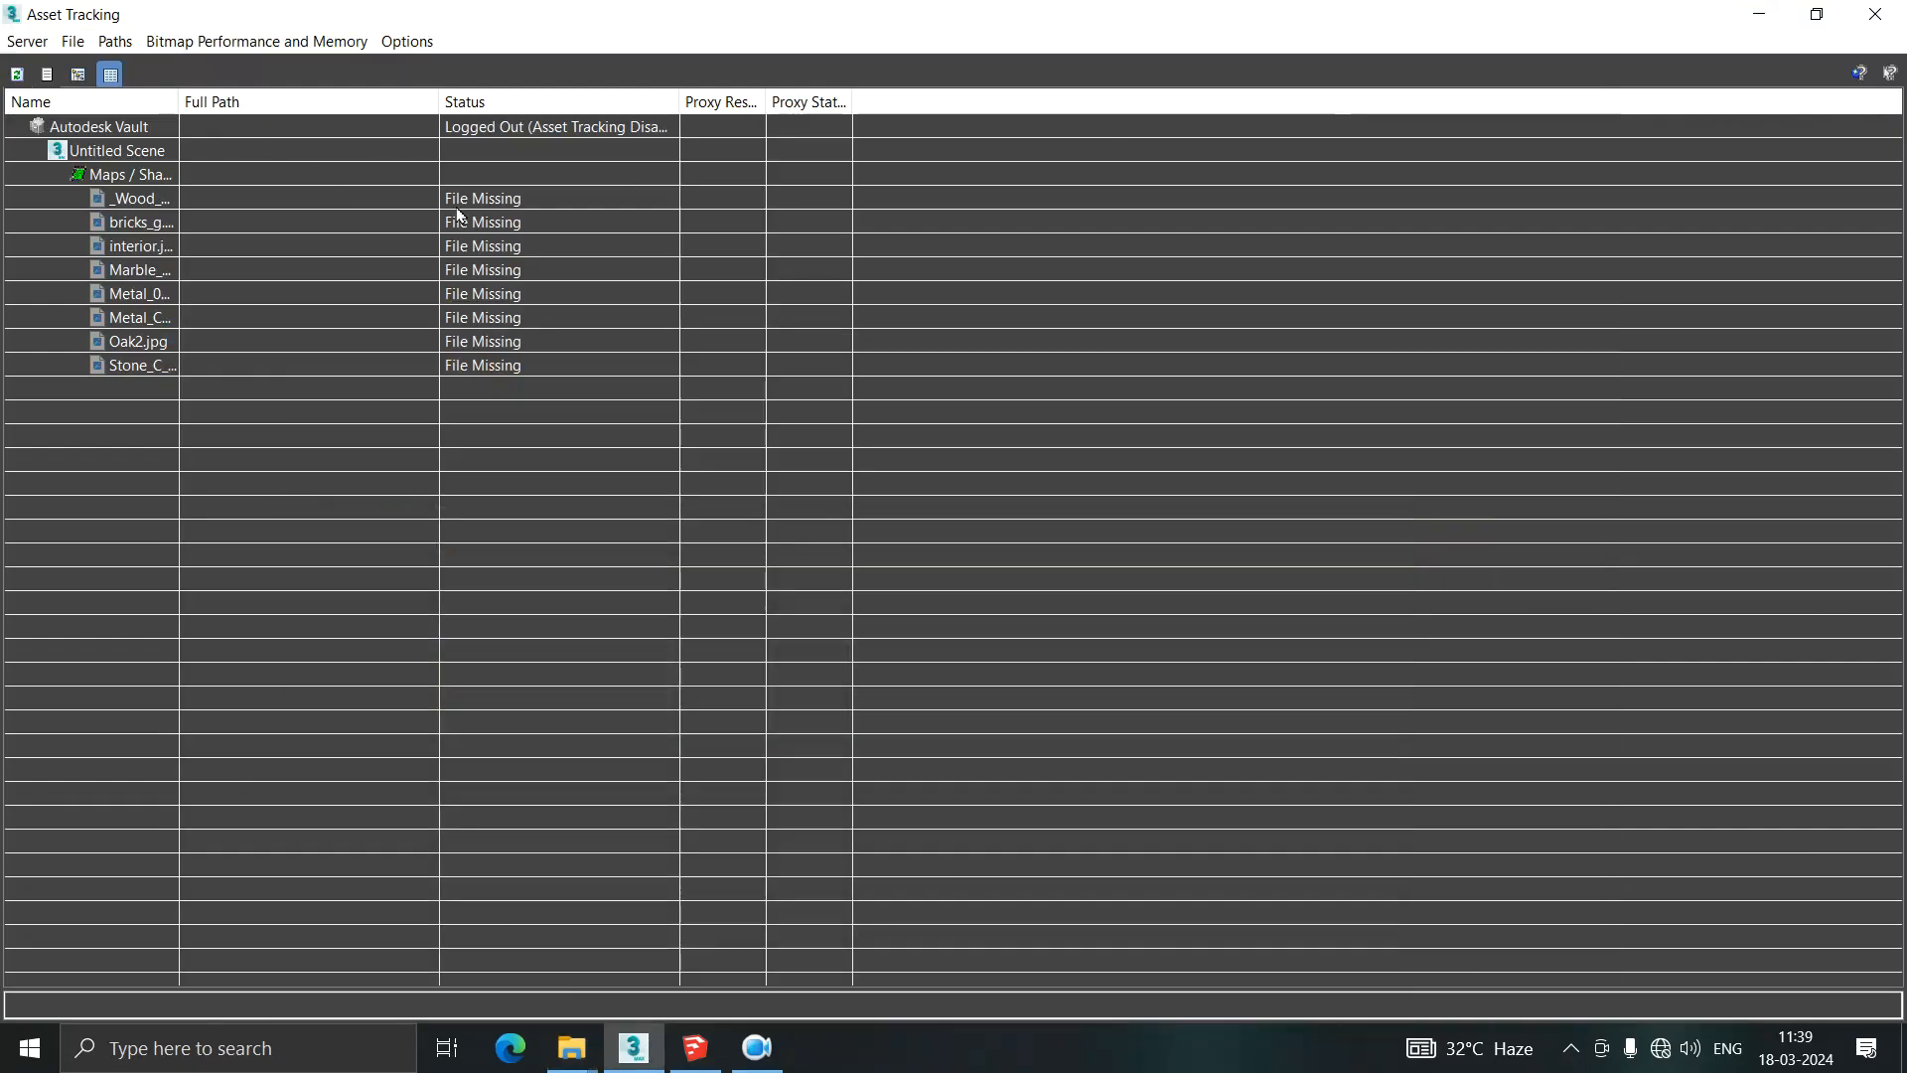
Step: Set the path of all missing maps, from _Wood to Stone_C_, to the pasted "sketchup to 3ds max export" folder path and close Asset Tracking
click(509, 203)
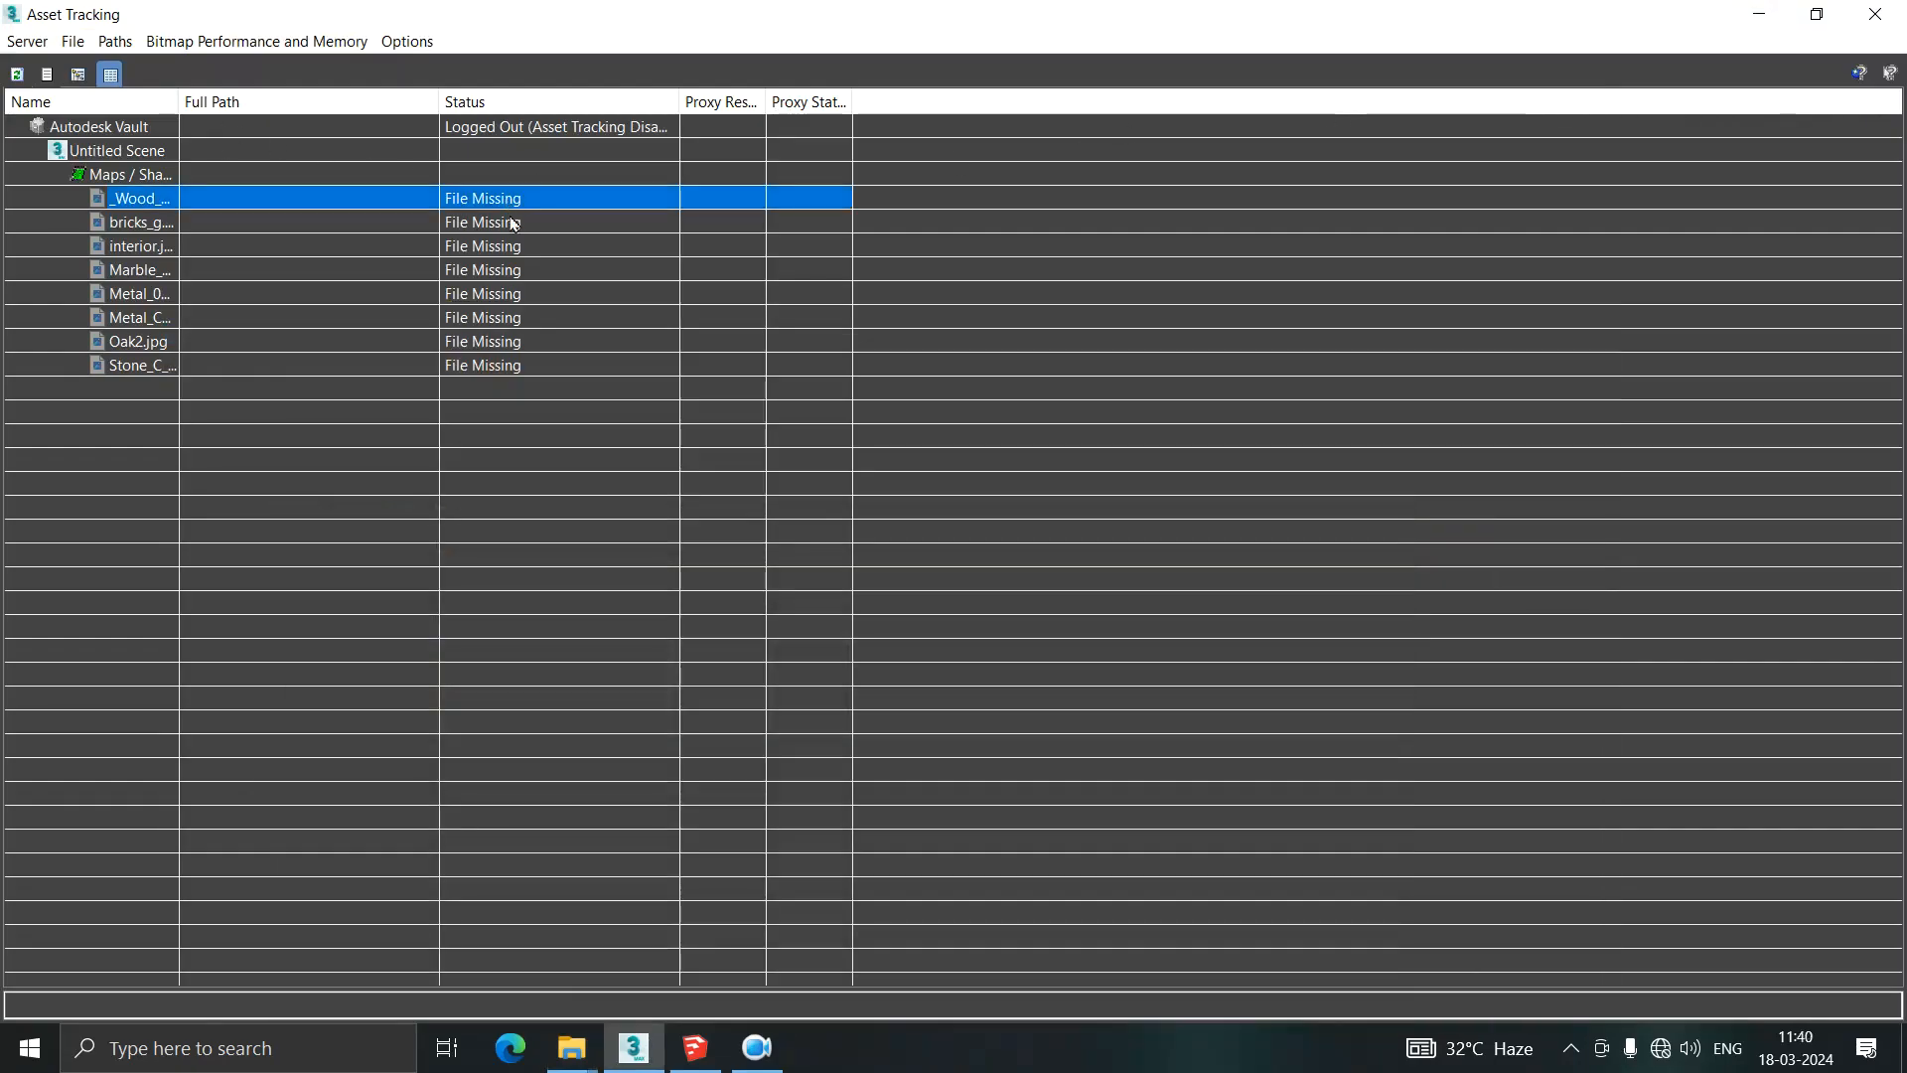
shift+click(484, 373)
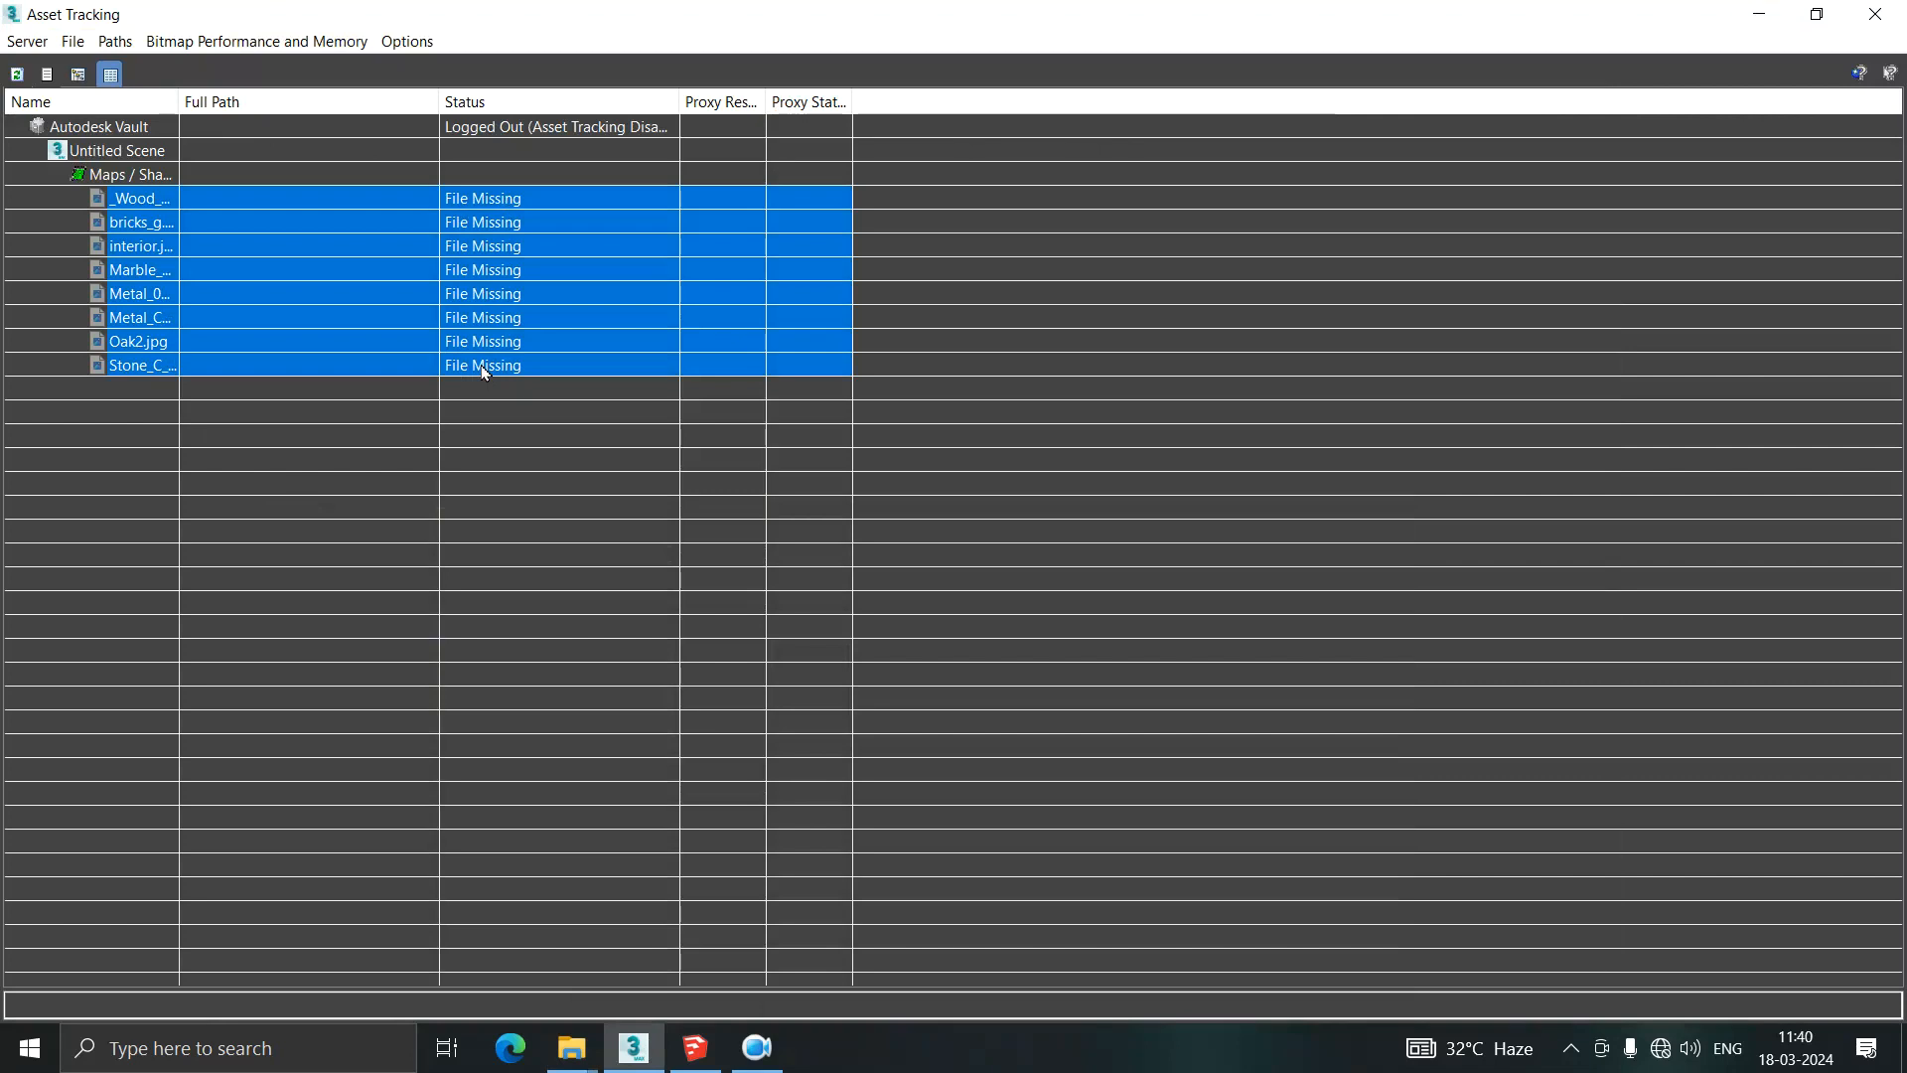
right_click(484, 260)
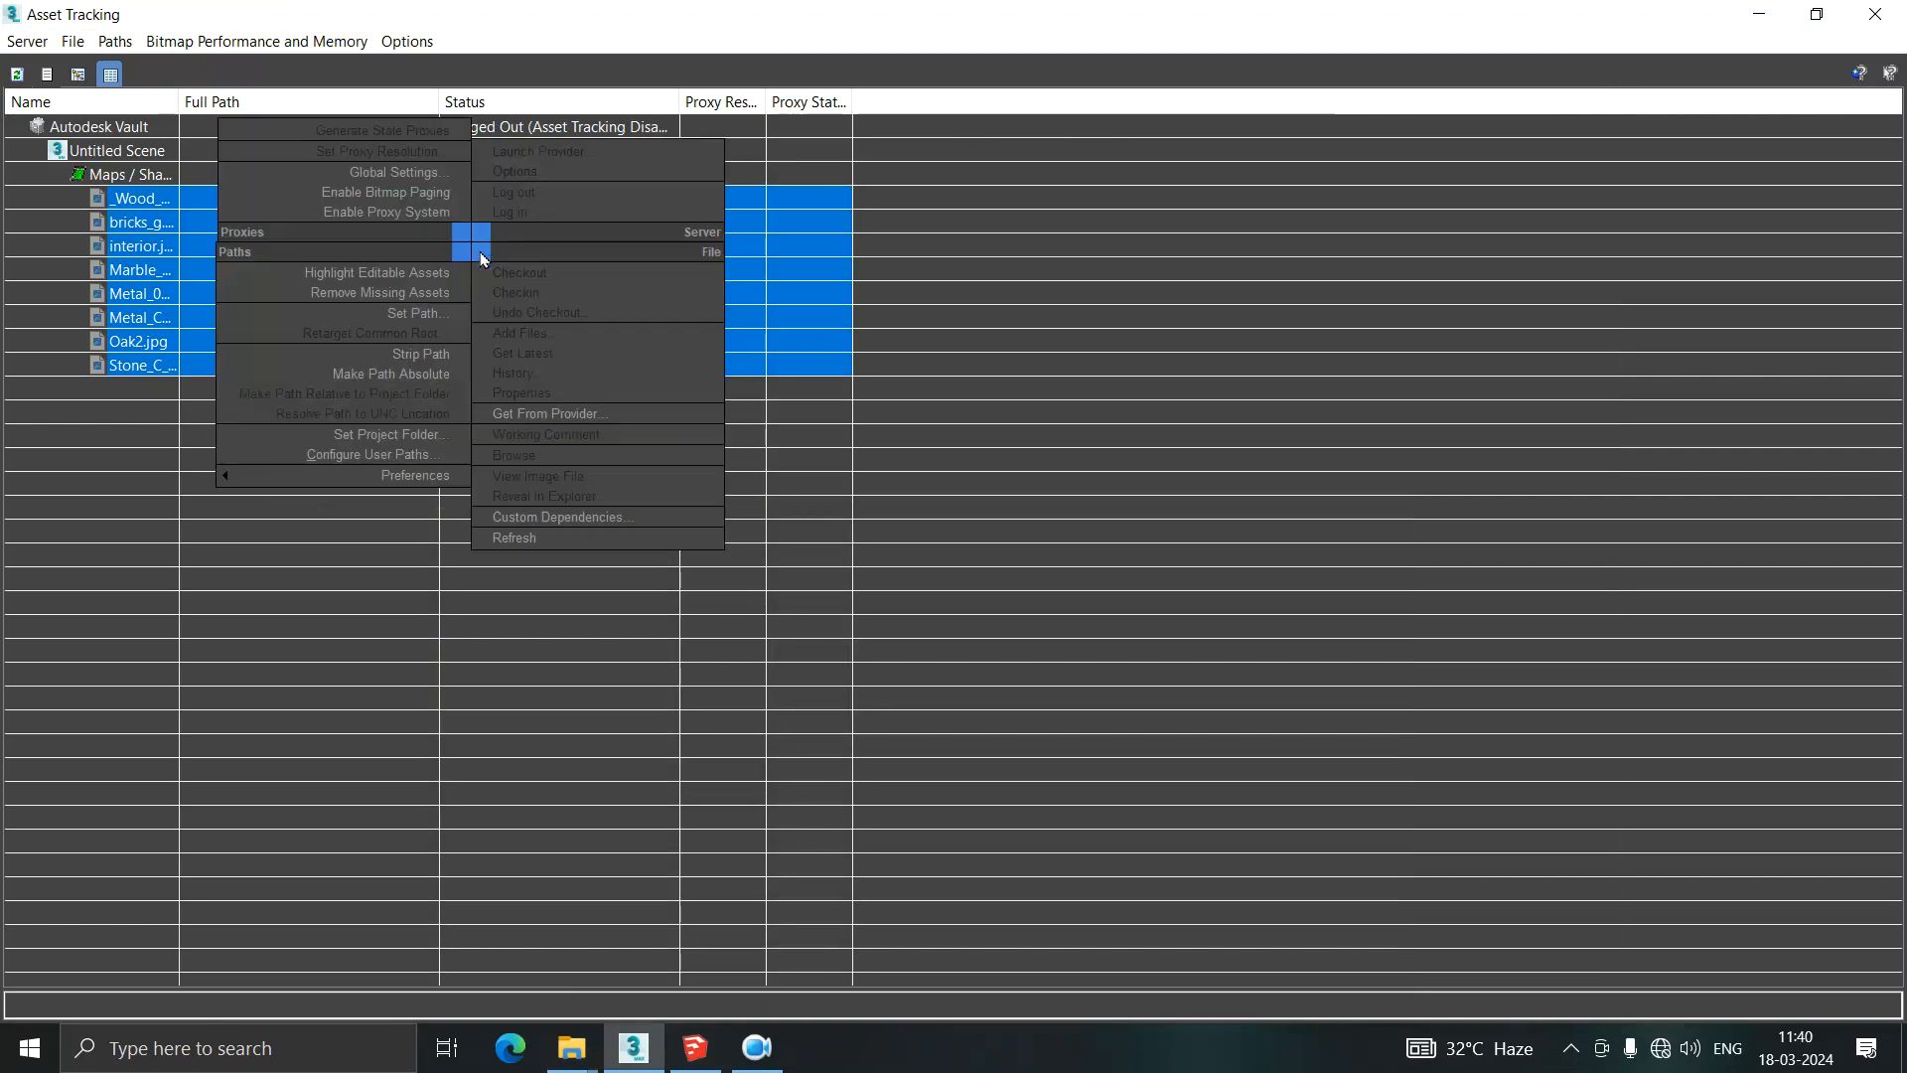
click(406, 316)
right_click(876, 514)
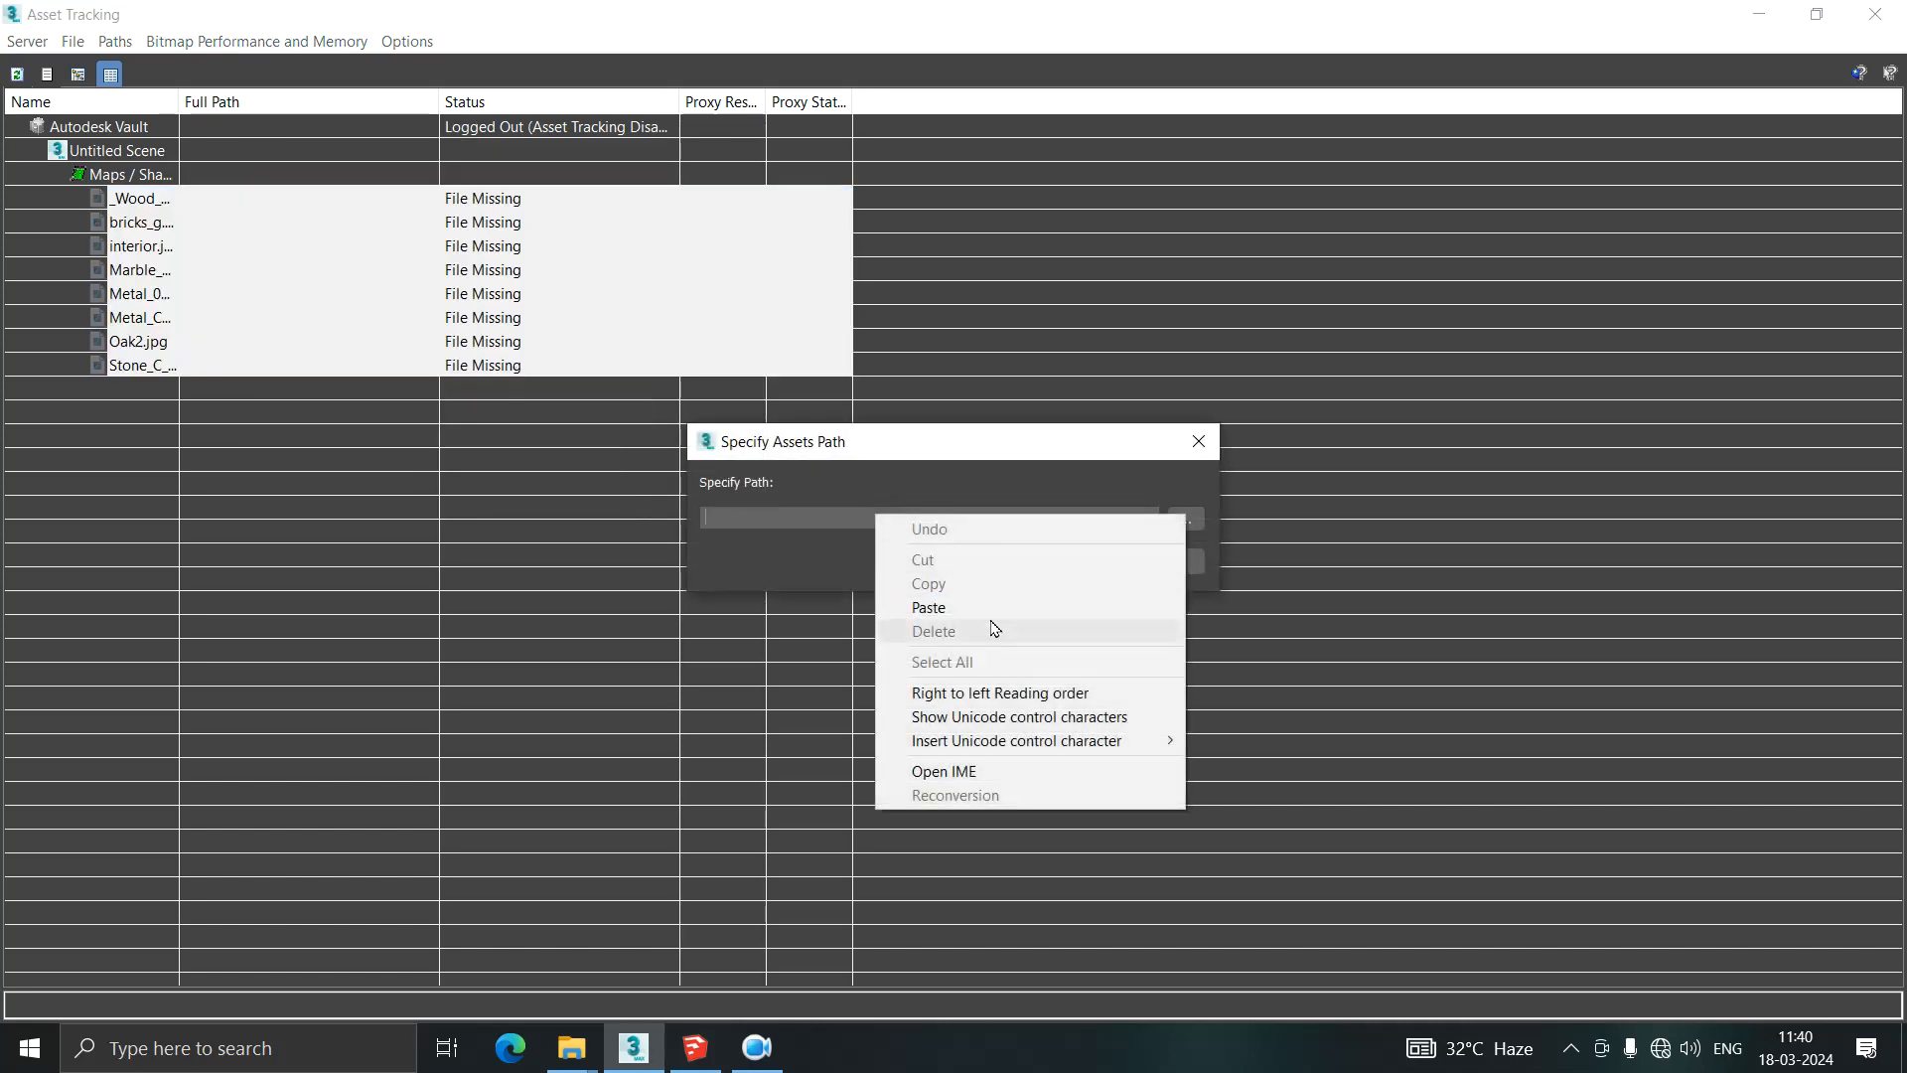
click(969, 605)
click(1088, 563)
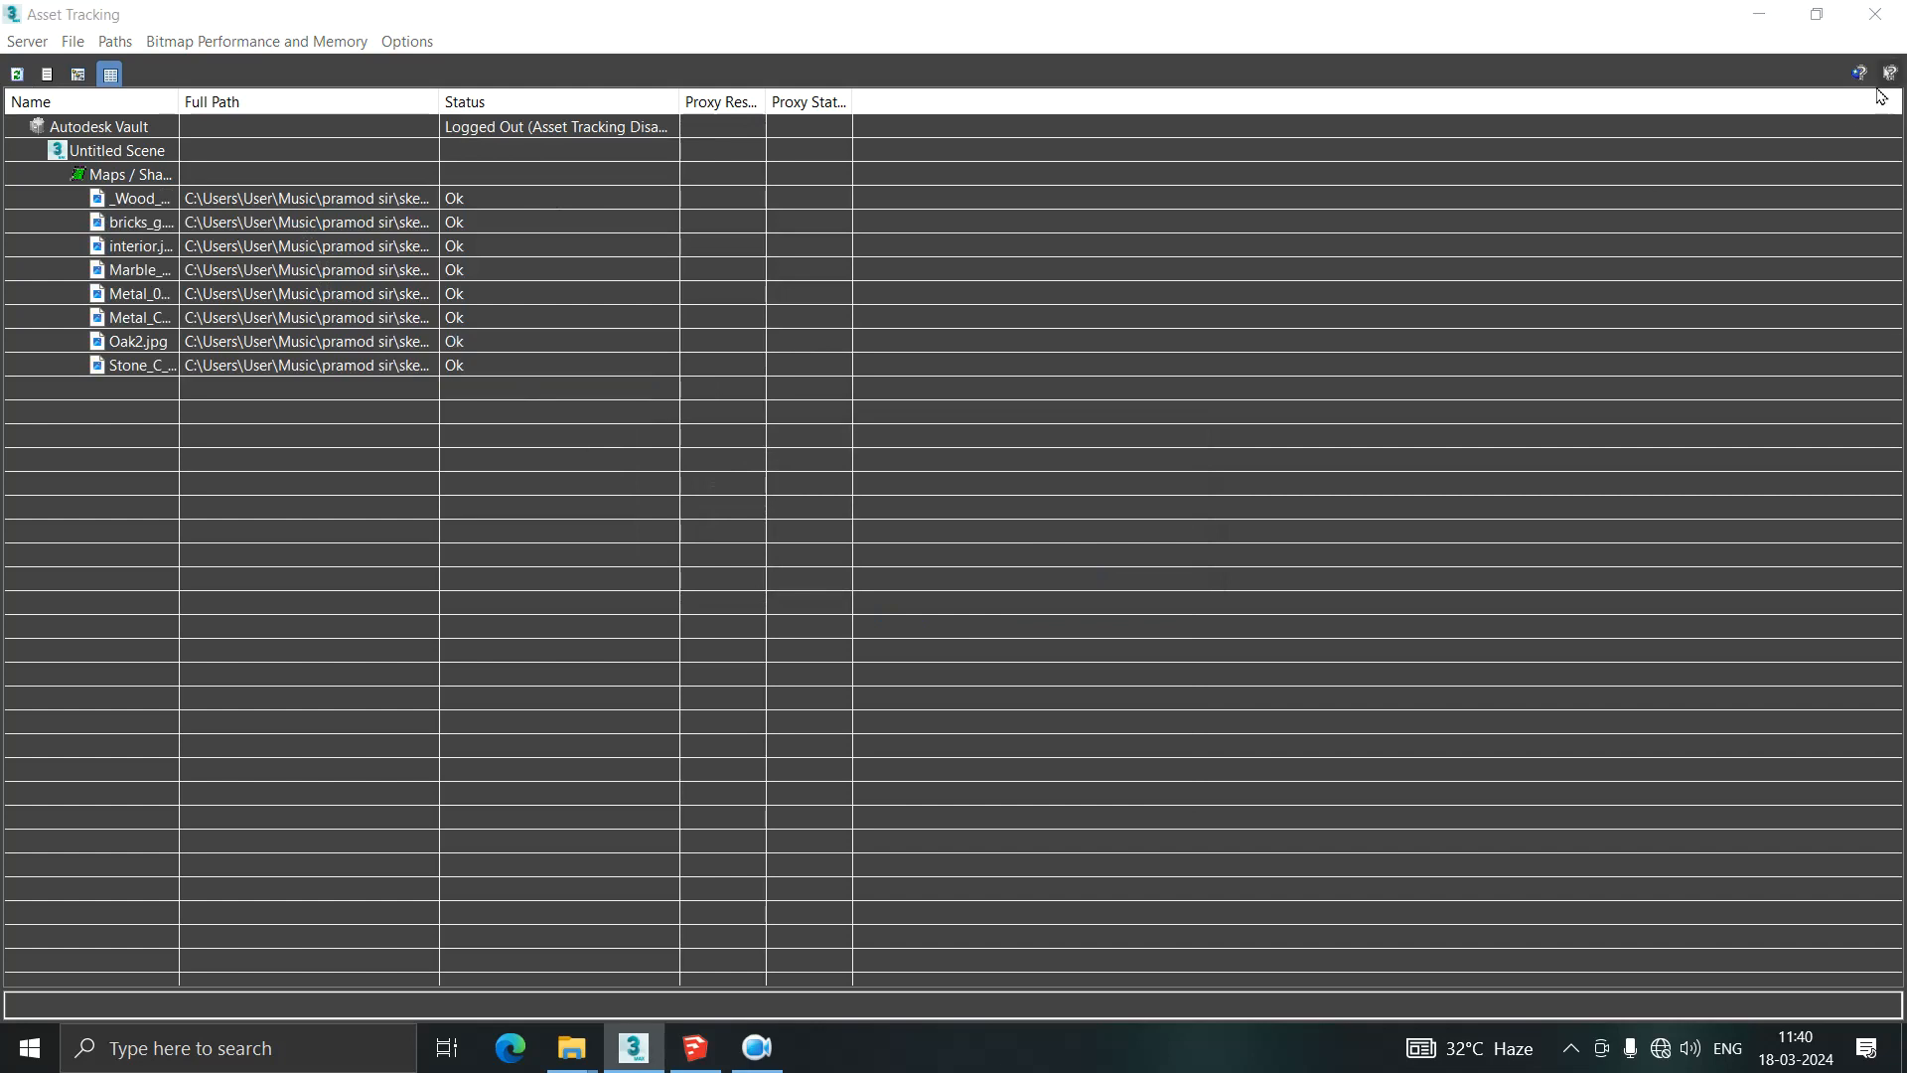
click(1876, 14)
Step: Examine the house's doors, windows, gate and steps in the perspective view to check the relinked textures
scroll(1416, 807, up, 5)
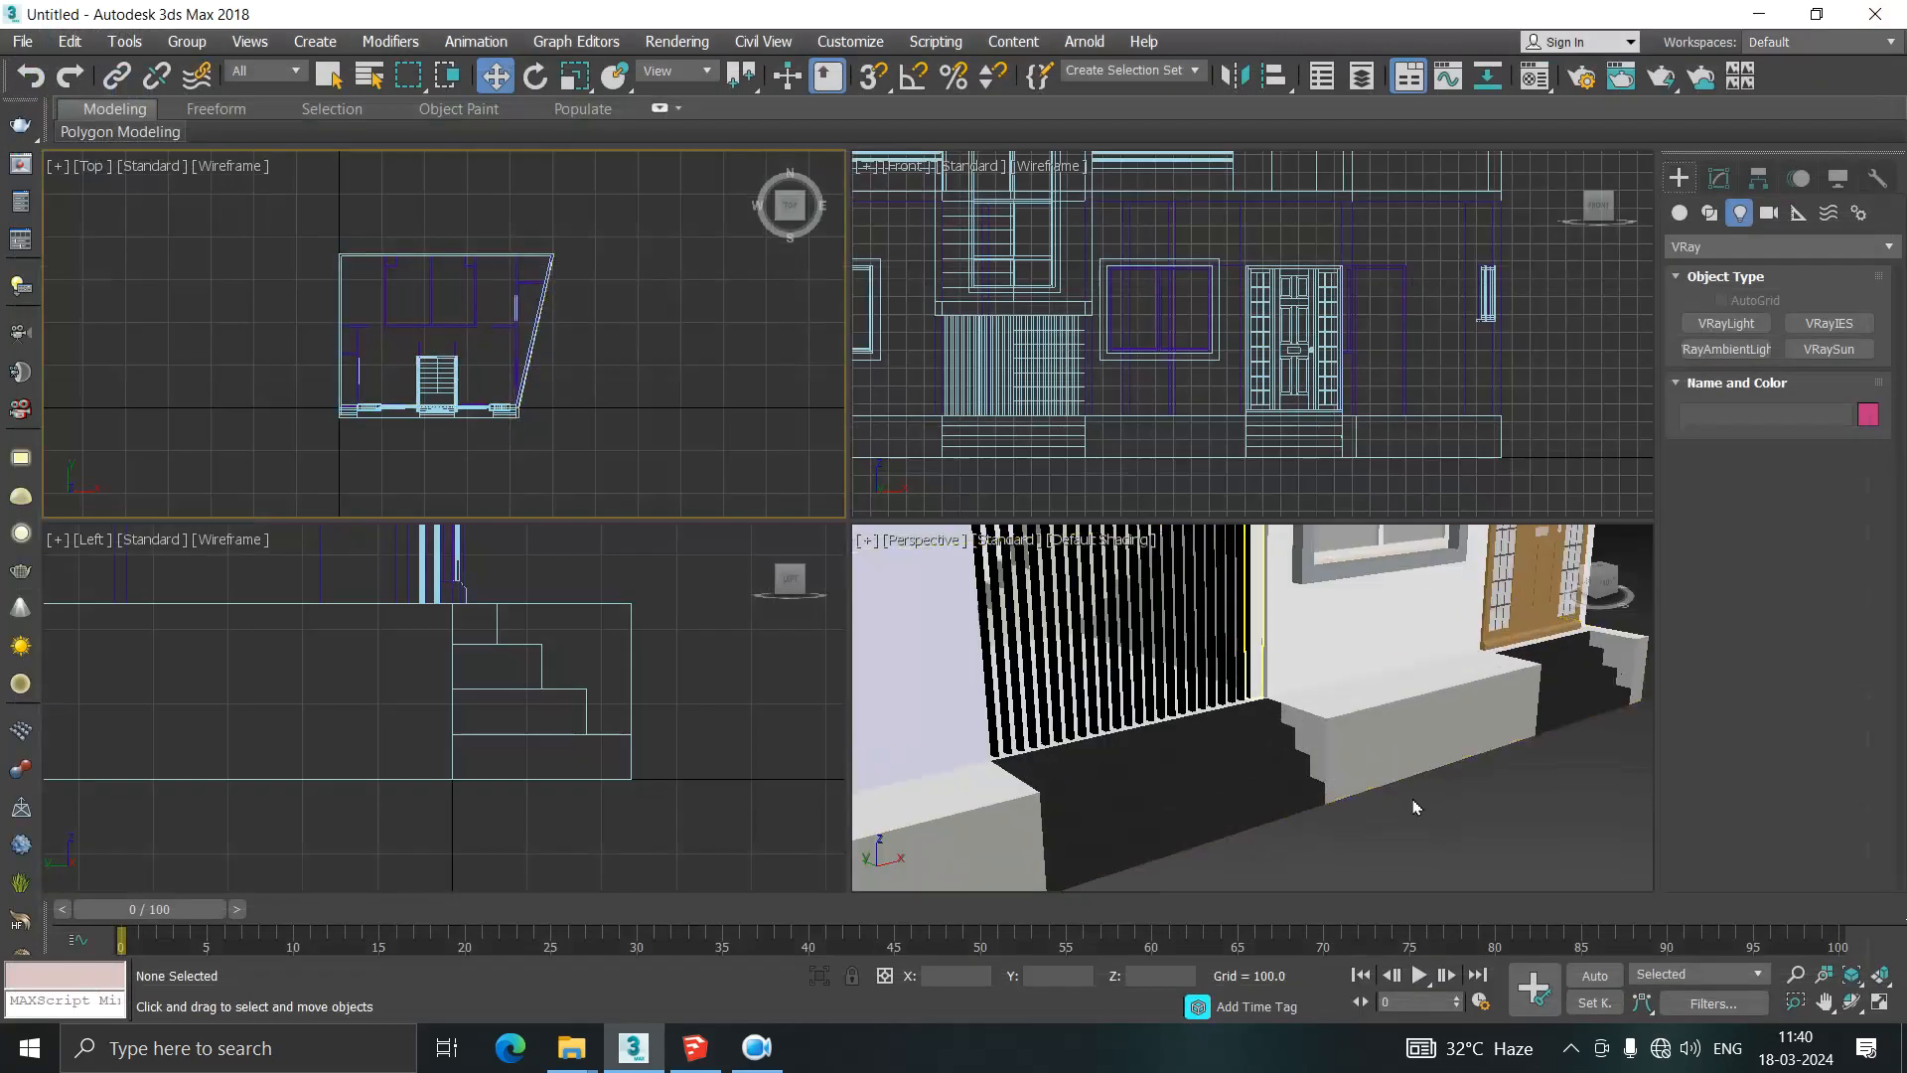
scroll(1416, 806, down, 6)
scroll(1267, 779, up, 5)
scroll(1028, 774, down, 3)
scroll(1035, 775, up, 1)
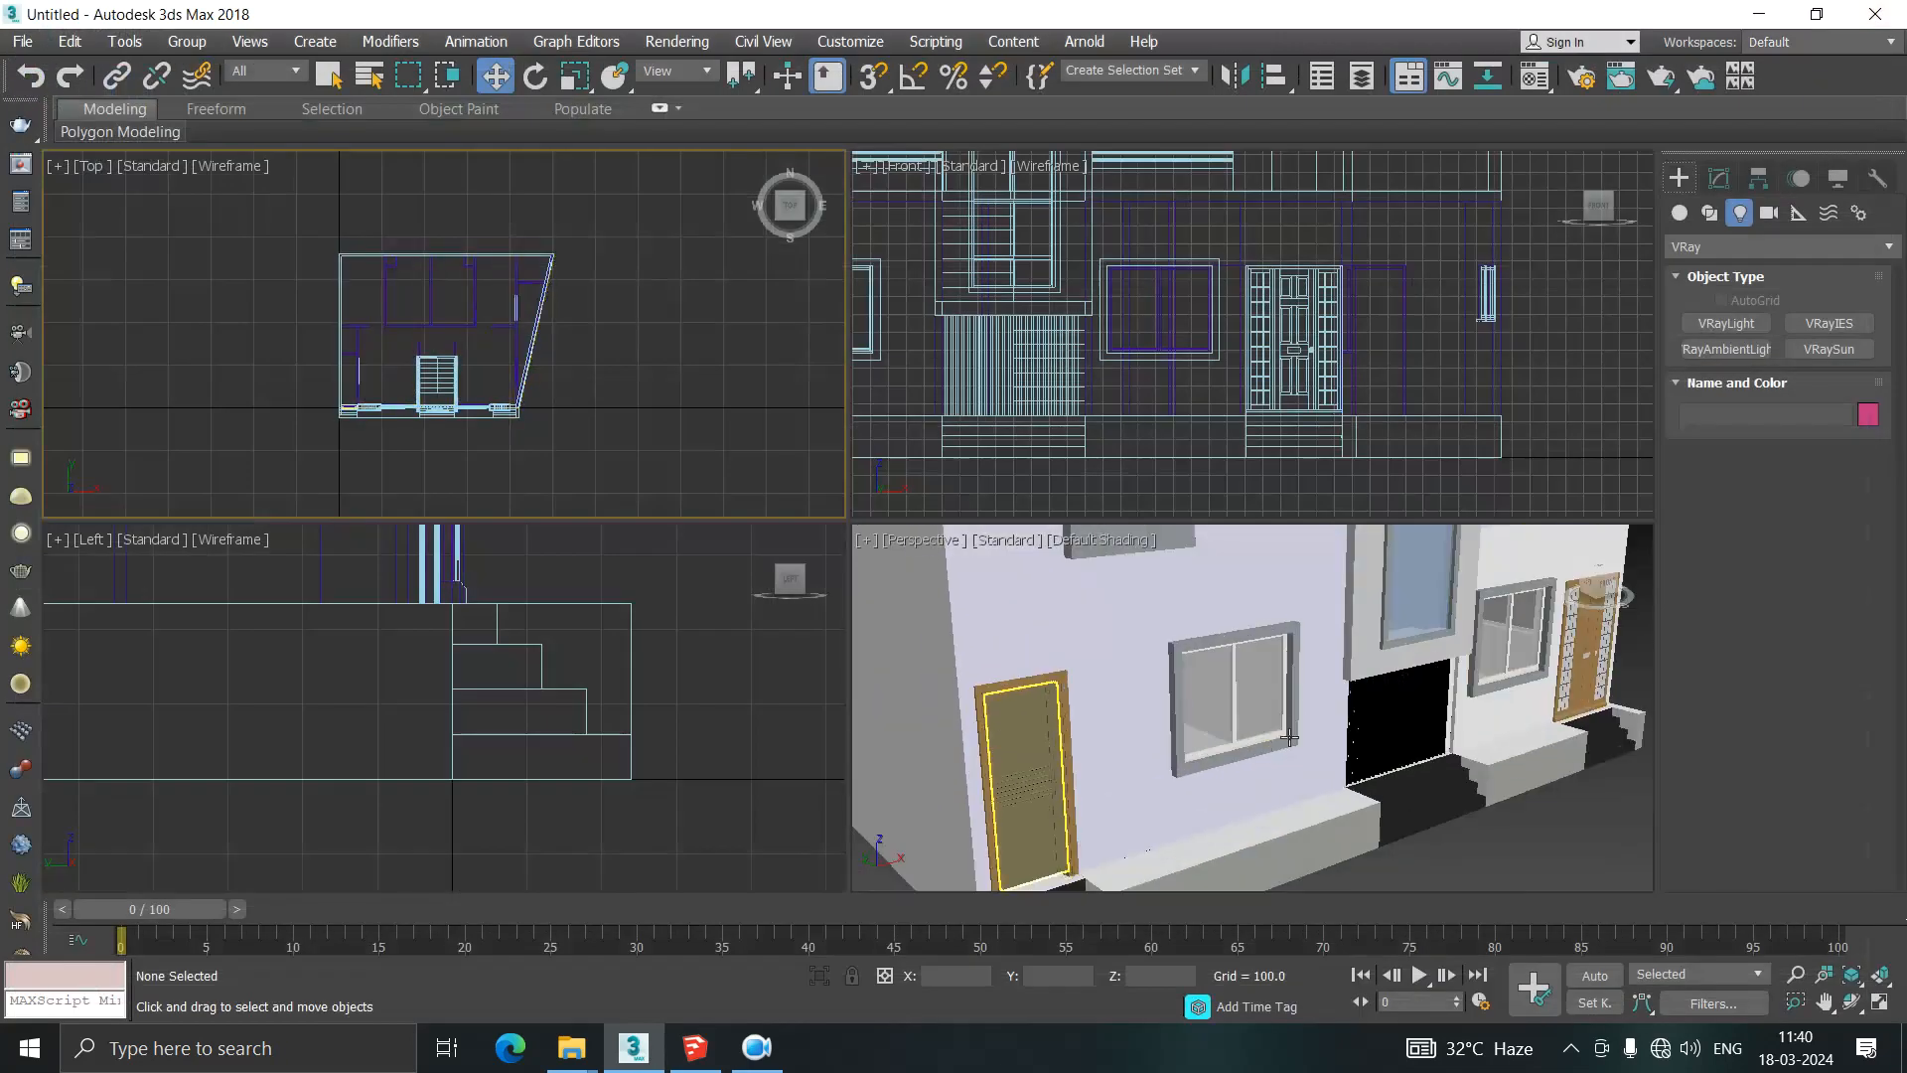
scroll(1289, 738, down, 5)
scroll(1112, 744, up, 5)
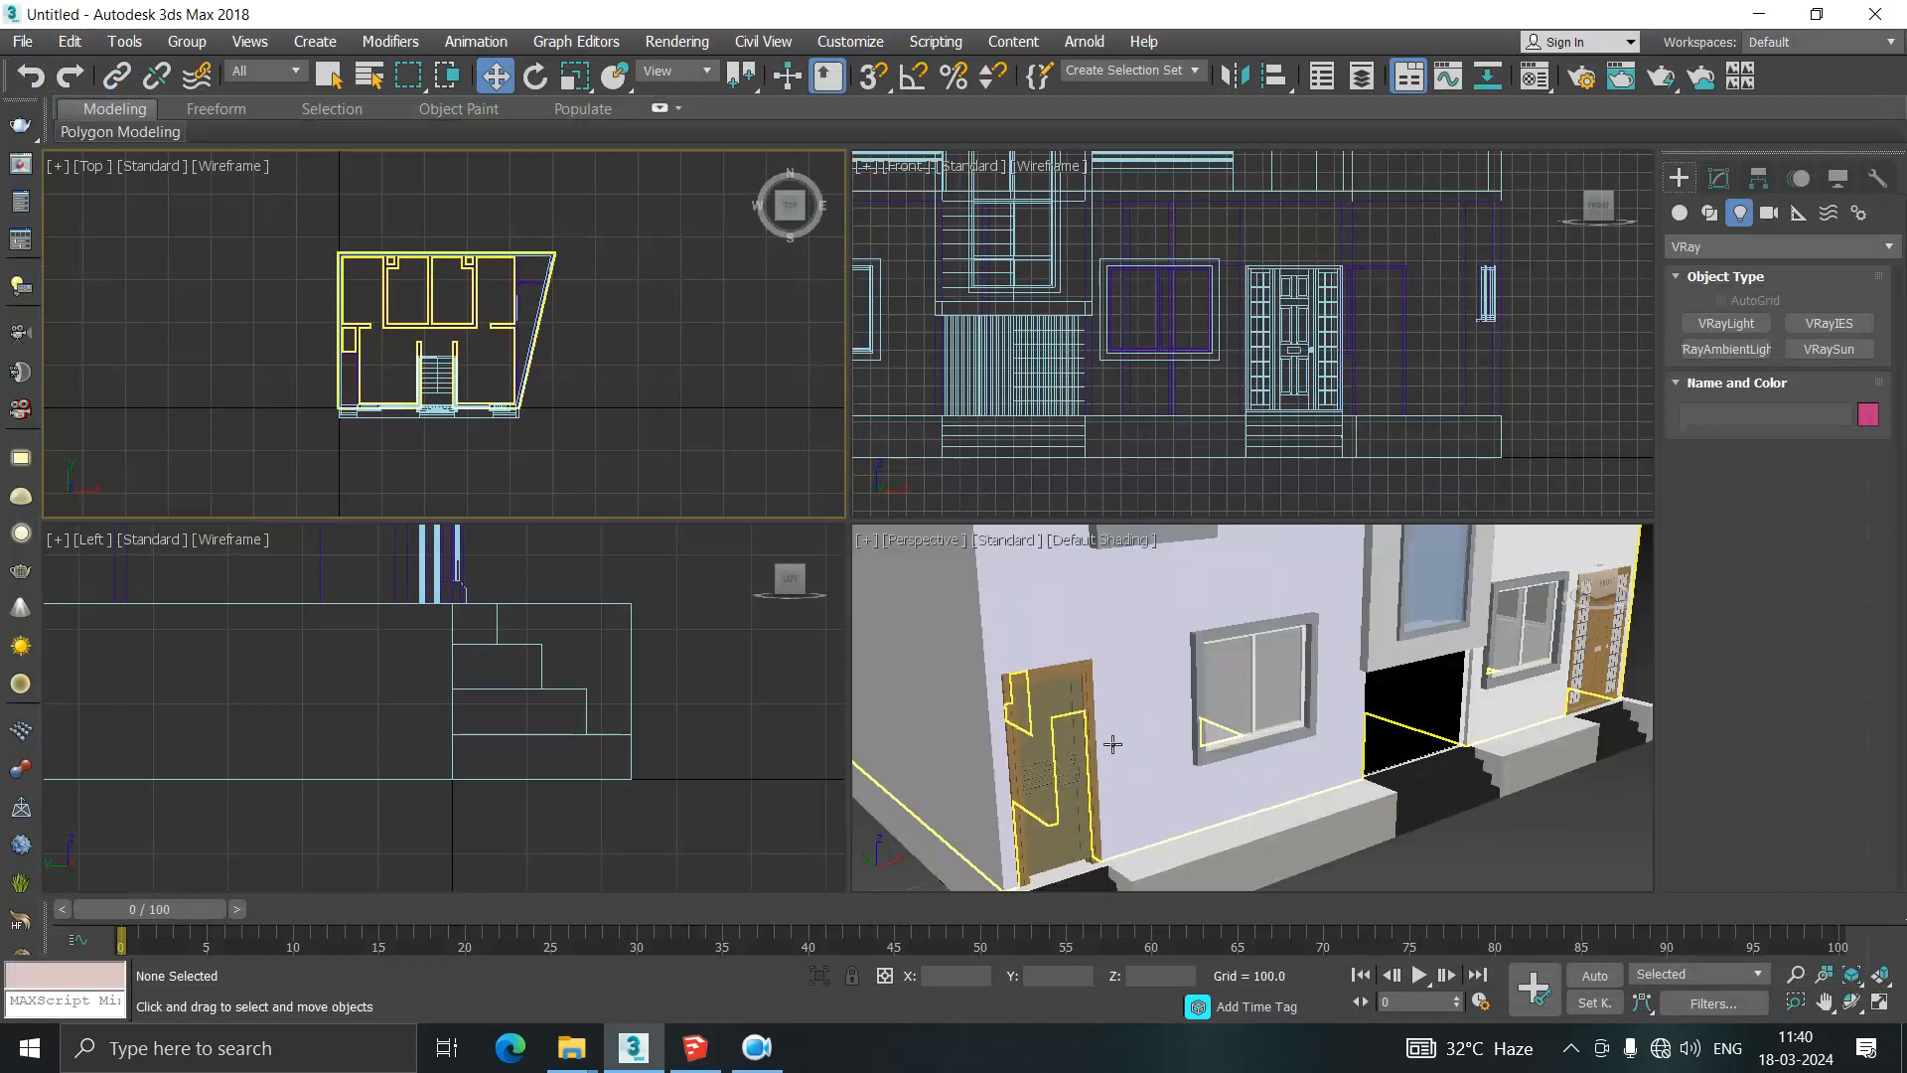
scroll(1113, 744, down, 5)
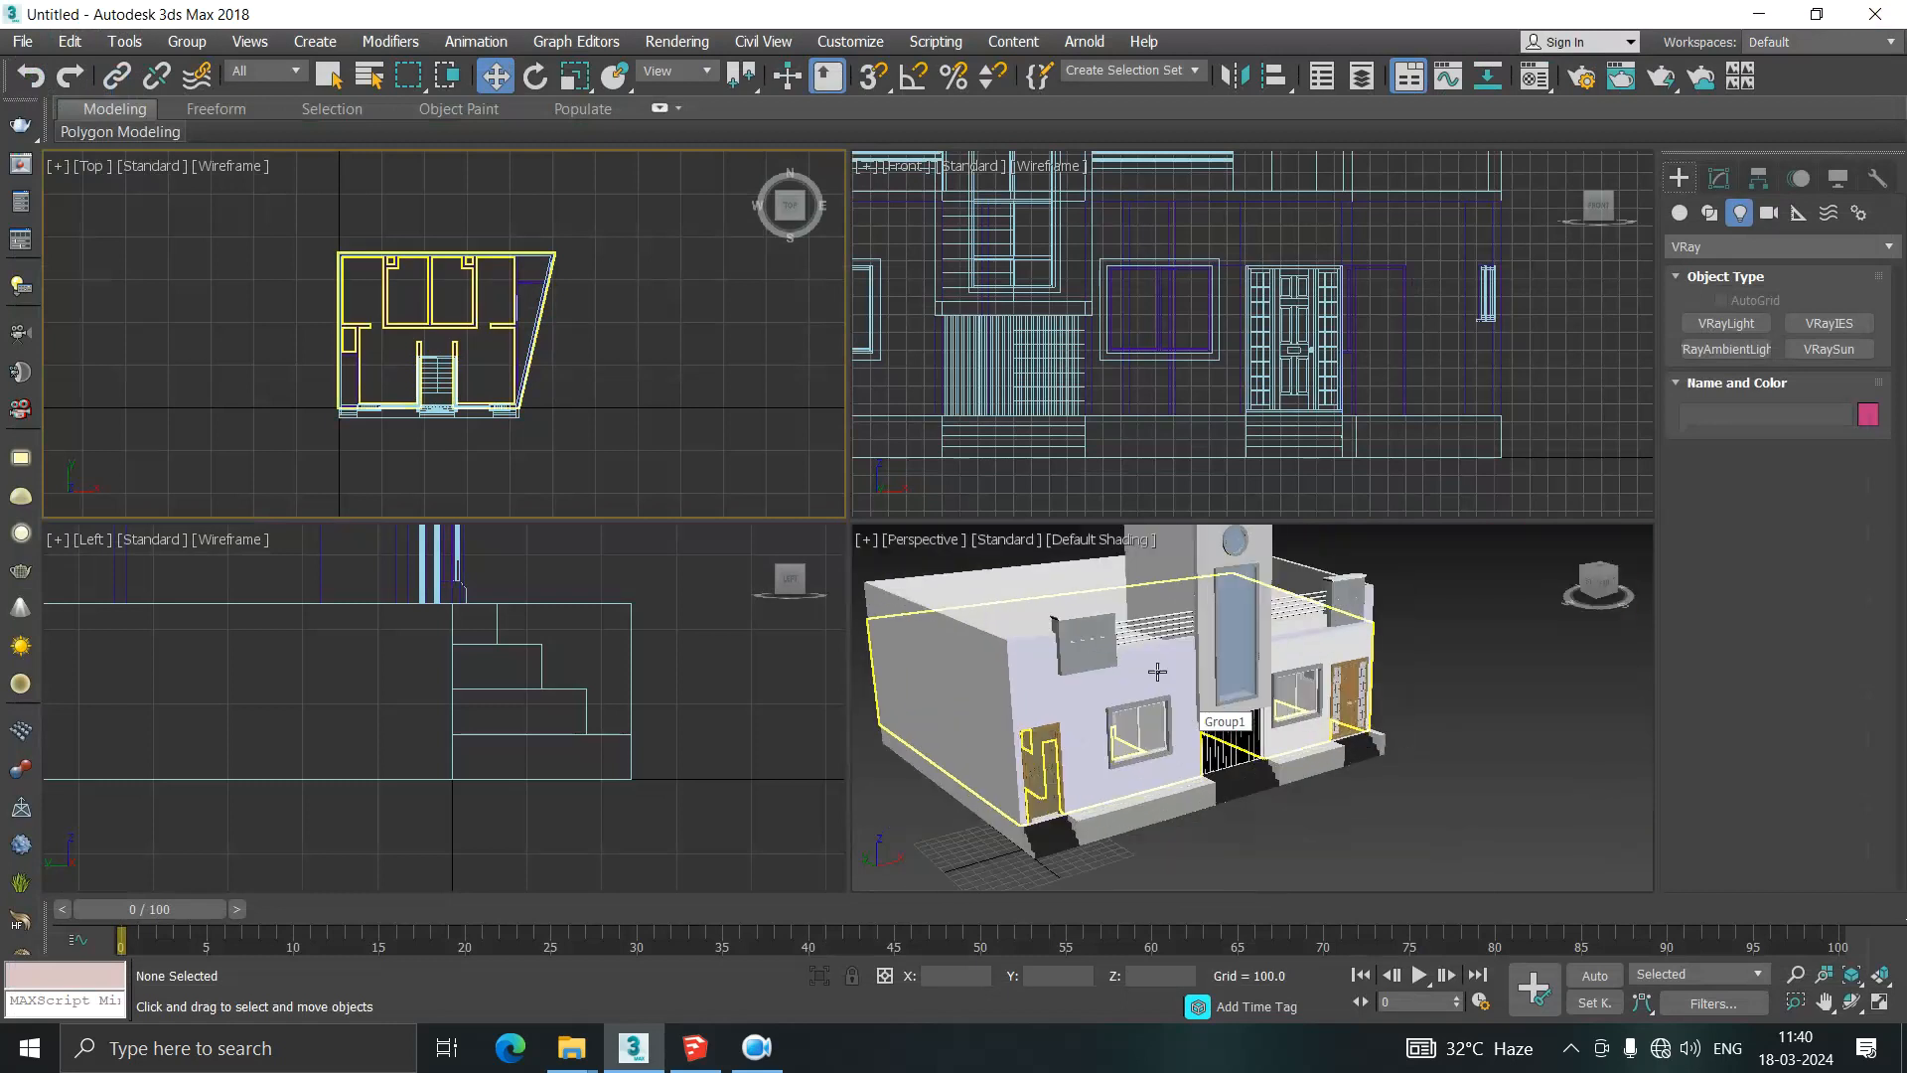
Step: Examine the house's facade in the front view, and return to a three-quarter perspective view of the front
scroll(1158, 672, up, 3)
scroll(1193, 716, down, 5)
scroll(1221, 755, up, 1)
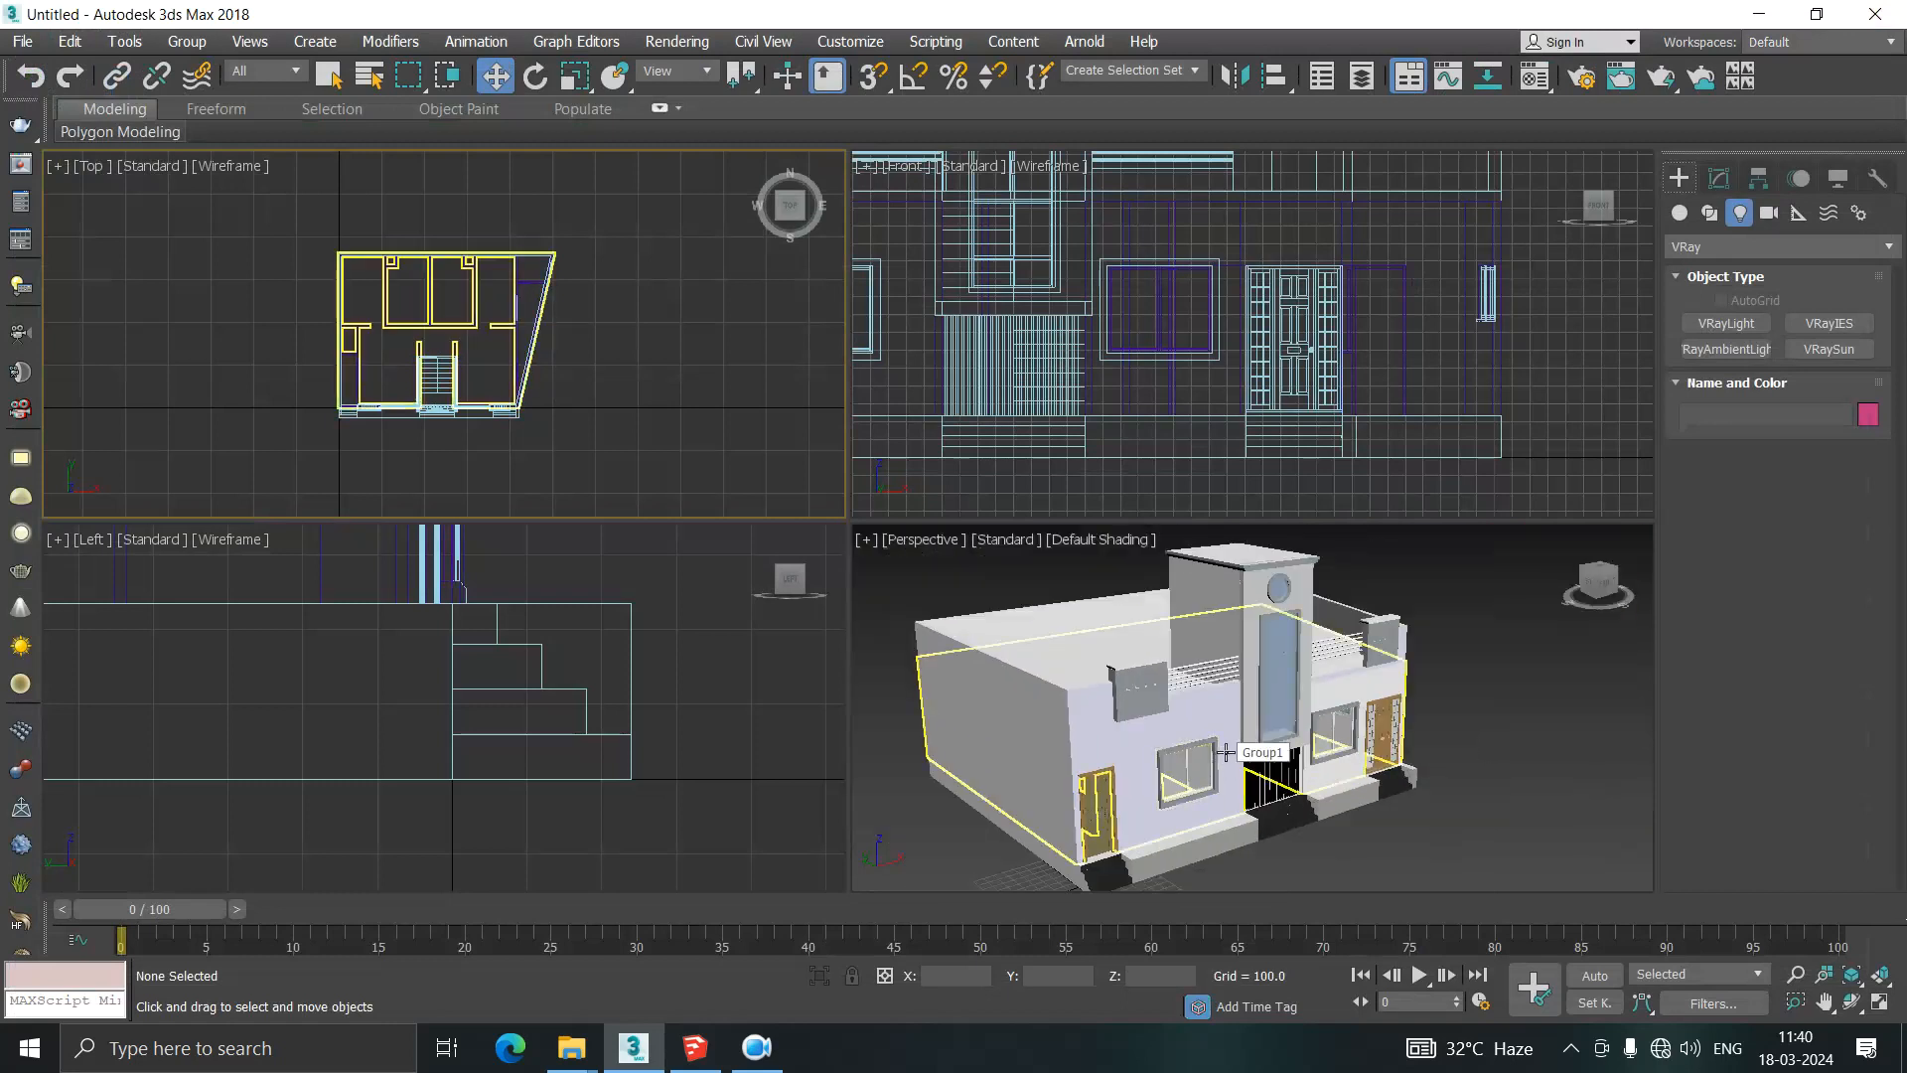
middle_drag(1254, 753, 1275, 755)
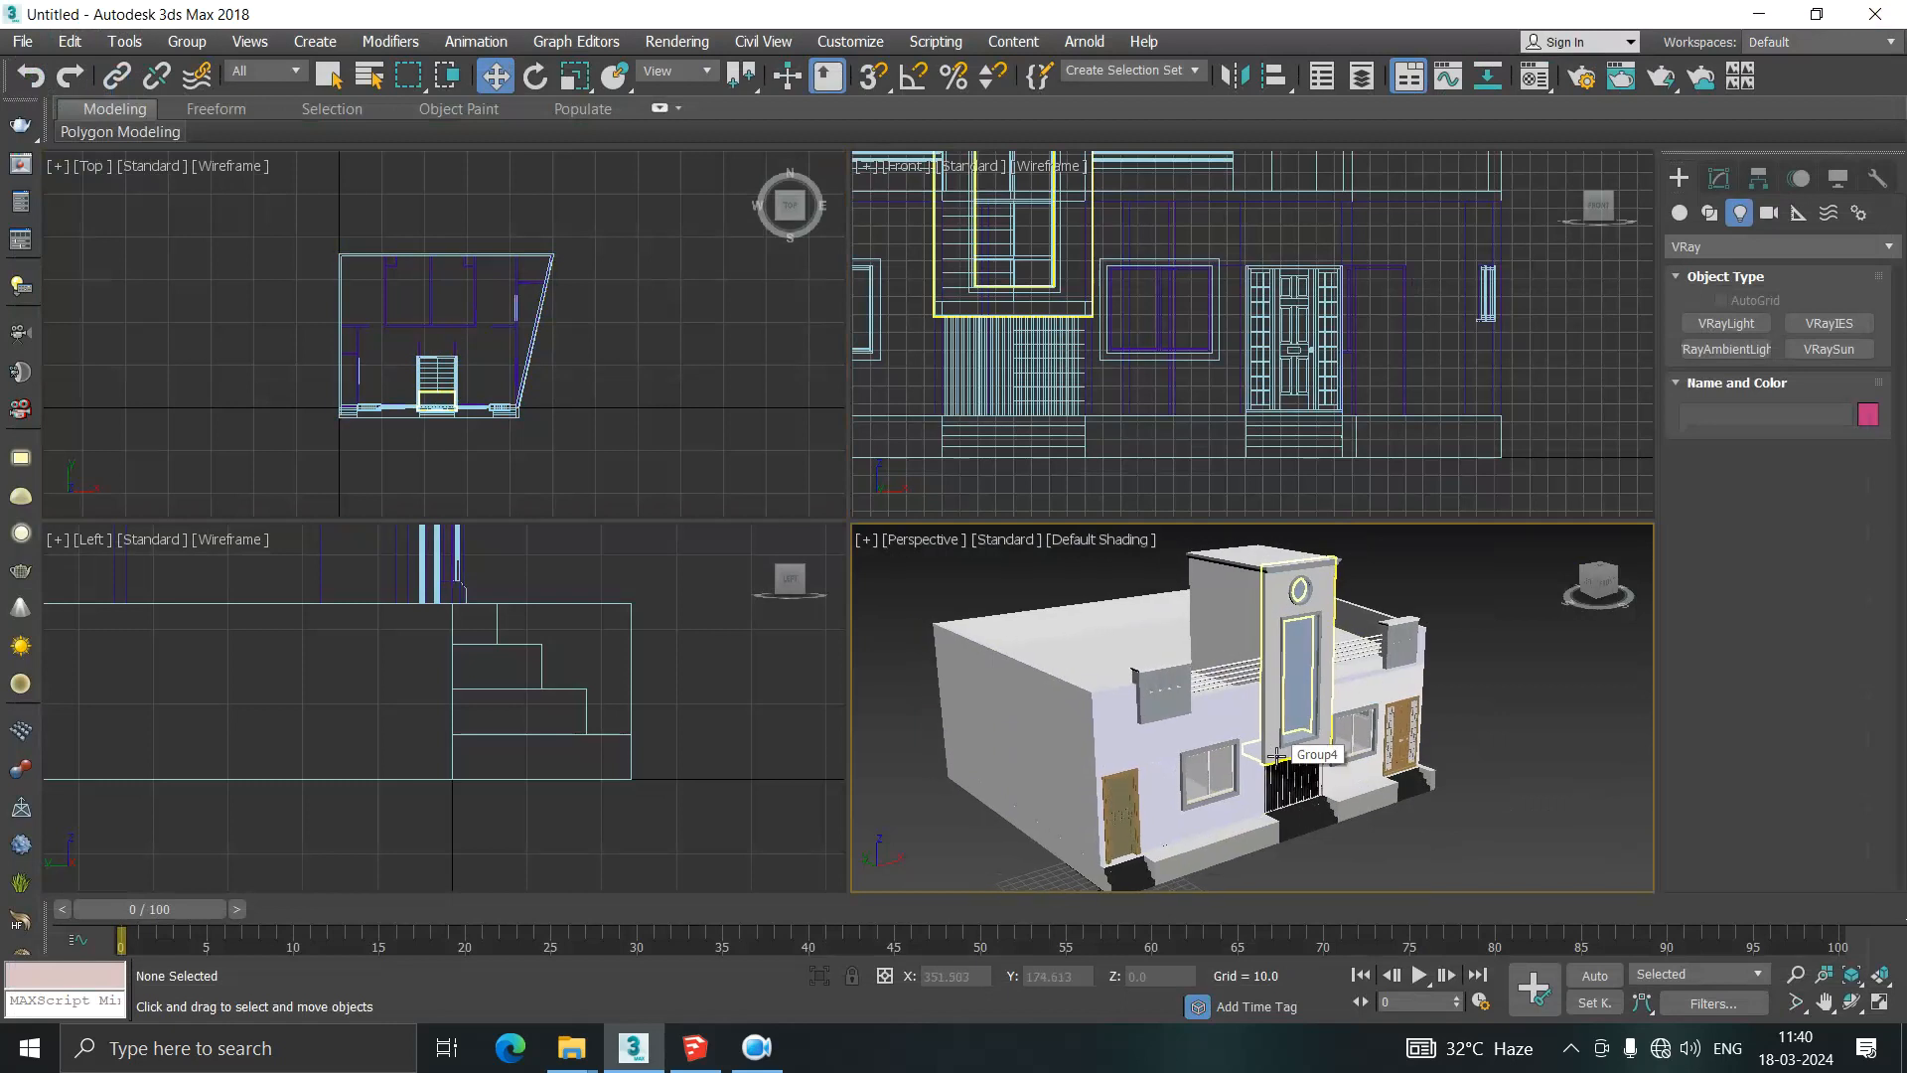
key(f)
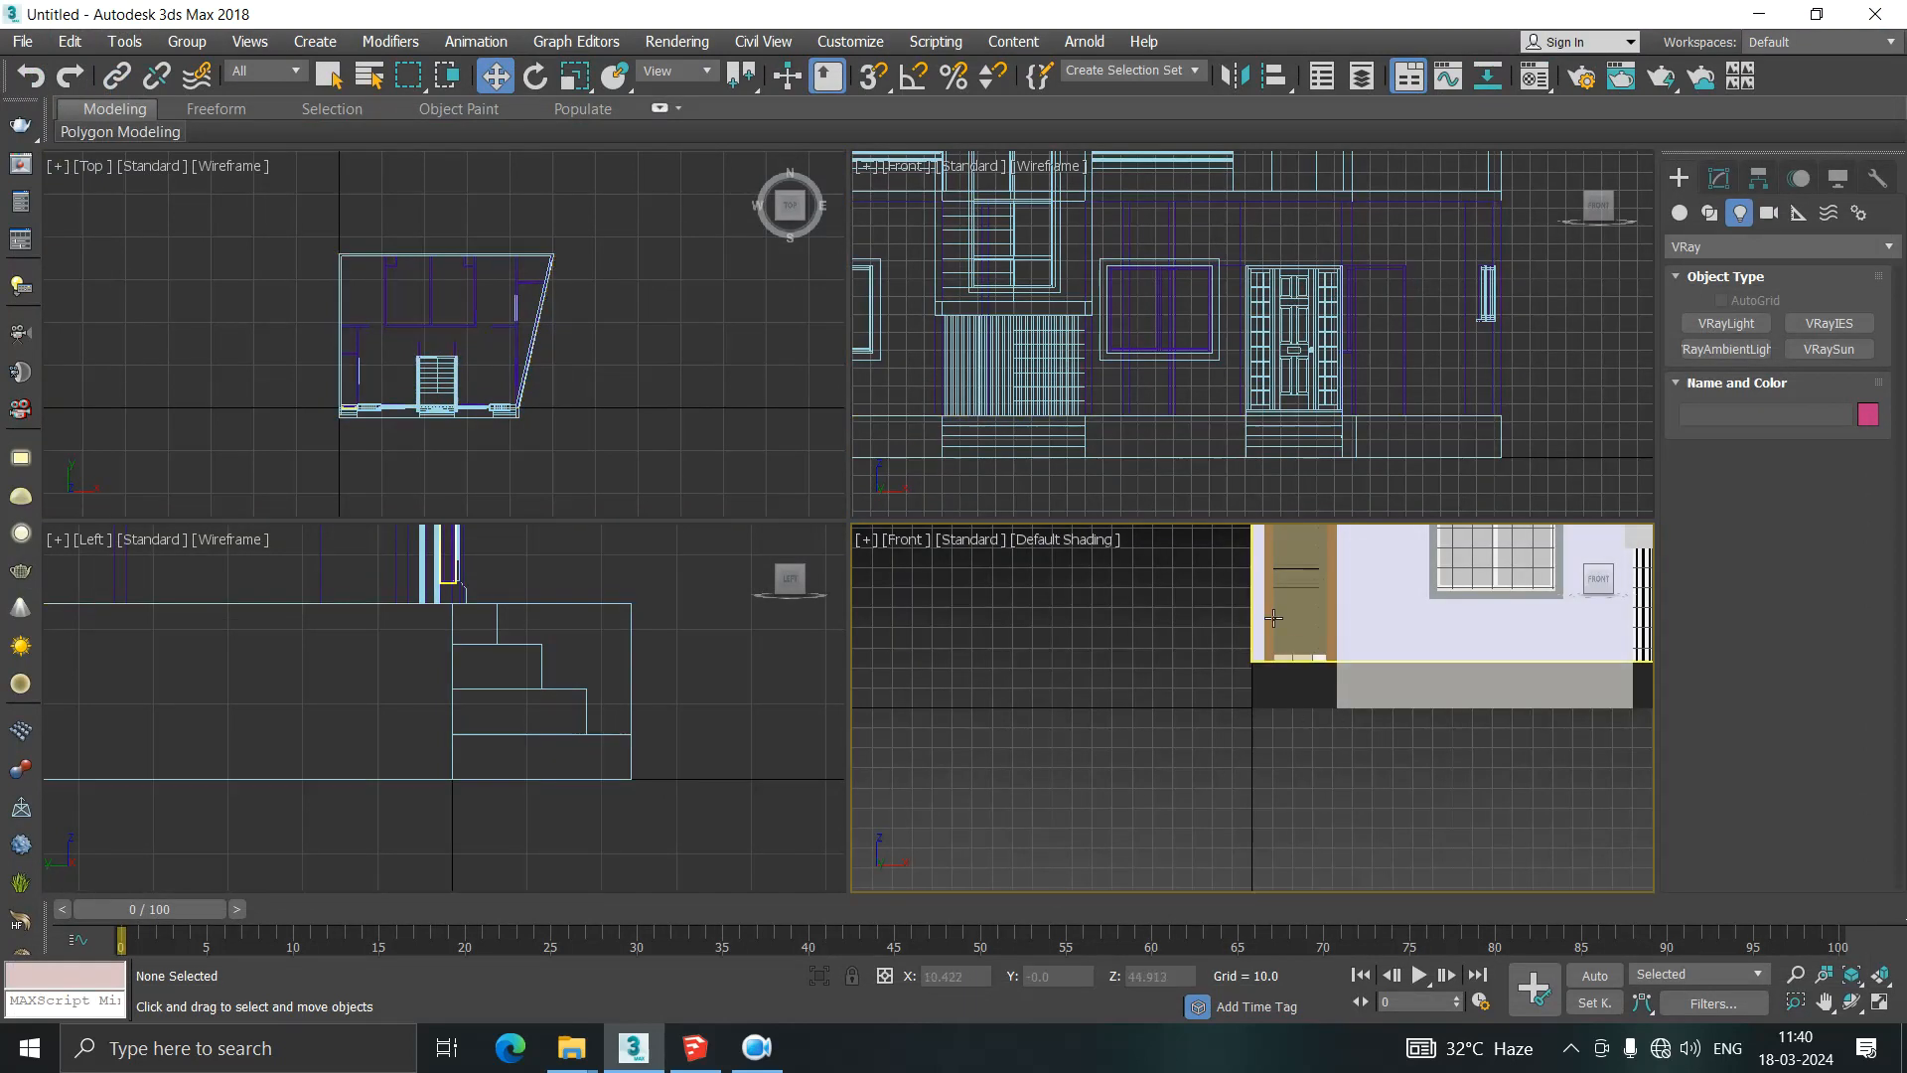
scroll(1274, 618, down, 6)
middle_drag(1276, 696, 1133, 735)
scroll(1133, 735, up, 3)
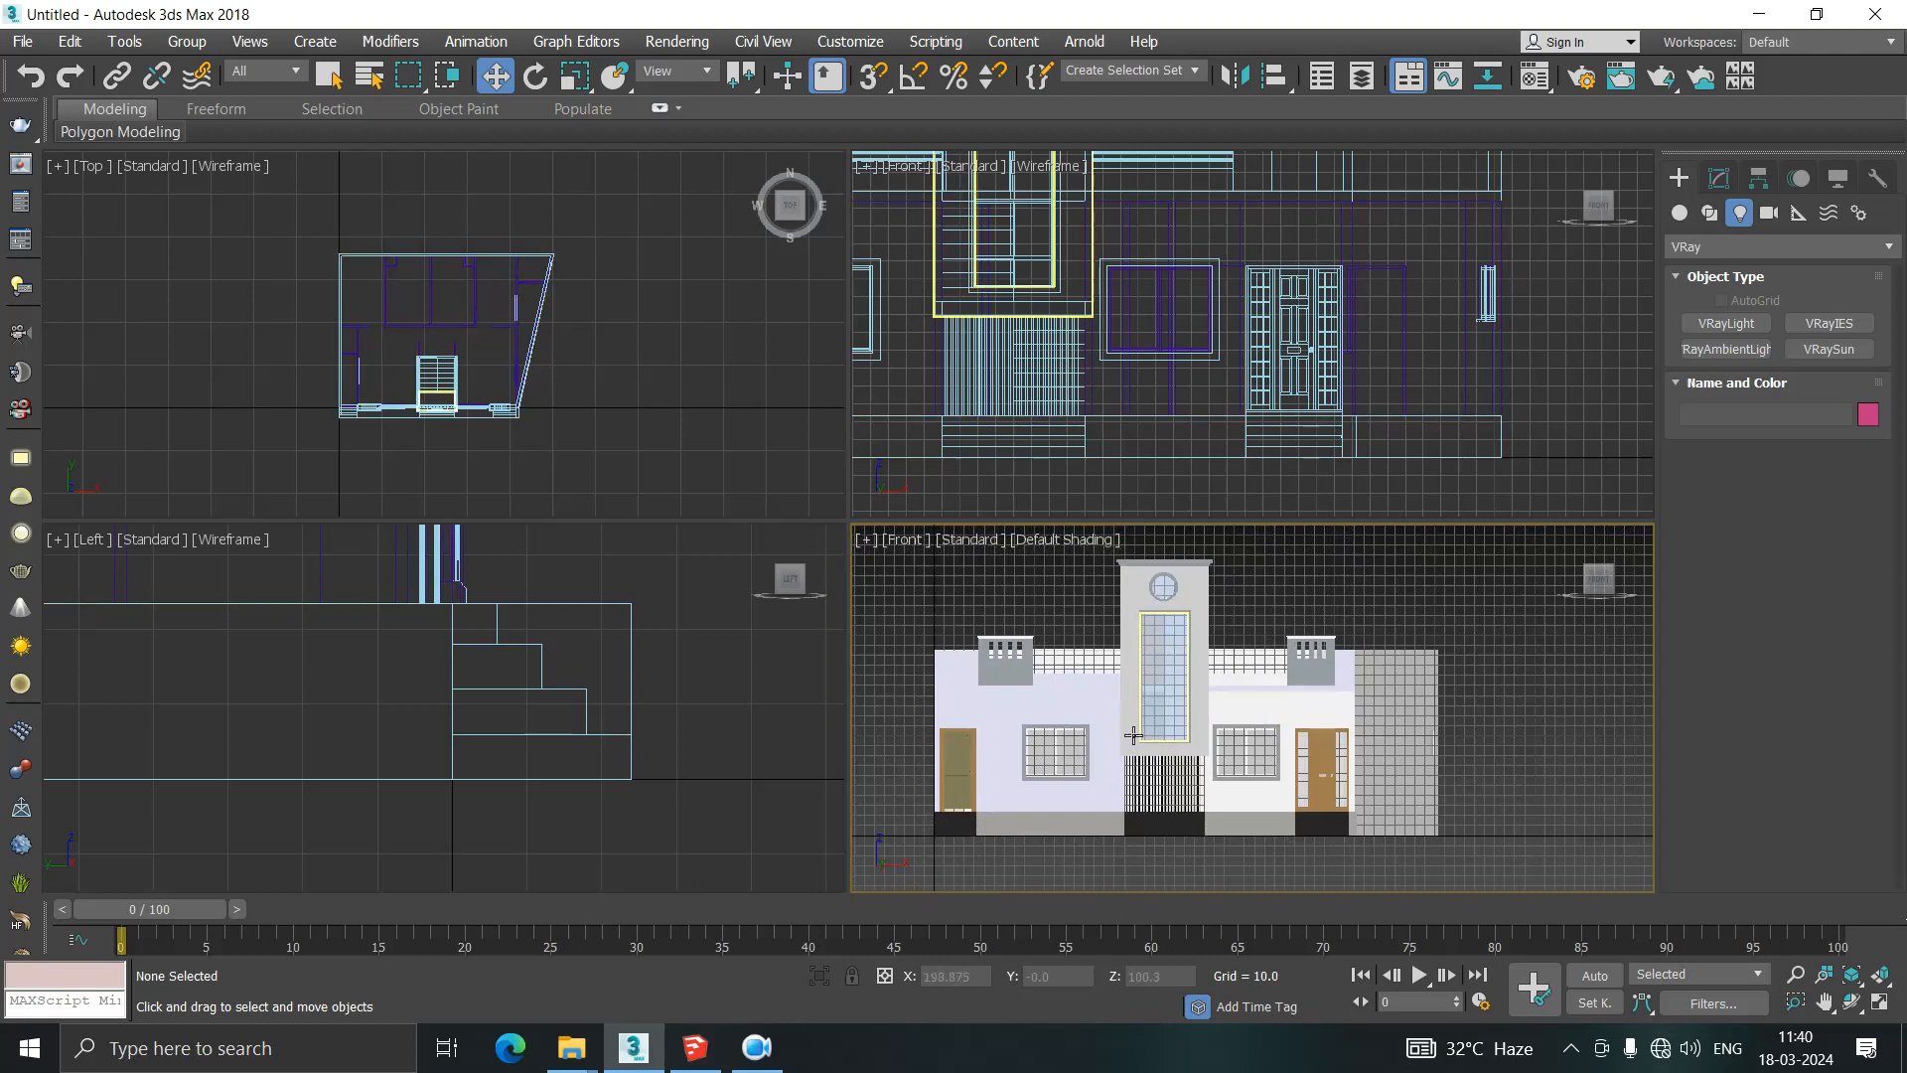
key(p)
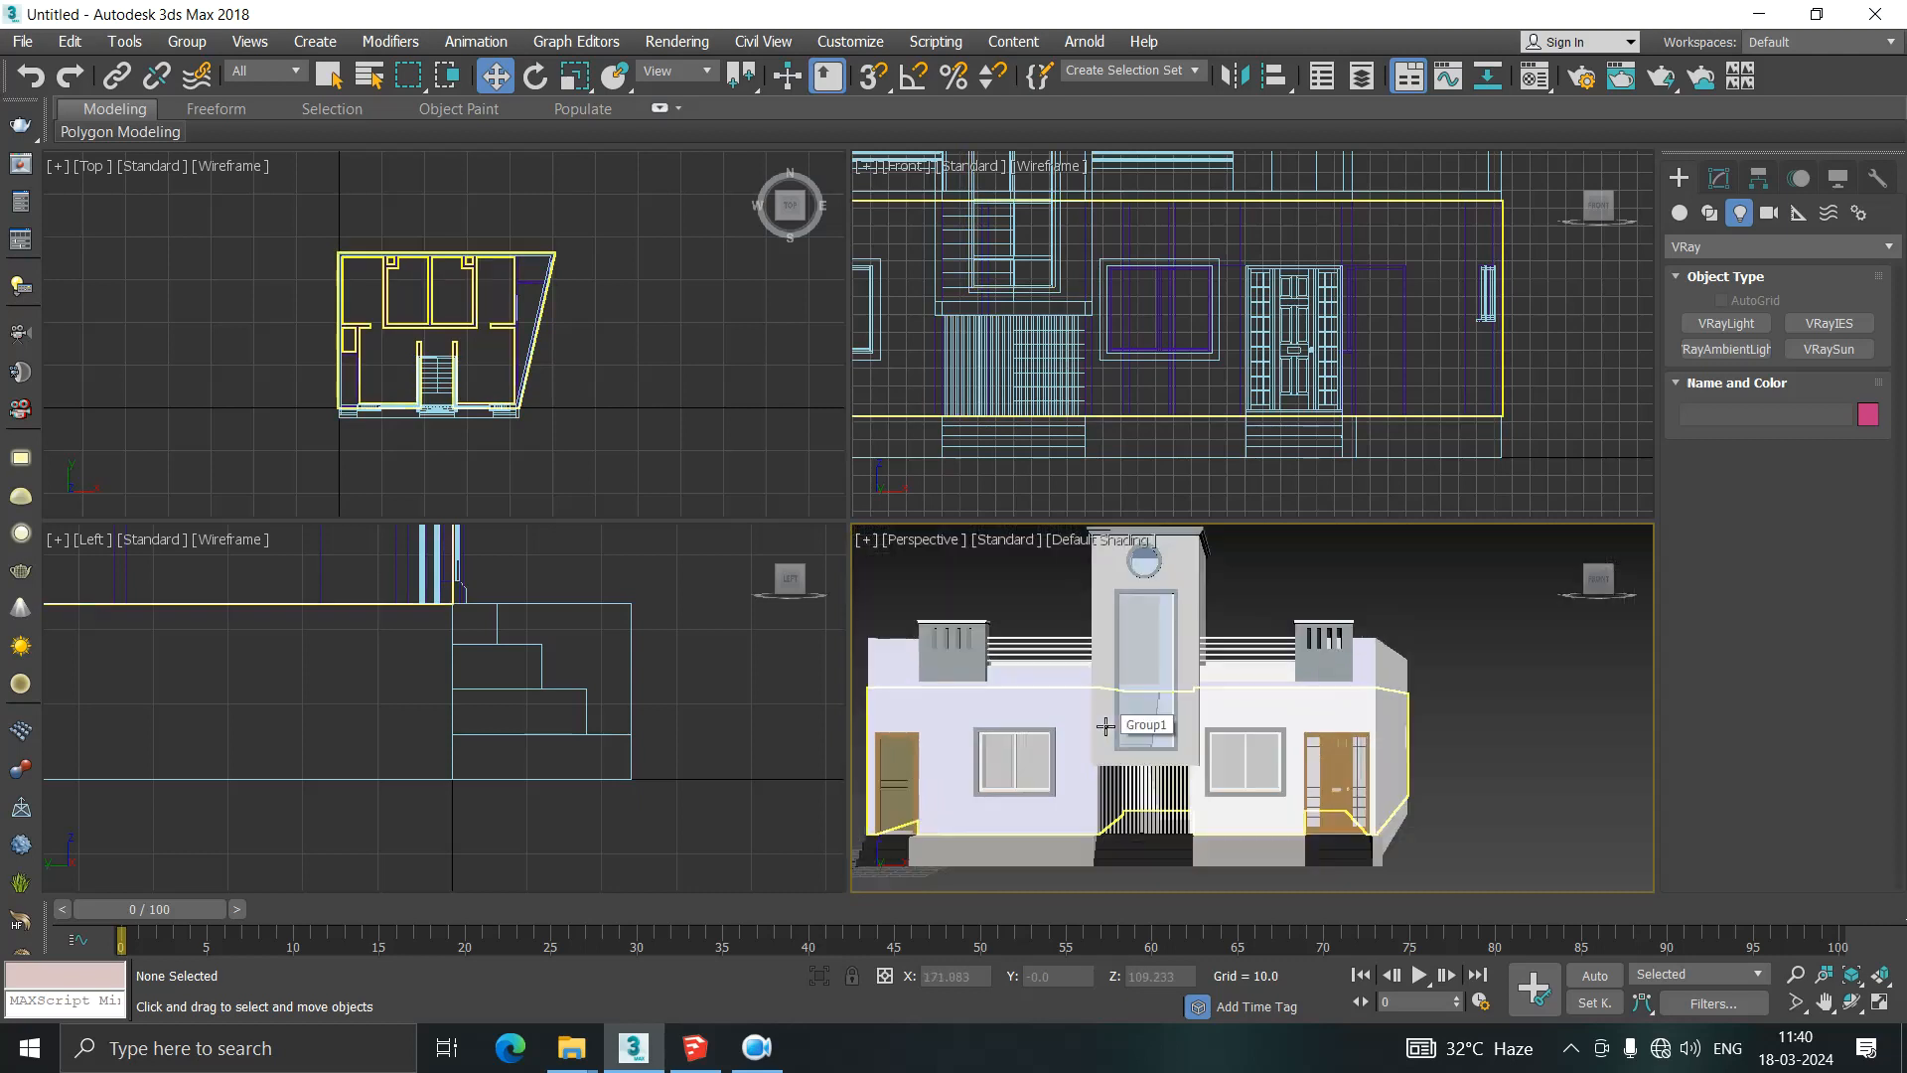
mouse_move(1274, 746)
middle_down()
mouse_move(1359, 728)
mouse_move(1342, 732)
middle_up()
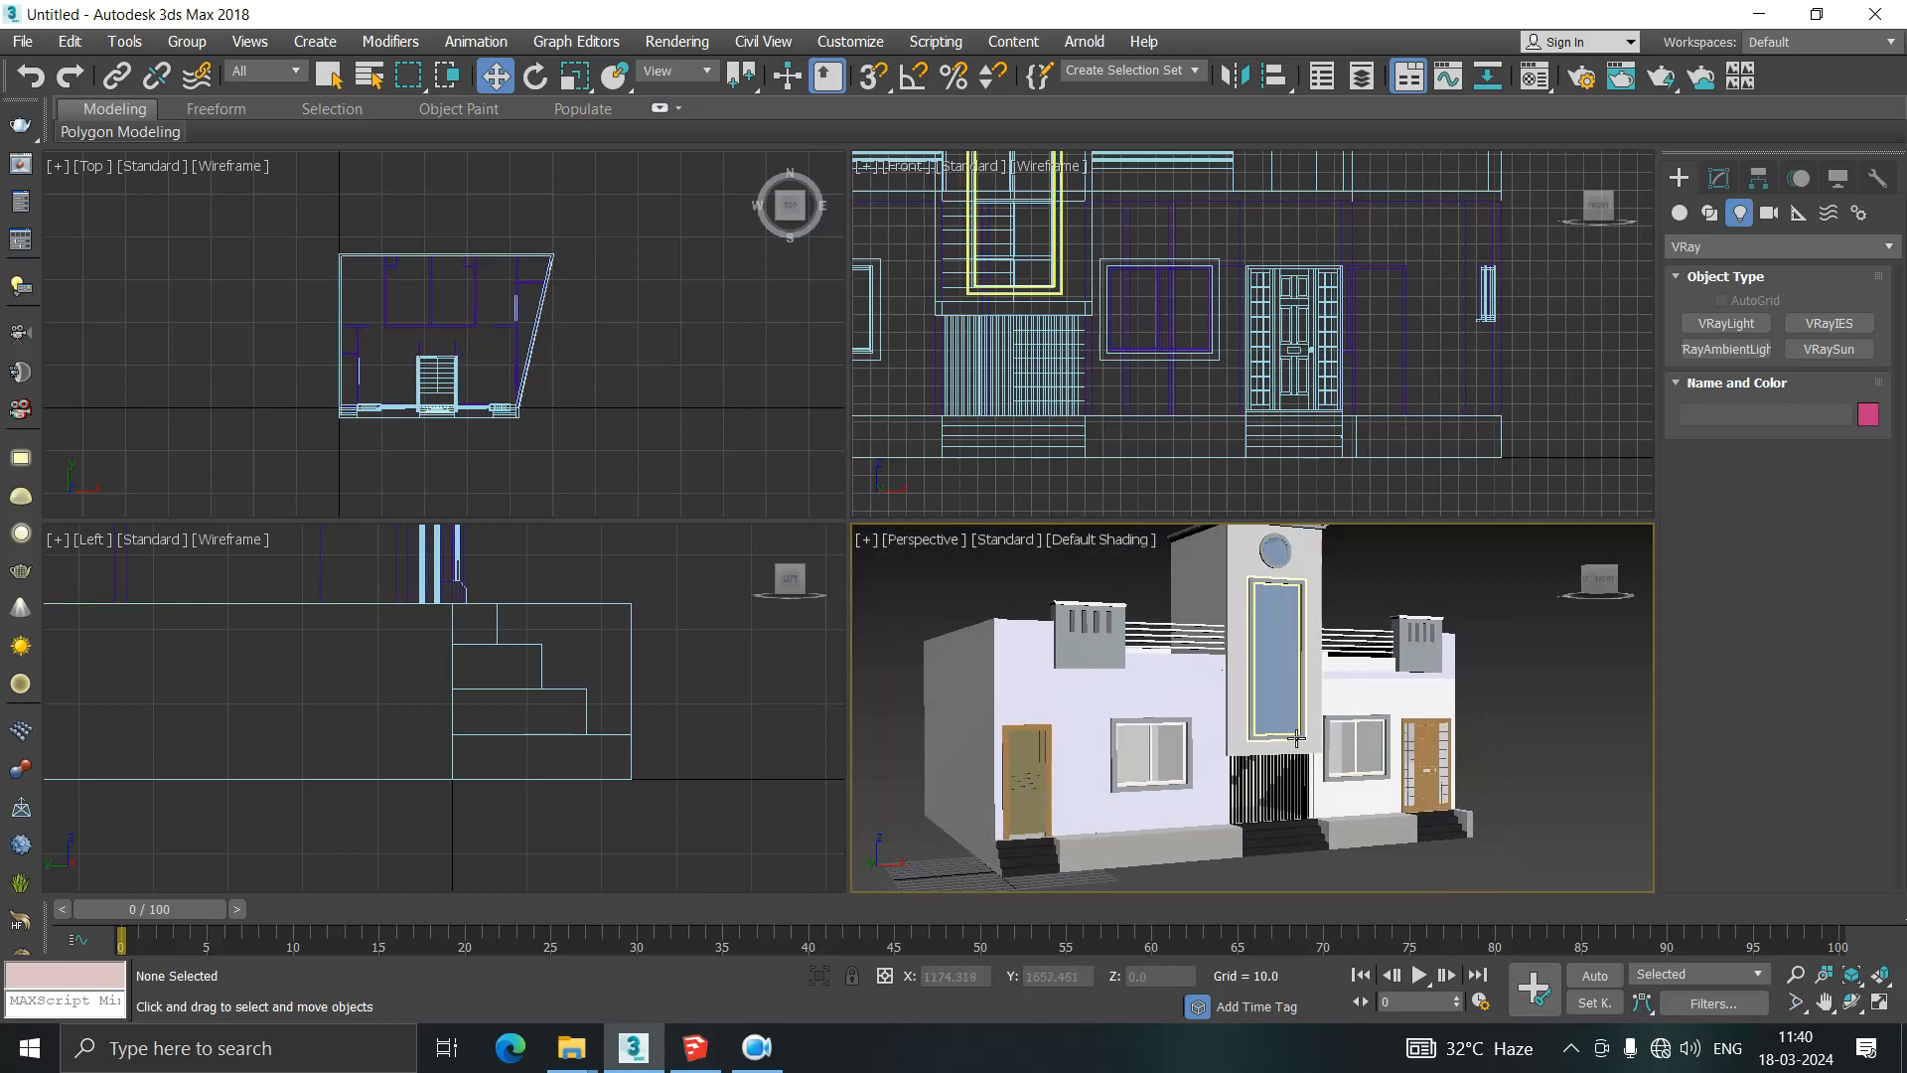
Step: Show the safe frame in the perspective view, fit the house's front inside it and check the V-Ray Quick Settings
key(shift+f)
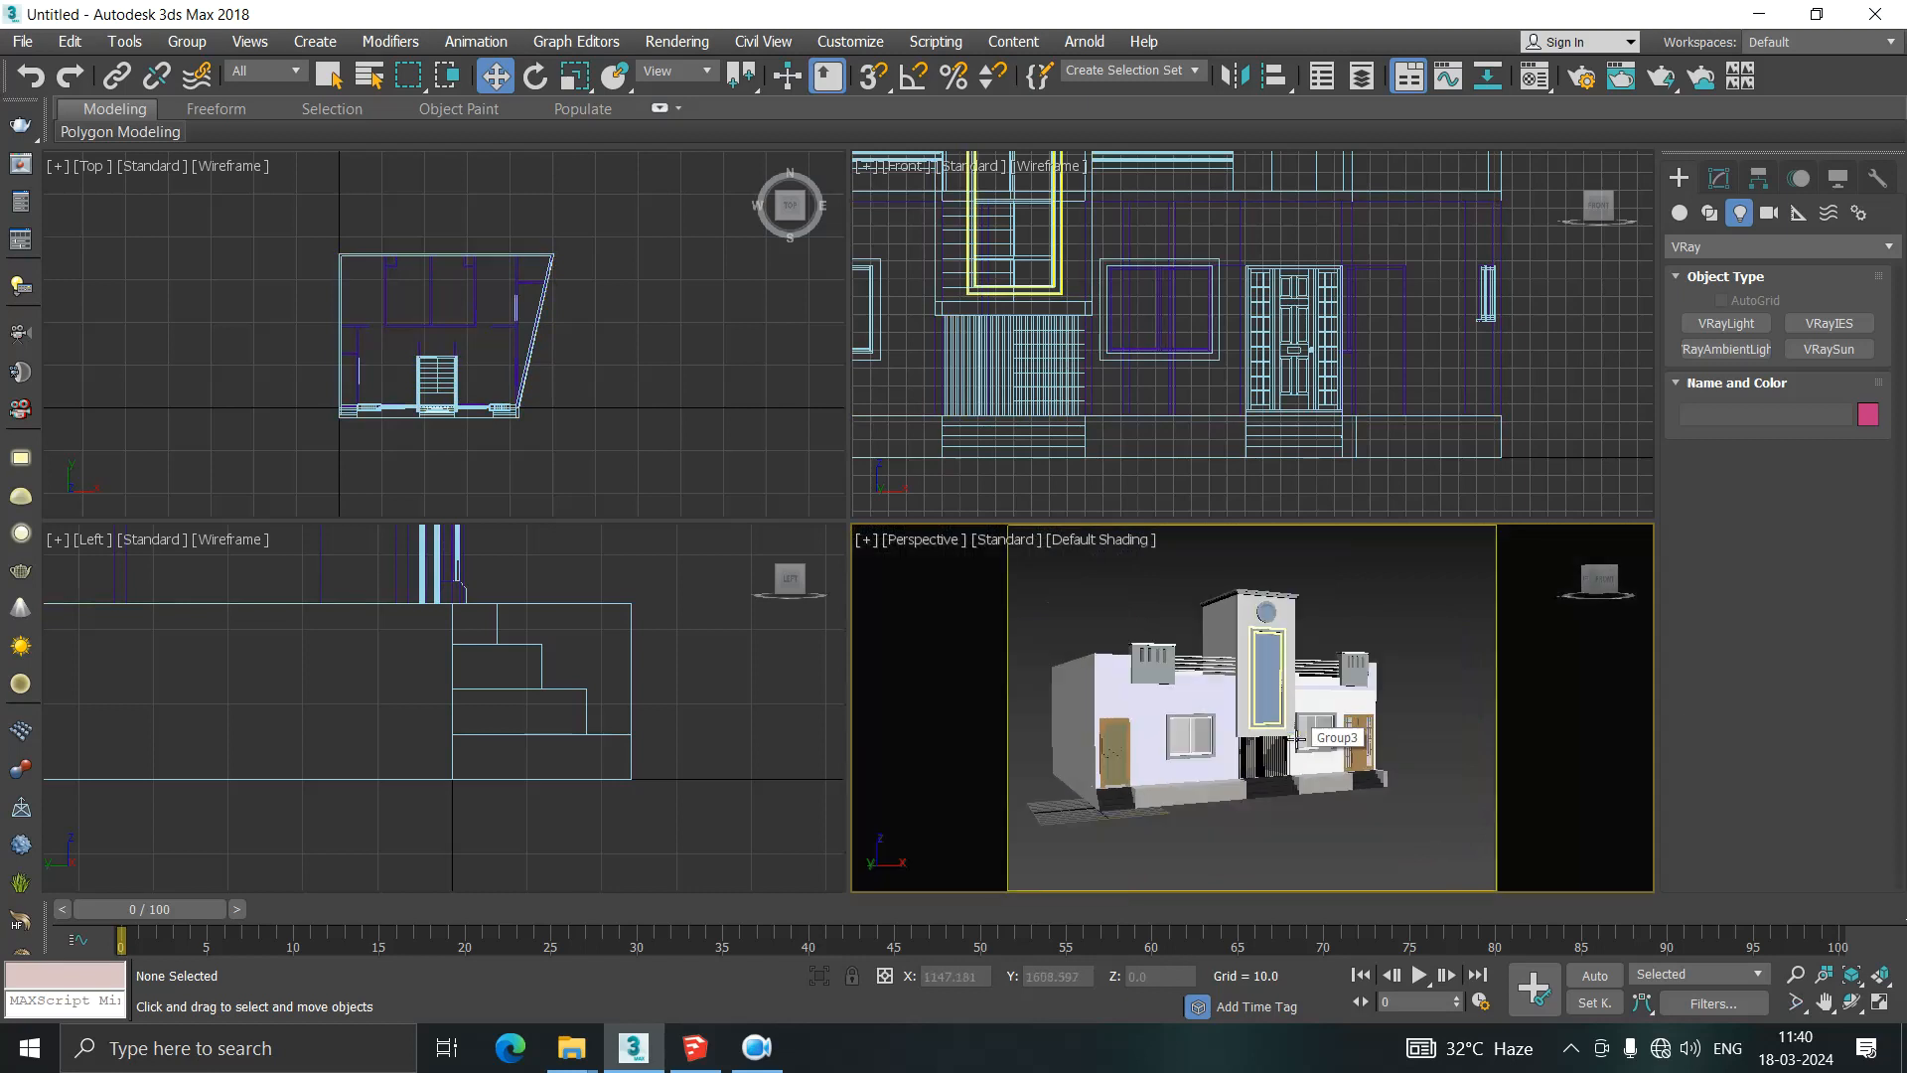
scroll(1267, 684, up, 3)
mouse_move(1281, 681)
middle_down()
mouse_move(1321, 668)
mouse_move(1294, 671)
middle_up()
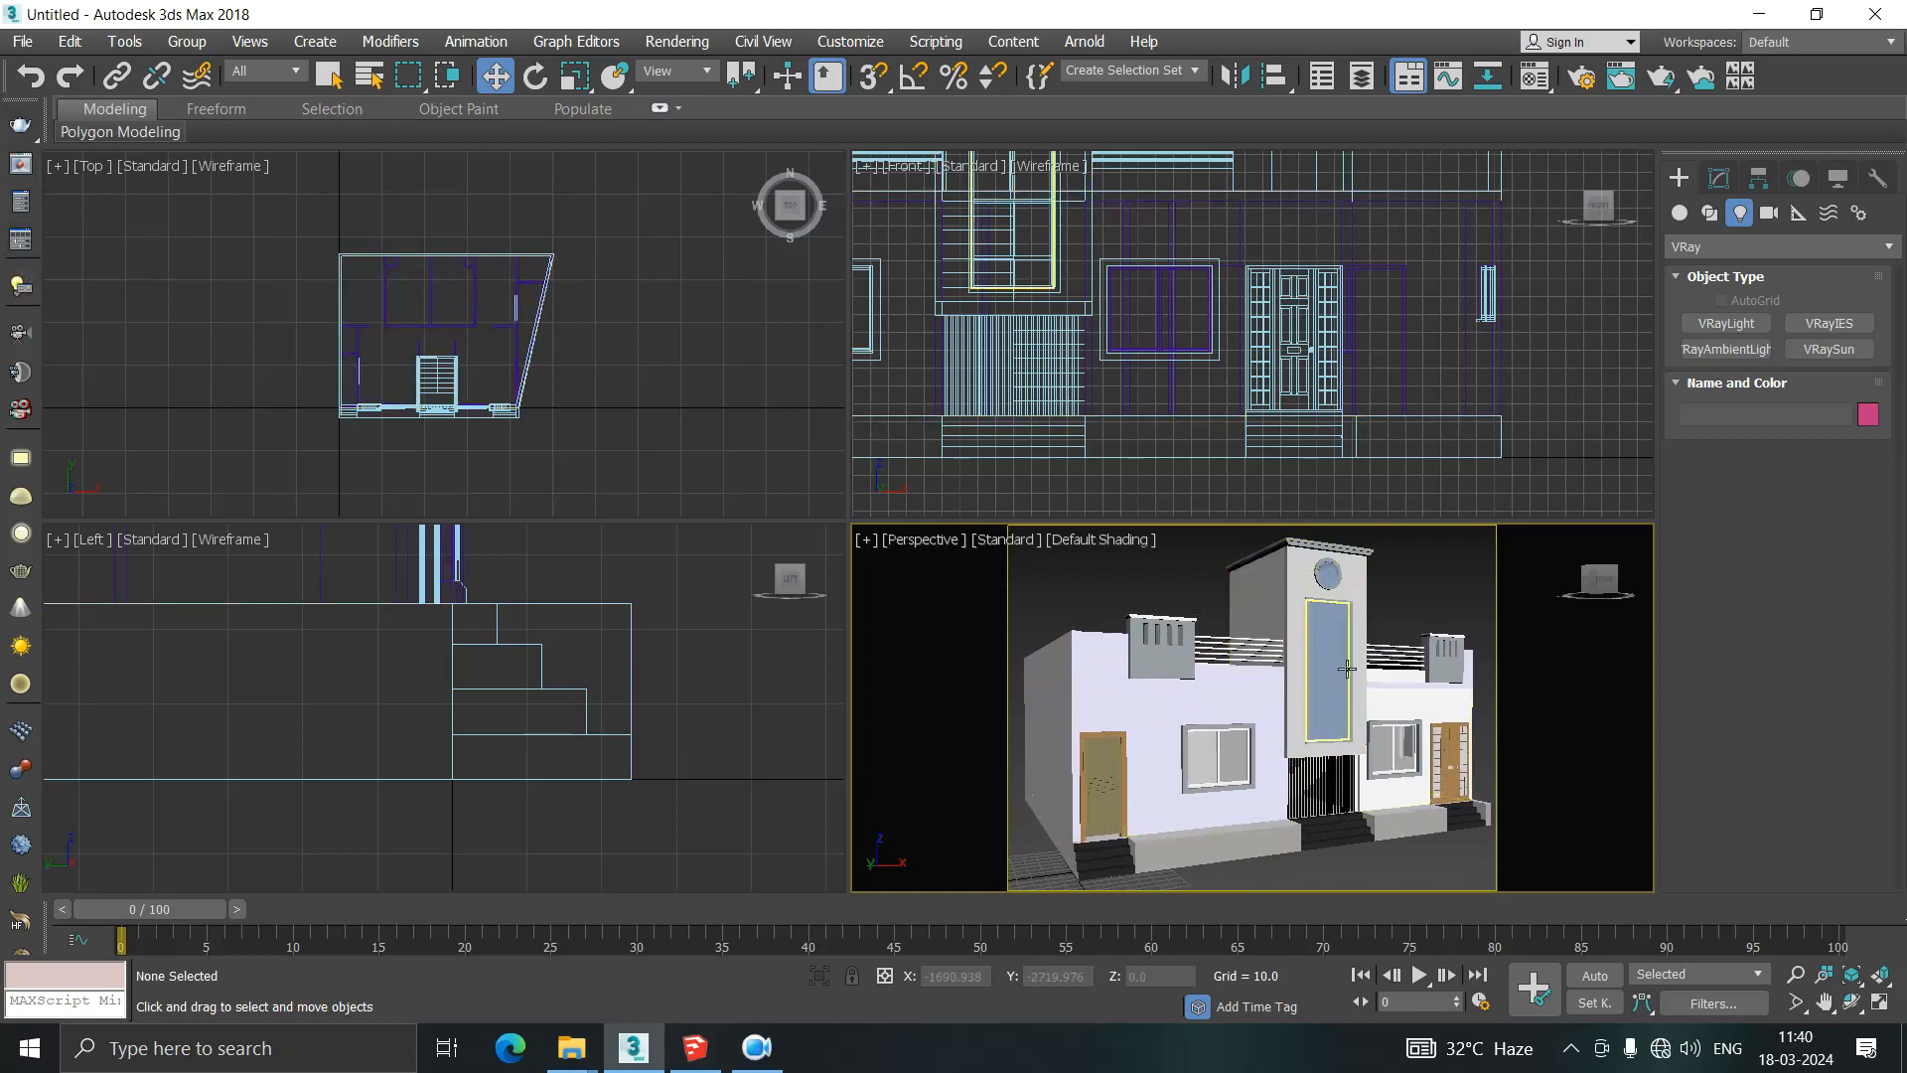
click(22, 241)
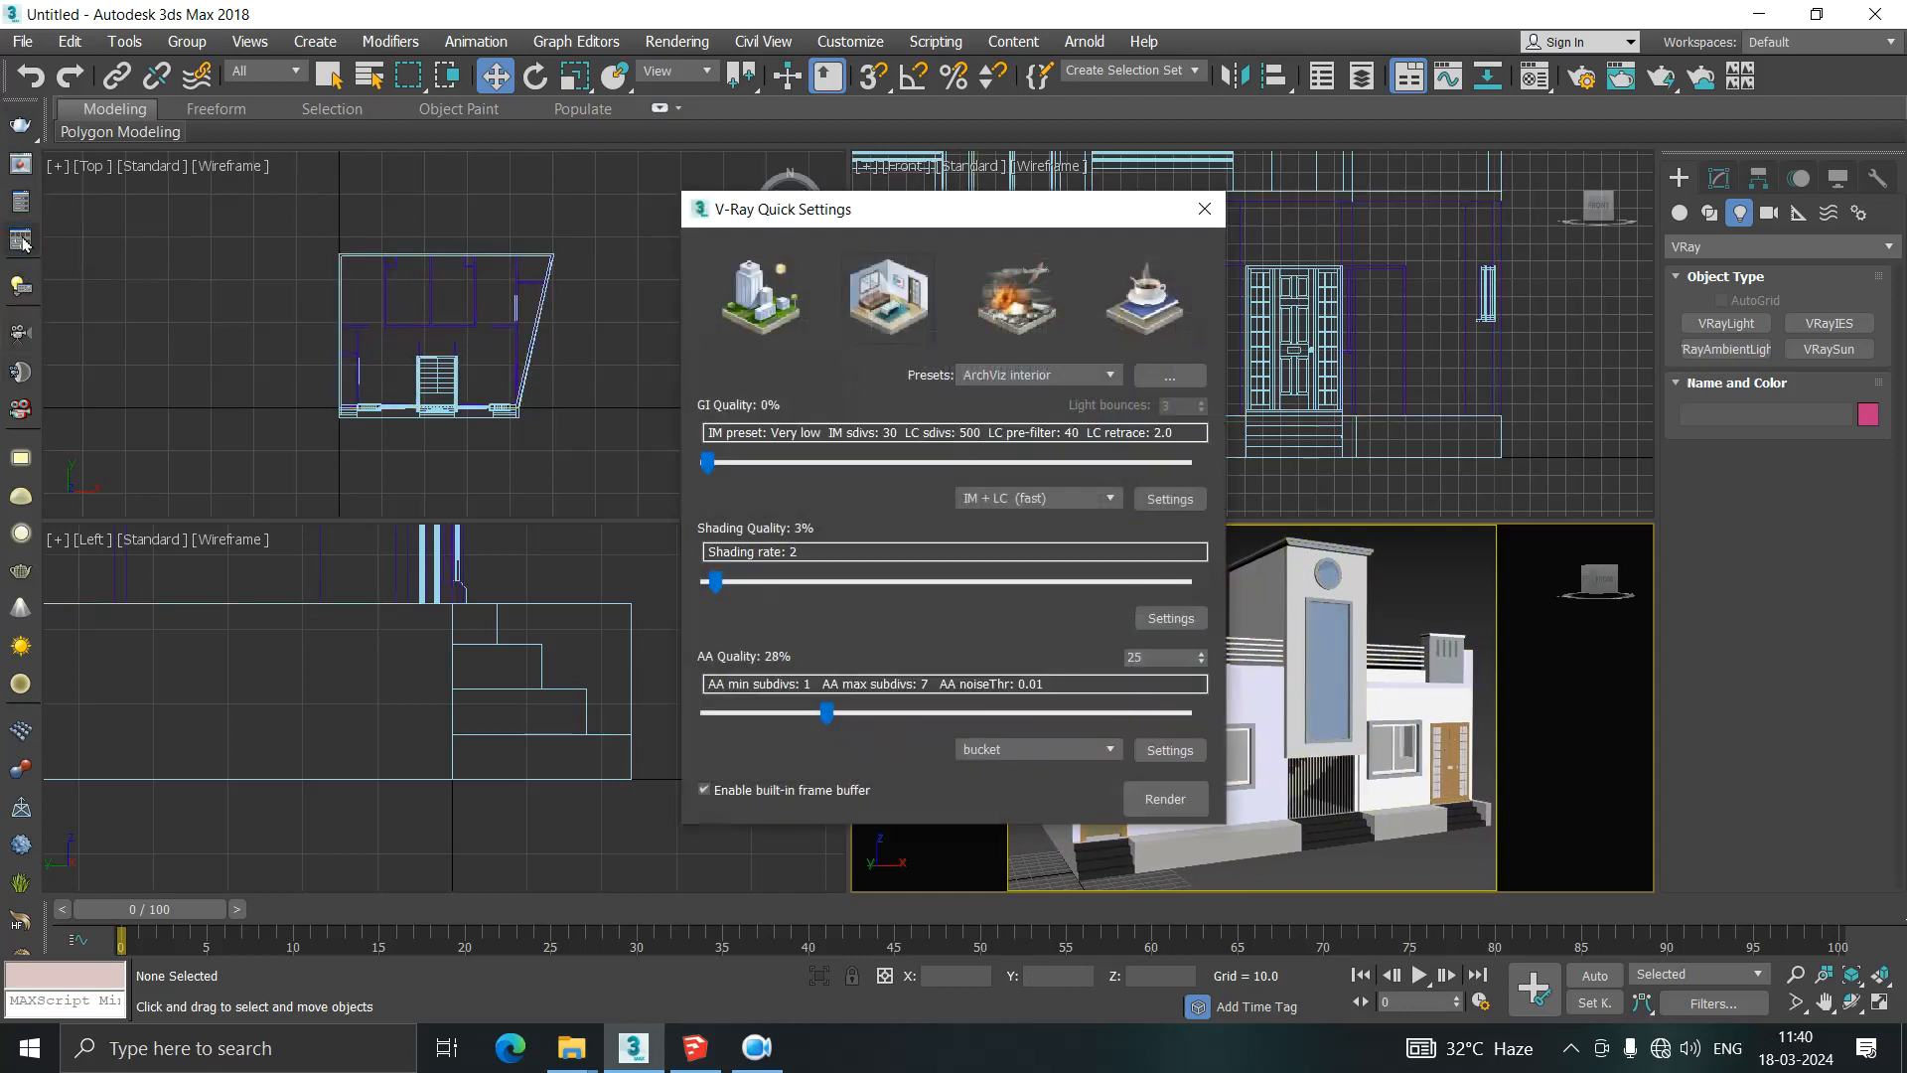
click(1204, 209)
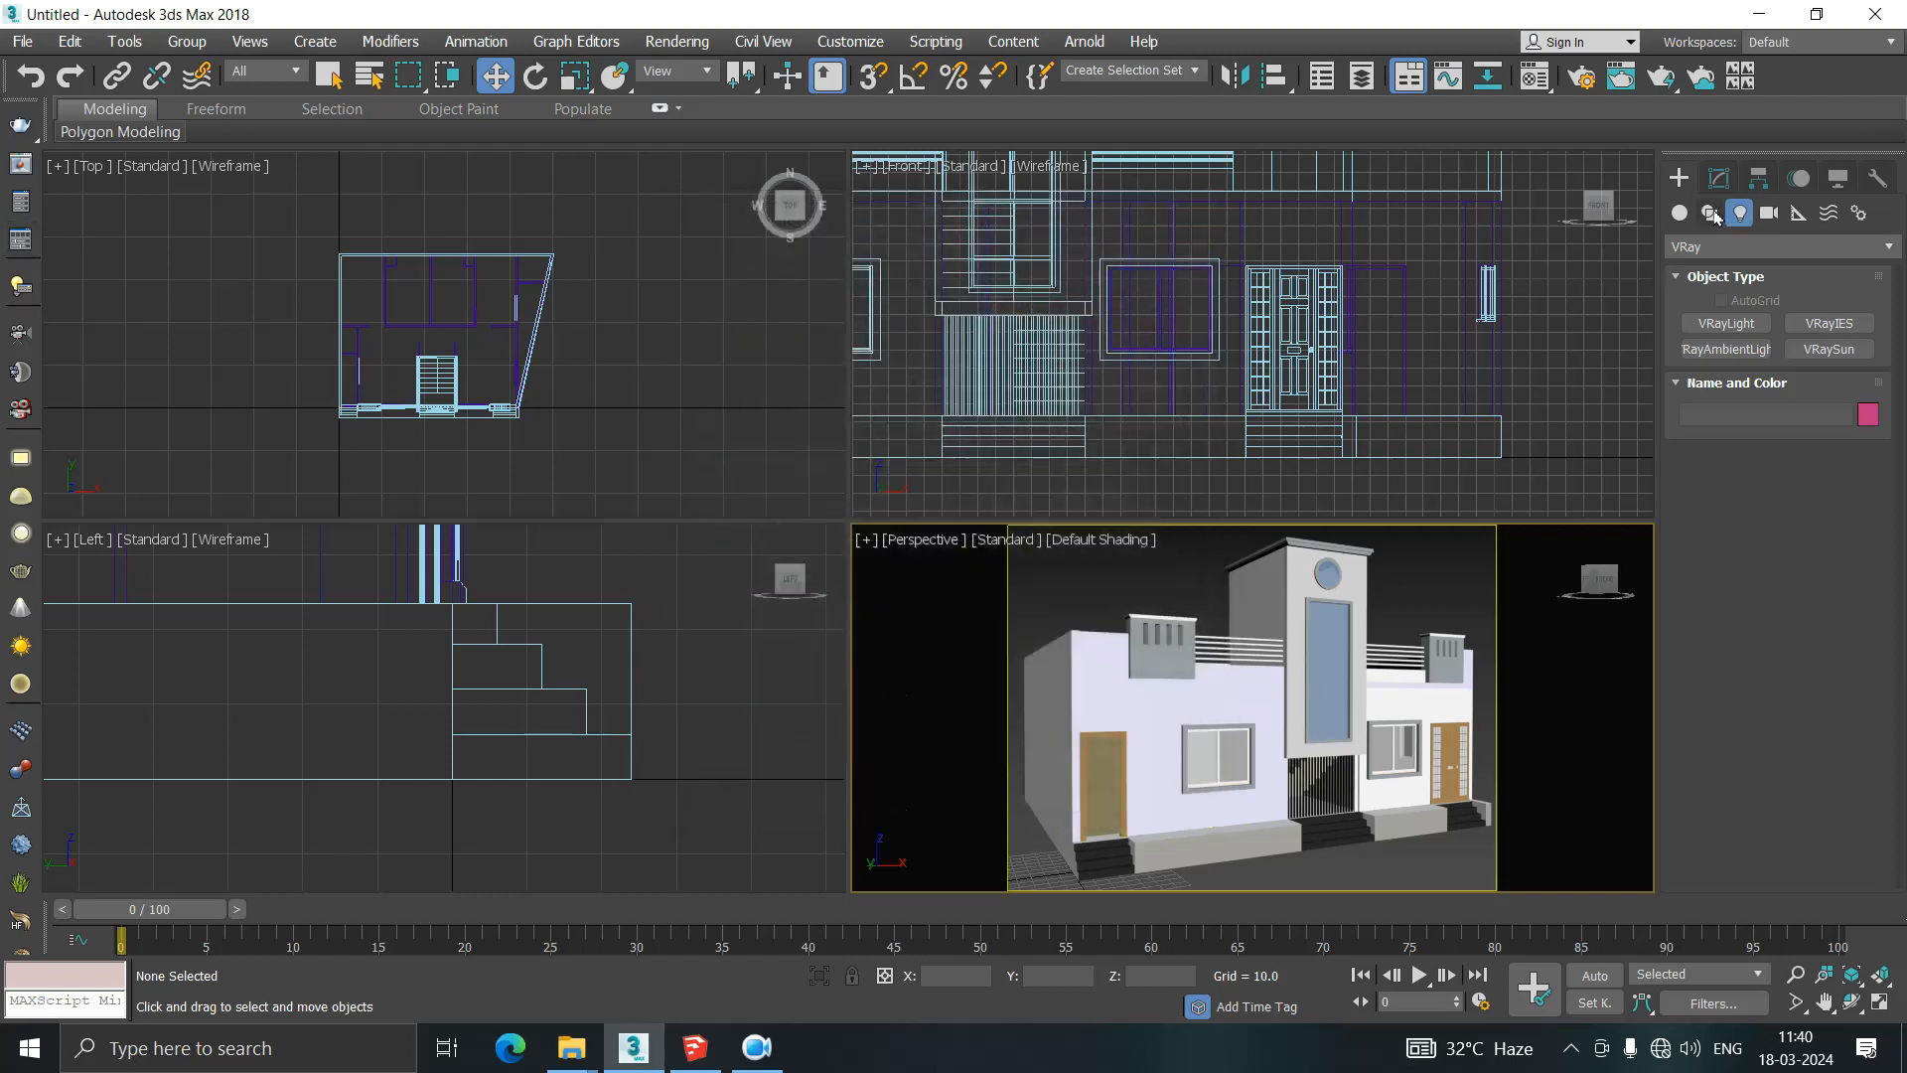
Step: Create a VRaySun in the front view, placed high and far to the house's left and aimed down at the origin
click(1710, 246)
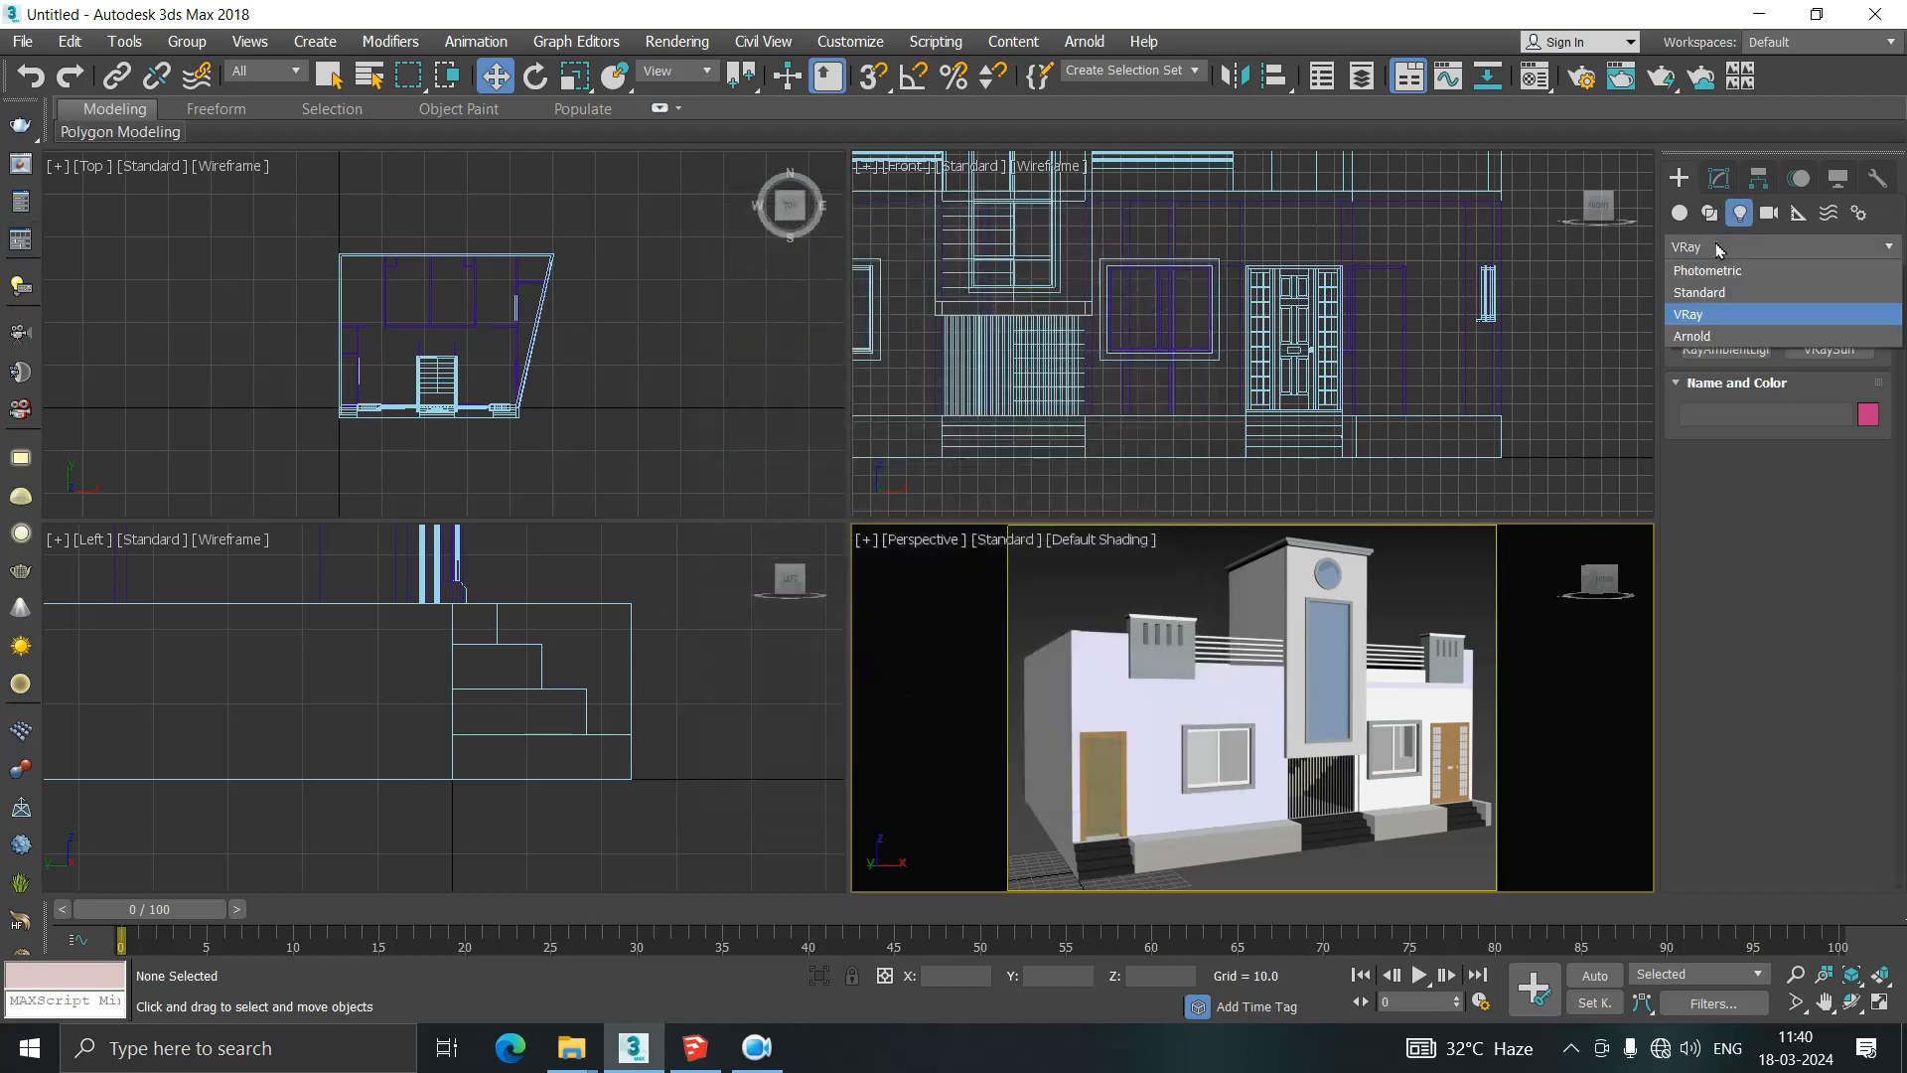
click(1703, 314)
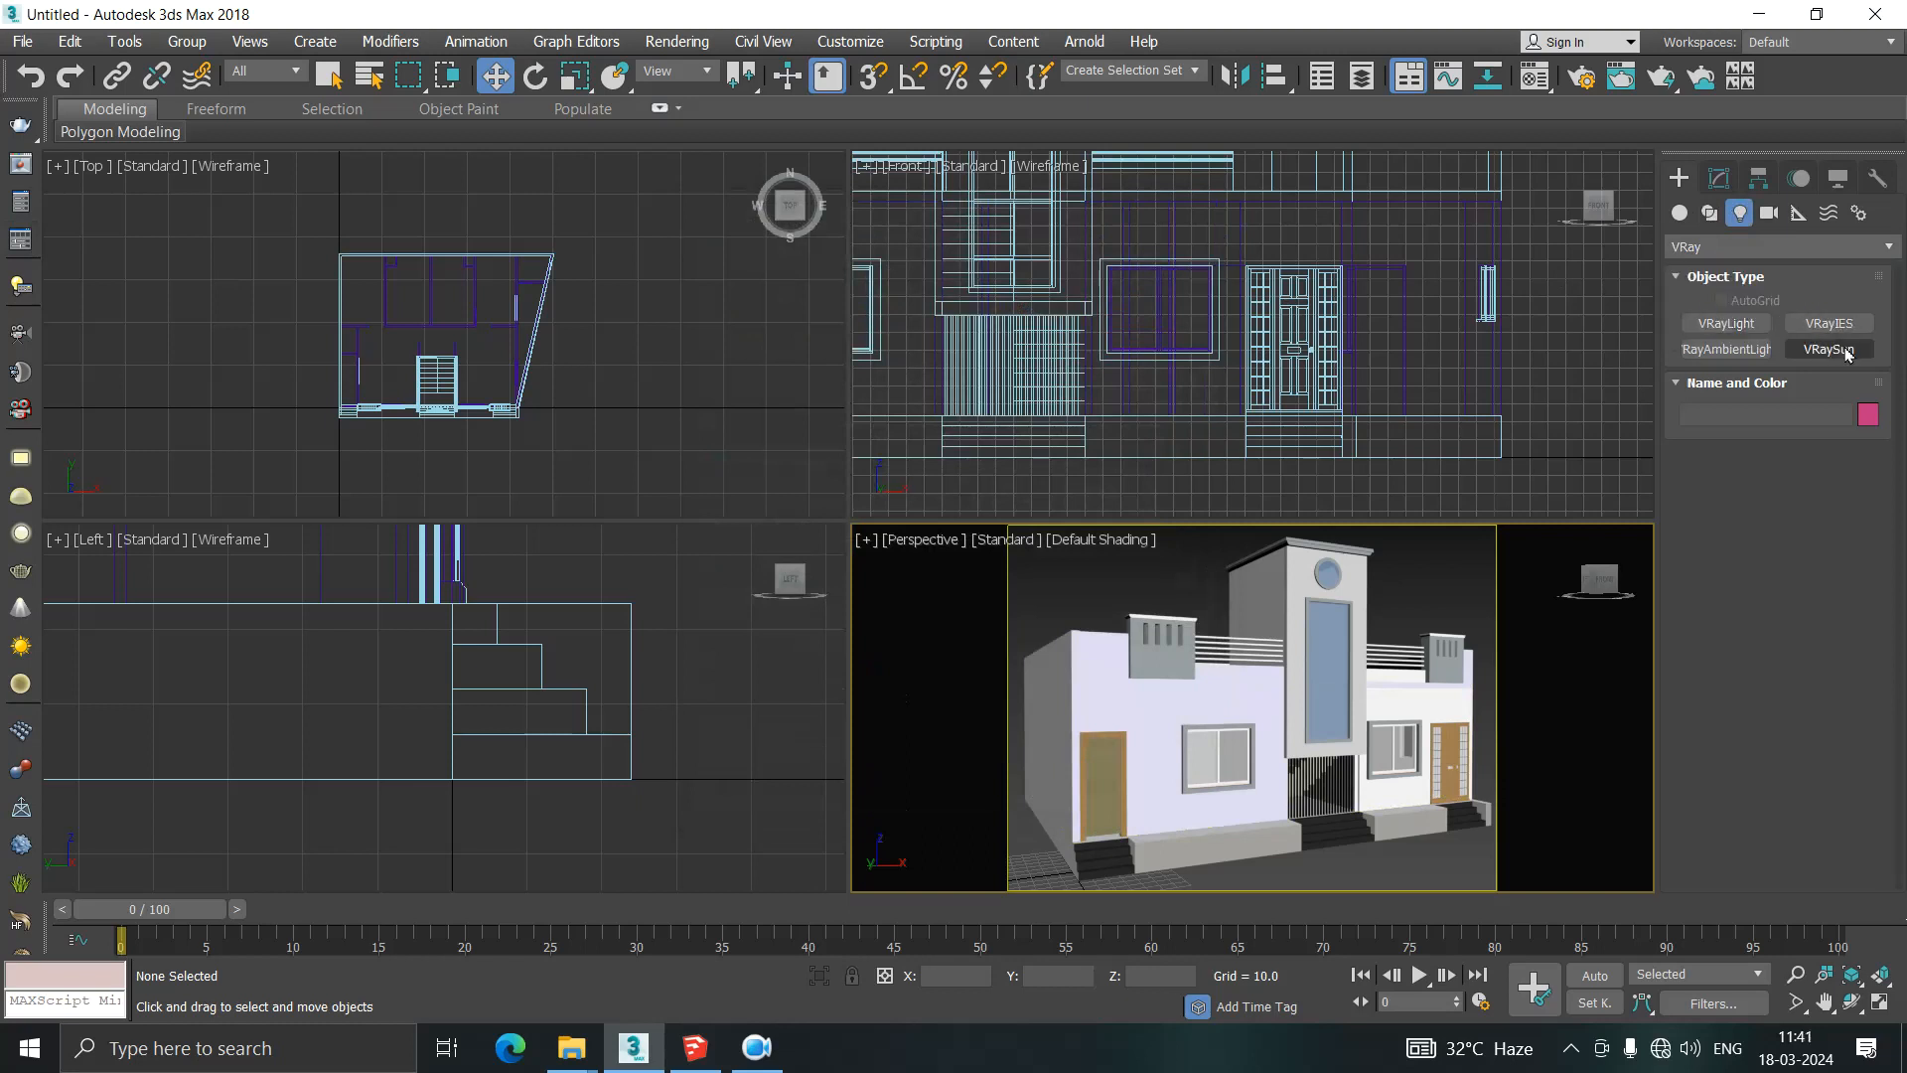
click(1829, 350)
scroll(1354, 416, down, 15)
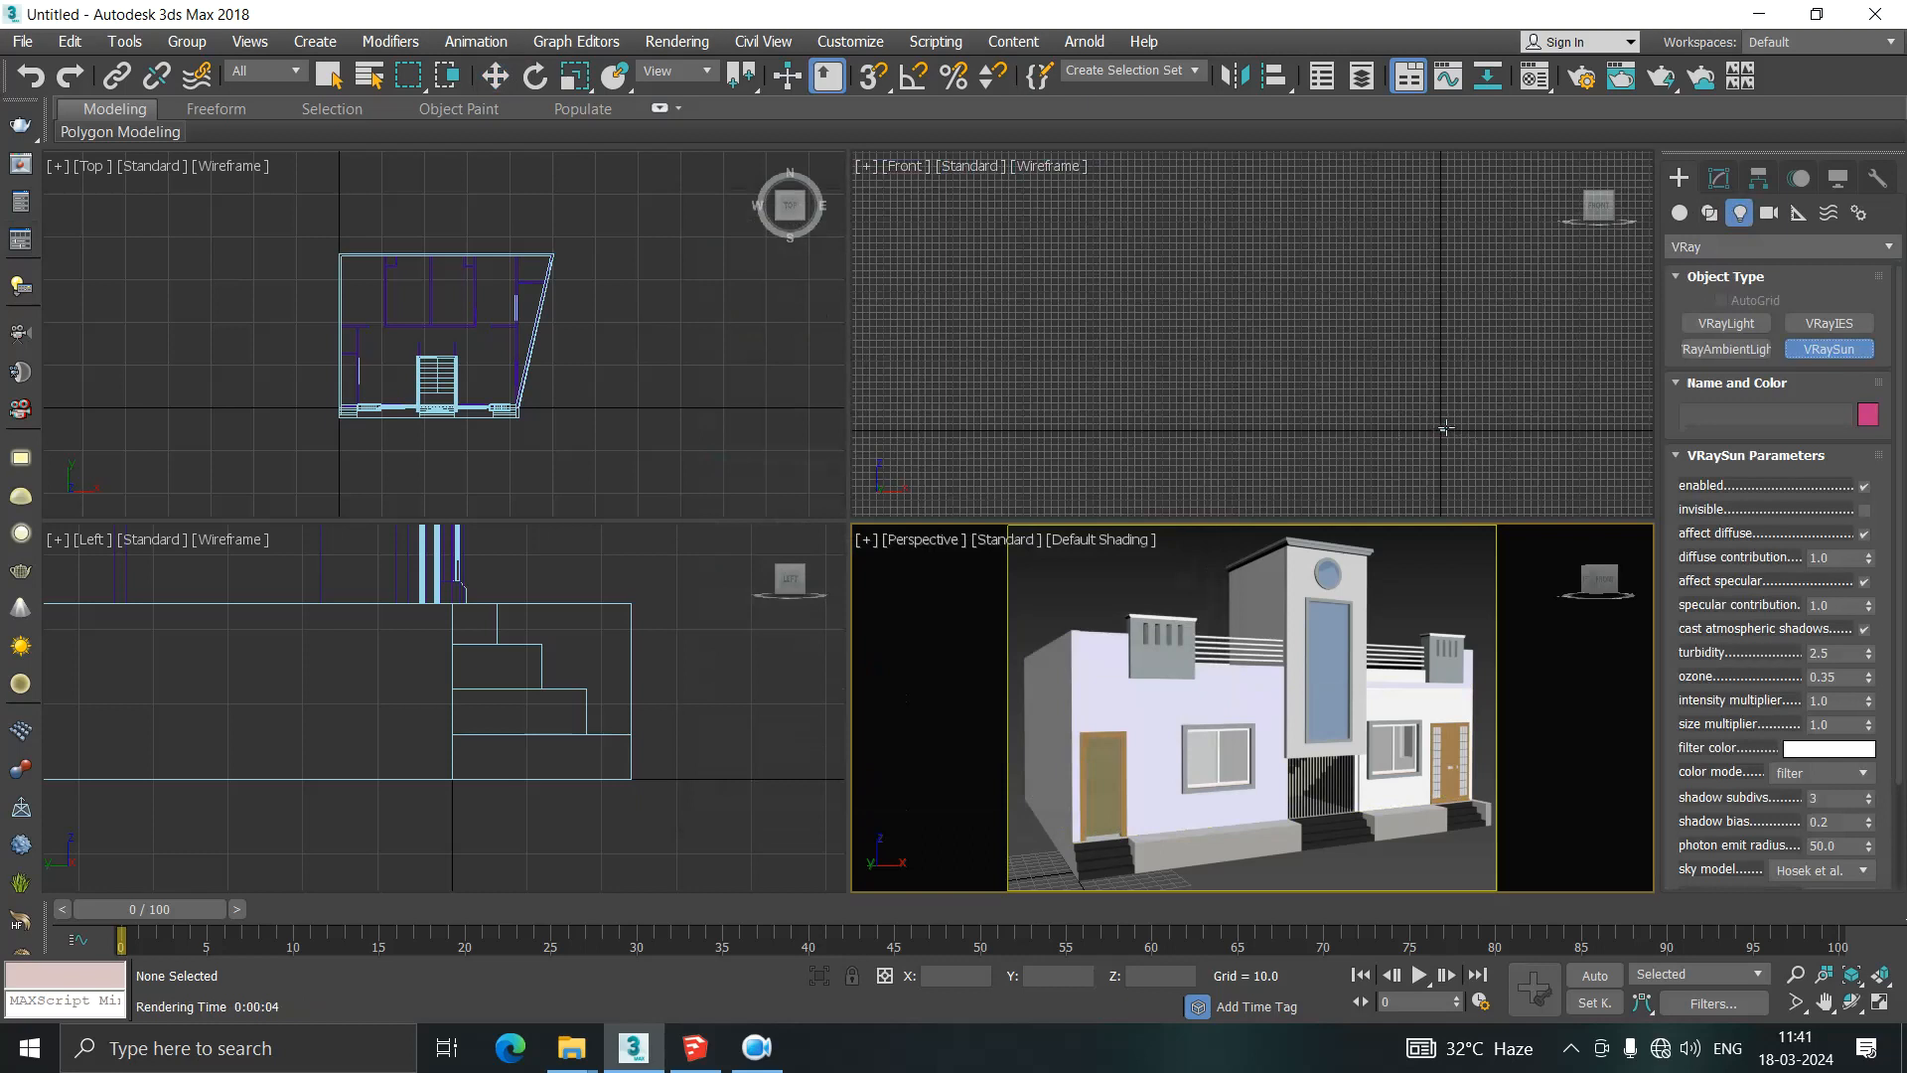
mouse_move(922, 209)
mouse_down()
mouse_move(1158, 332)
mouse_move(1438, 429)
mouse_up()
click(1006, 601)
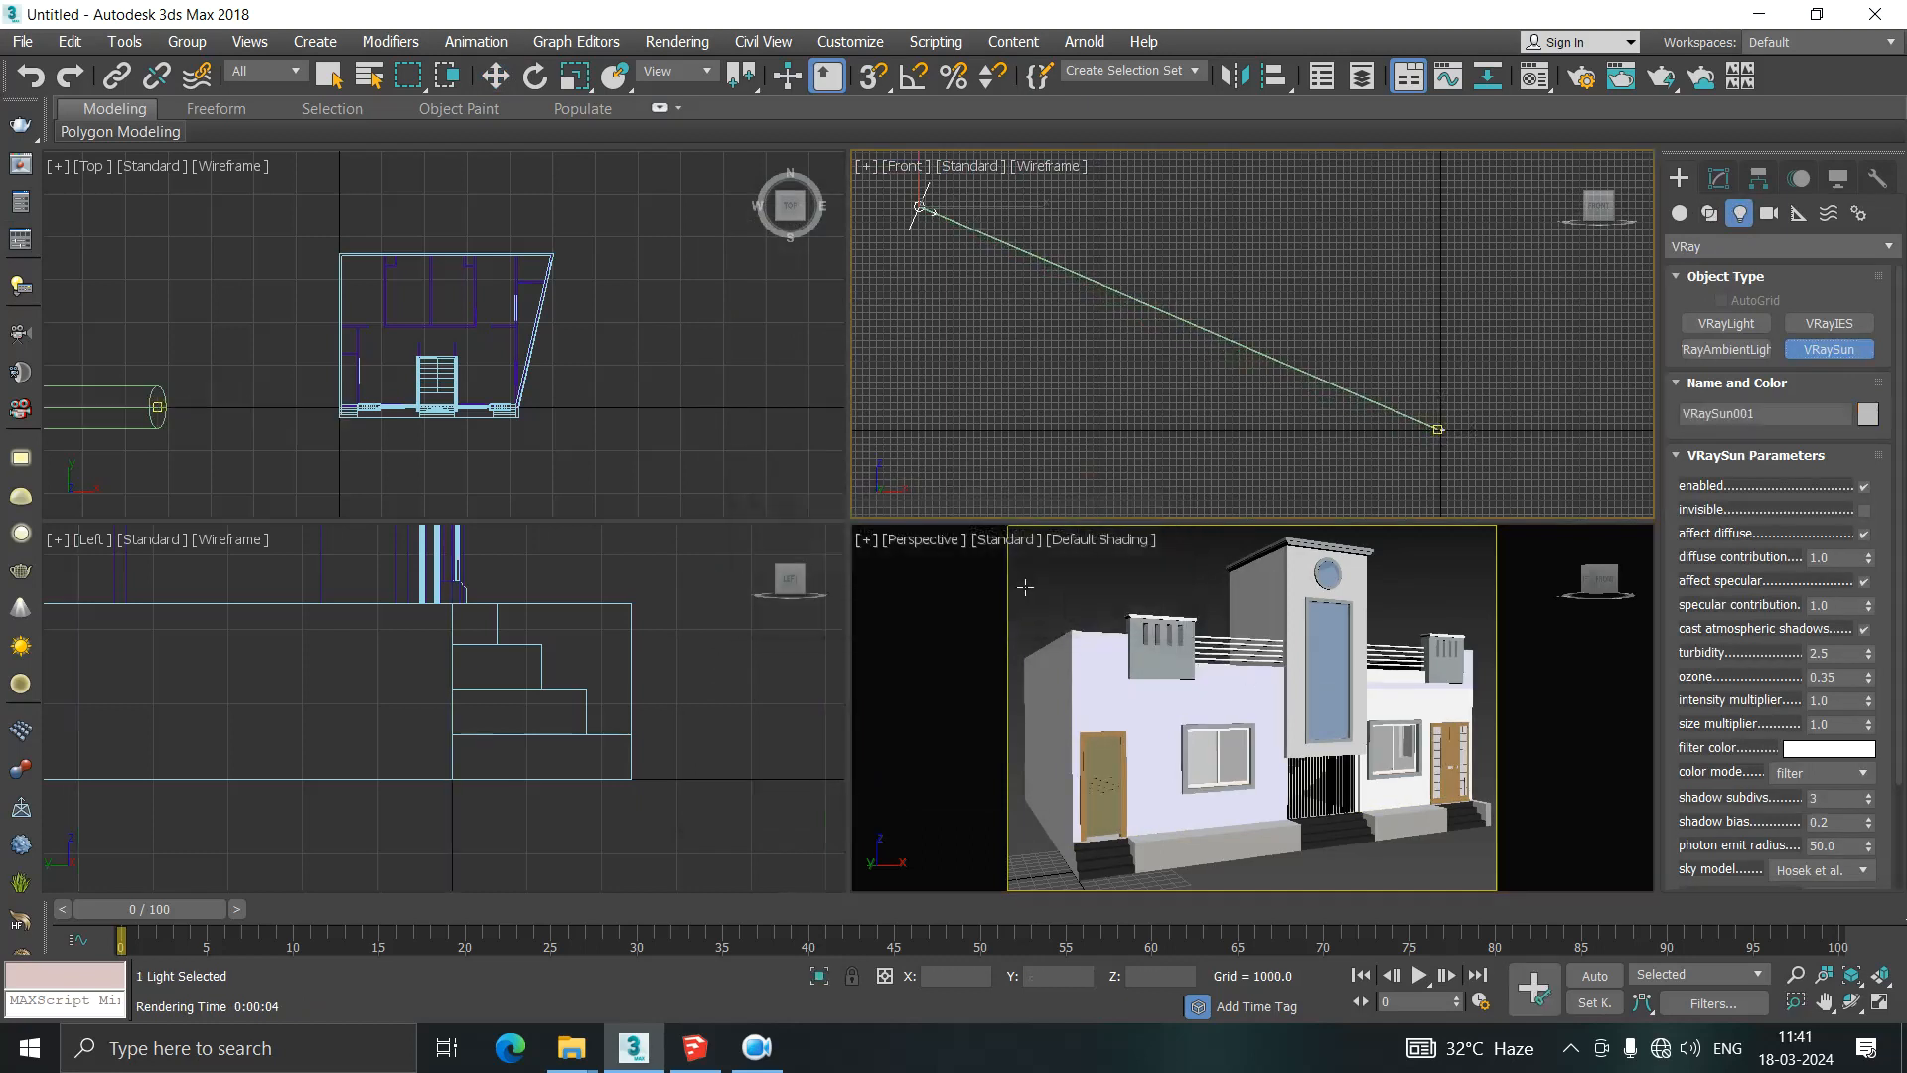
Step: Move the sun along Y in the top view to about 132398, far behind the house
click(495, 75)
scroll(536, 397, down, 8)
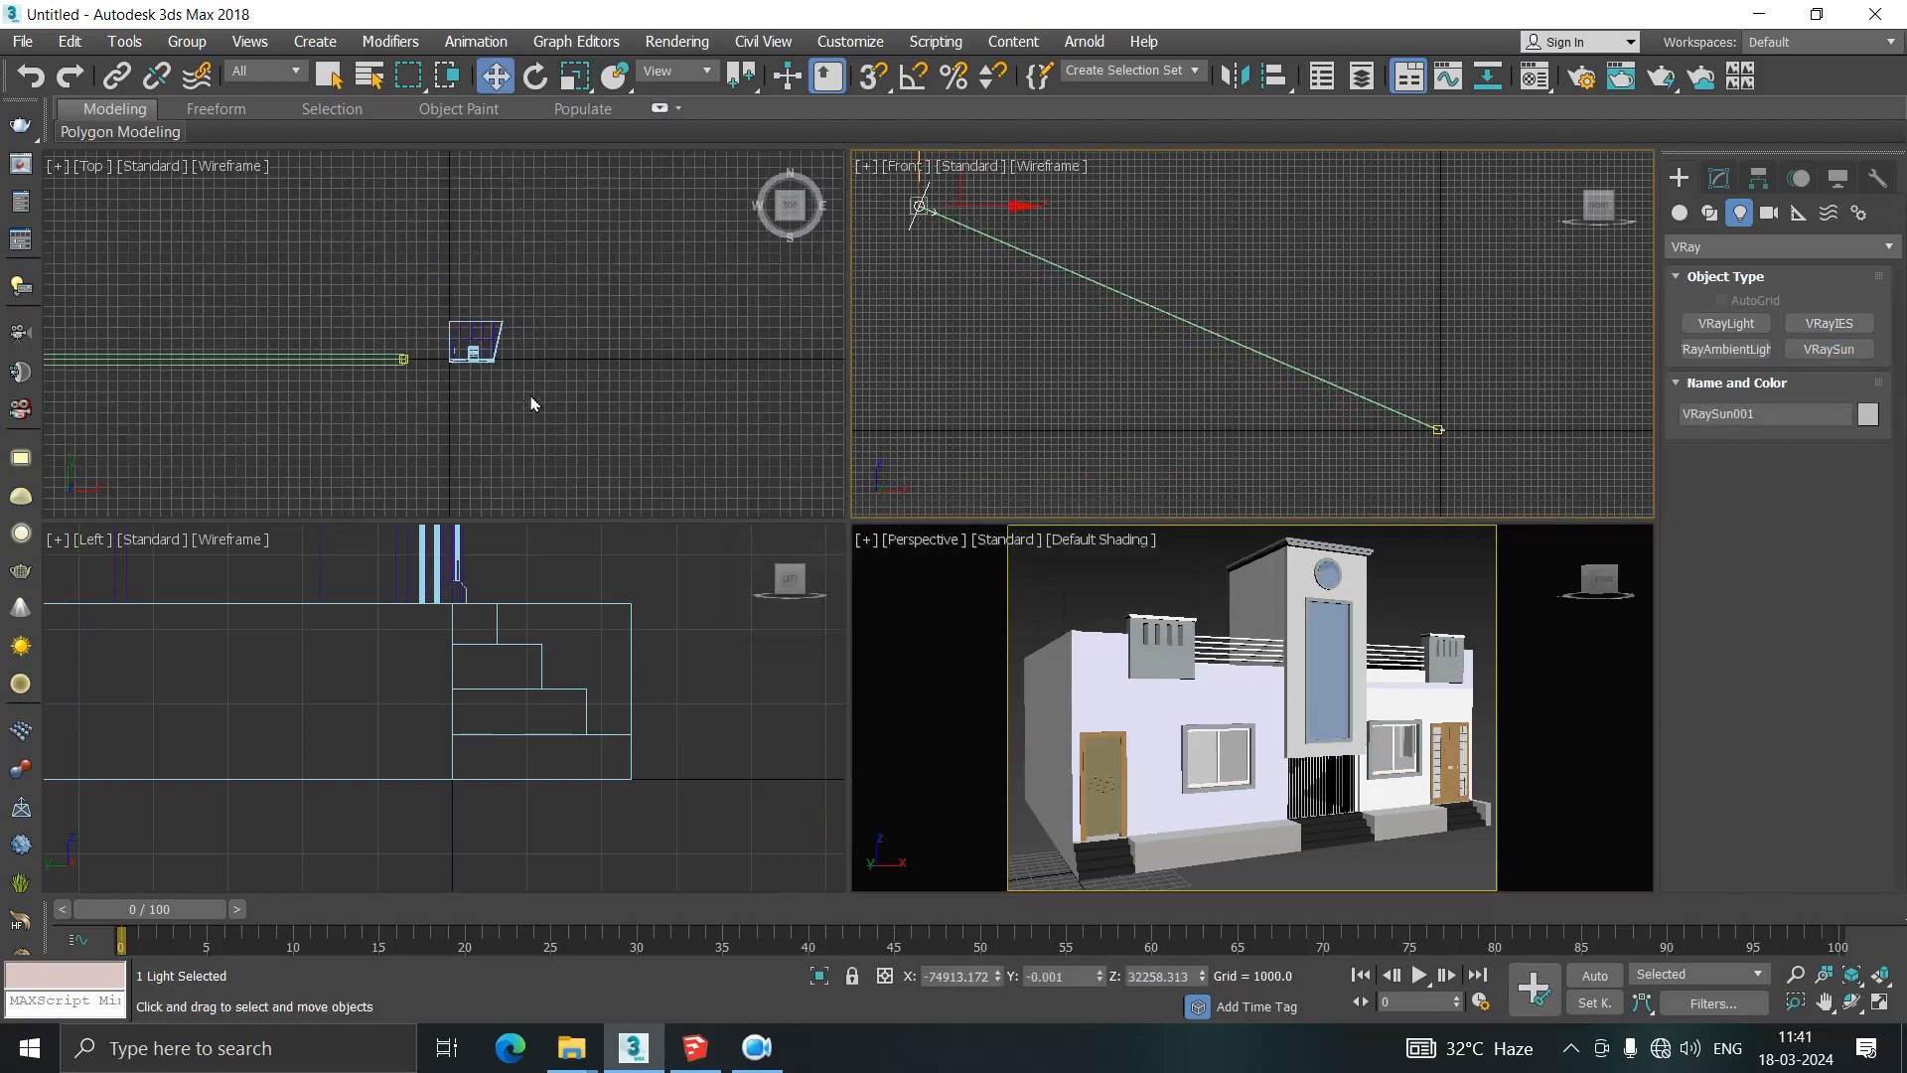
click(467, 409)
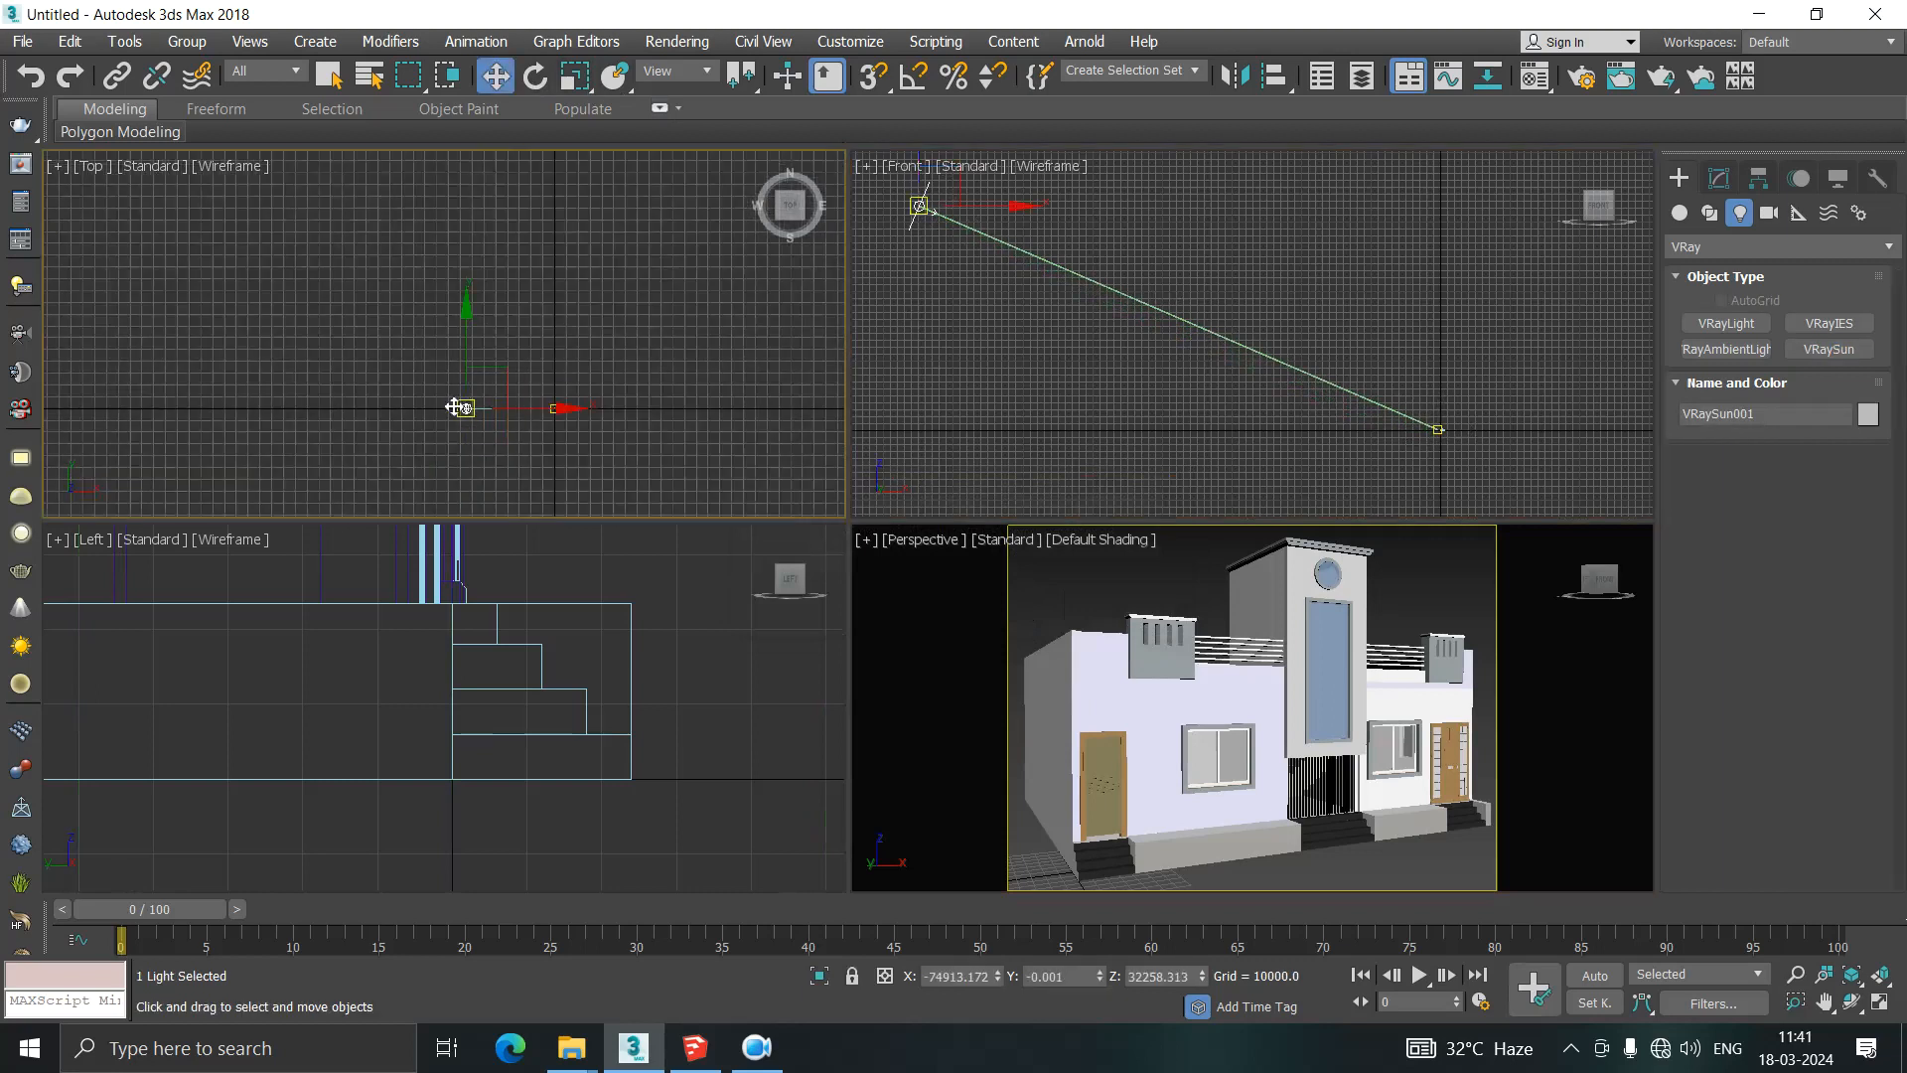
drag(465, 341, 486, 185)
scroll(588, 368, down, 4)
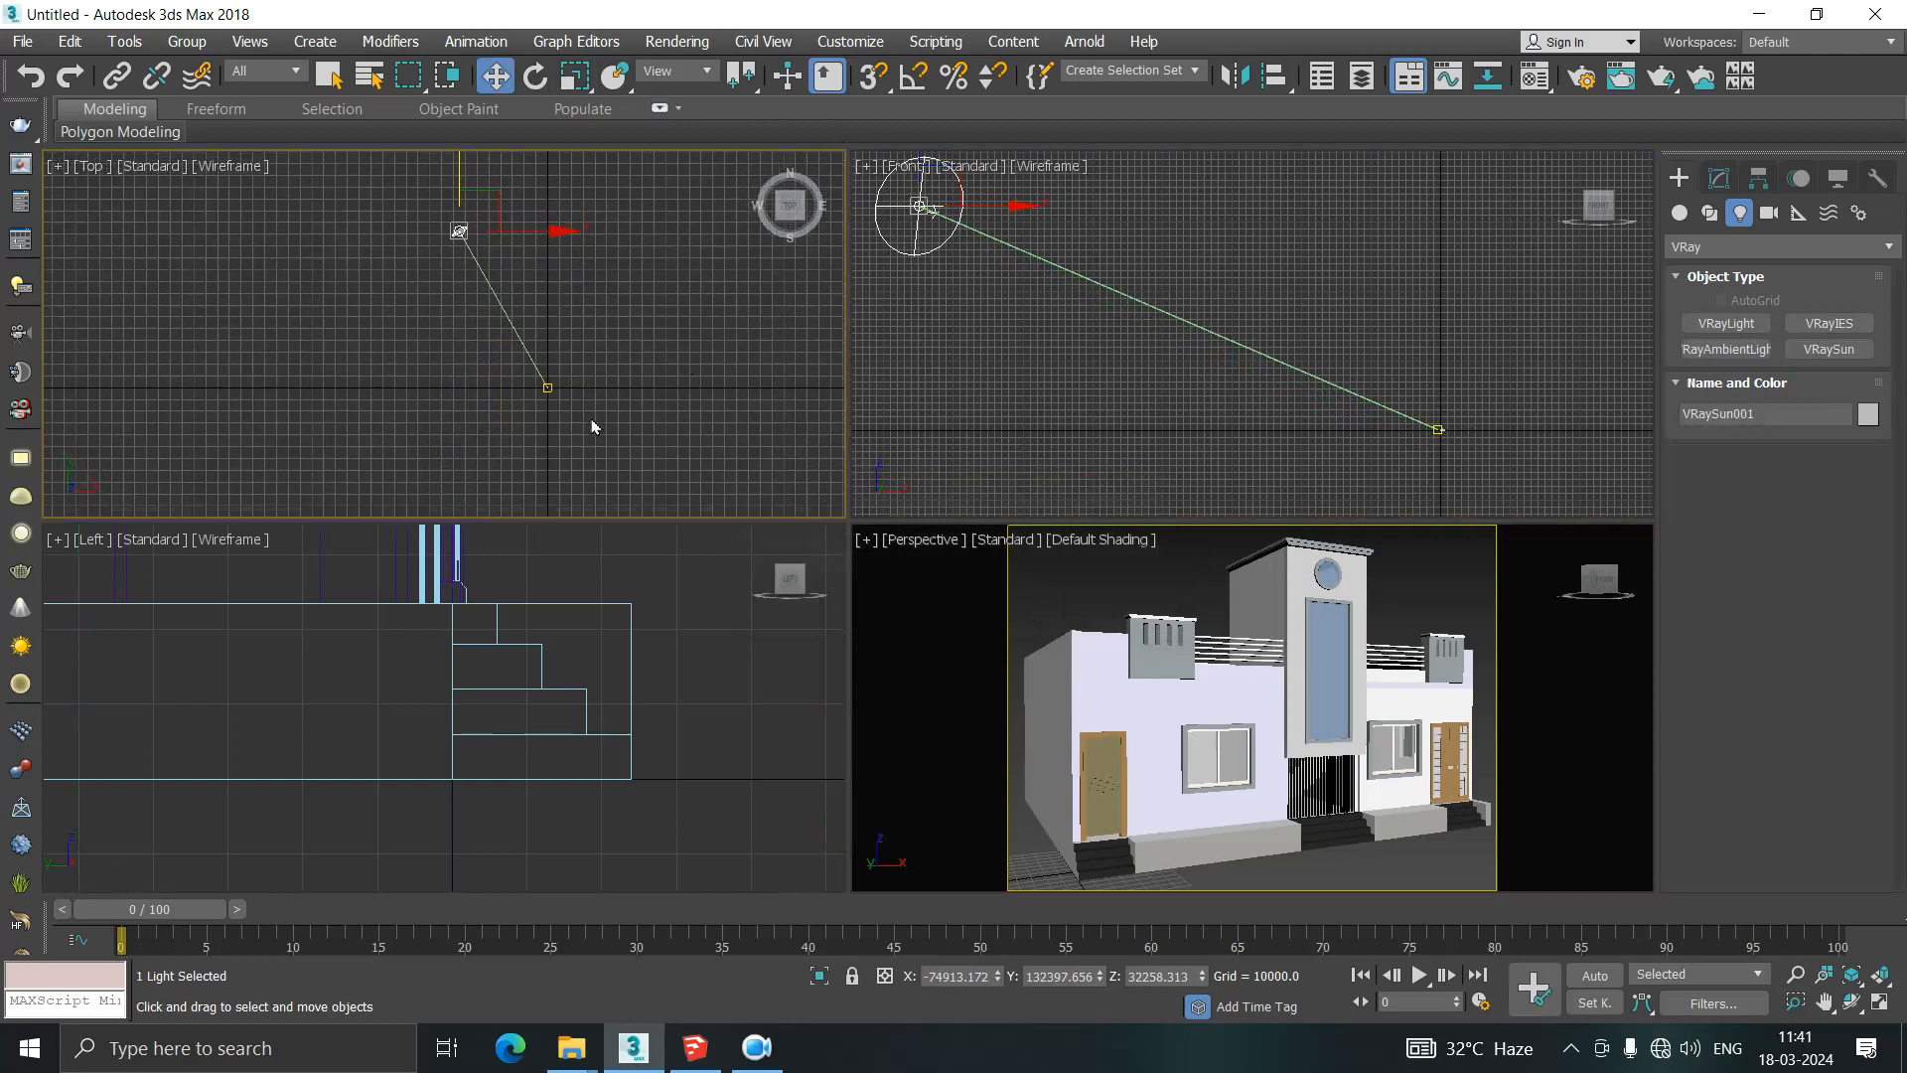
scroll(565, 323, up, 4)
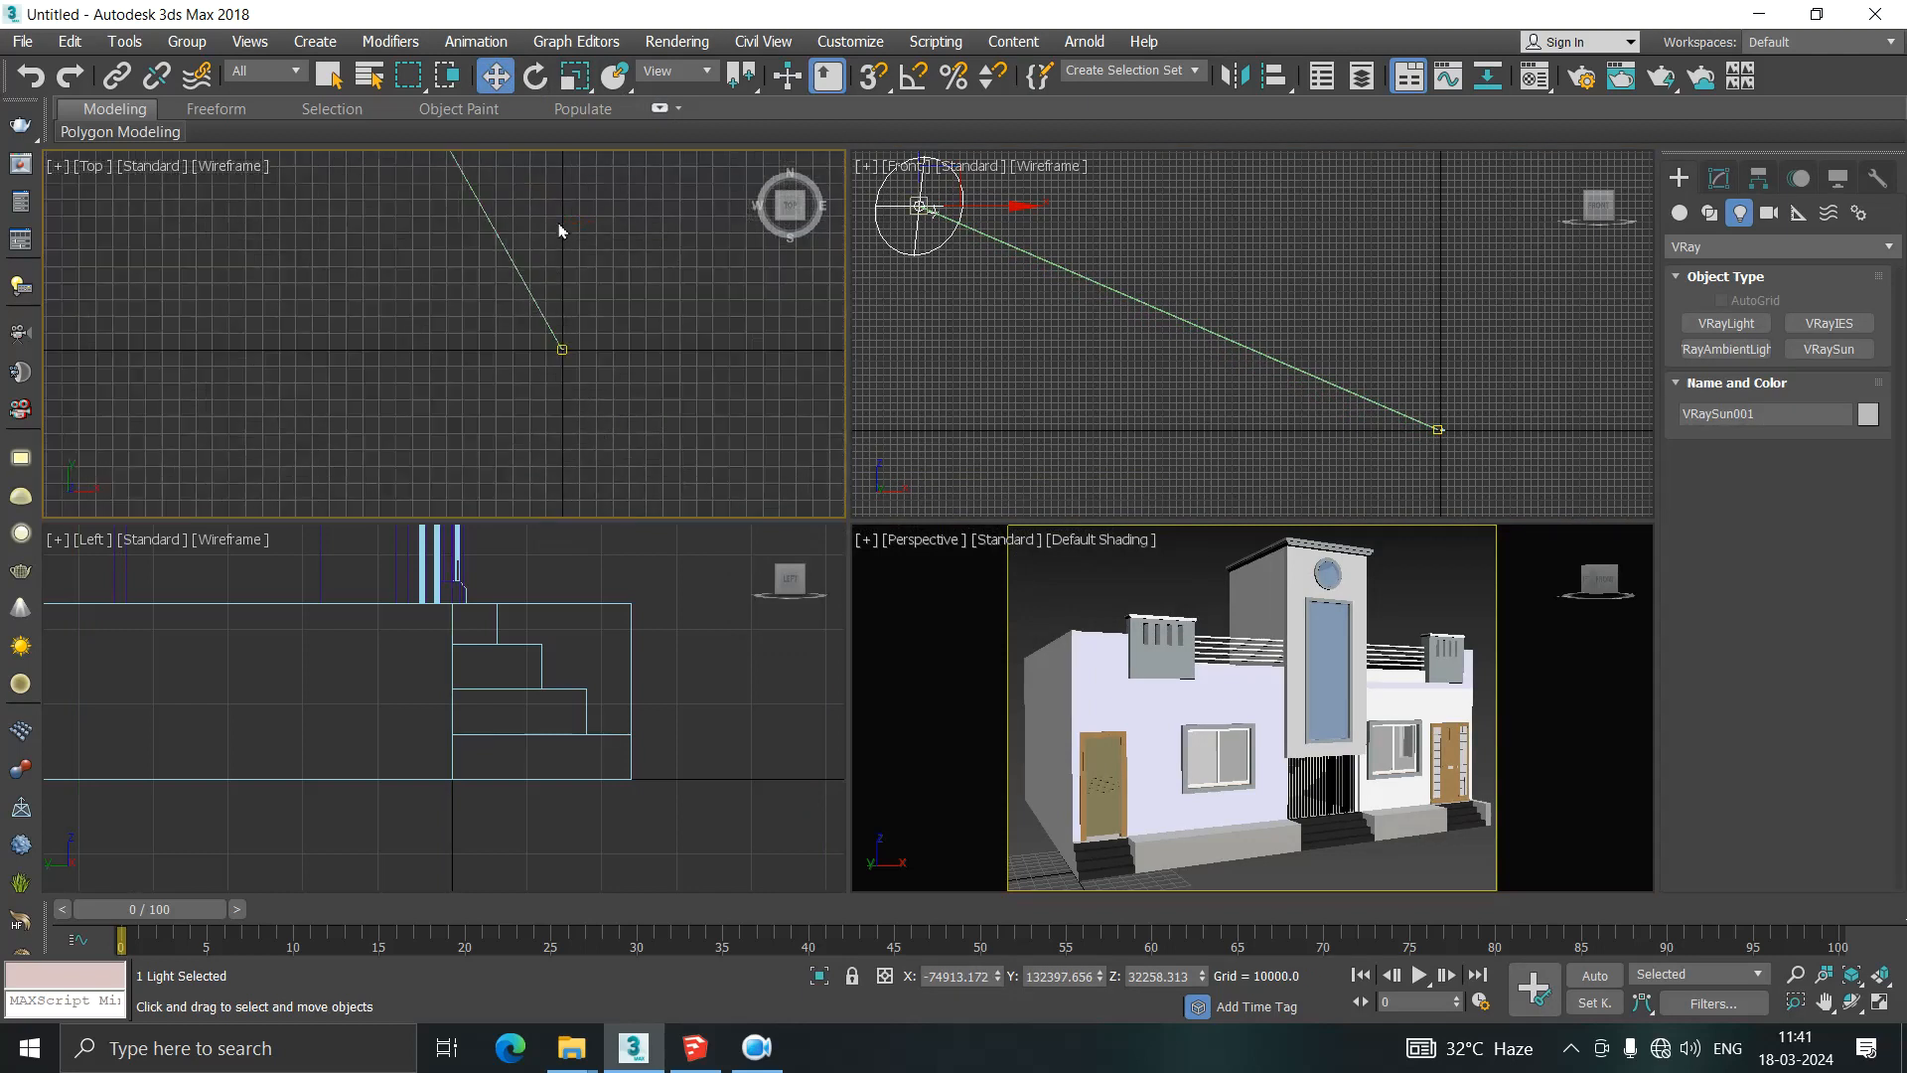
Step: Move the sun in the top view to the front side of the house, at about X -61440 and Y -270111
click(1328, 691)
scroll(486, 333, up, 3)
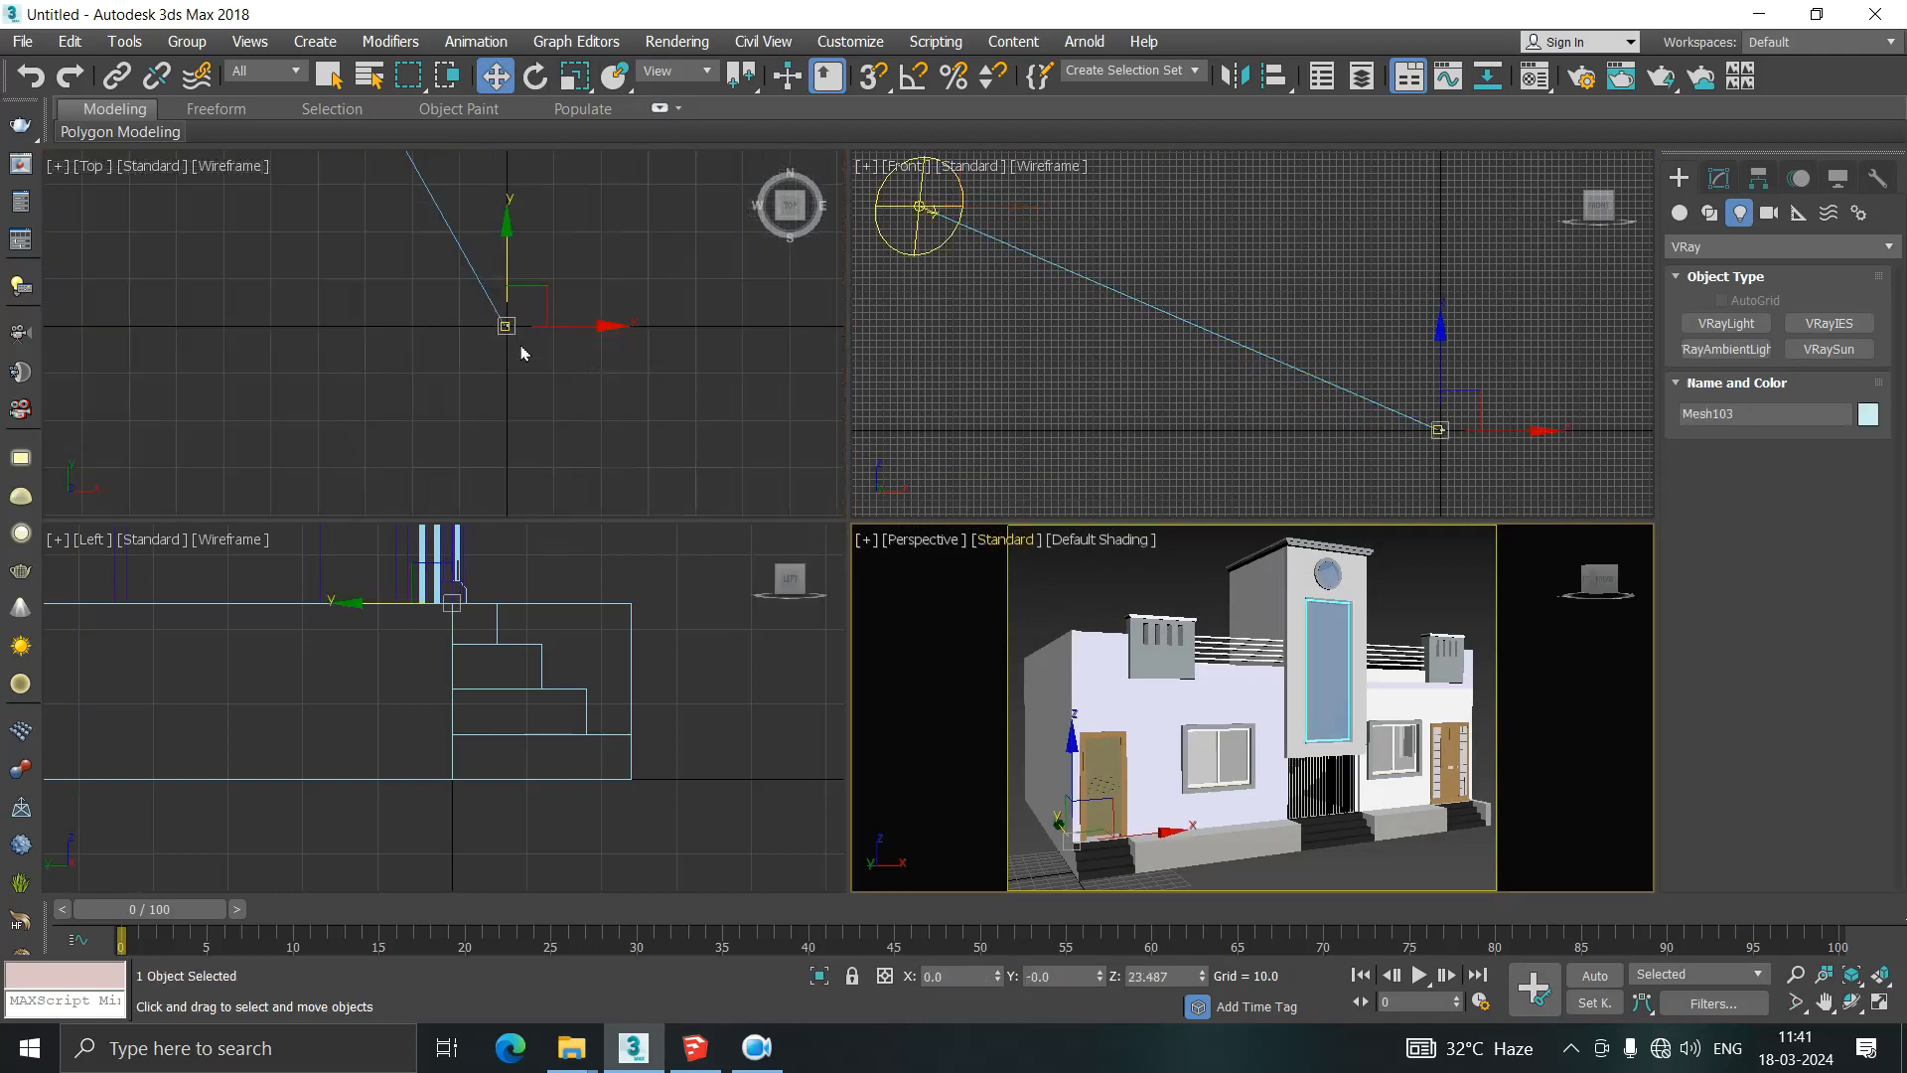
scroll(771, 370, up, 6)
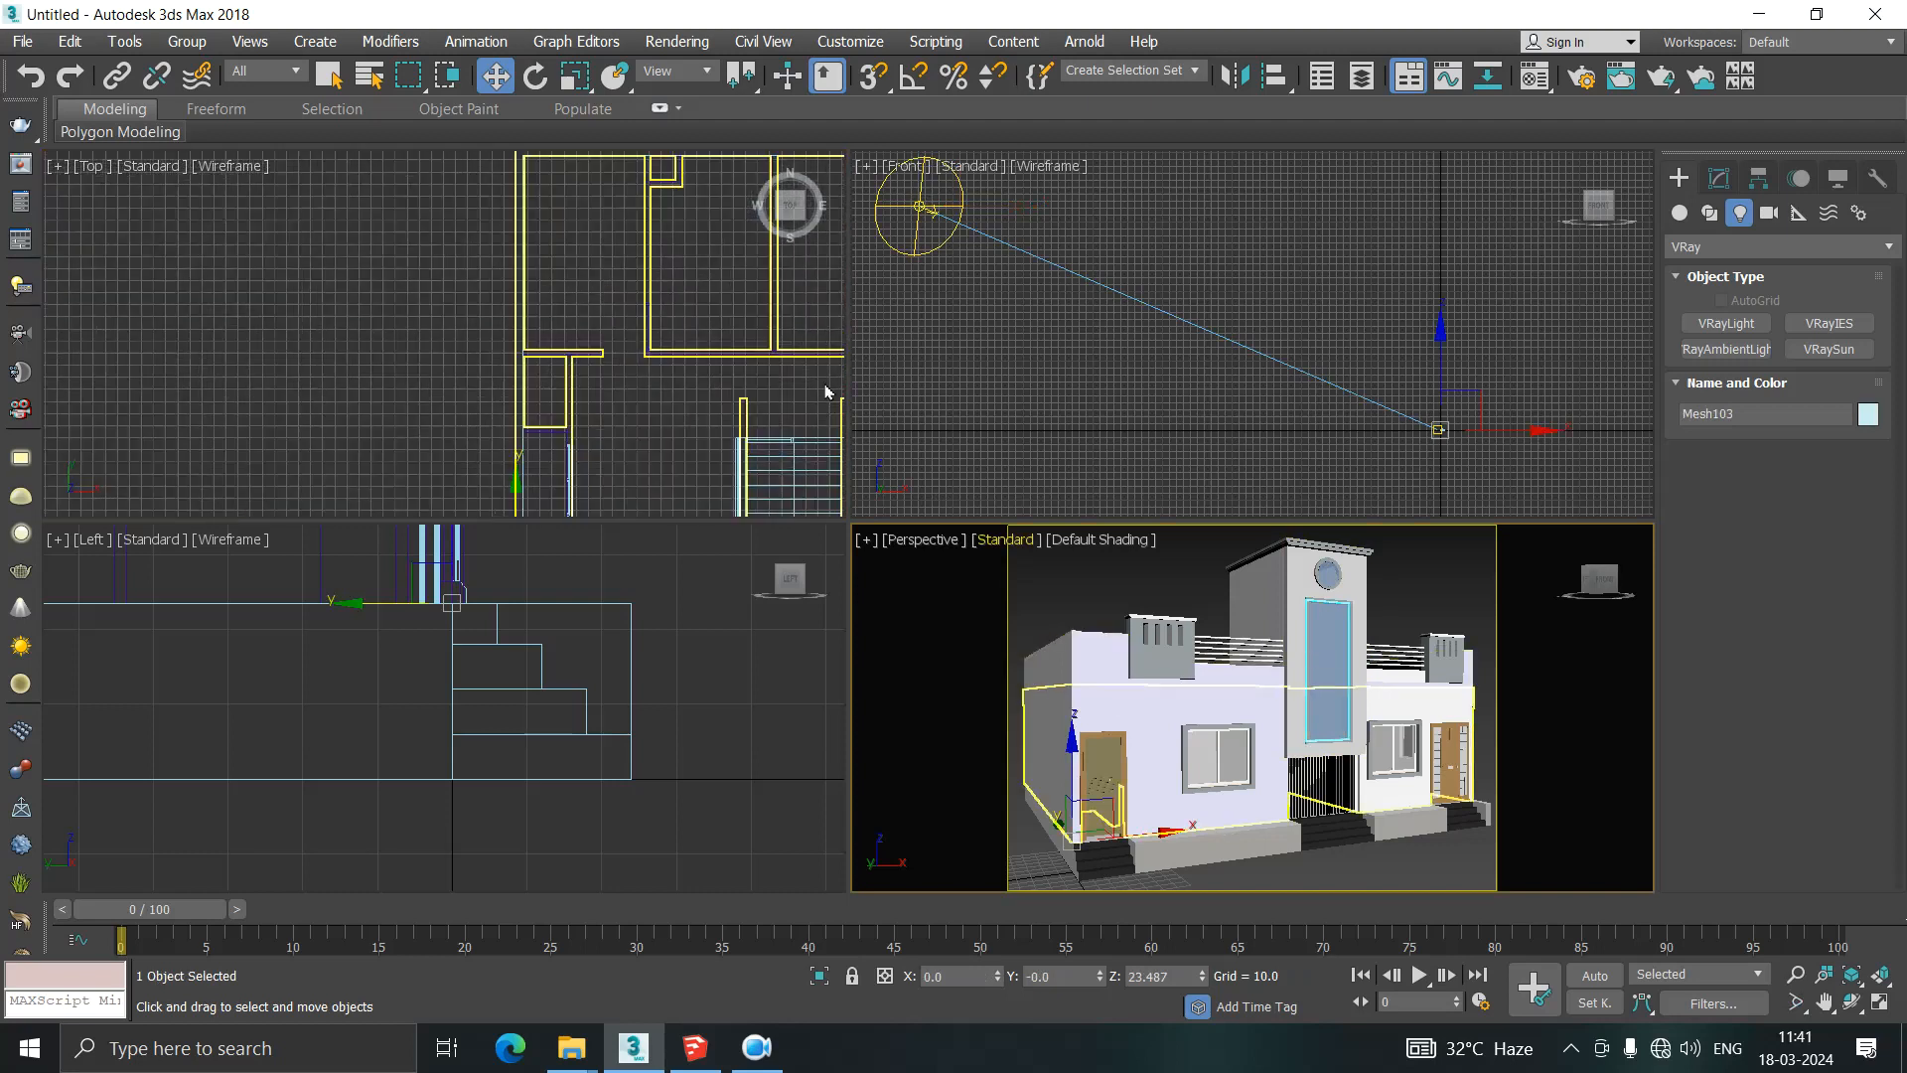
scroll(542, 331, down, 5)
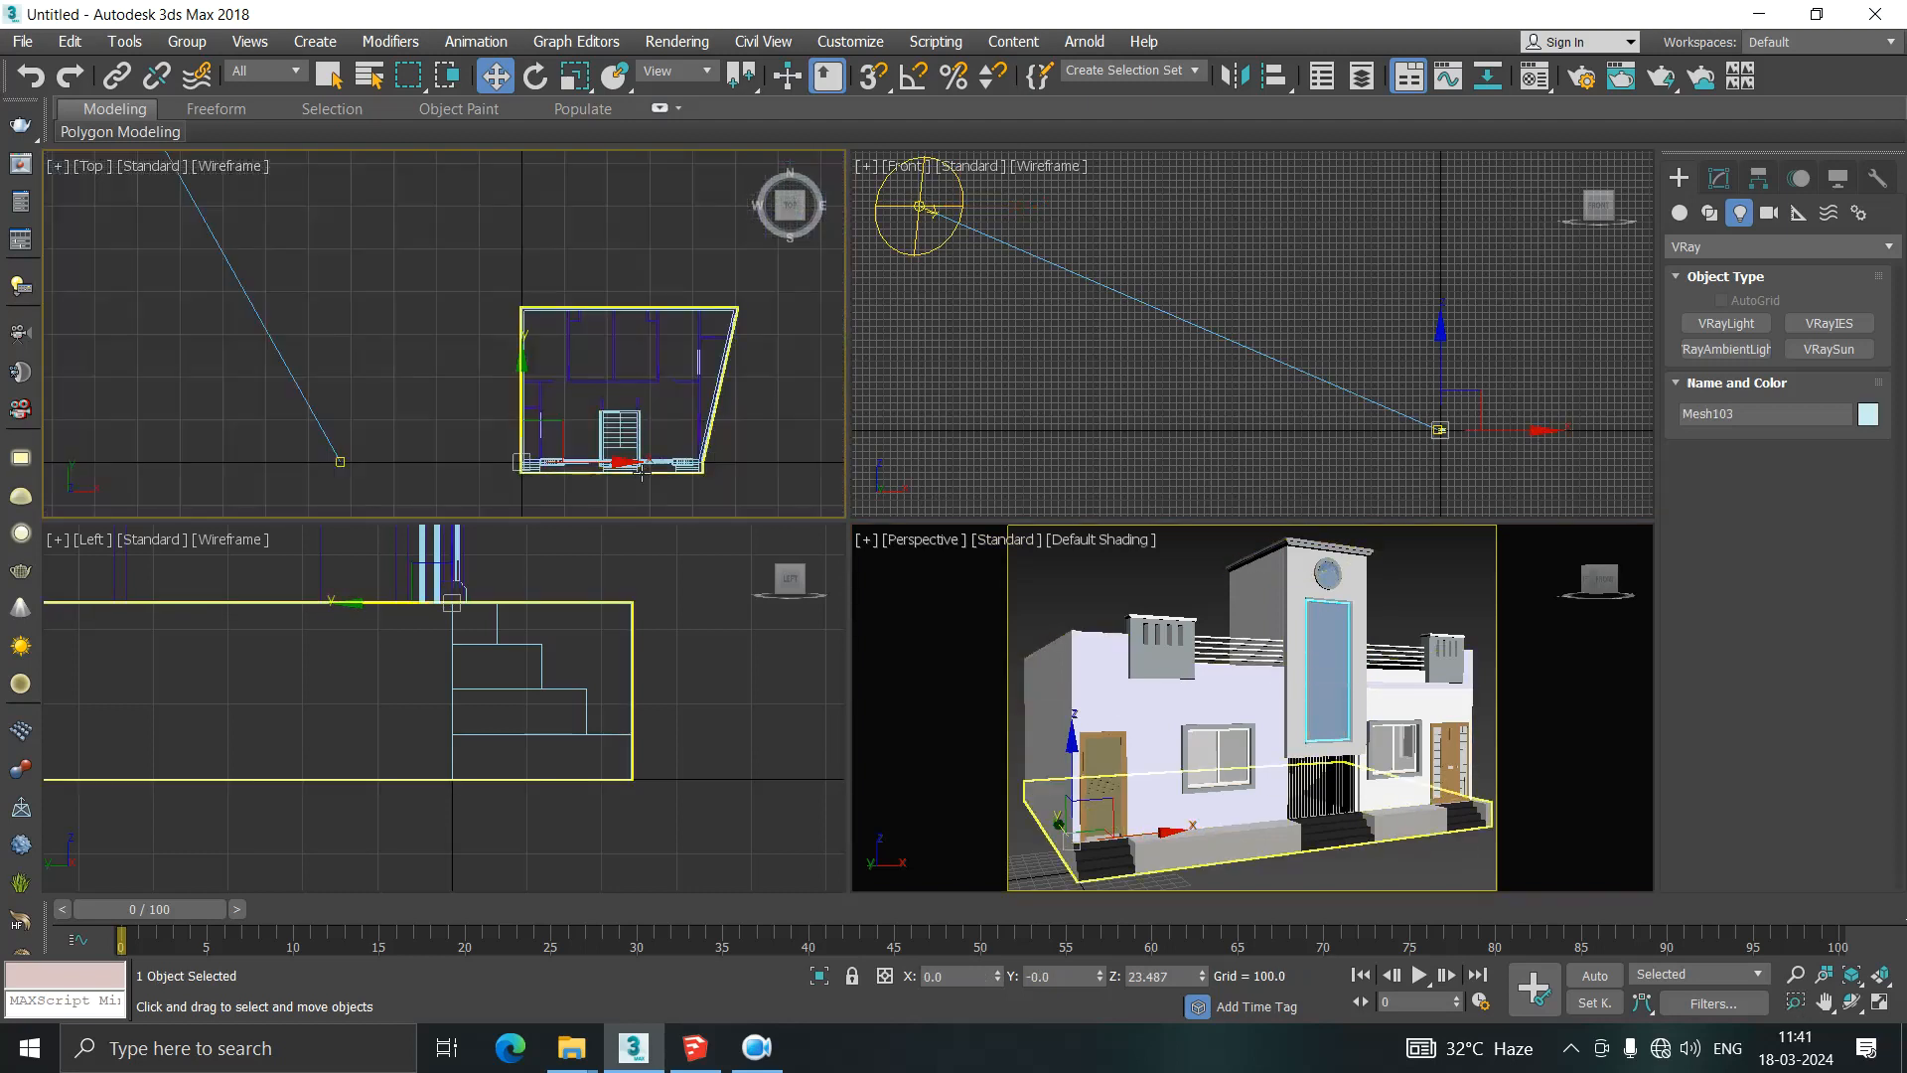
scroll(616, 447, down, 3)
click(573, 372)
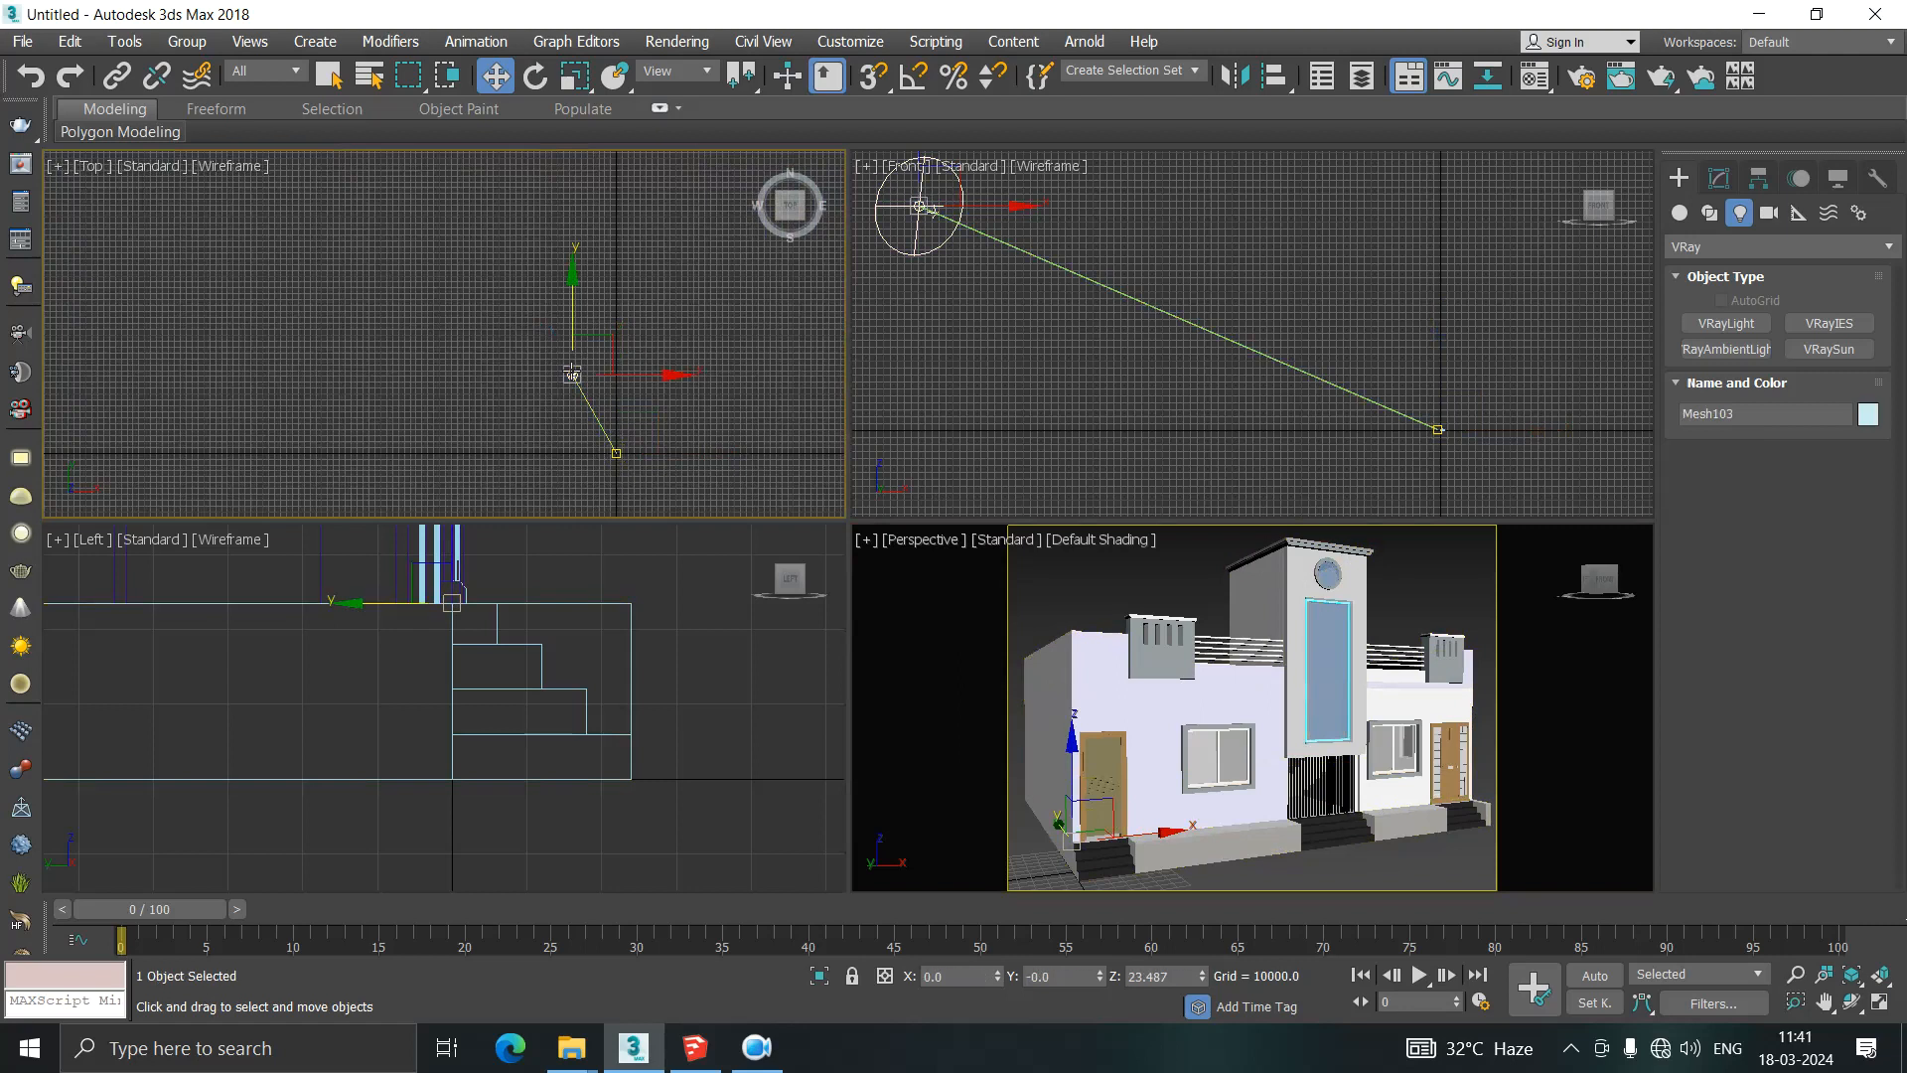
drag(571, 372, 582, 614)
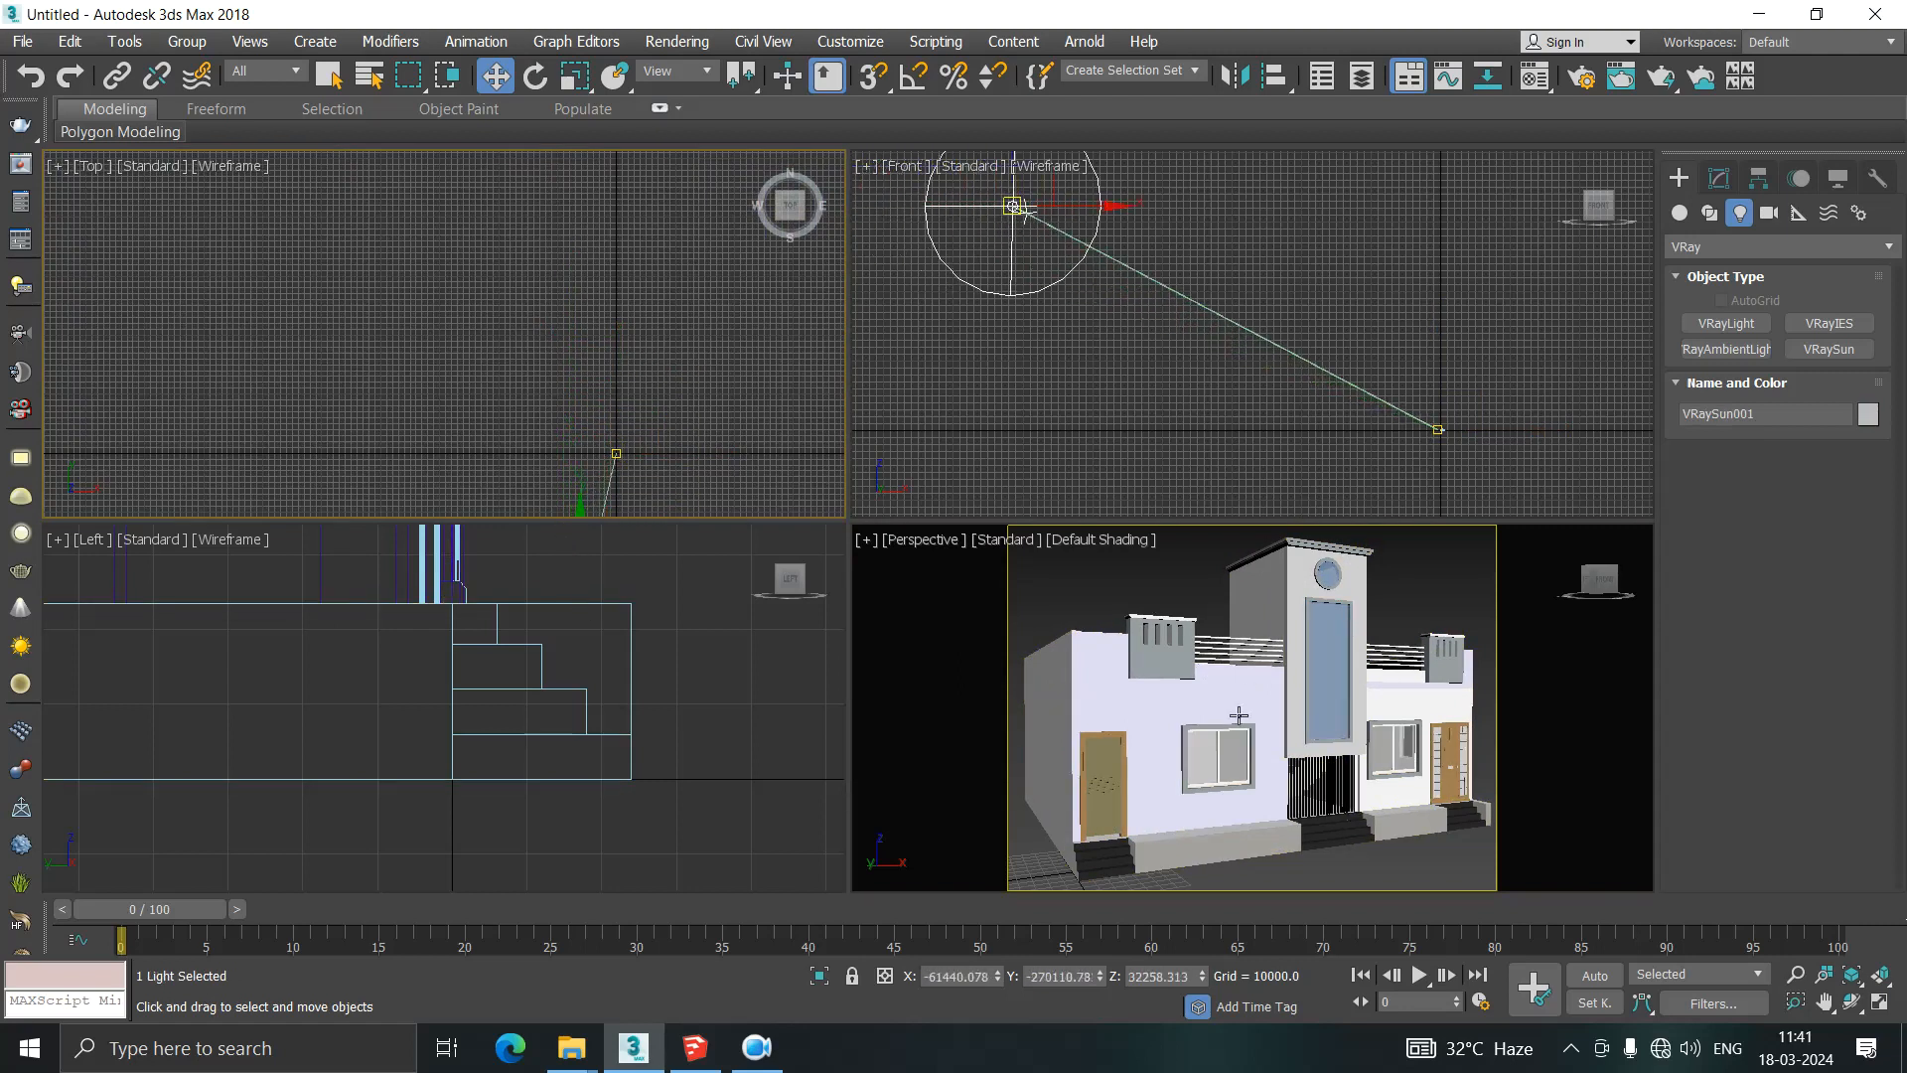
Step: Set the perspective viewport to High Quality display
right_click(1225, 703)
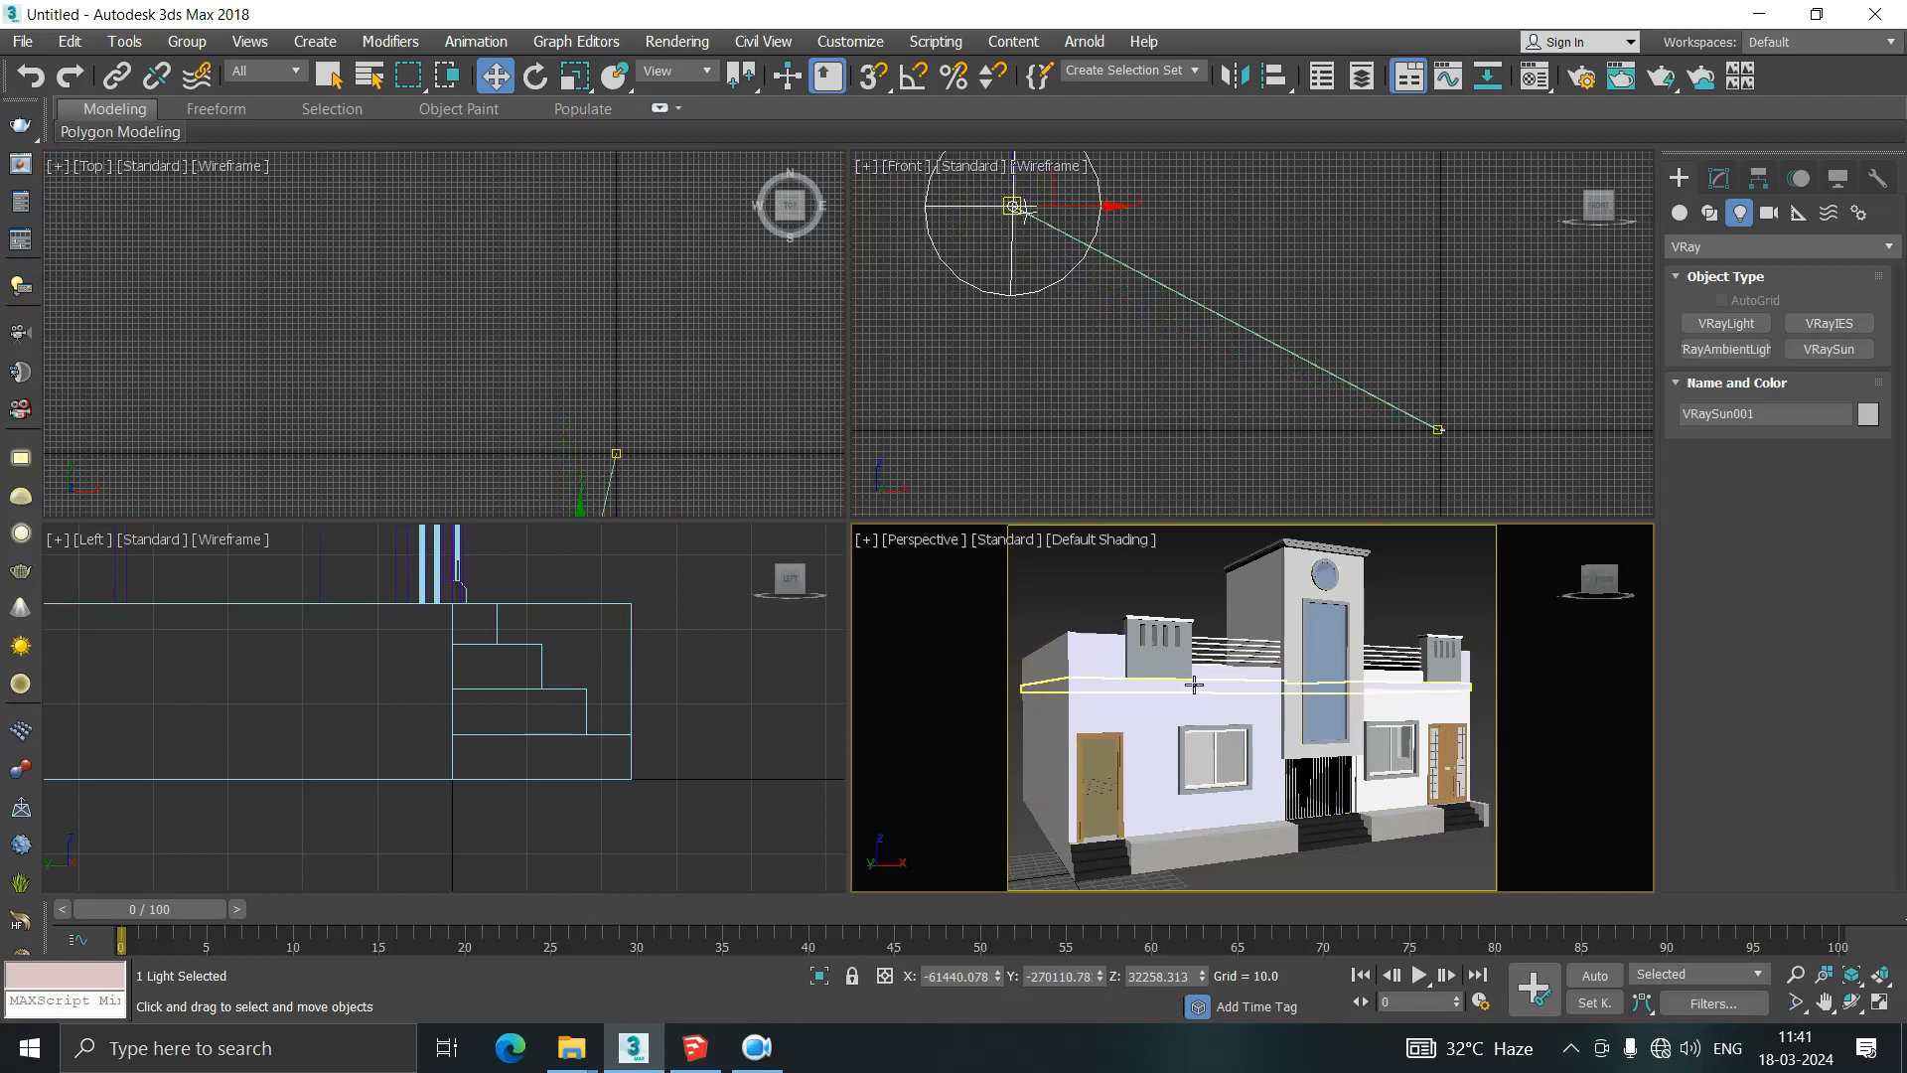
click(994, 546)
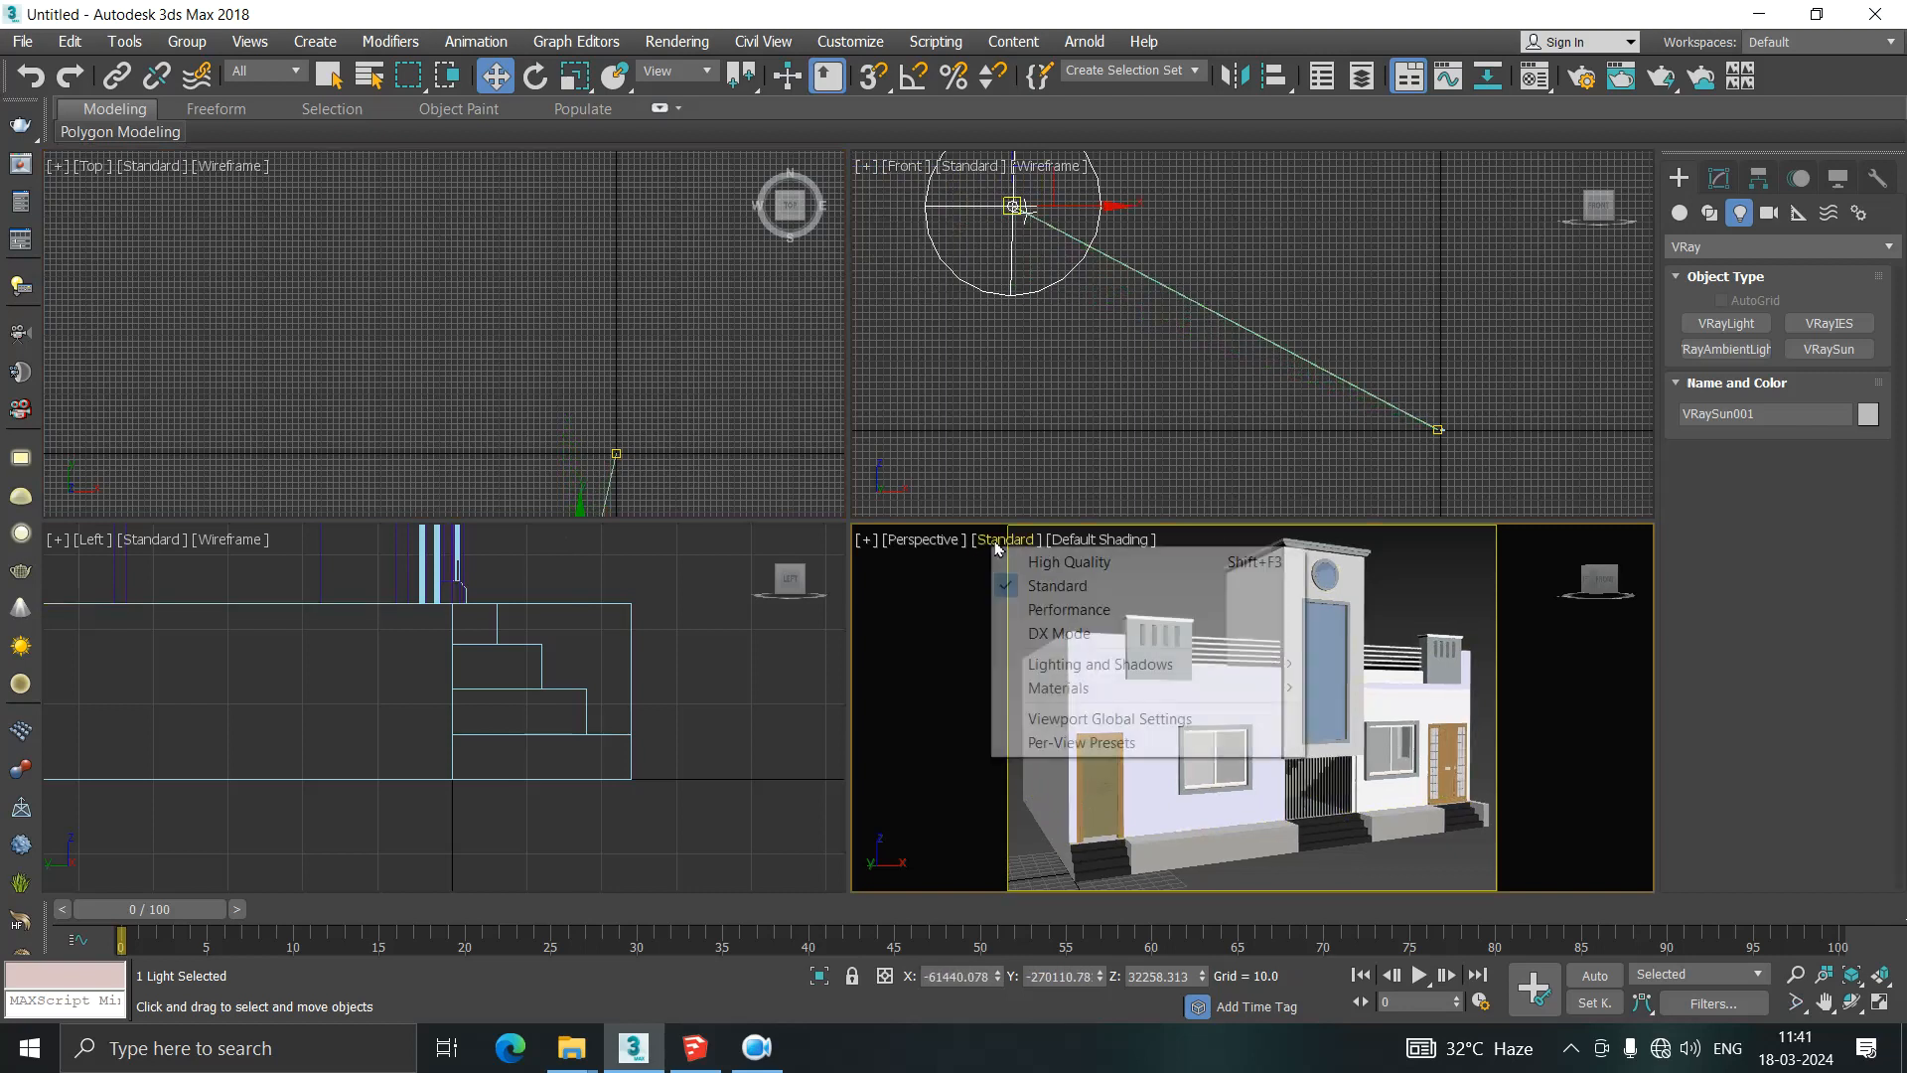
click(1118, 574)
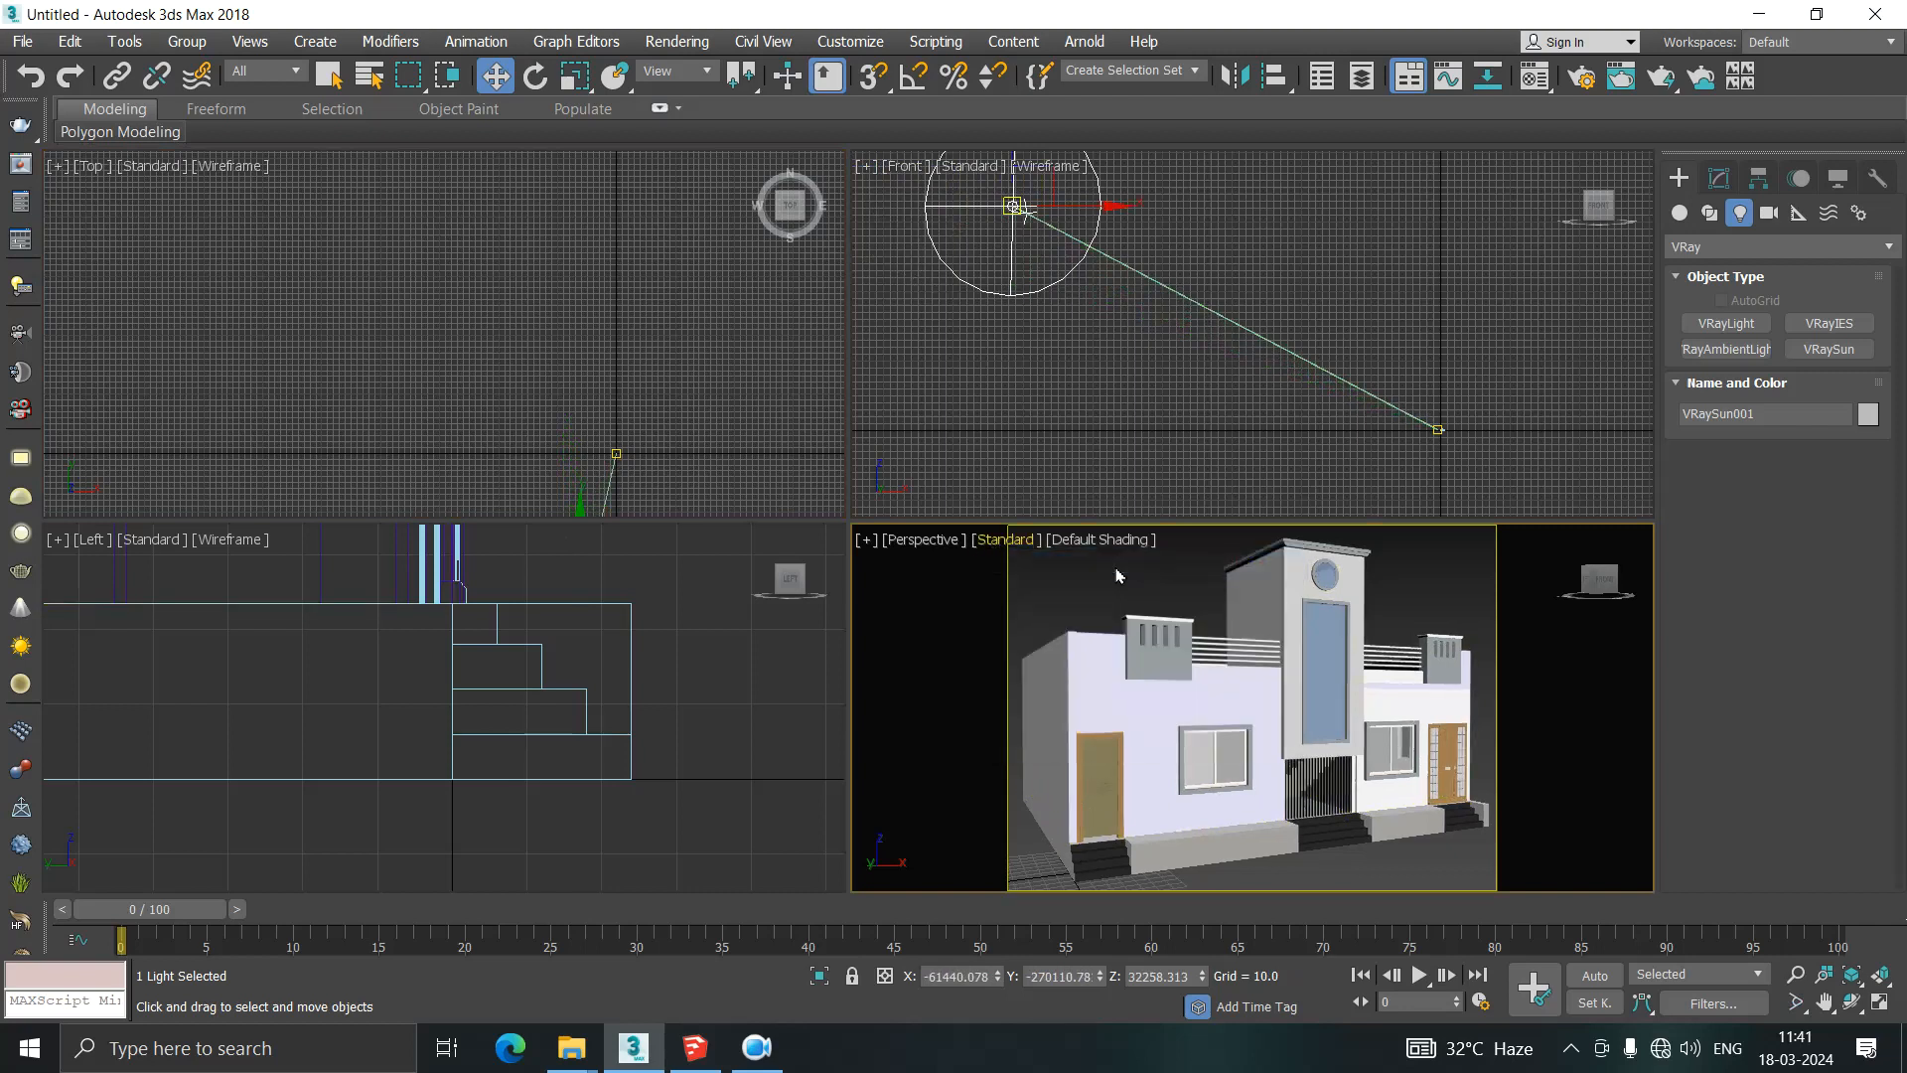
click(1179, 574)
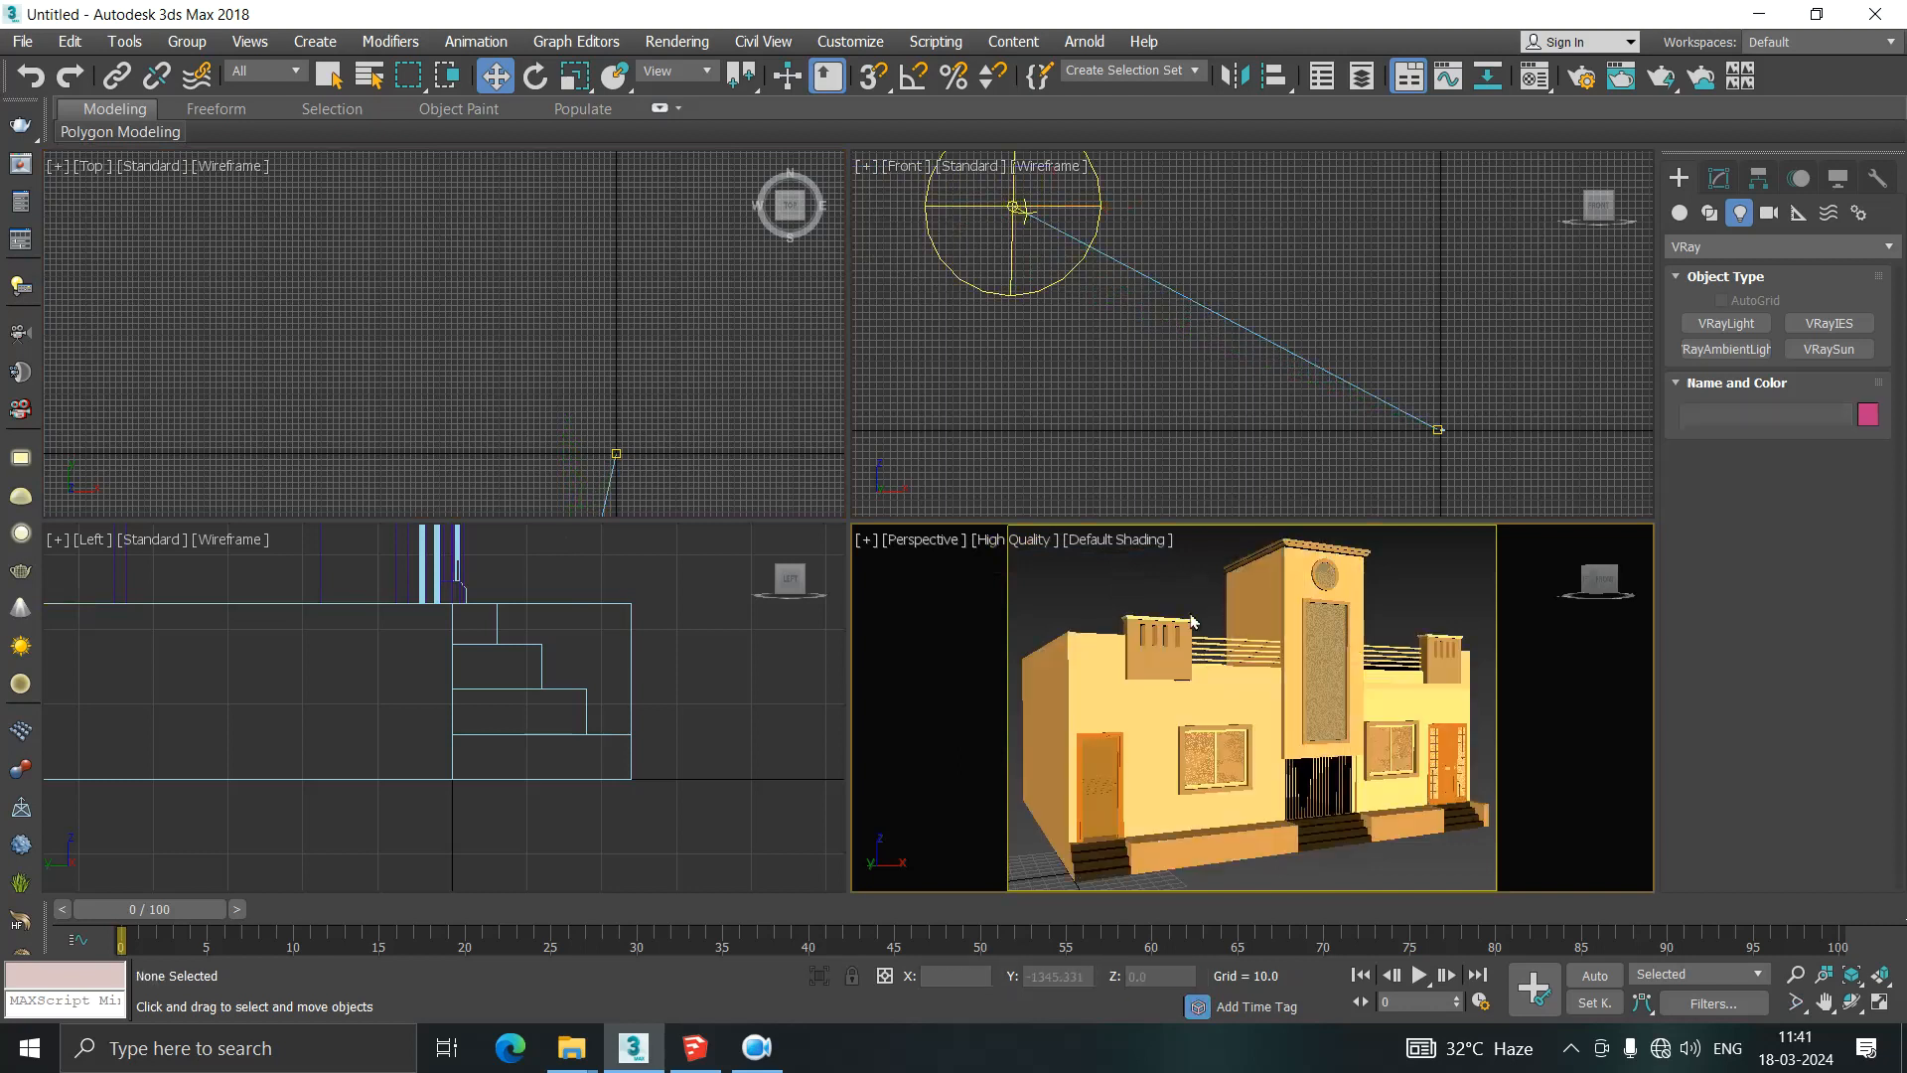
Step: Set the VRaySun's intensity multiplier to 0.02 and make the perspective view active
click(1017, 206)
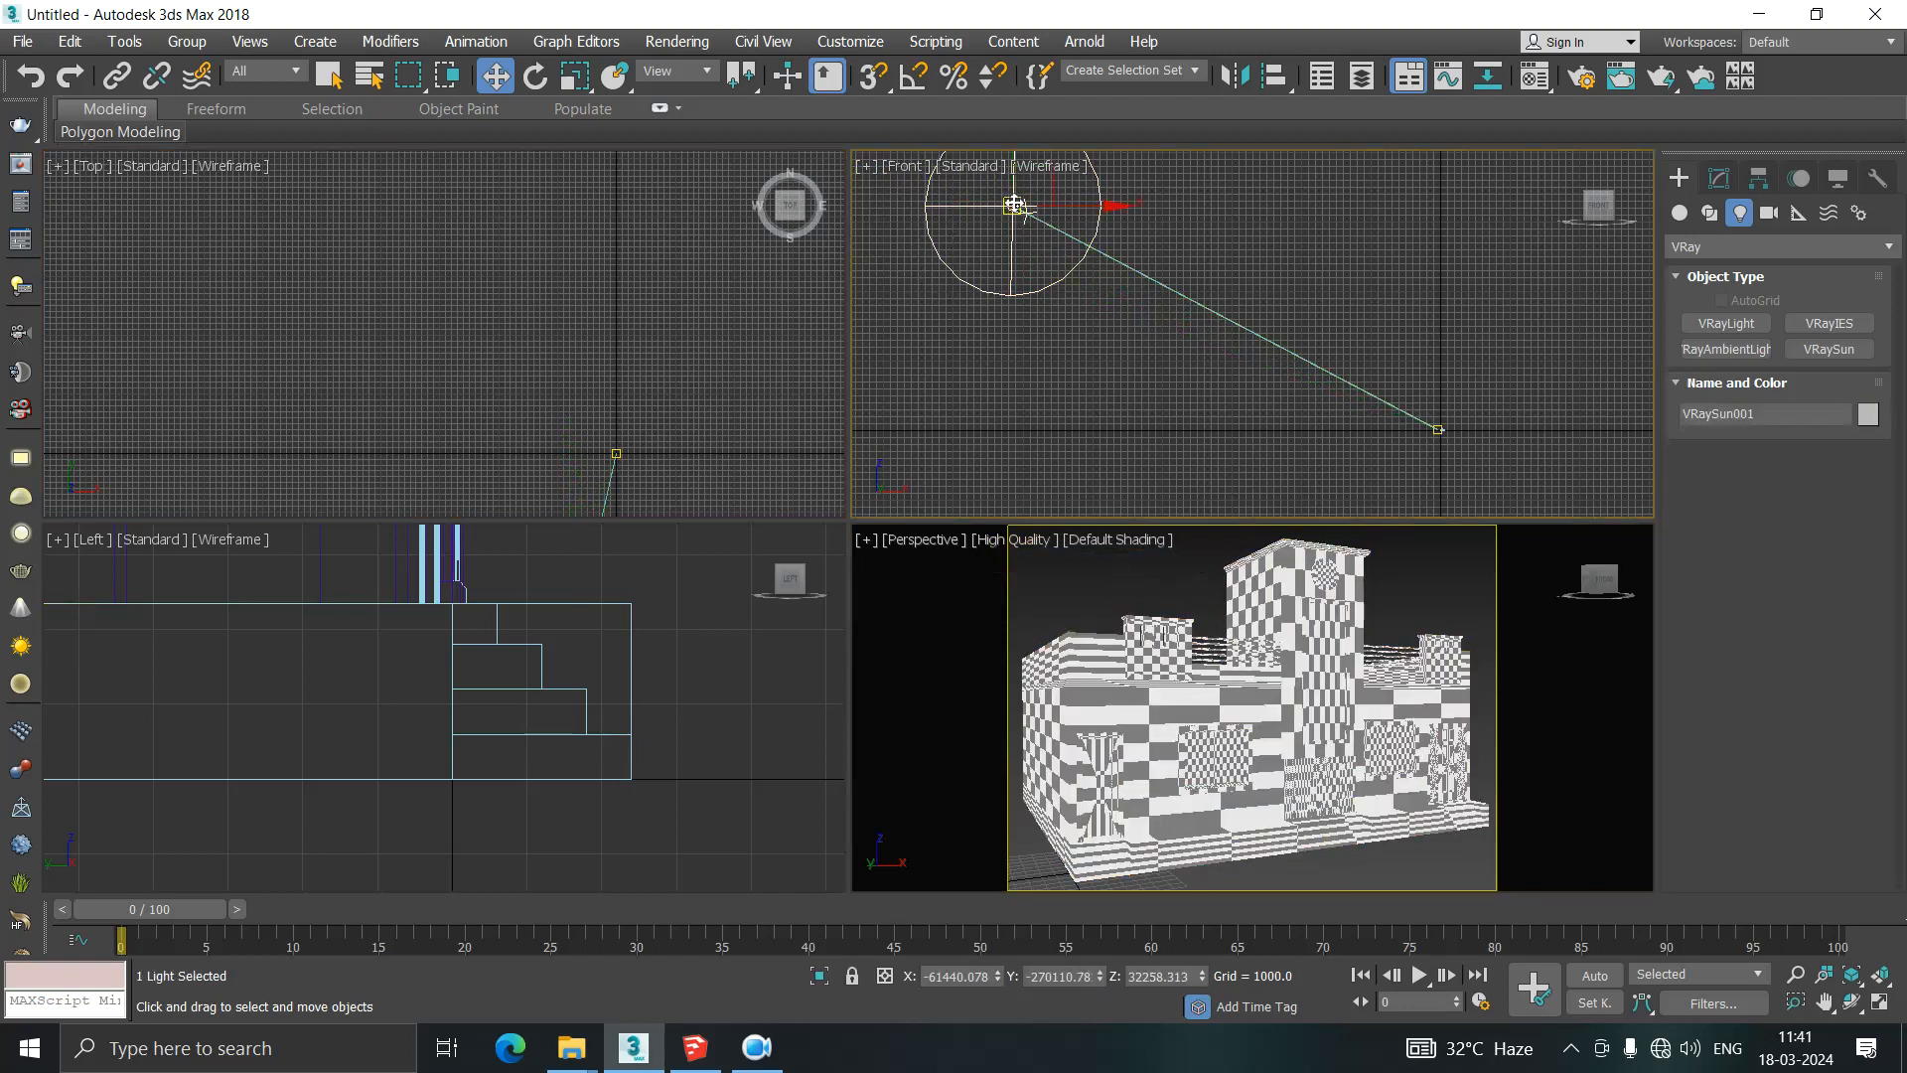
click(1719, 178)
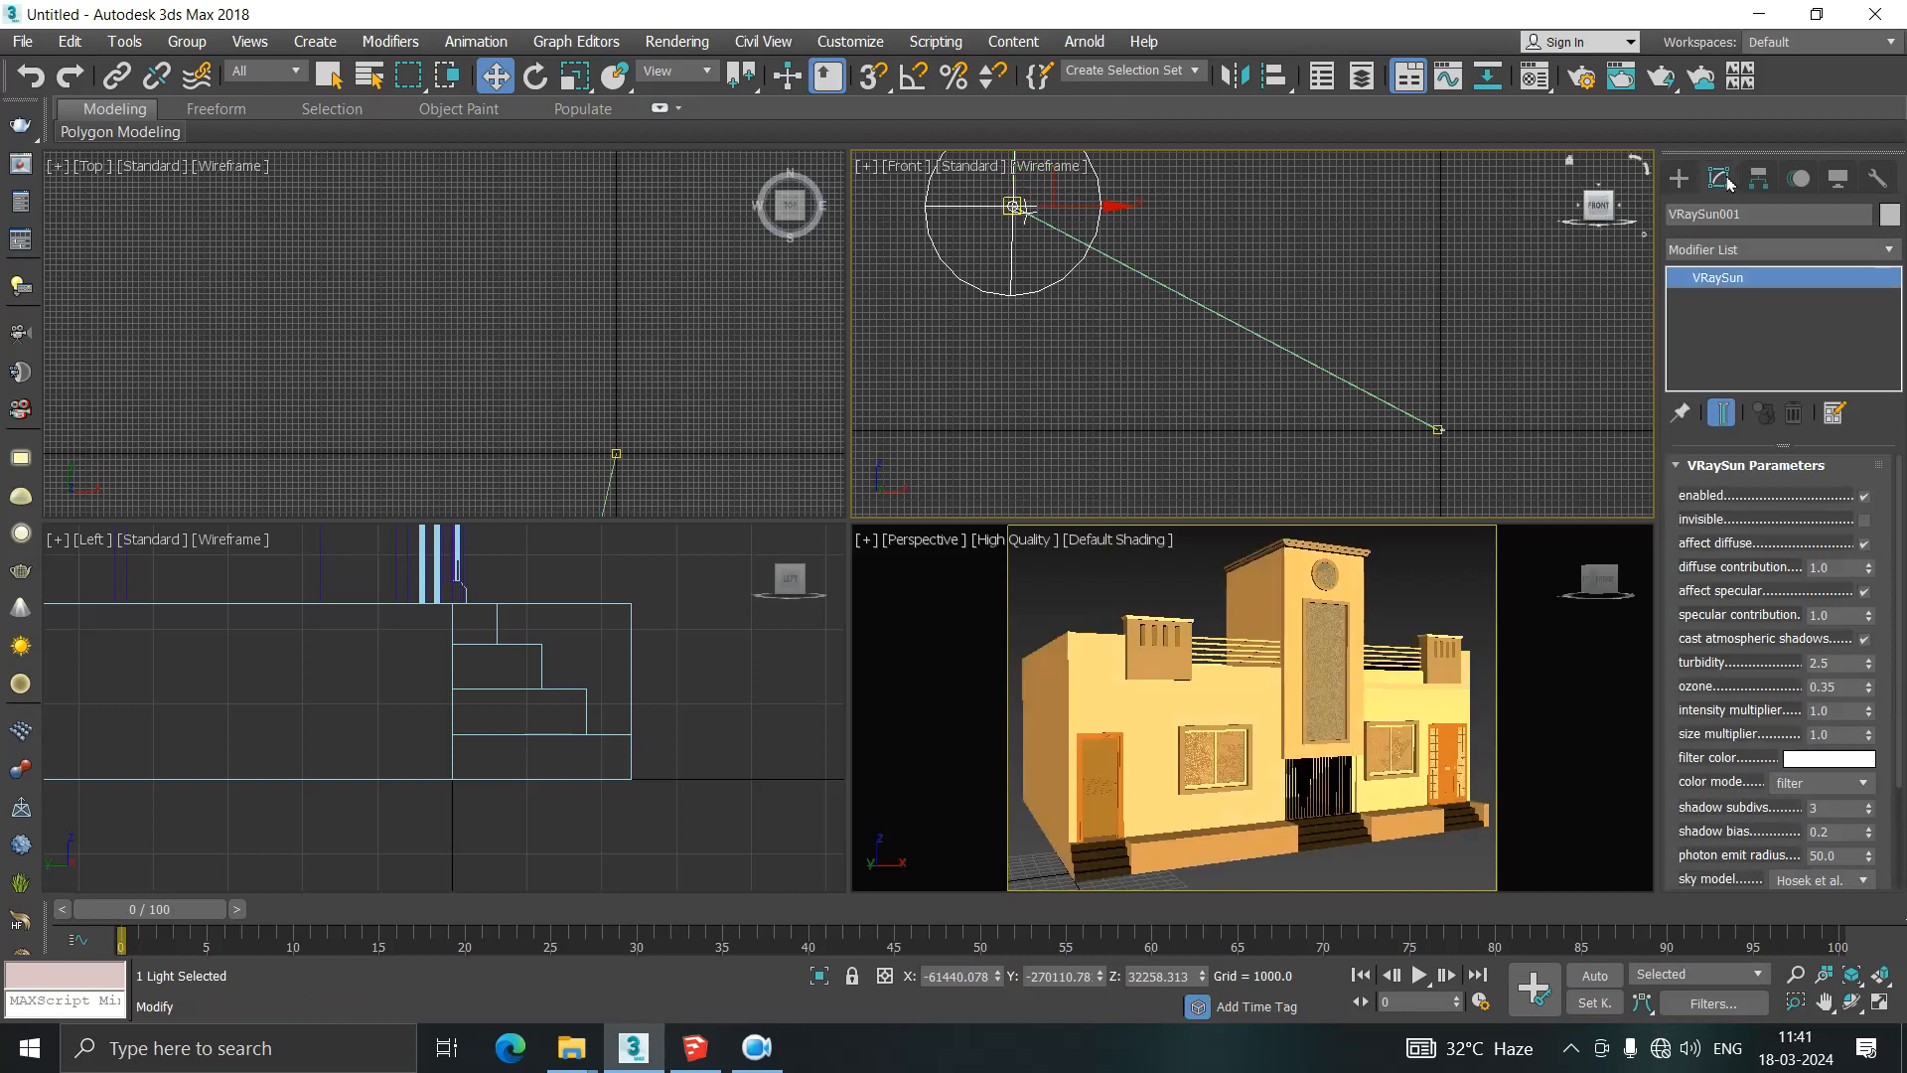
click(1833, 711)
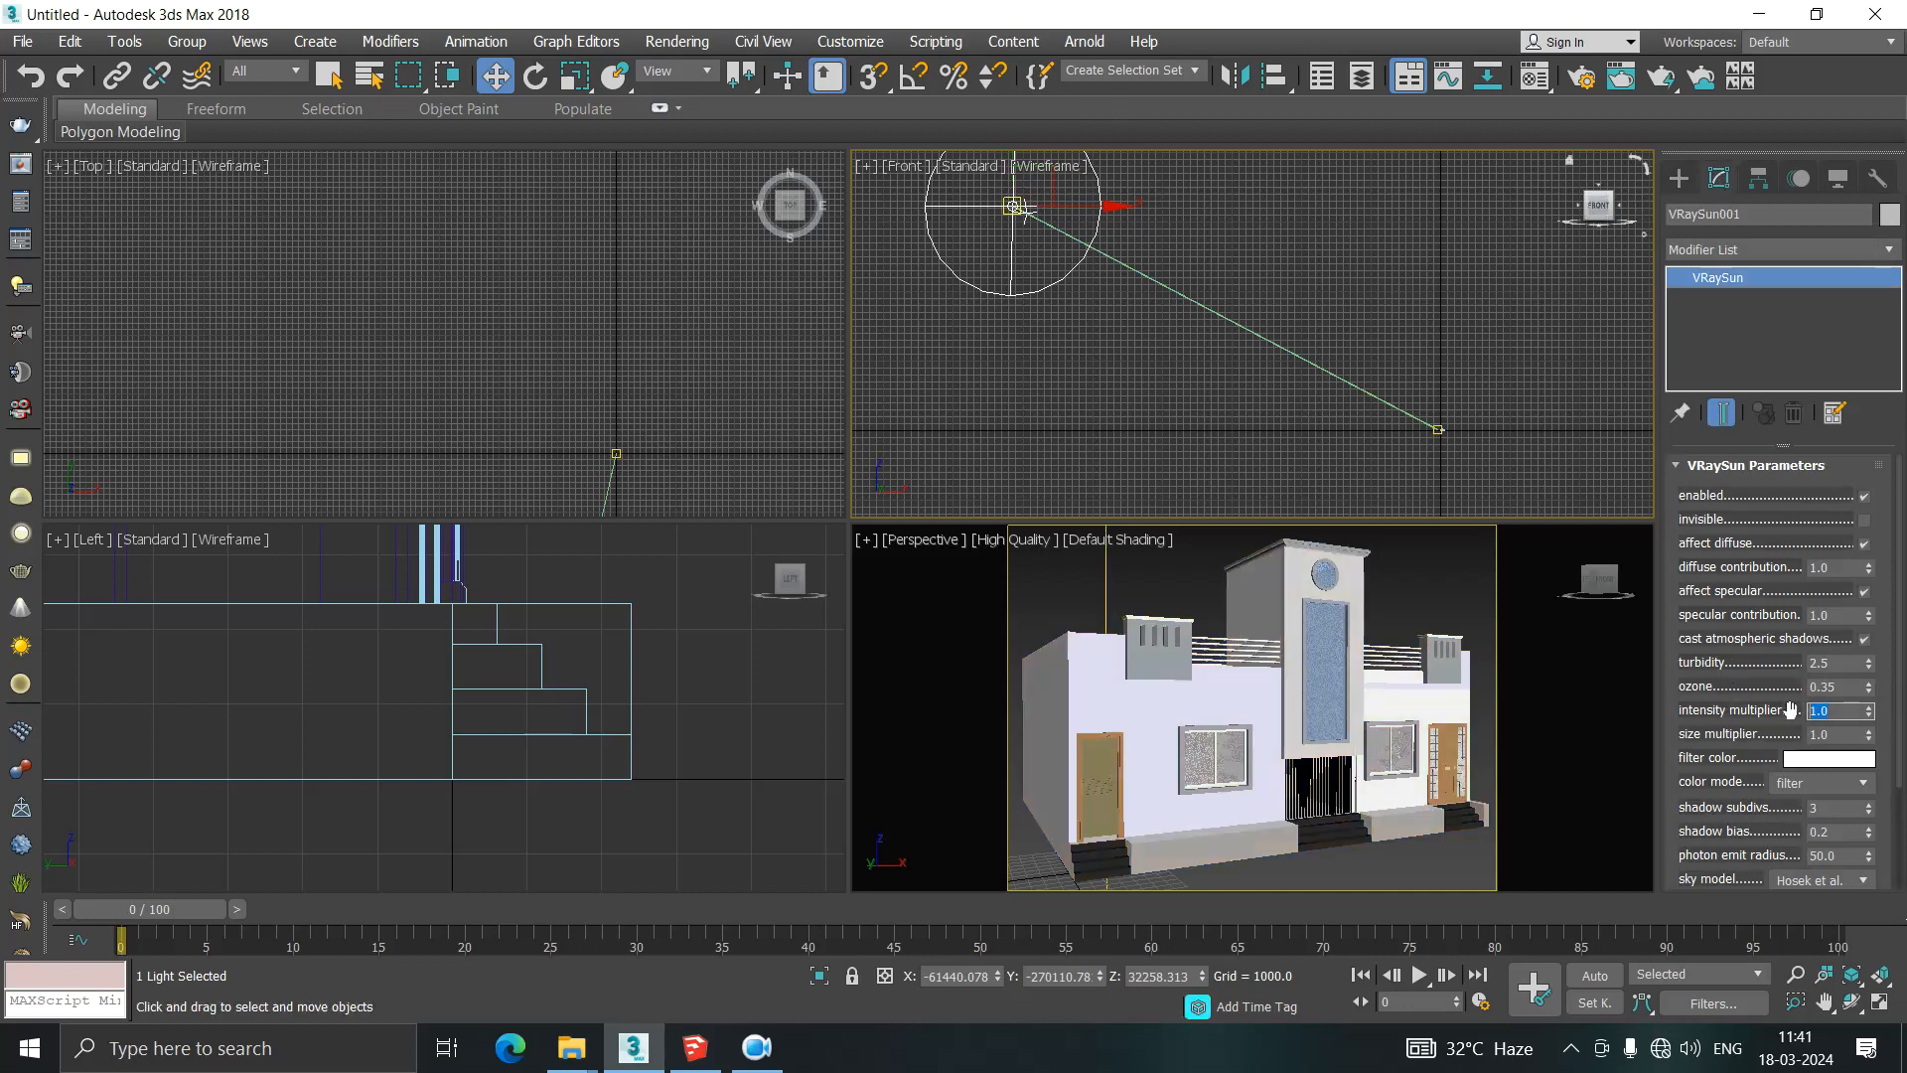
text(.02)
key(Return)
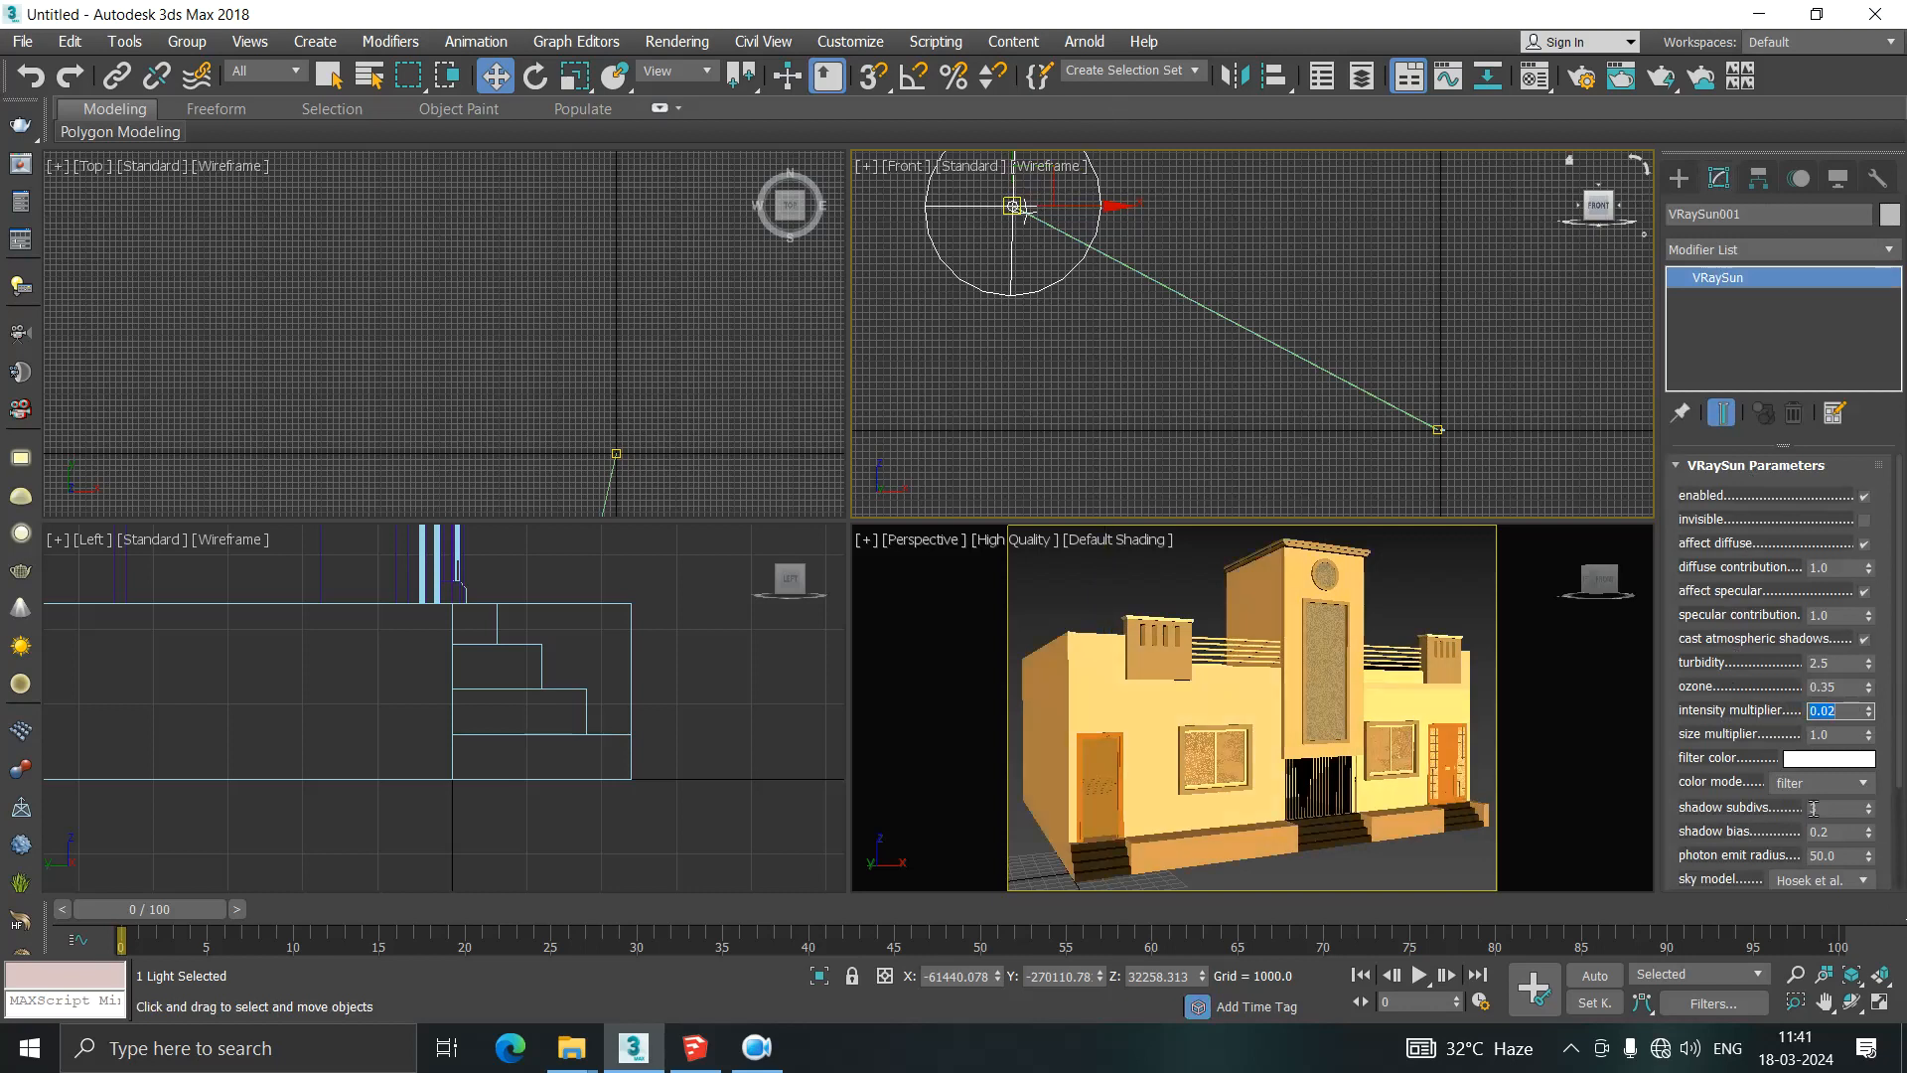
right_click(1388, 612)
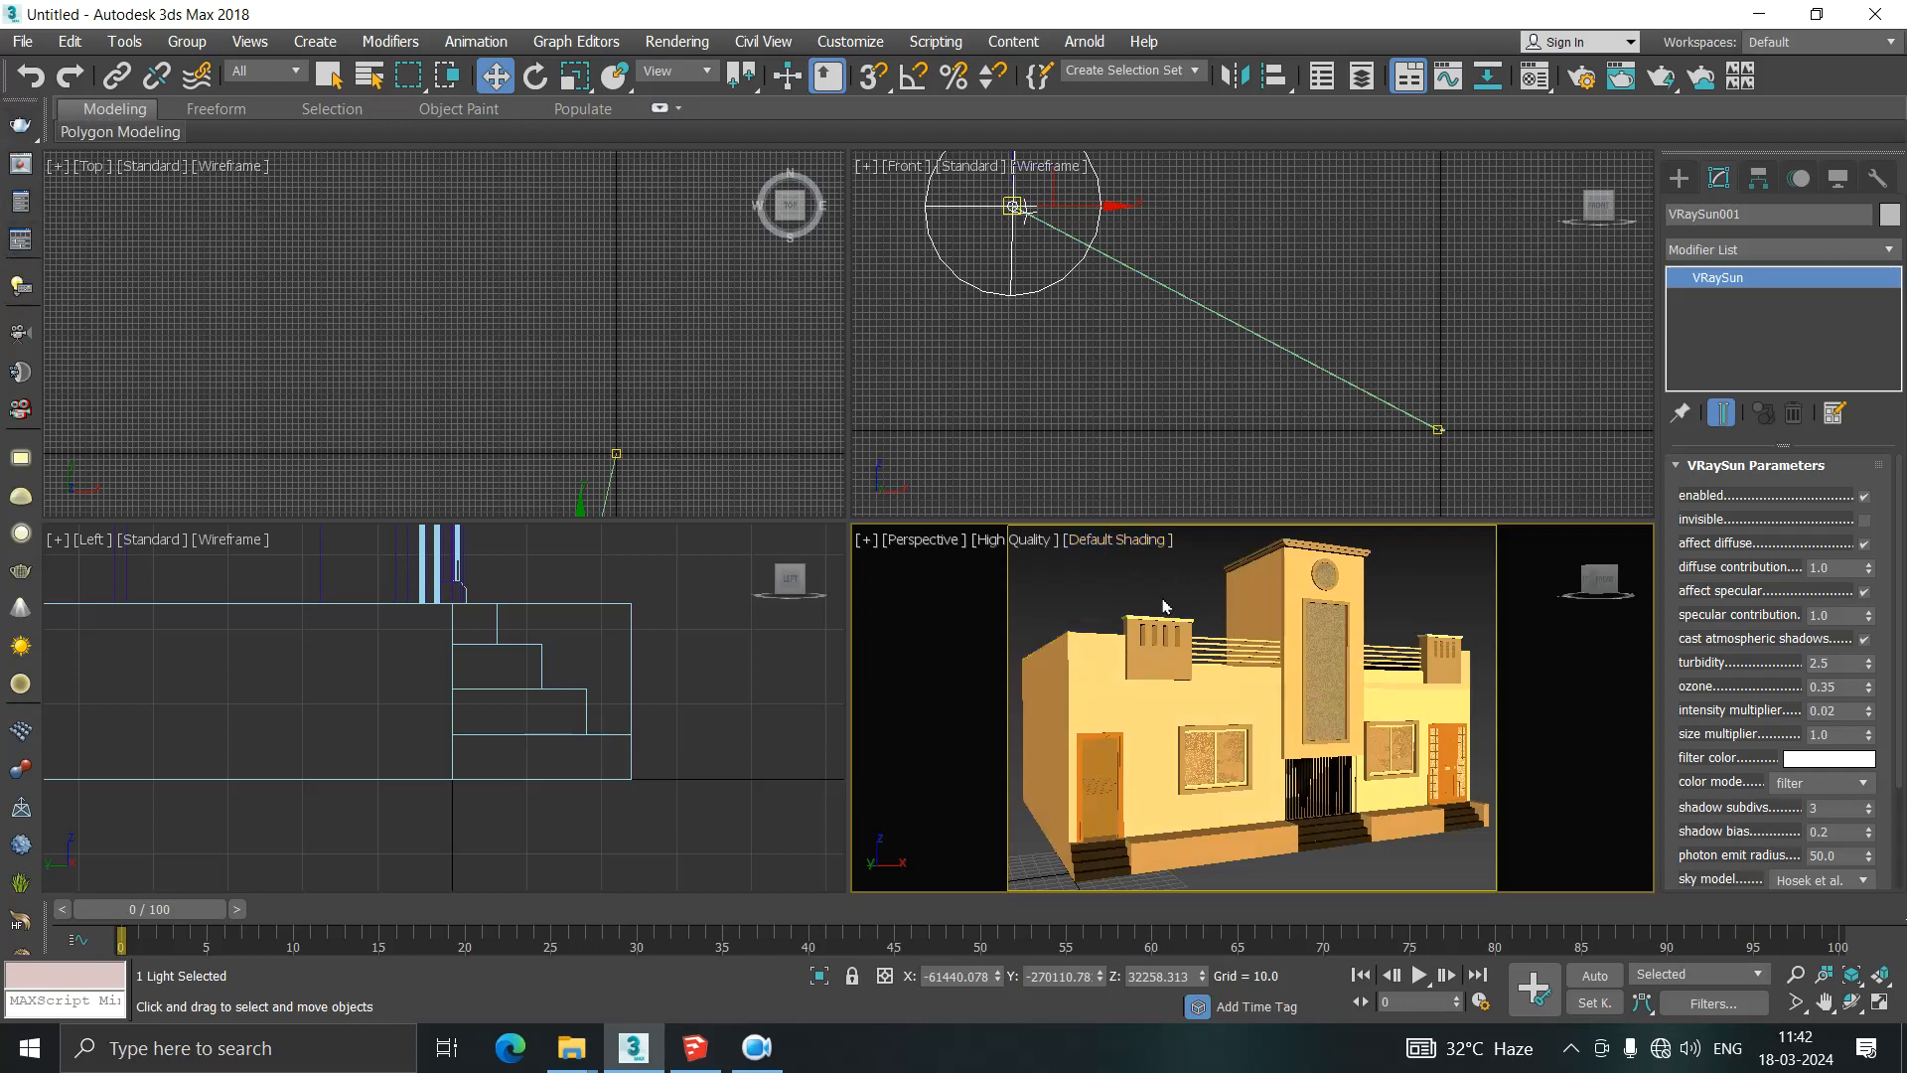
Step: Place a VRayPlane on the ground beside the house in the top view
scroll(636, 397, up, 5)
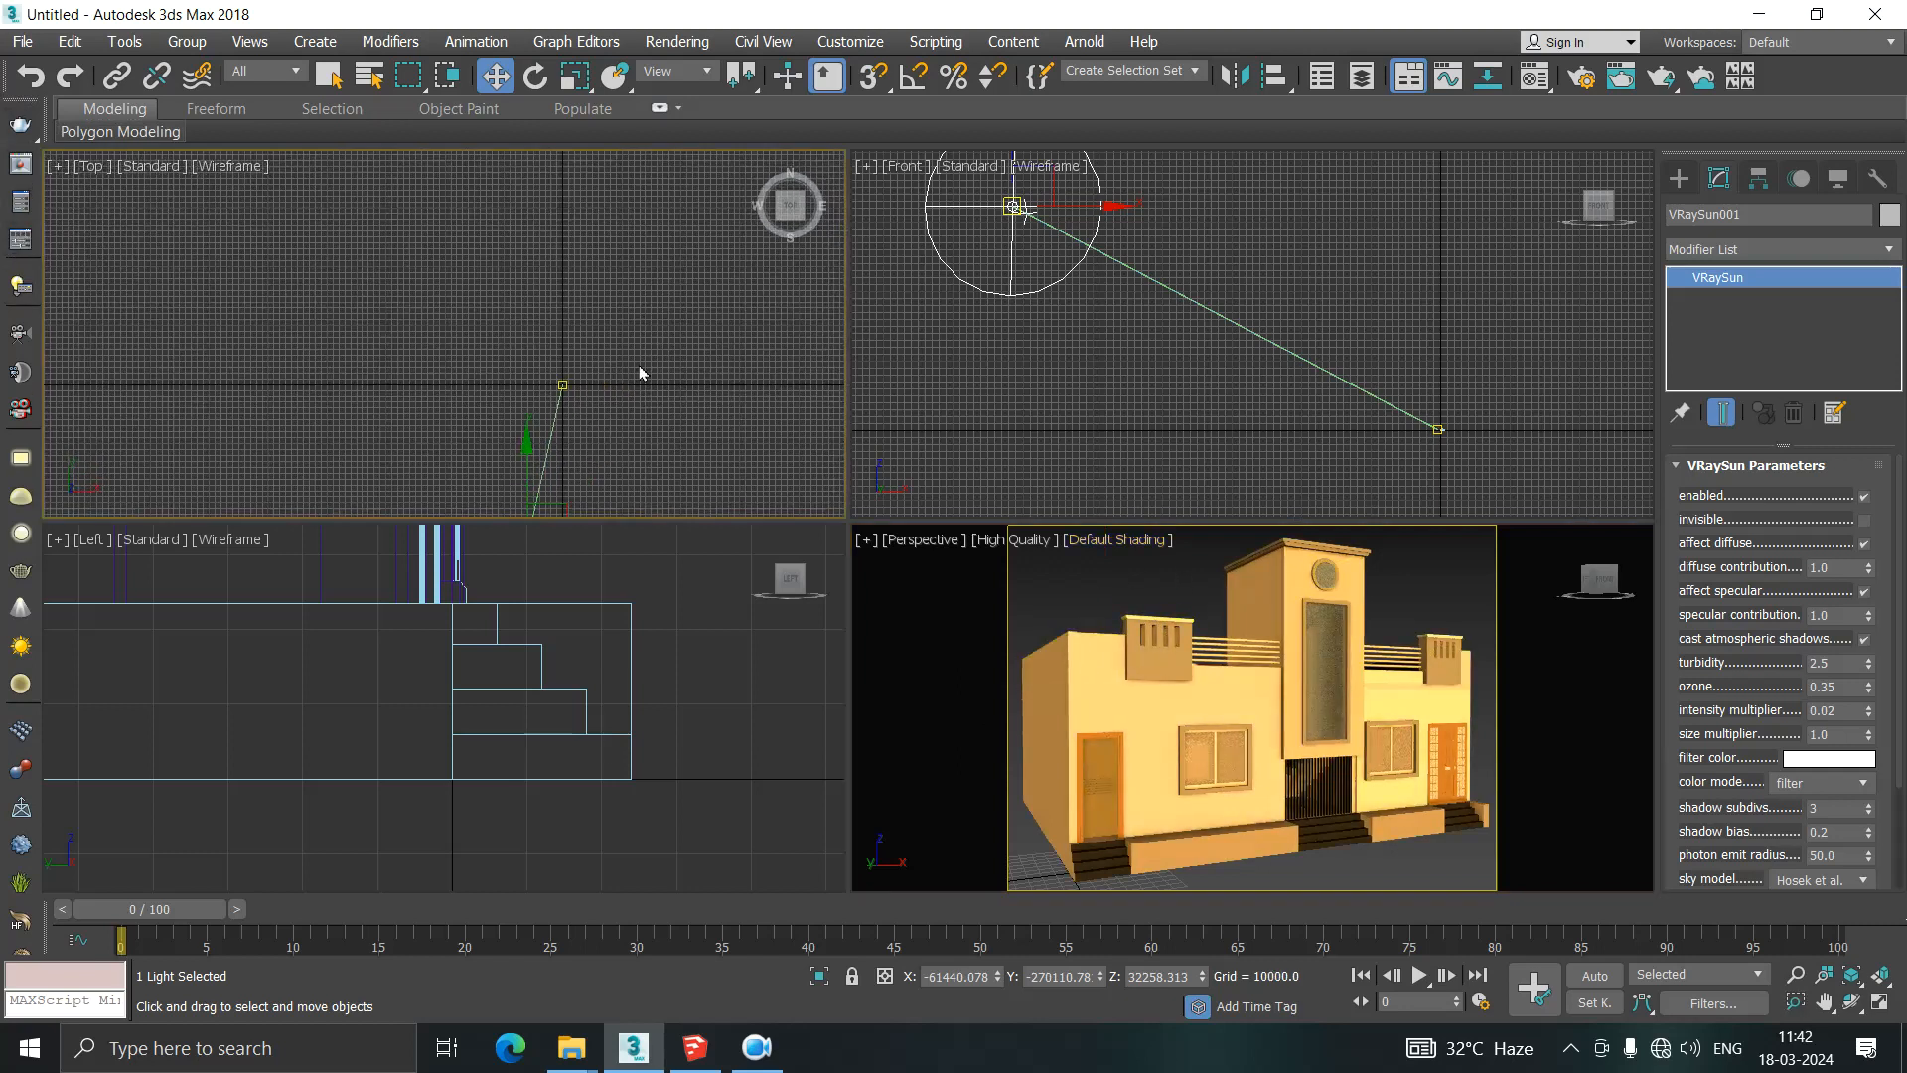
scroll(548, 505, up, 15)
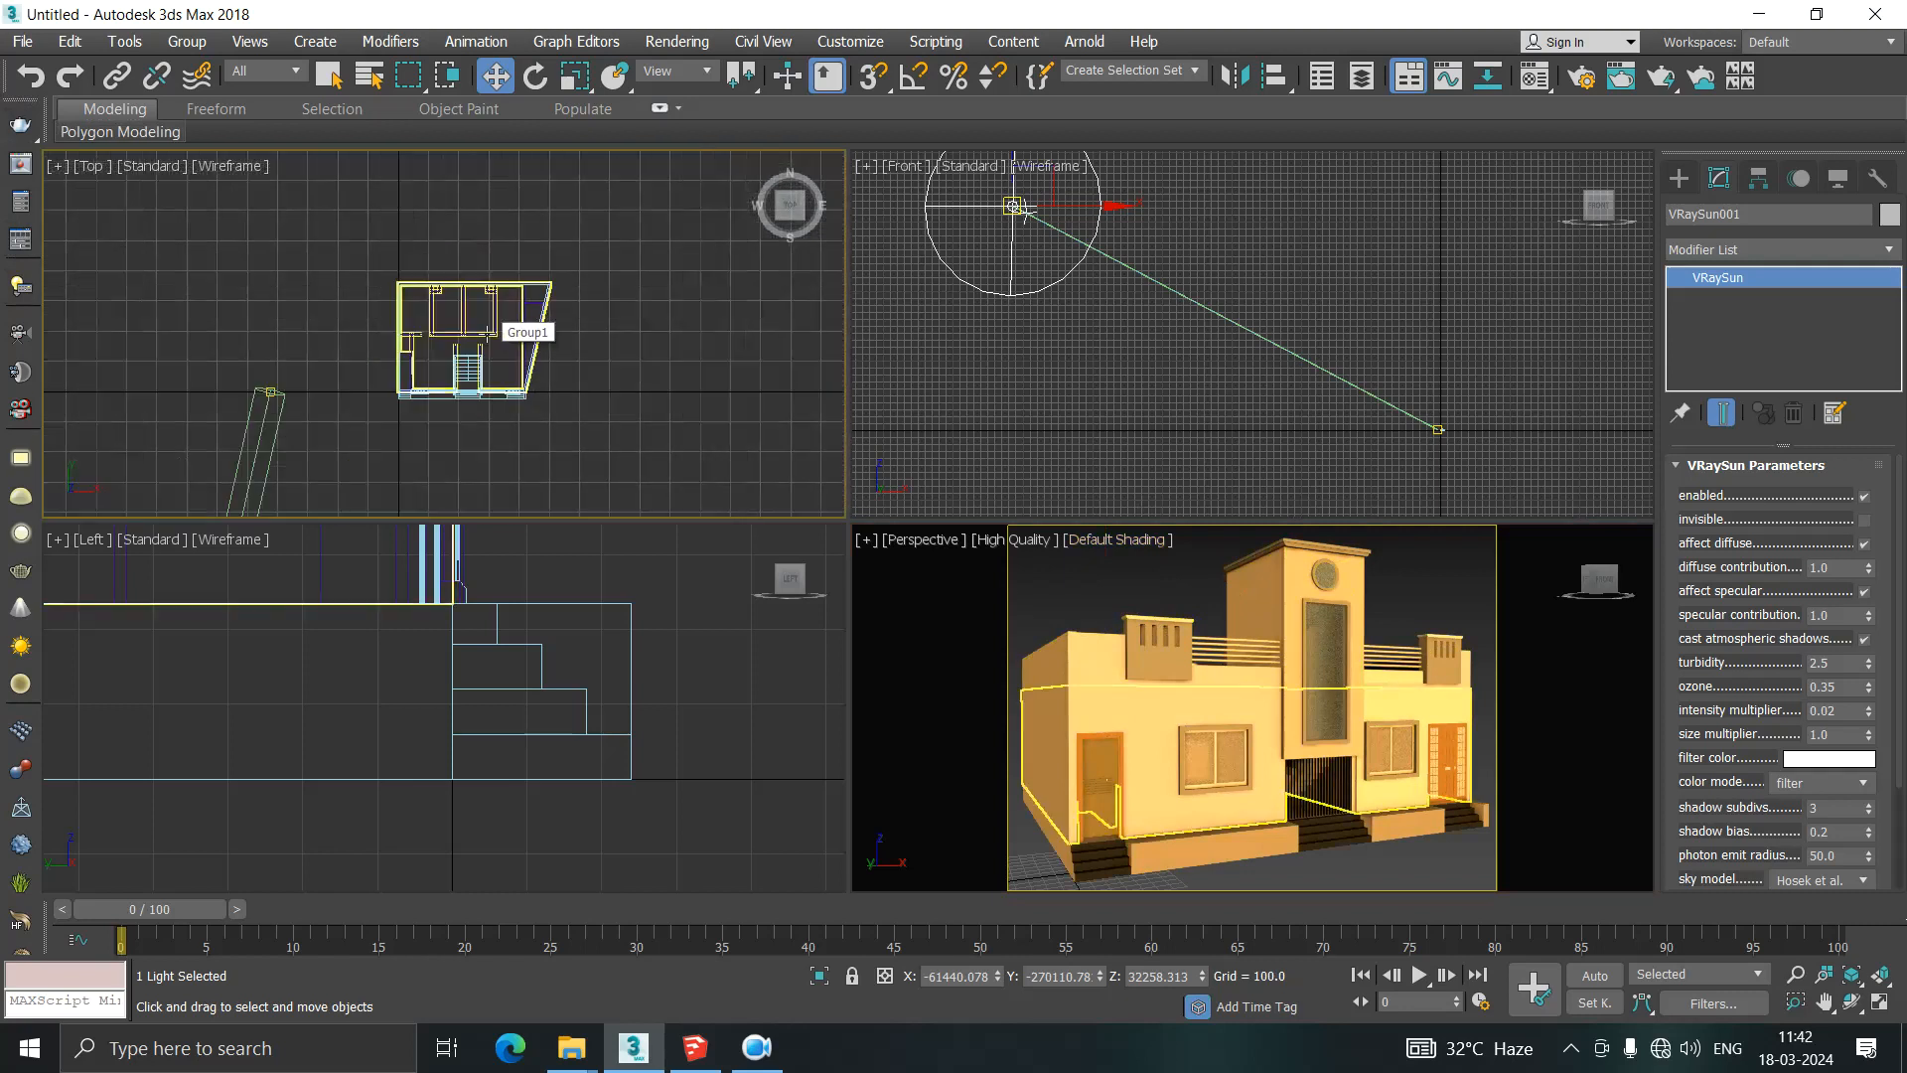
click(21, 810)
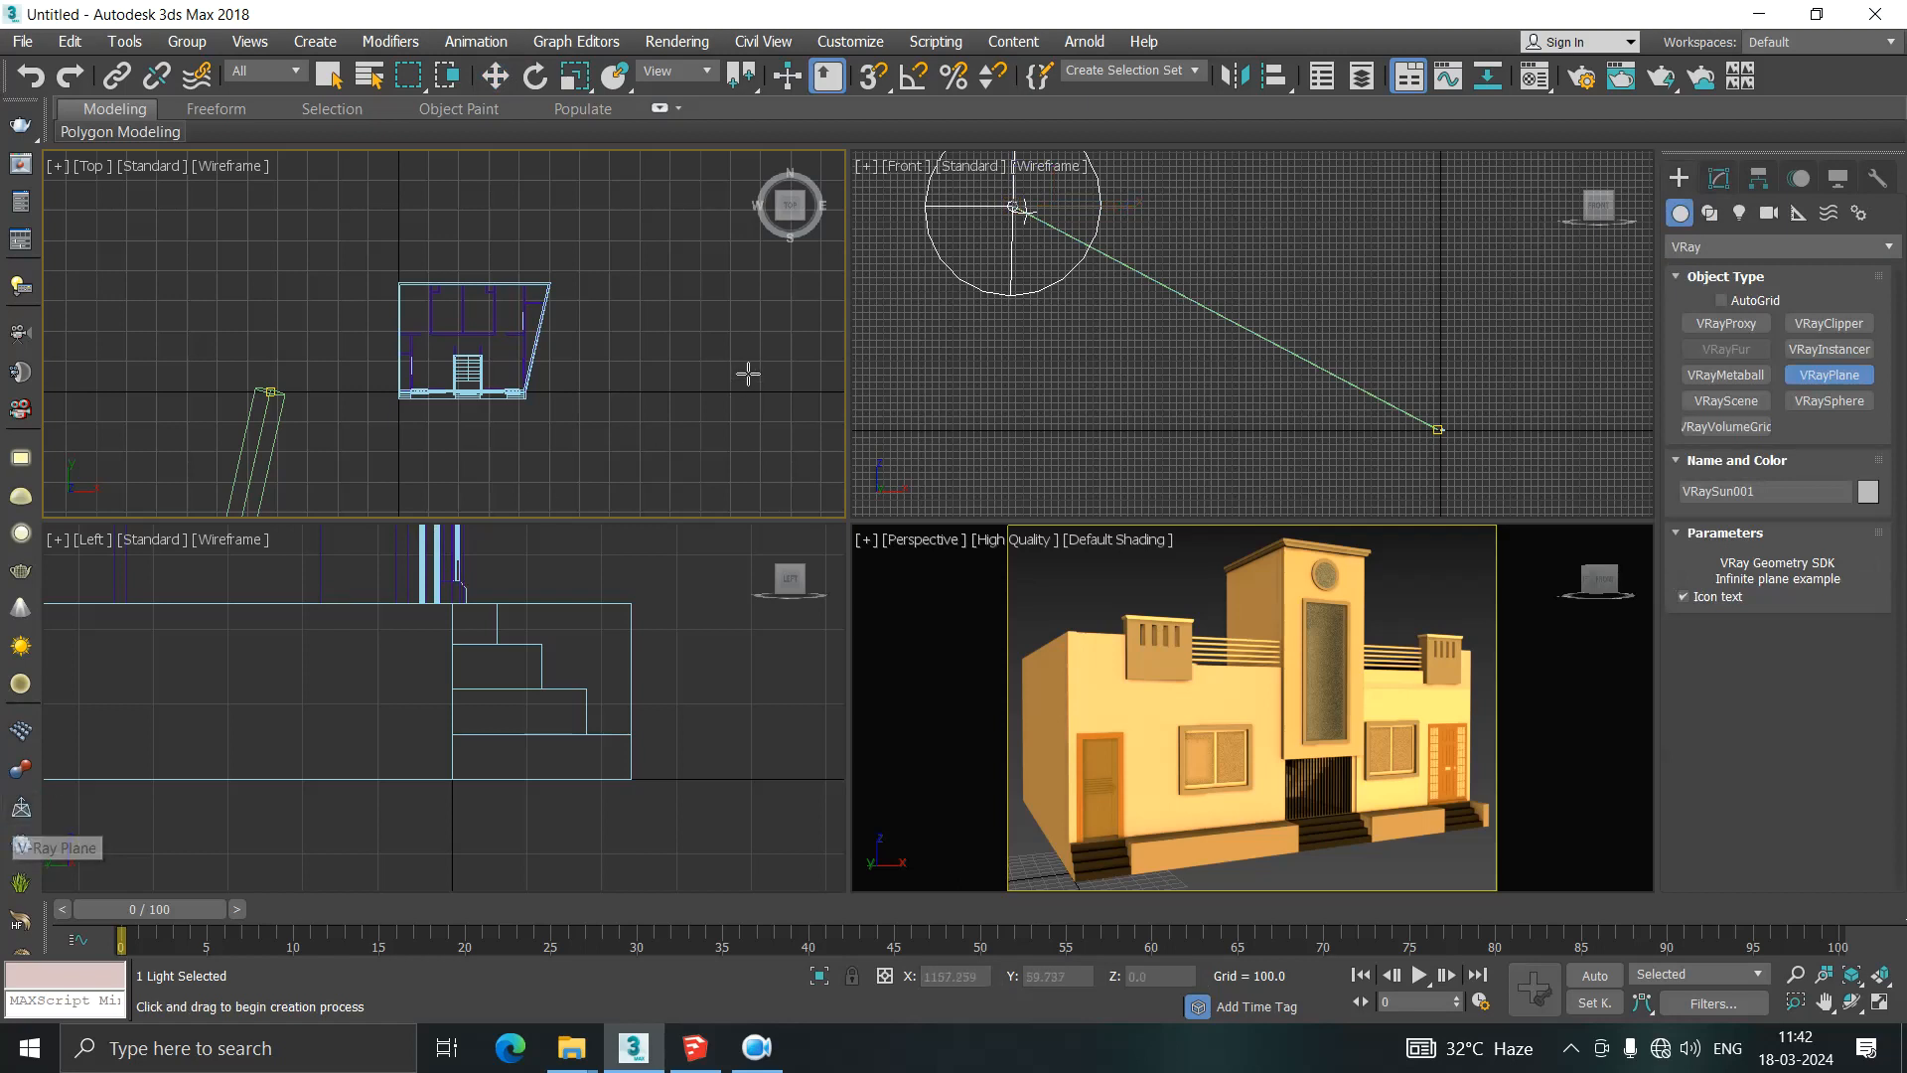
click(618, 381)
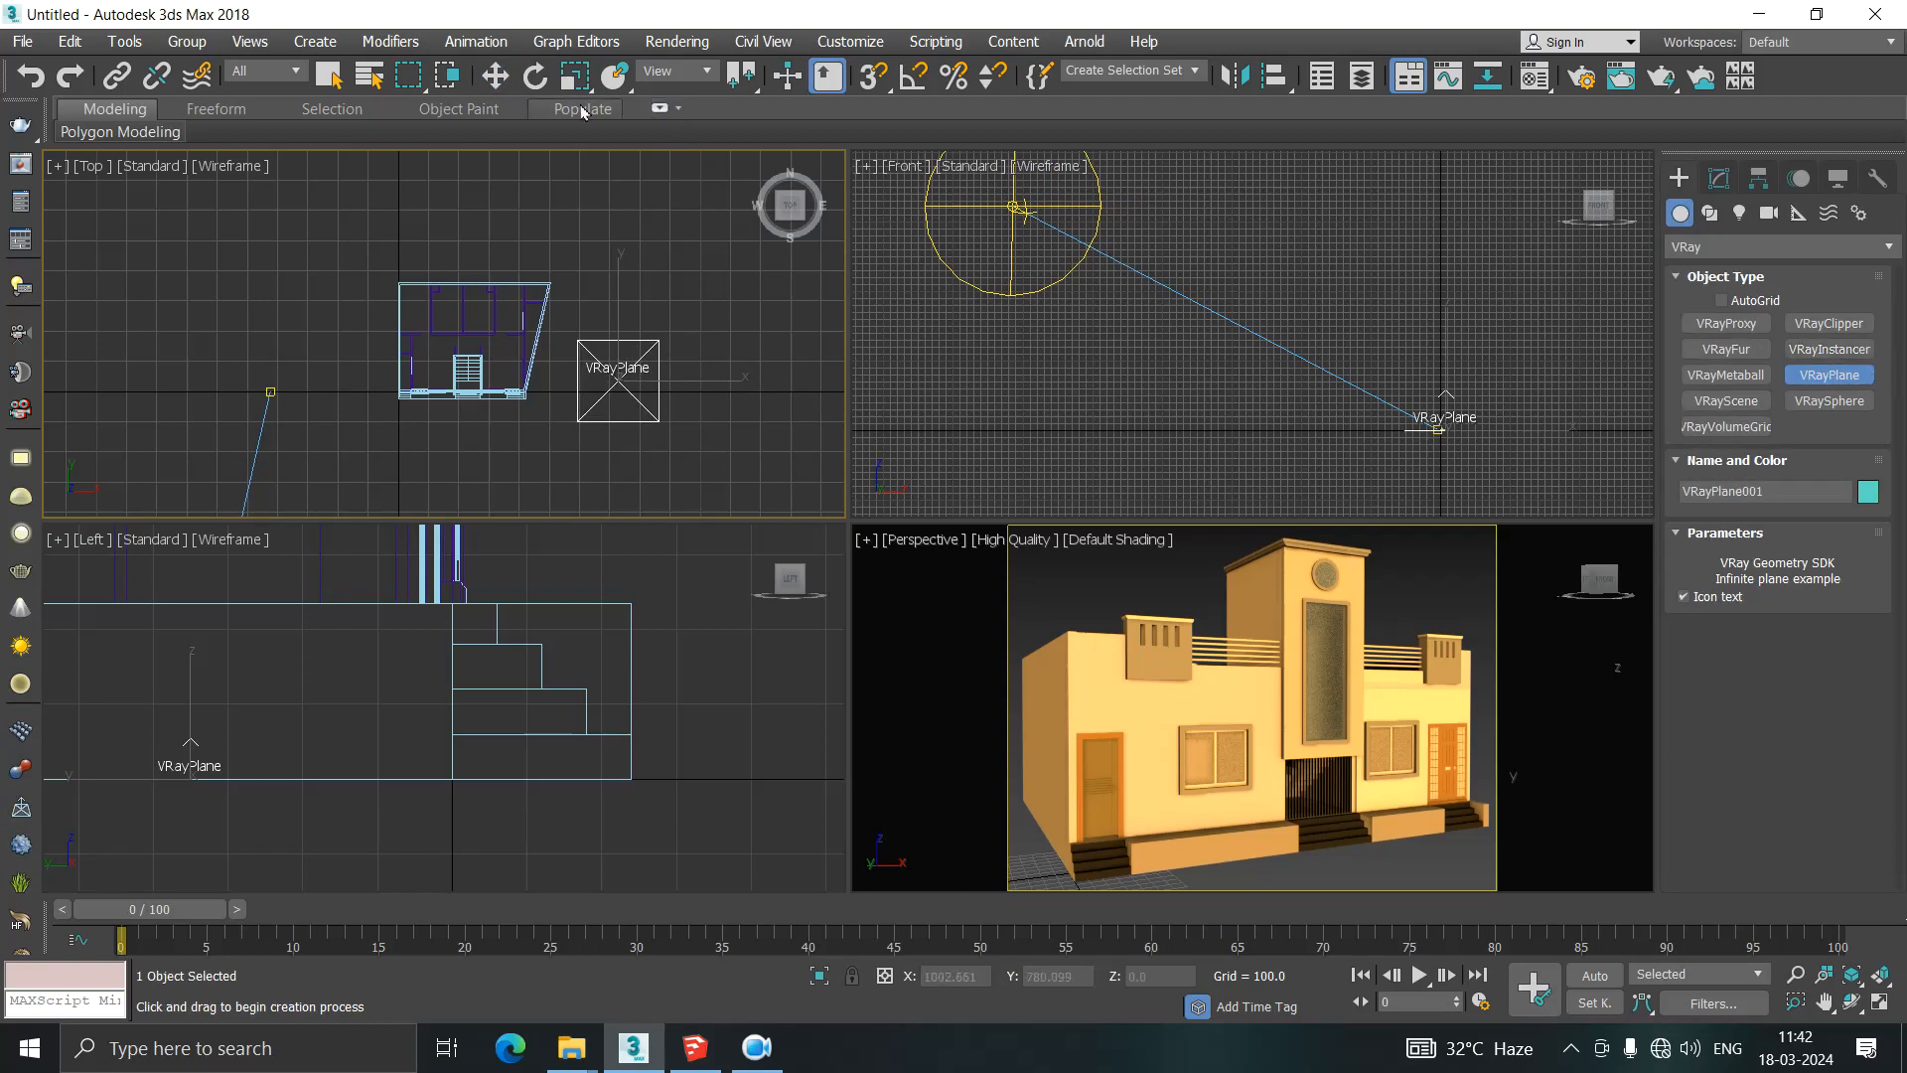
Step: Change the VRayPlane's object colour to grey and deselect it
click(494, 76)
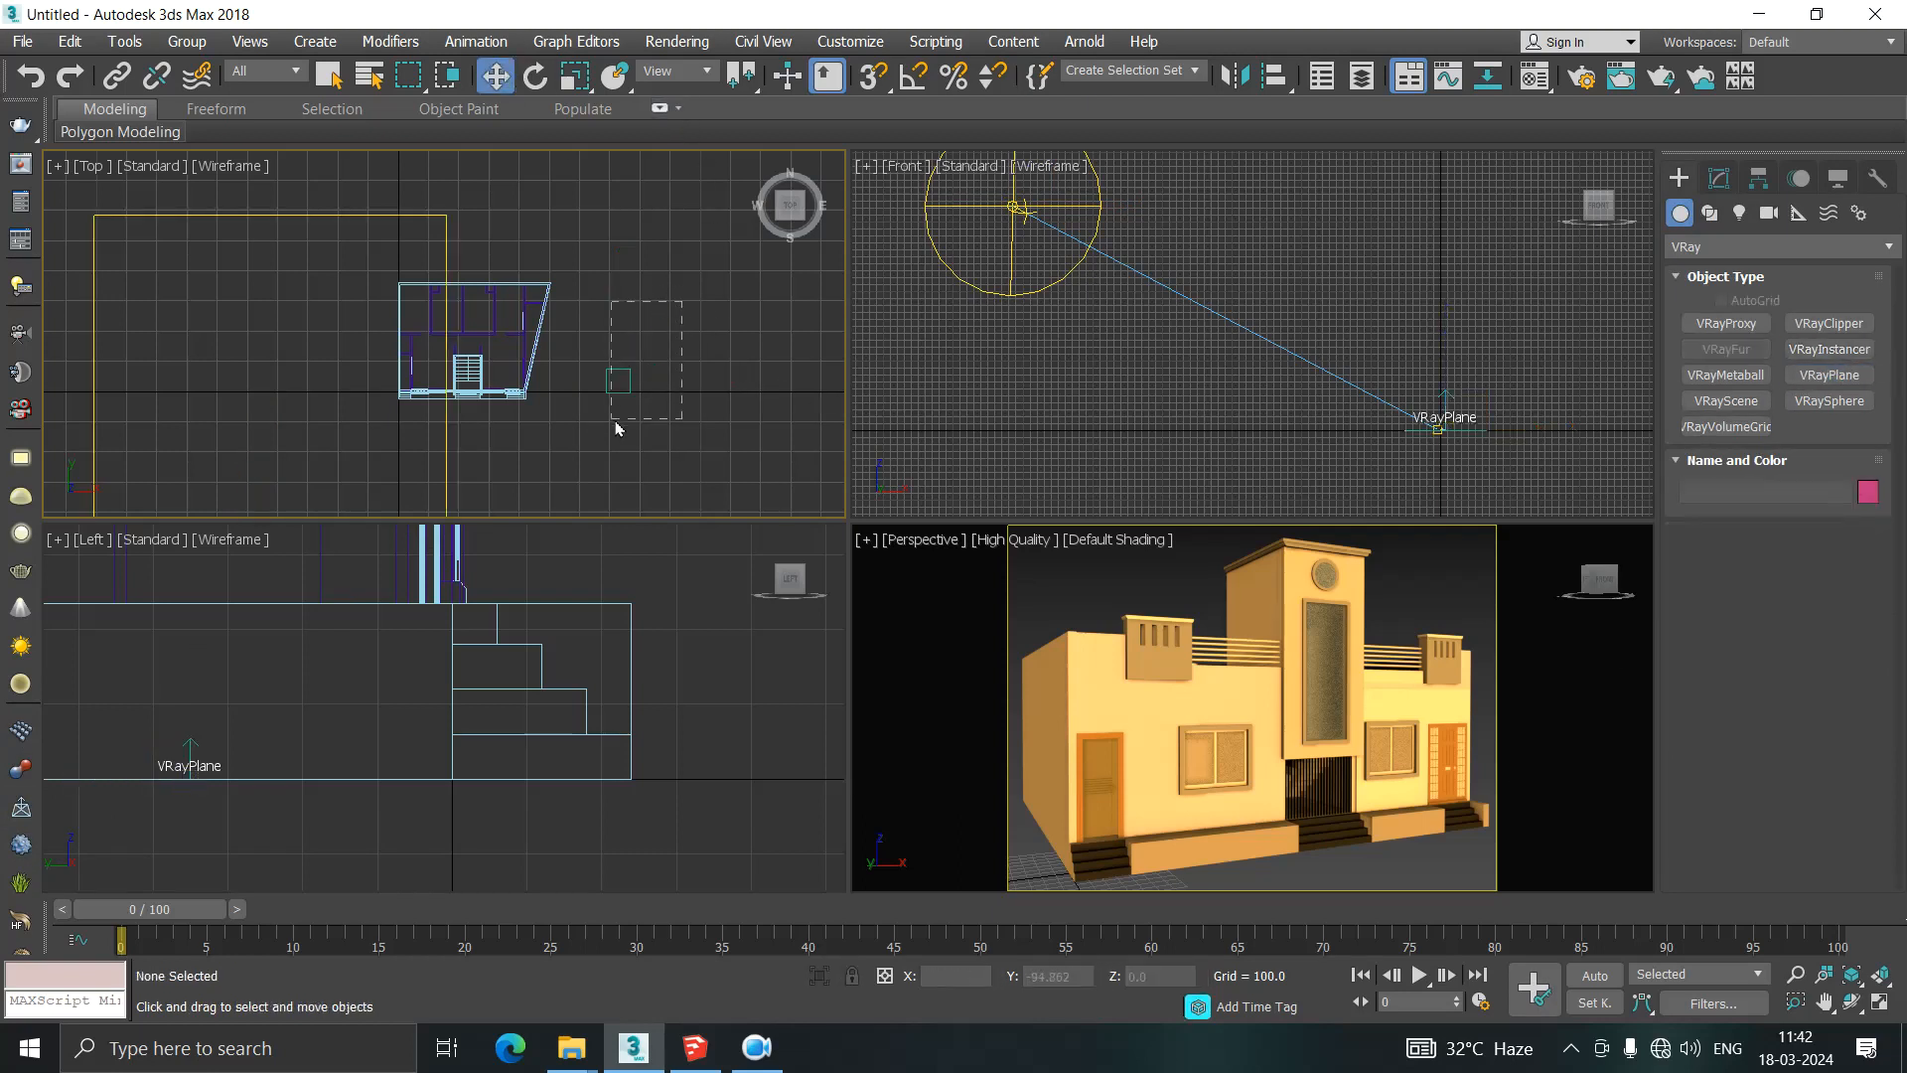
click(618, 381)
click(1867, 492)
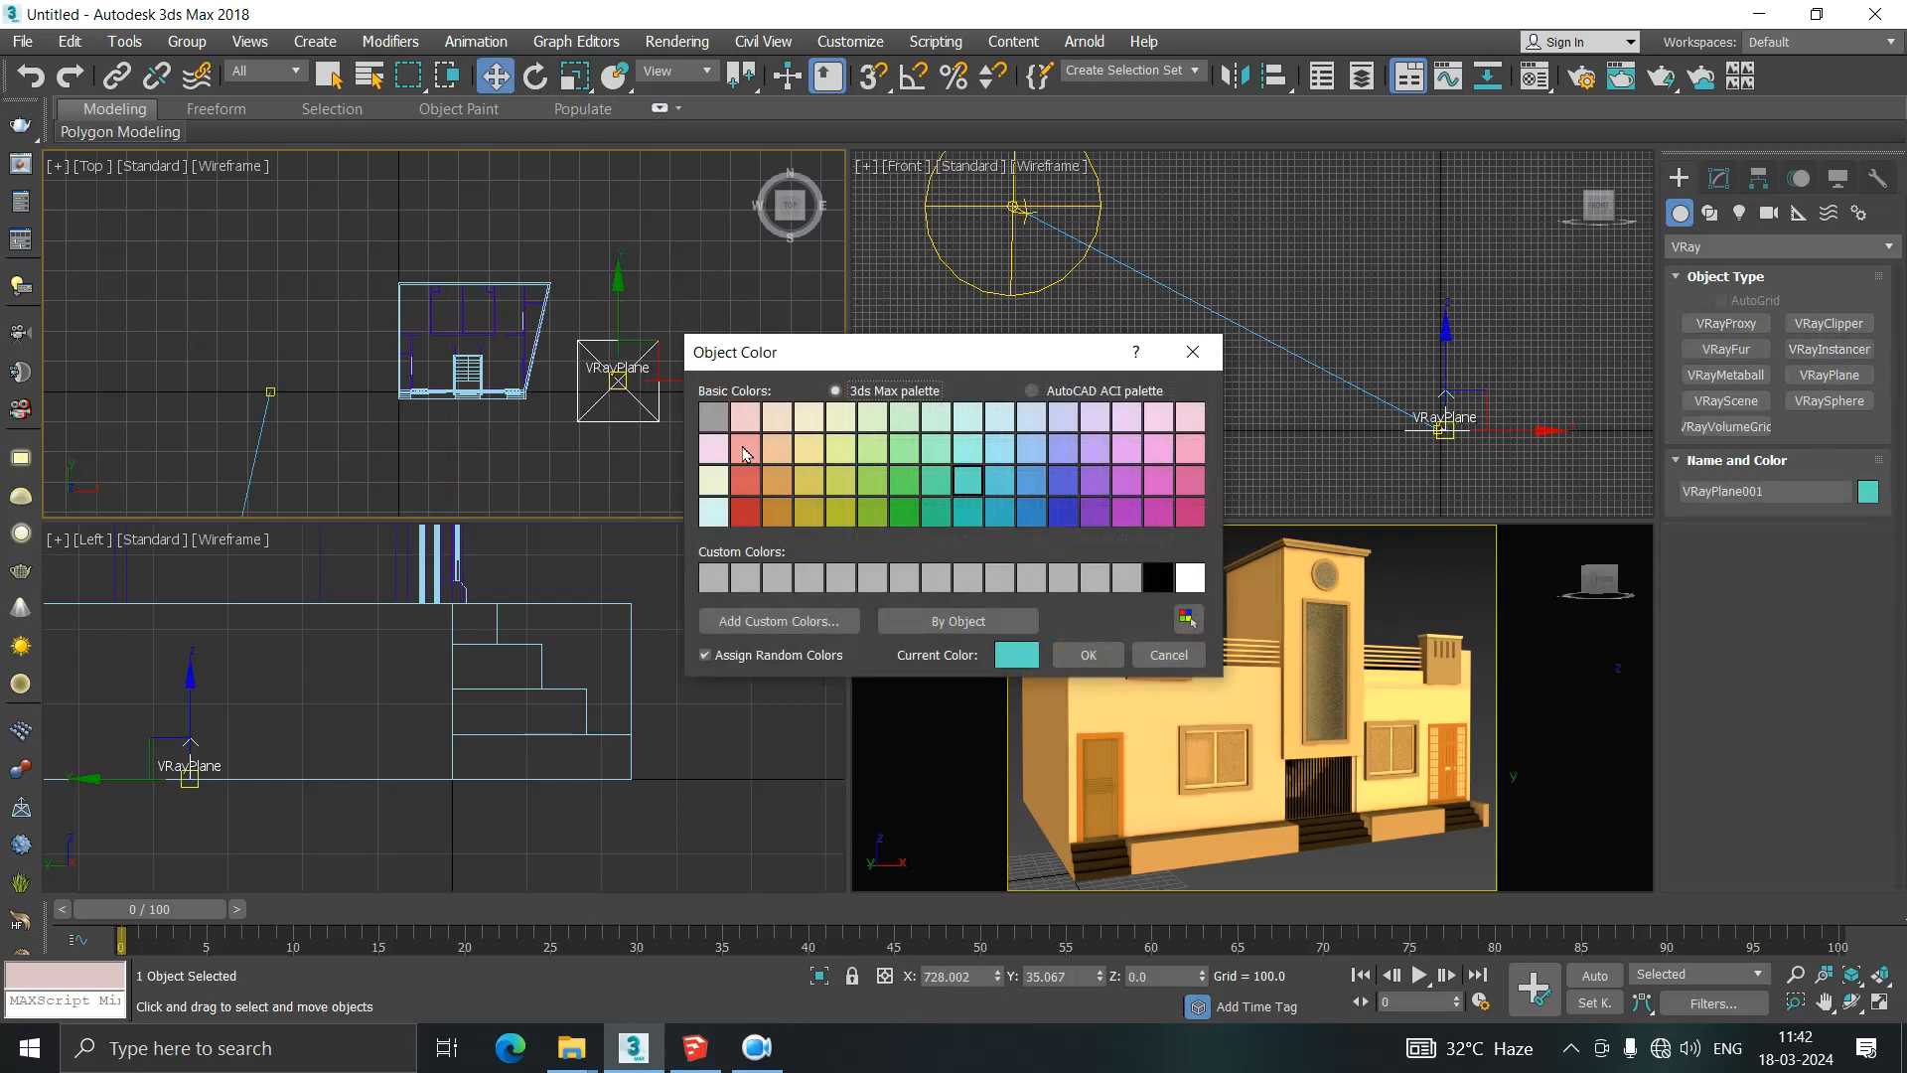
click(715, 423)
click(1093, 656)
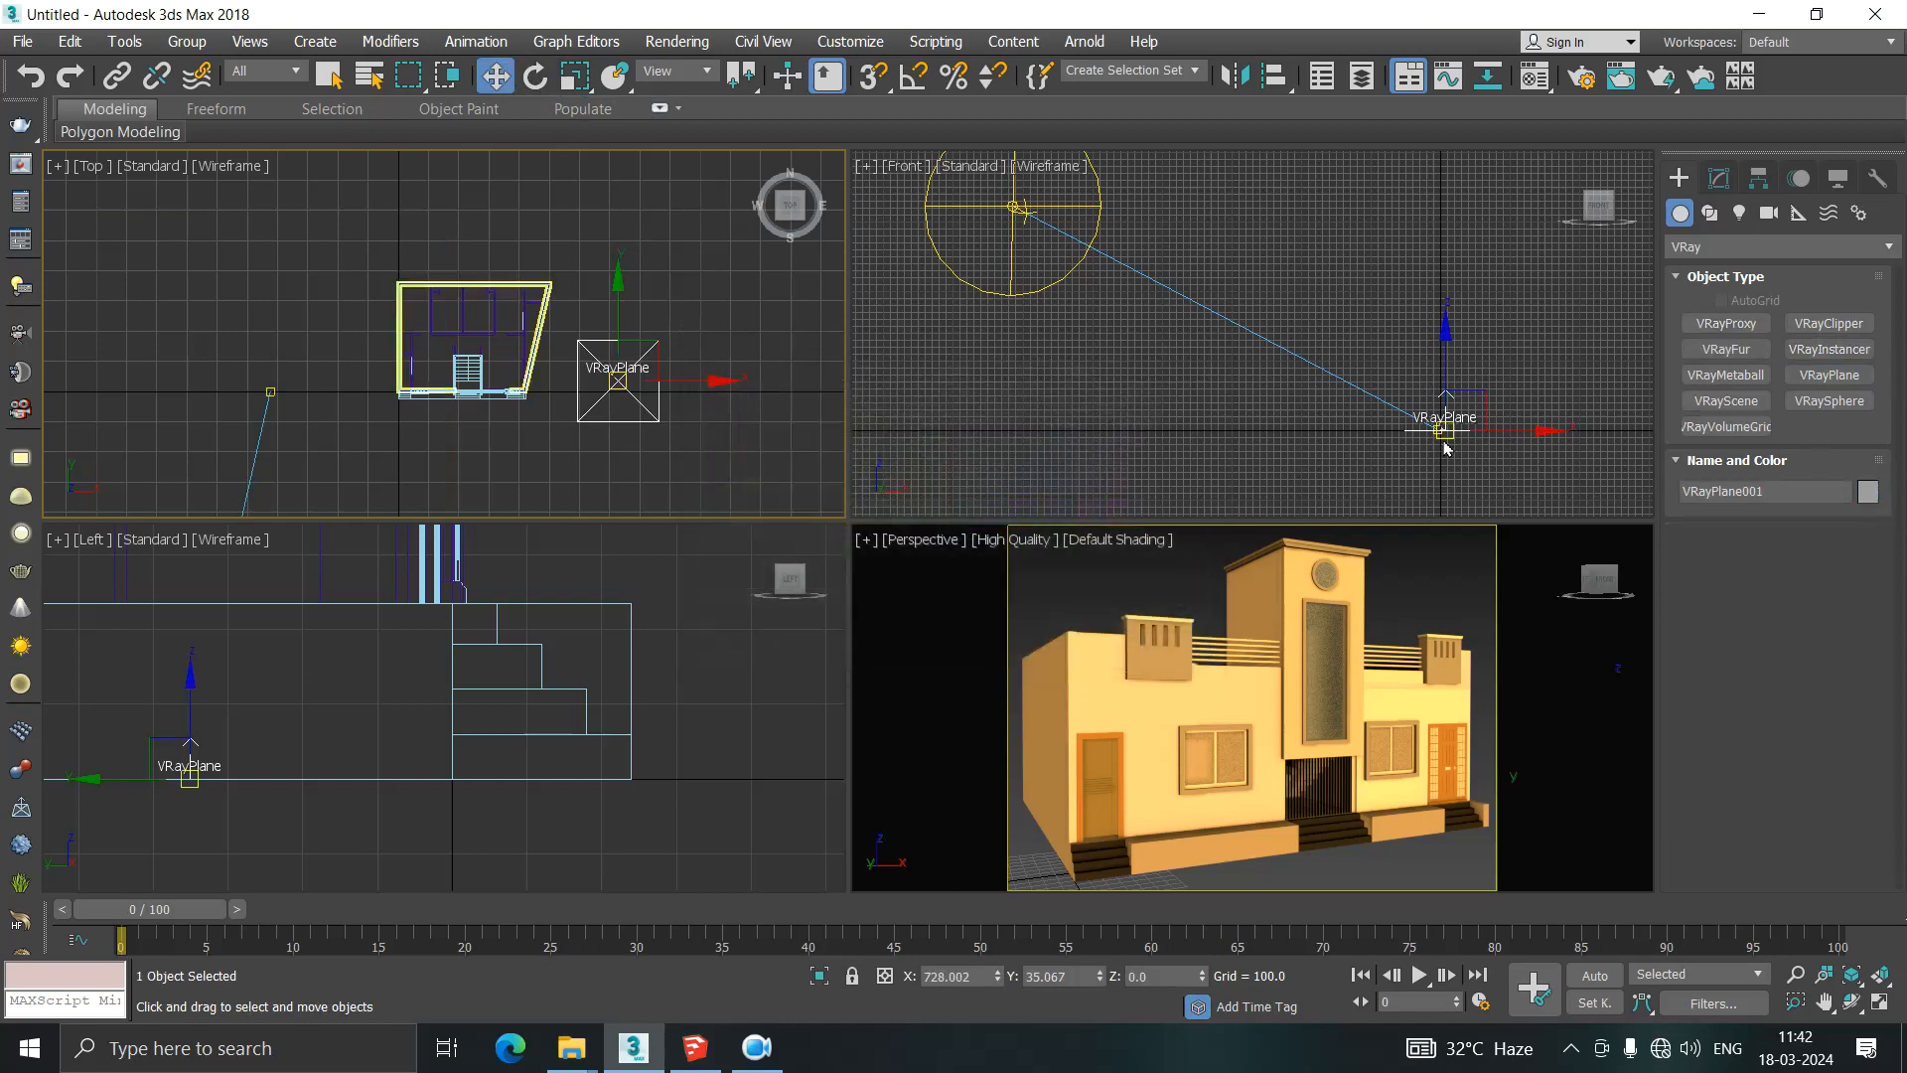
click(1427, 605)
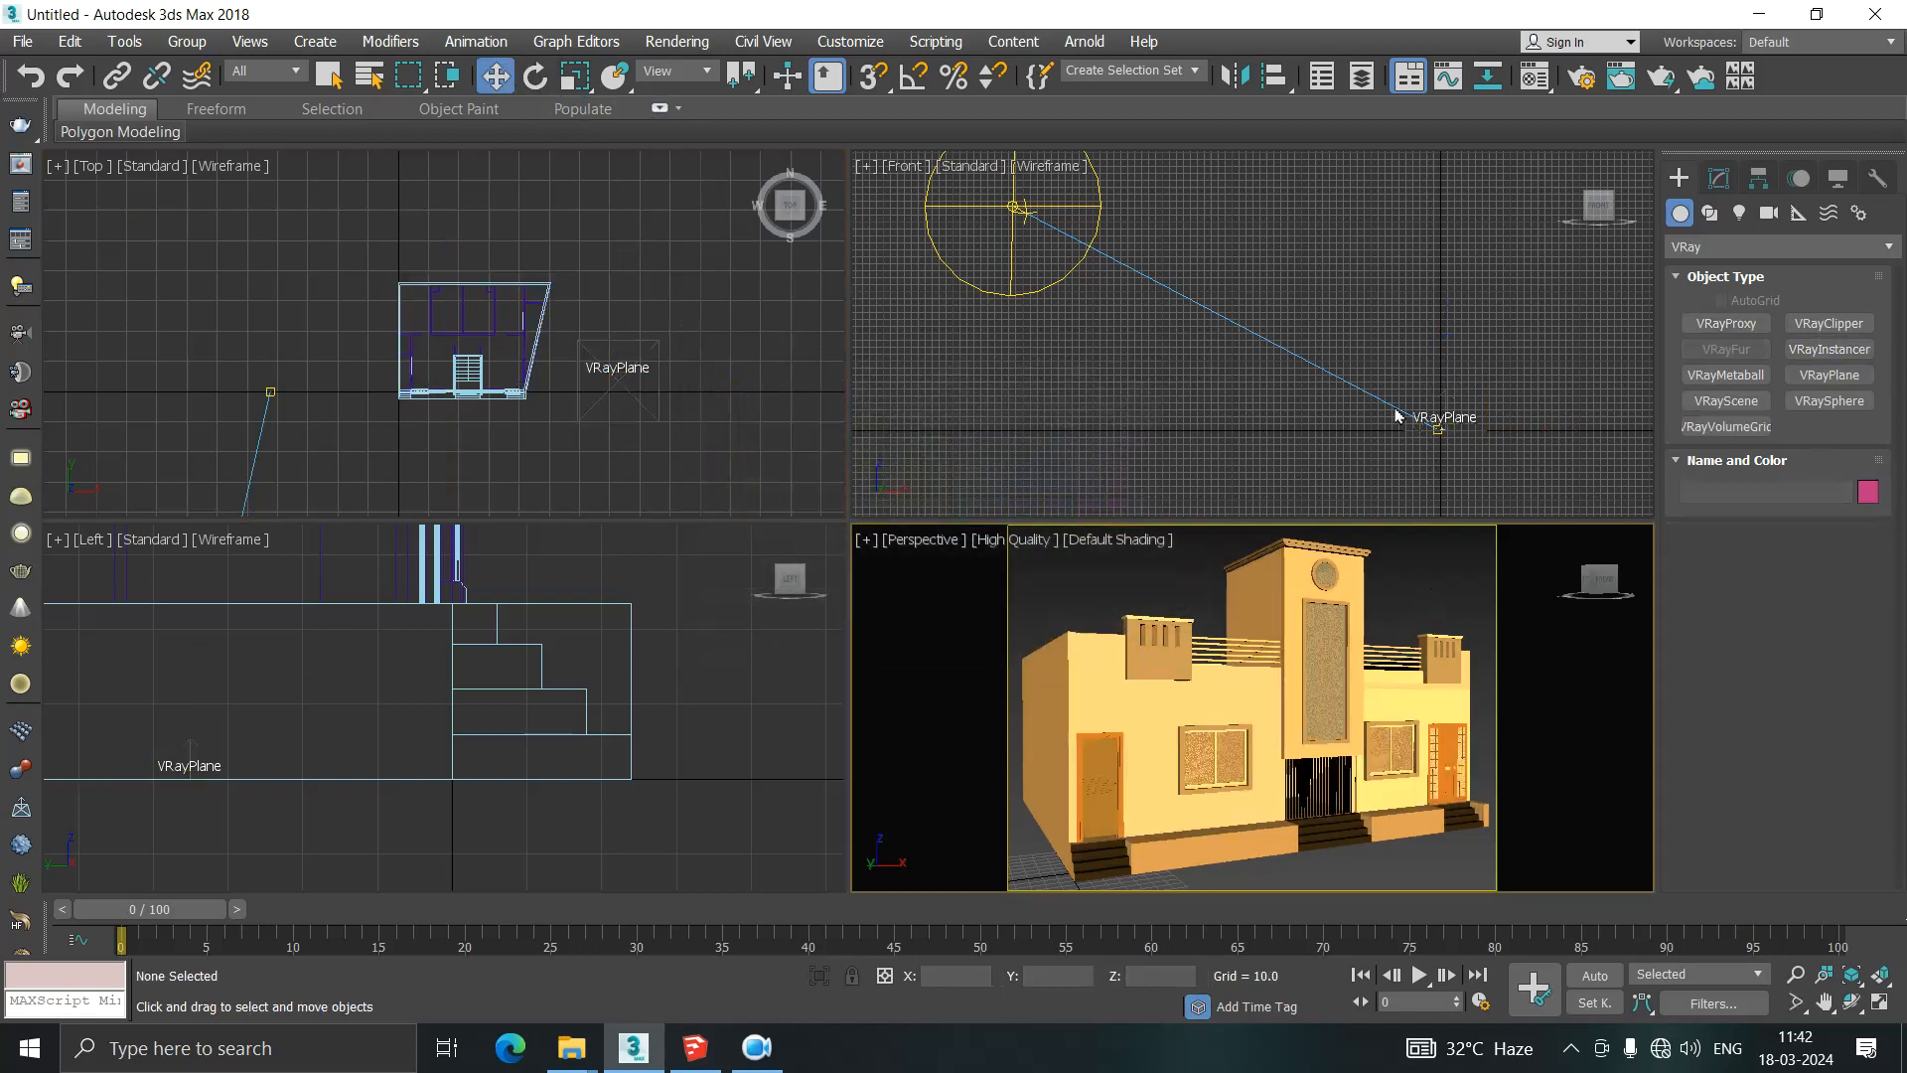
Step: Select the VRaySun to view its parameters, and check the asset path of the Metal_01.jpg map in Asset Tracking
click(1038, 205)
click(1719, 178)
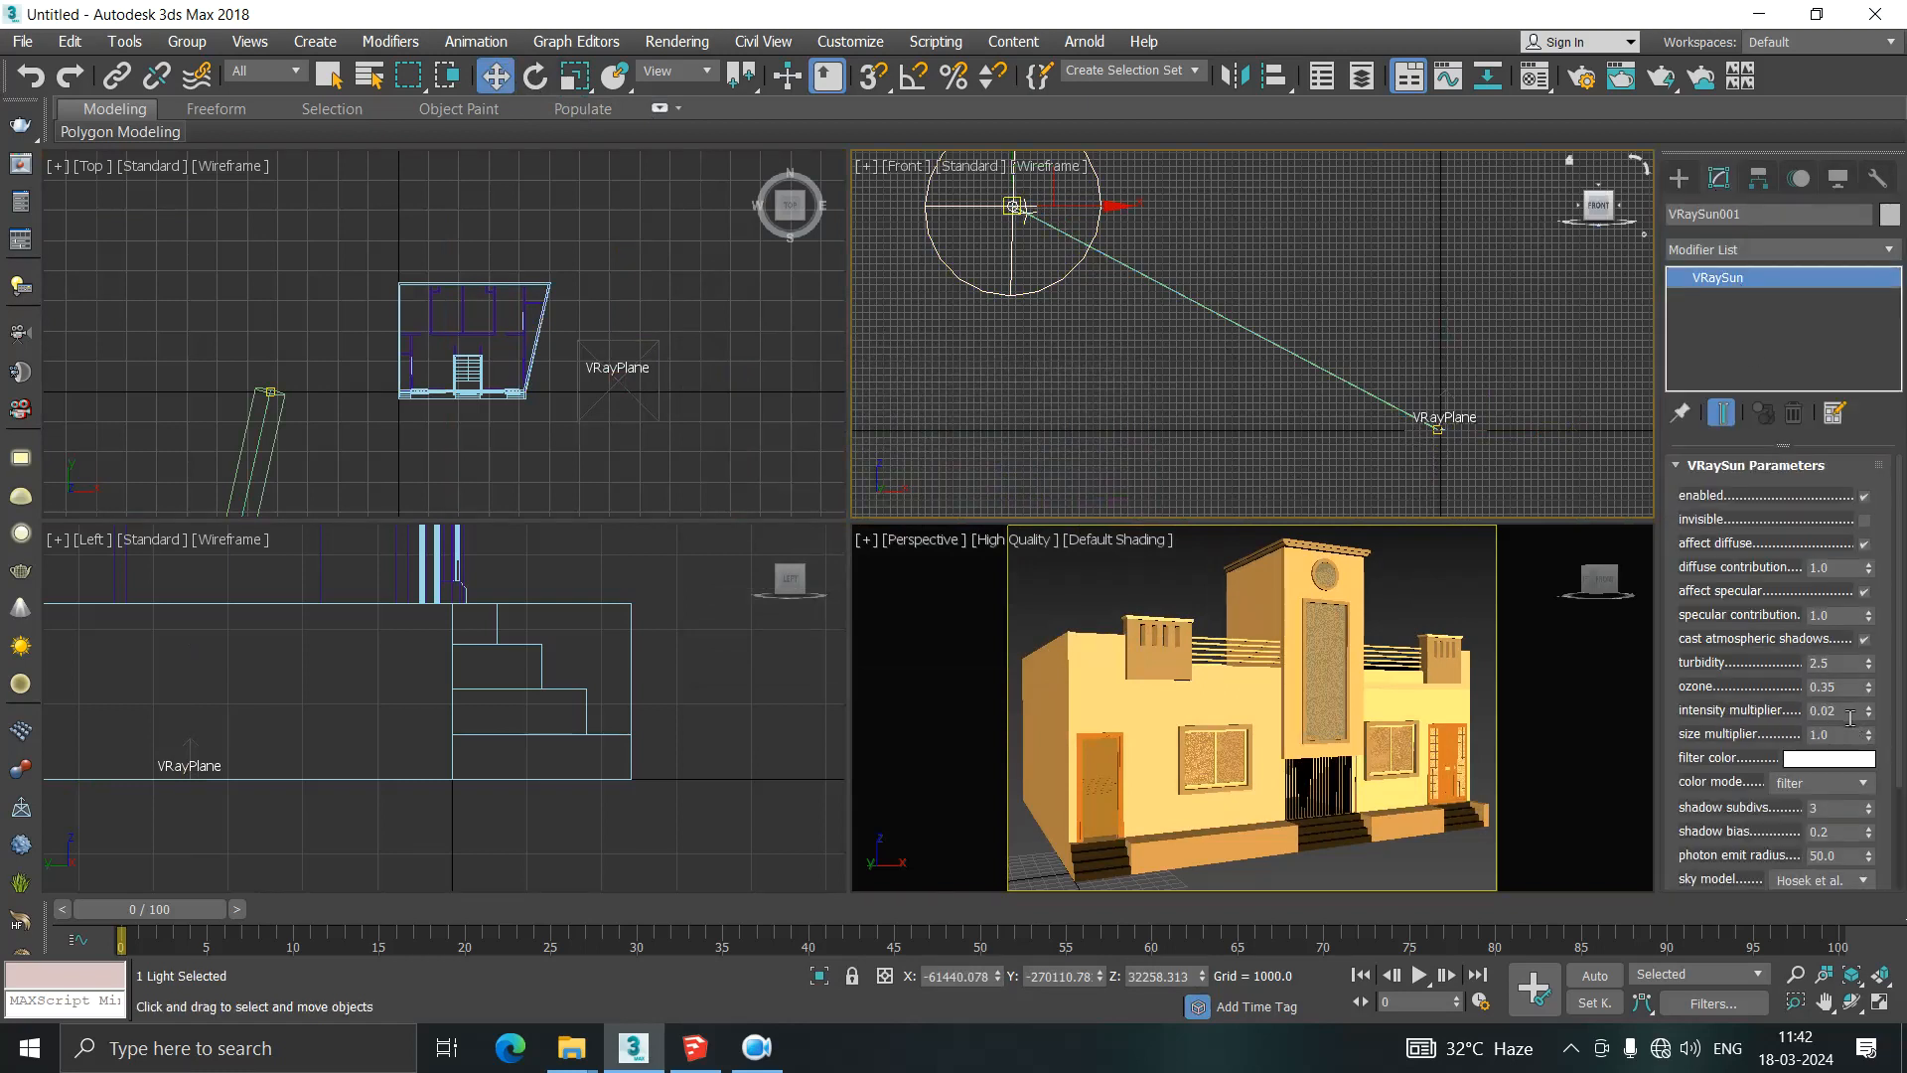
click(22, 42)
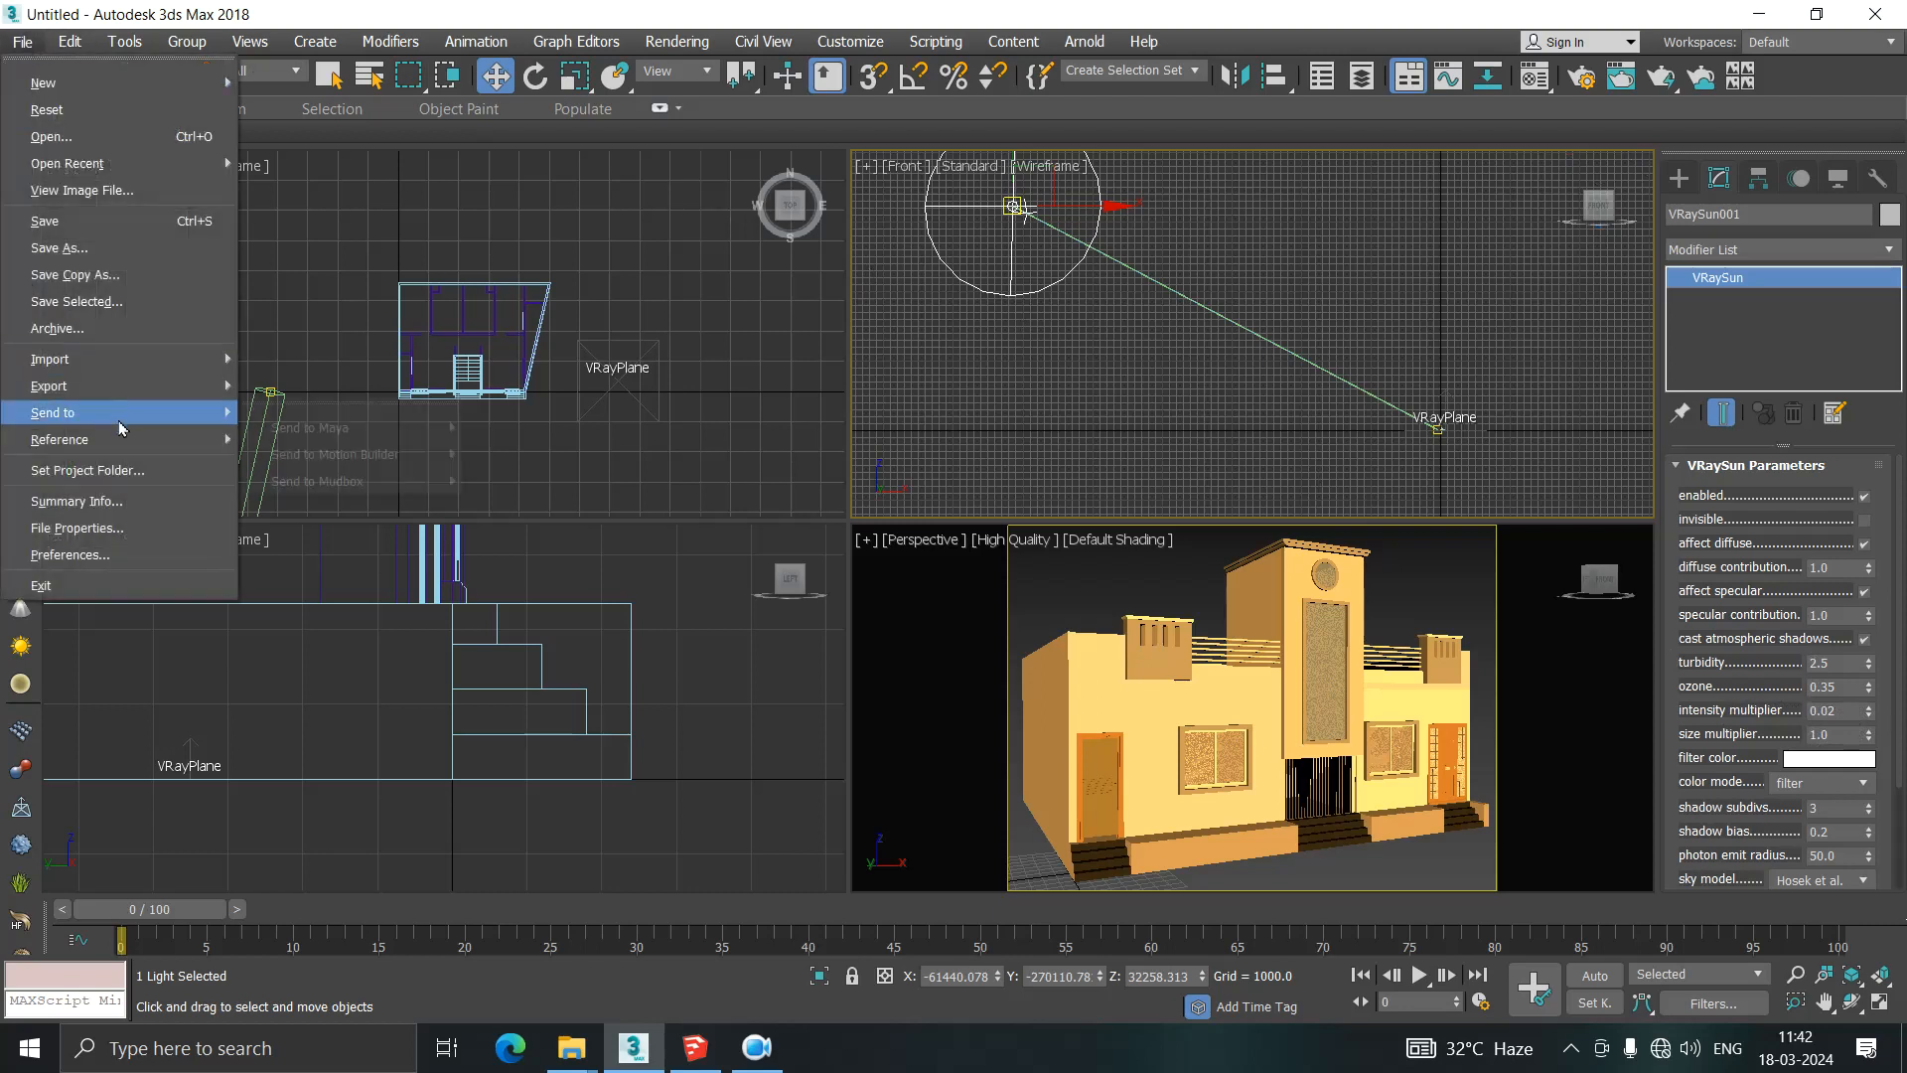
mouse_move(168, 364)
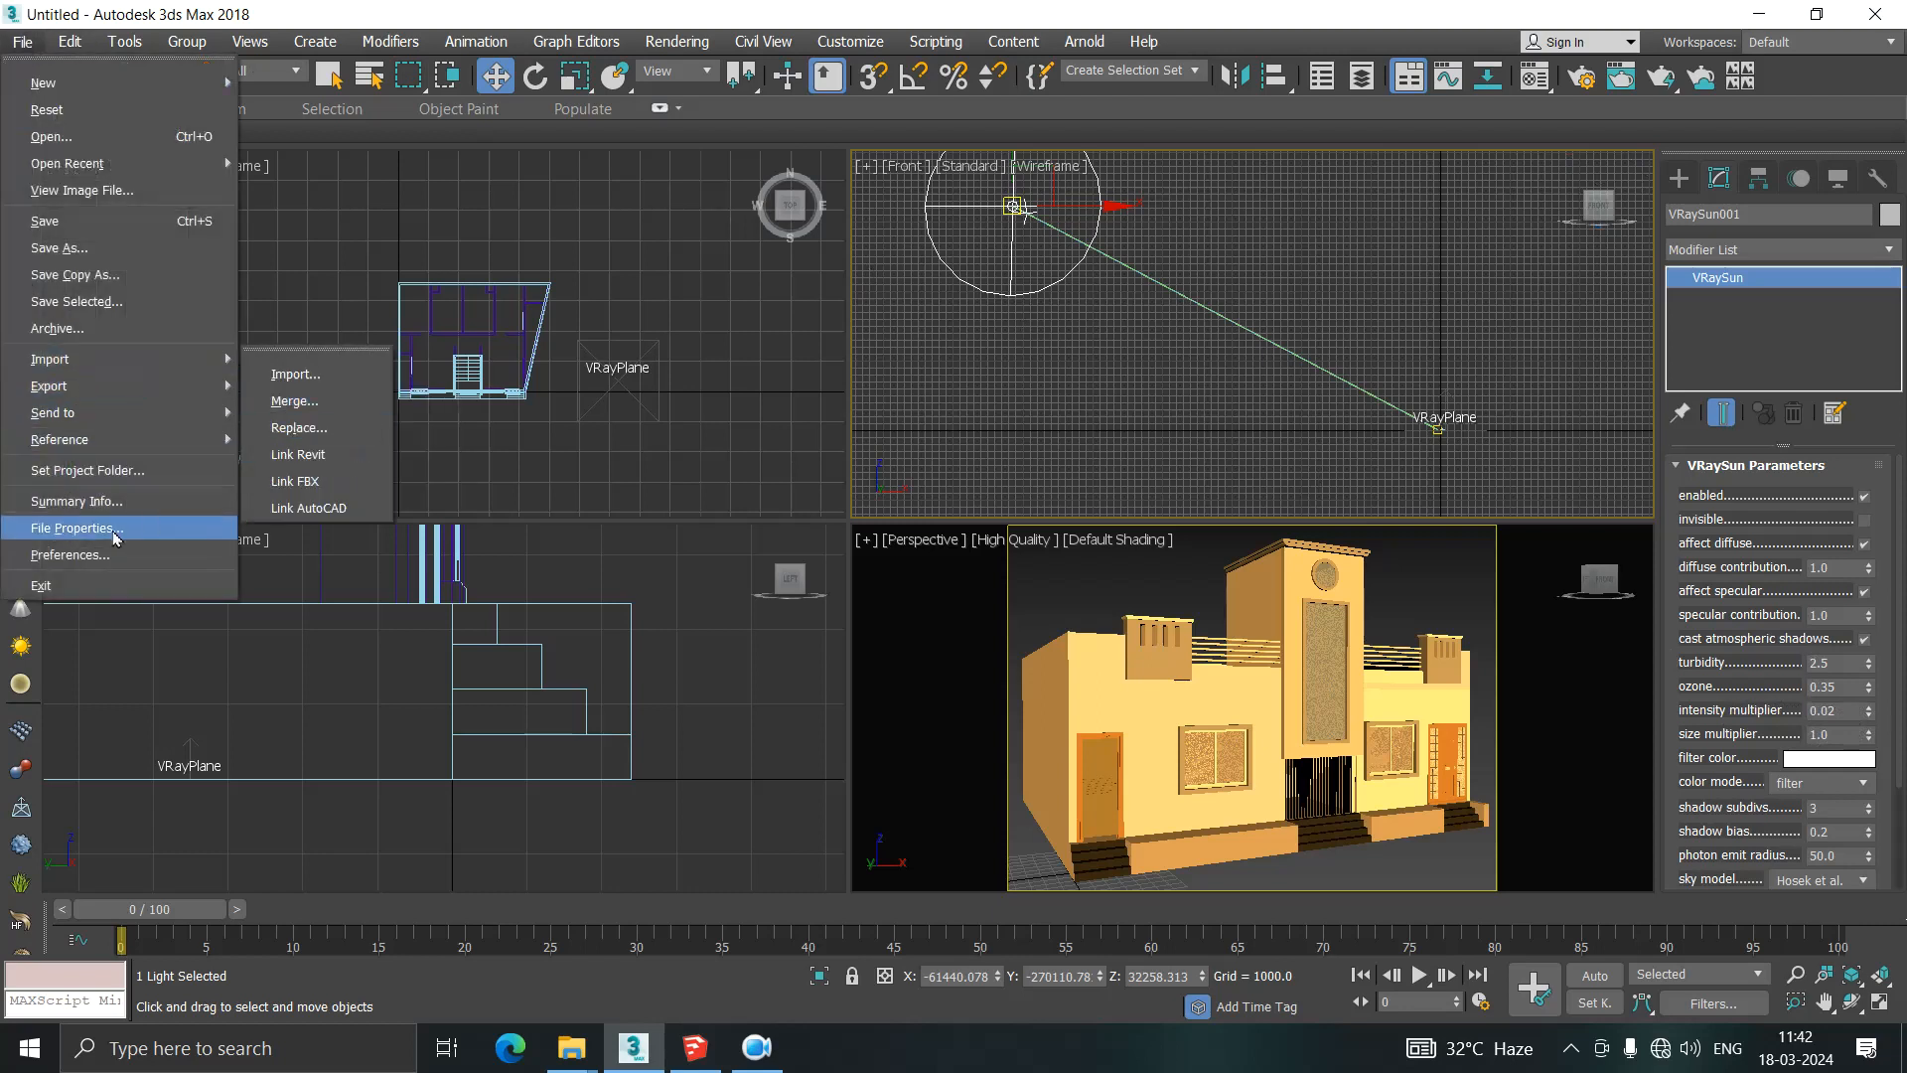
mouse_move(175, 441)
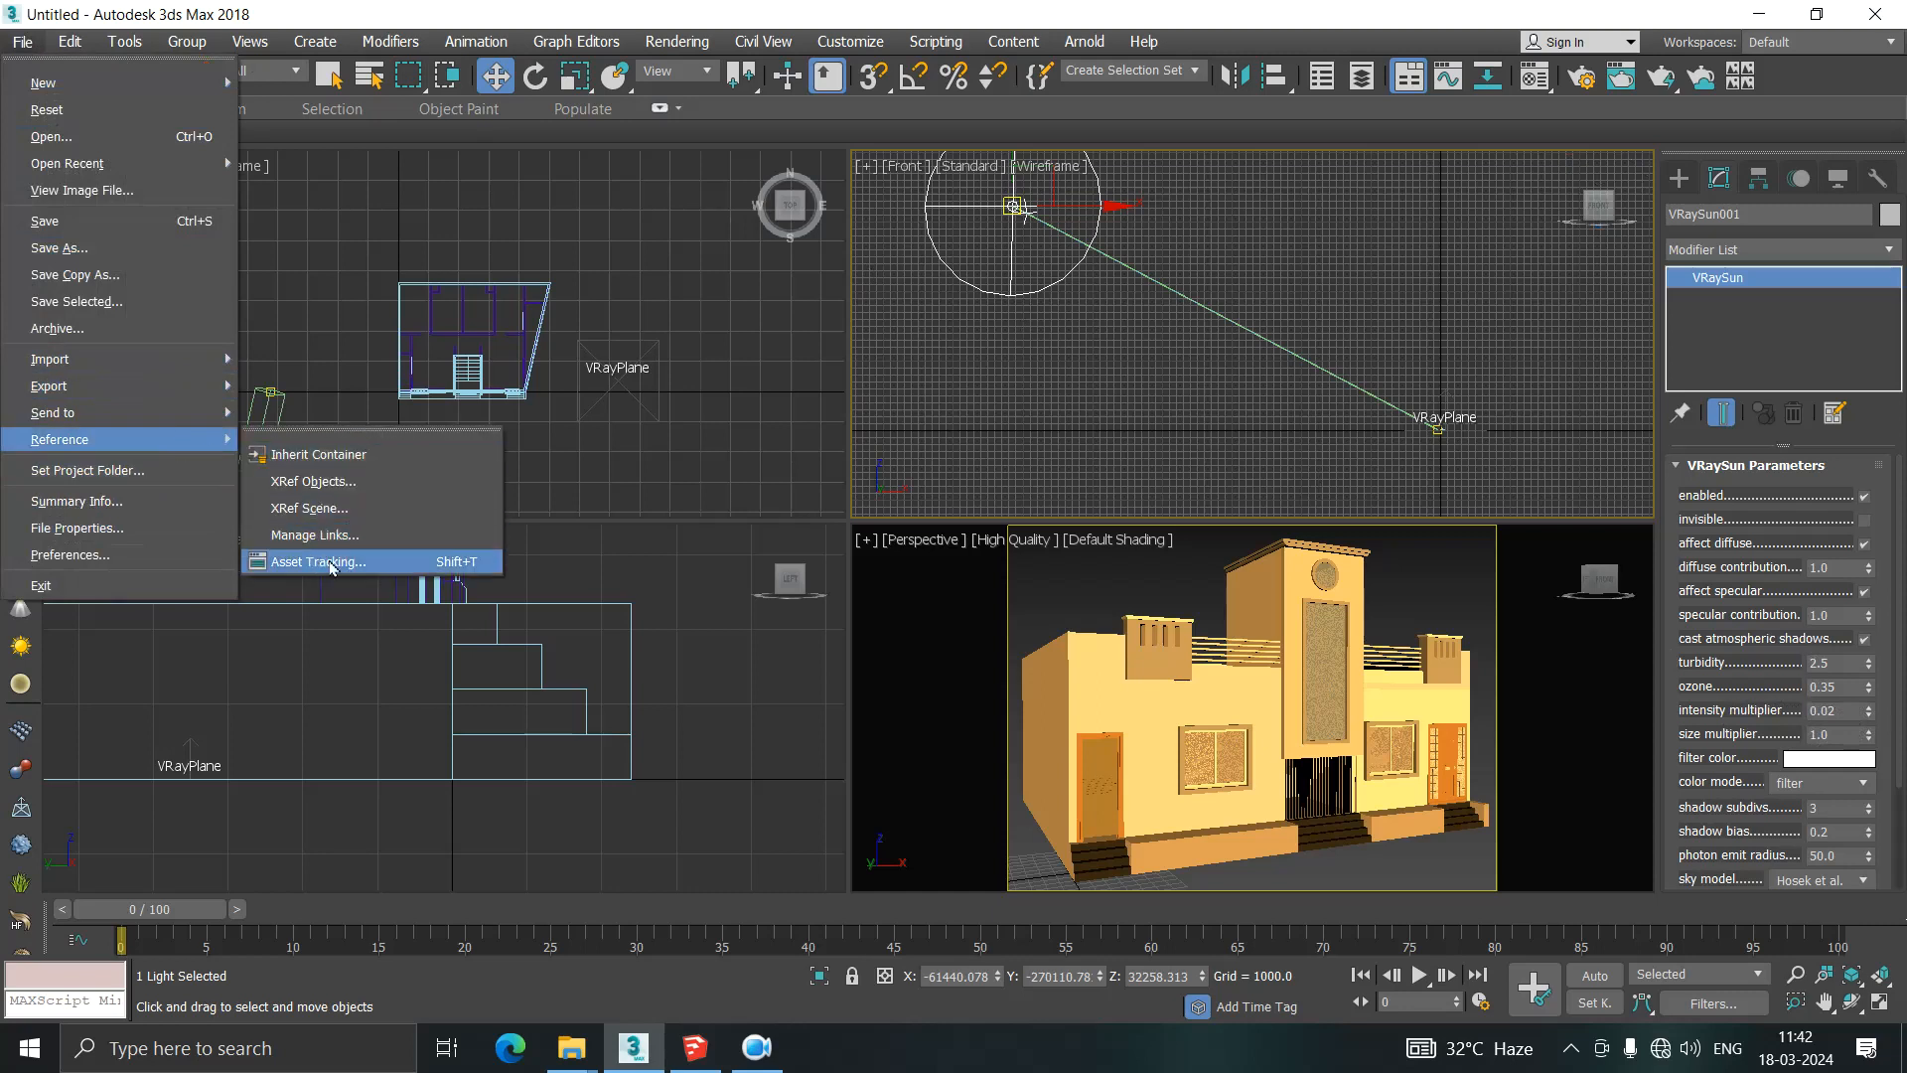
click(456, 573)
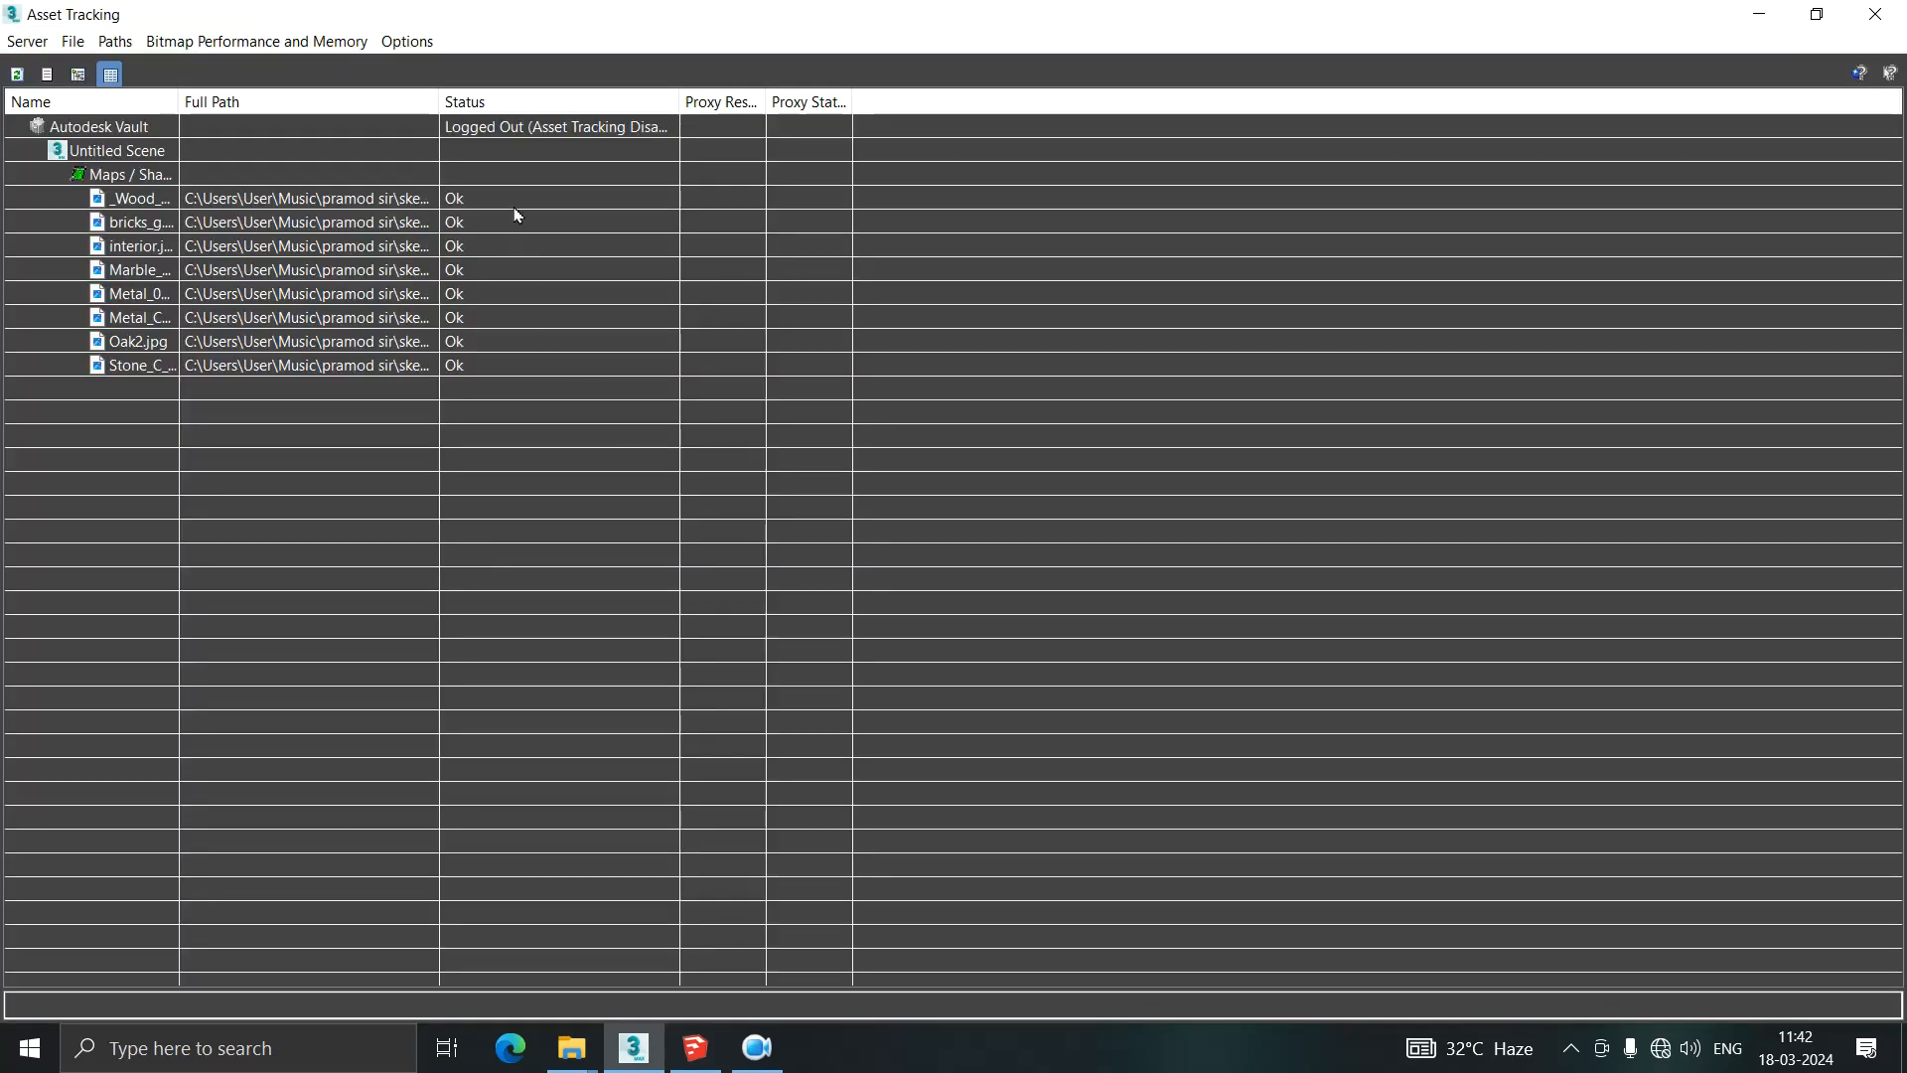
right_click(507, 292)
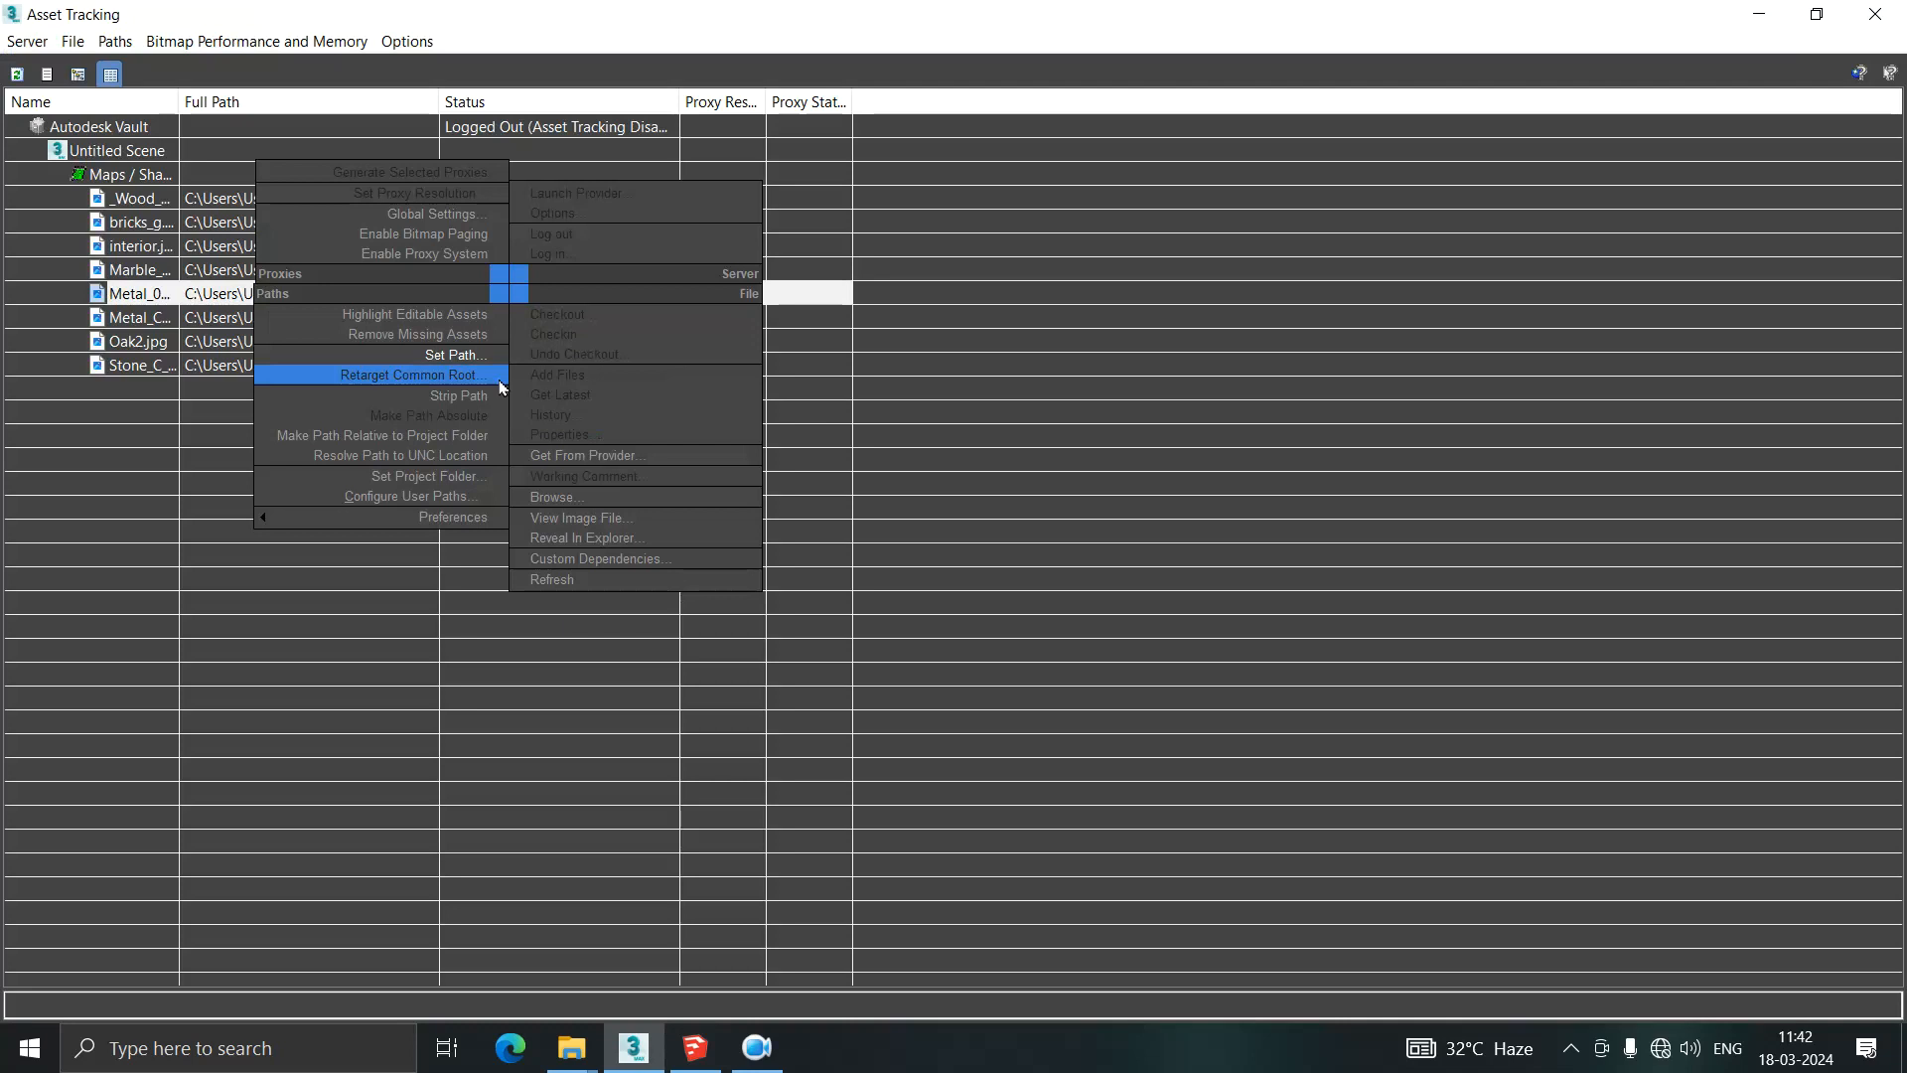
click(455, 361)
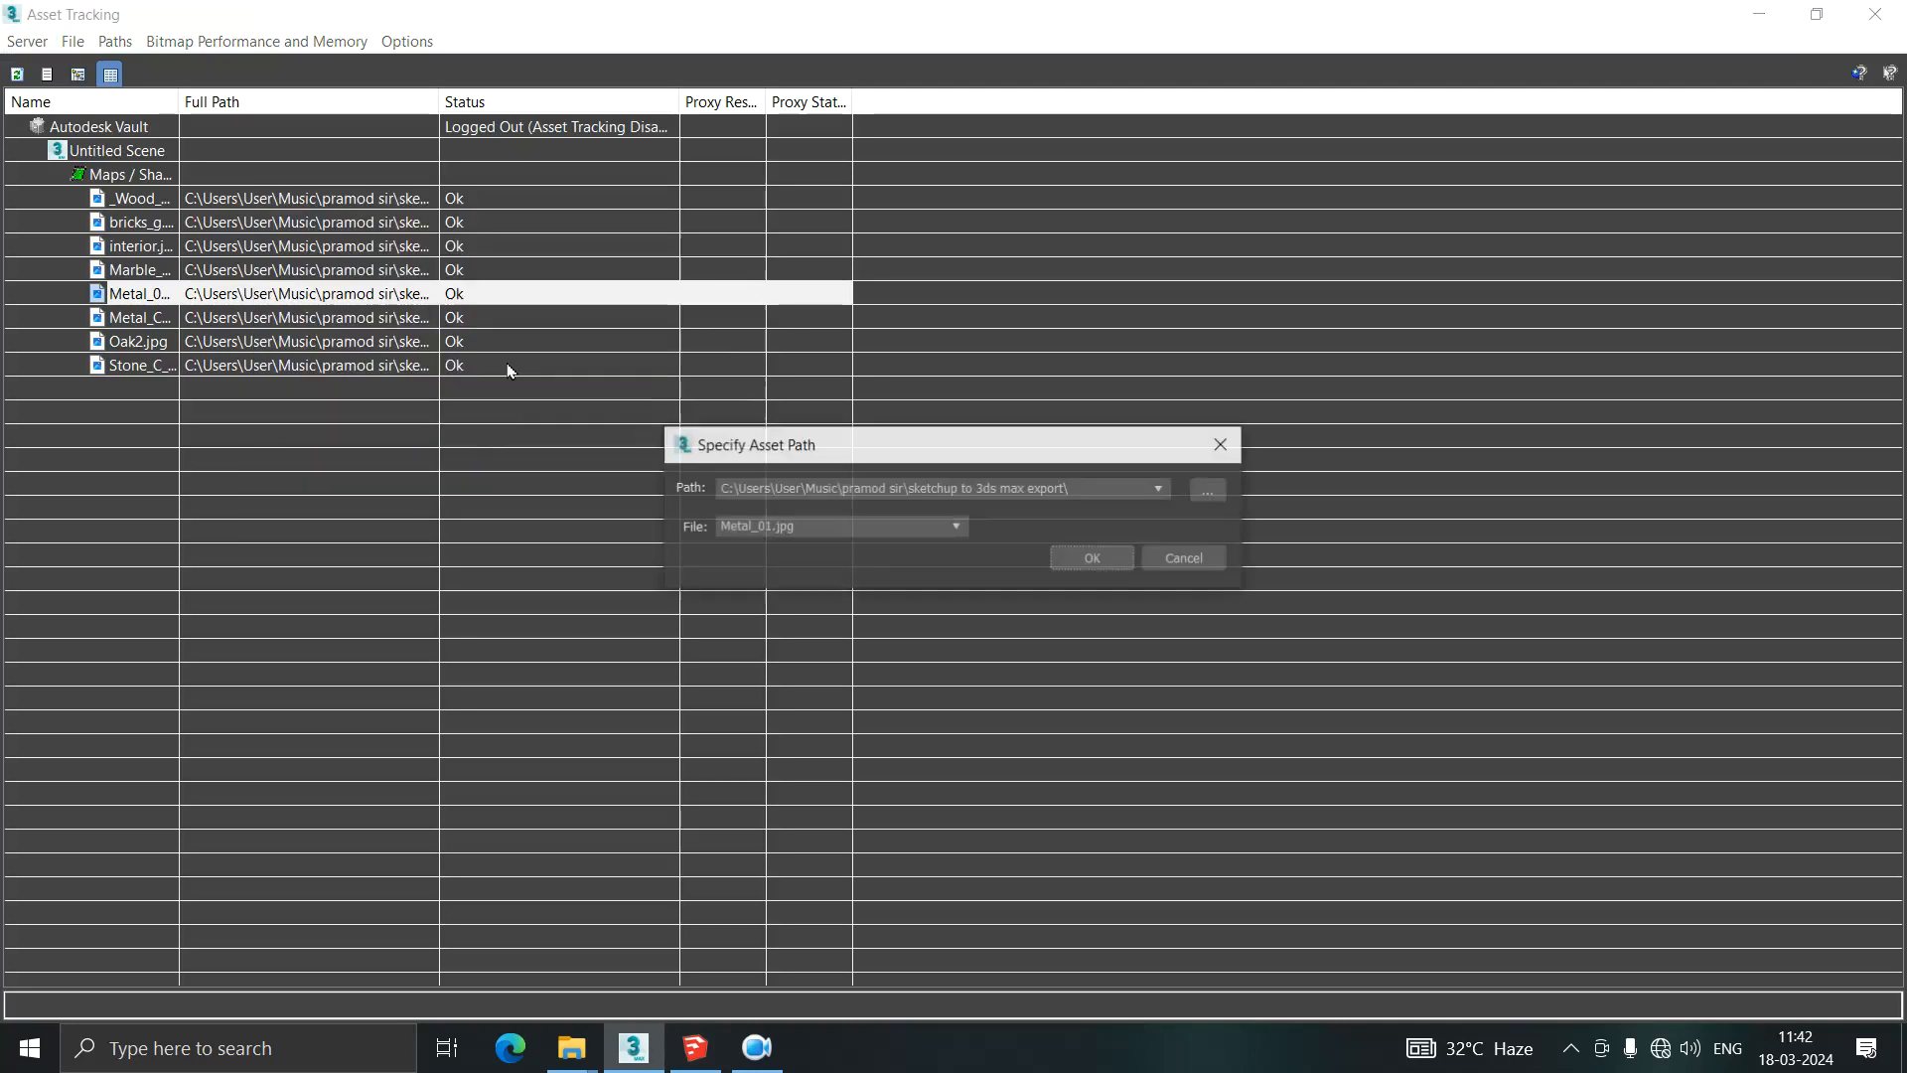
click(1113, 486)
click(1223, 444)
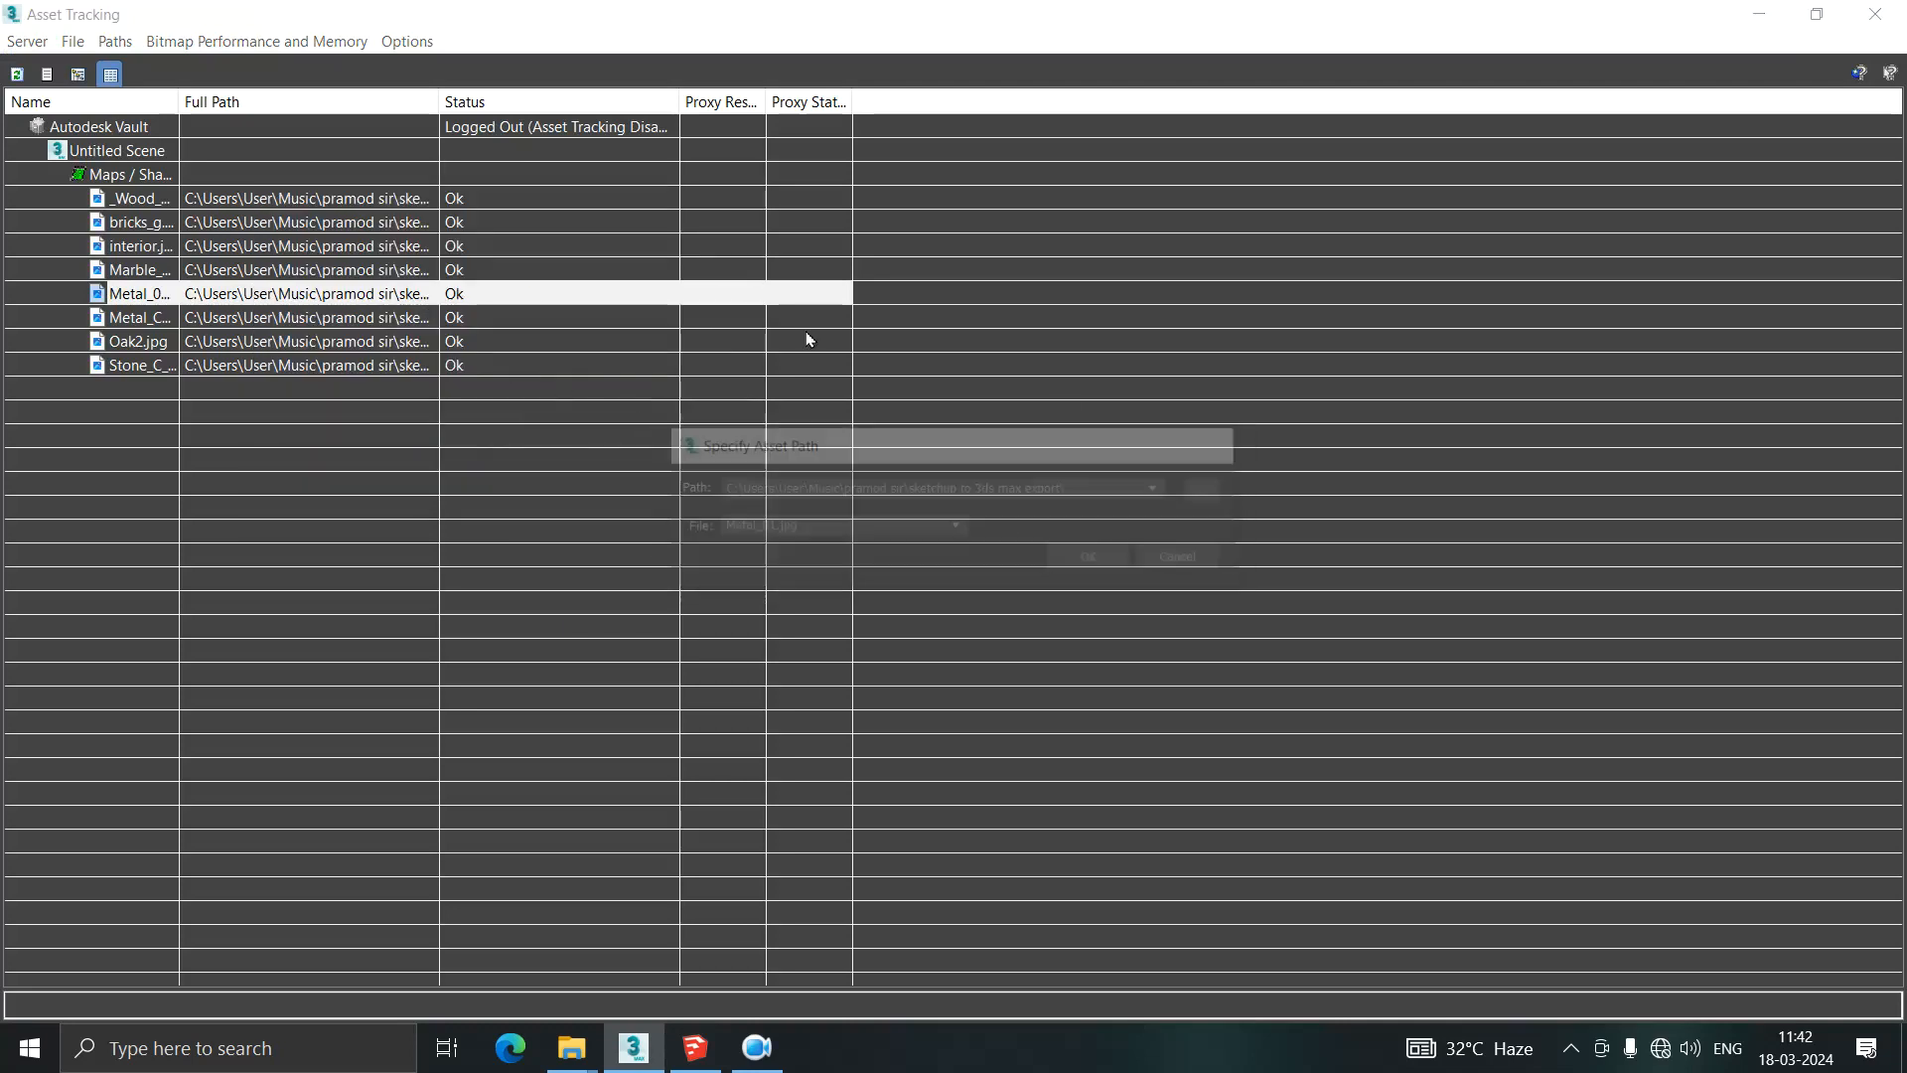
click(1875, 14)
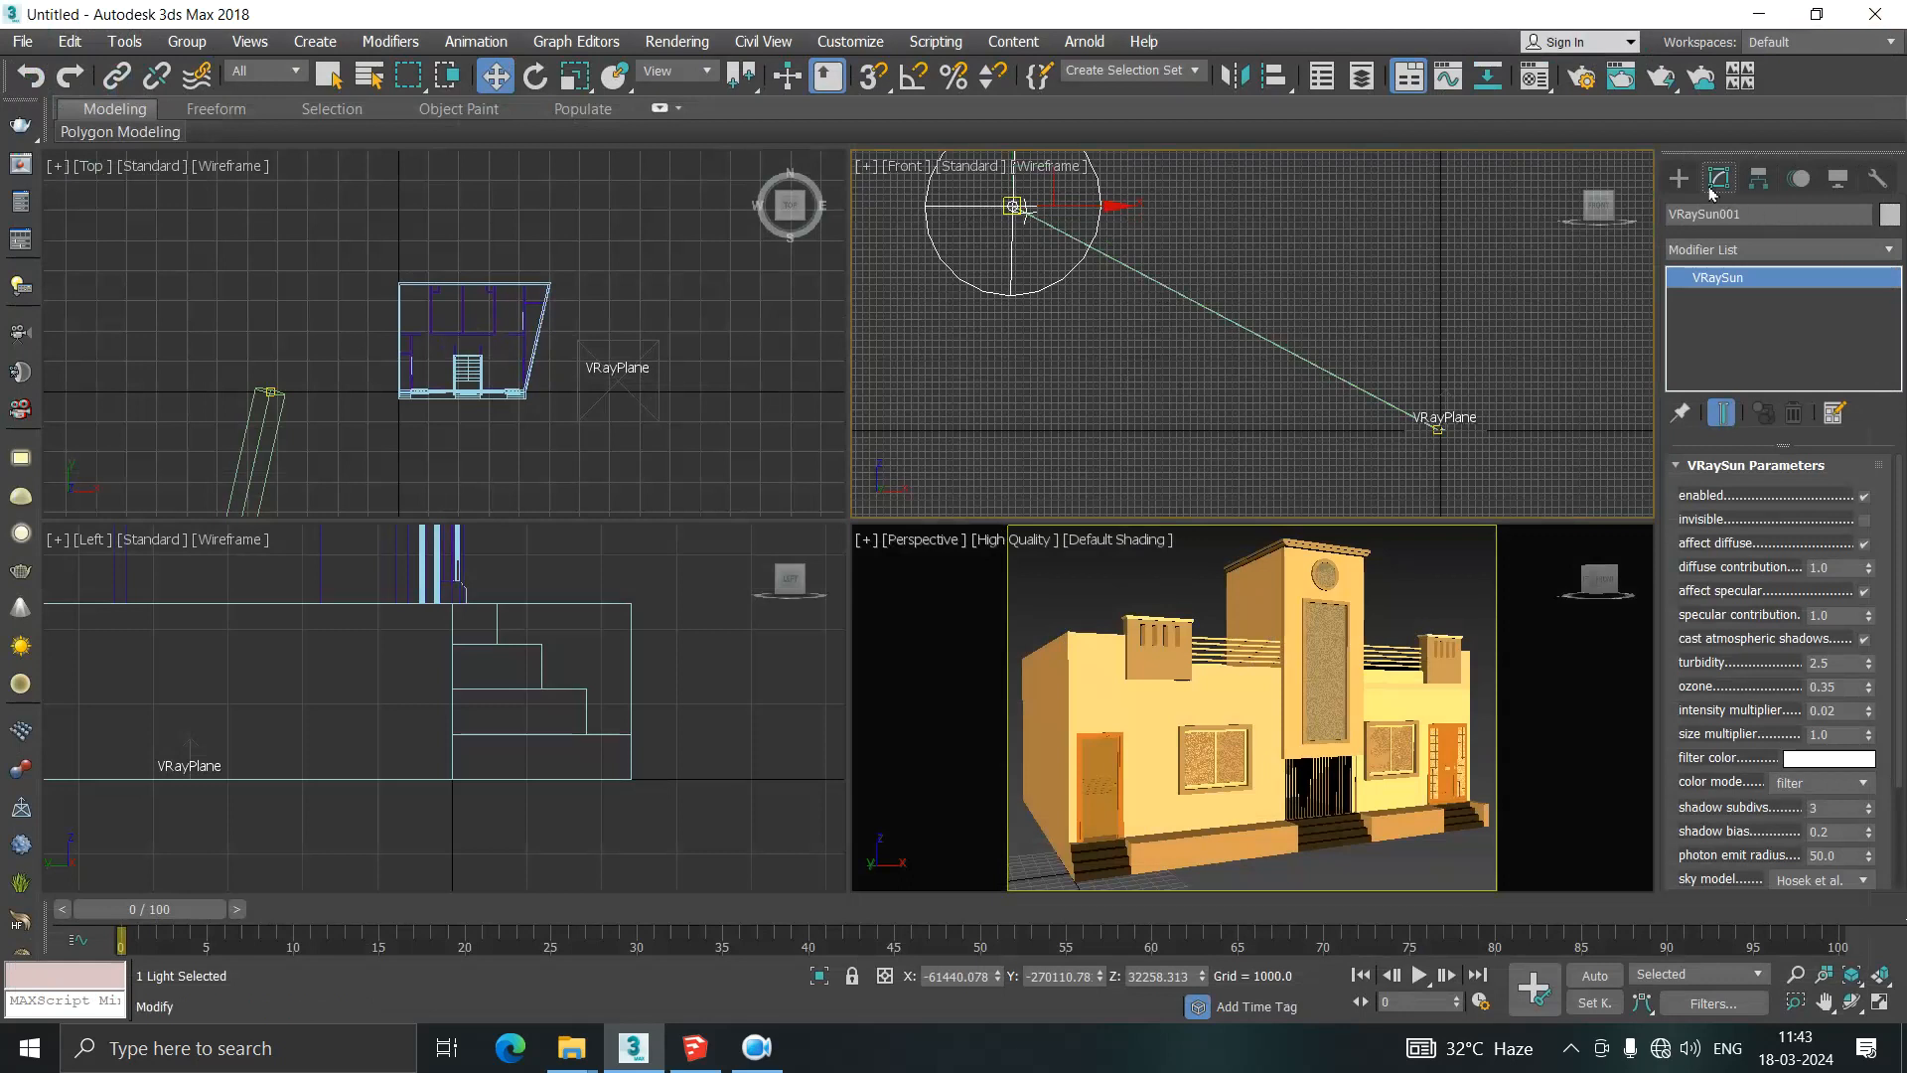
Step: Review the VRaySun's parameters, in particular its intensity multiplier
click(1679, 178)
click(1740, 214)
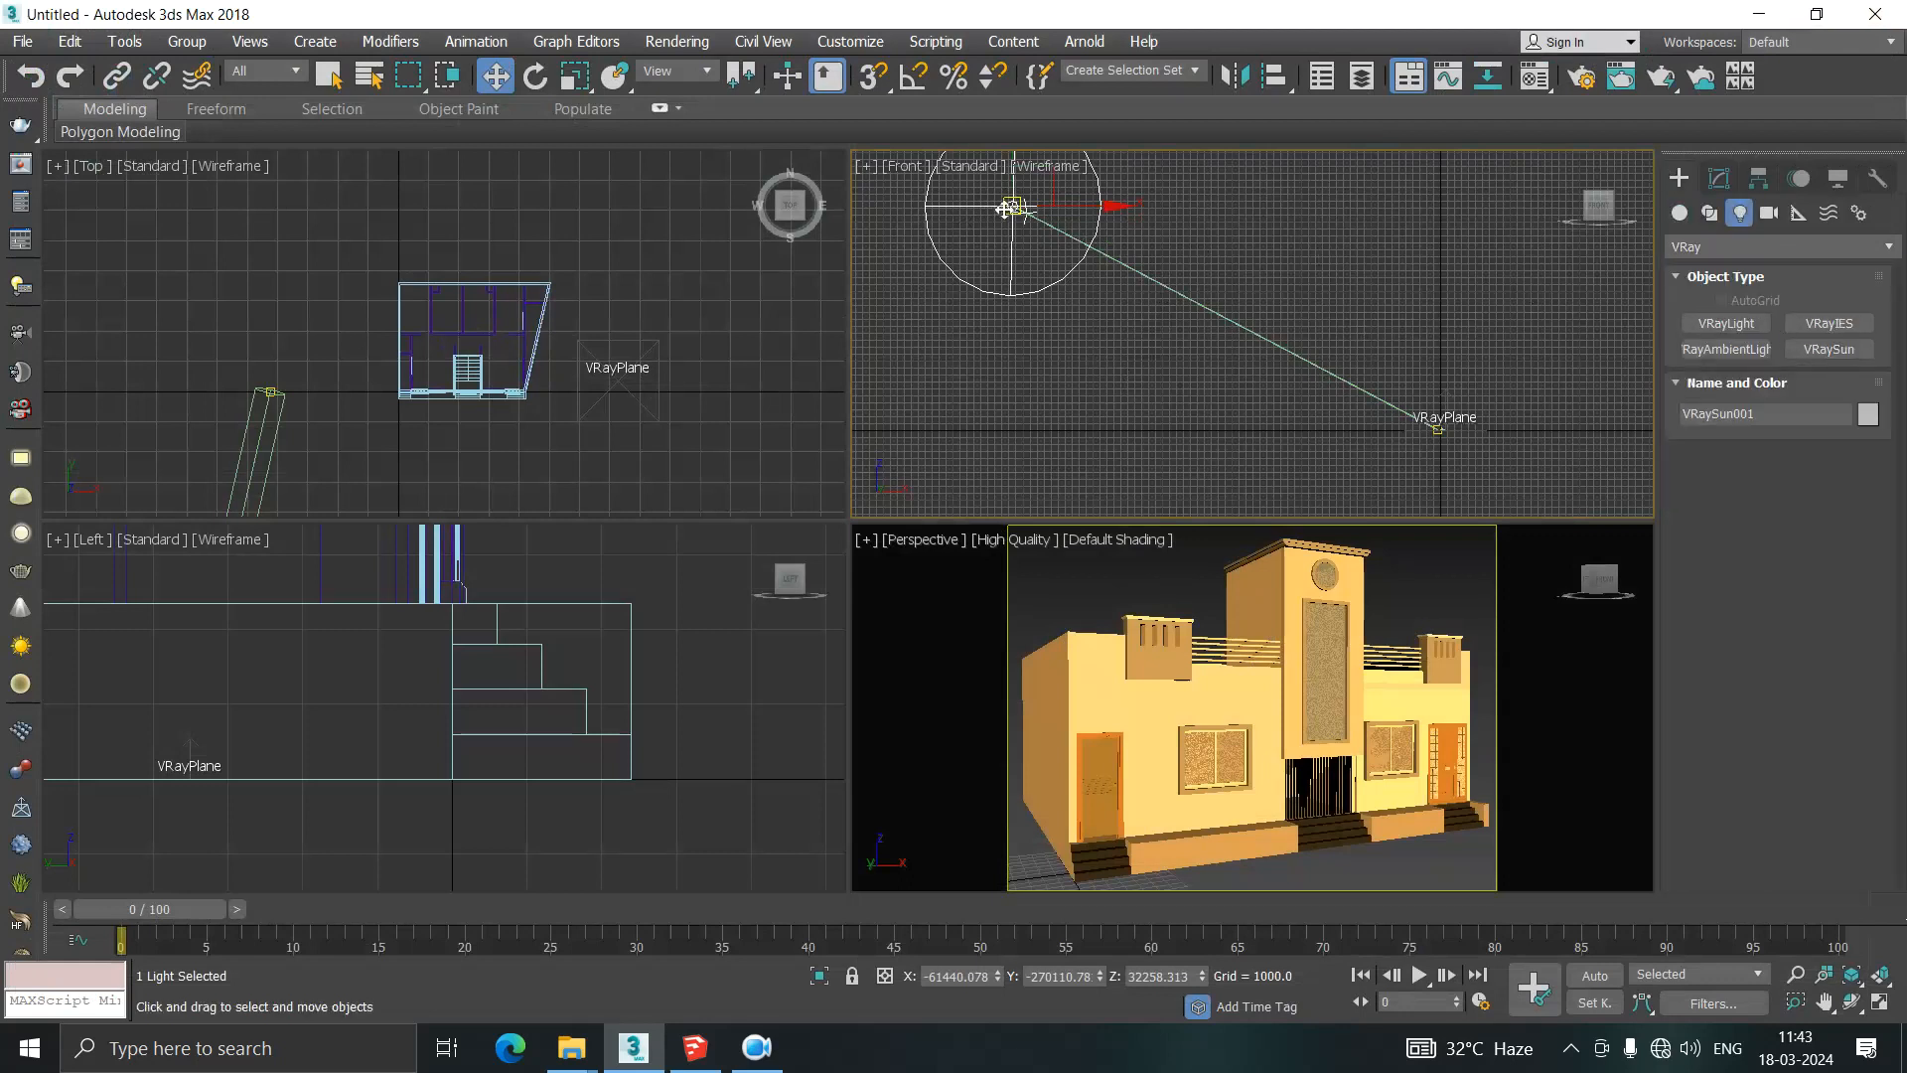
click(1726, 183)
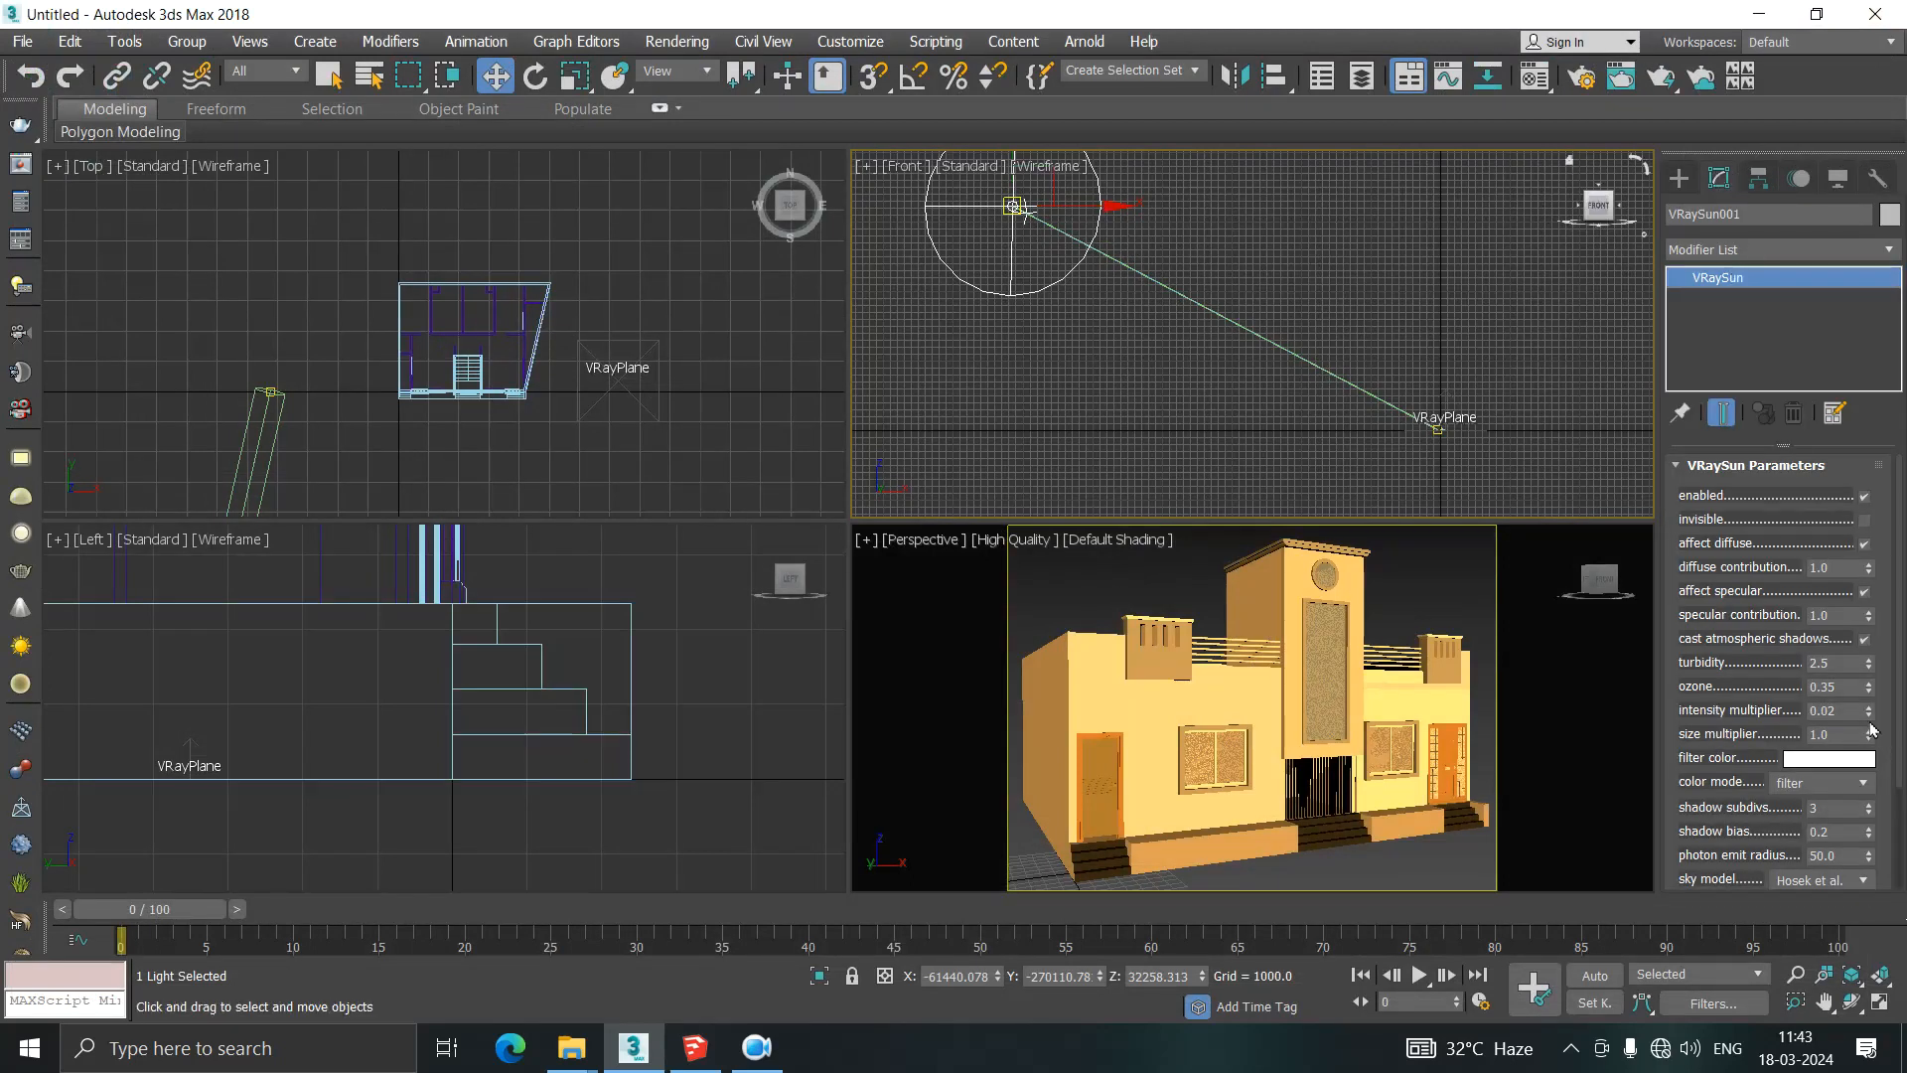
double_click(1856, 713)
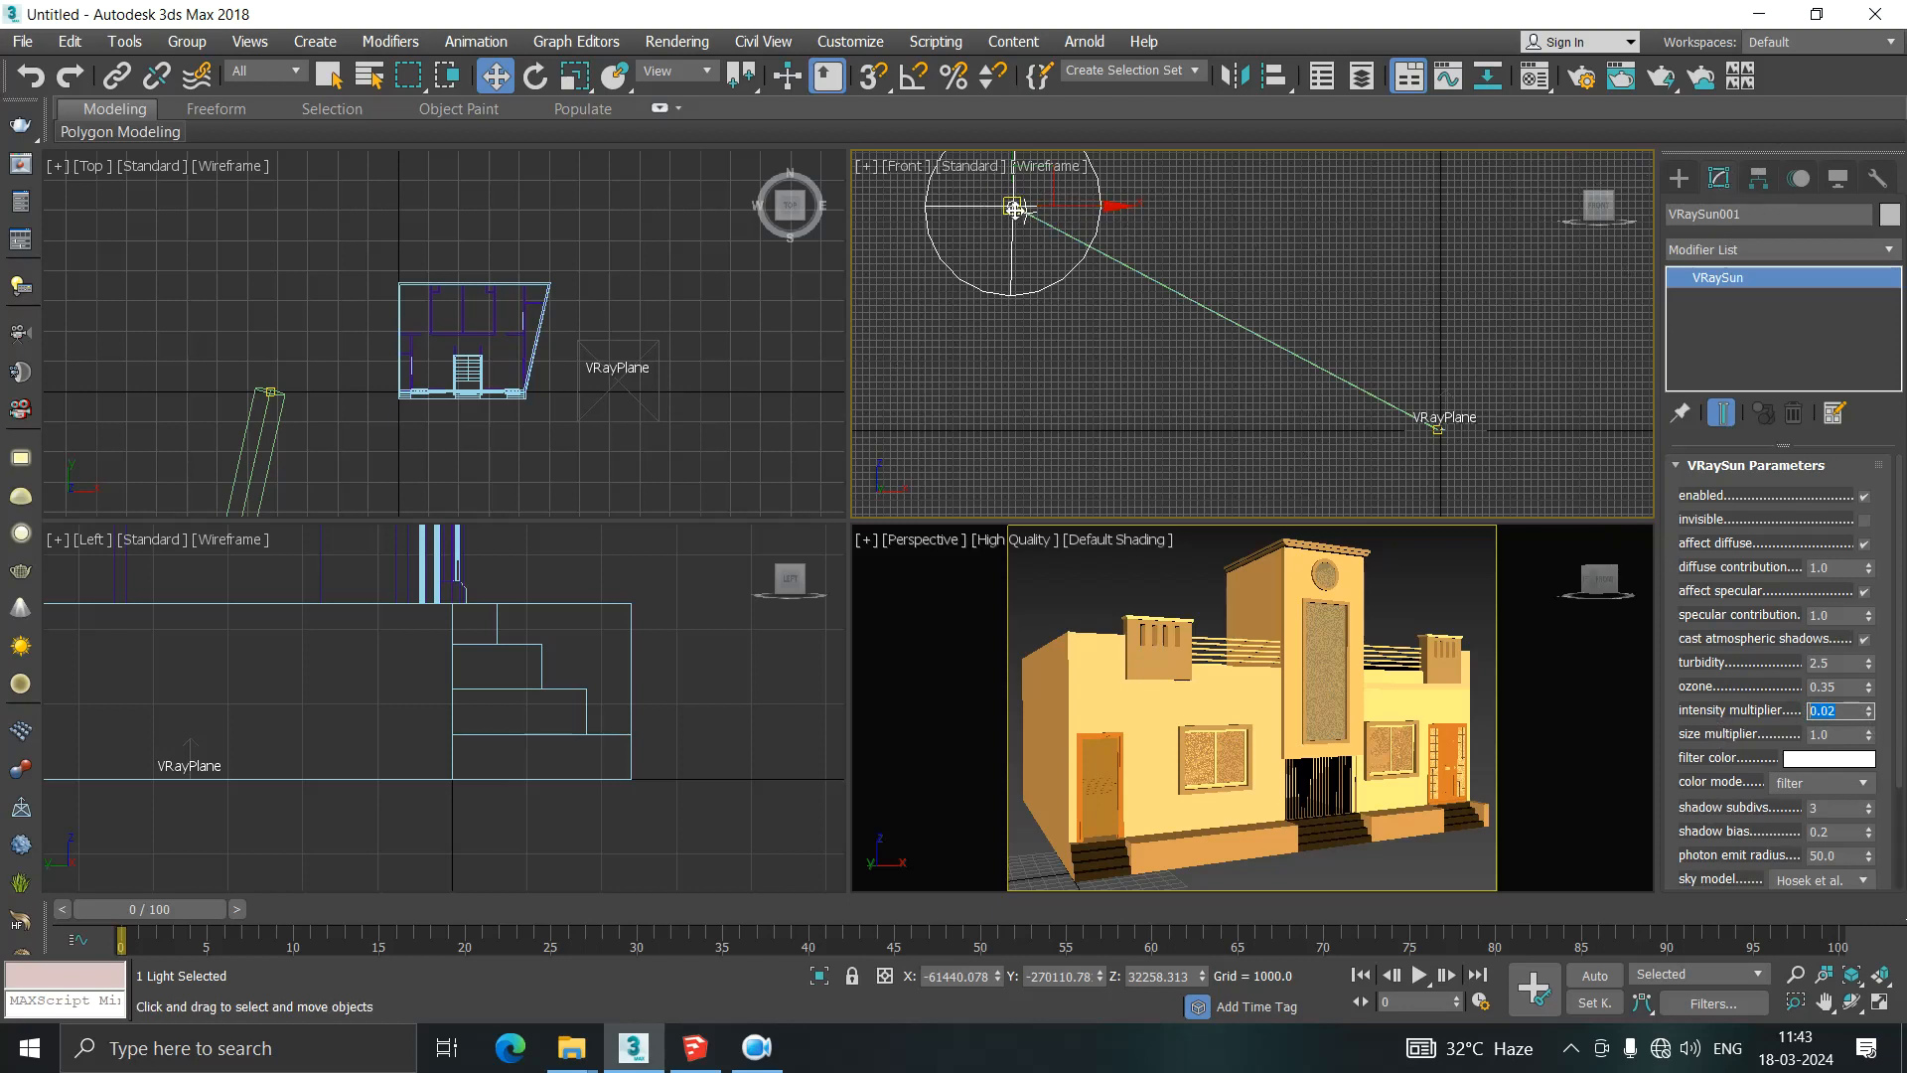
Step: Move the sun's target in the top view to the house's front entrance, at about X 237 and Y 0, and check it in the front view
drag(270, 392, 512, 403)
right_click(1386, 551)
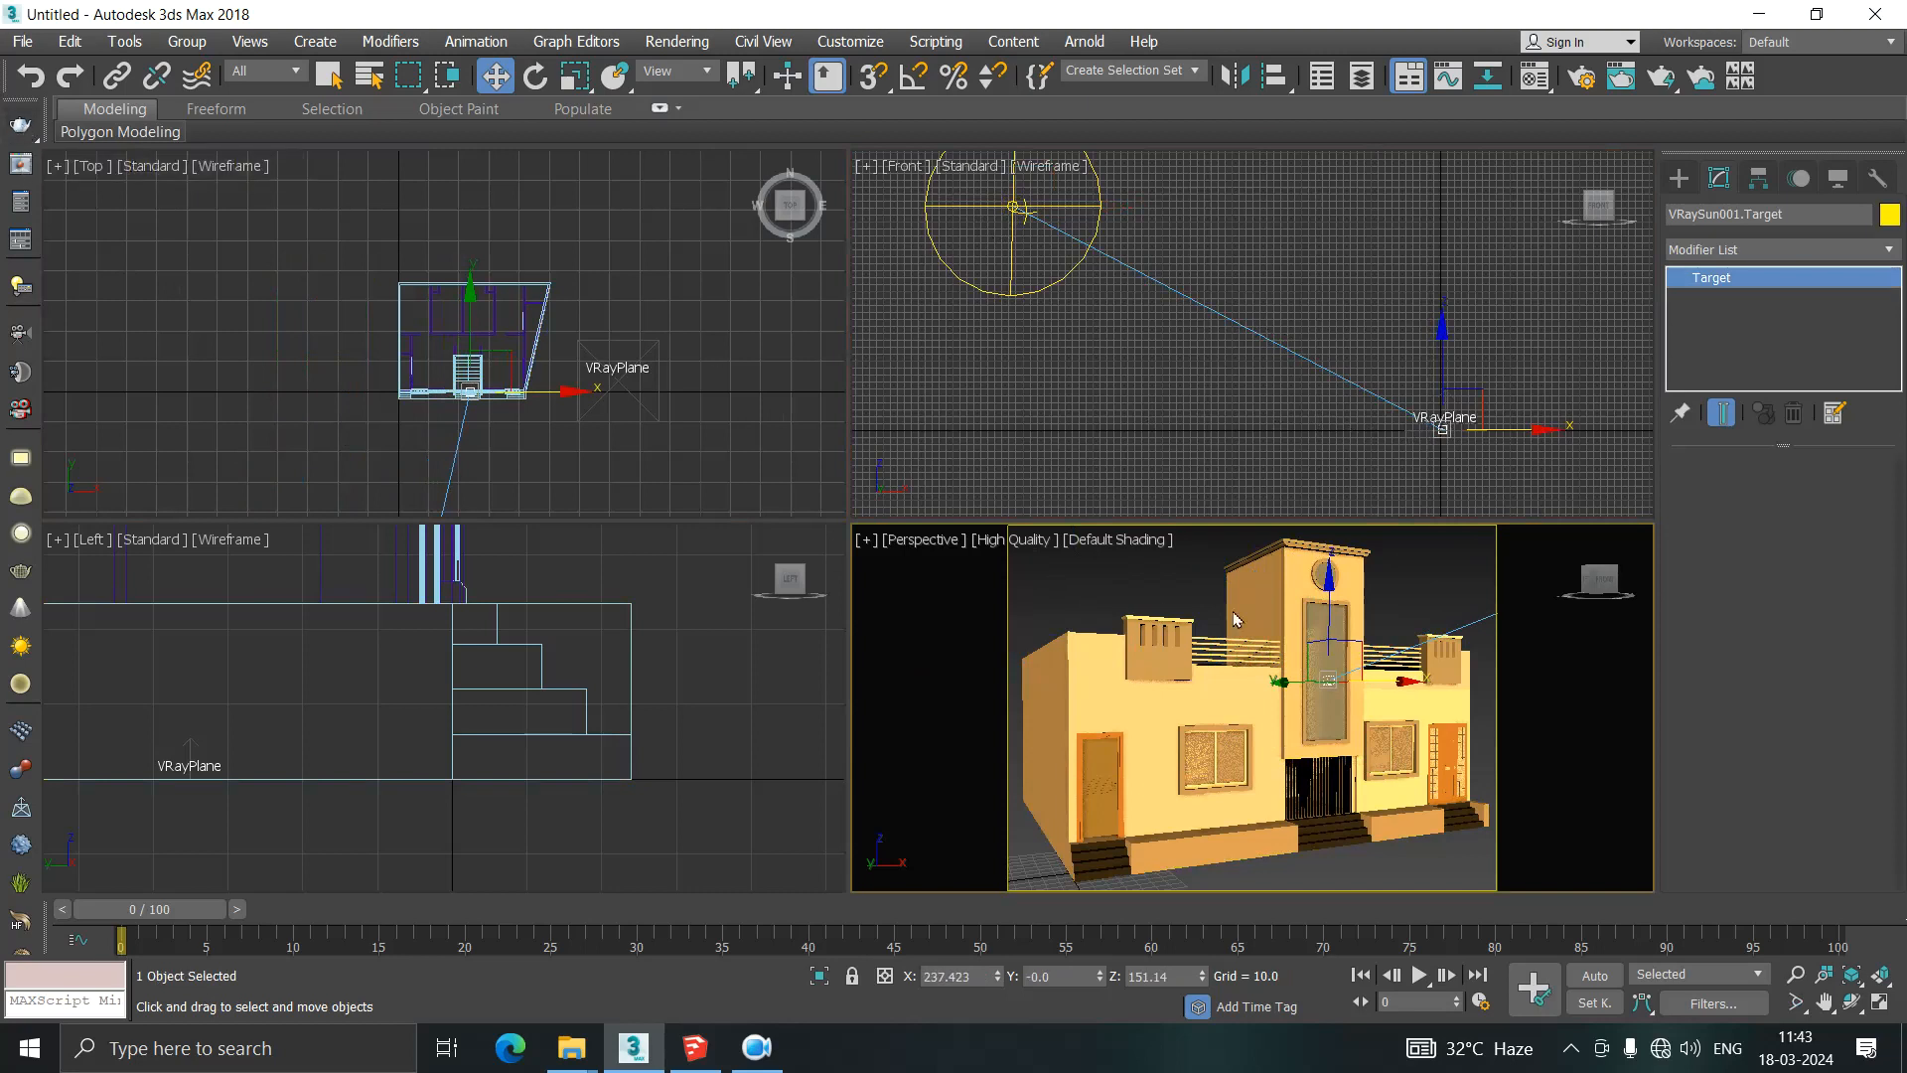
scroll(1534, 274, up, 4)
scroll(1475, 457, up, 3)
middle_drag(1468, 443, 1443, 183)
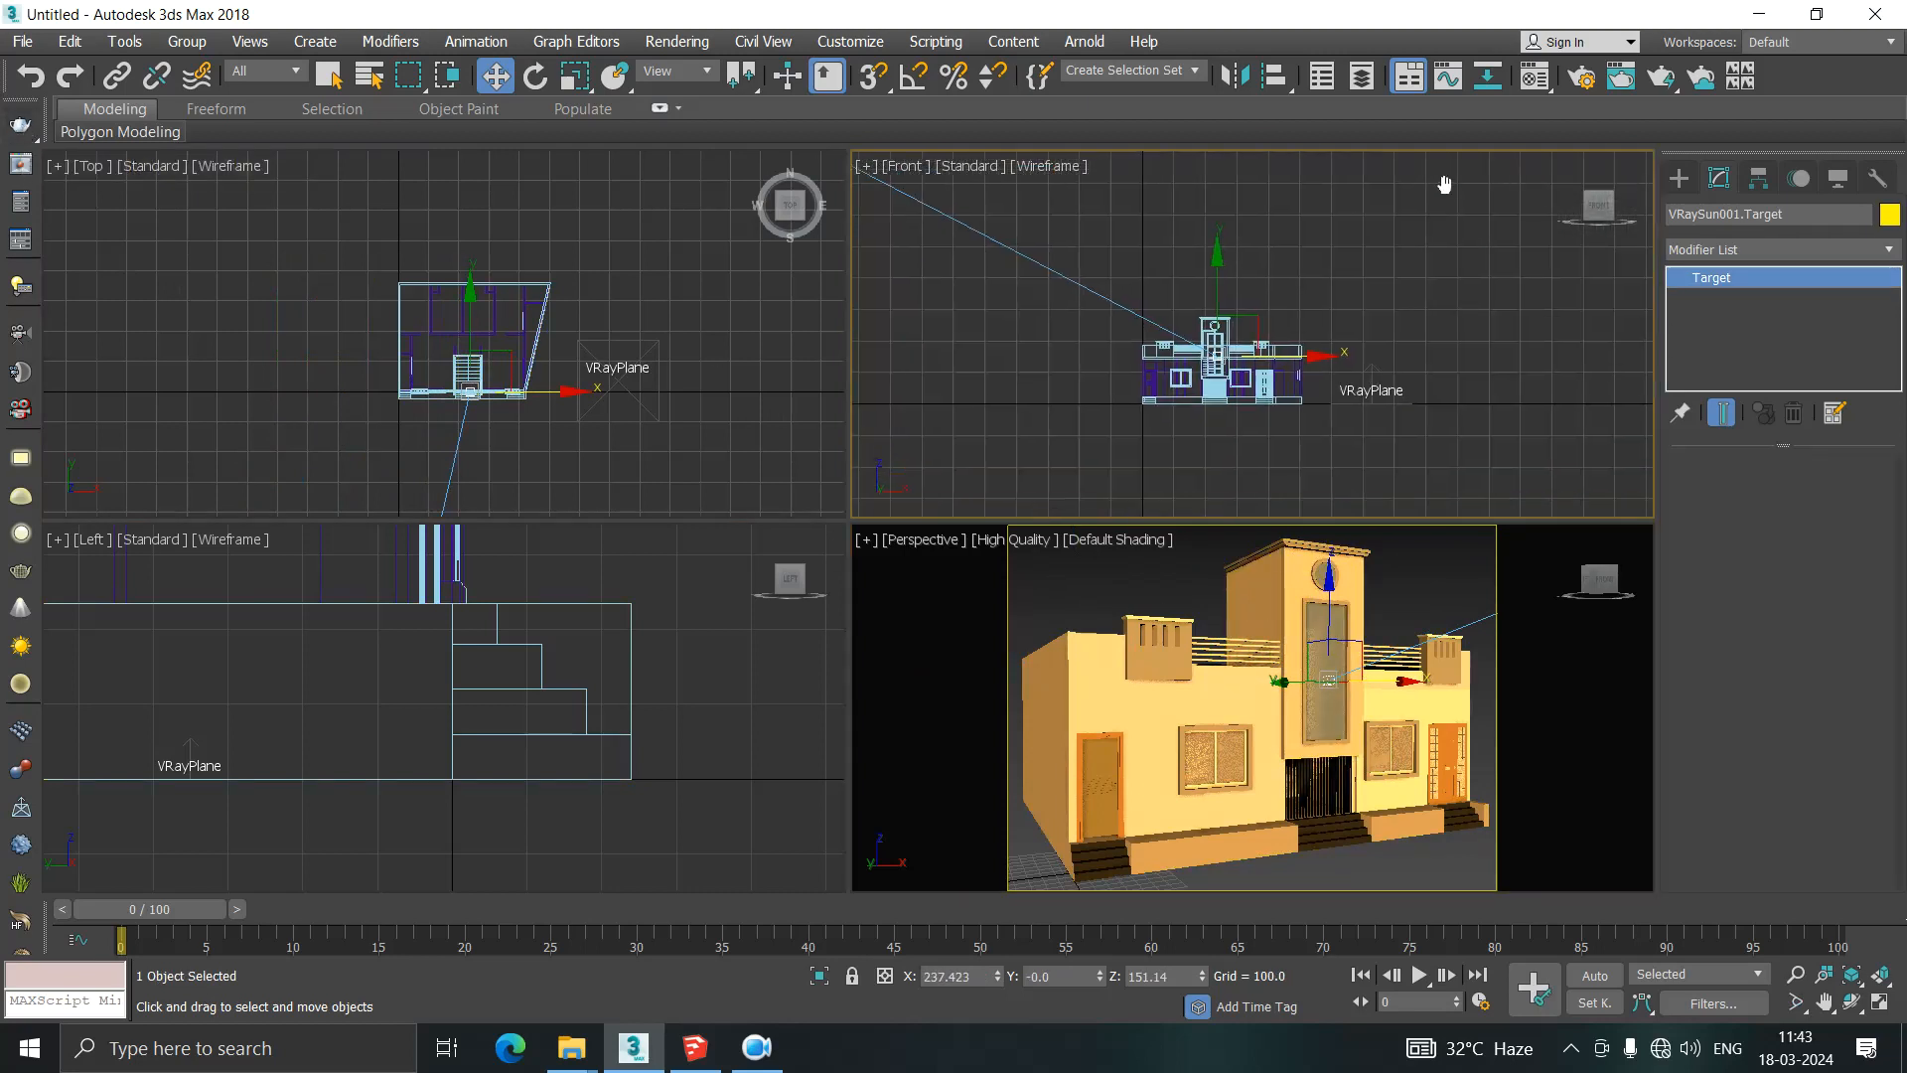
scroll(1222, 368, up, 6)
middle_drag(1155, 343, 1231, 336)
scroll(1233, 339, down, 2)
scroll(828, 397, down, 2)
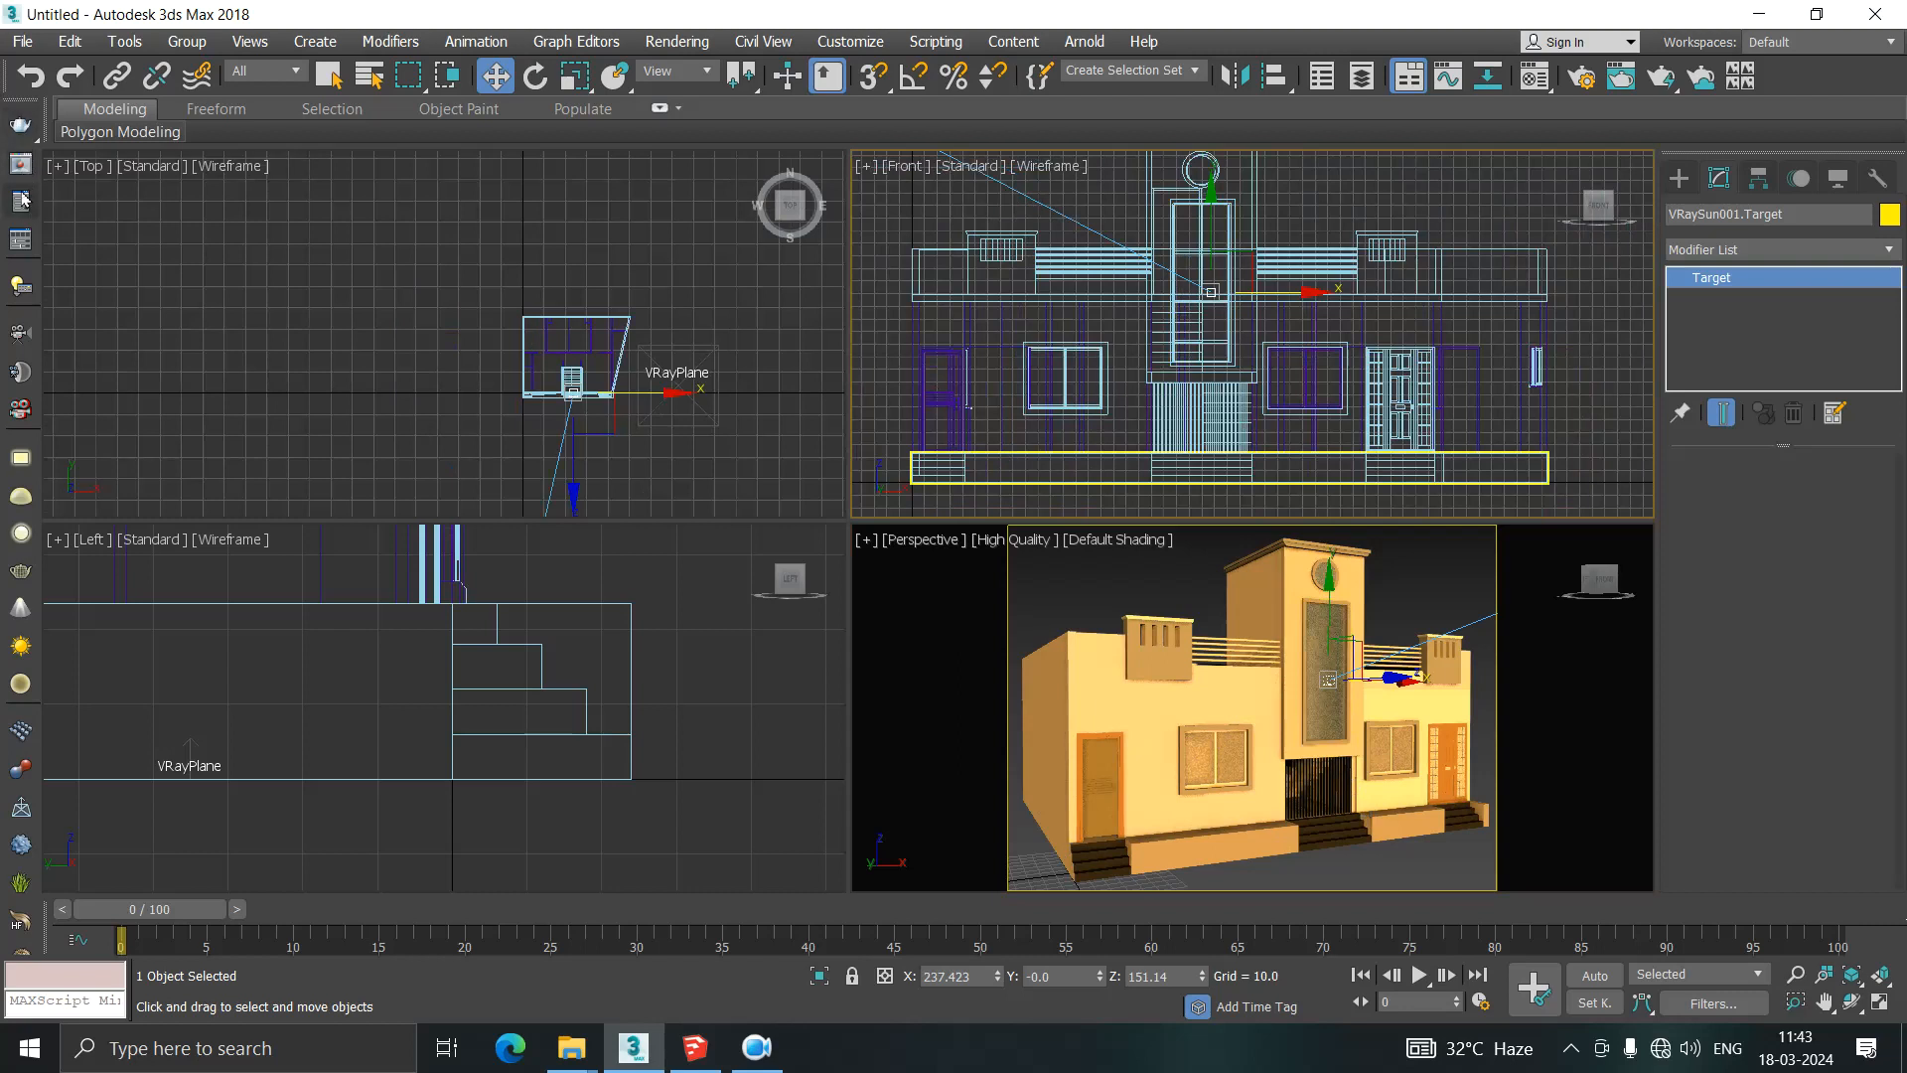
Step: Render the perspective view from V-Ray Quick Settings using the Interior preset
click(21, 239)
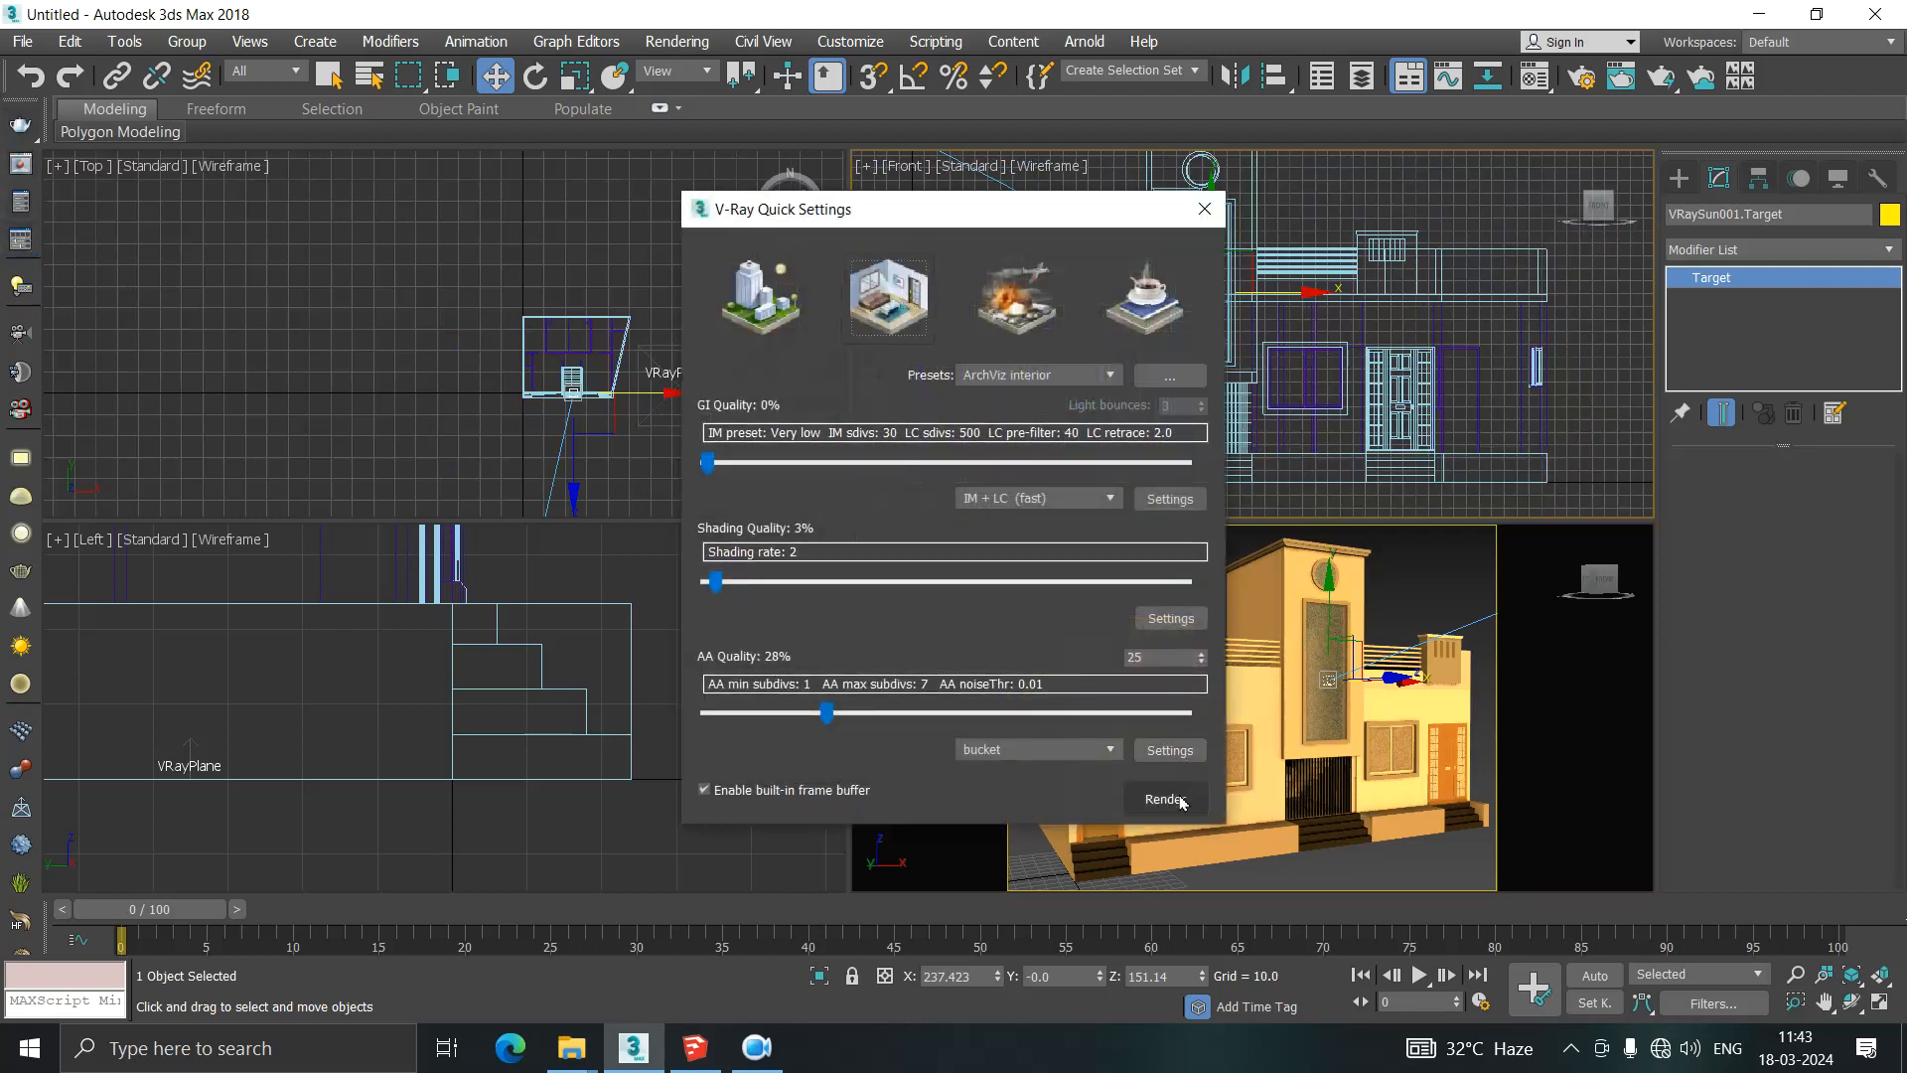
right_click(1475, 703)
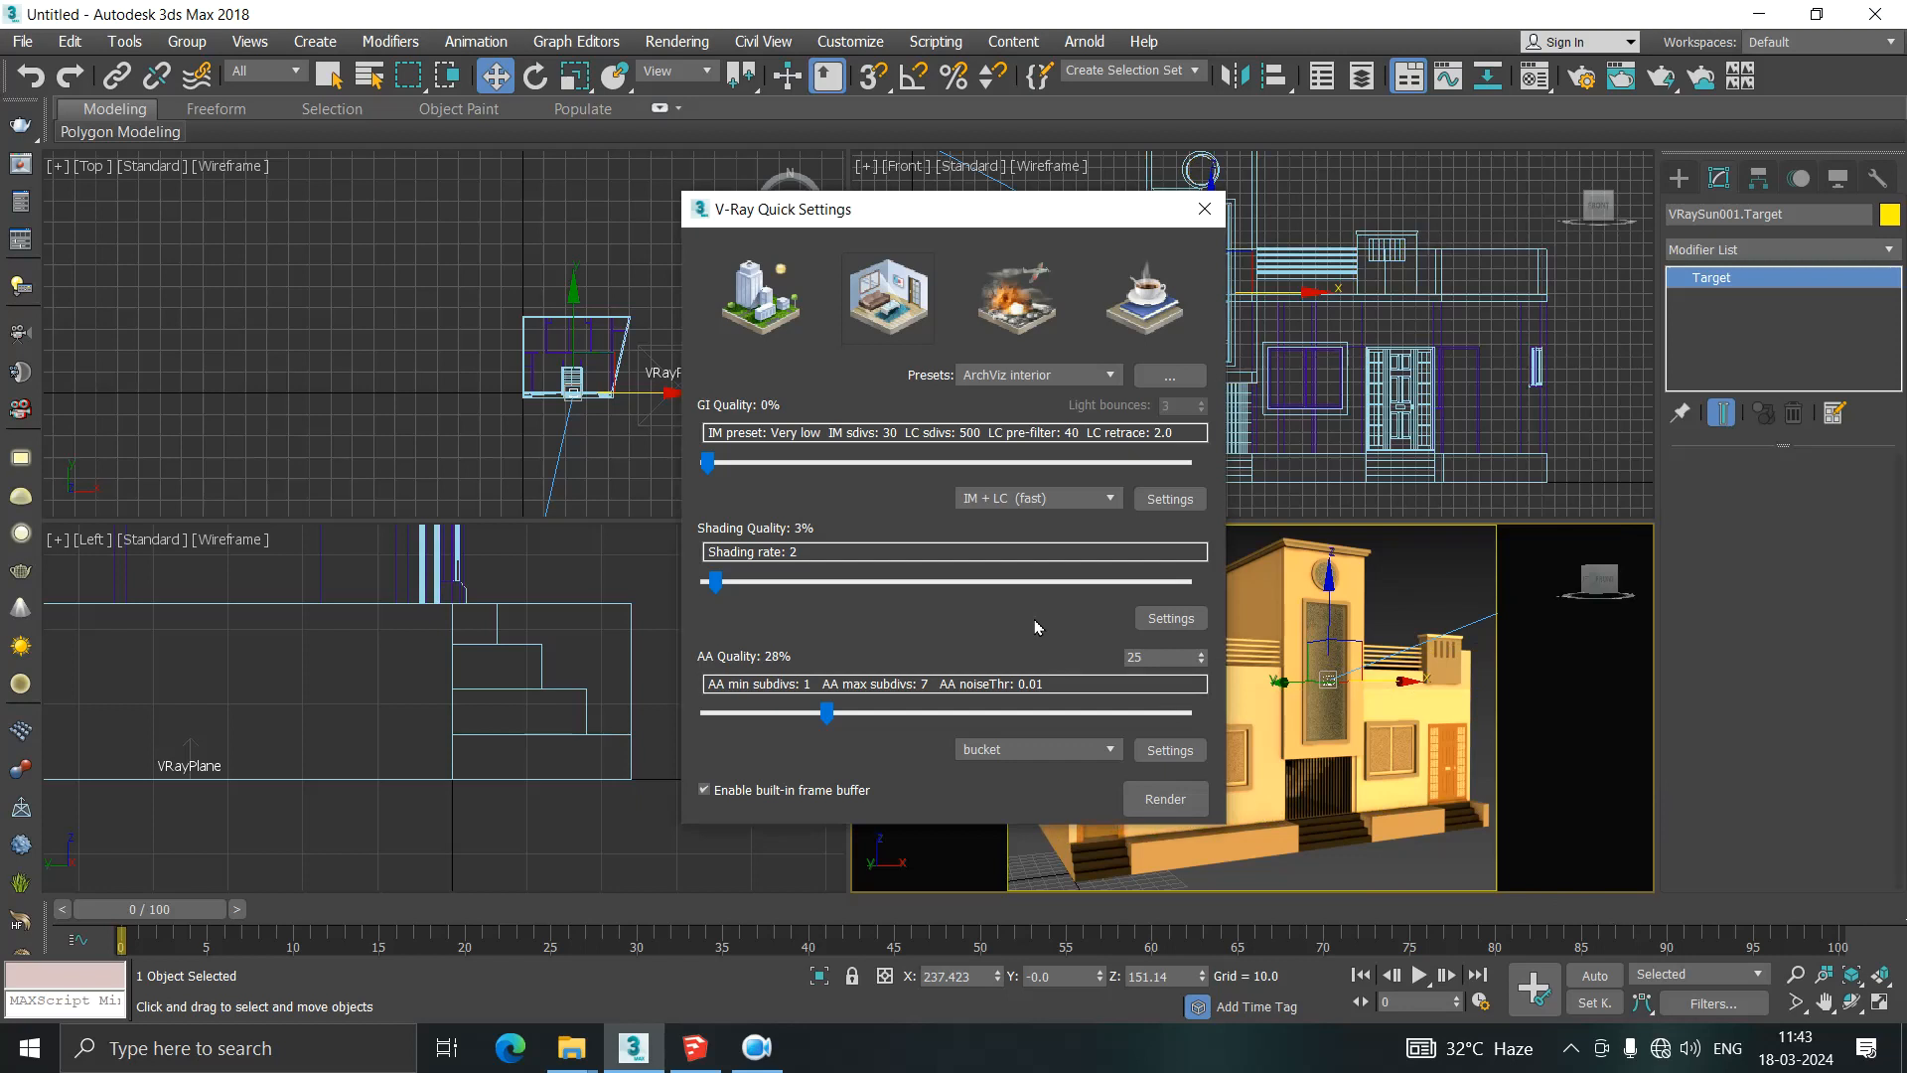
click(875, 286)
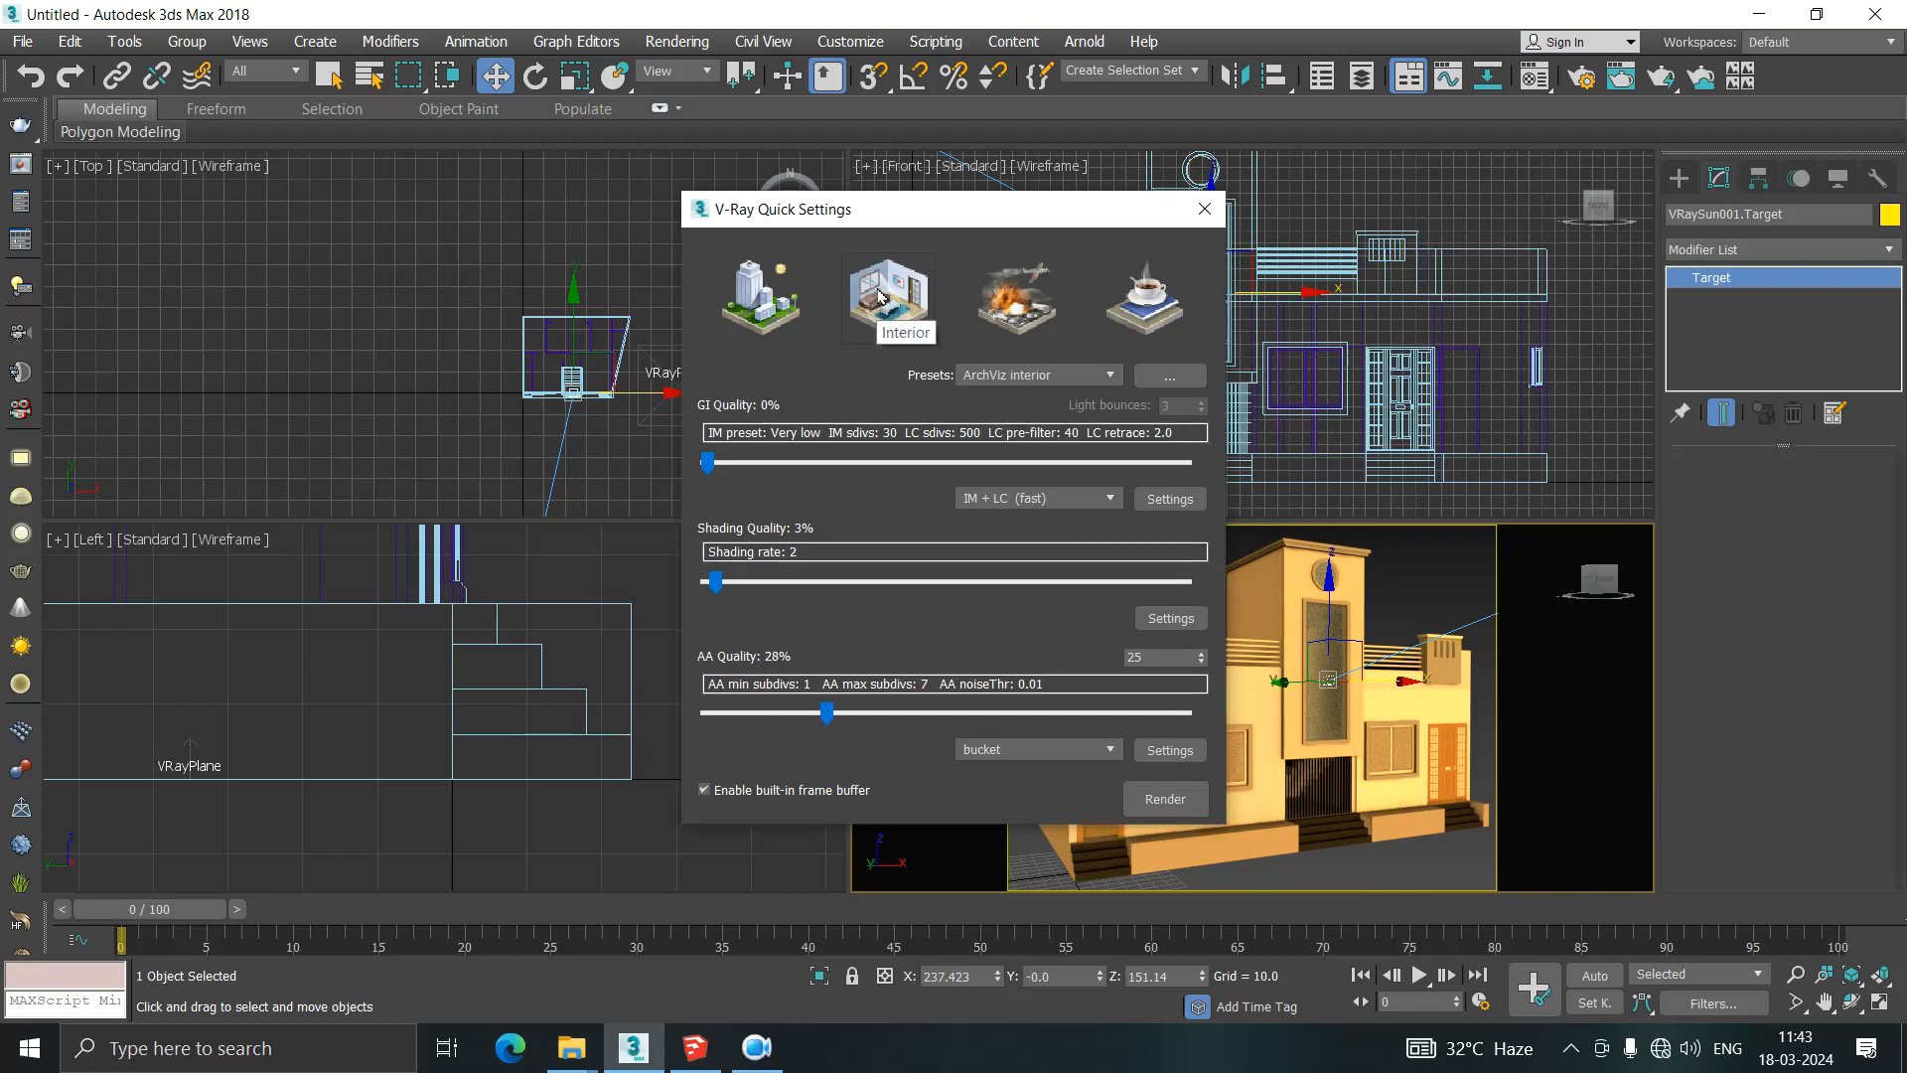
click(1161, 800)
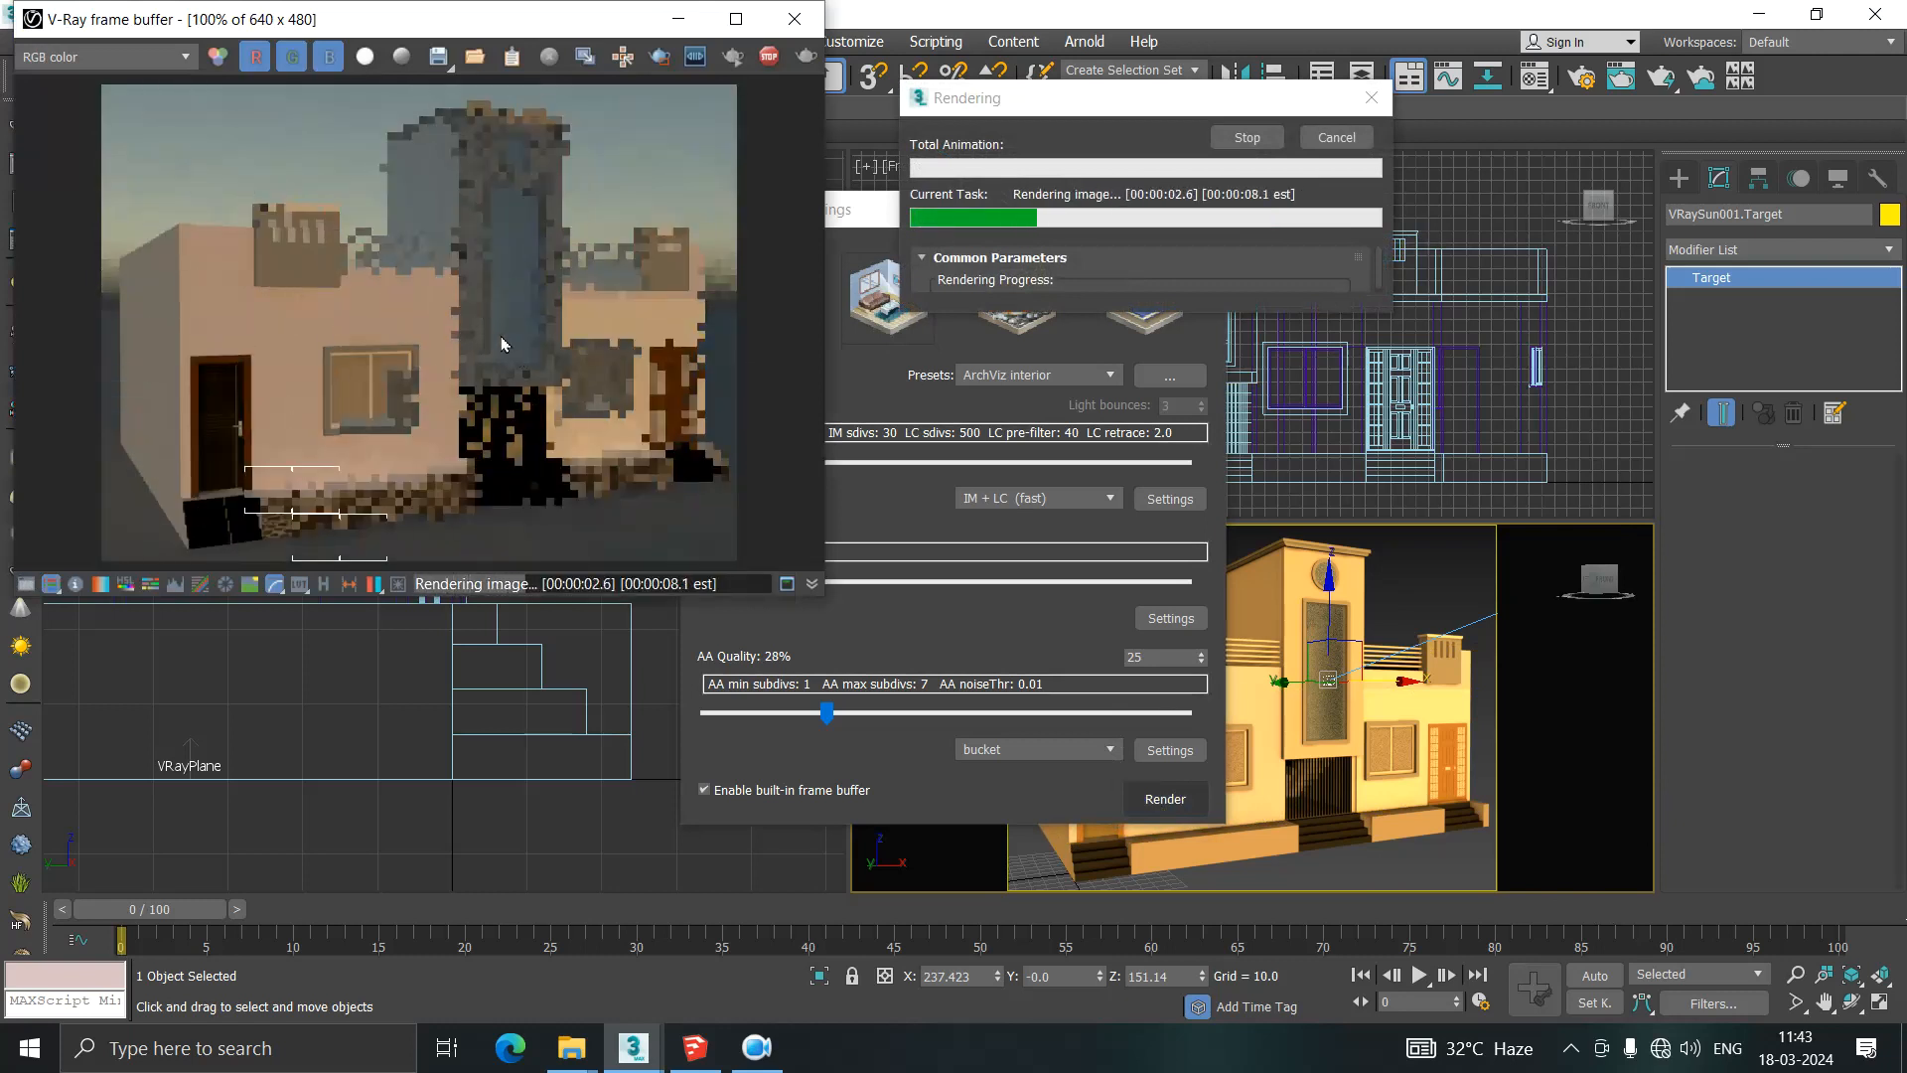
Step: Examine the house's textures and lighting in the V-Ray frame buffer and close the test render
scroll(502, 343, up, 1)
scroll(578, 416, down, 1)
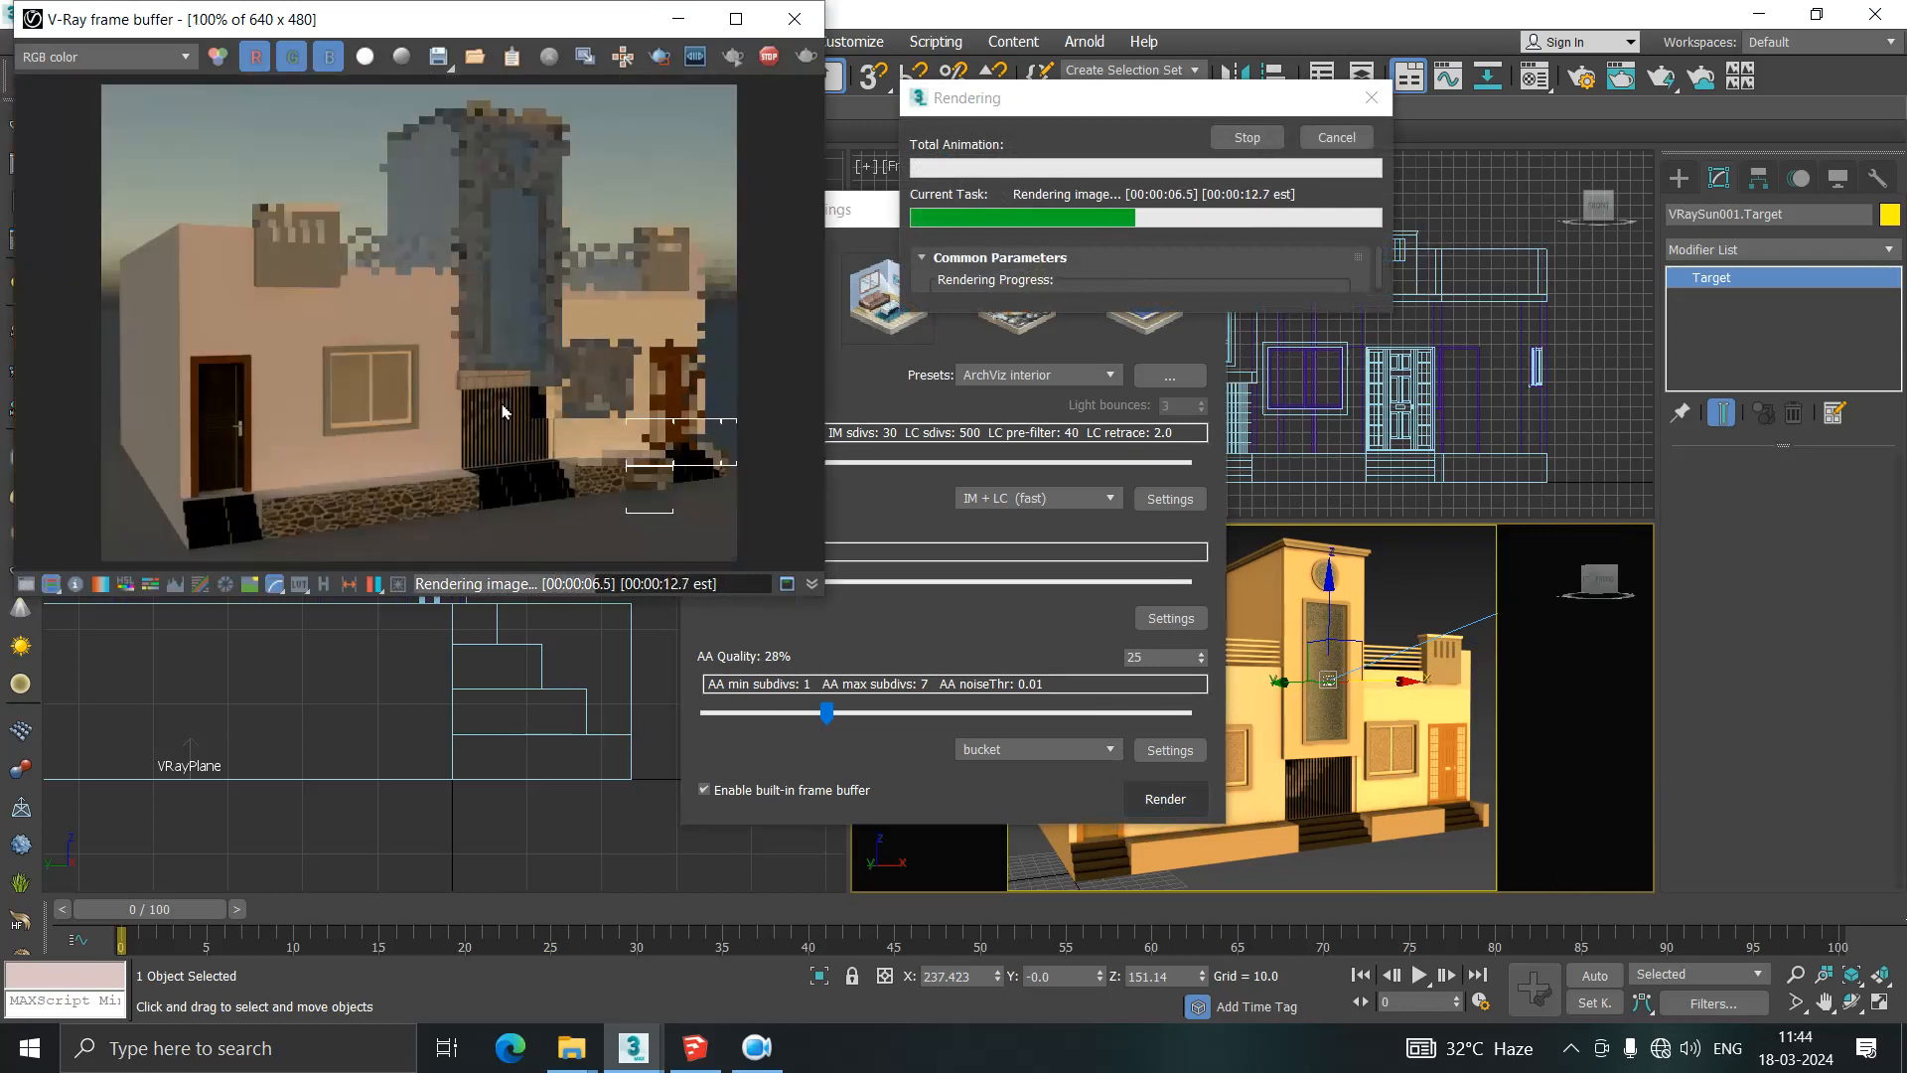
scroll(502, 413, up, 1)
scroll(502, 412, down, 1)
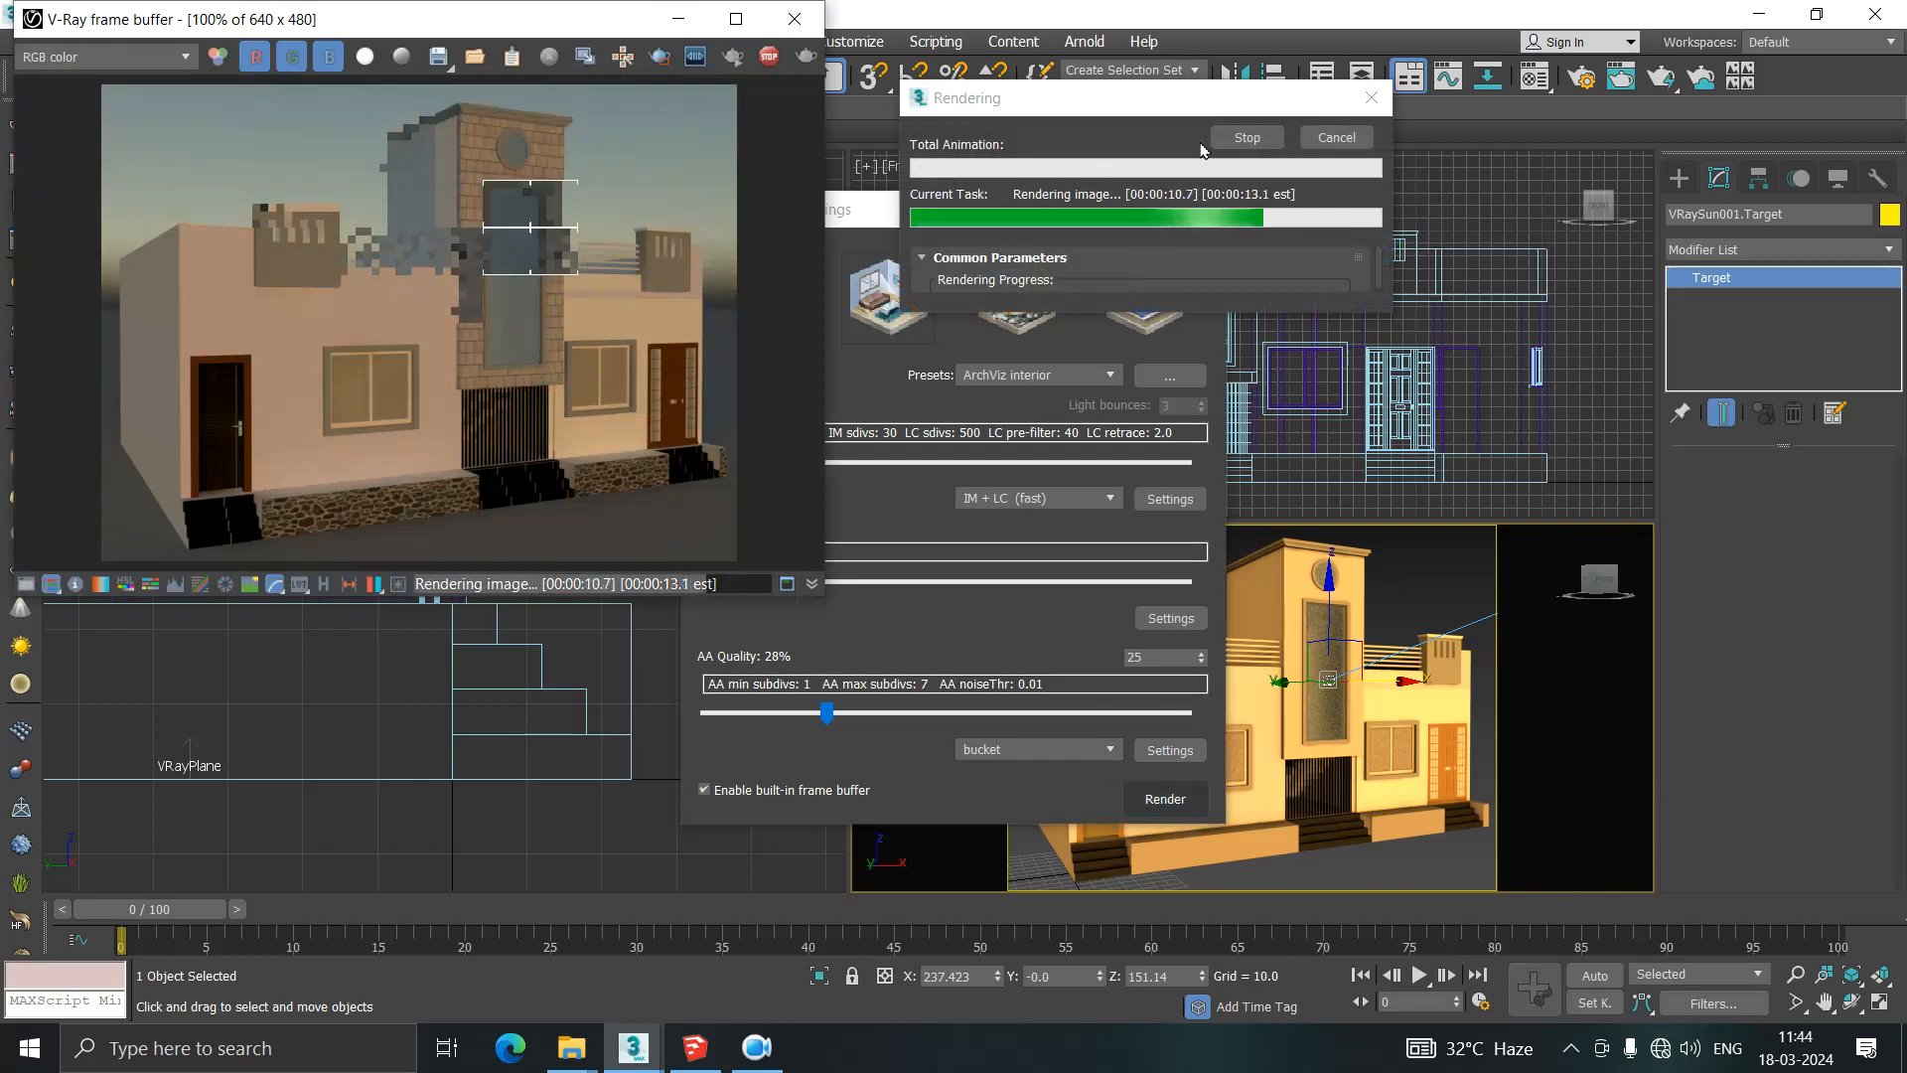
click(797, 19)
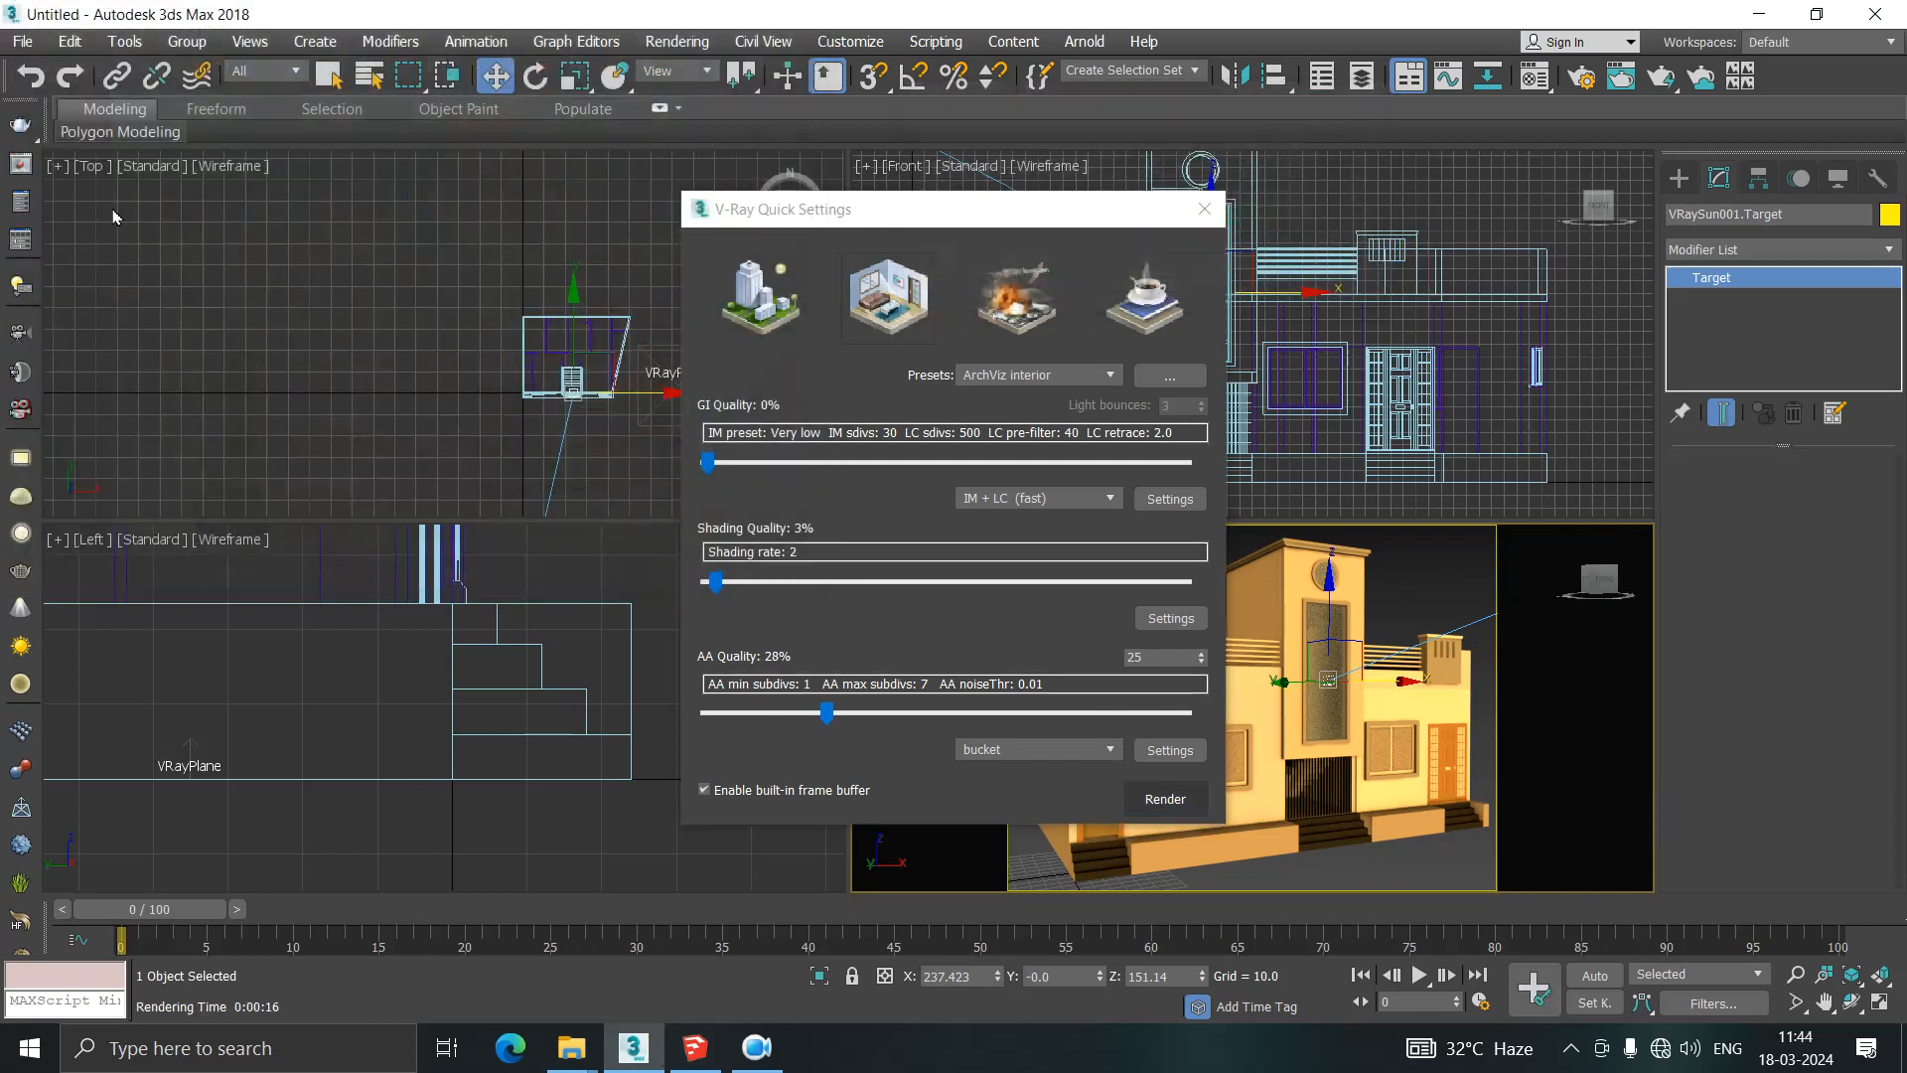
Step: Set the render output size to HDTV (video) at 1920 x 1080 in Render Setup
click(25, 207)
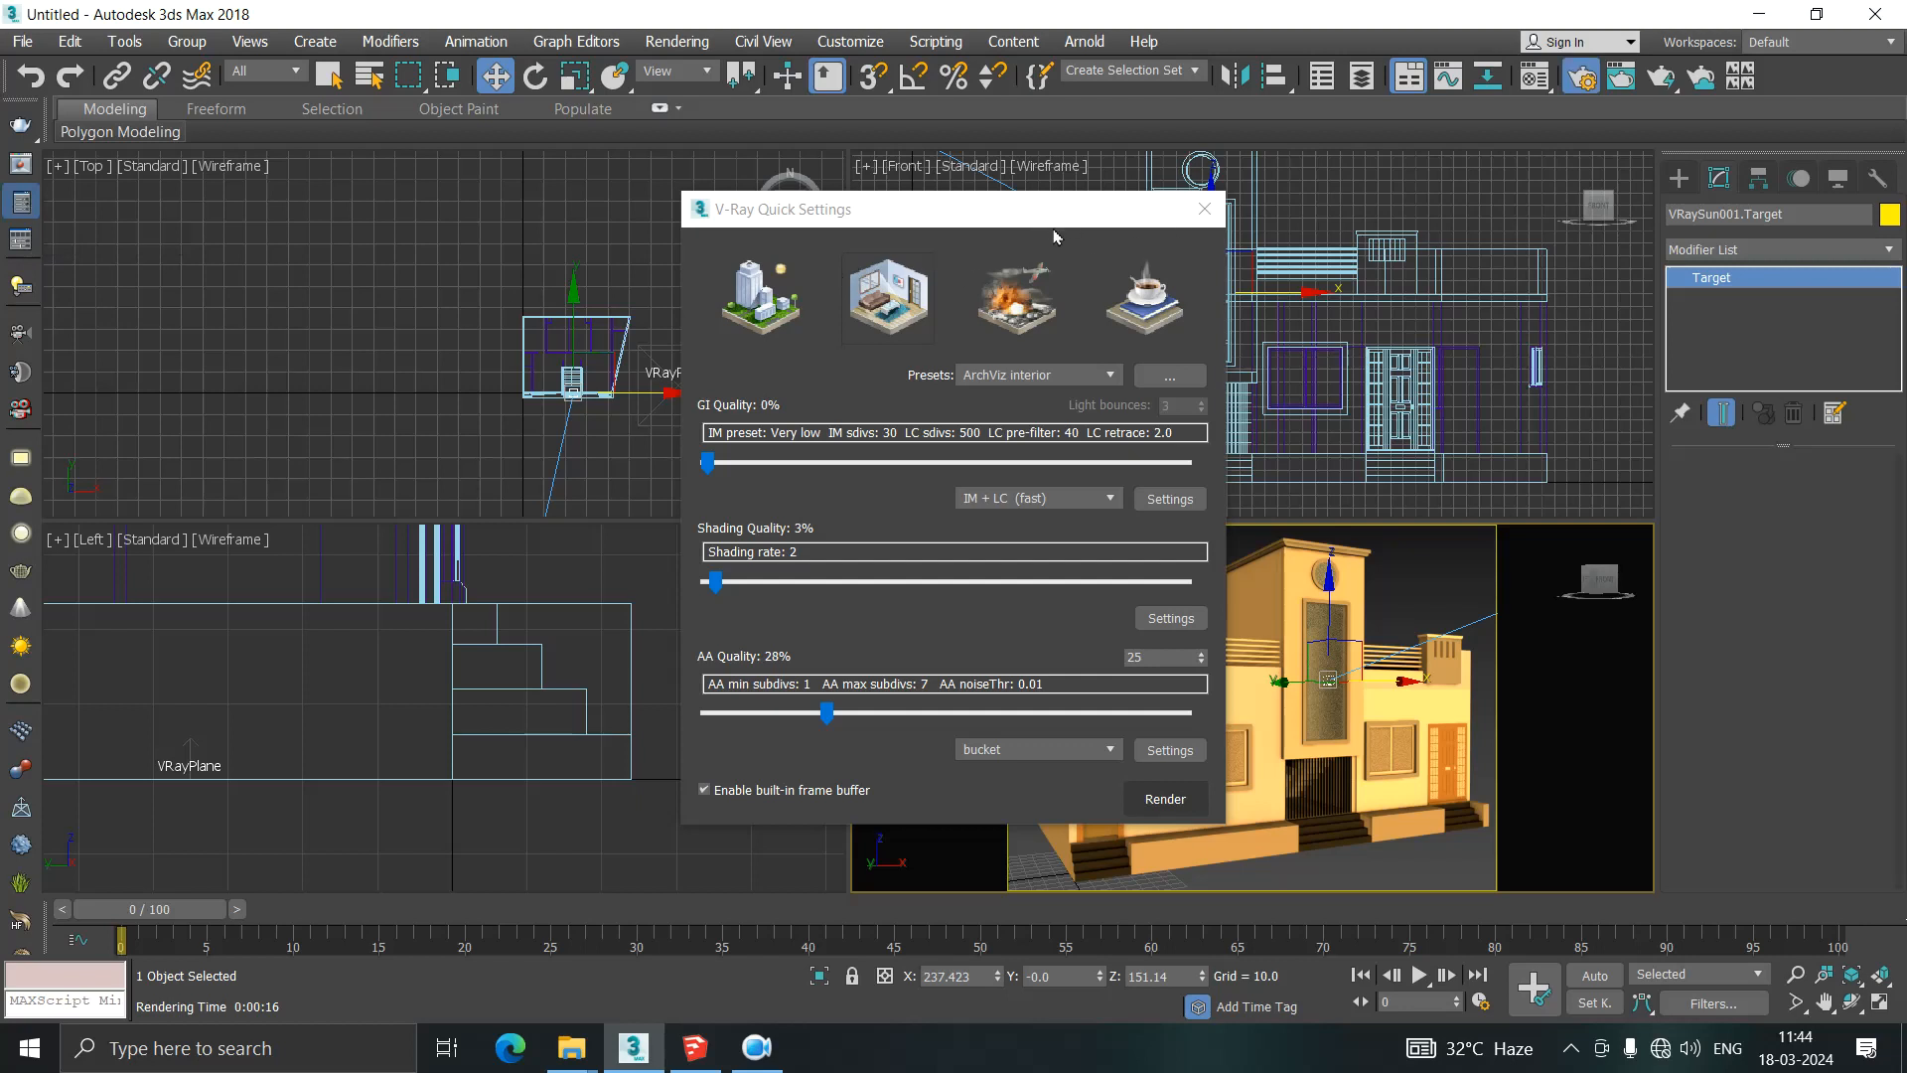
click(1582, 78)
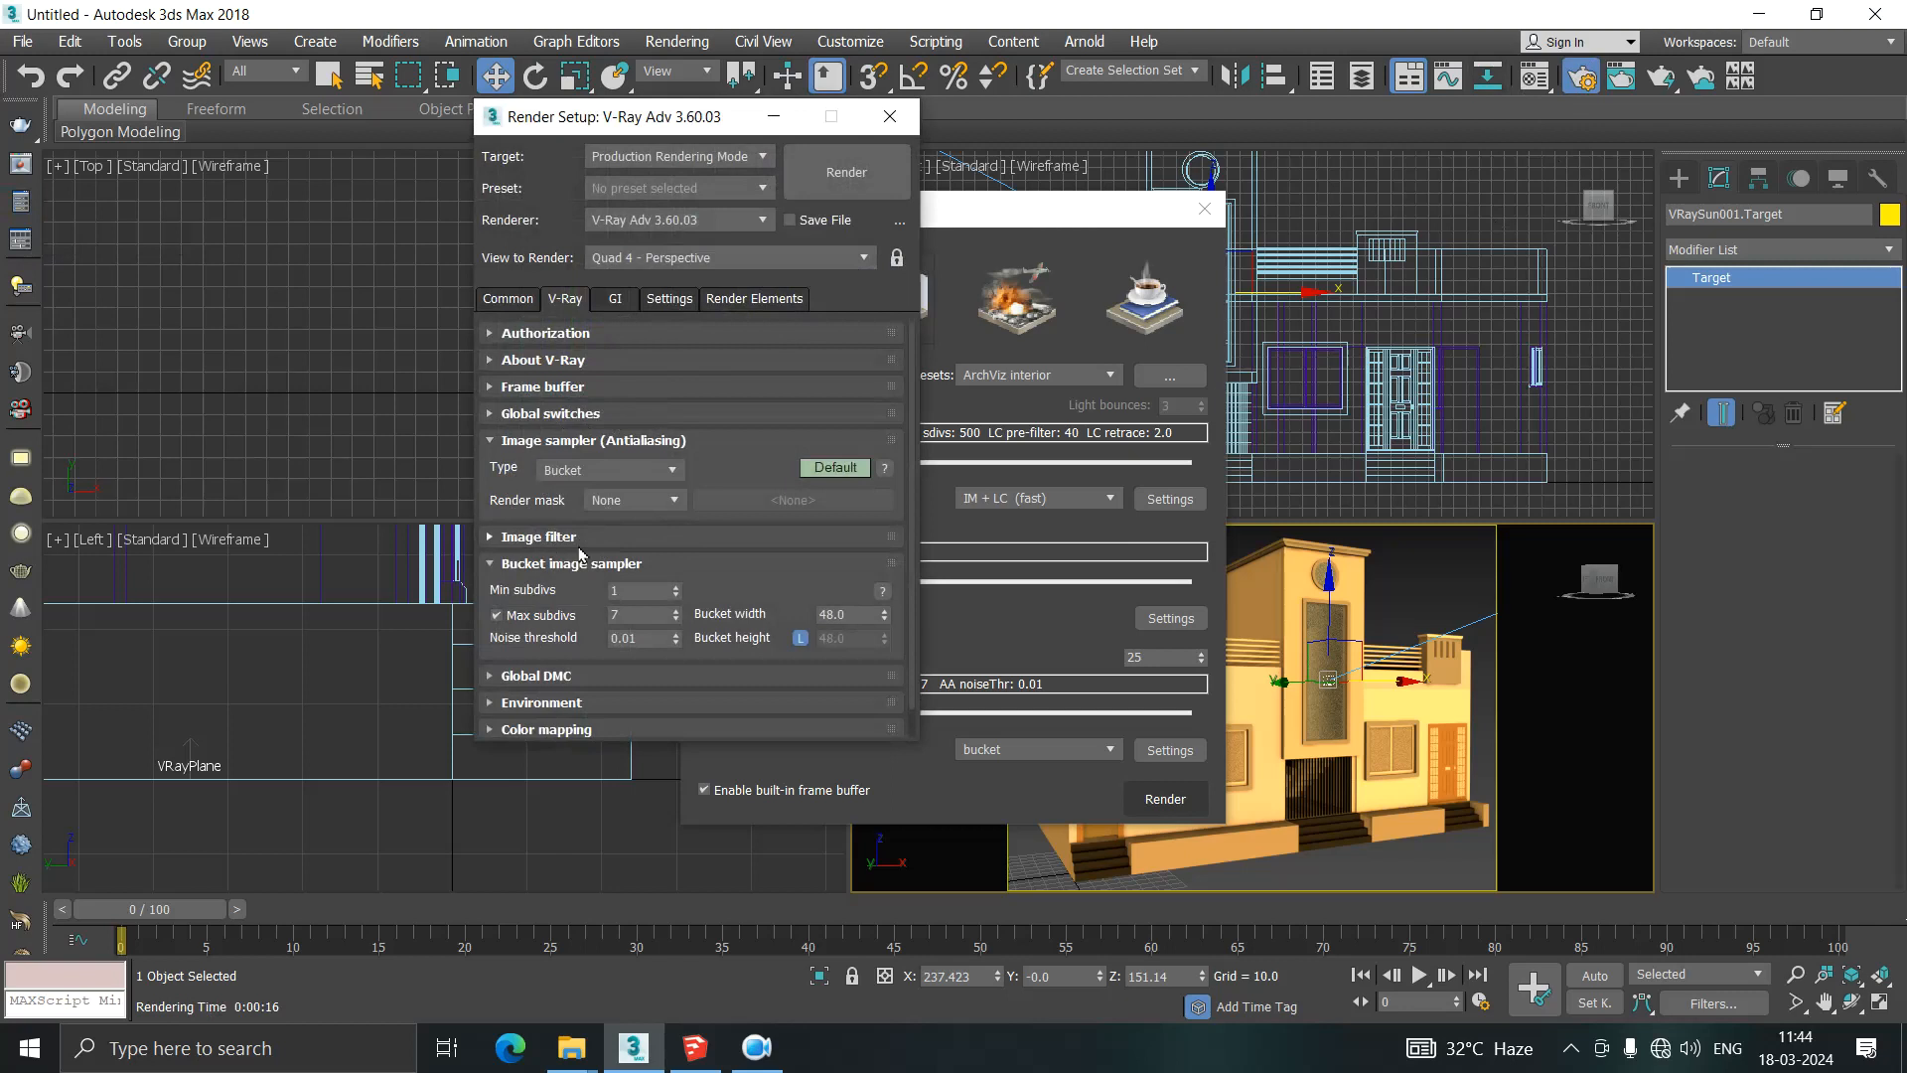
click(510, 301)
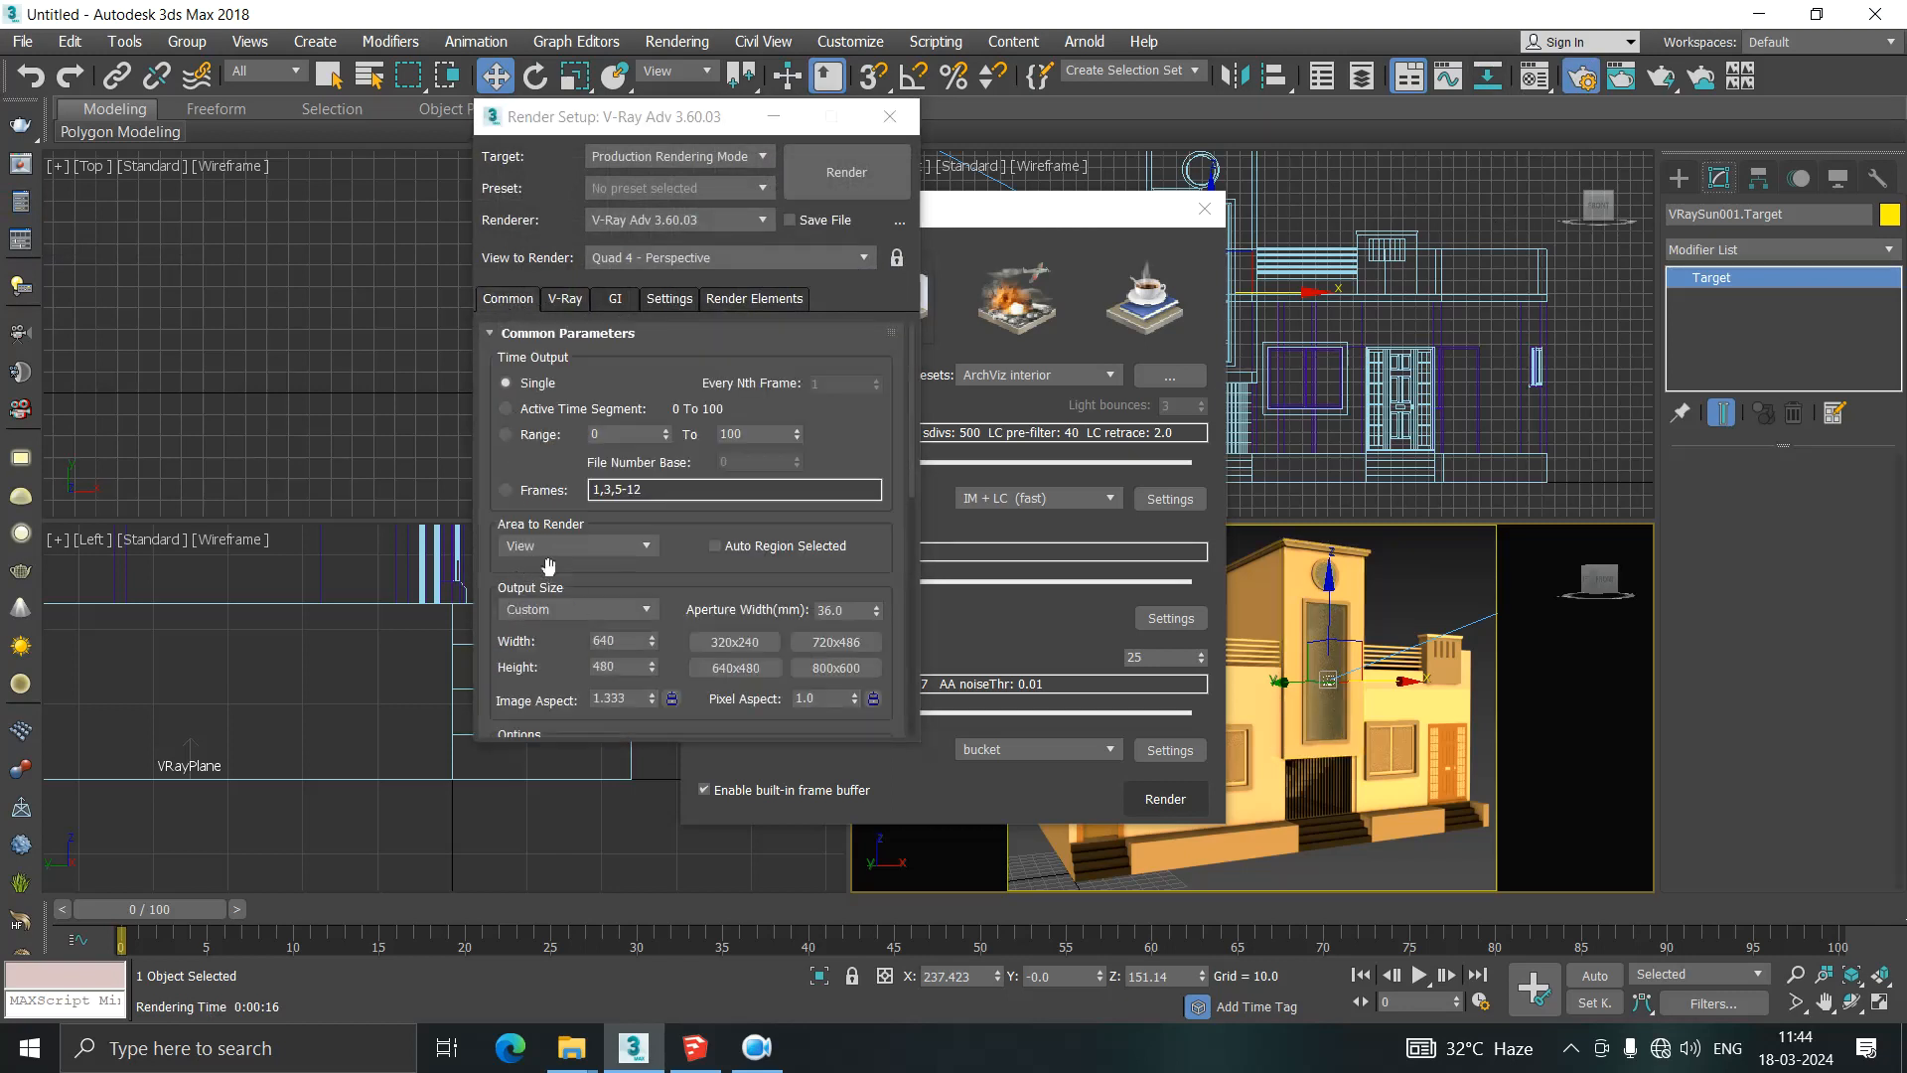
click(582, 612)
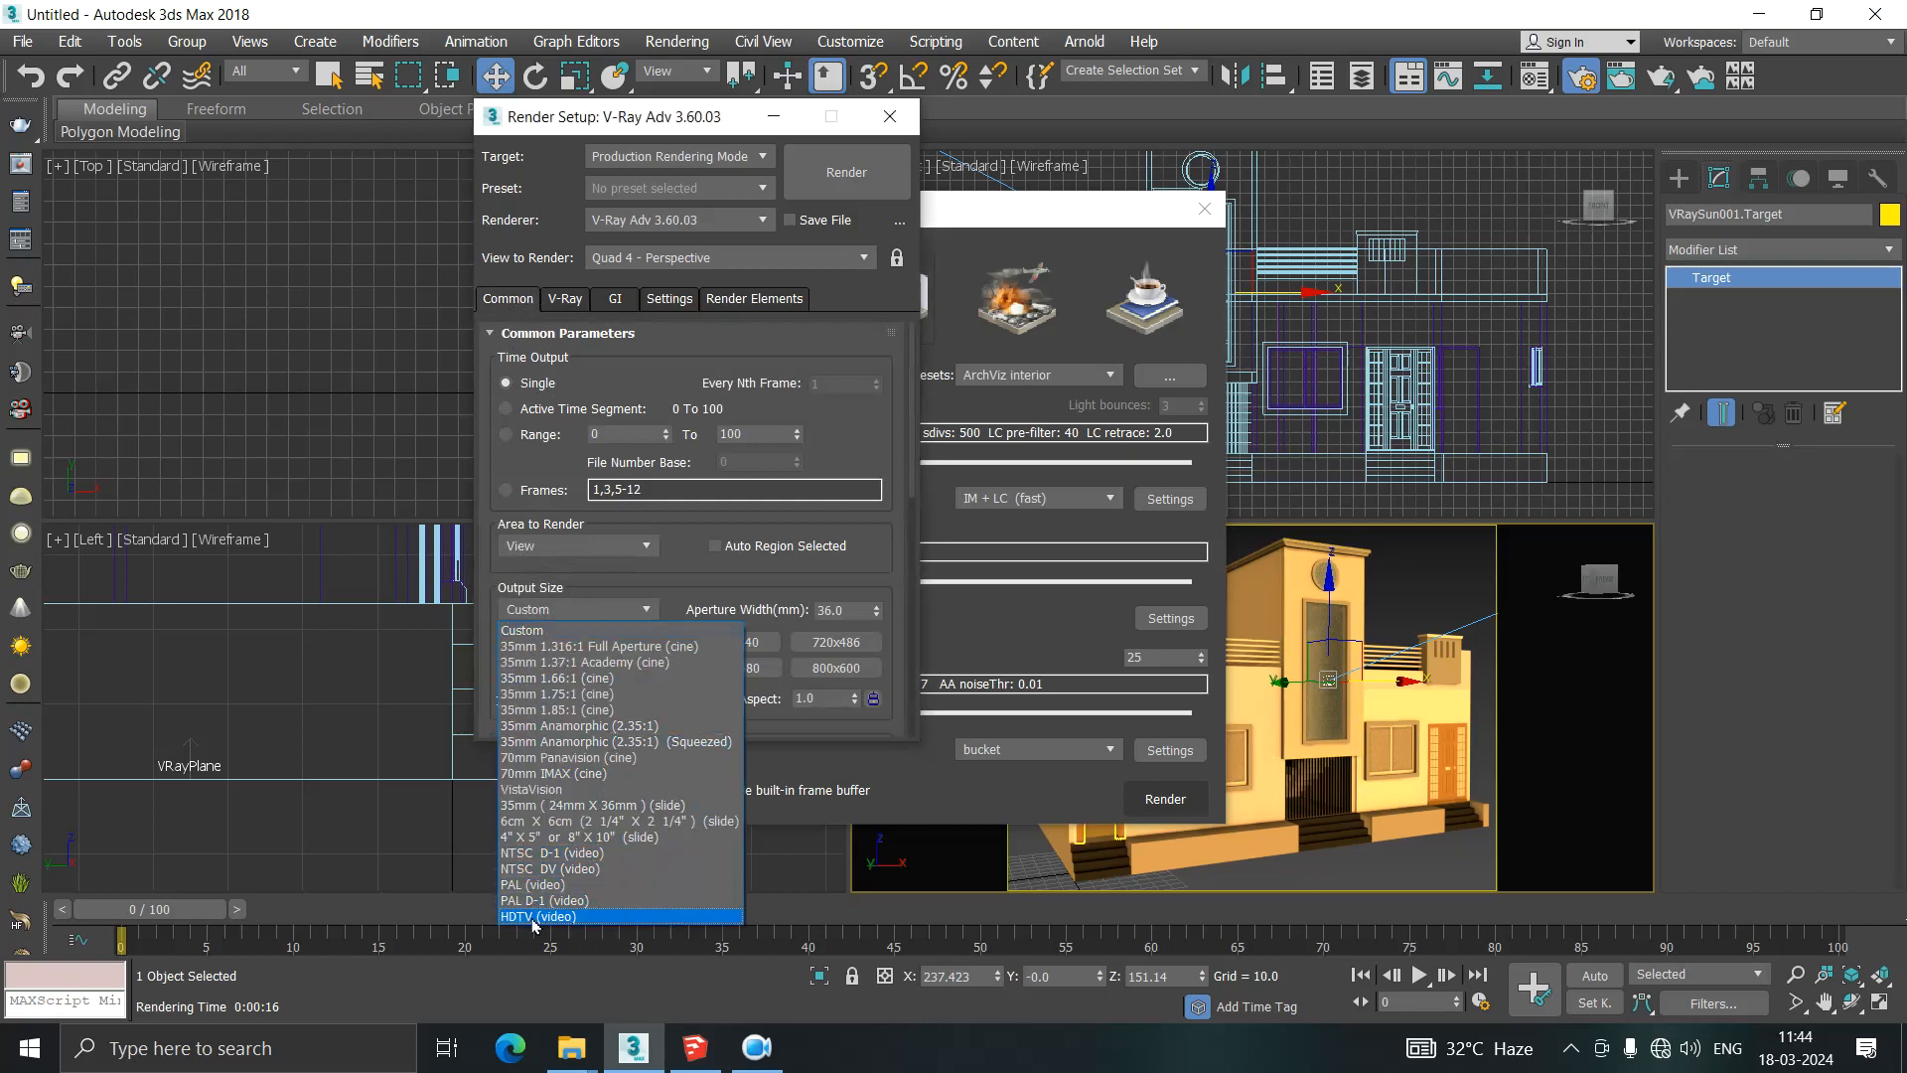
click(535, 916)
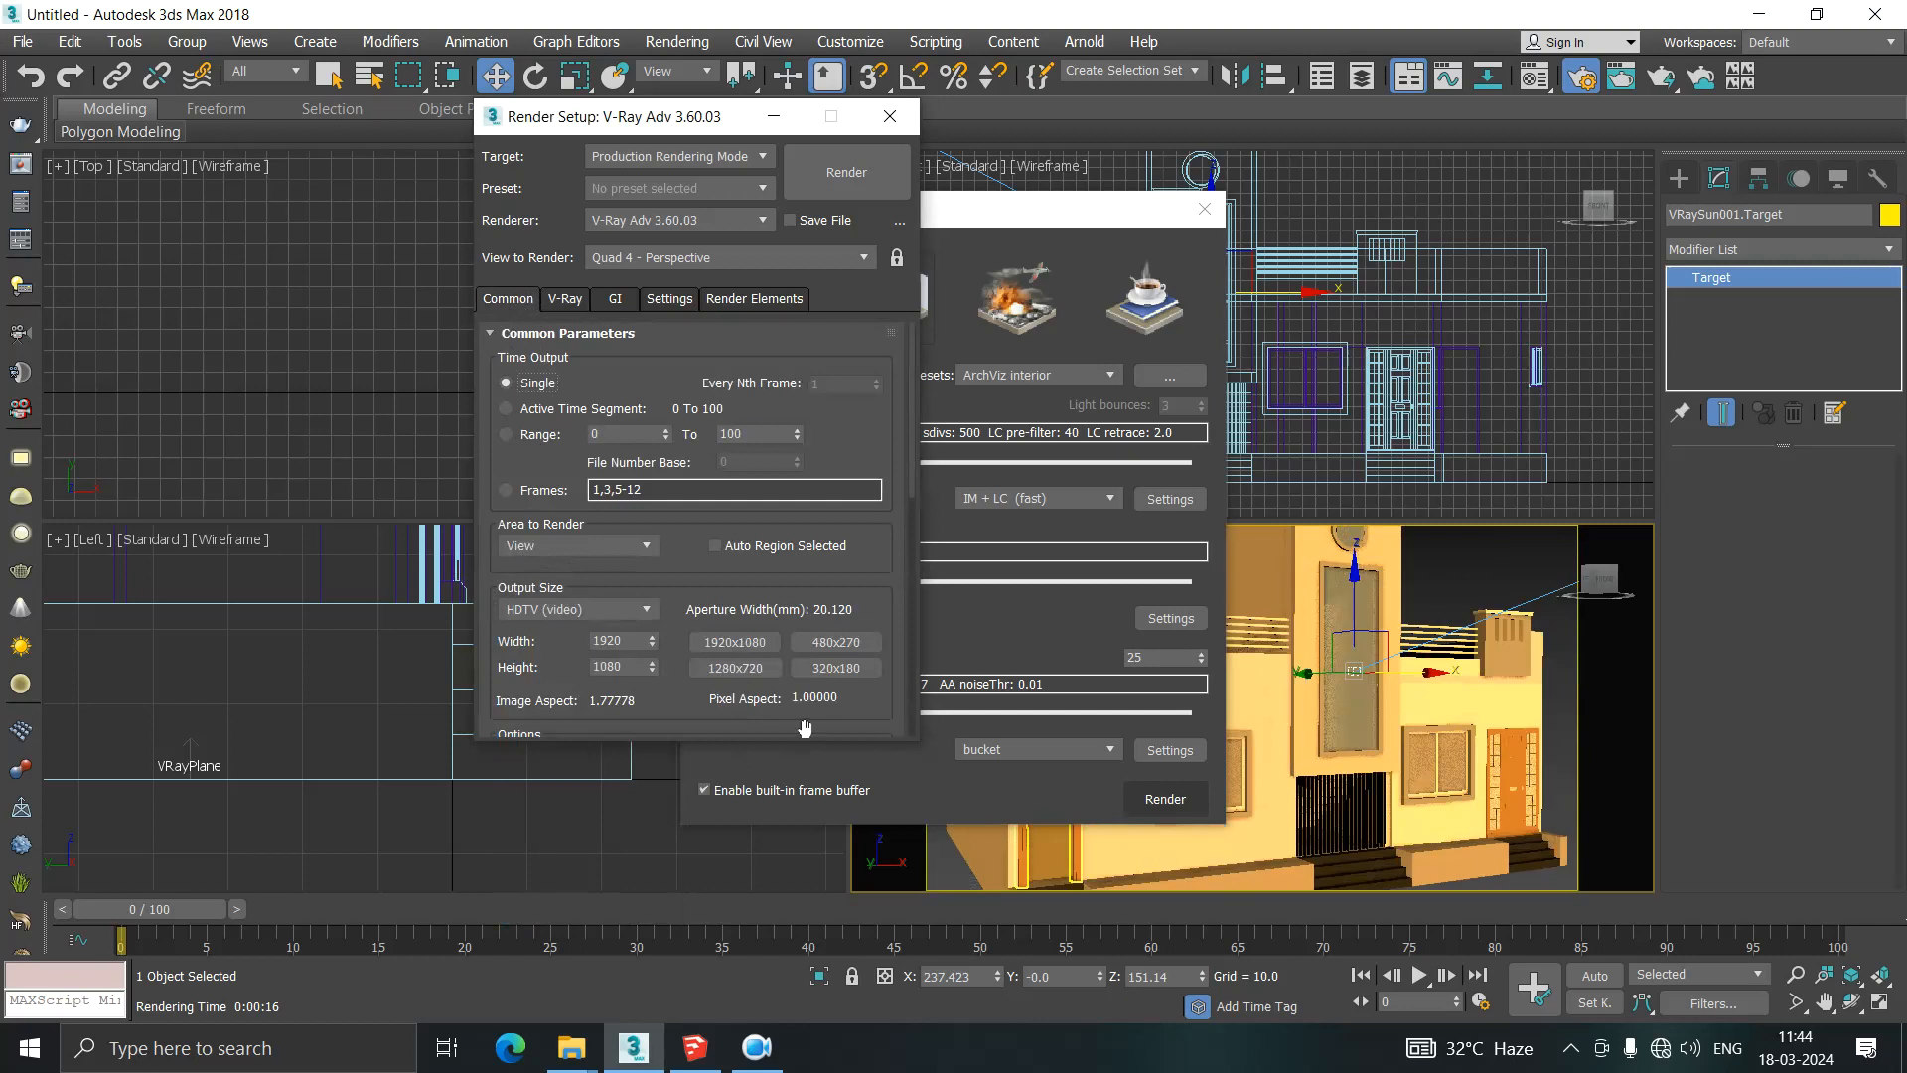
Step: Apply the 1920x1080 output size preset and close Render Setup and V-Ray Quick Settings
click(739, 643)
click(1204, 207)
click(902, 121)
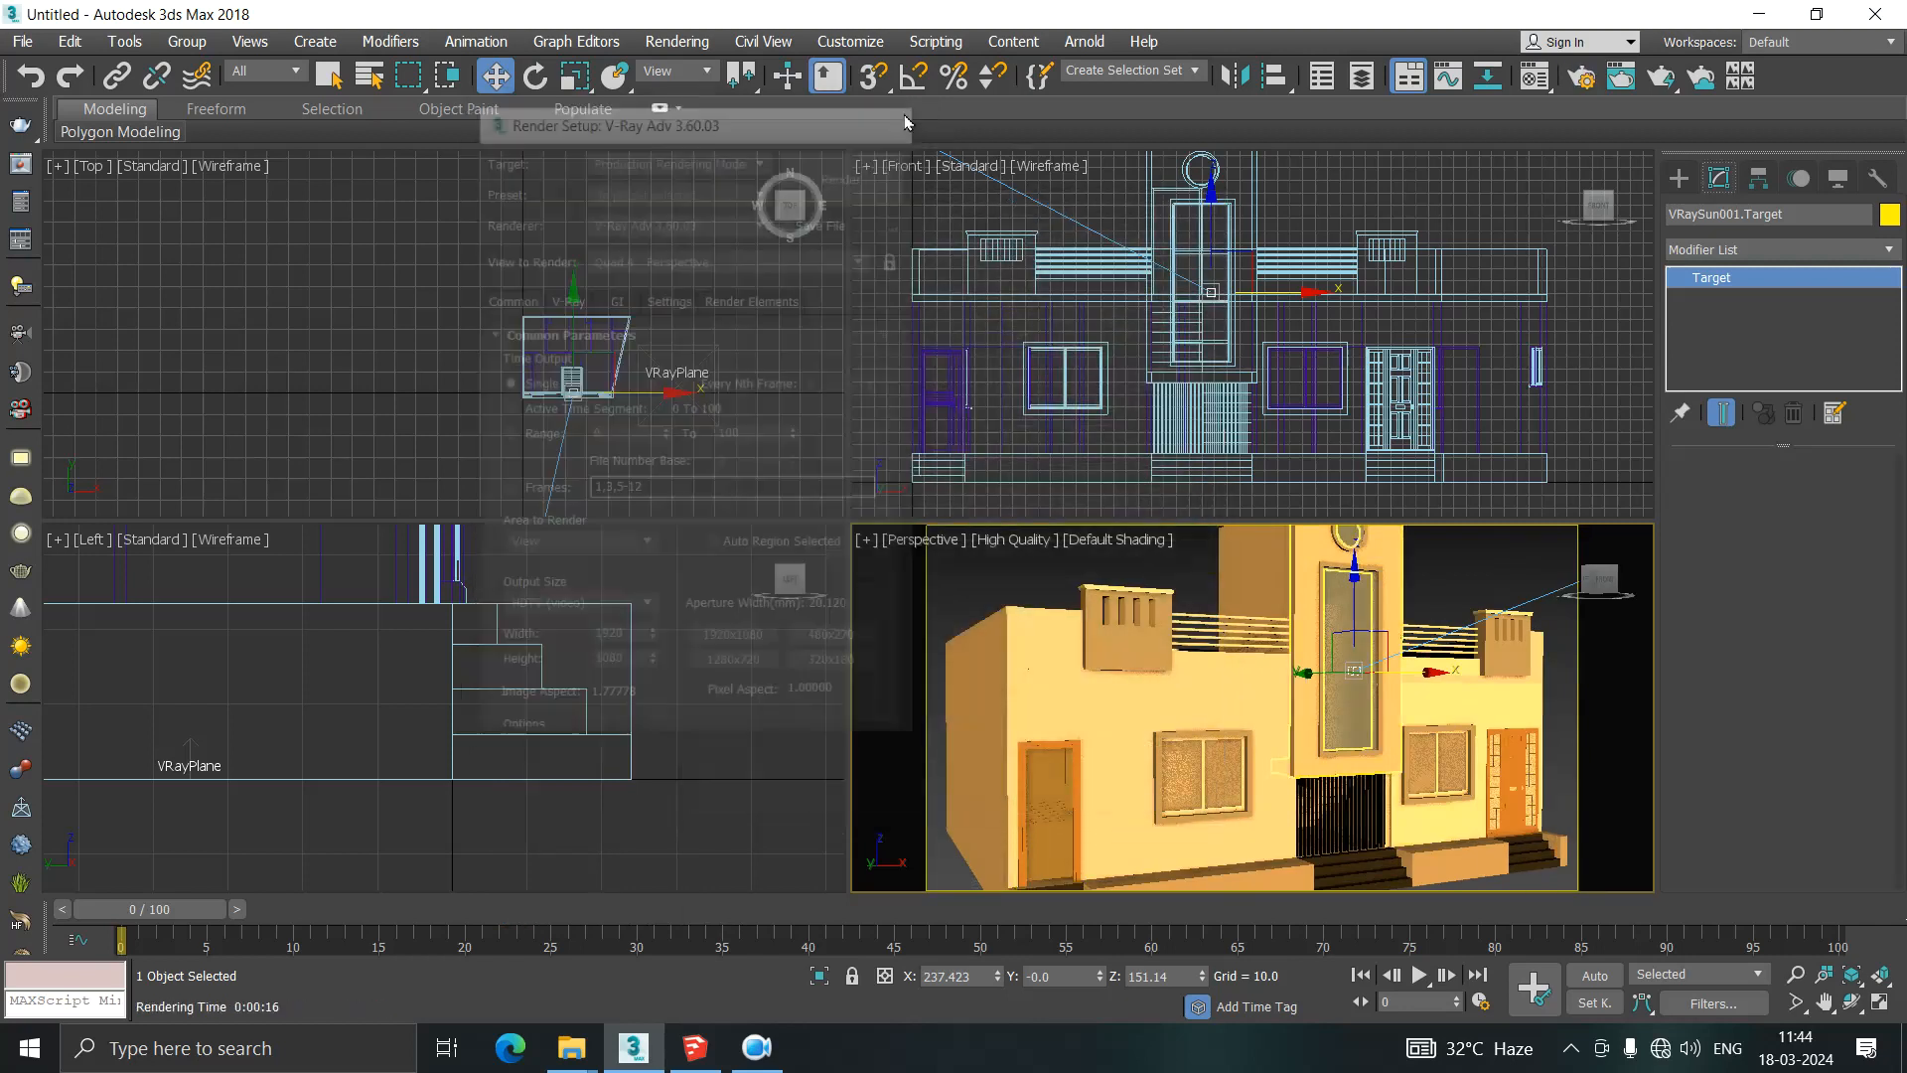
Step: Select the V-Ray sun in the top view and set its intensity multiplier to 0.01
middle_drag(590, 369, 545, 249)
scroll(543, 246, down, 5)
scroll(544, 246, down, 6)
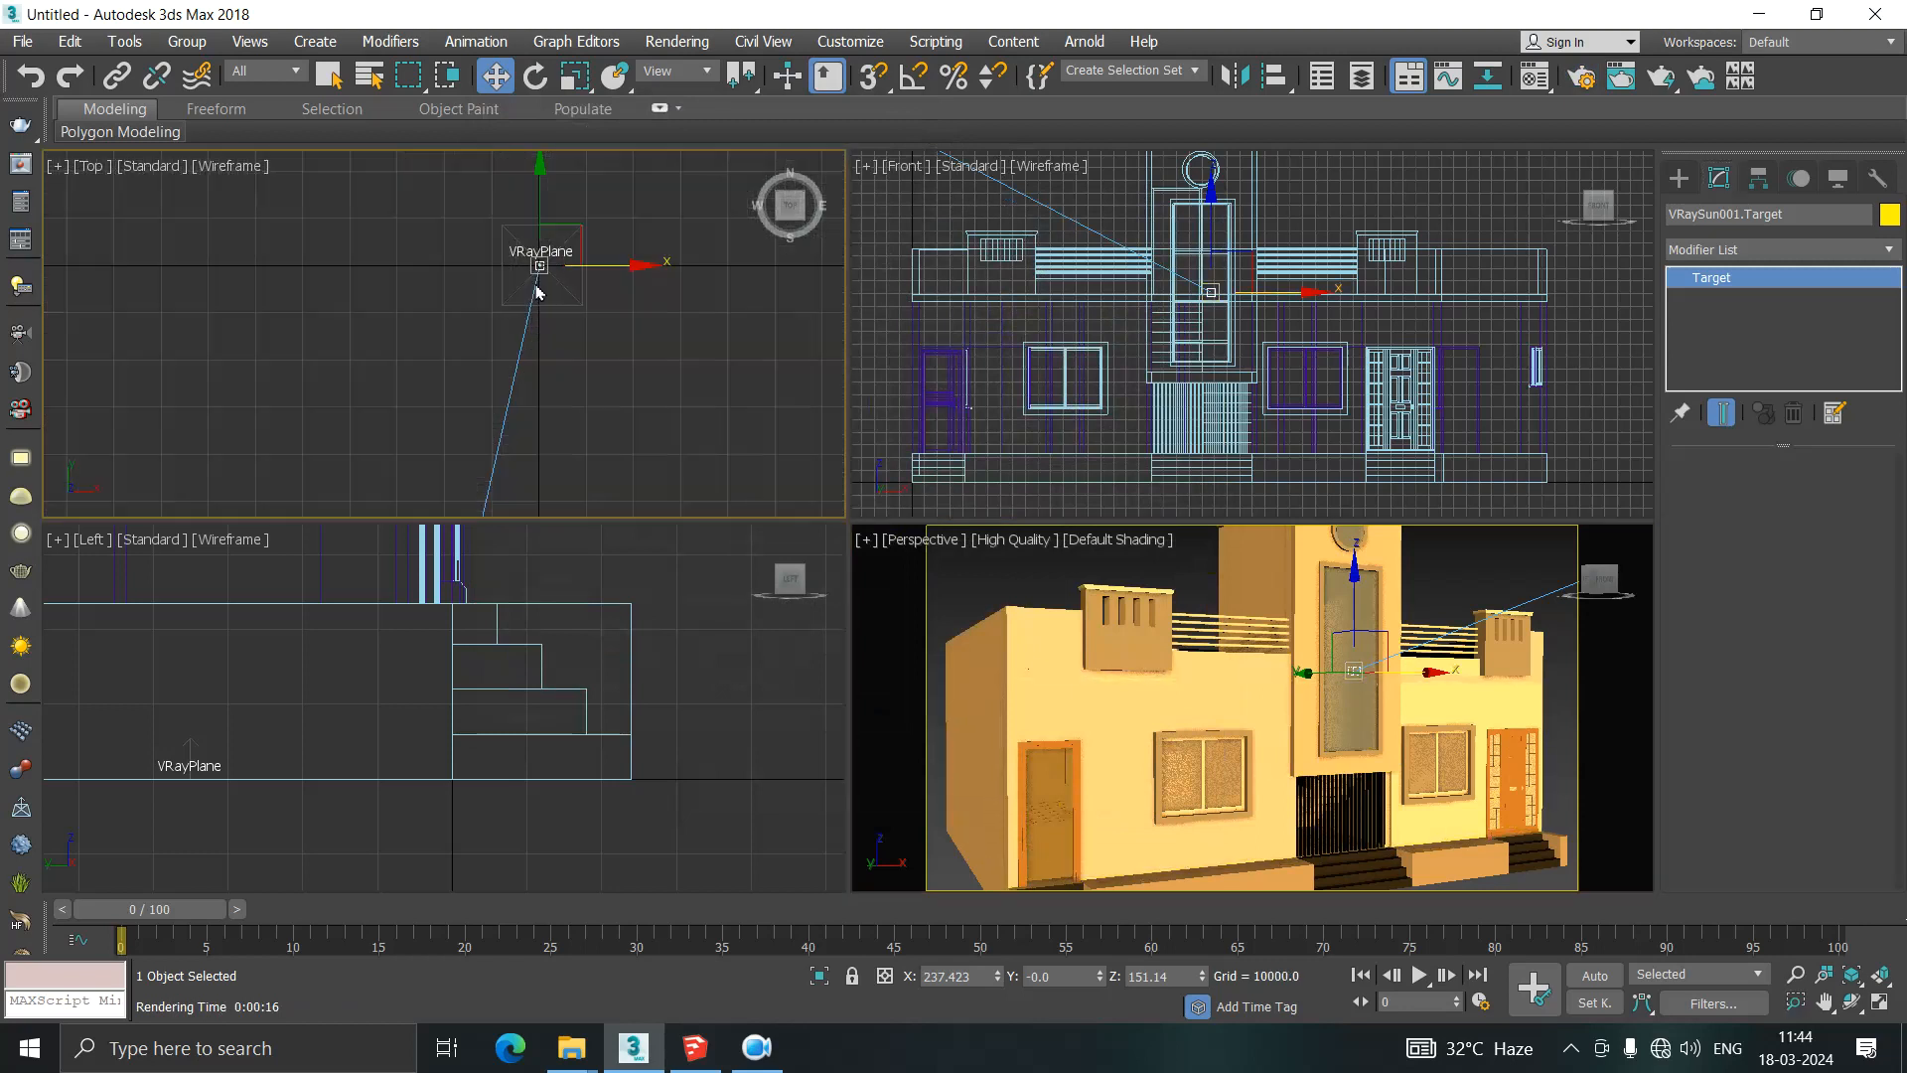
click(497, 438)
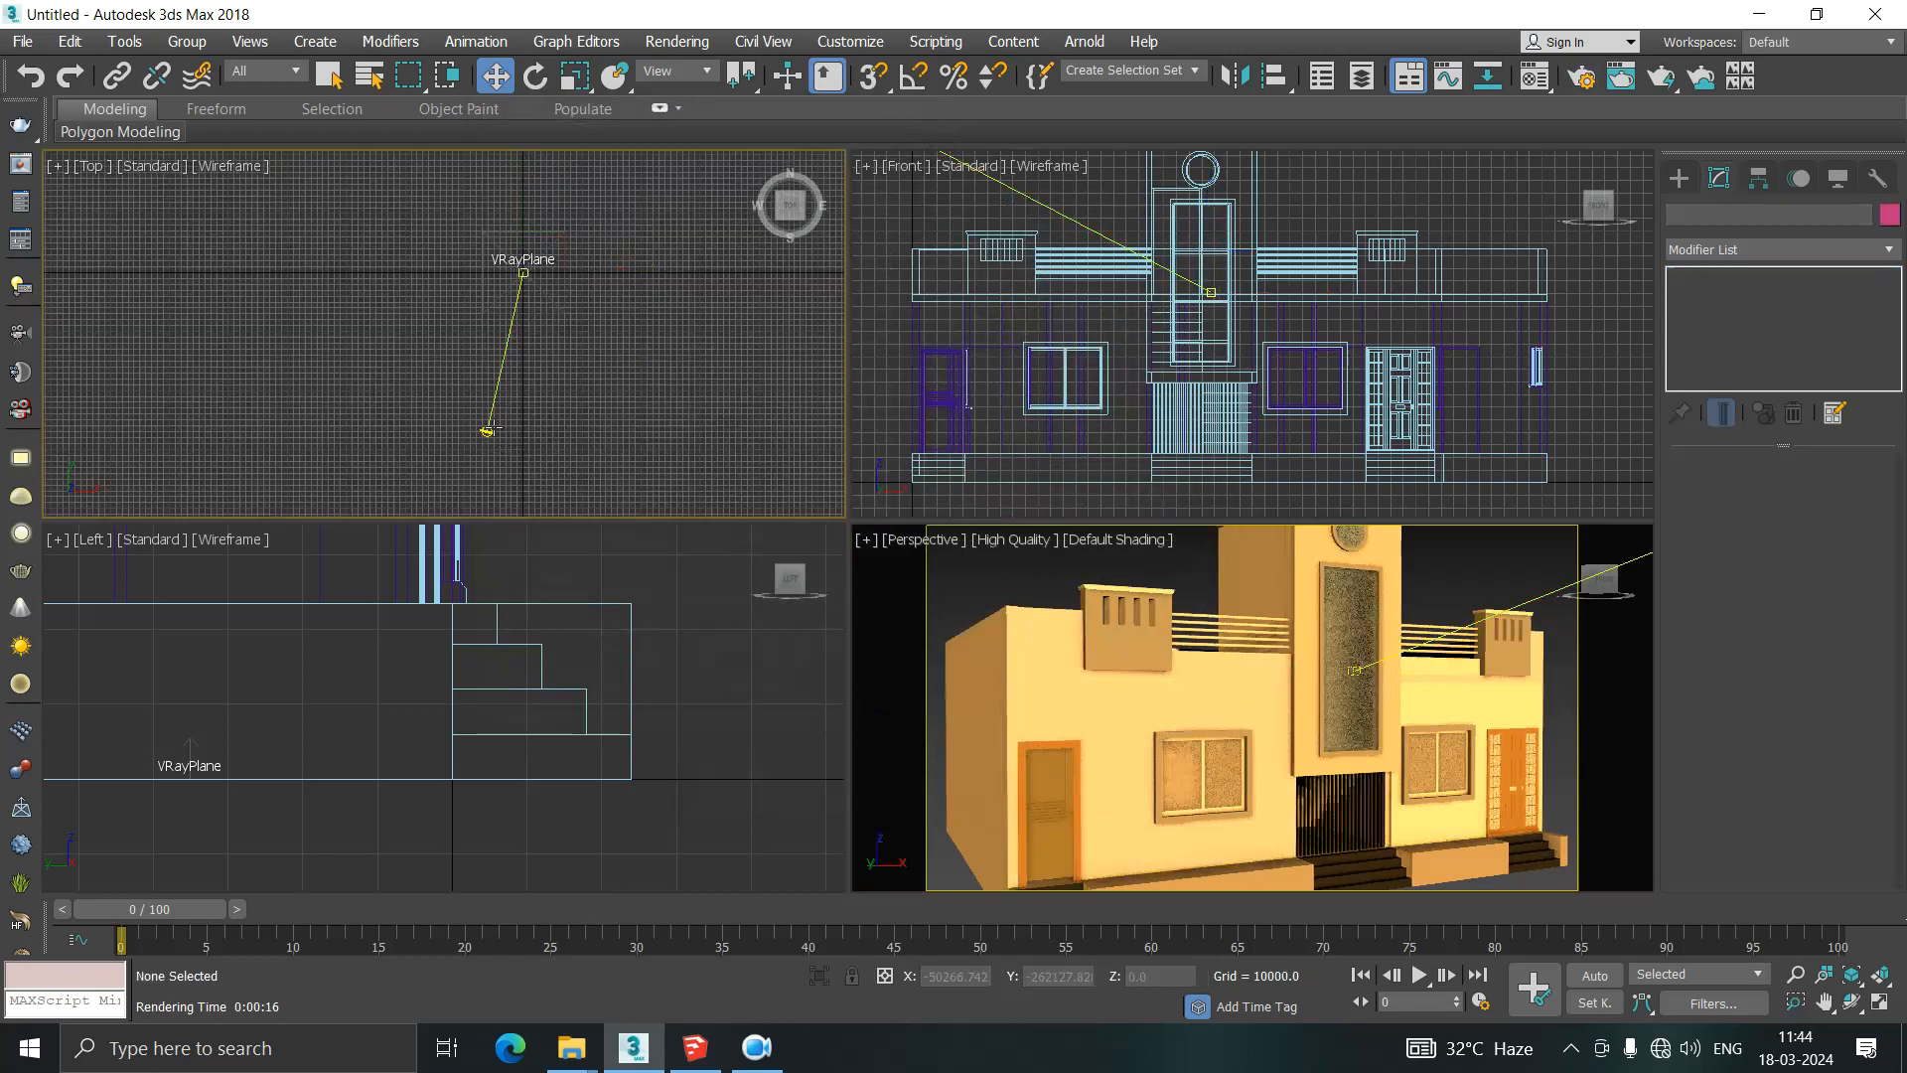
click(486, 431)
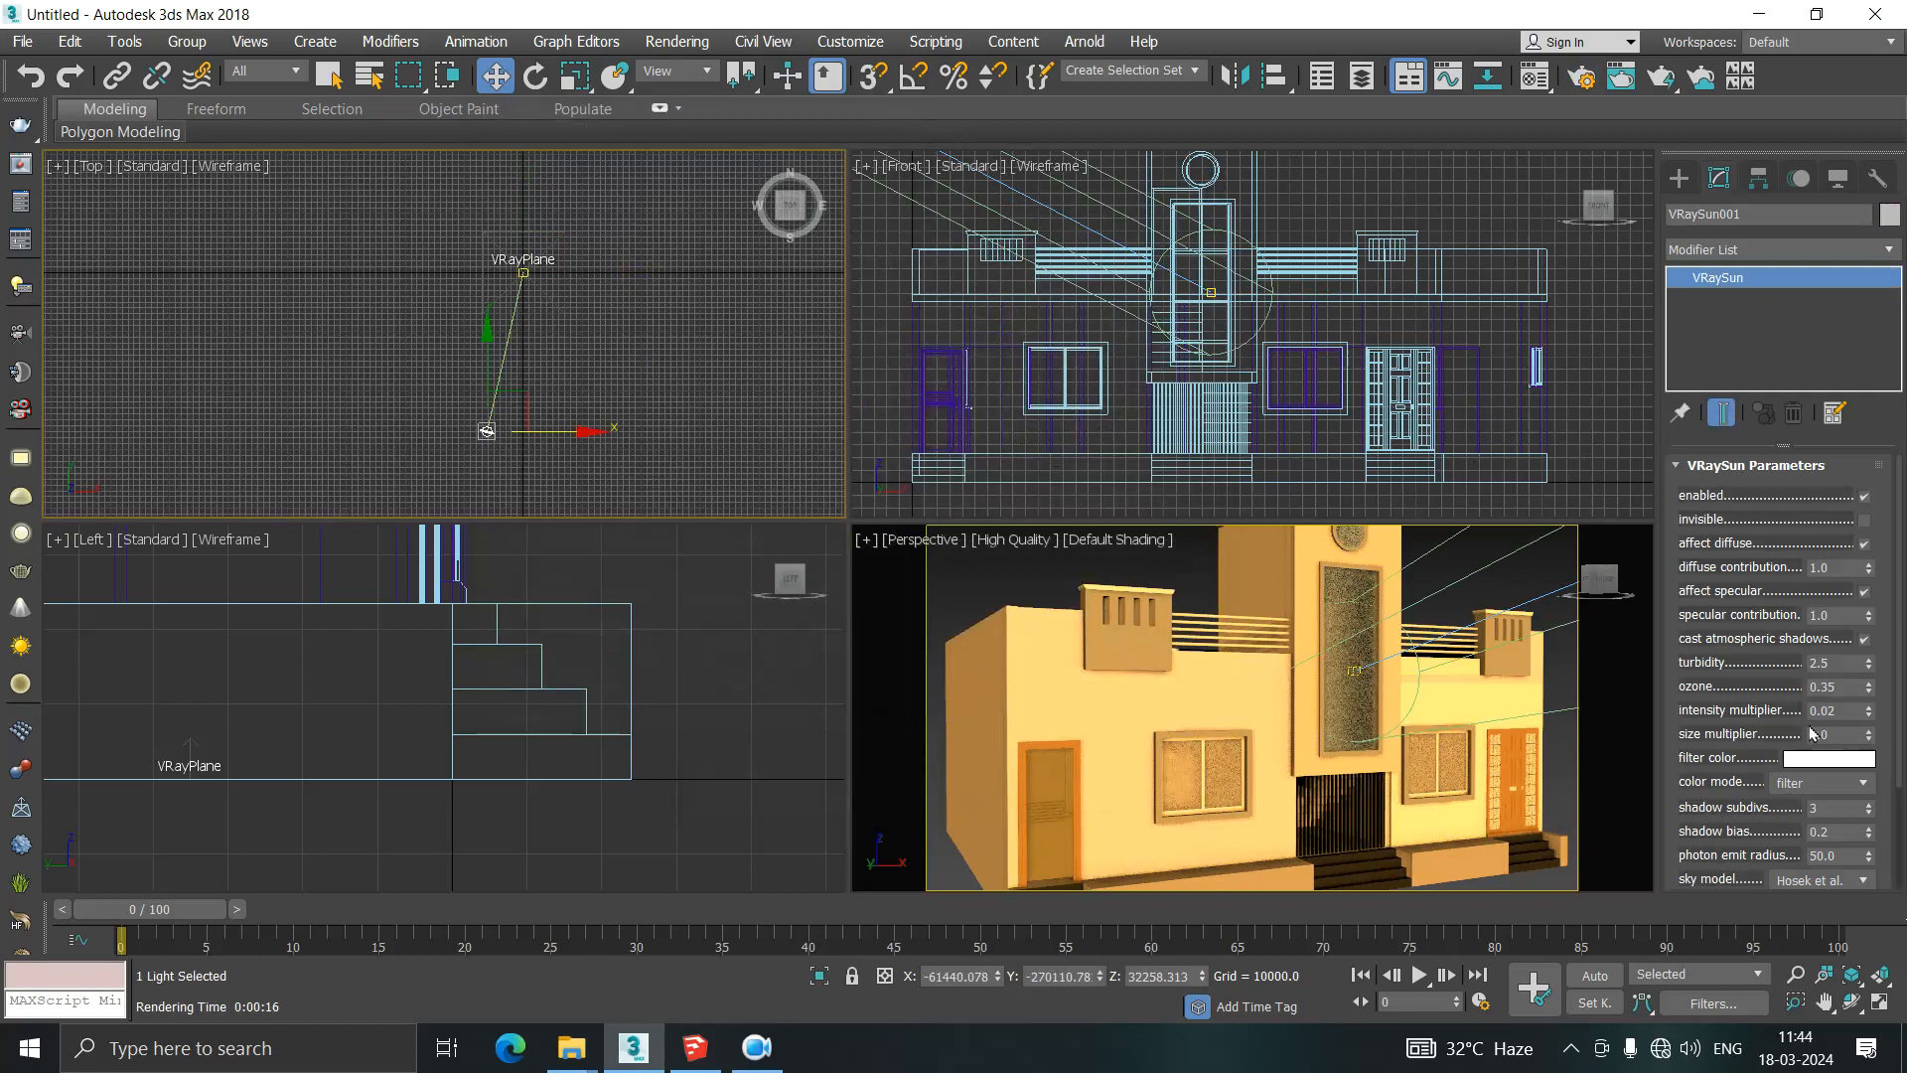
double_click(1828, 711)
click(1844, 689)
Step: Start a test render of the perspective view from V-Ray Quick Settings, stop it during the prepass and close the render windows
click(22, 201)
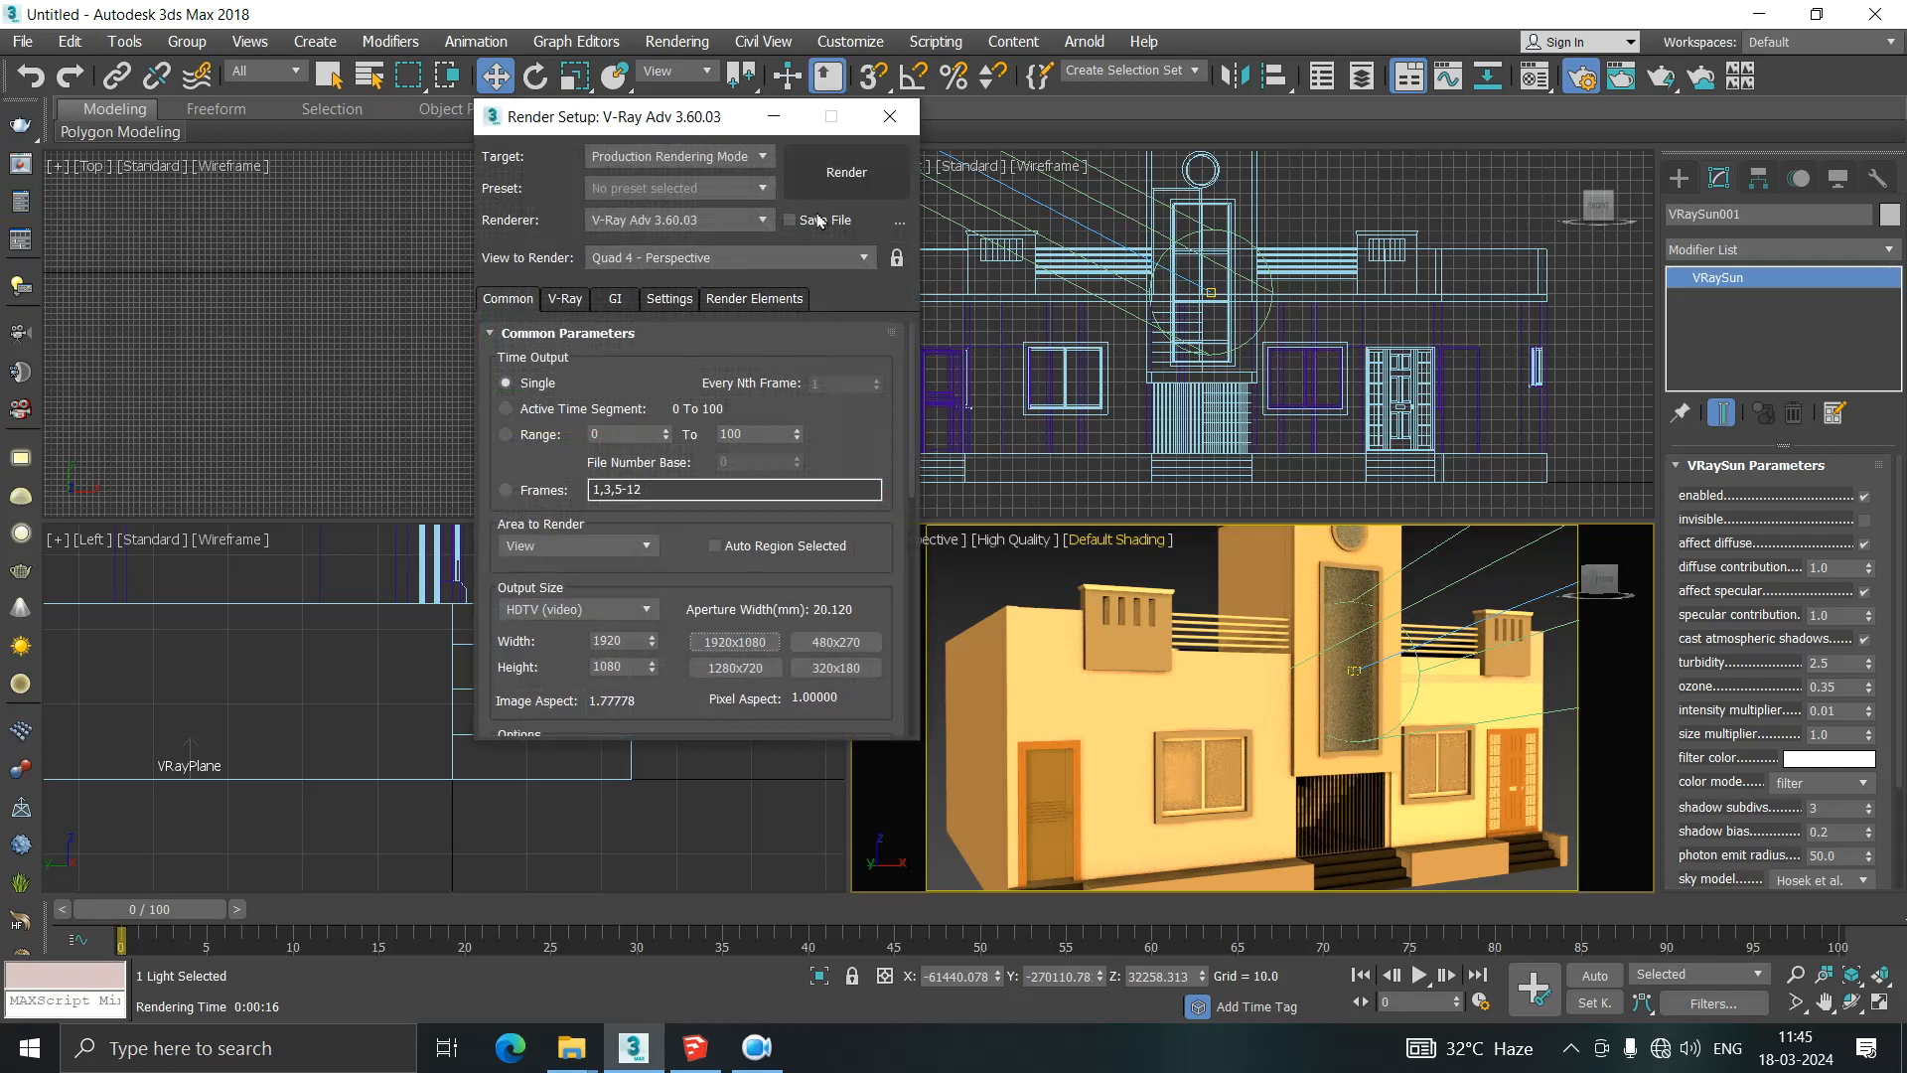
click(889, 116)
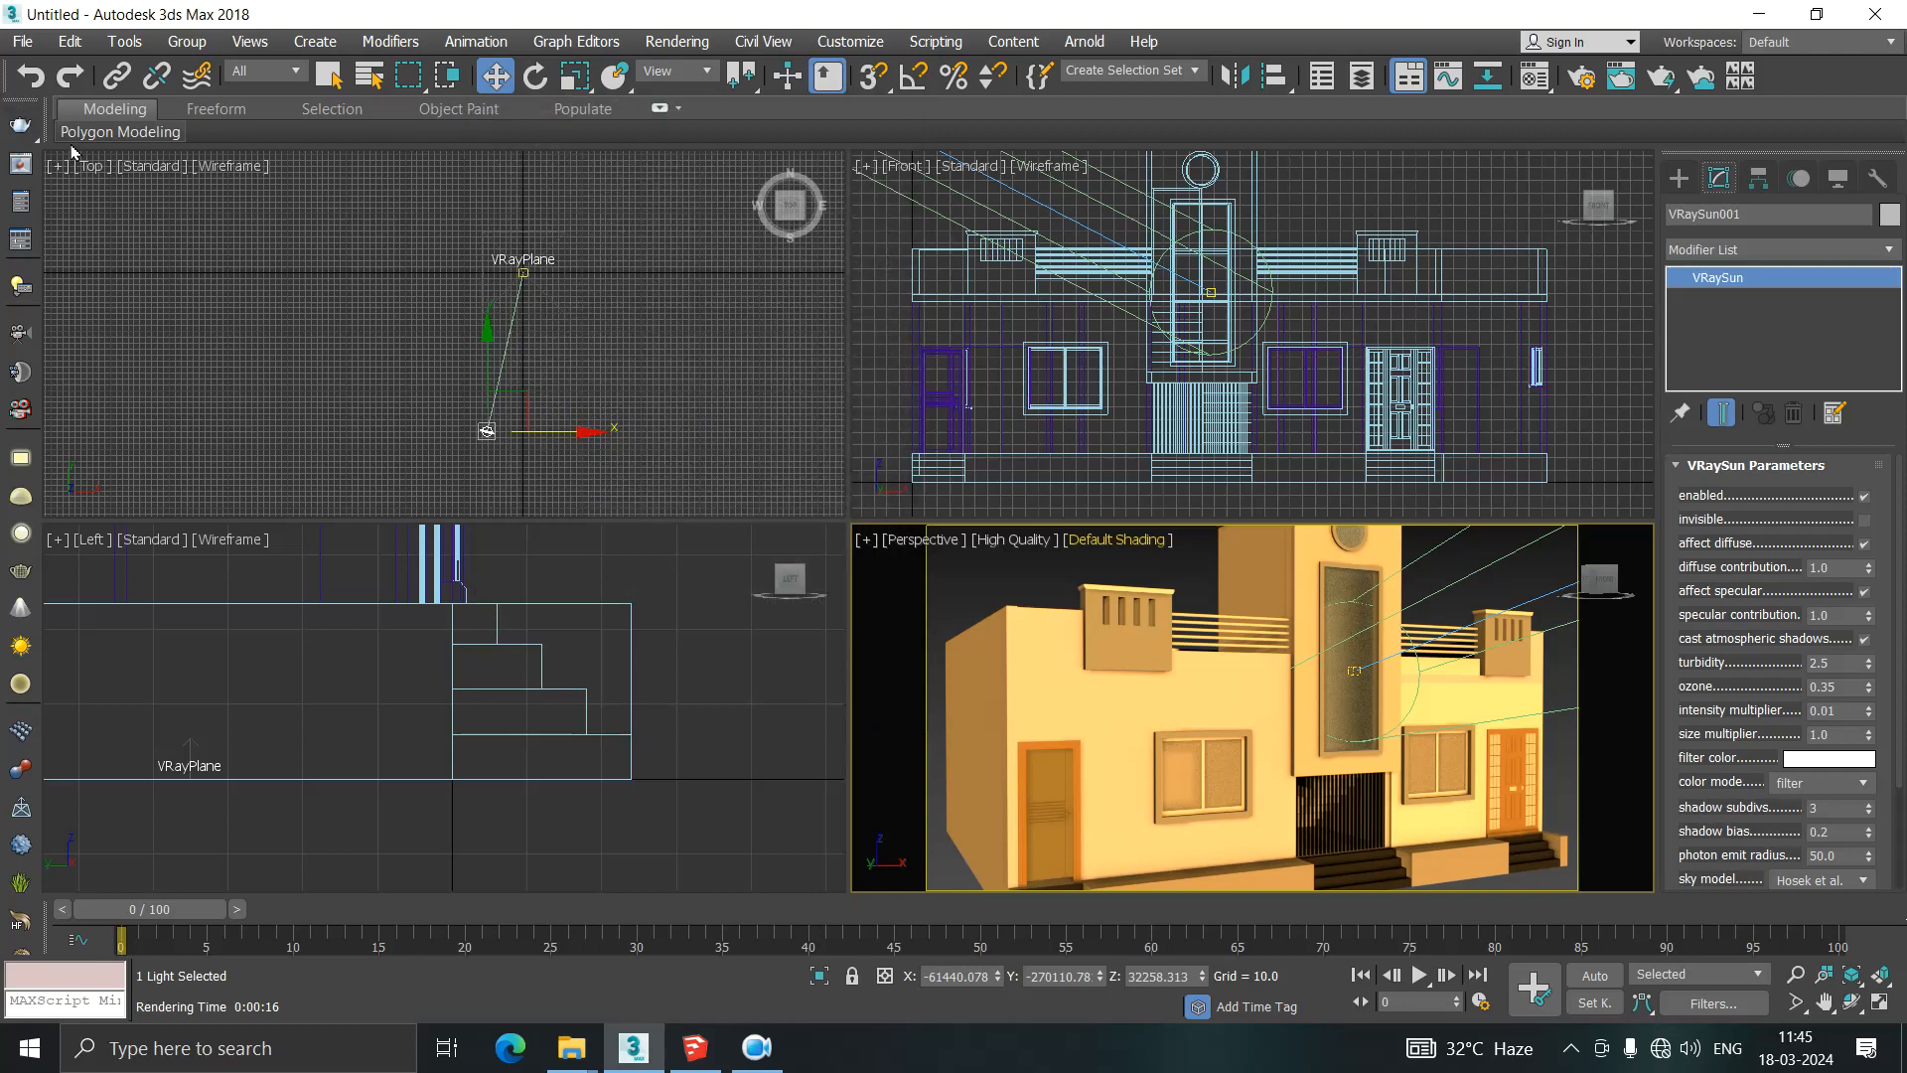
click(19, 240)
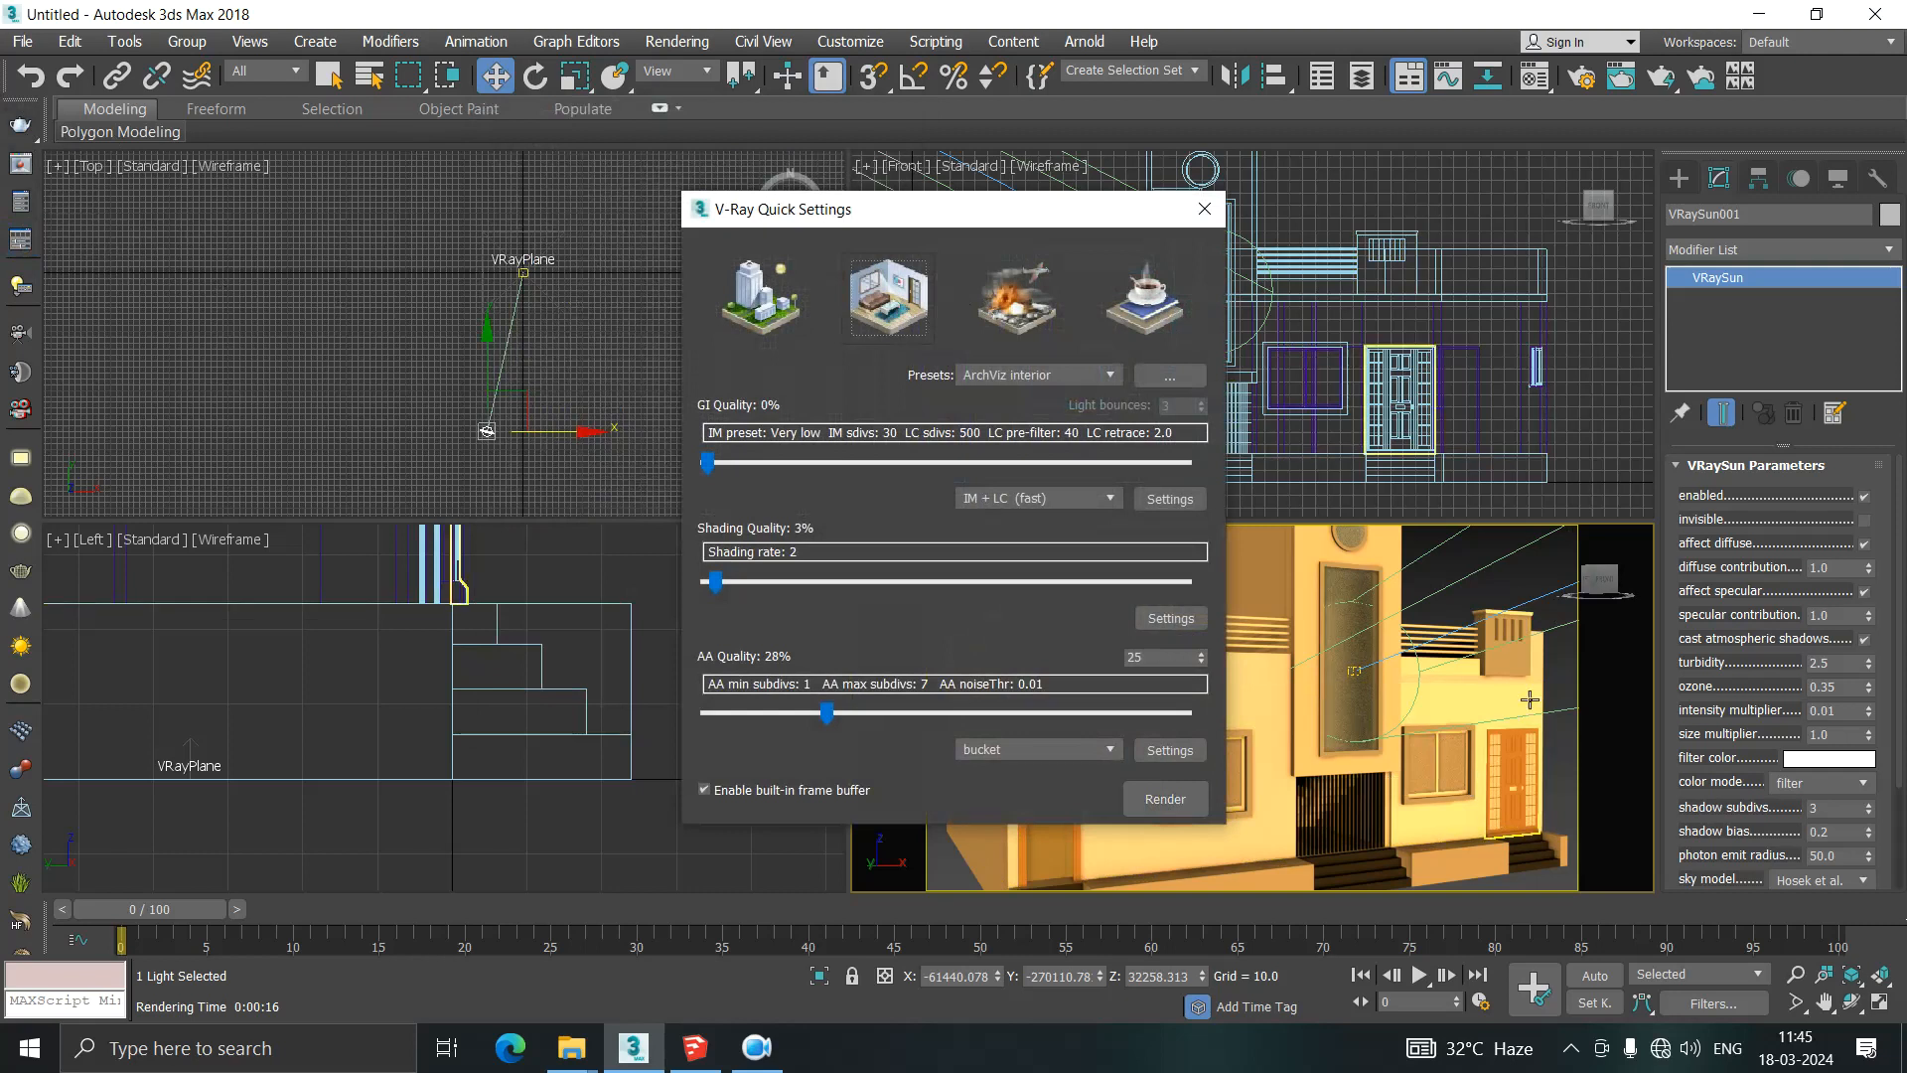
click(1156, 798)
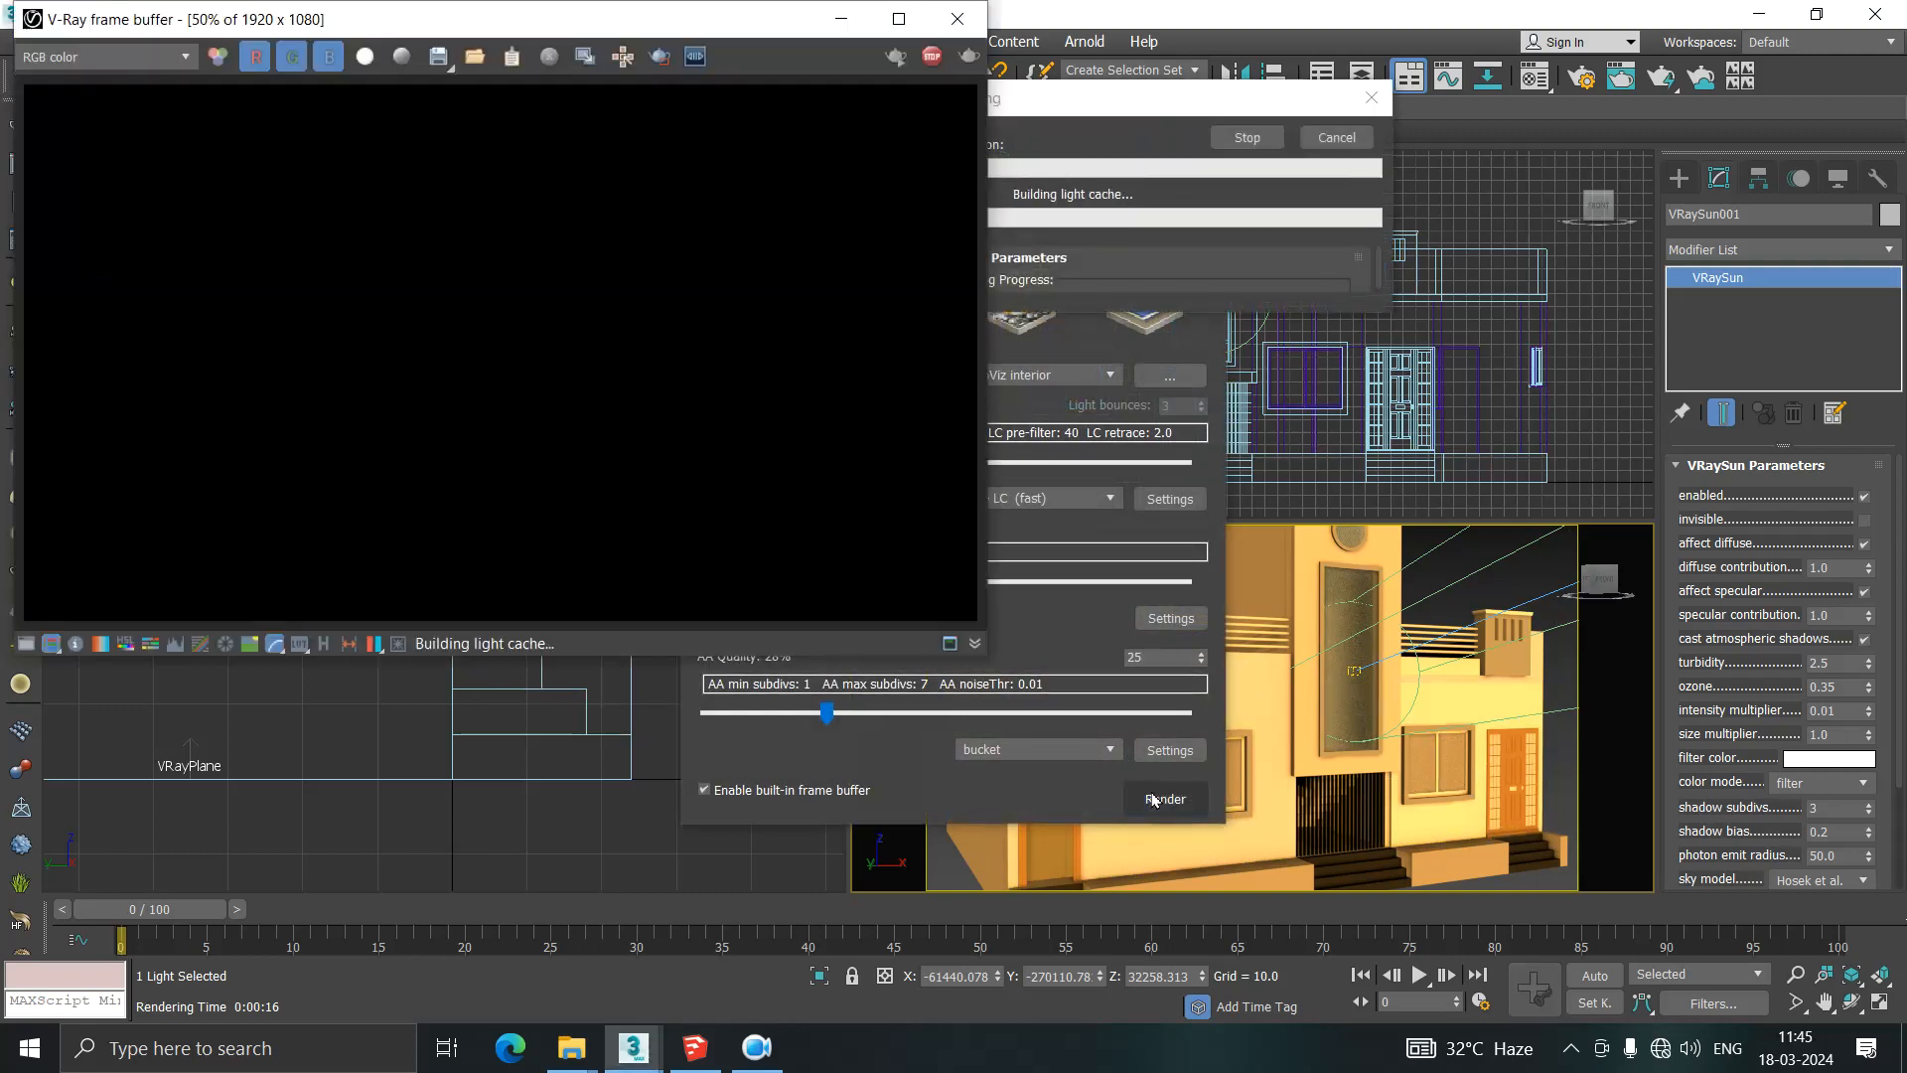
scroll(469, 365, down, 2)
scroll(474, 366, up, 1)
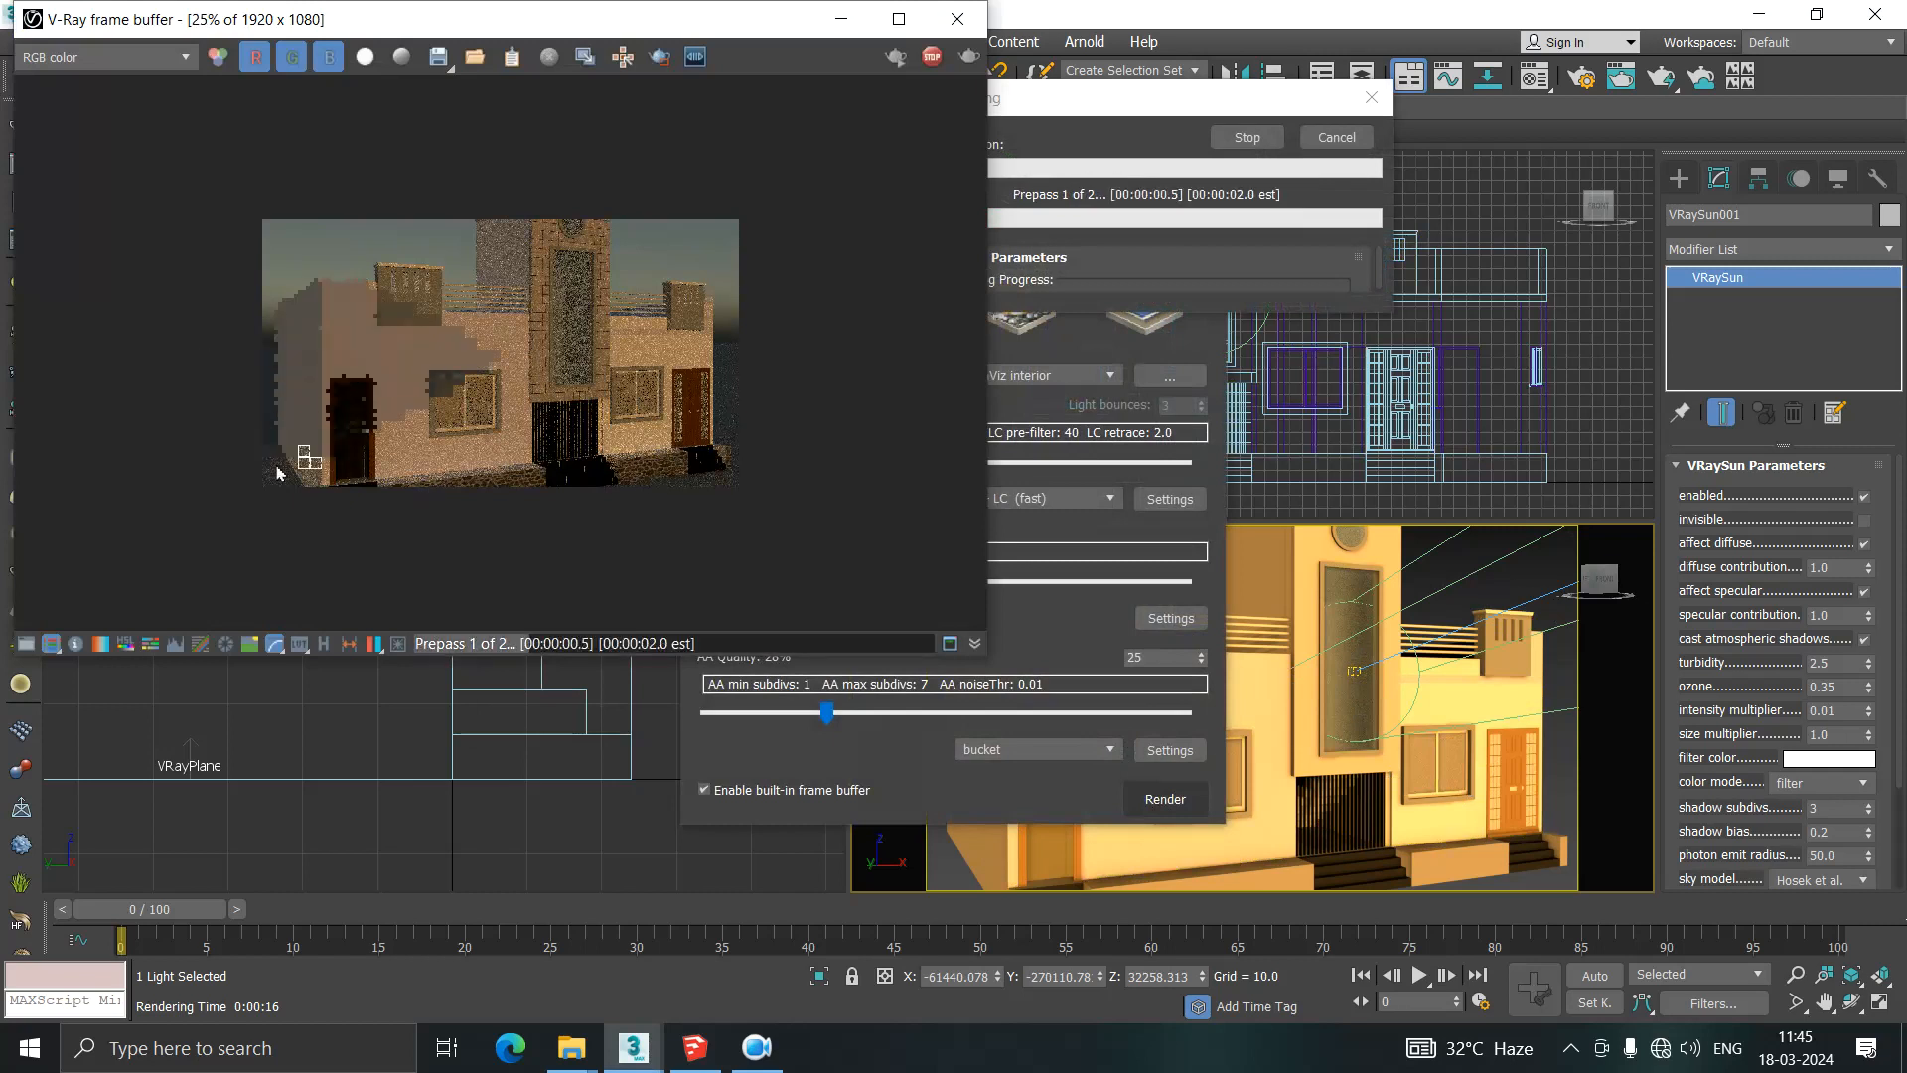
click(1262, 137)
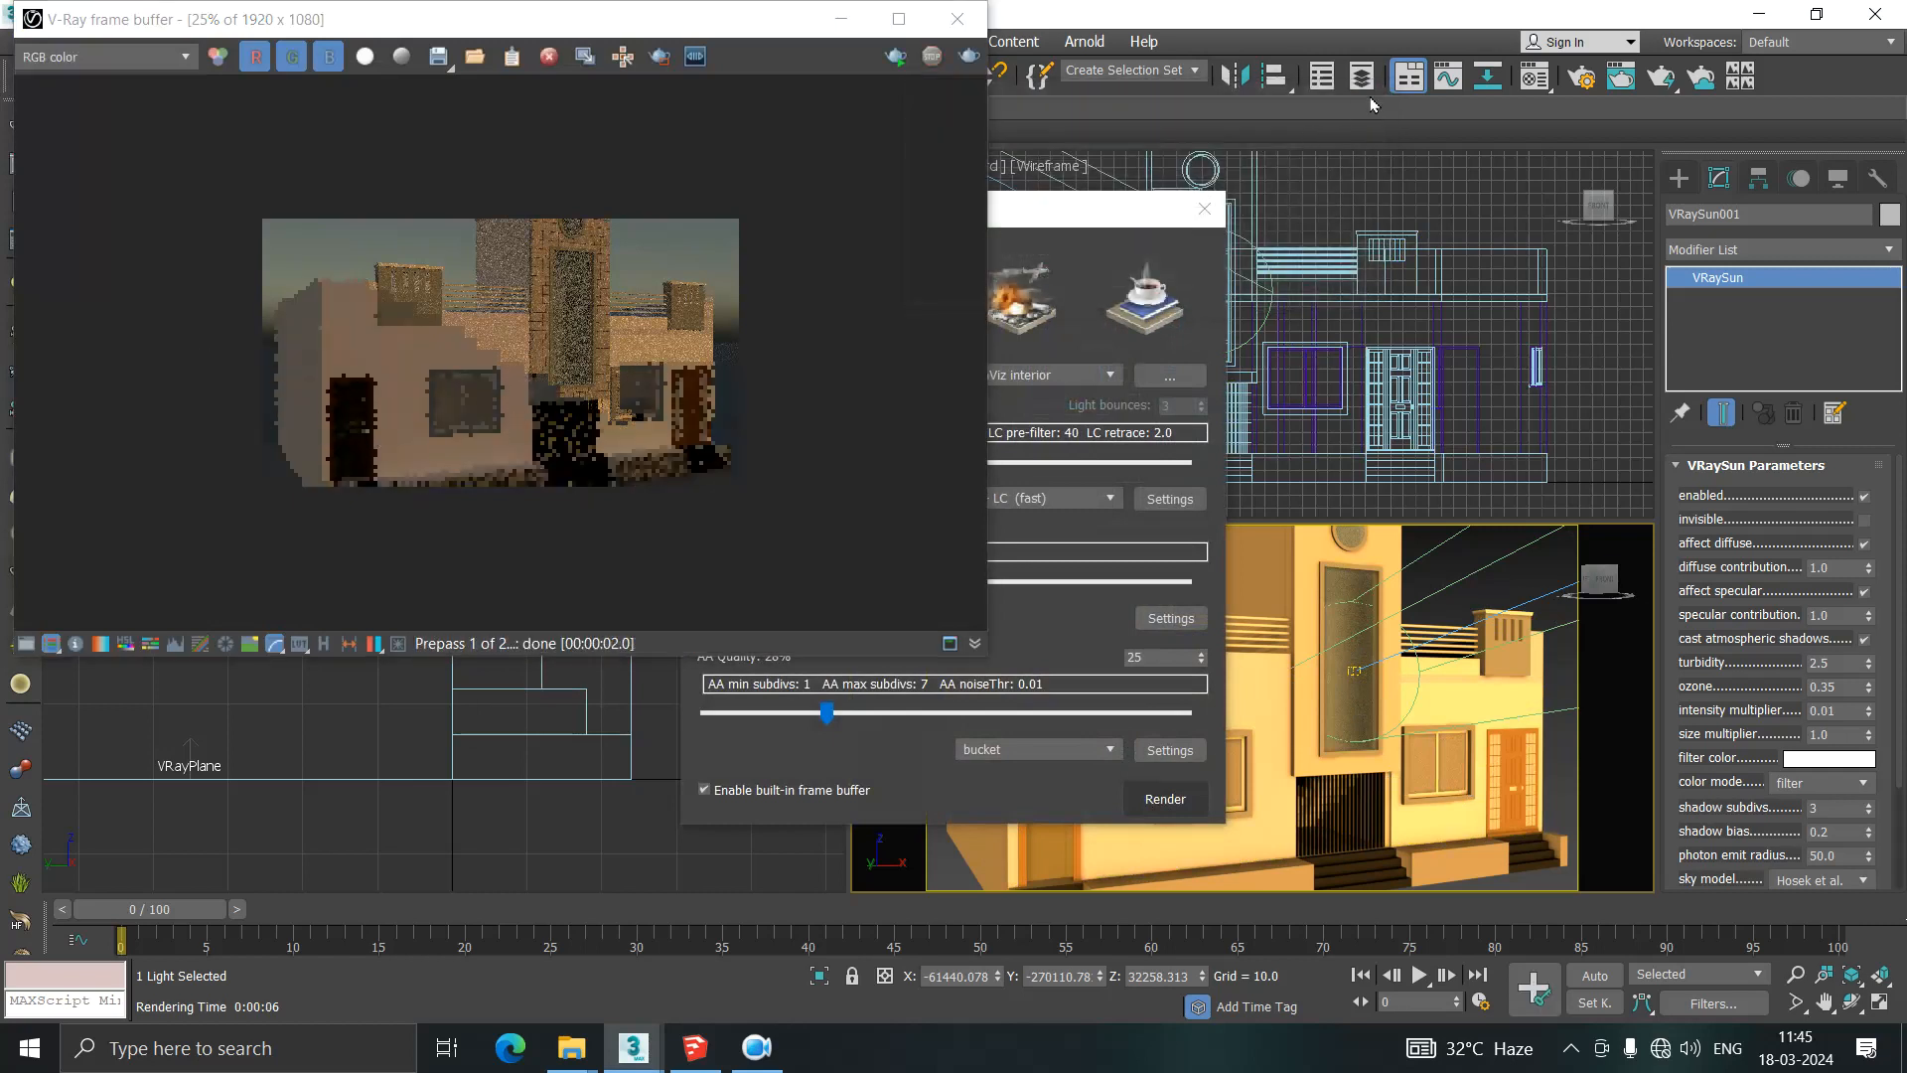
click(957, 19)
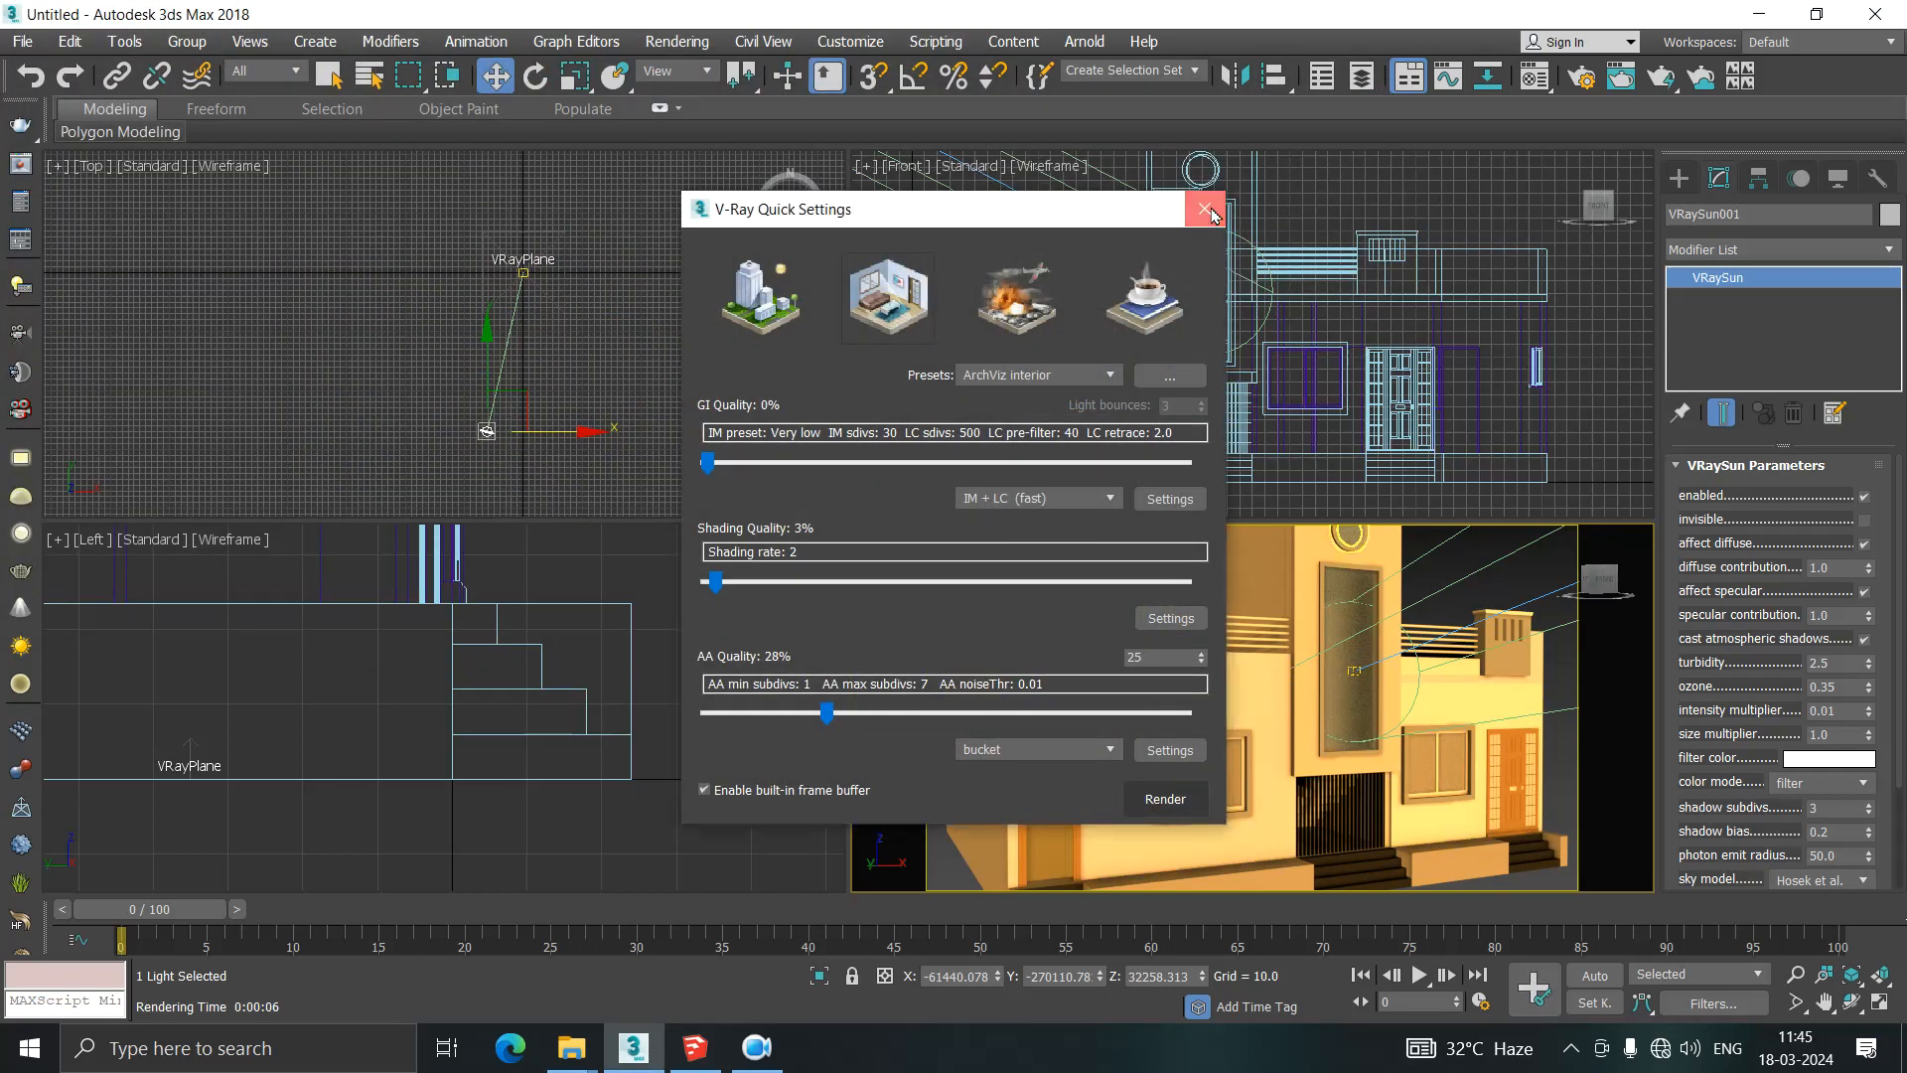
click(1204, 208)
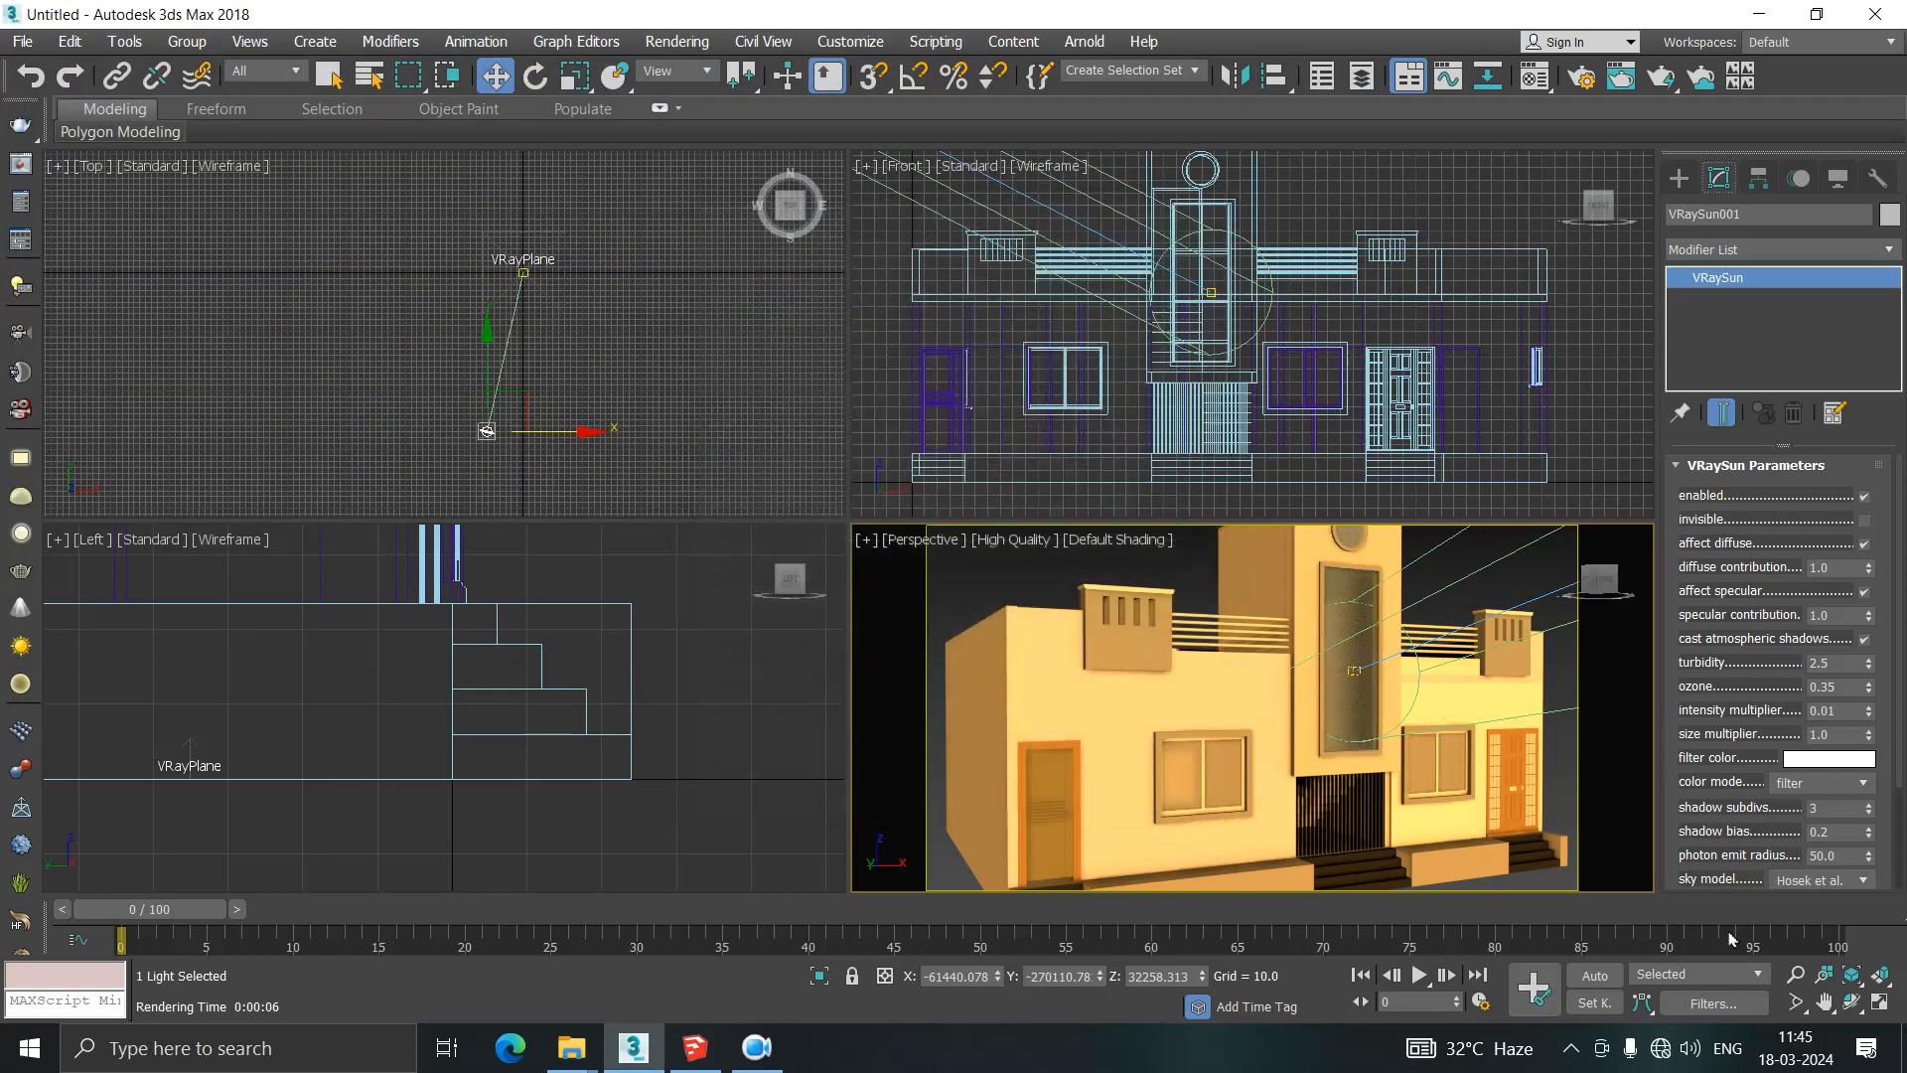
Step: Reframe the perspective view to fit the whole house with space around it, and render it from V-Ray Quick Settings
click(1795, 1004)
scroll(1331, 747, down, 3)
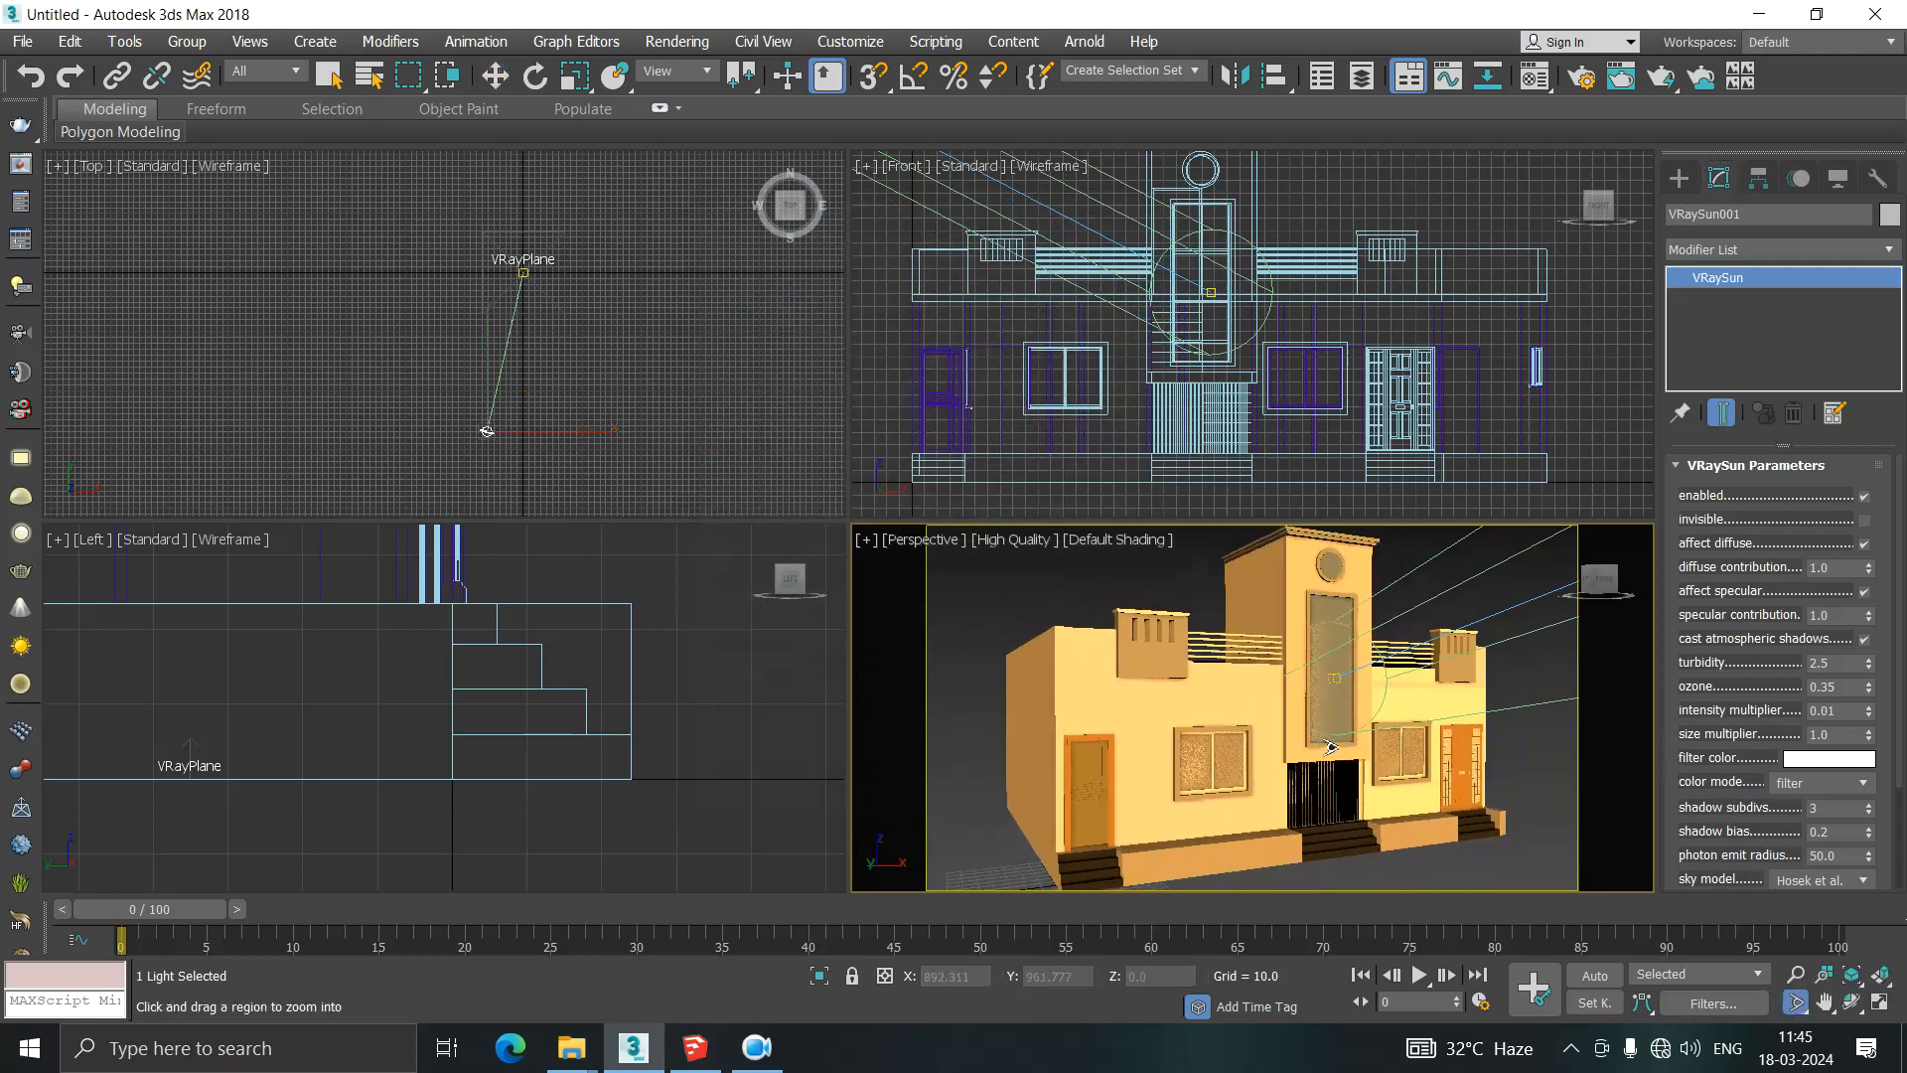
scroll(1332, 747, down, 3)
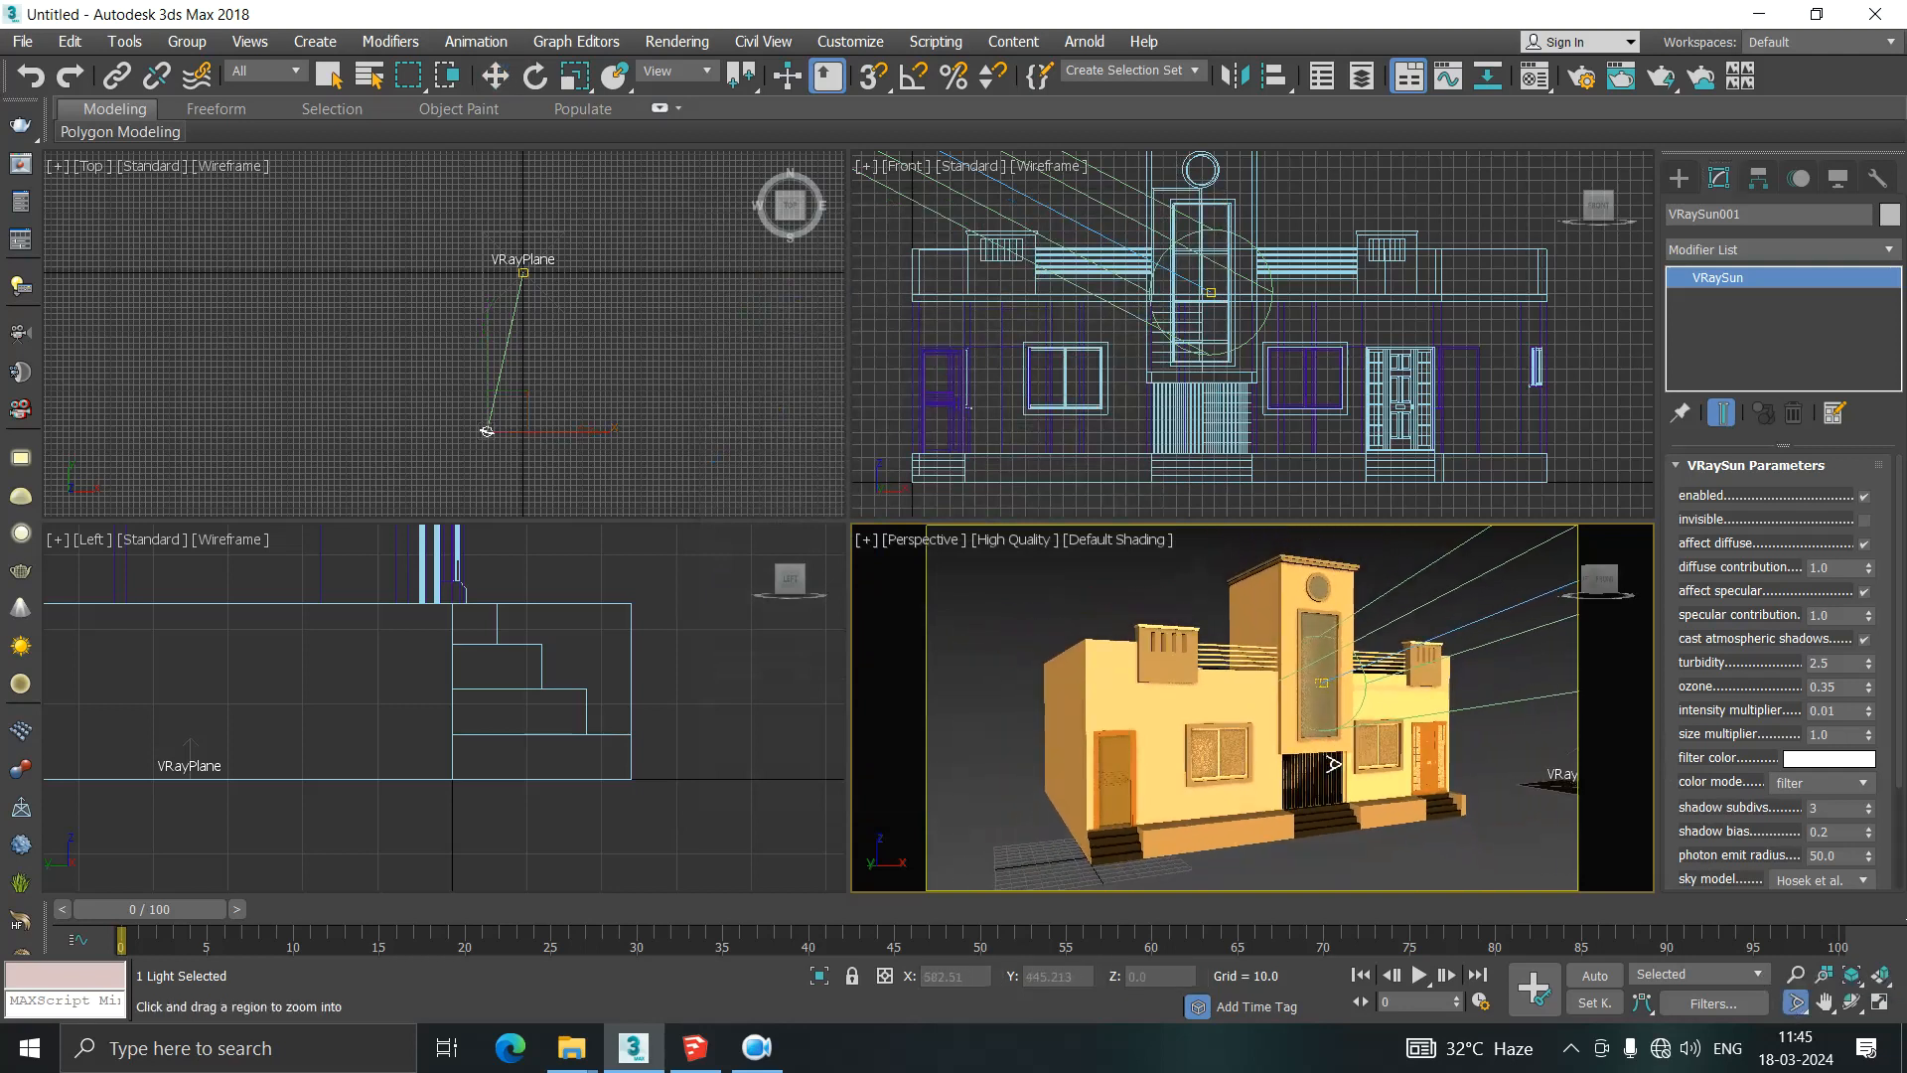
scroll(1335, 762, up, 1)
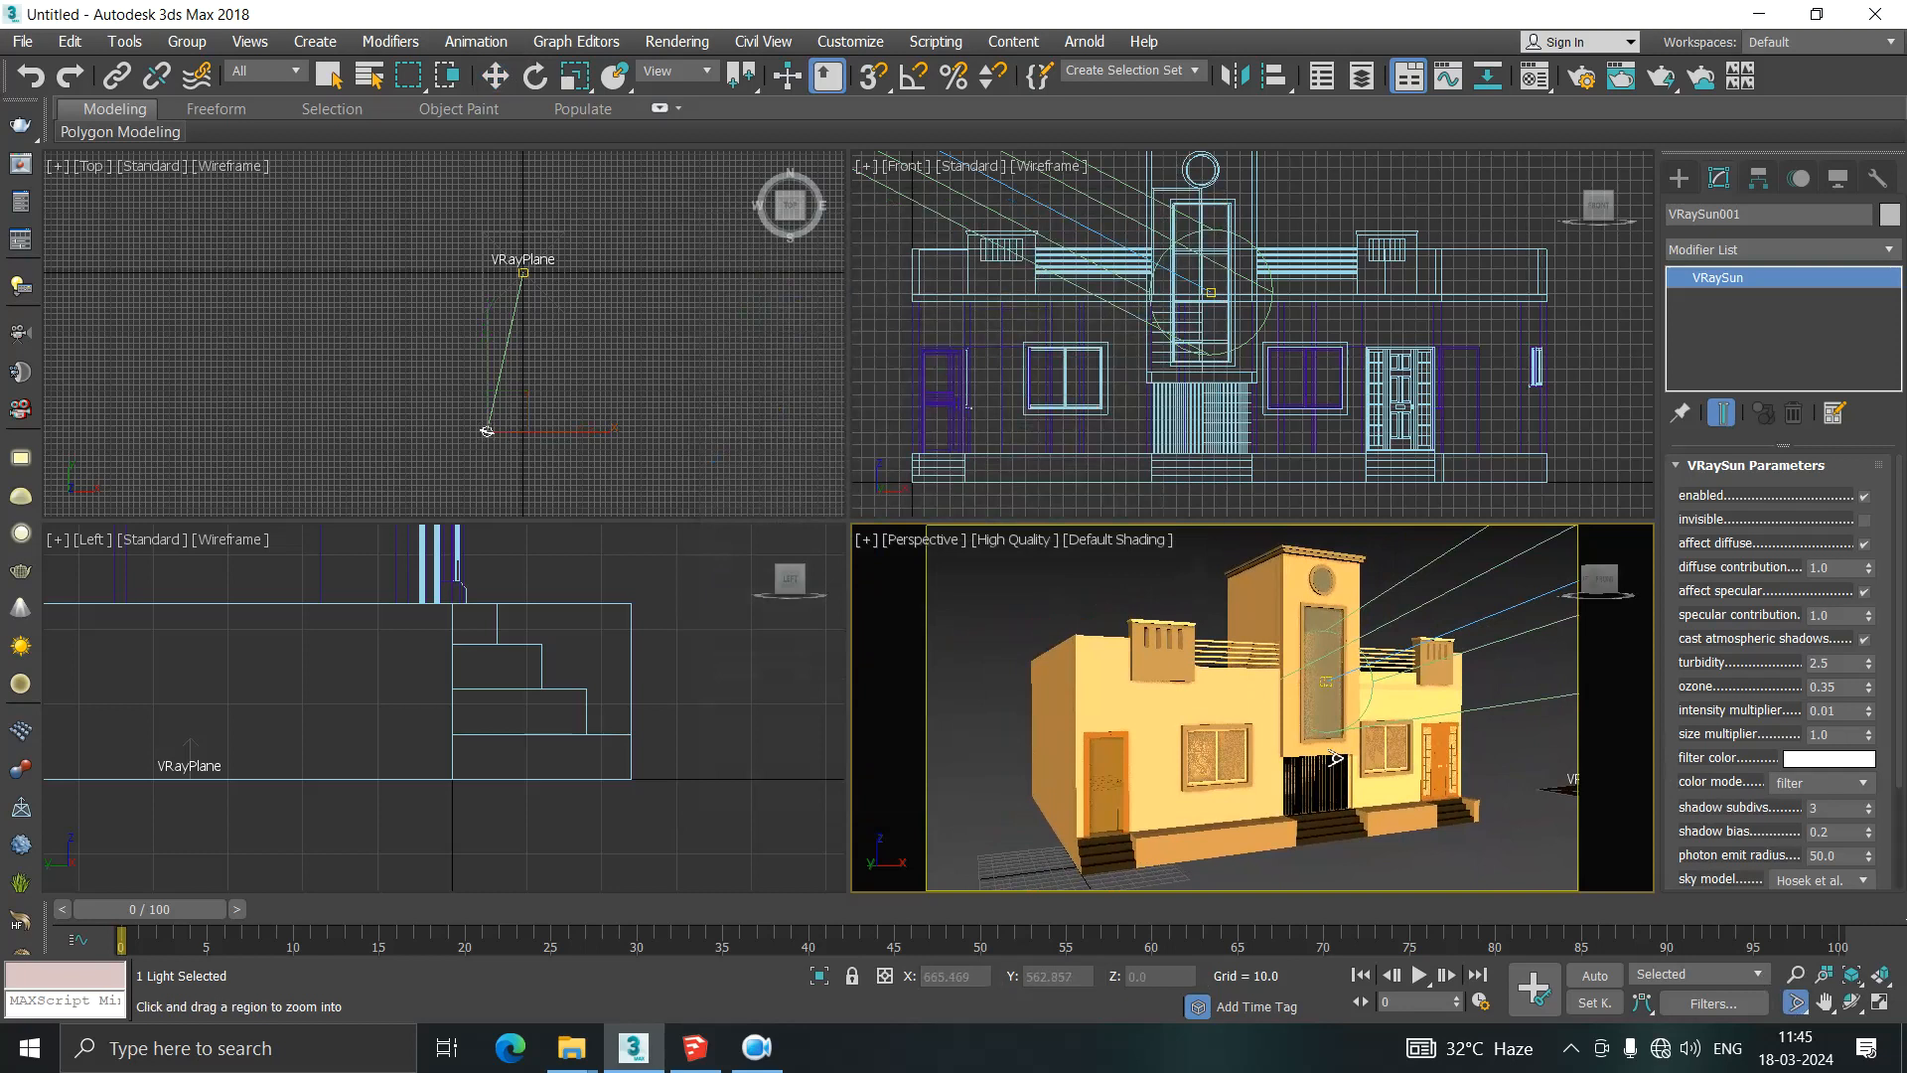
click(14, 244)
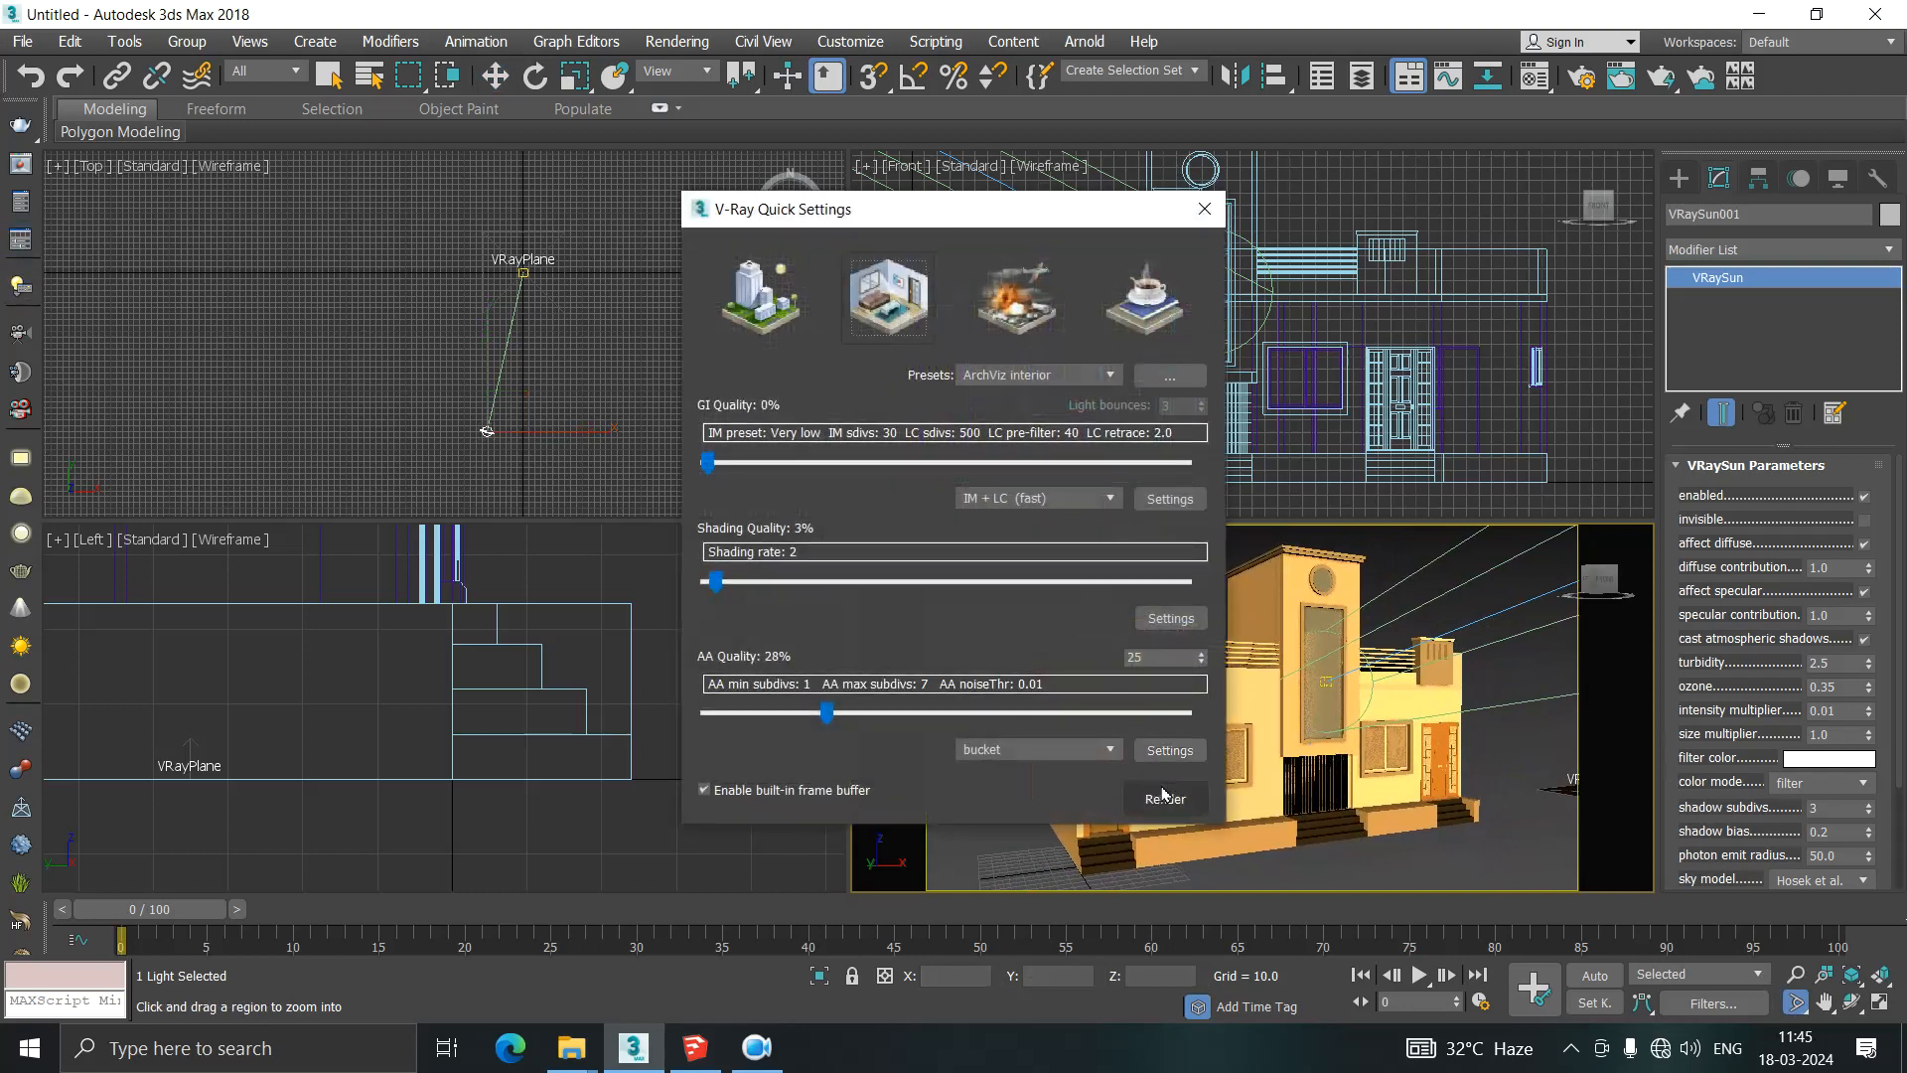
click(1164, 798)
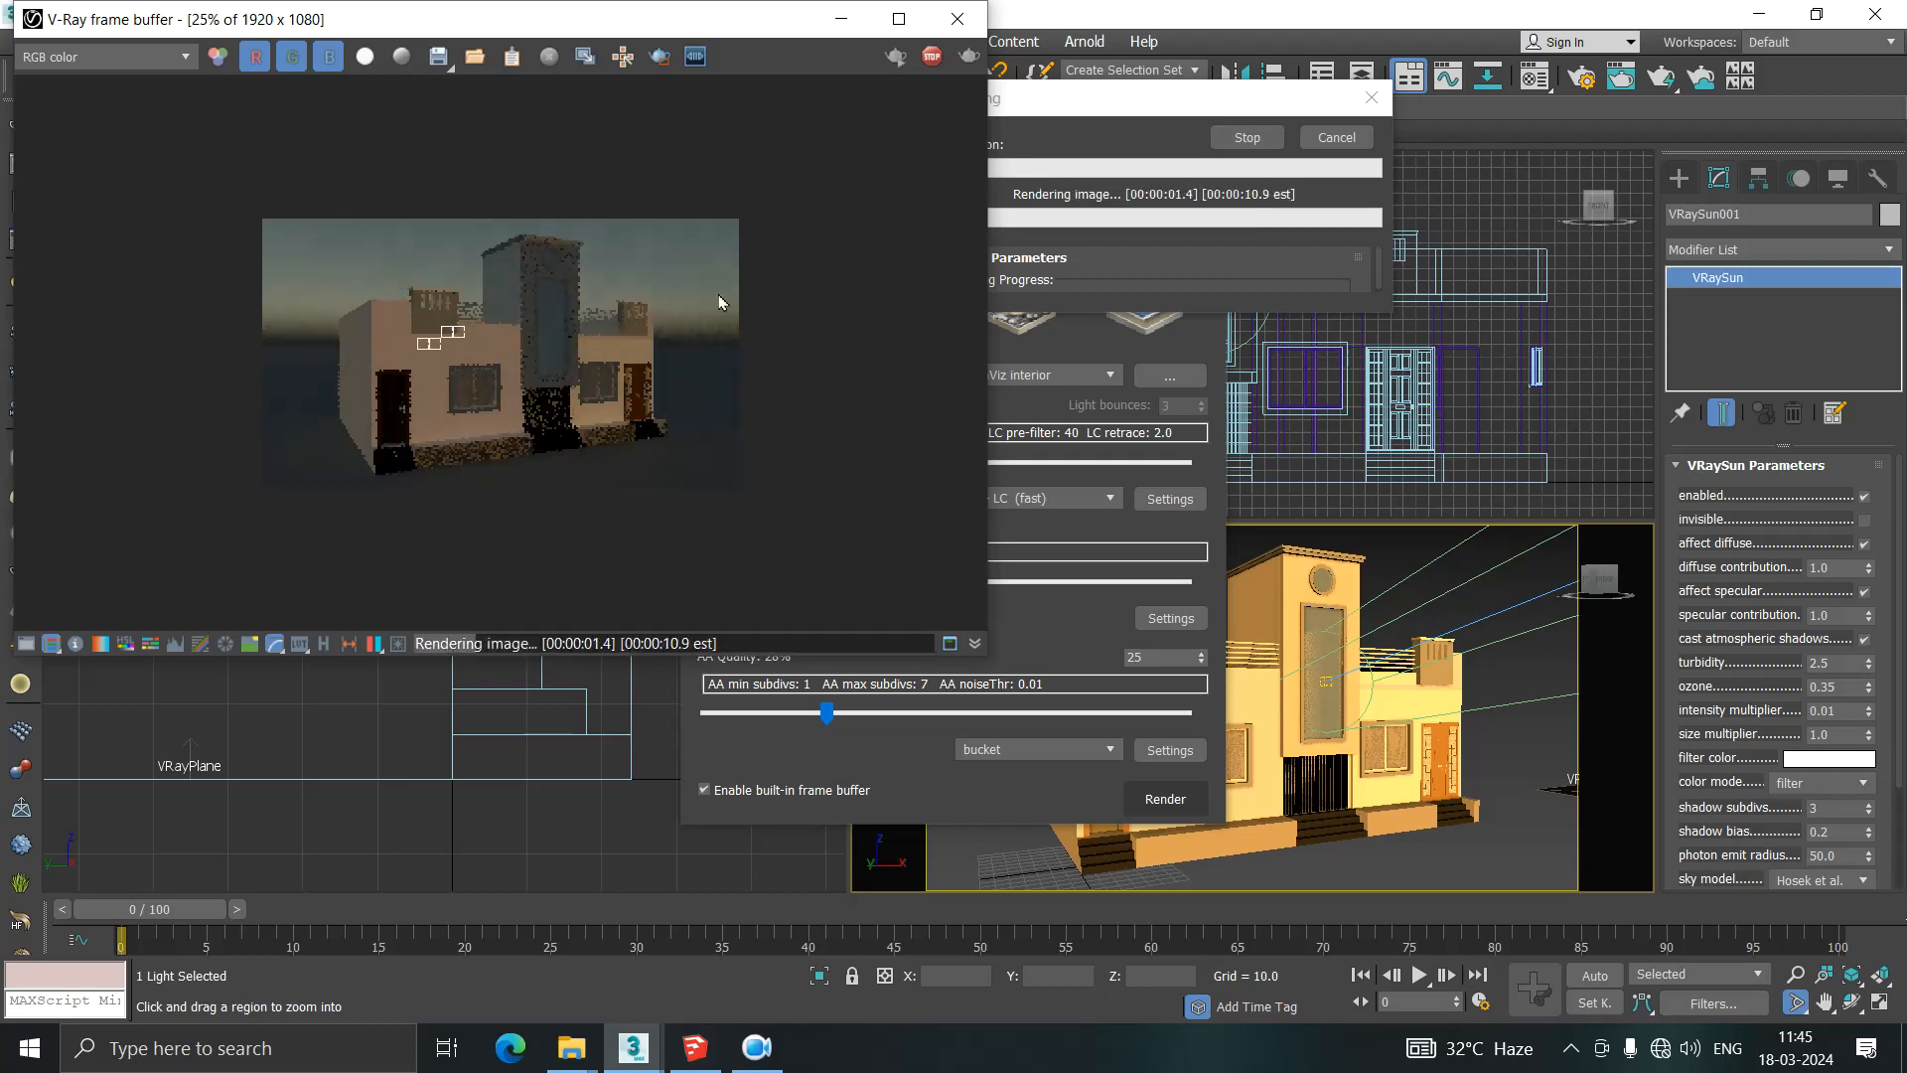
Step: Enable the Exposure correction in the V-Ray frame buffer, set it to about 2.63 and compare the image with and without it
scroll(422, 411, up, 1)
scroll(707, 349, down, 1)
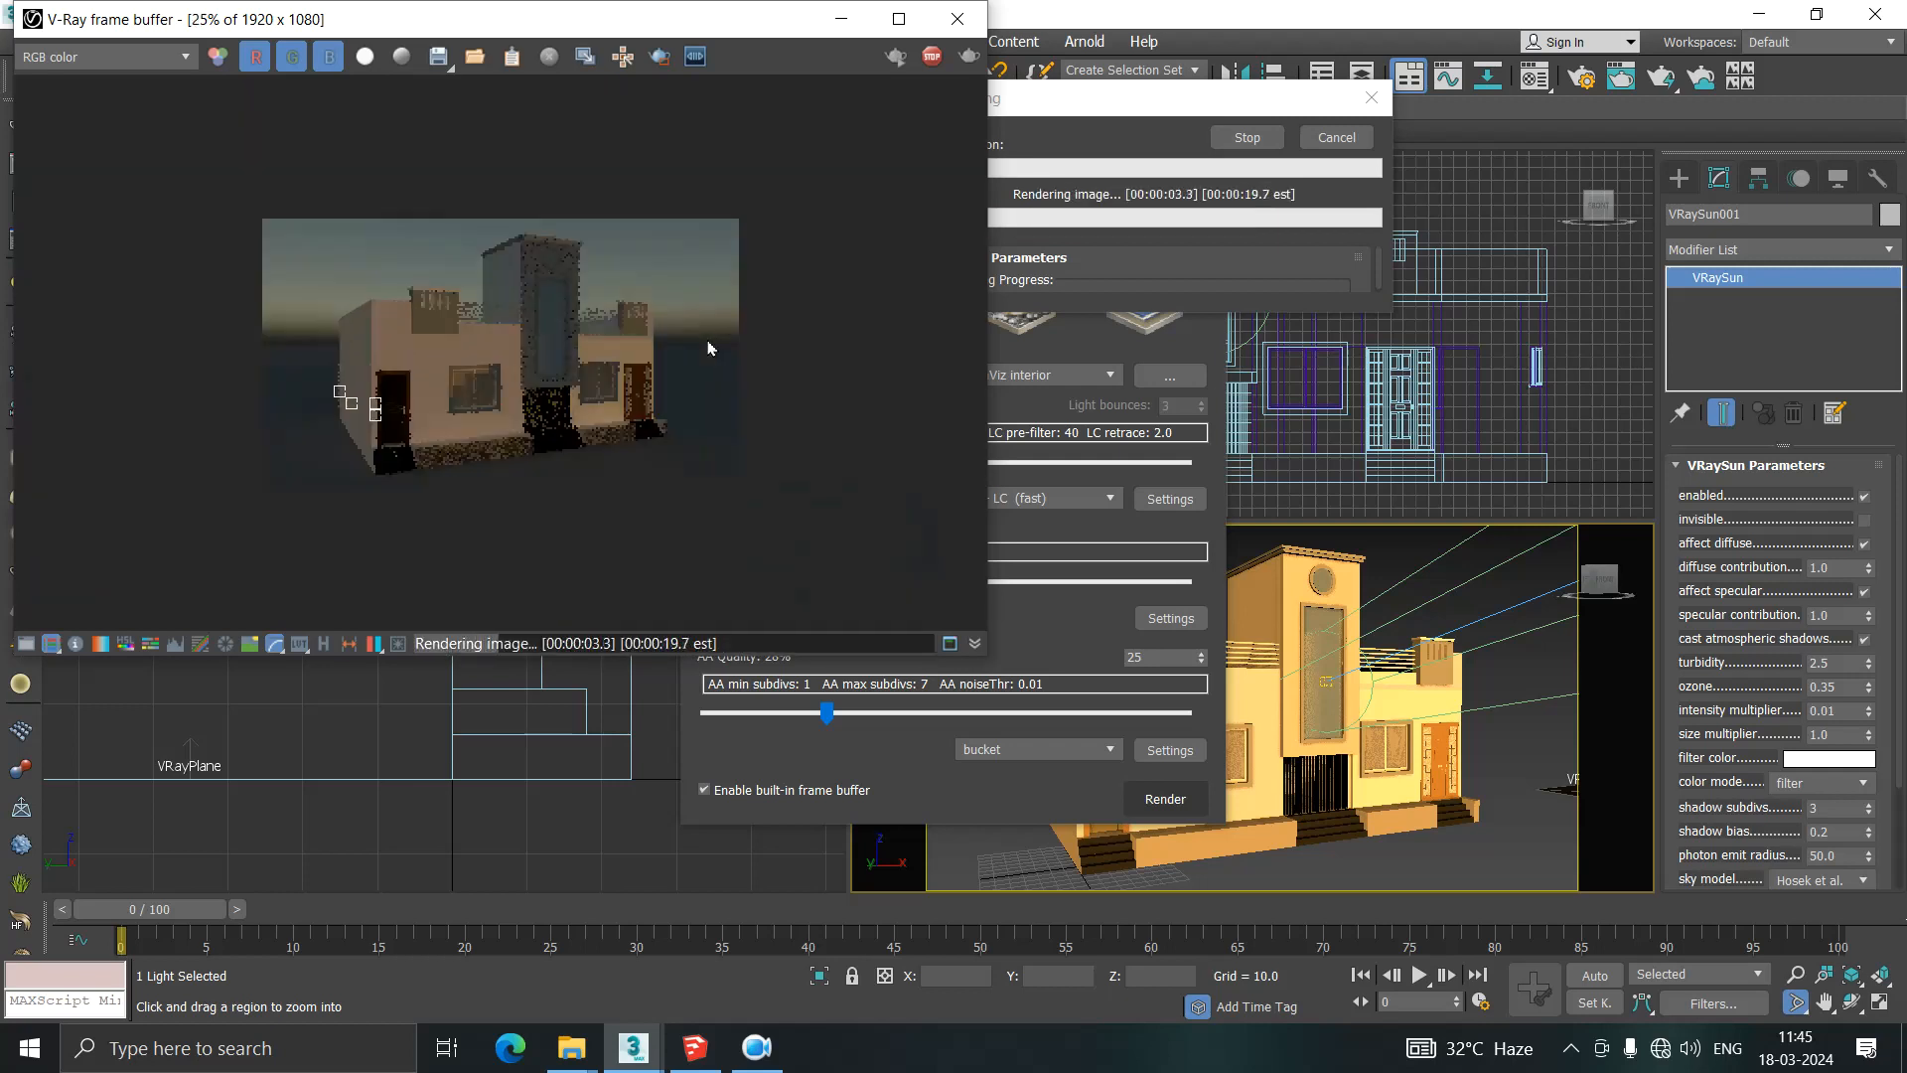
scroll(656, 298, up, 1)
drag(615, 38, 827, 60)
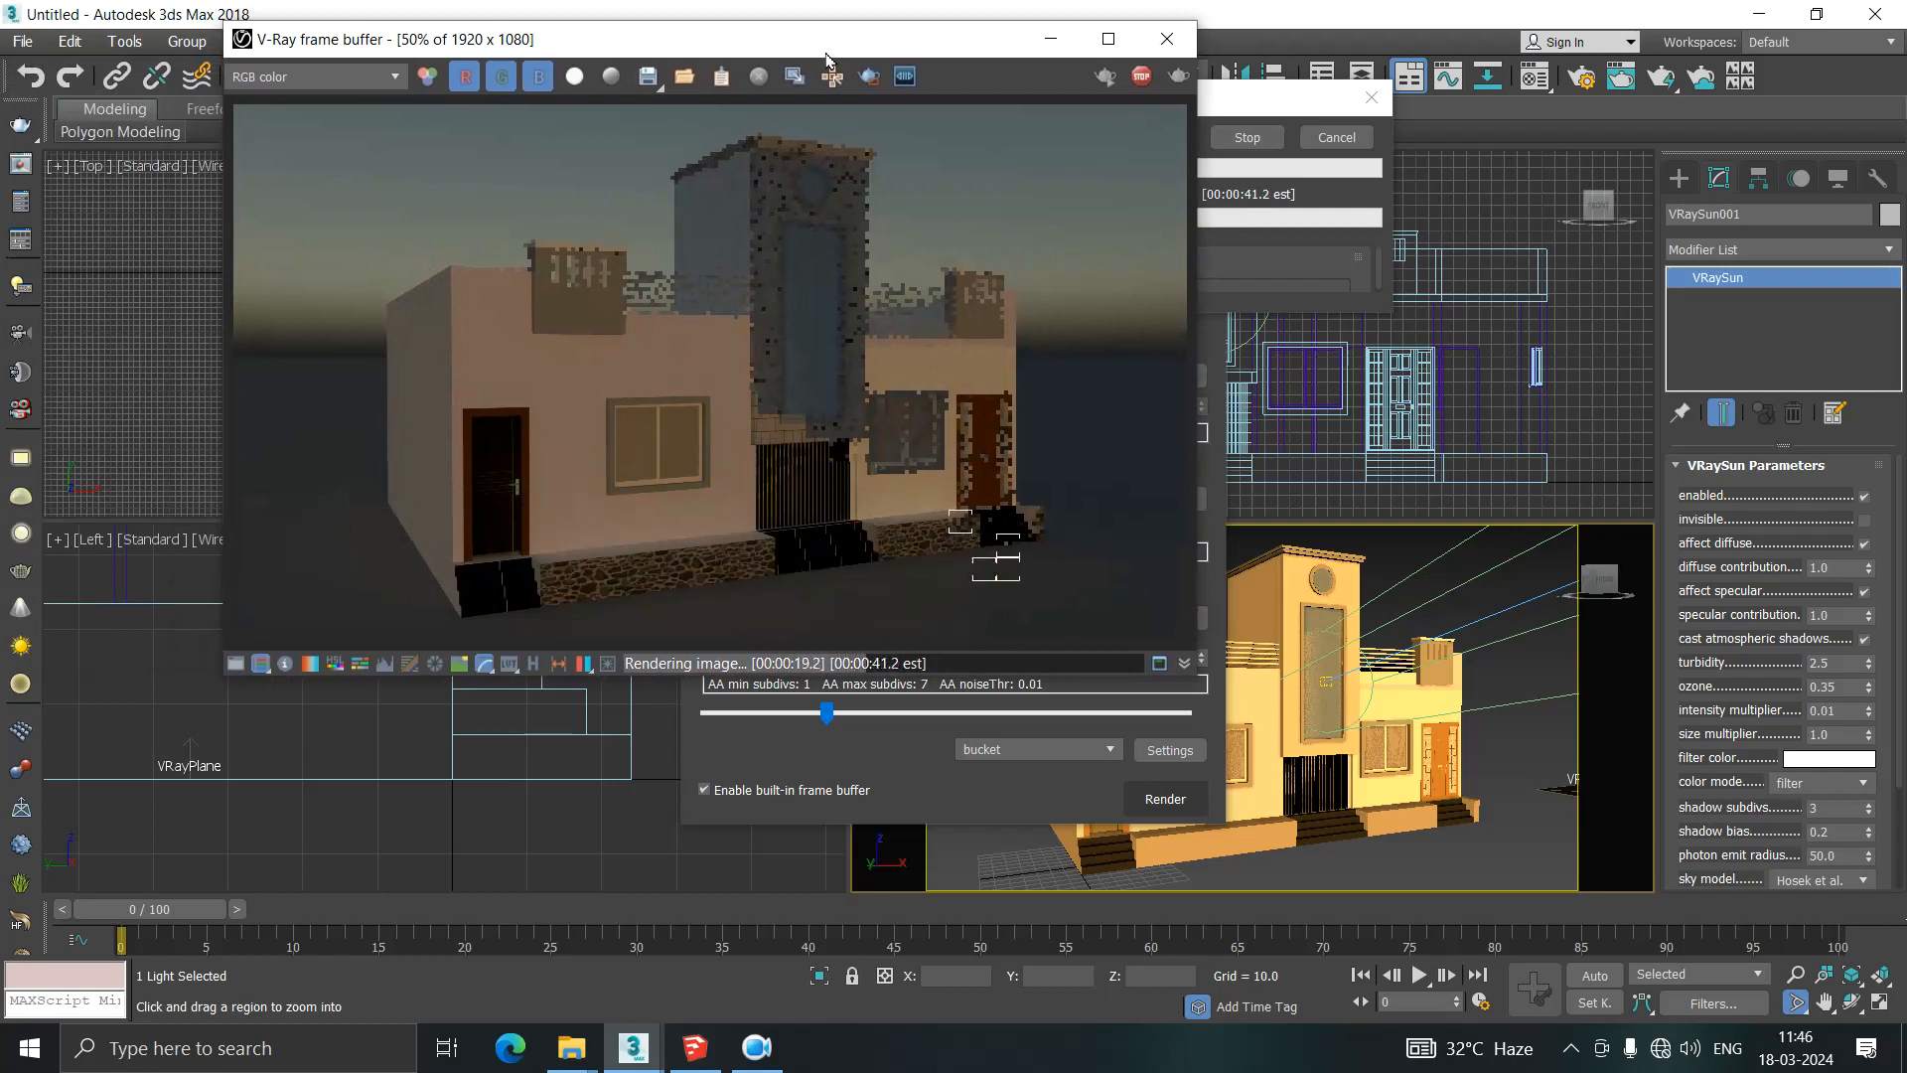
click(238, 665)
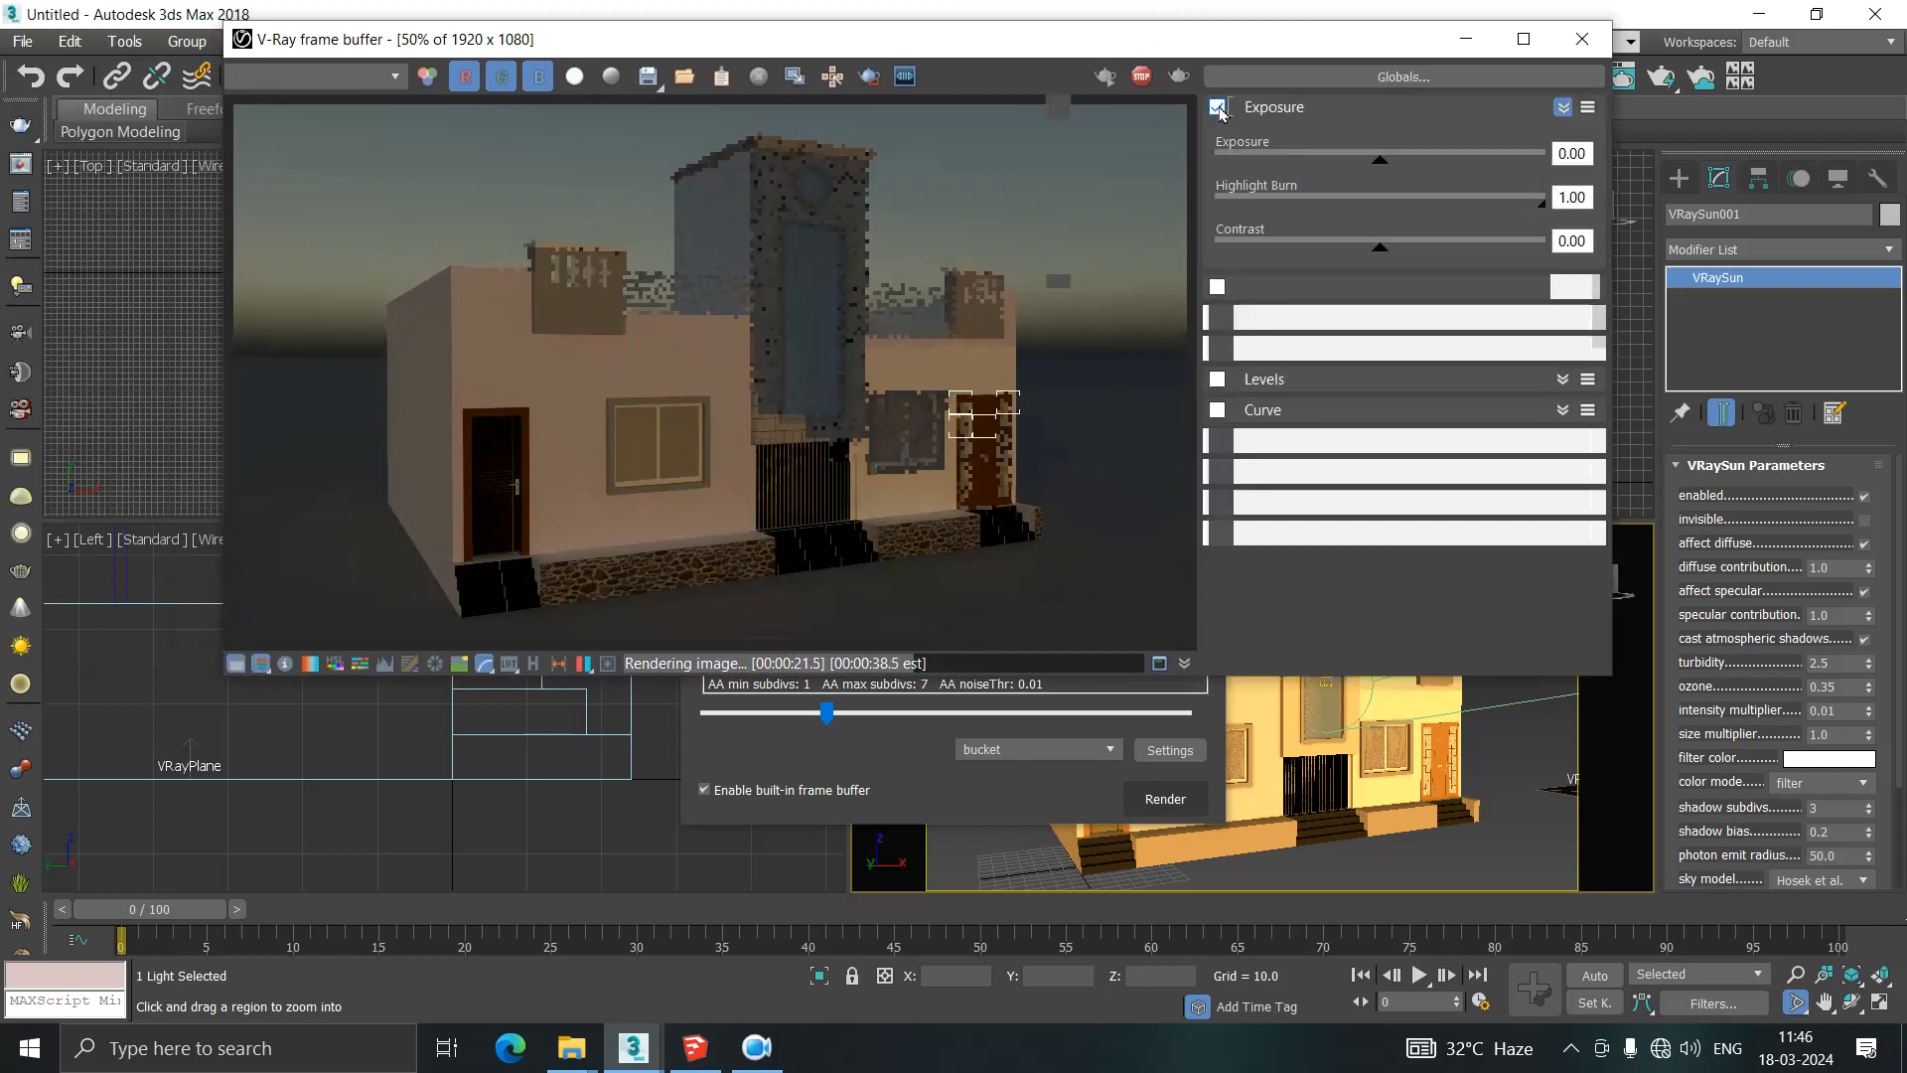
drag(1381, 162, 1468, 166)
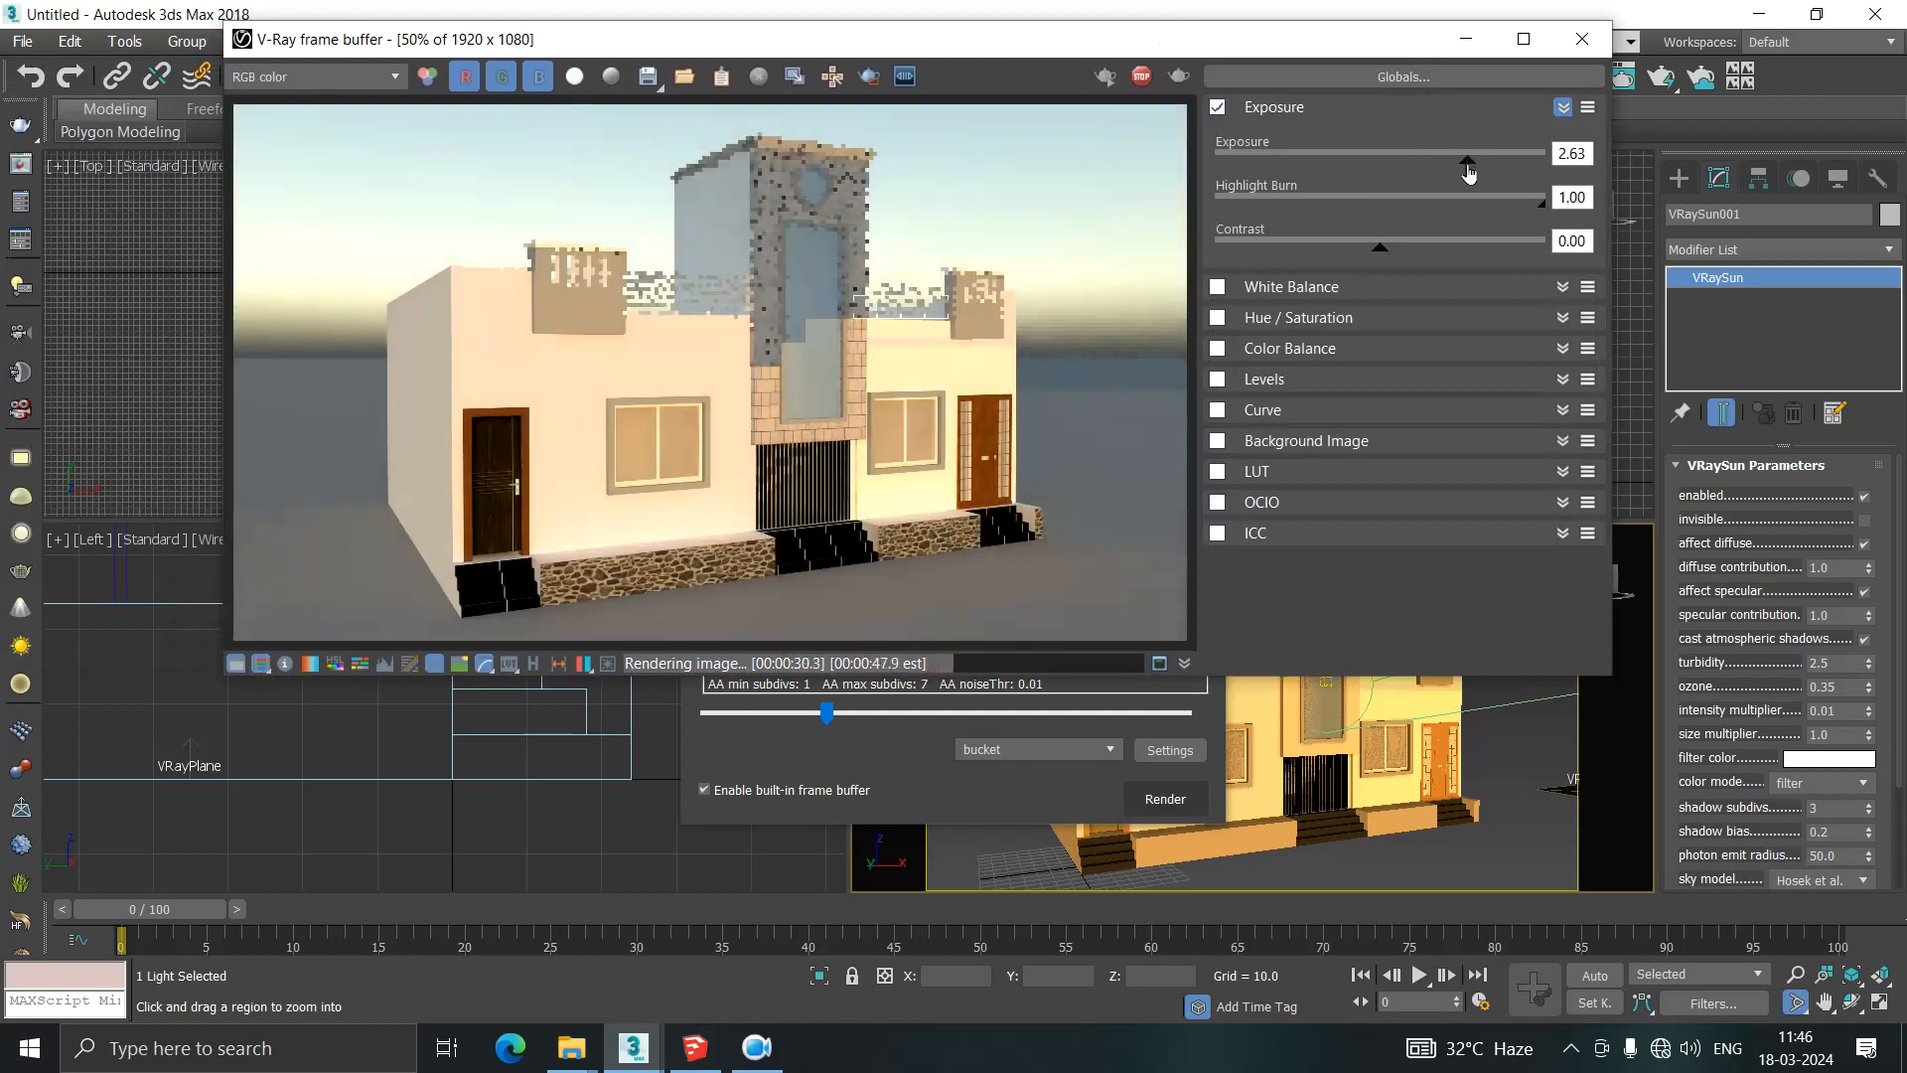
click(1218, 107)
click(1218, 107)
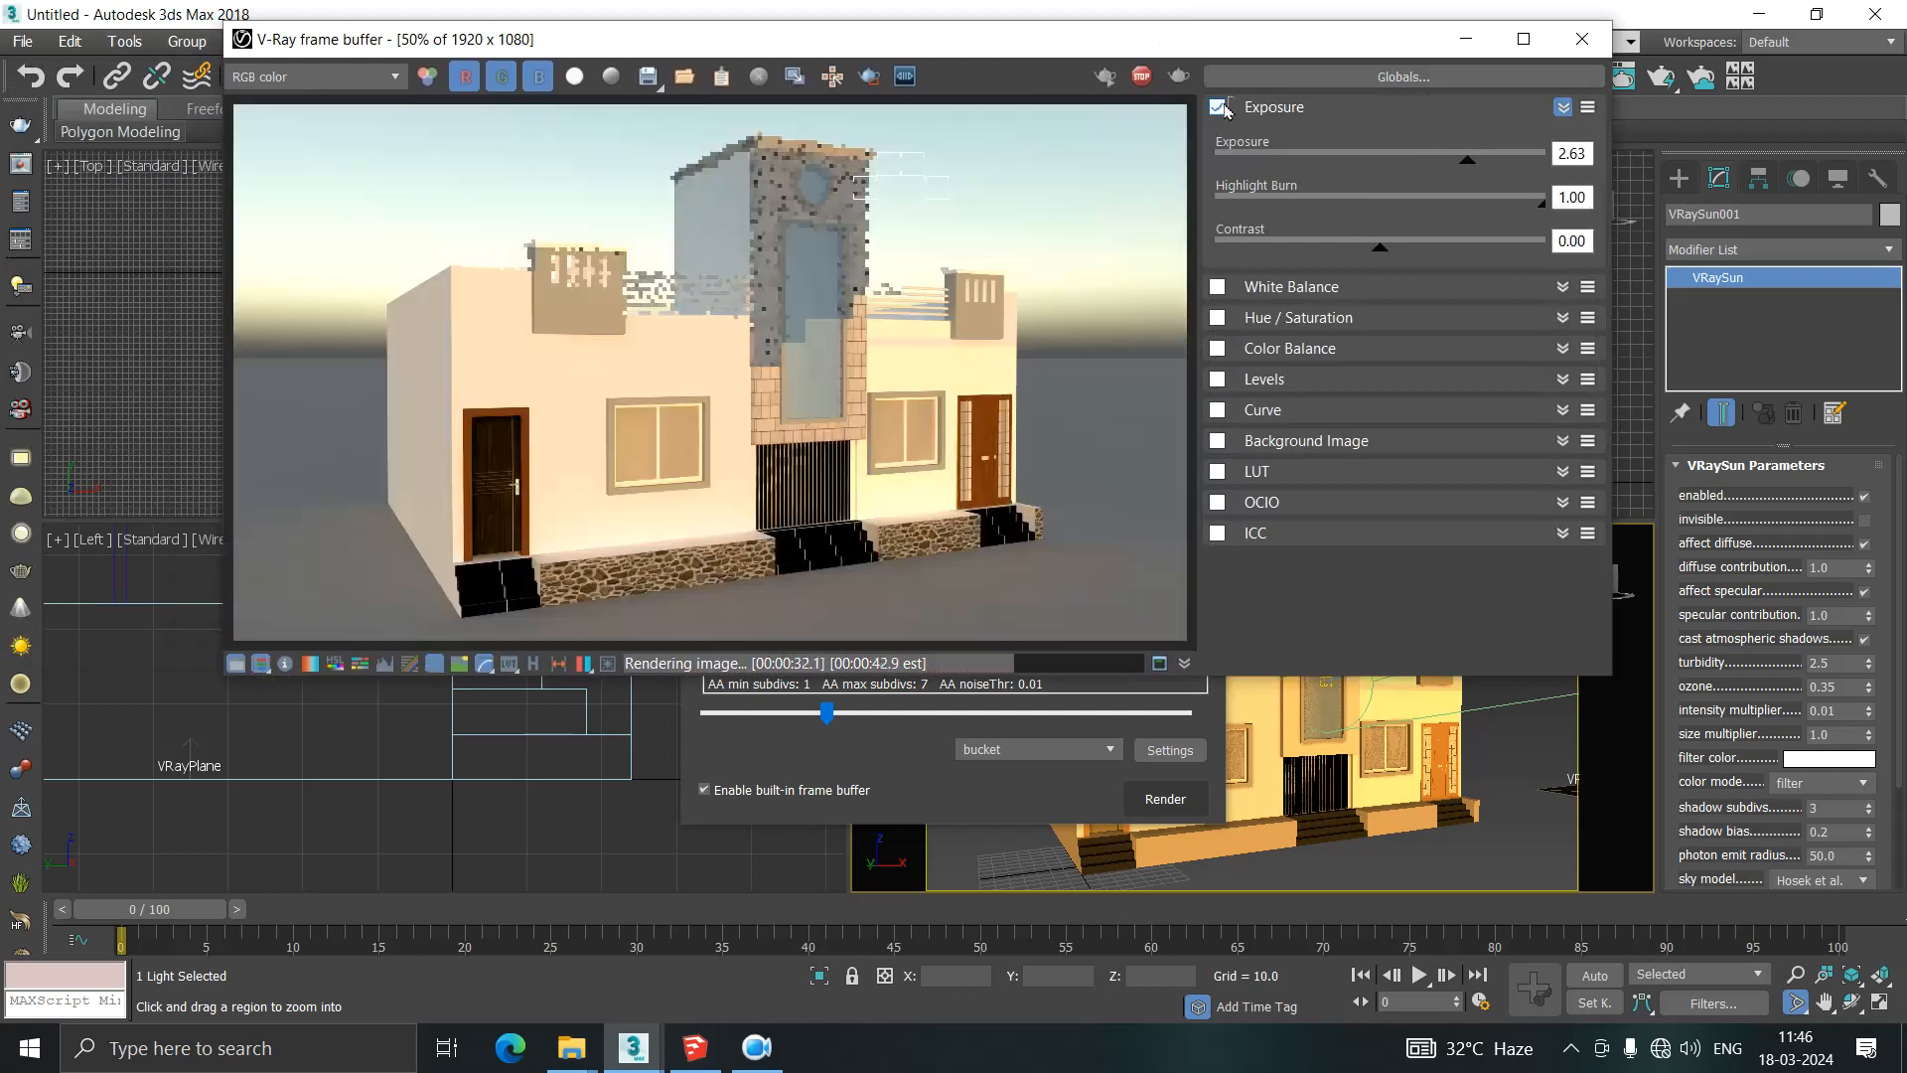
Step: Enable White Balance in the frame buffer corrections and set the temperature to about 4387
click(1219, 288)
click(1265, 289)
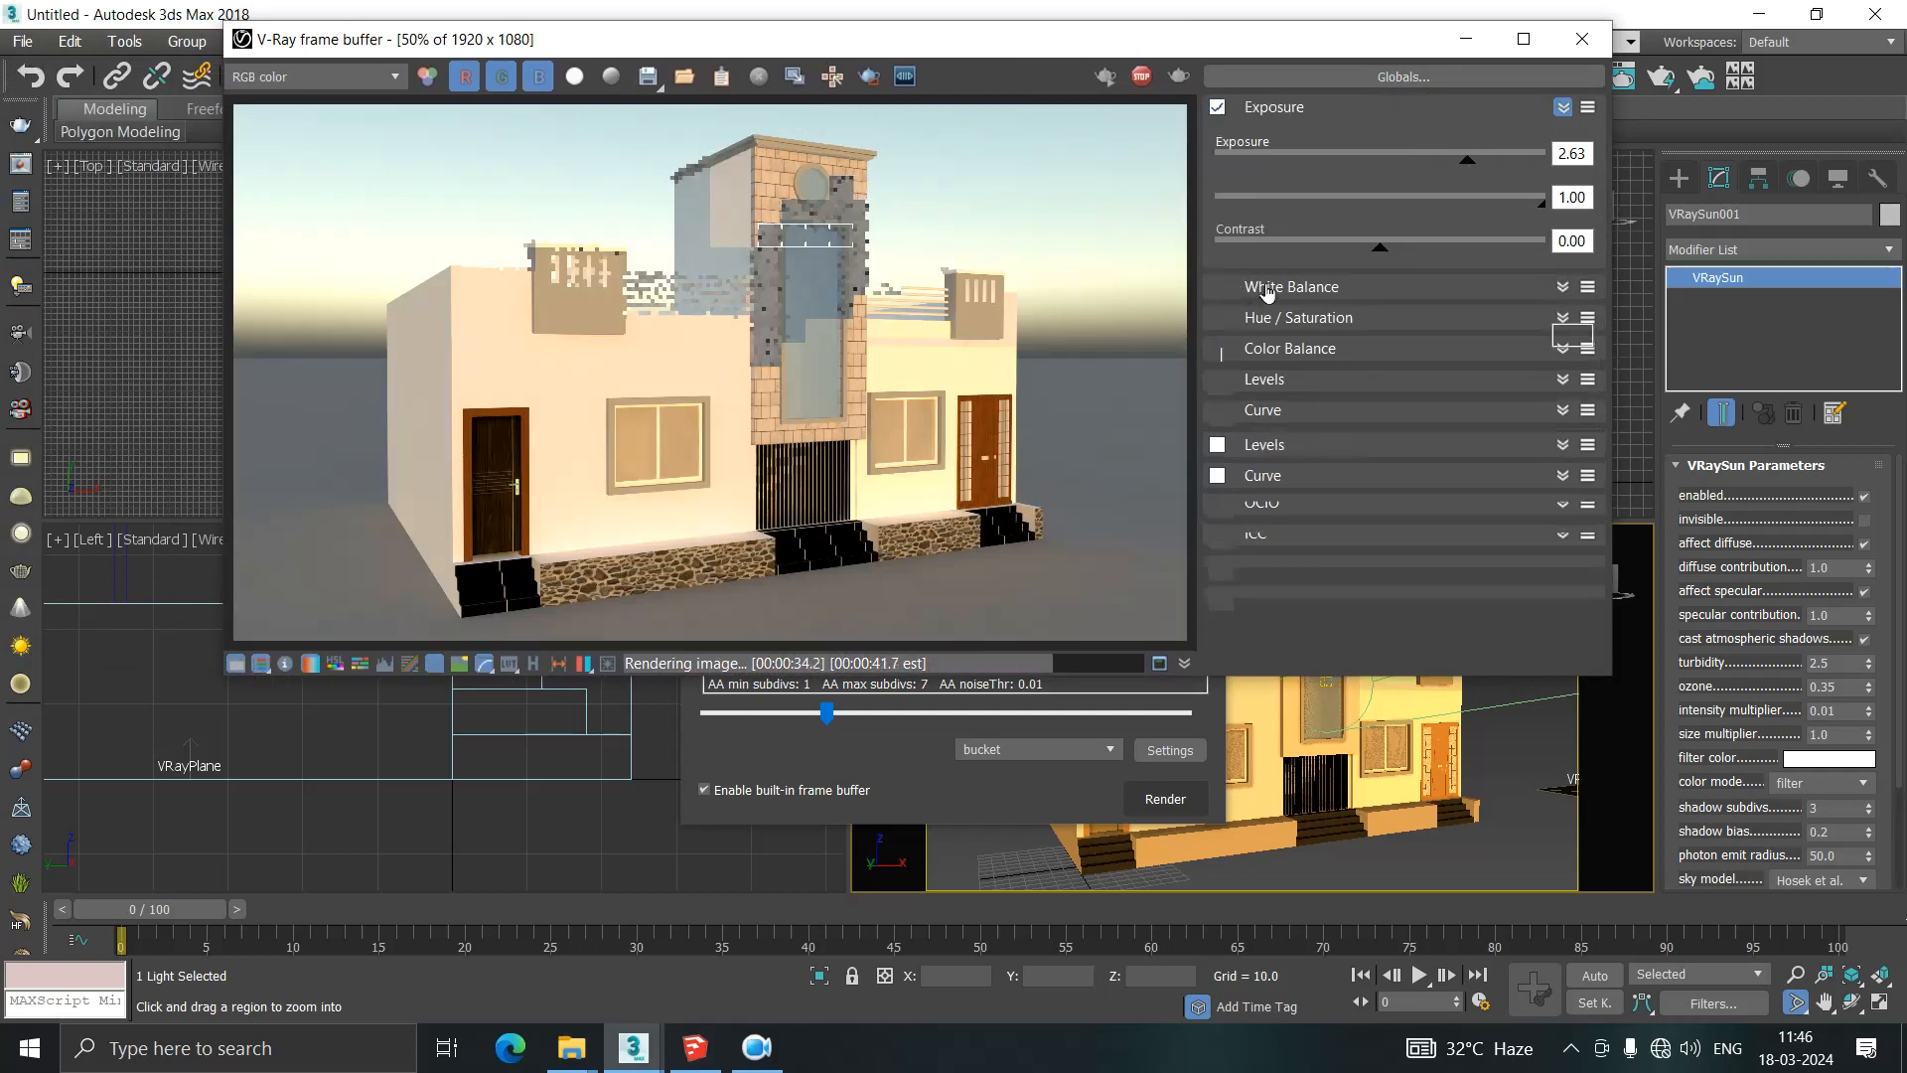
drag(1380, 343, 1275, 353)
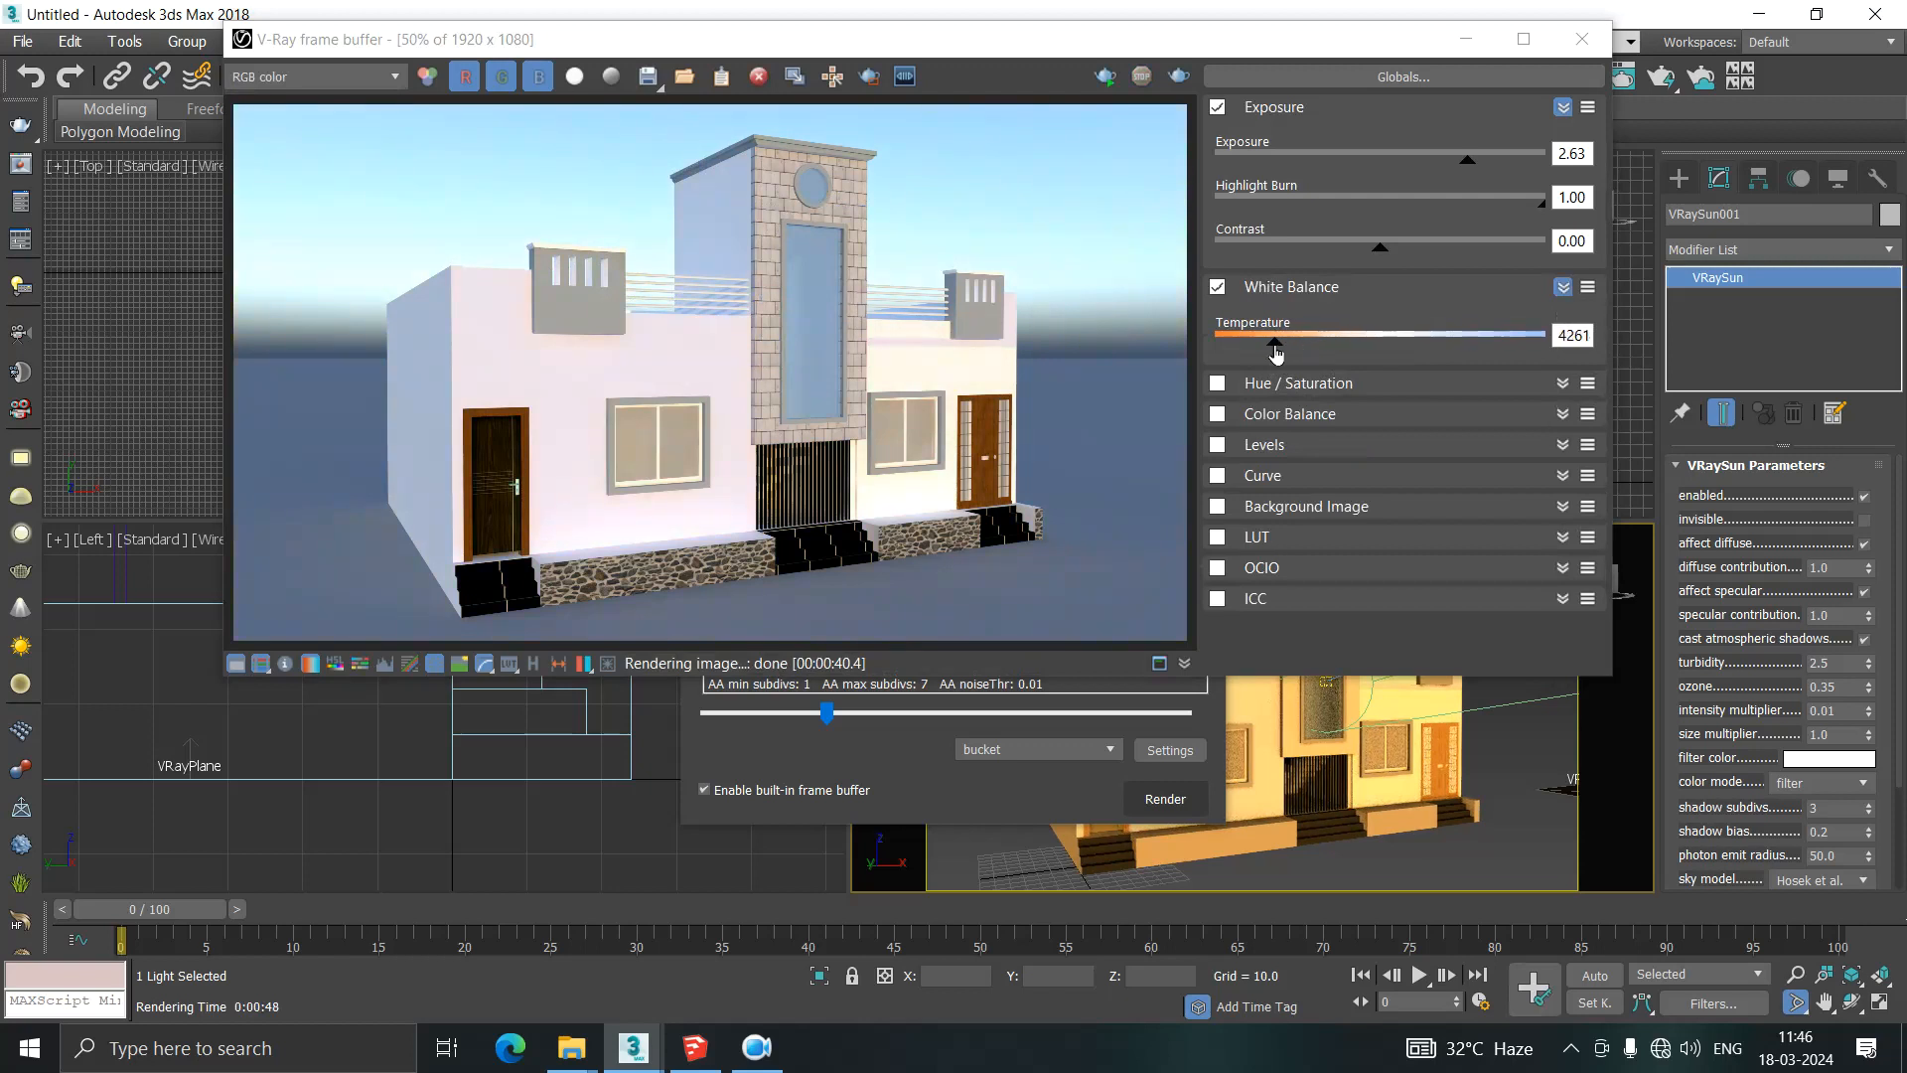
mouse_move(1273, 348)
mouse_down()
mouse_move(1430, 359)
mouse_move(1230, 345)
mouse_move(1311, 346)
mouse_move(1279, 344)
mouse_up()
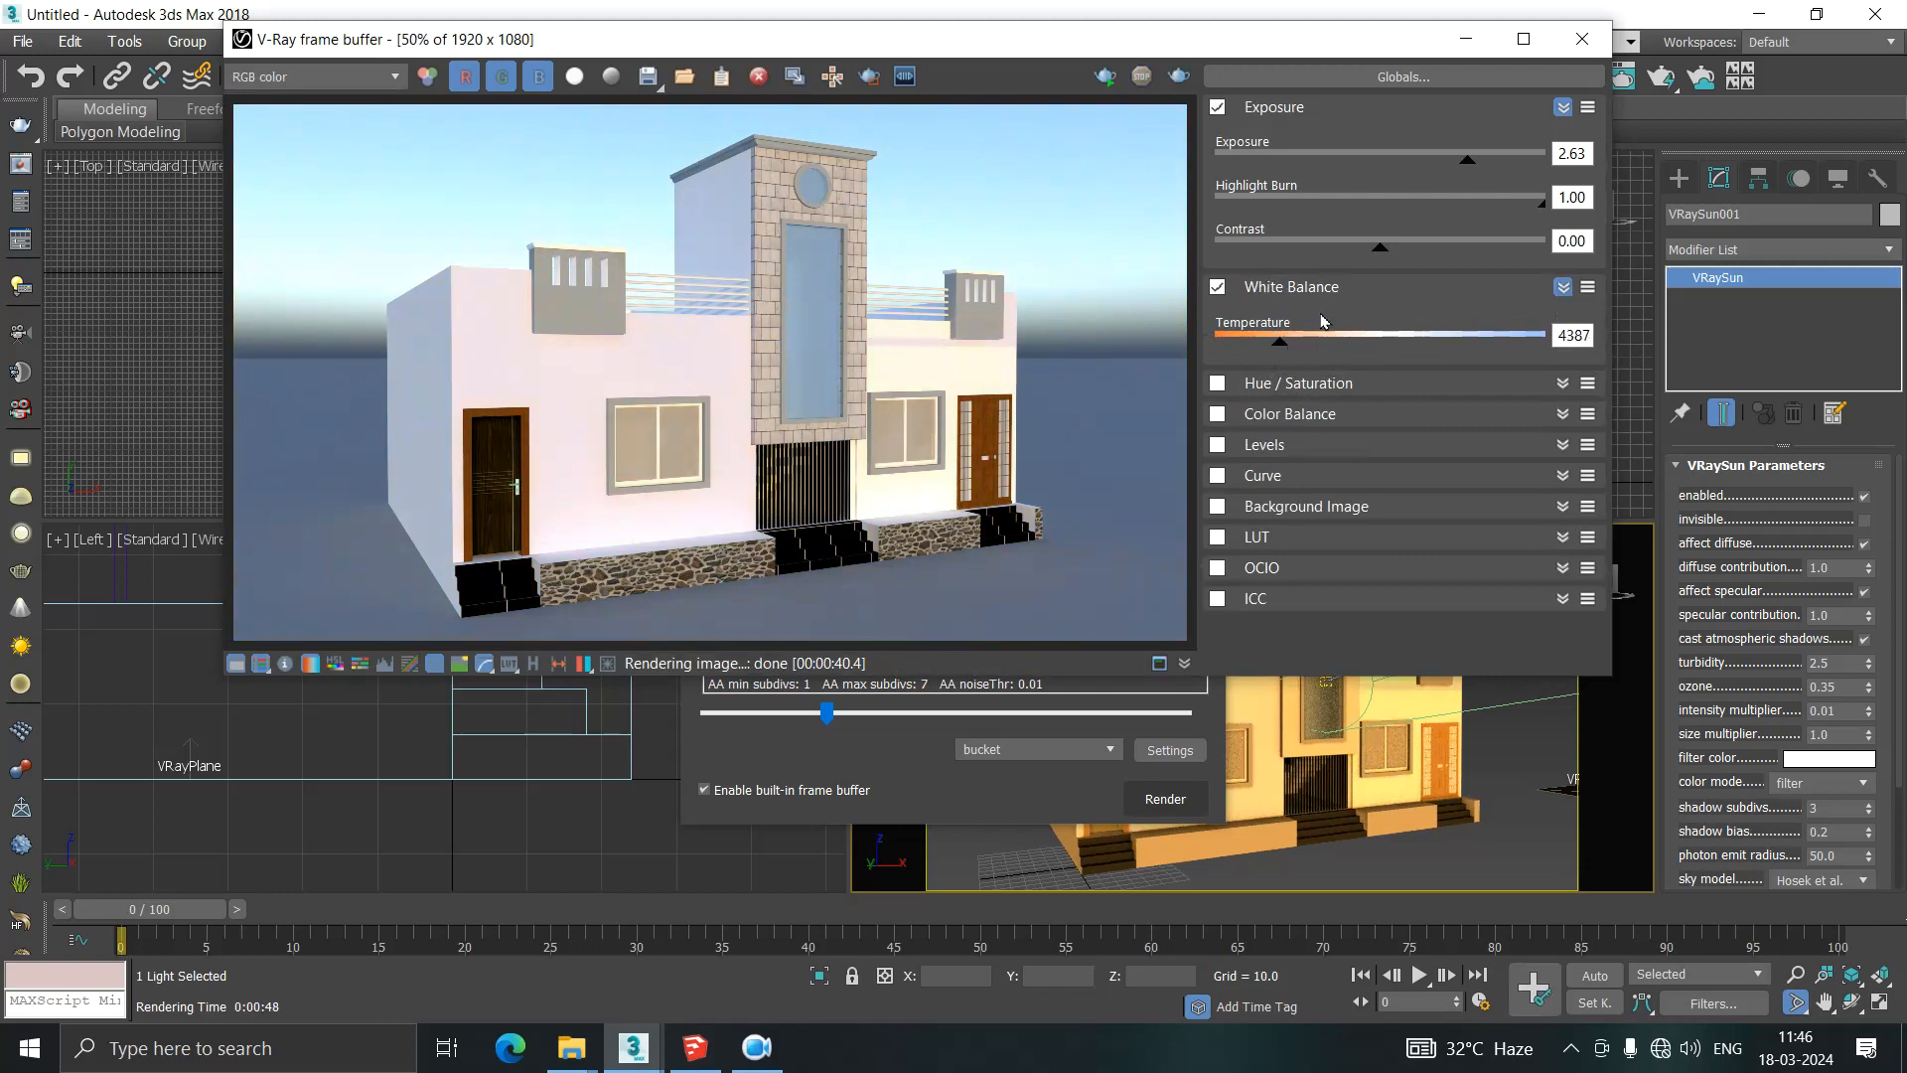
Step: Raise the render's exposure to about 2.72 and inspect the corrected image up close
mouse_move(1467, 159)
mouse_down()
mouse_move(1395, 159)
mouse_move(1470, 159)
mouse_up()
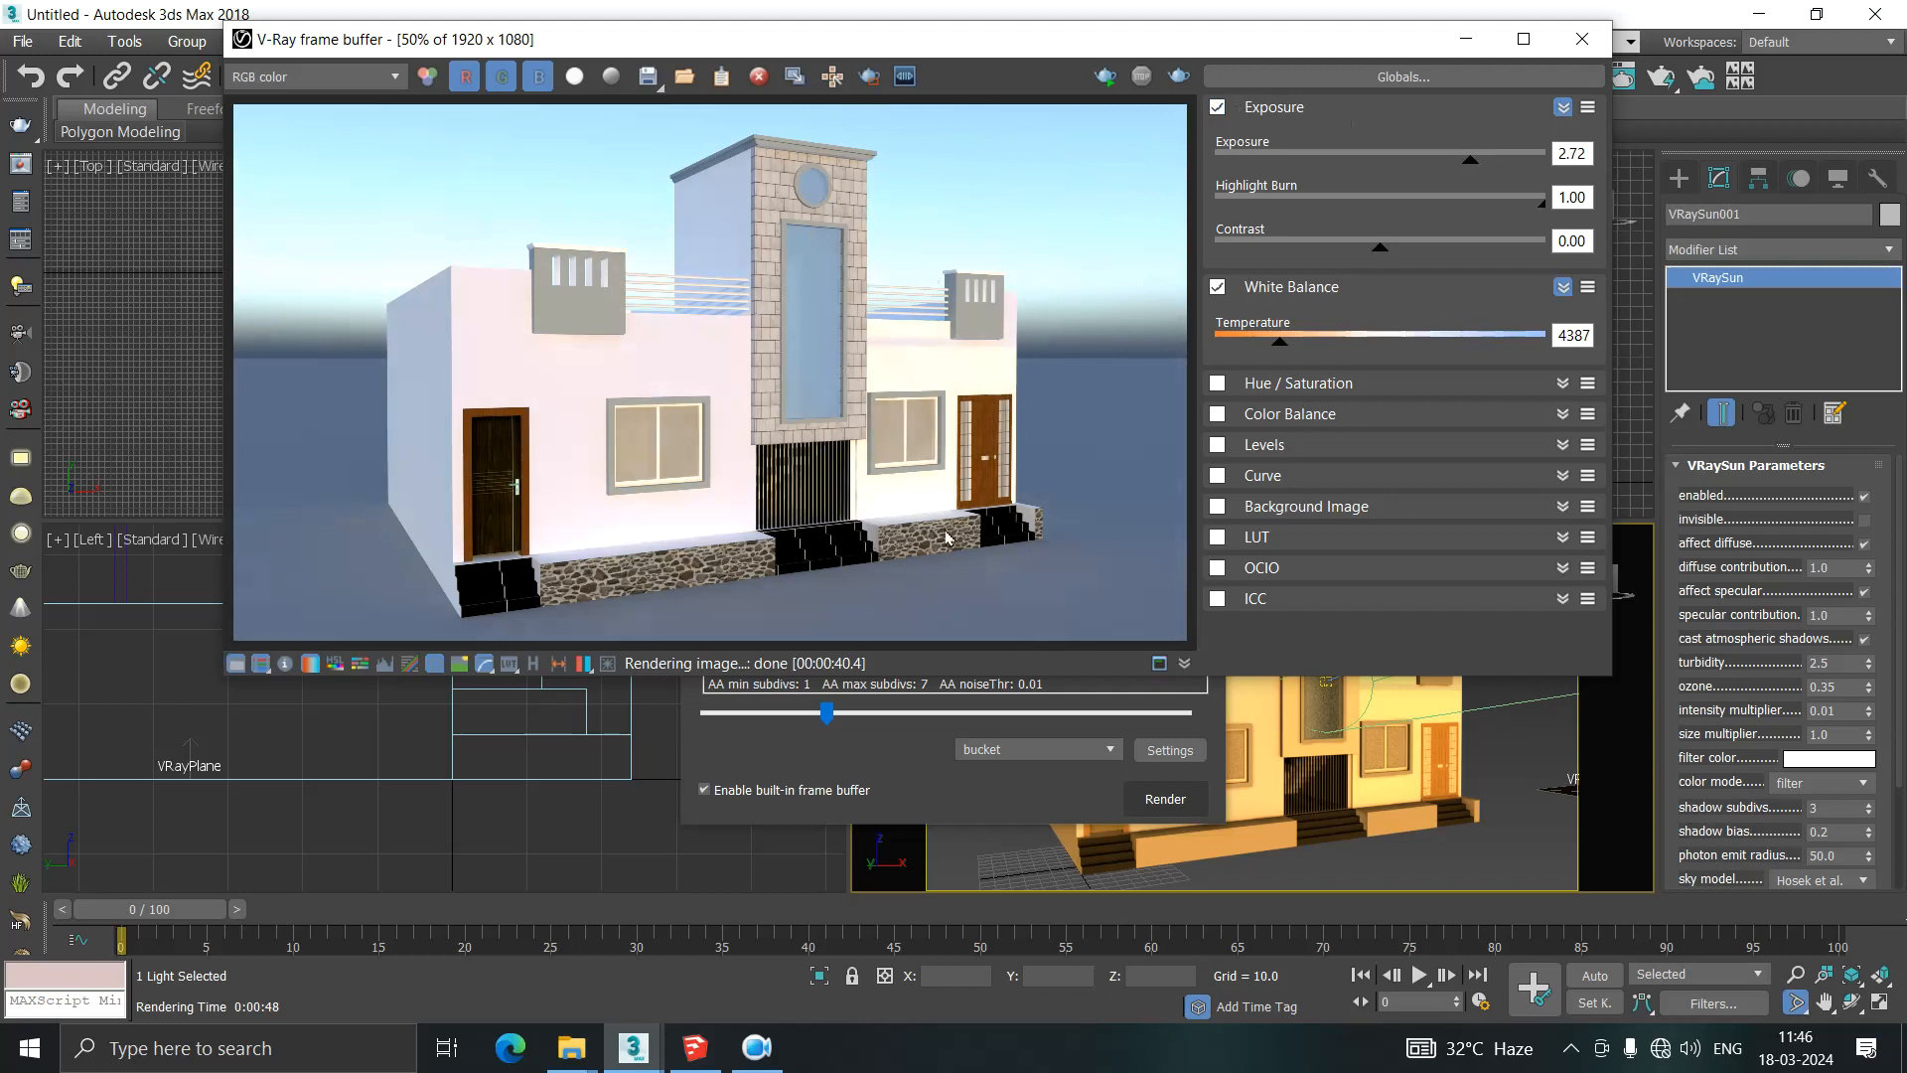
scroll(501, 491, up, 2)
scroll(520, 415, down, 2)
Step: Save the render as the JPEG "1st render" in the "sketchup to 3ds max export" folder, and close the frame buffer and Quick Settings
click(648, 77)
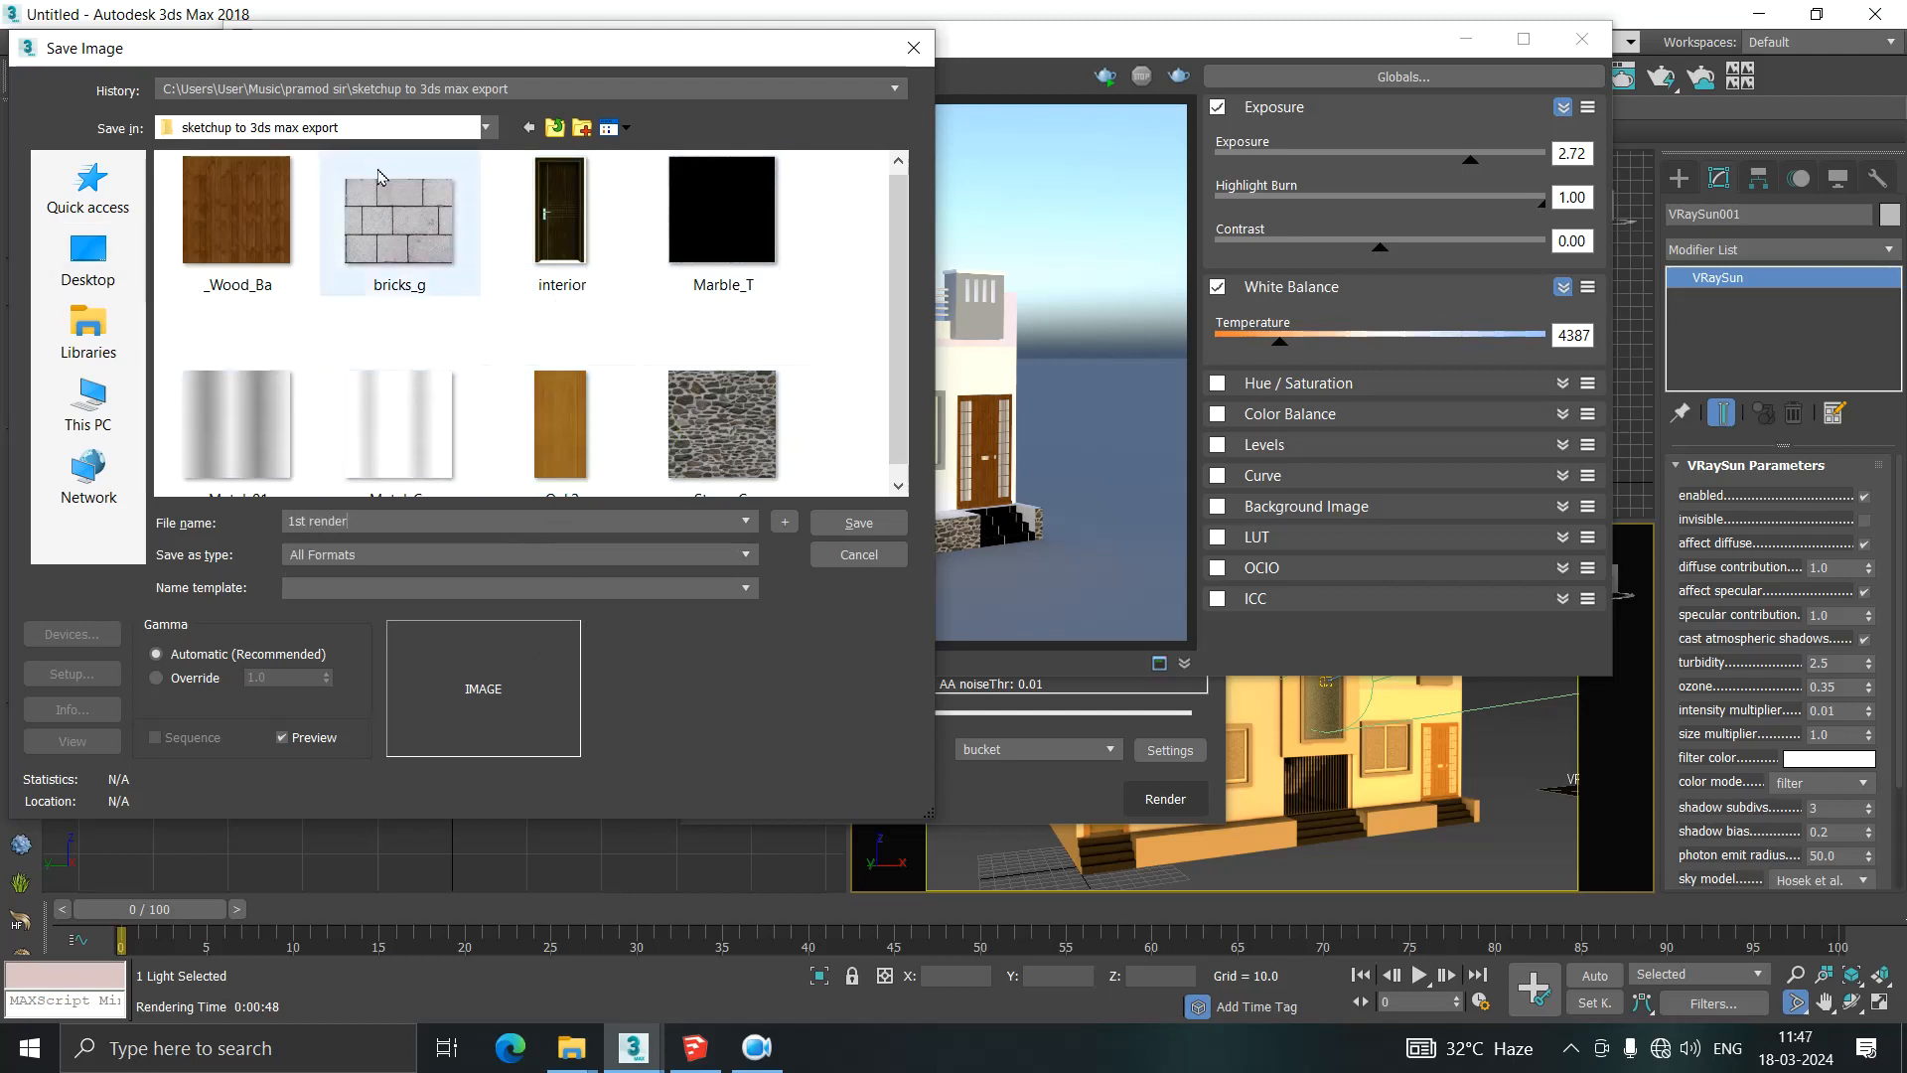
click(443, 555)
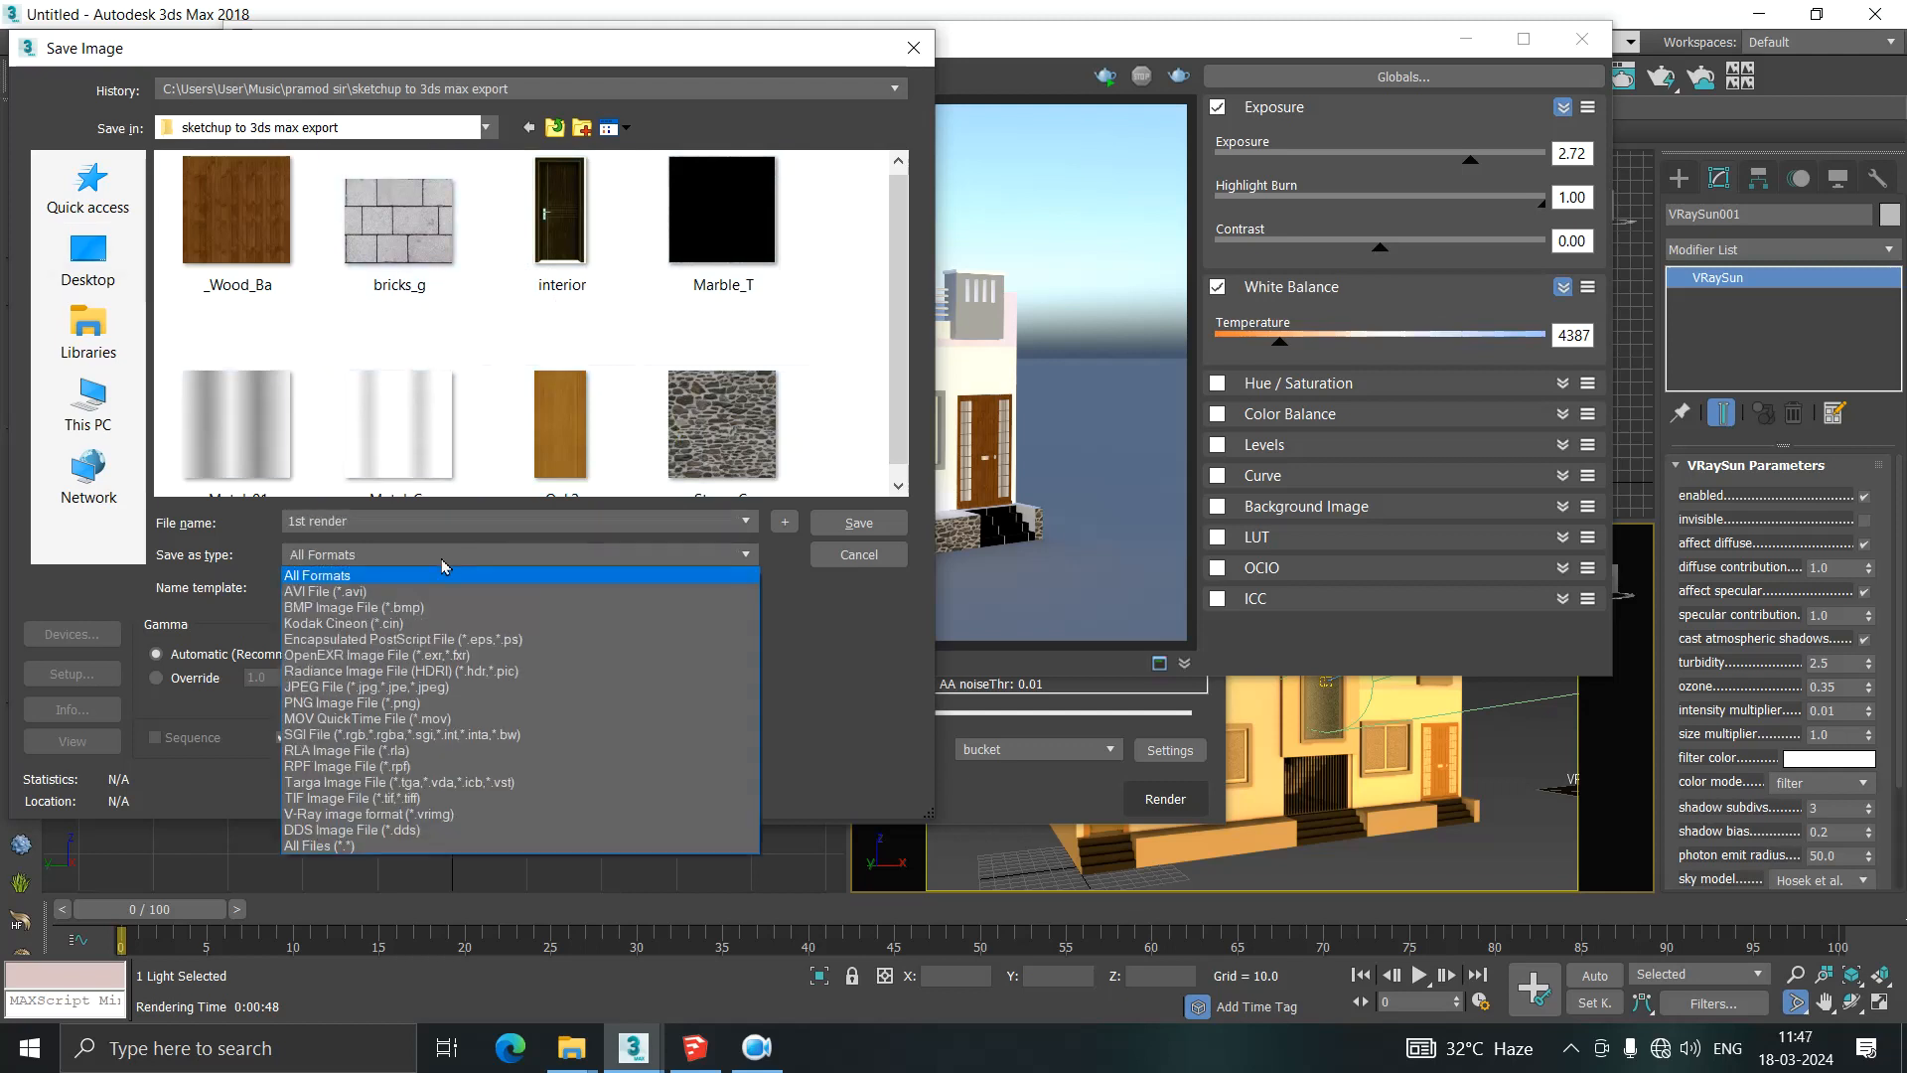
click(357, 691)
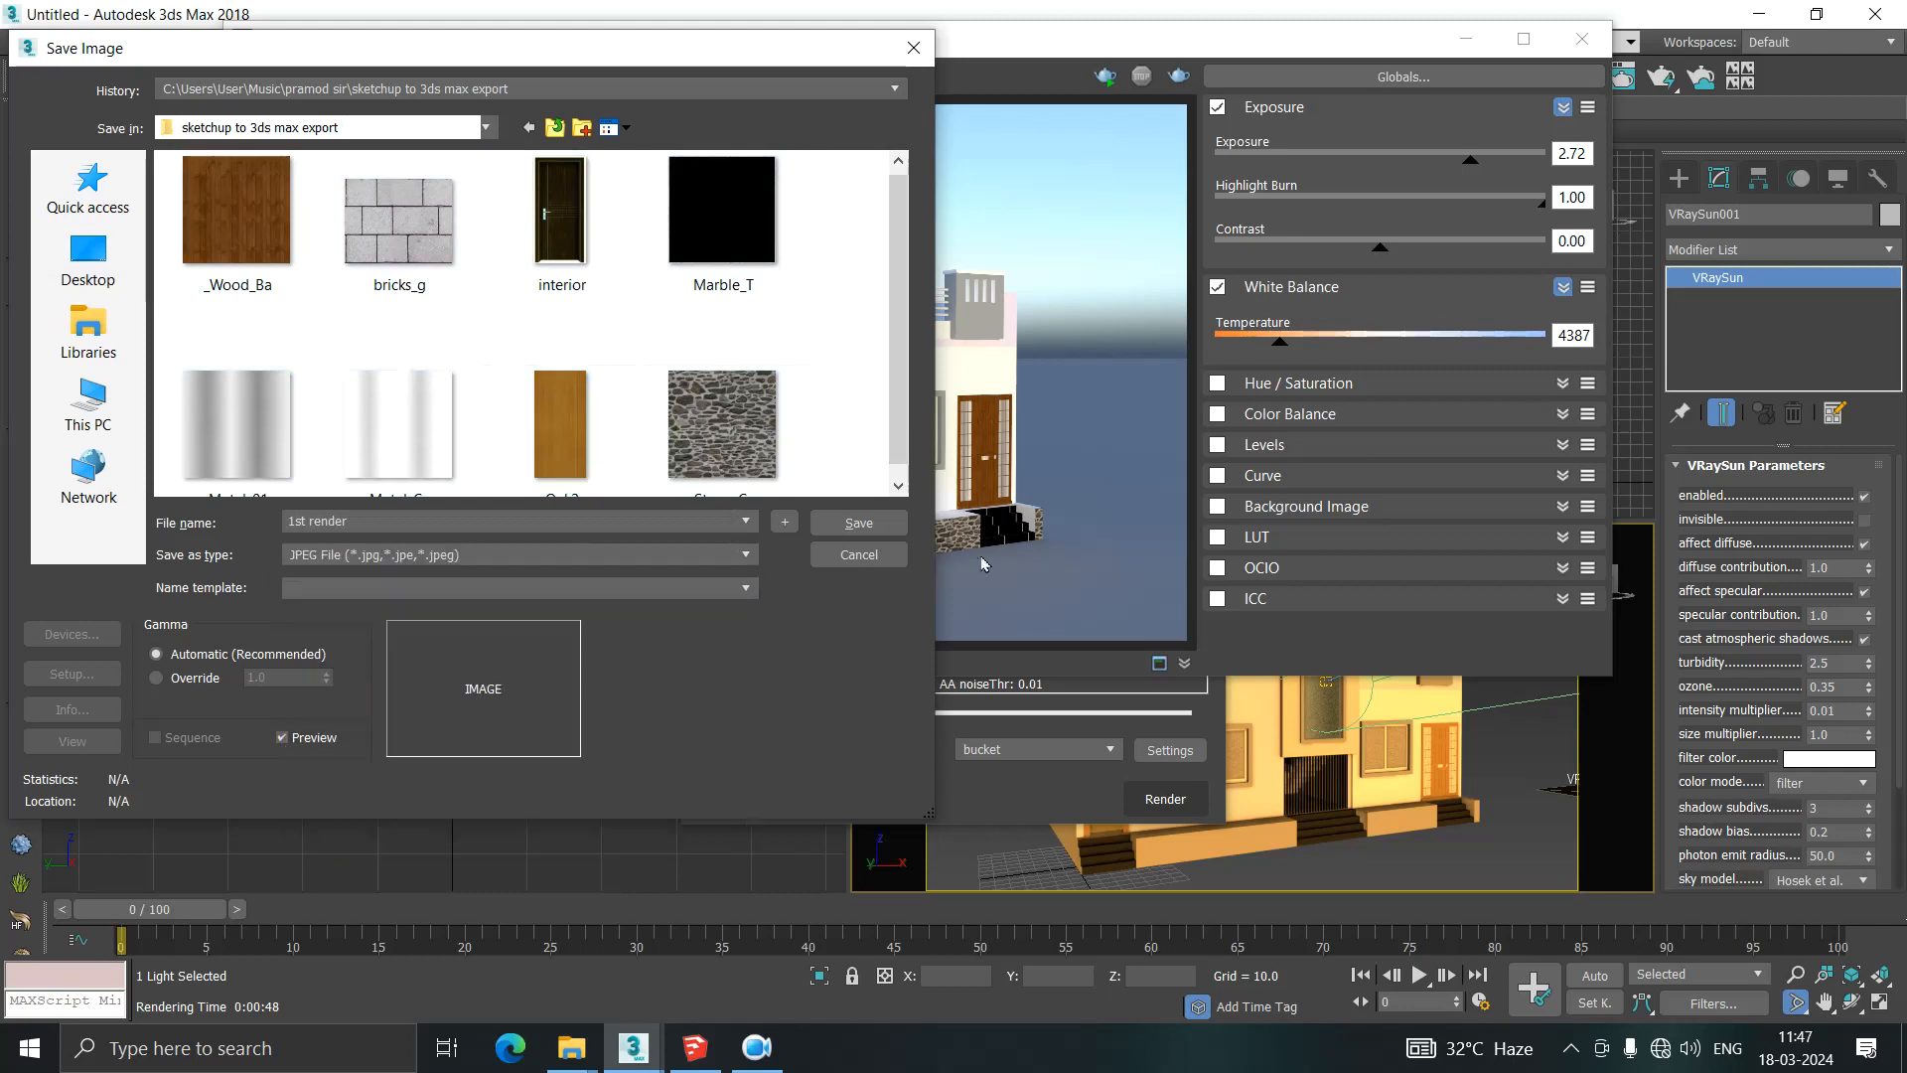
click(857, 524)
click(434, 573)
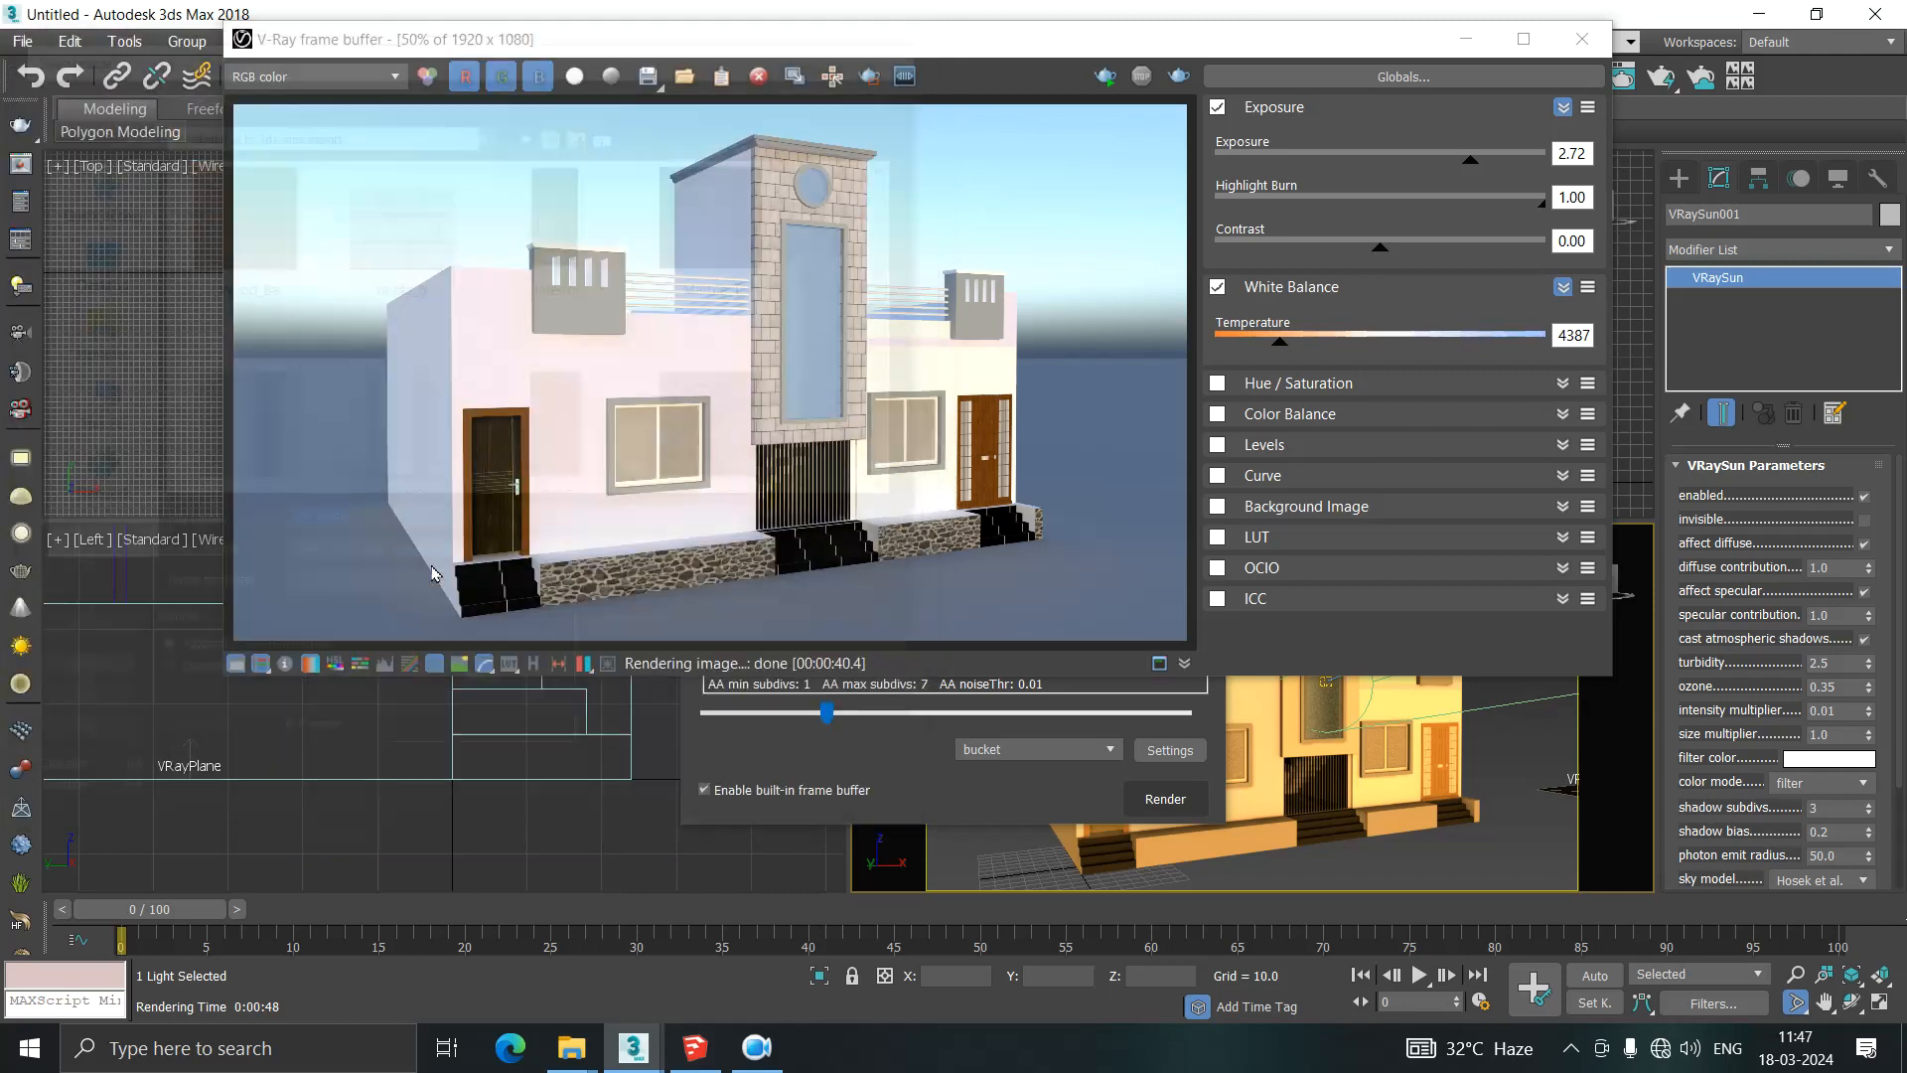
click(1580, 42)
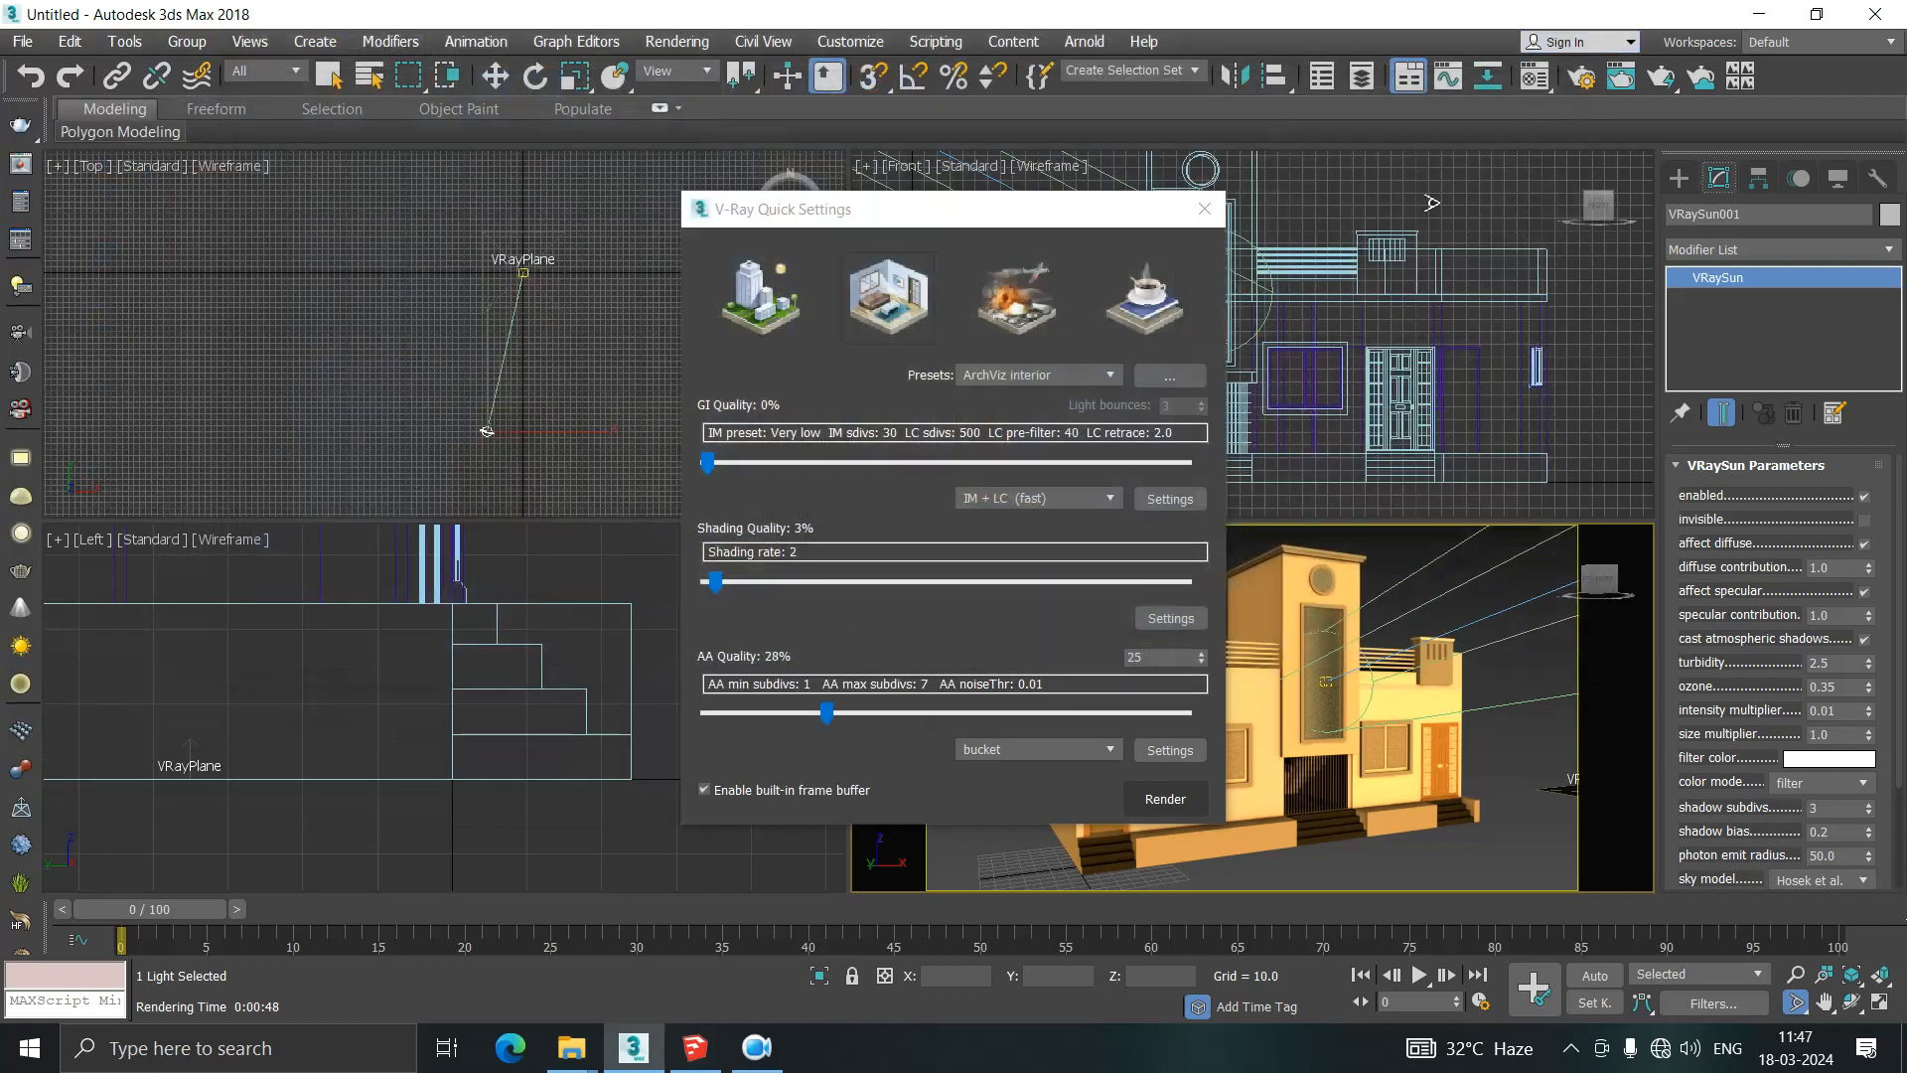
click(1221, 200)
Step: Save the scene as "3rd lecture" inside a new "3rd lecture" folder created in the instructor's folder of the Music library
key(ctrl+s)
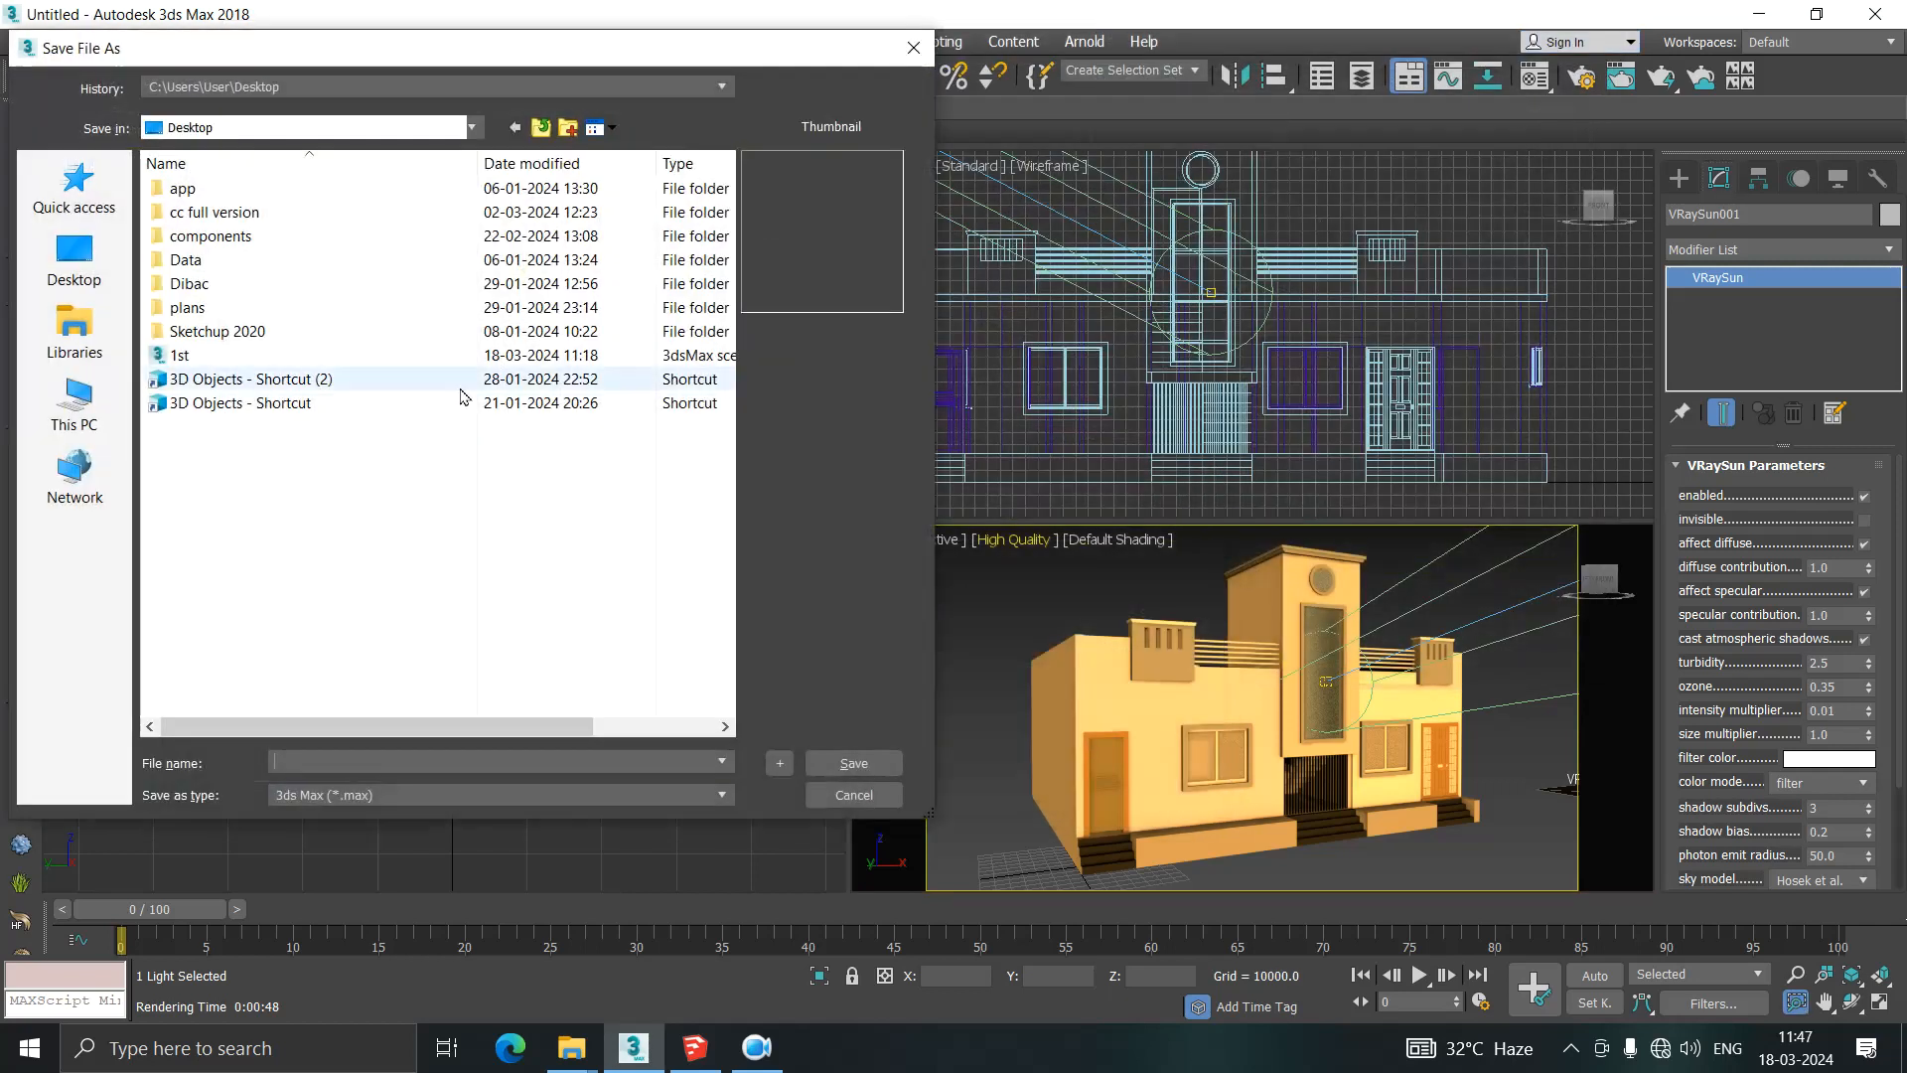
click(74, 328)
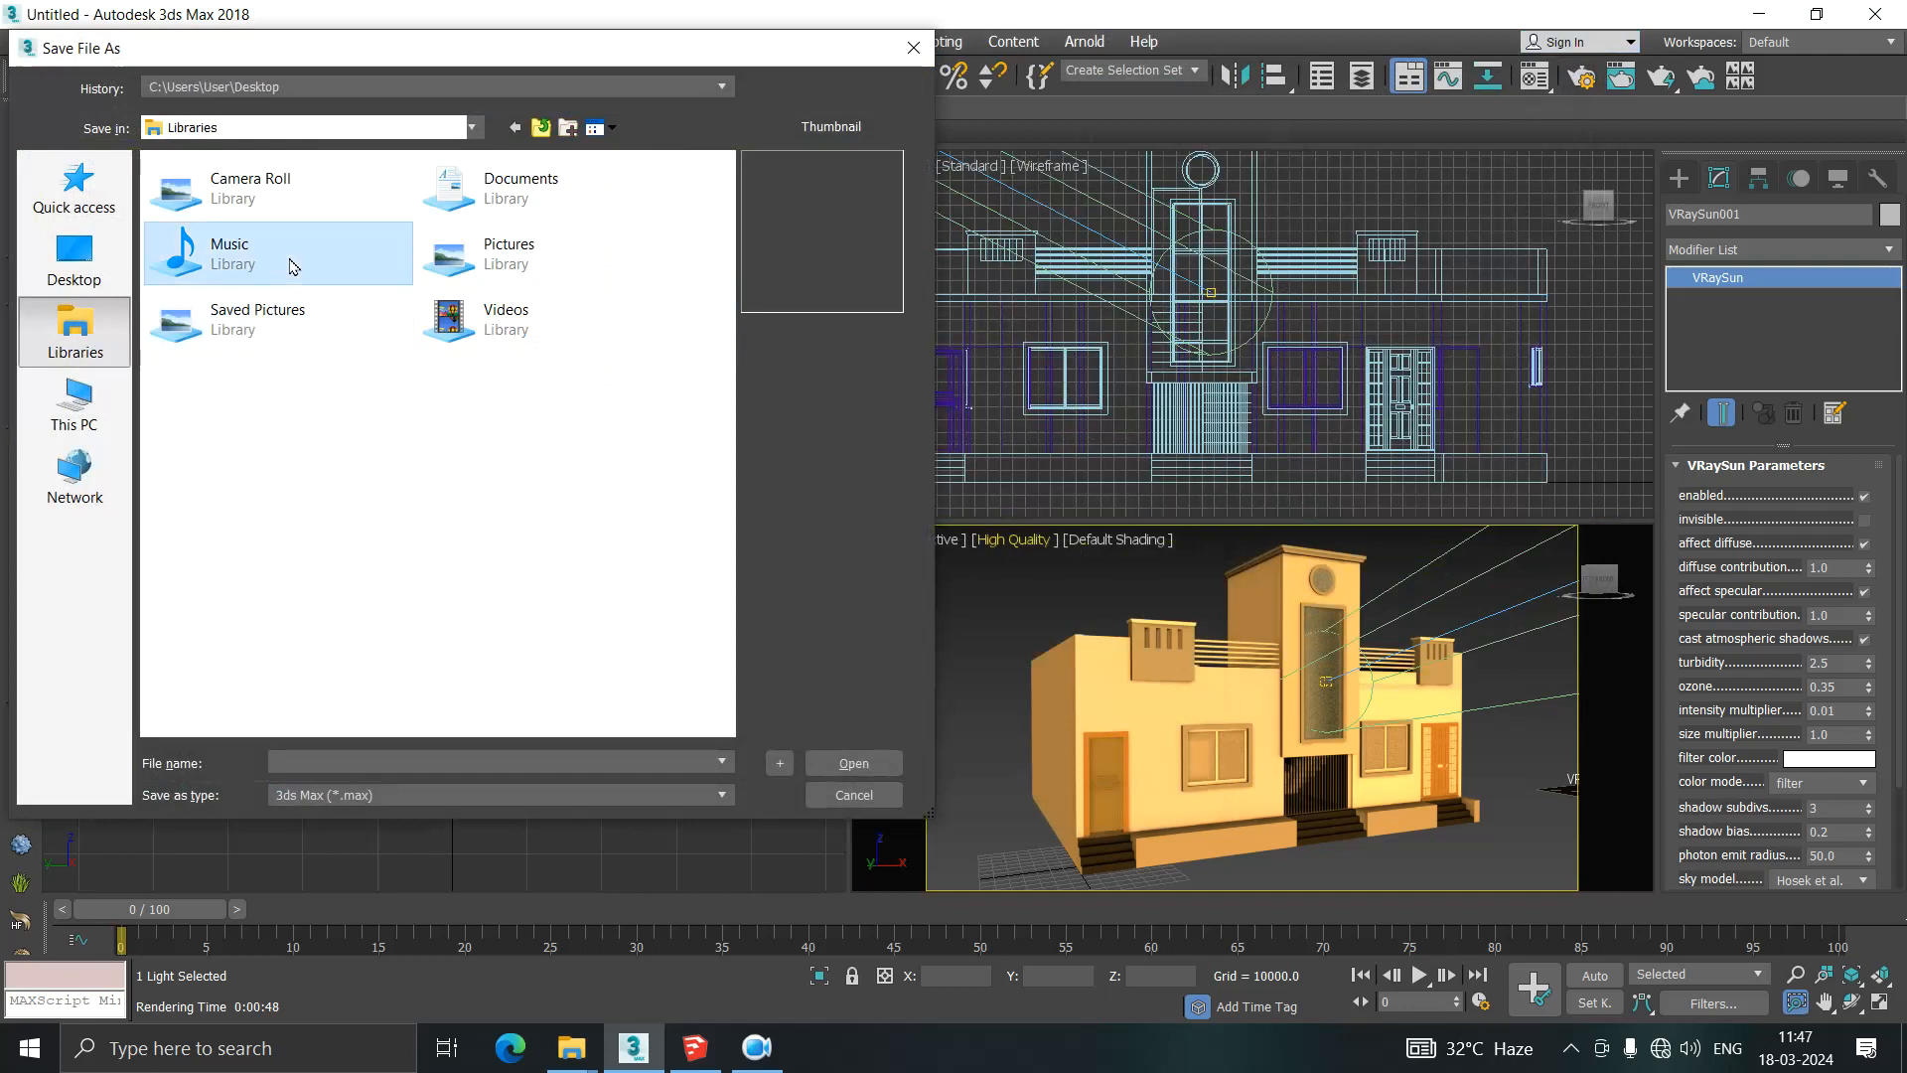
double_click(228, 257)
right_click(247, 314)
double_click(213, 212)
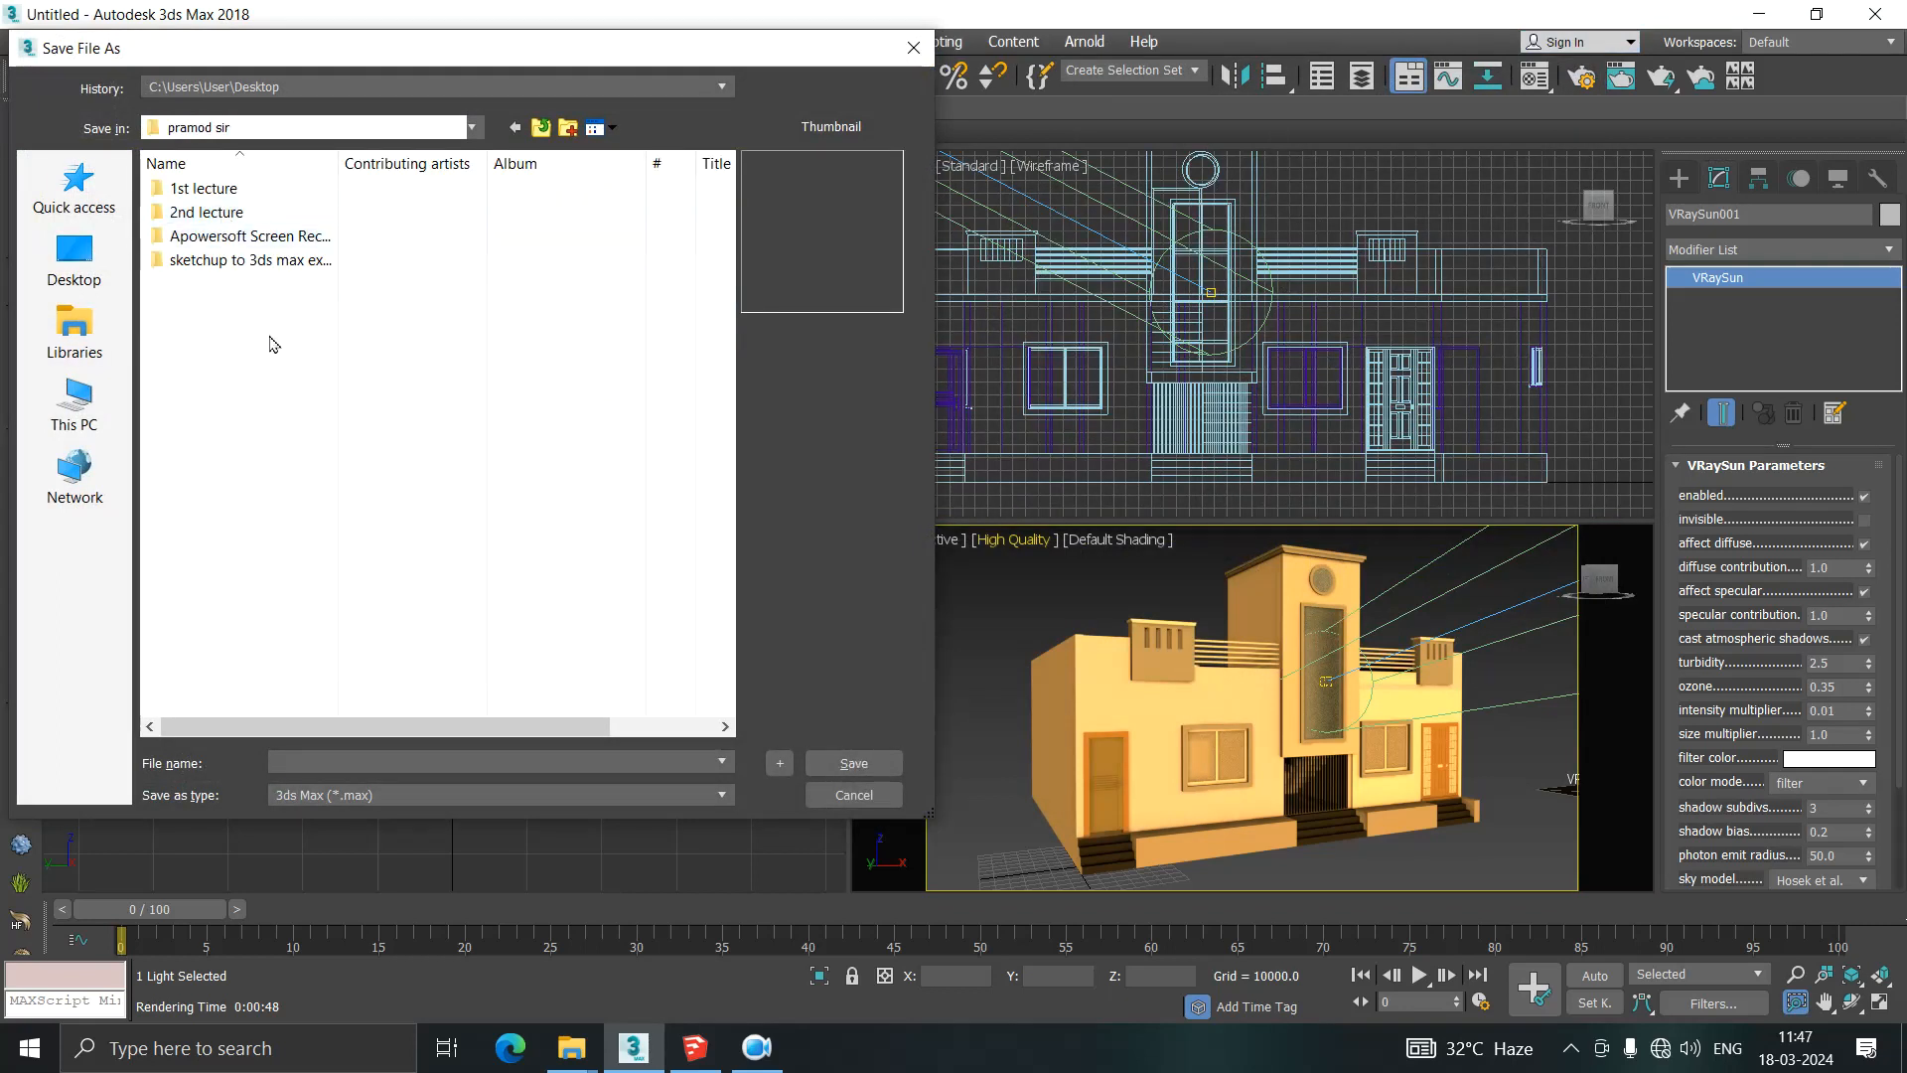
click(566, 127)
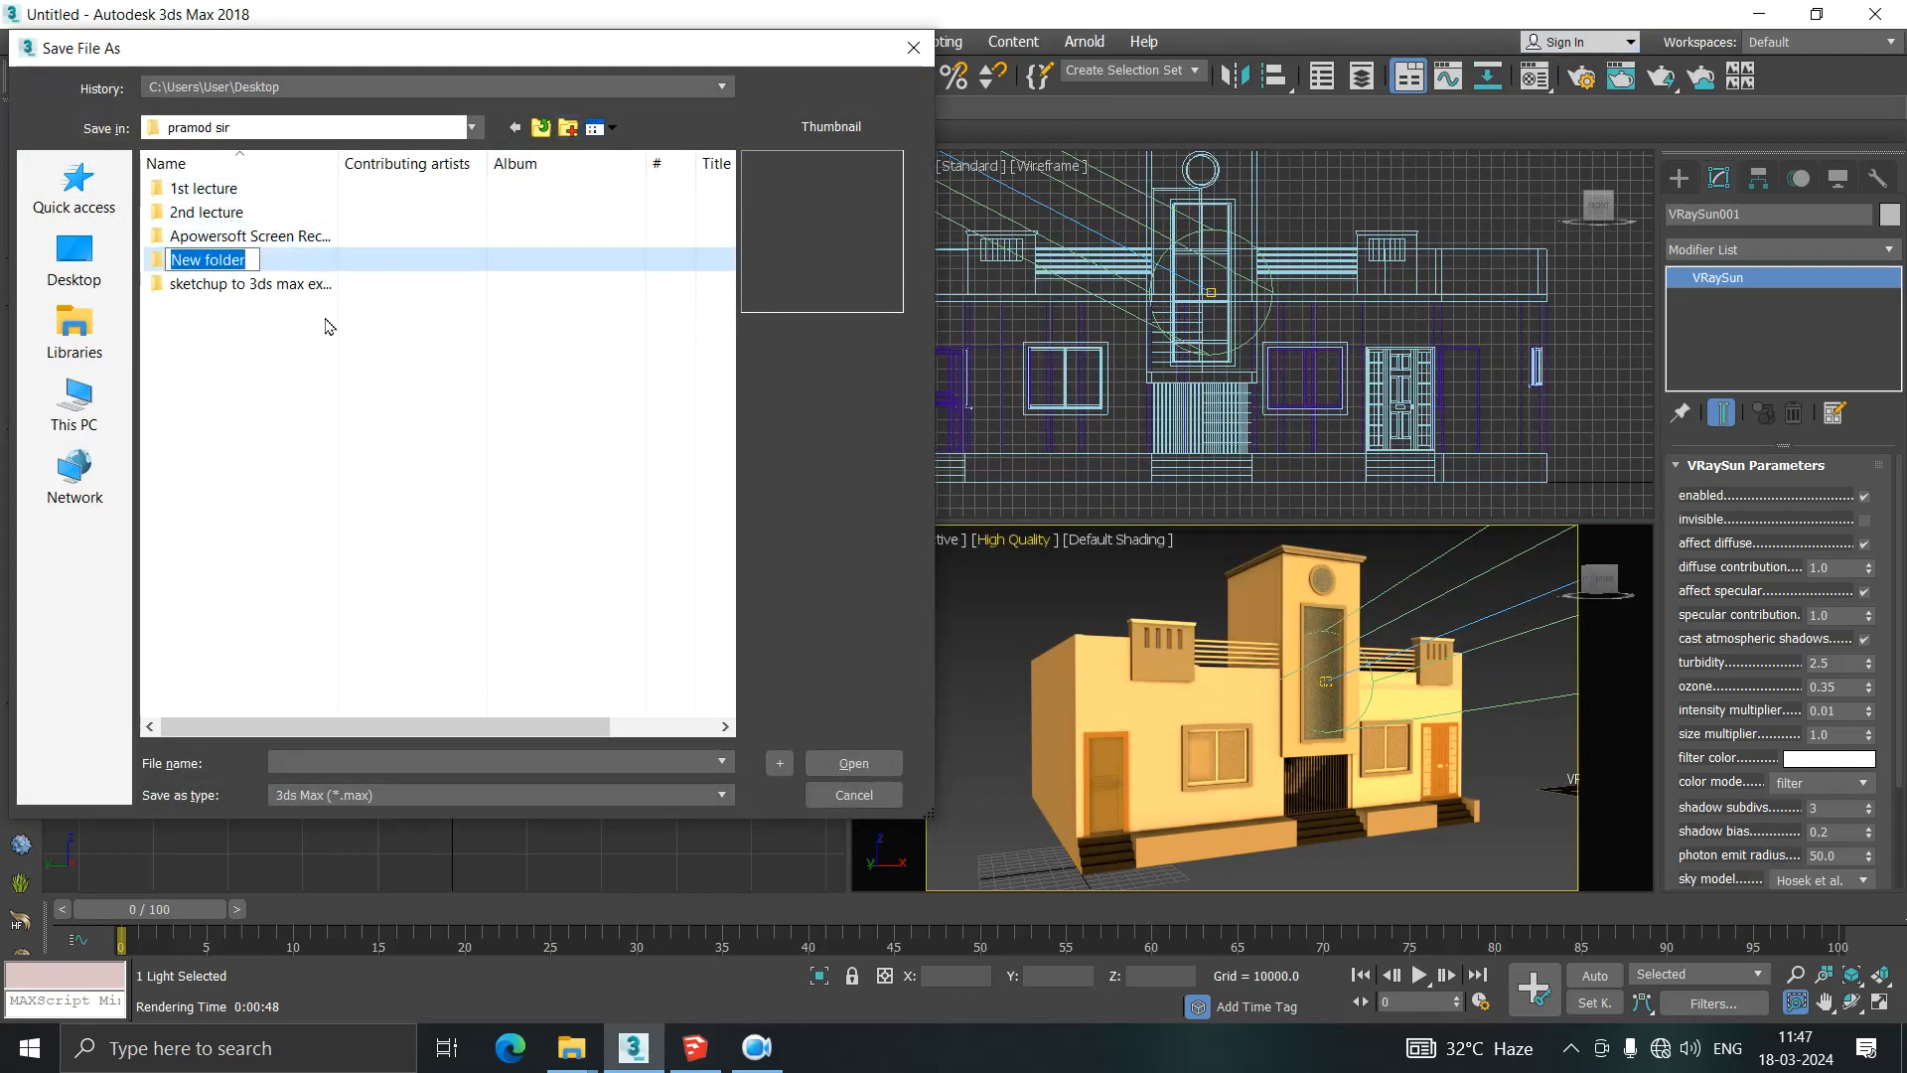
text(3rd lecture)
key(Return)
key(Return)
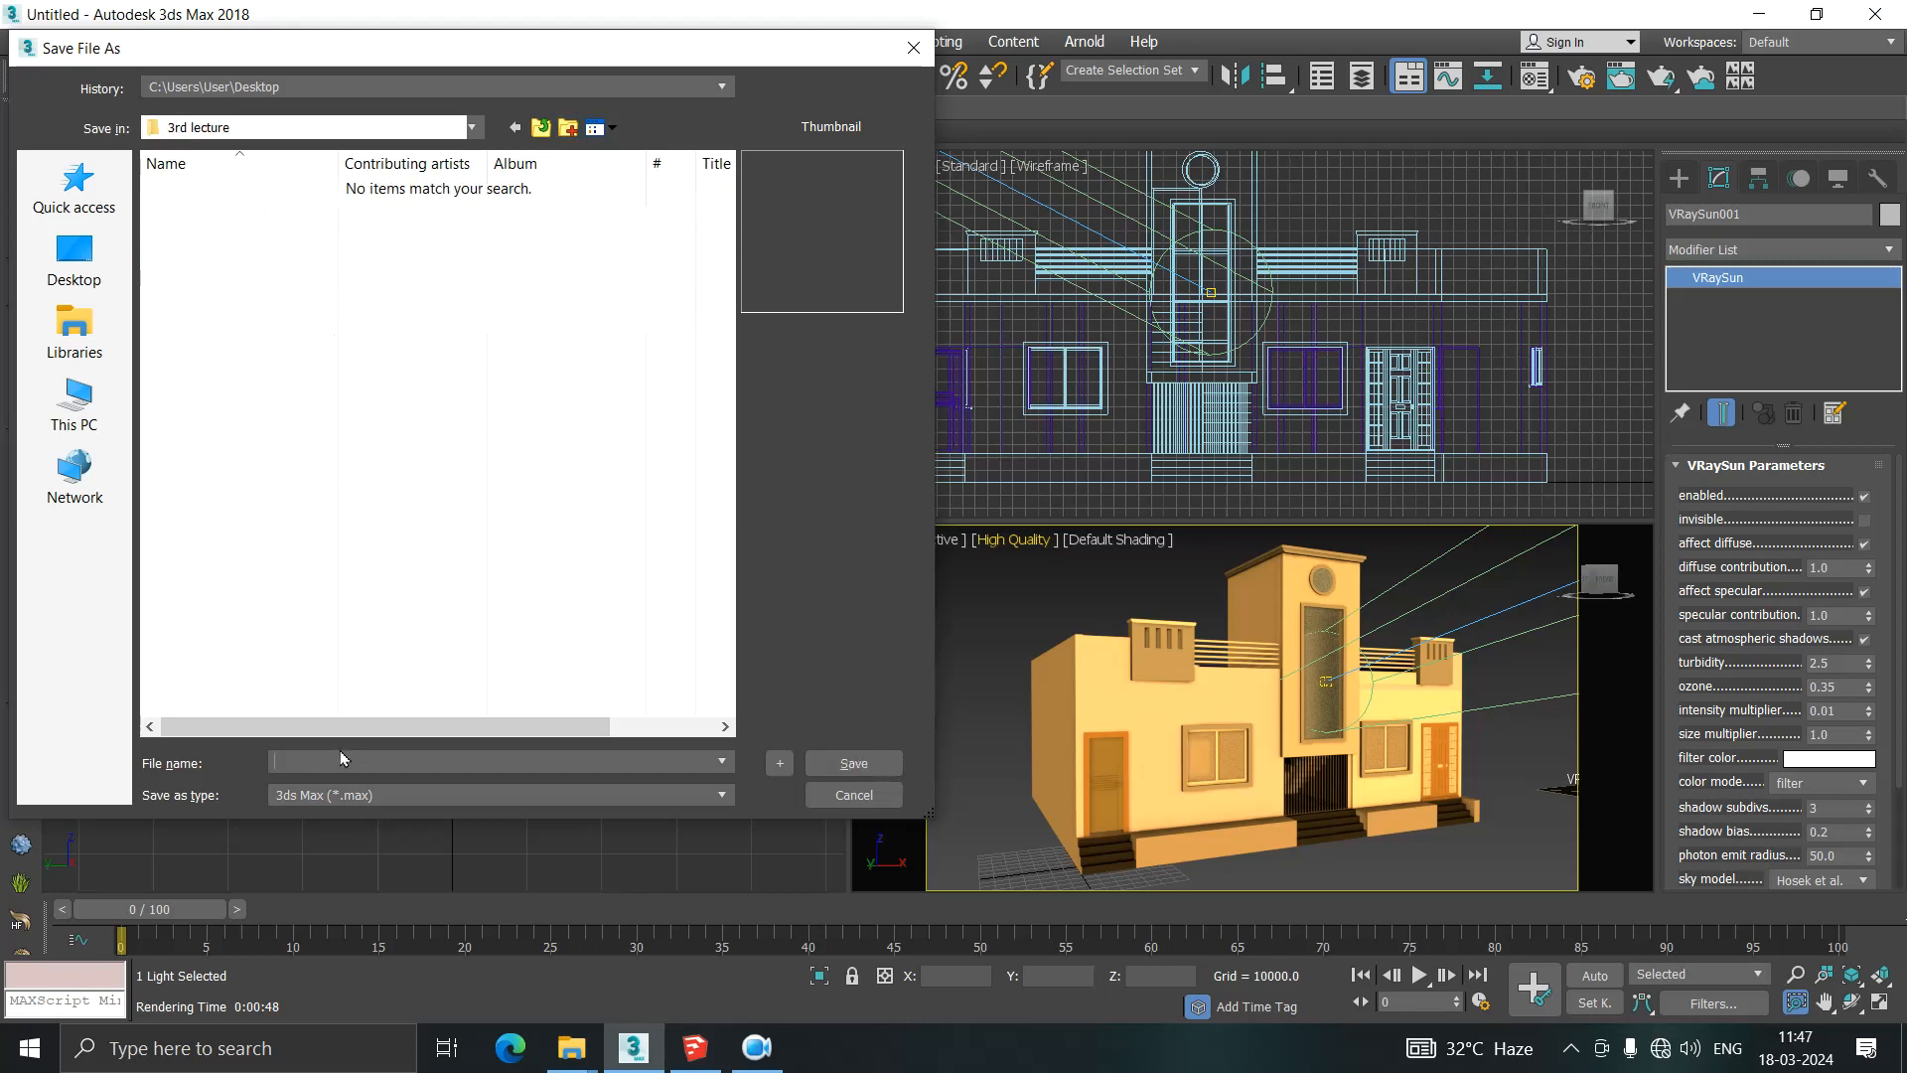
text(3rd lecture)
click(887, 771)
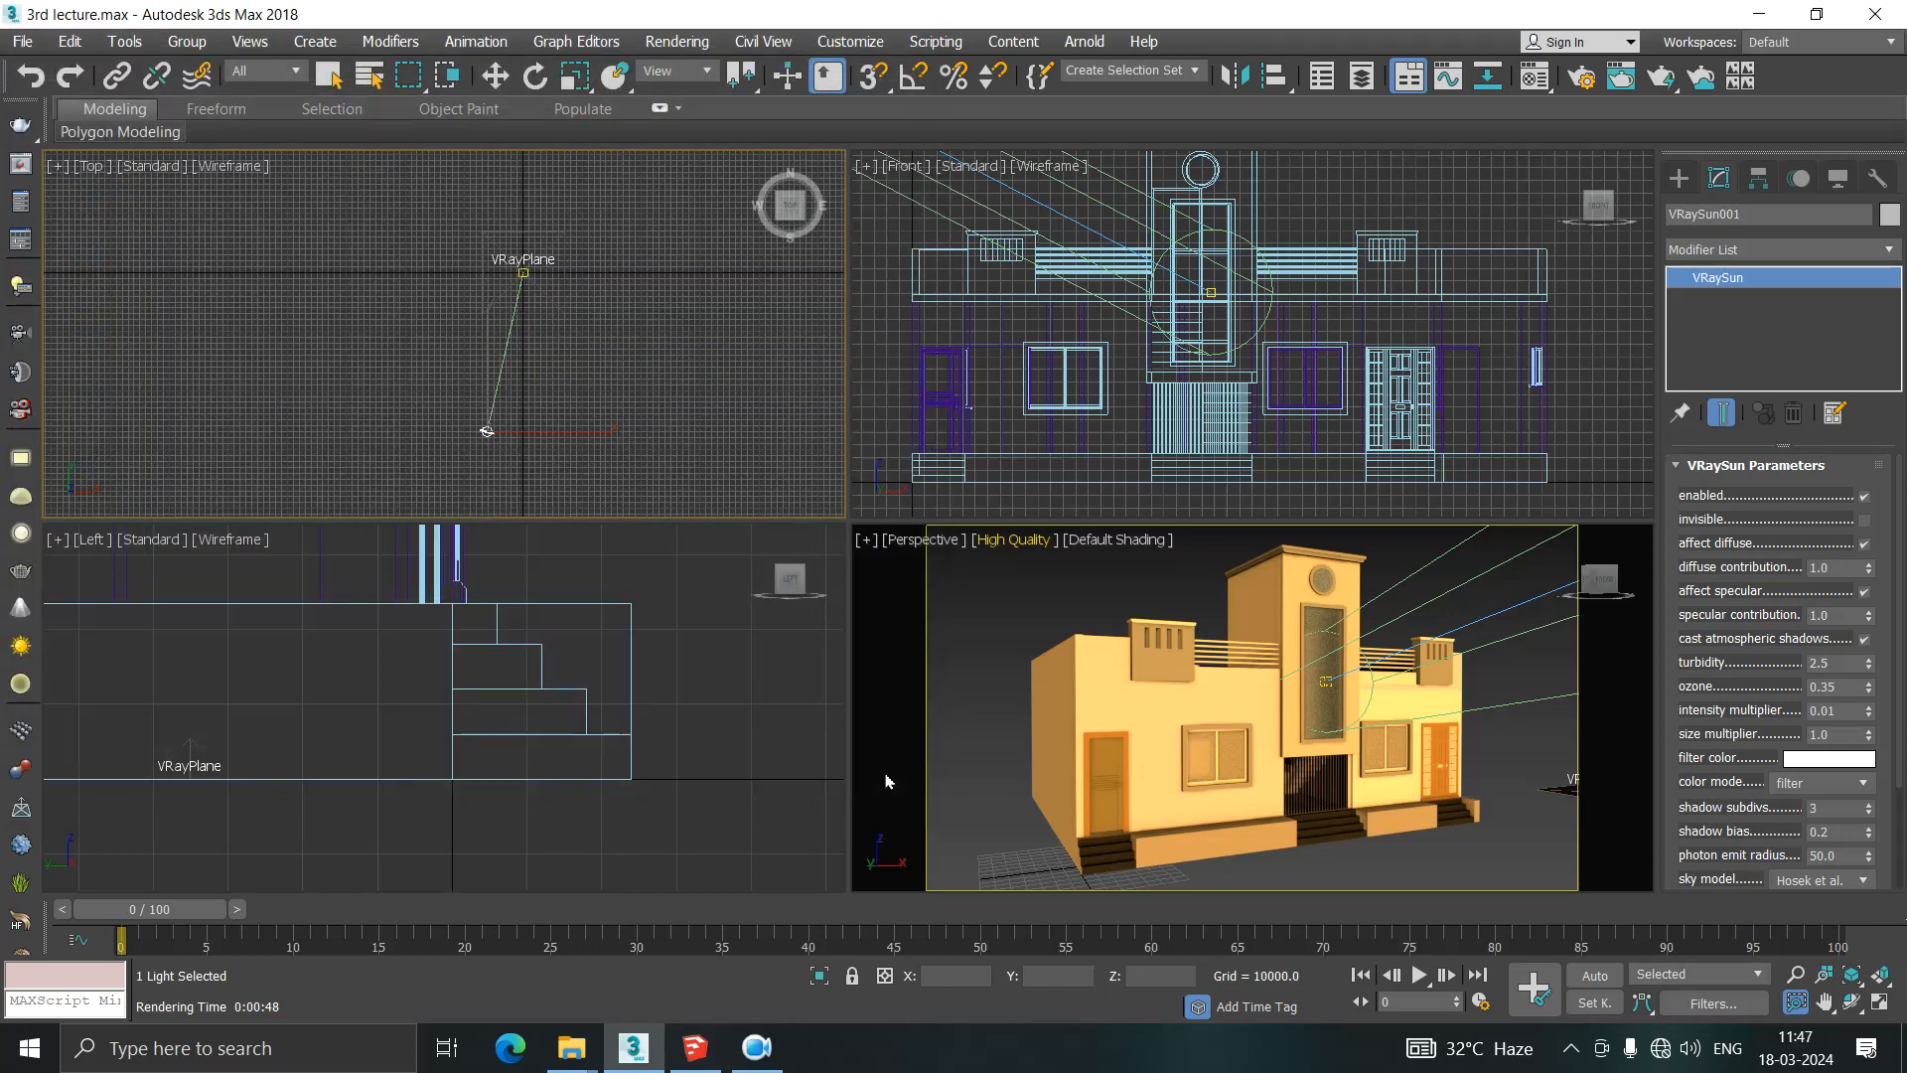
Step: Reopen the V-Ray frame buffer, save the render as the JPEG "1st imeage render" in the "3rd lecture" folder, and close the frame buffer
click(22, 165)
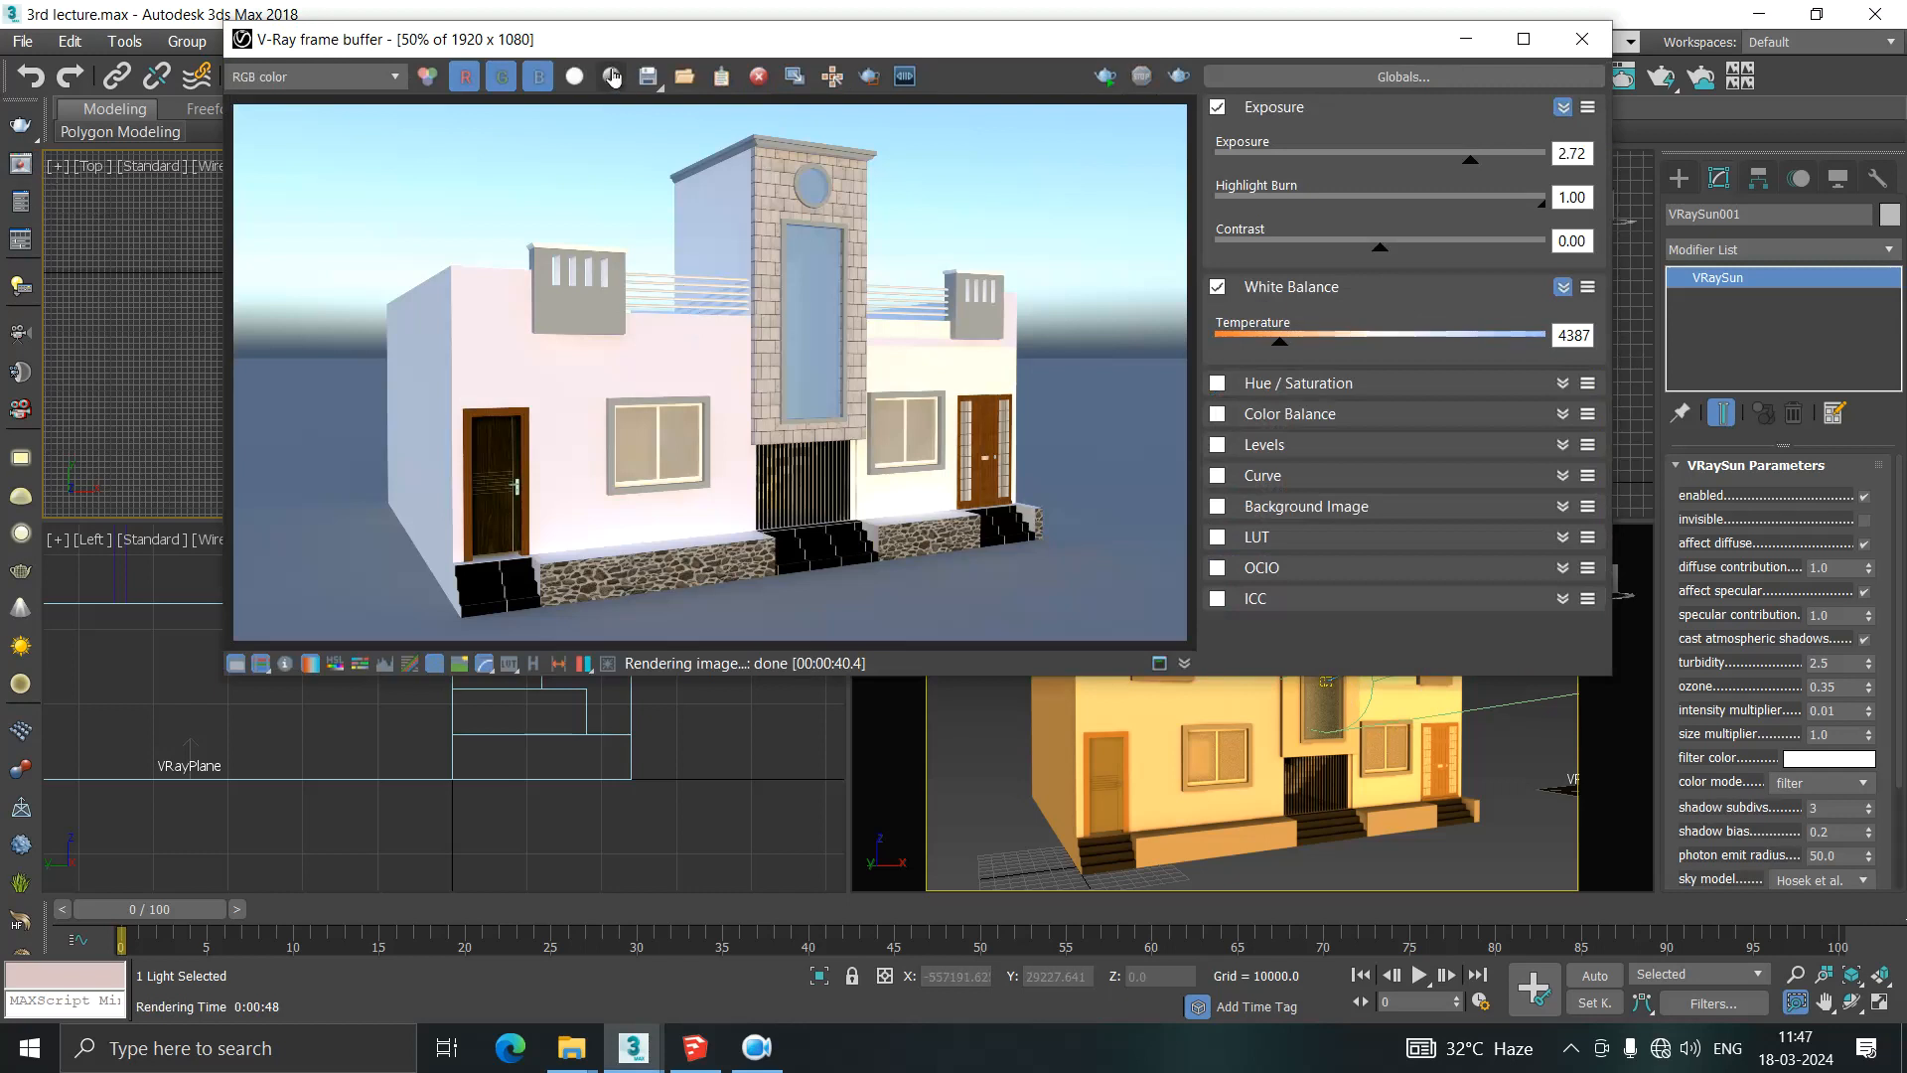
click(649, 77)
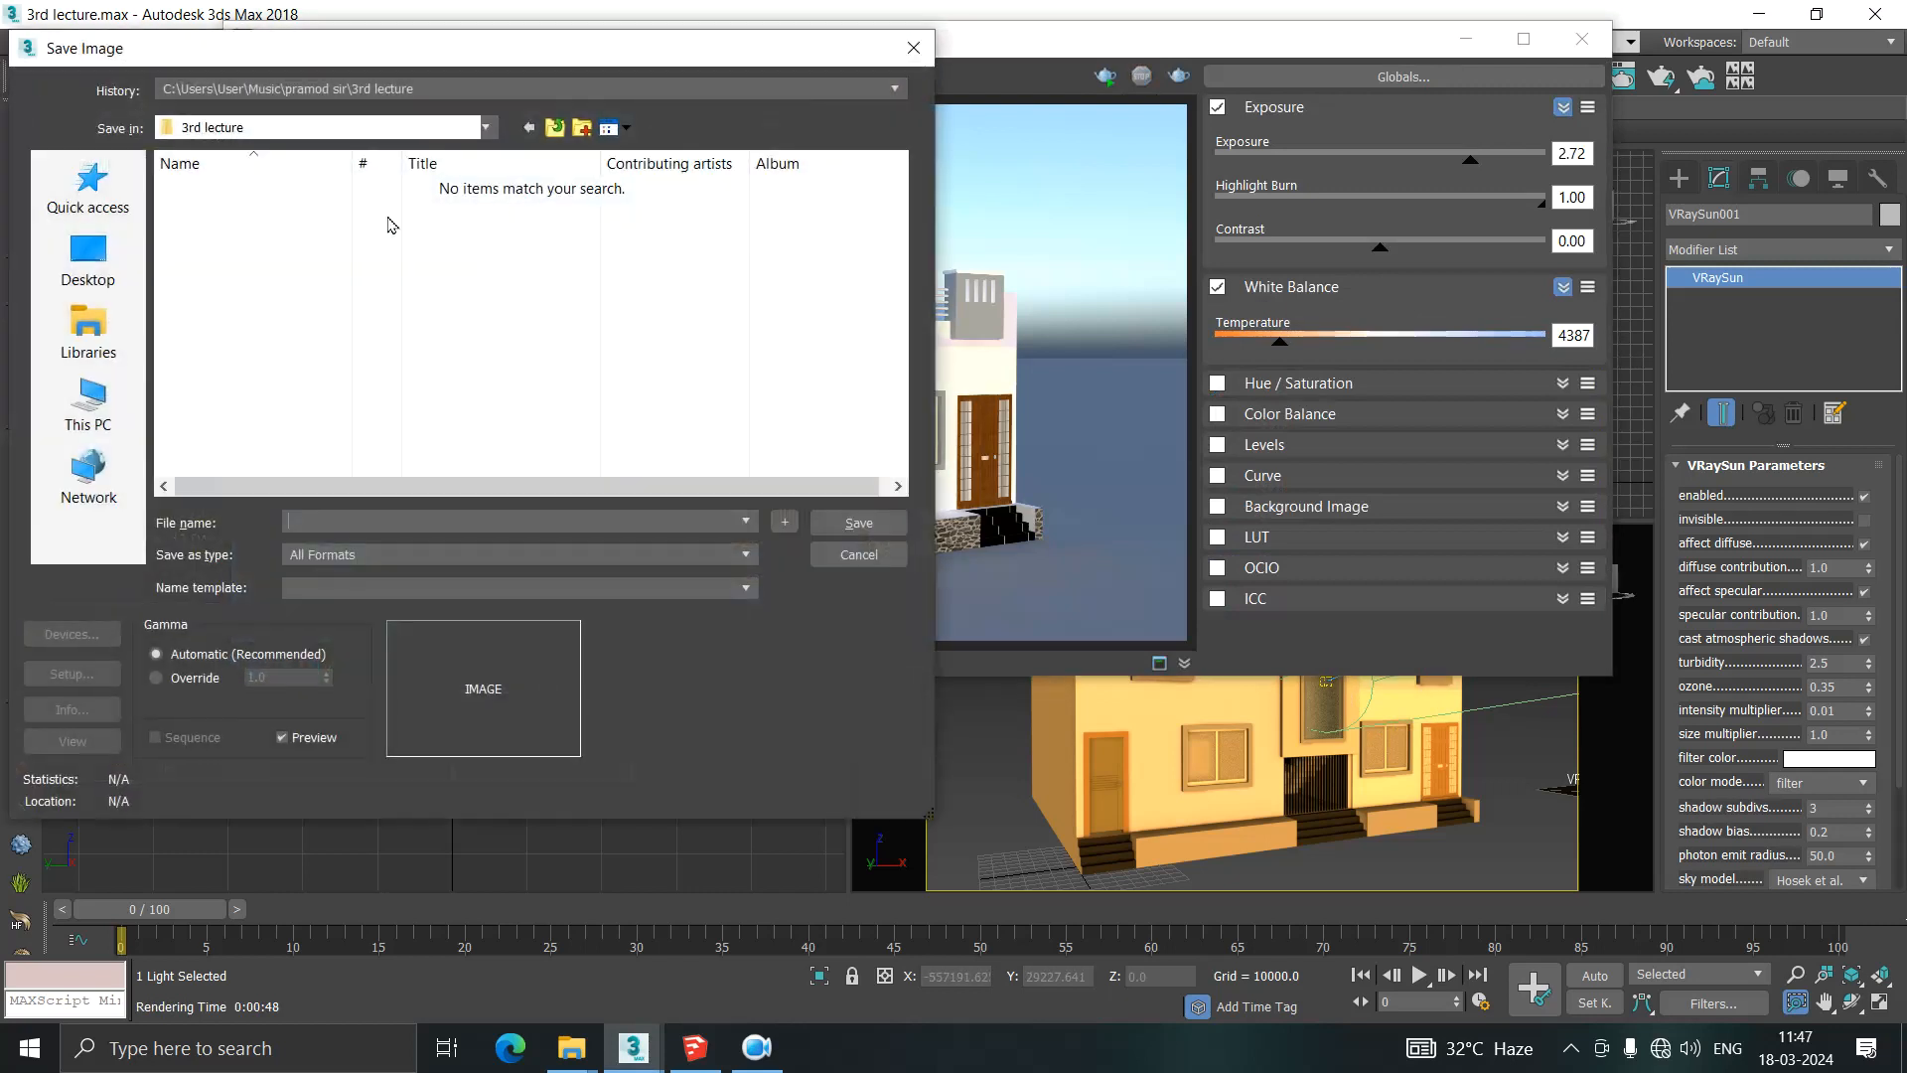
text(1s)
text(st imea)
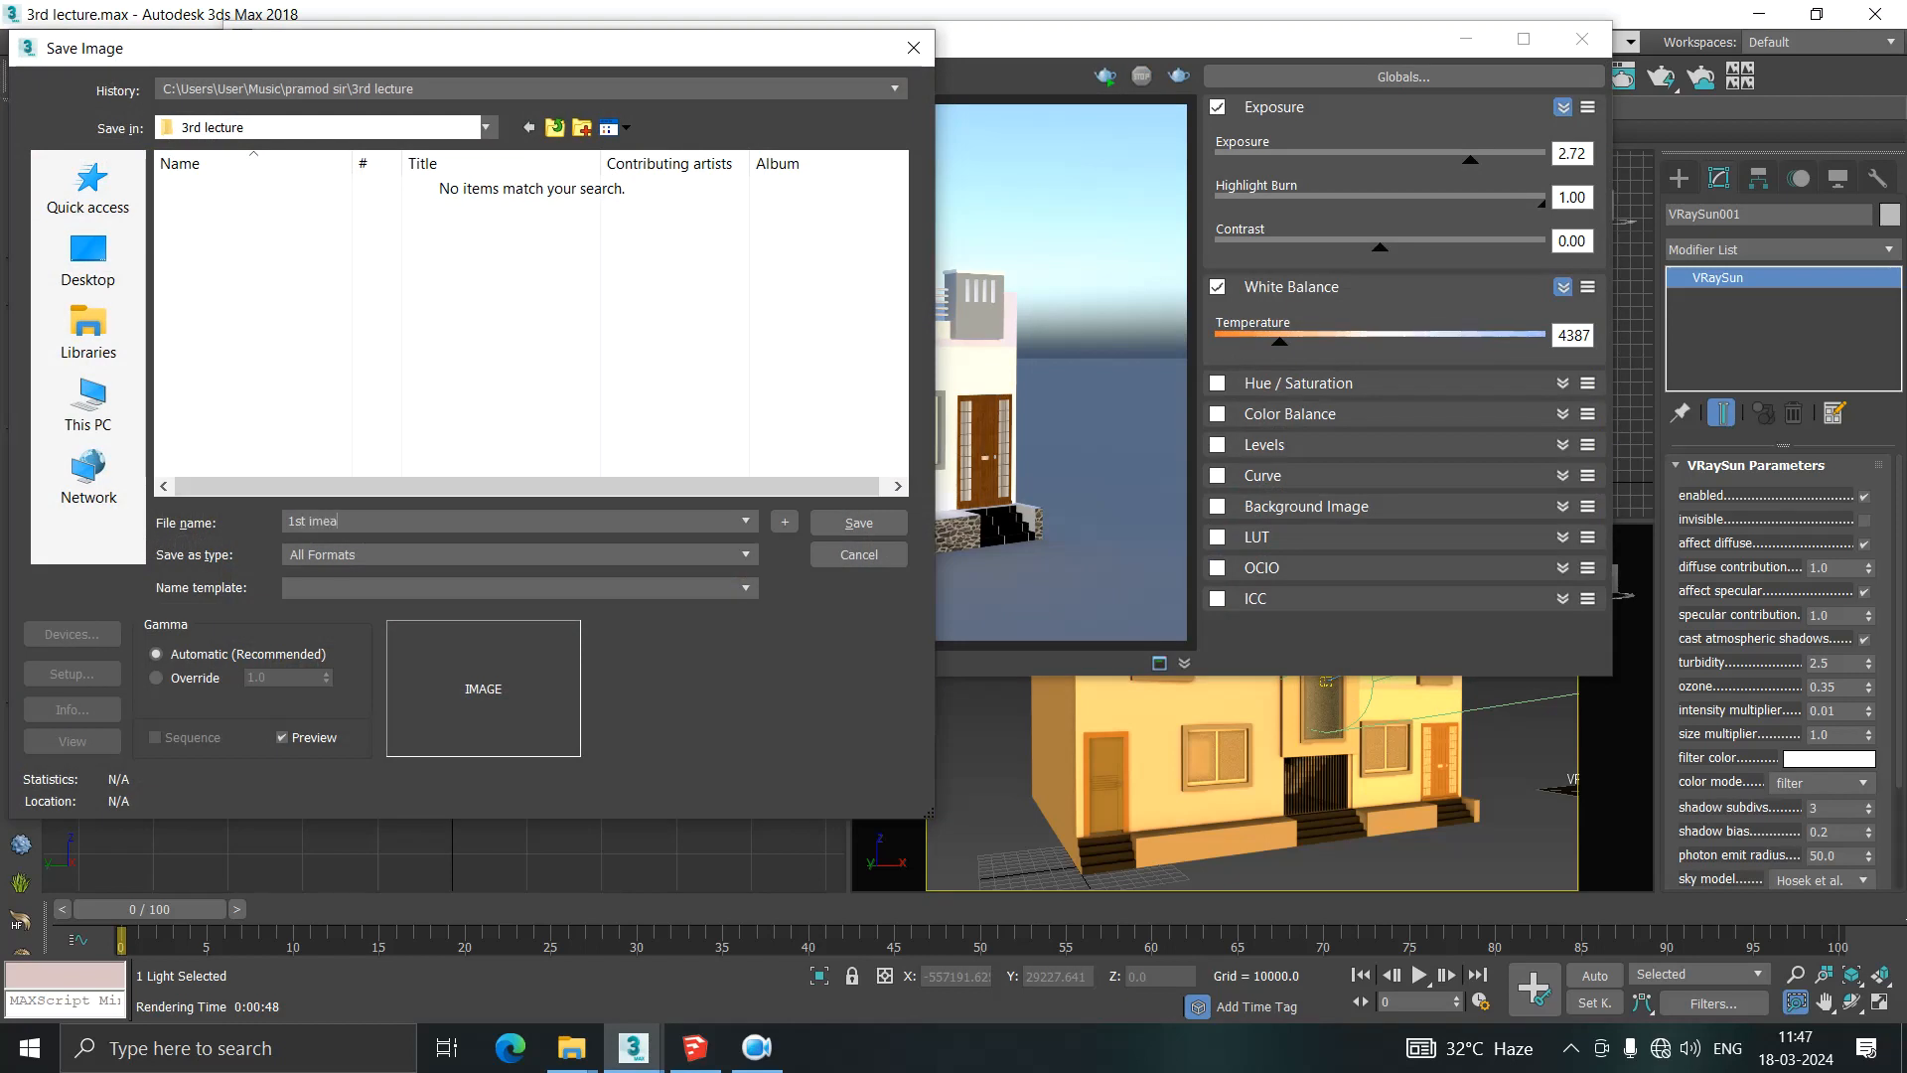
key(BackSpace)
key(BackSpace)
text(age render)
click(859, 523)
click(393, 570)
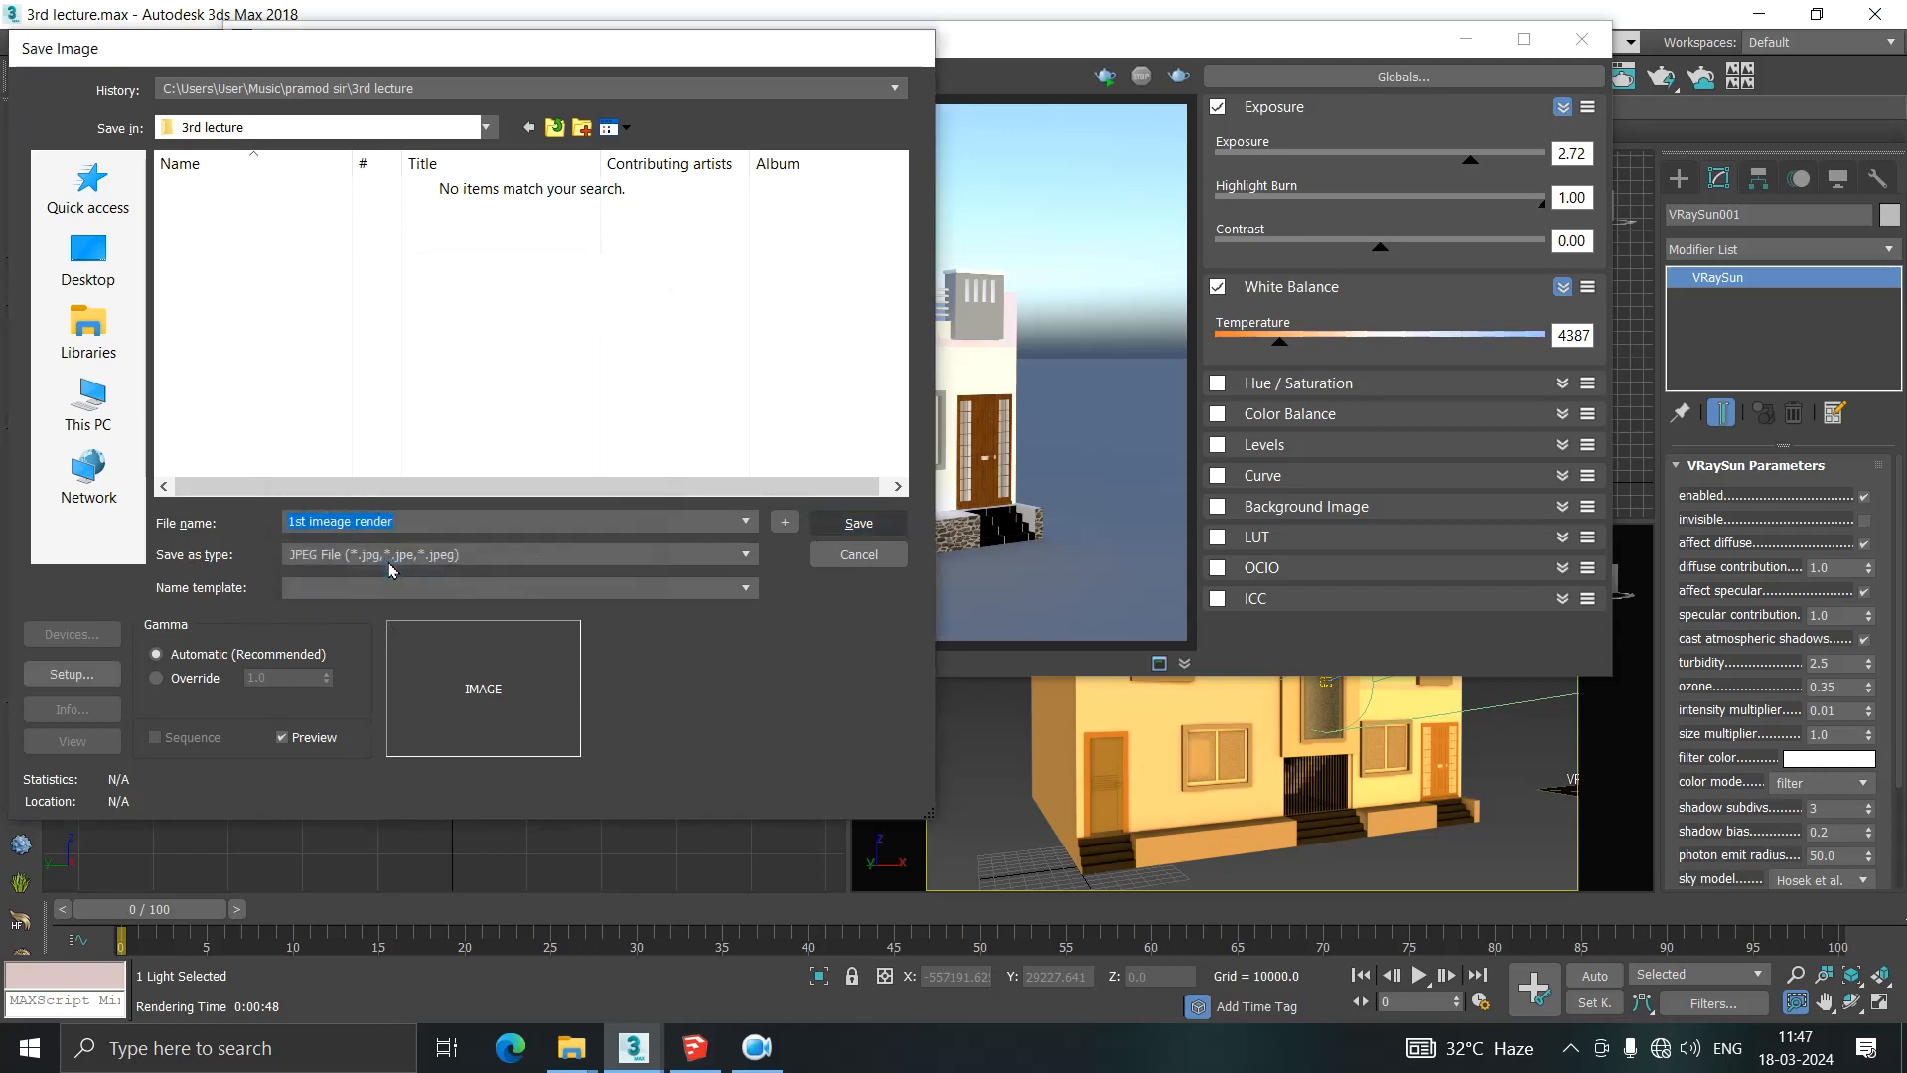
click(1581, 39)
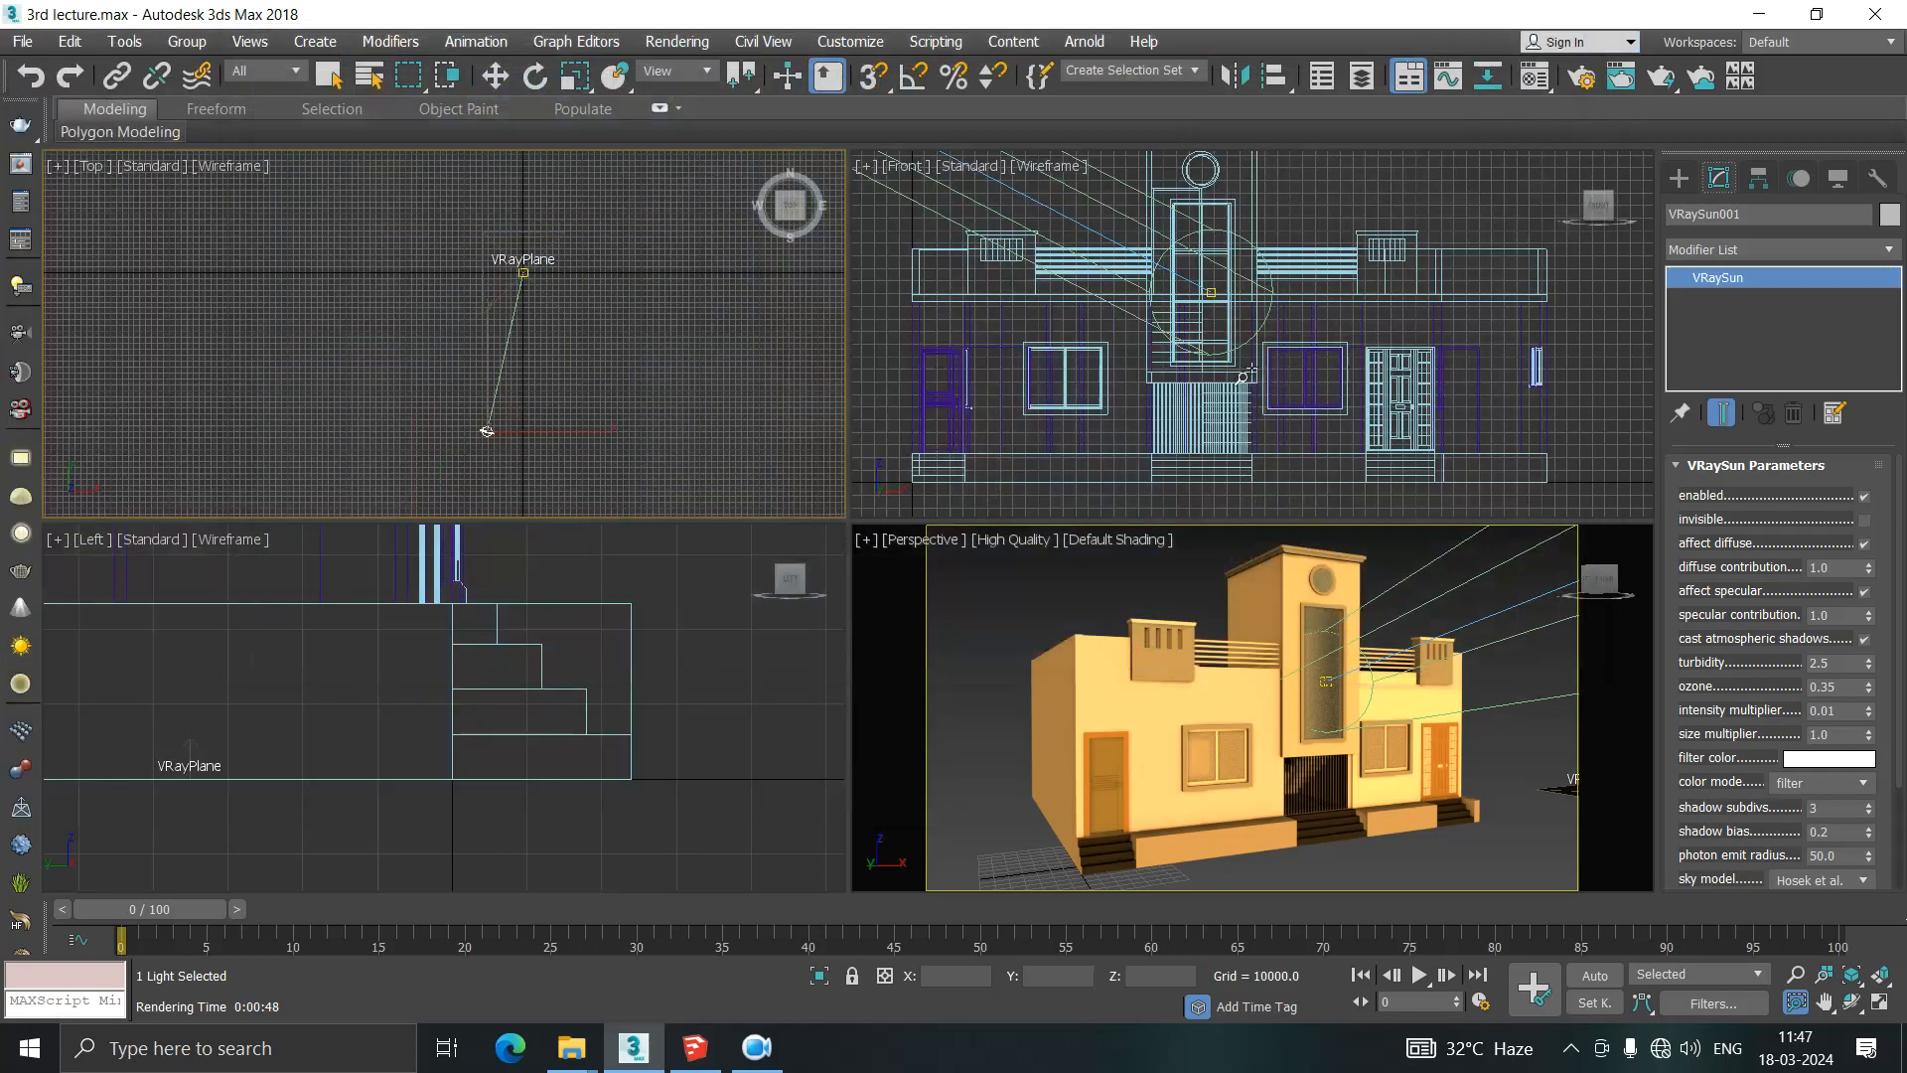